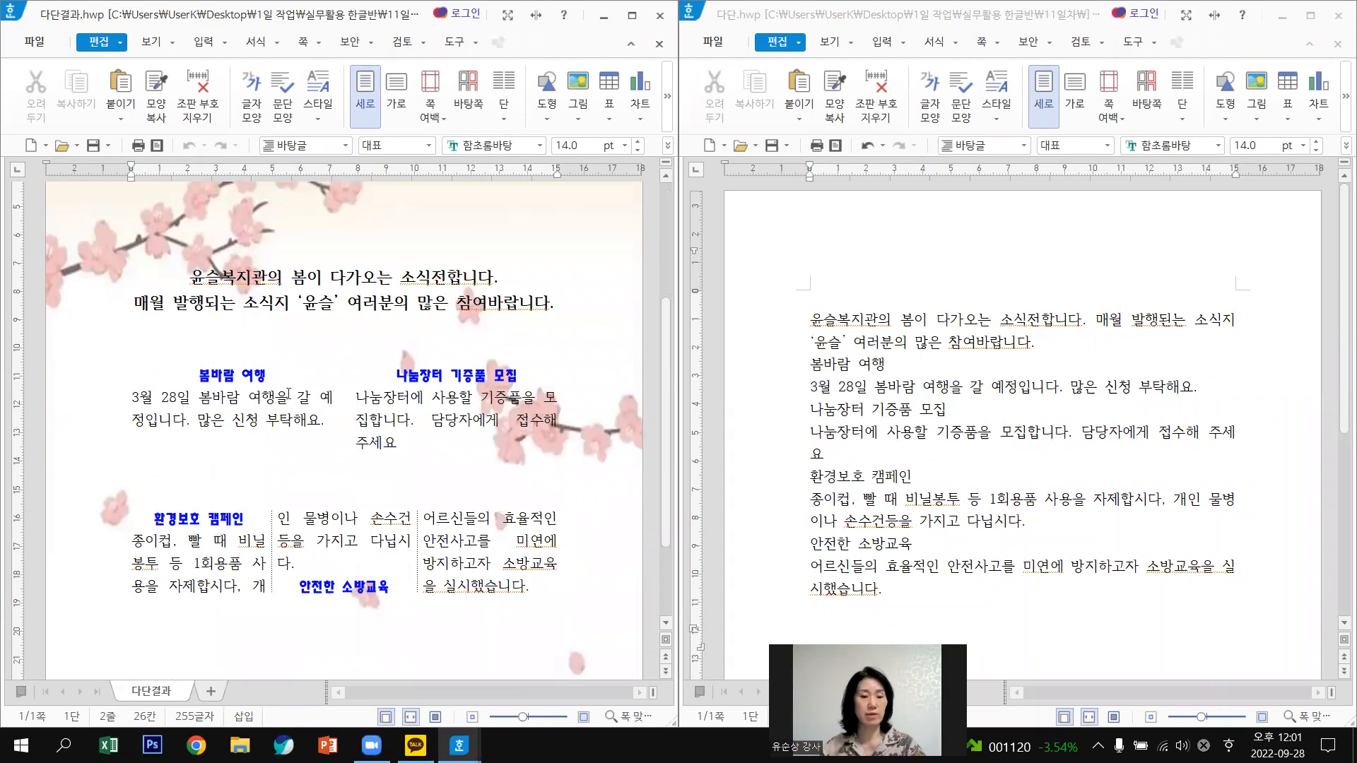
Inspect the sample newsletter's three columns and its 나눔장터 기증품 모집 heading formatting.
{"action": "left_click", "coordinate": [261, 396]}
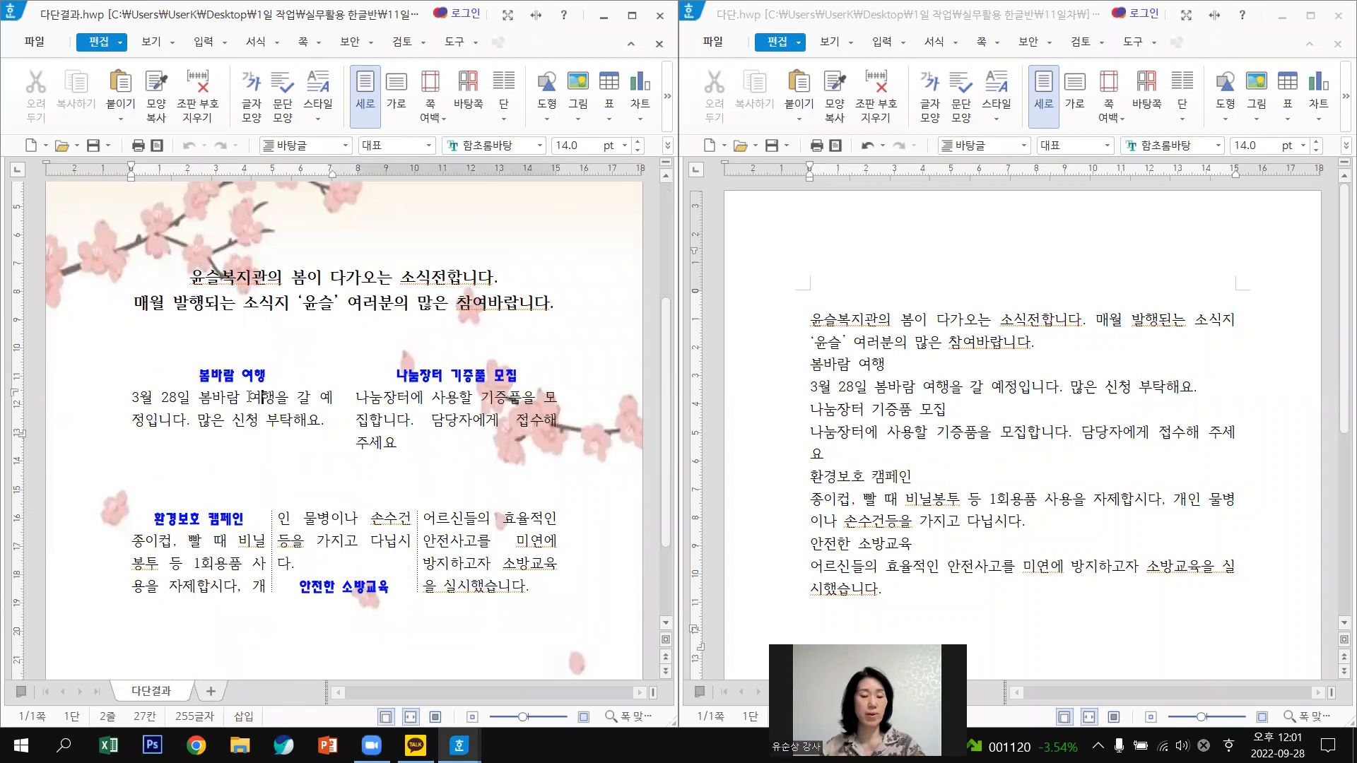
{"action": "left_click", "coordinate": [441, 376]}
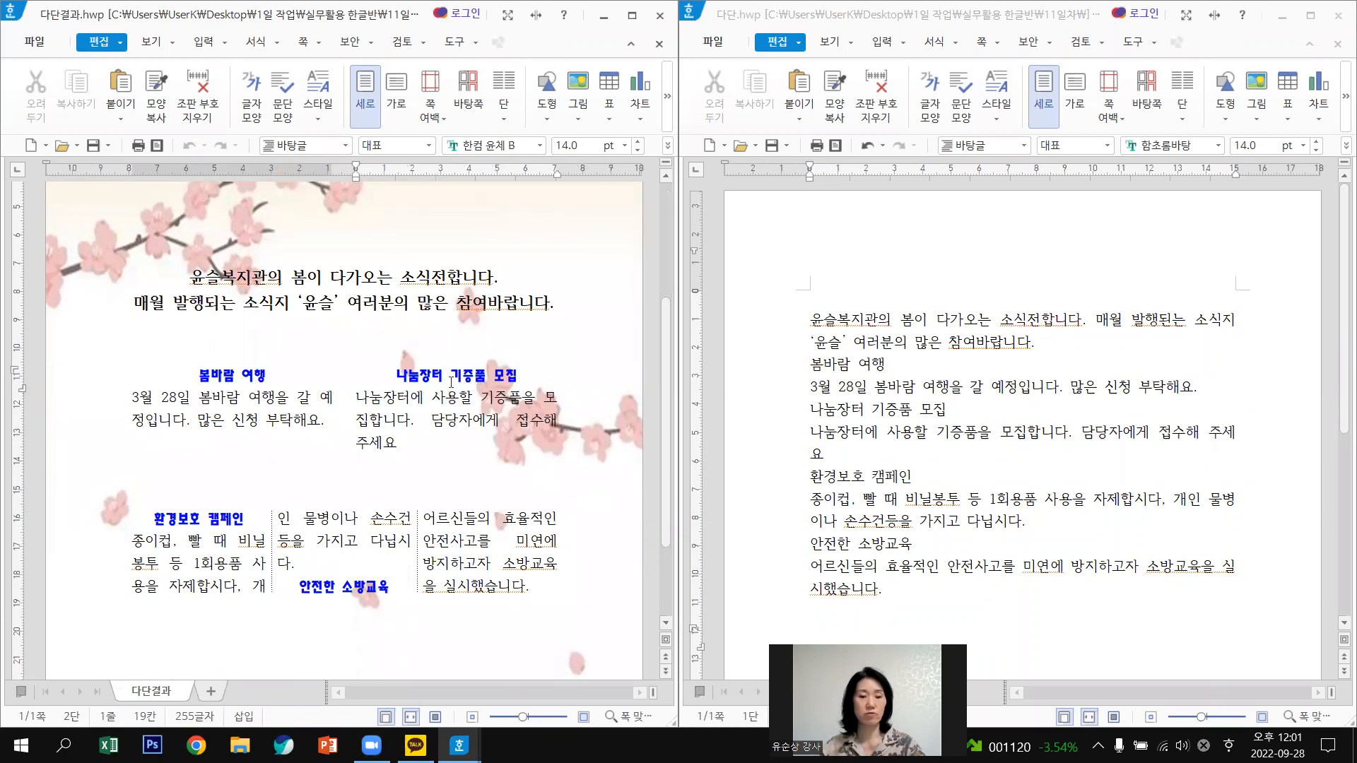
{"action": "scroll", "coordinate": [426, 393], "scroll_direction": "down", "scroll_amount": 1}
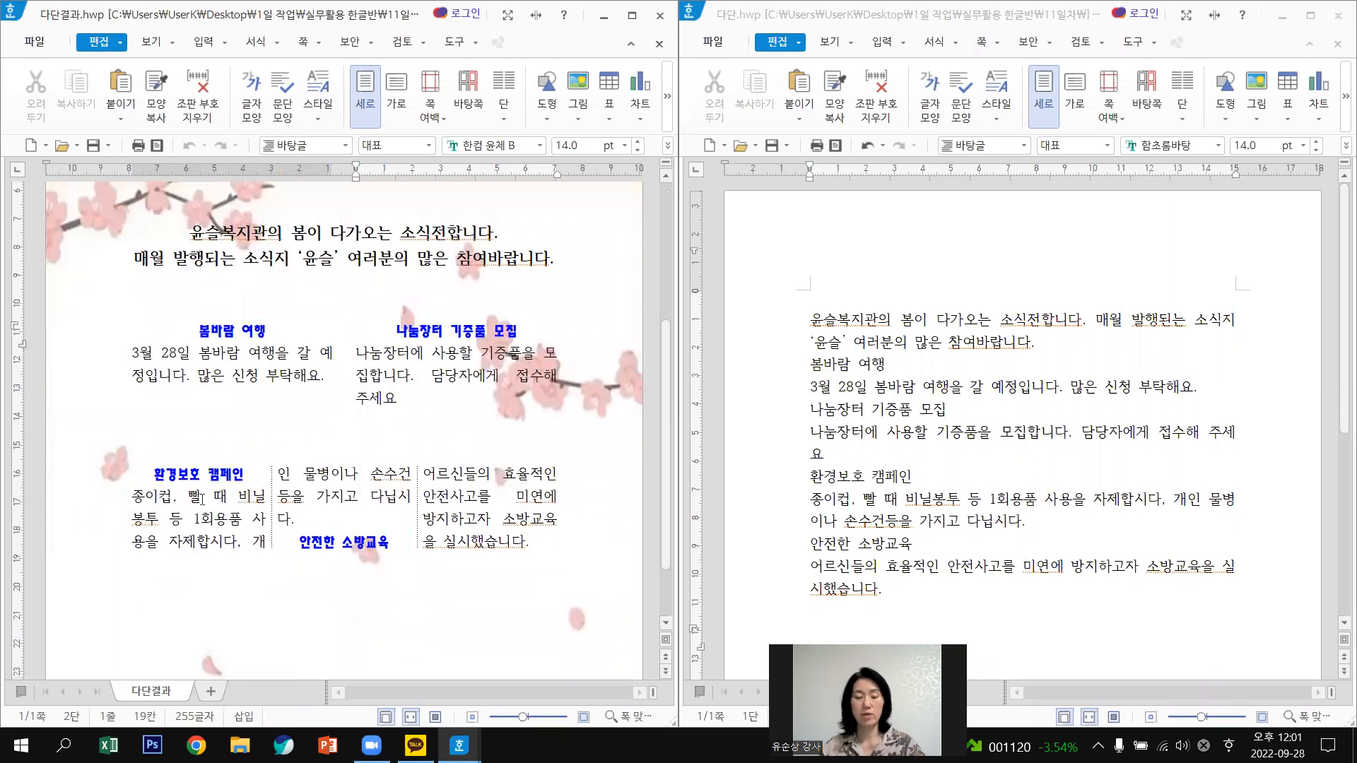
{"action": "left_click", "coordinate": [216, 504]}
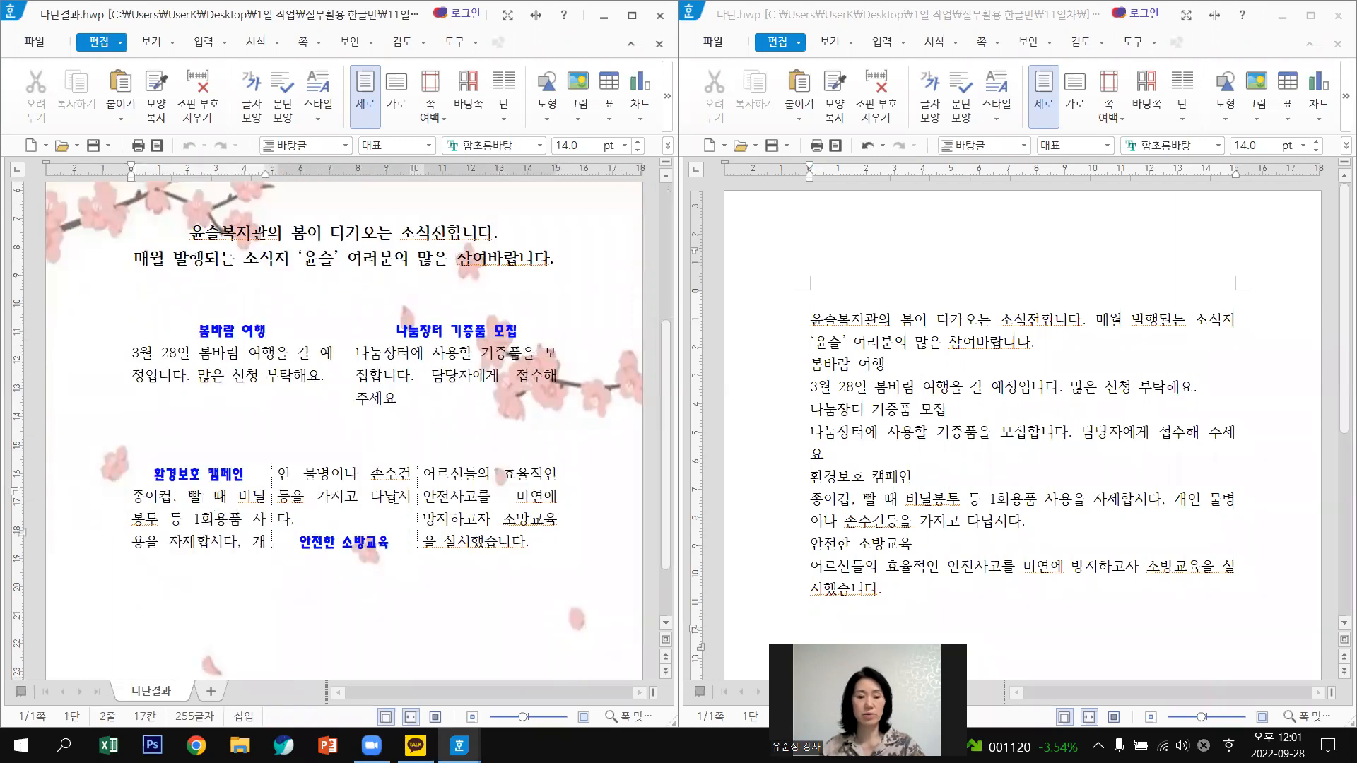
{"action": "left_click", "coordinate": [371, 497]}
{"action": "left_click", "coordinate": [534, 505]}
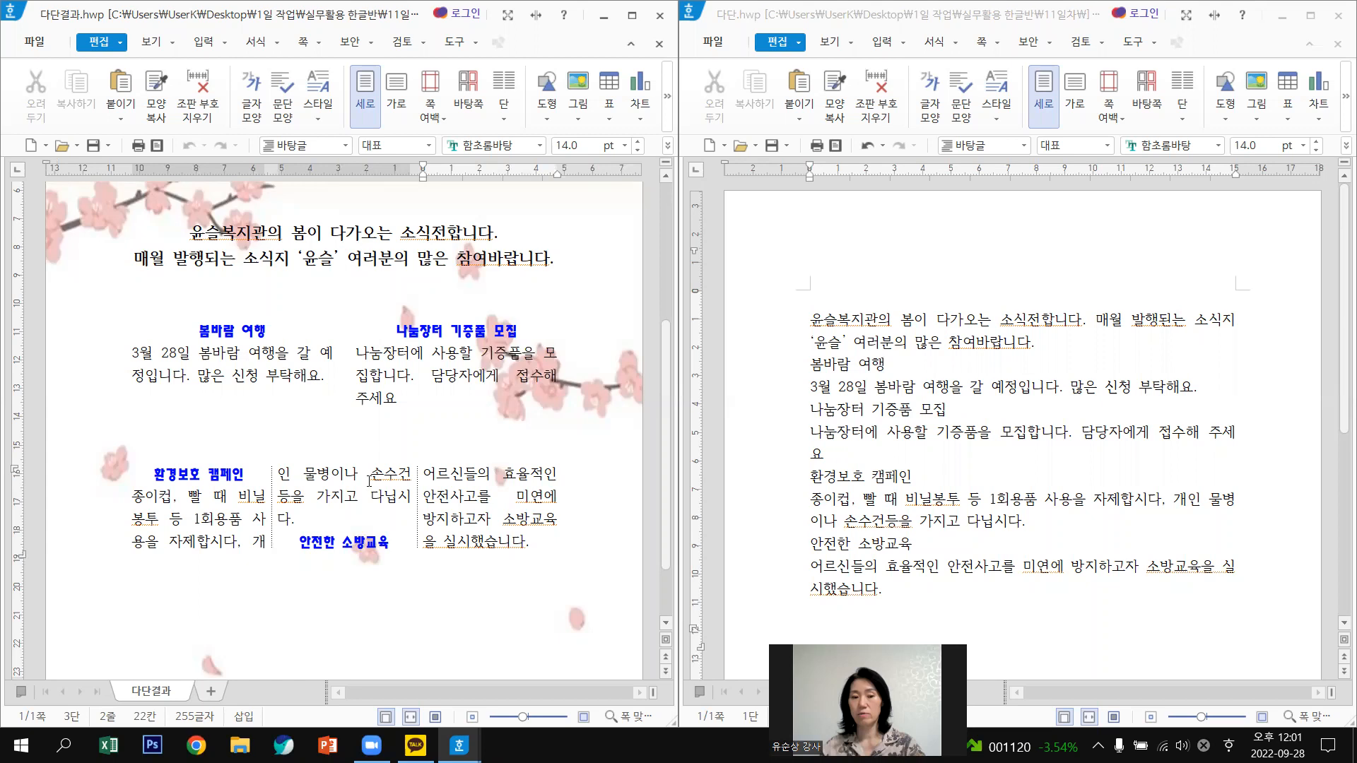
{"action": "left_click", "coordinate": [289, 367]}
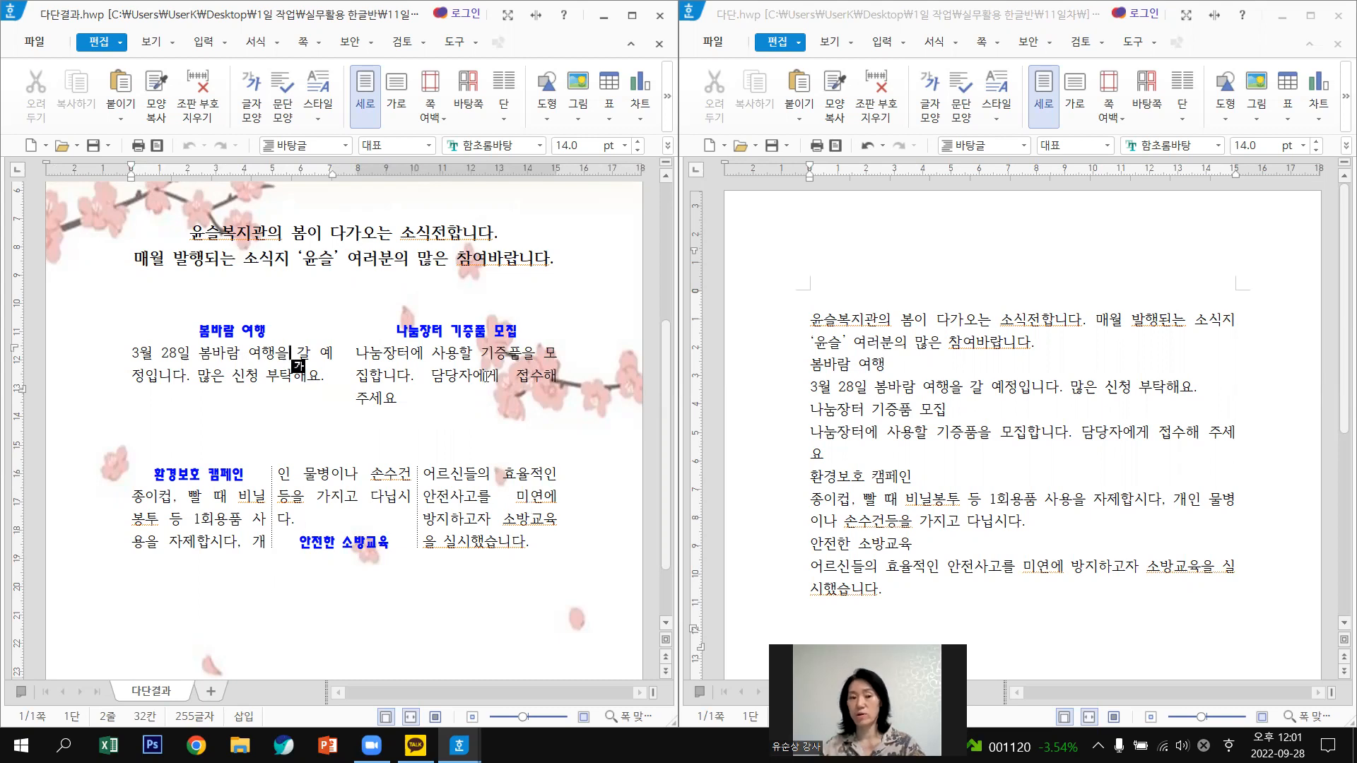
{"action": "scroll", "coordinate": [495, 424], "scroll_direction": "up", "scroll_amount": 3}
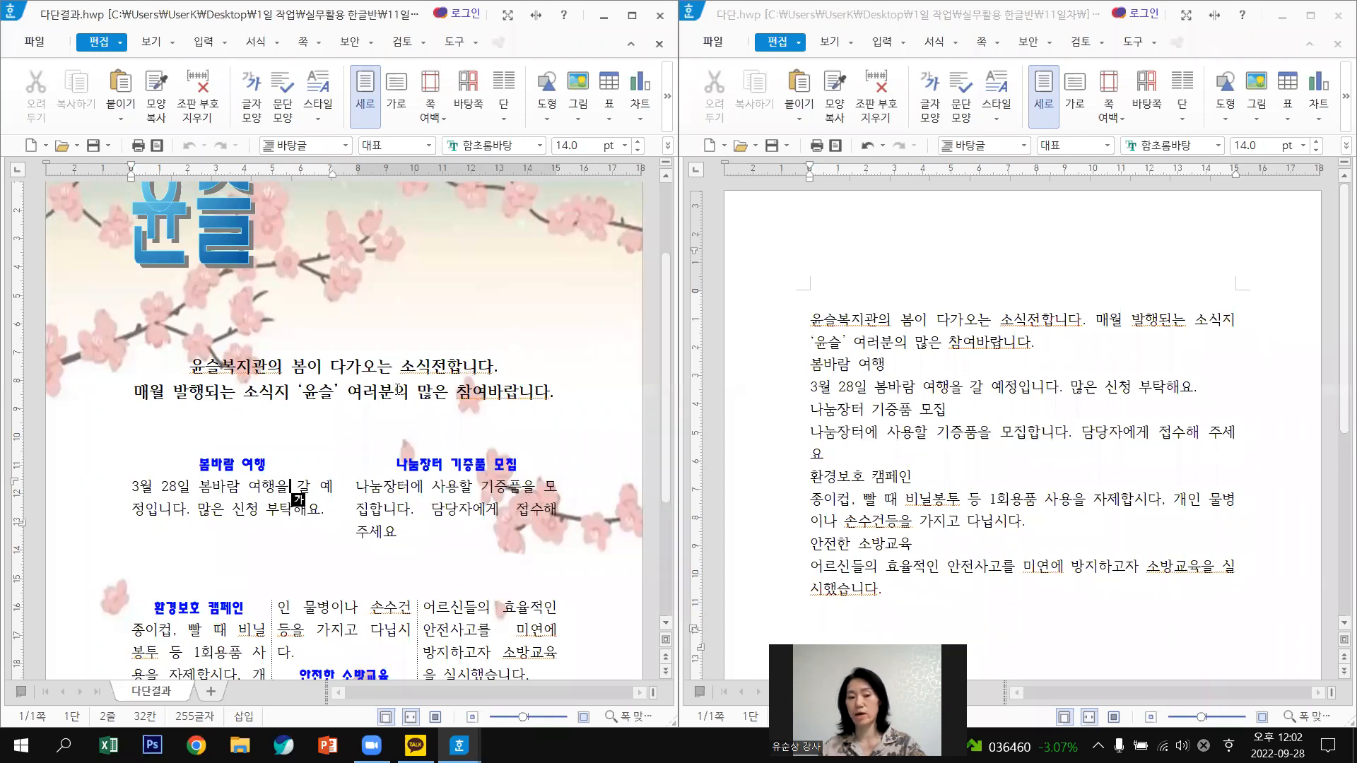
{"action": "scroll", "coordinate": [477, 524], "scroll_direction": "down", "scroll_amount": 3}
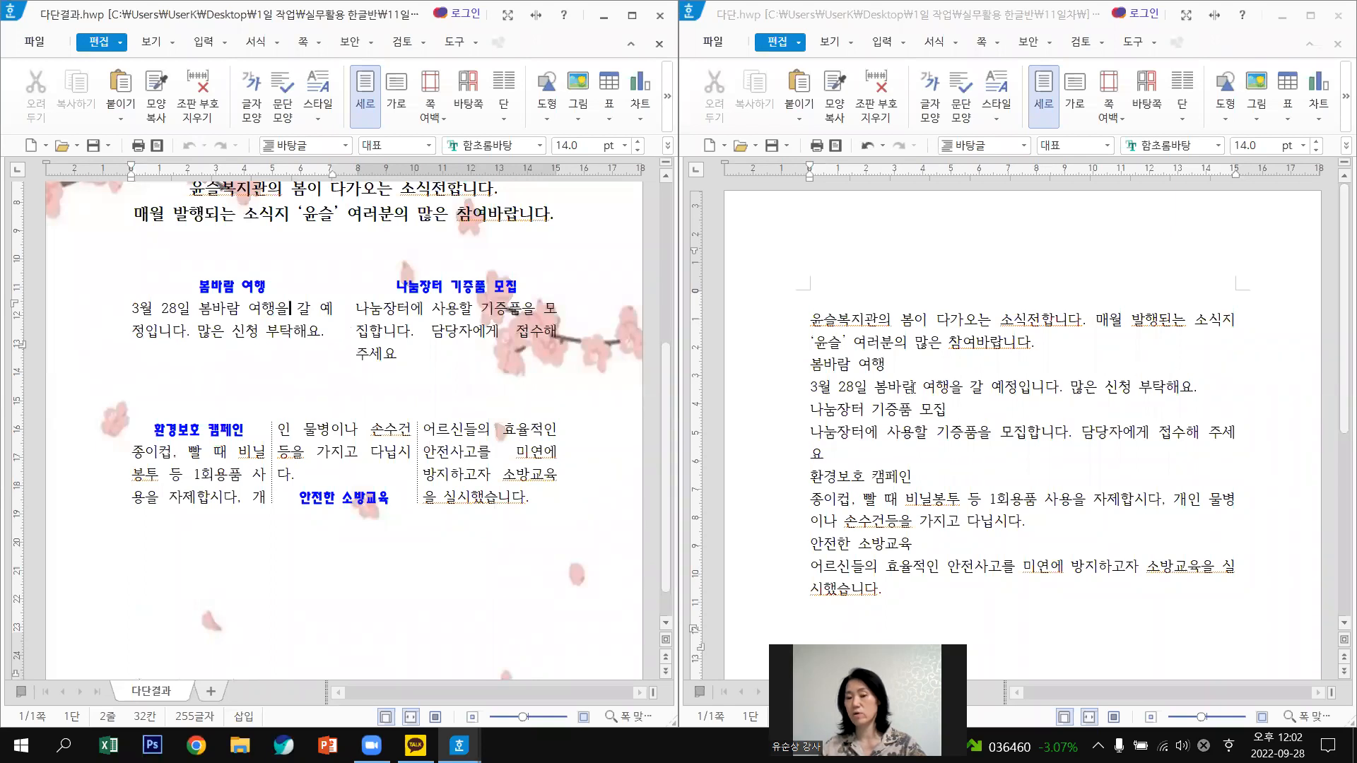
Switch to the plain 다단 document and maximize its window to fill the screen.
{"action": "left_click", "coordinate": [1336, 648]}
{"action": "key", "text": "ctrl+a"}
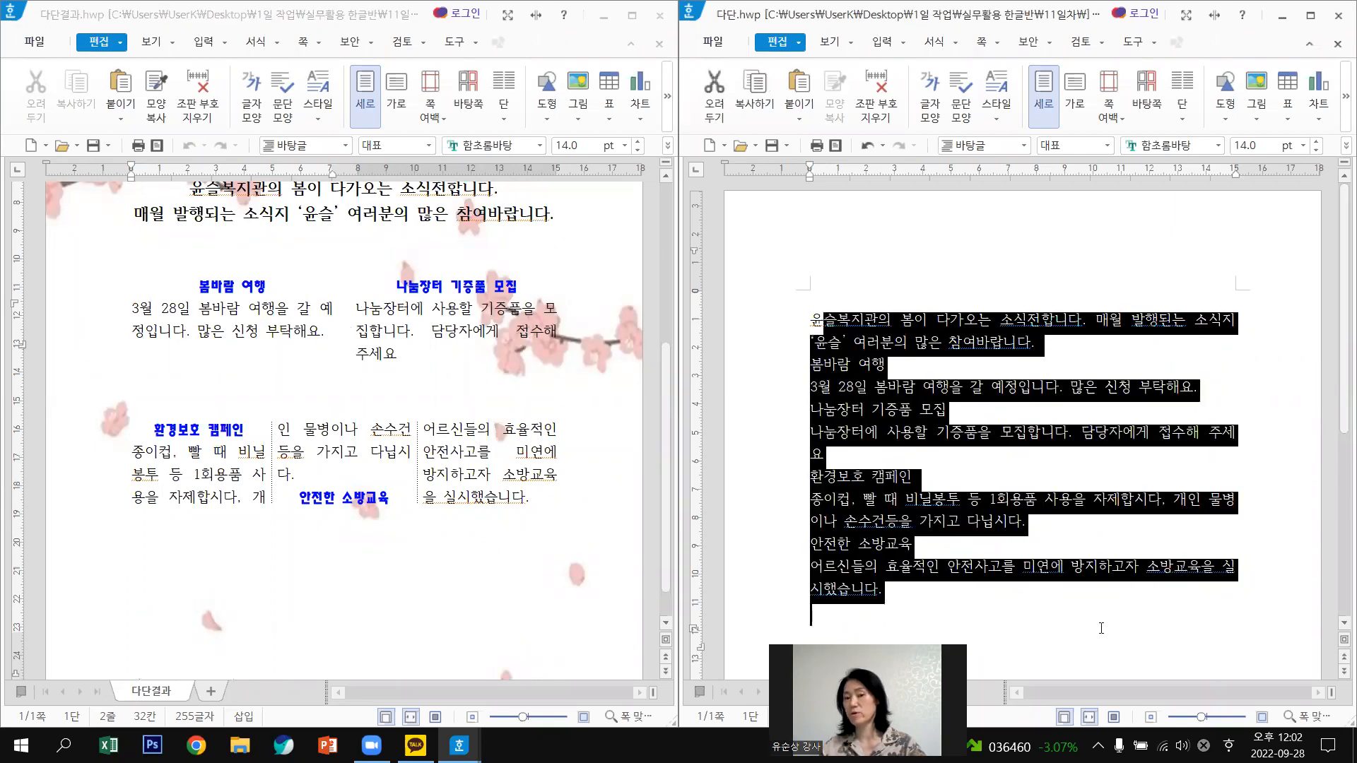
{"action": "left_click", "coordinate": [1101, 628]}
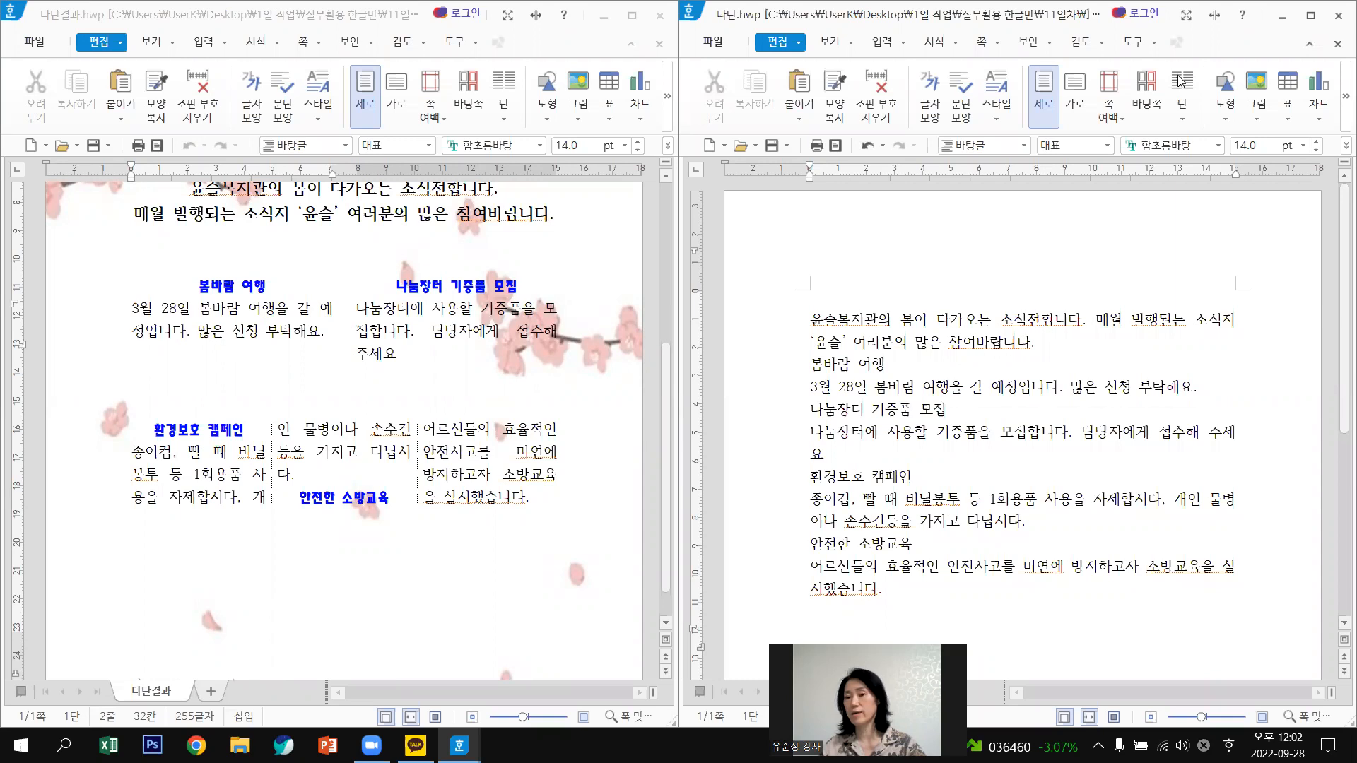
{"action": "left_click", "coordinate": [1313, 23]}
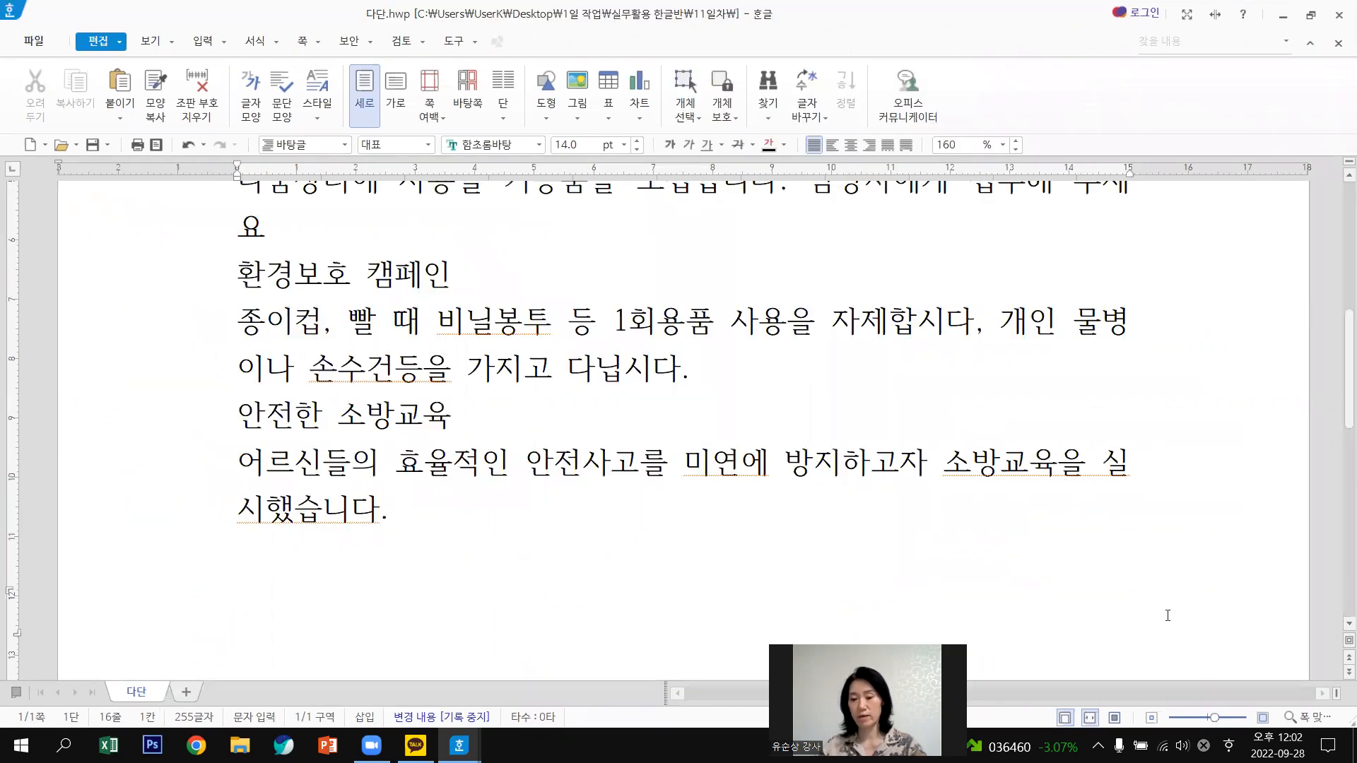
Set the 다단 document's zoom to 140%.
{"action": "left_click", "coordinate": [1203, 720]}
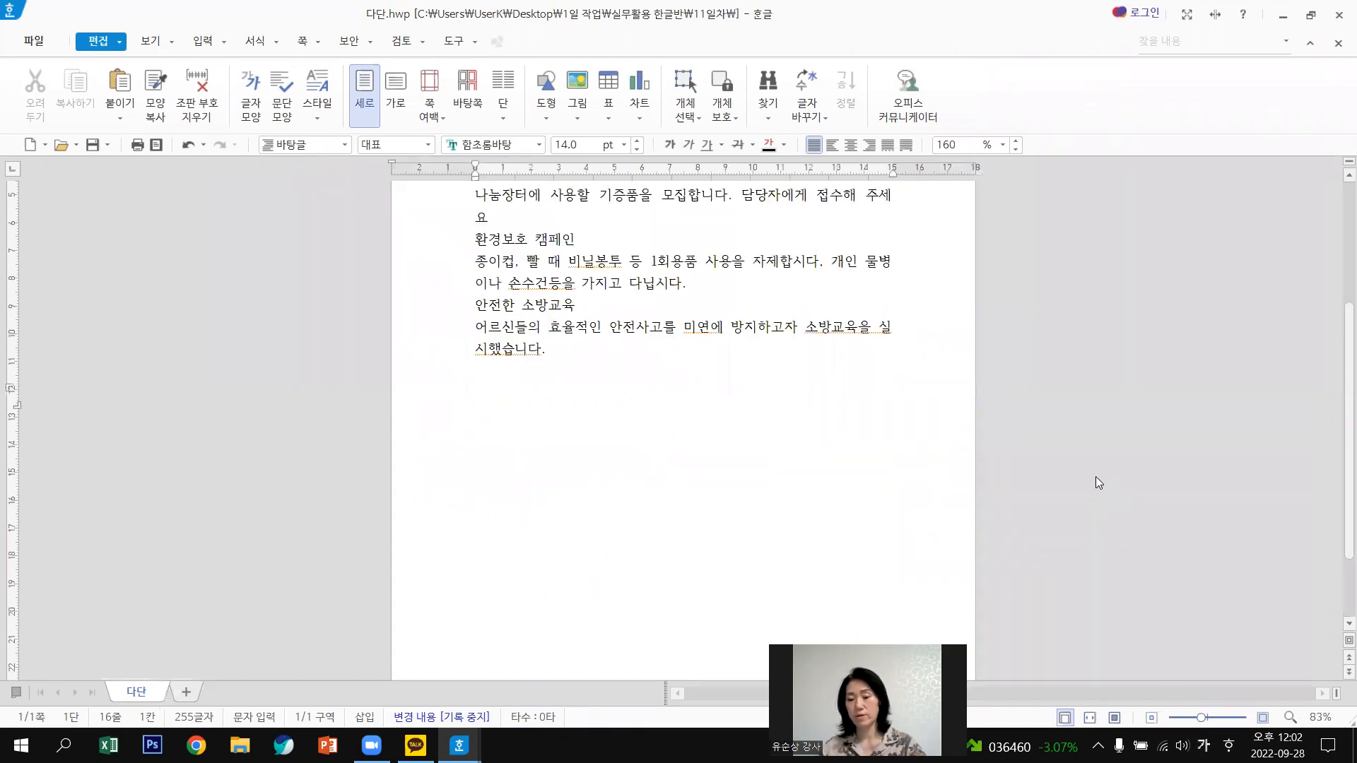
{"action": "left_click", "coordinate": [1263, 719]}
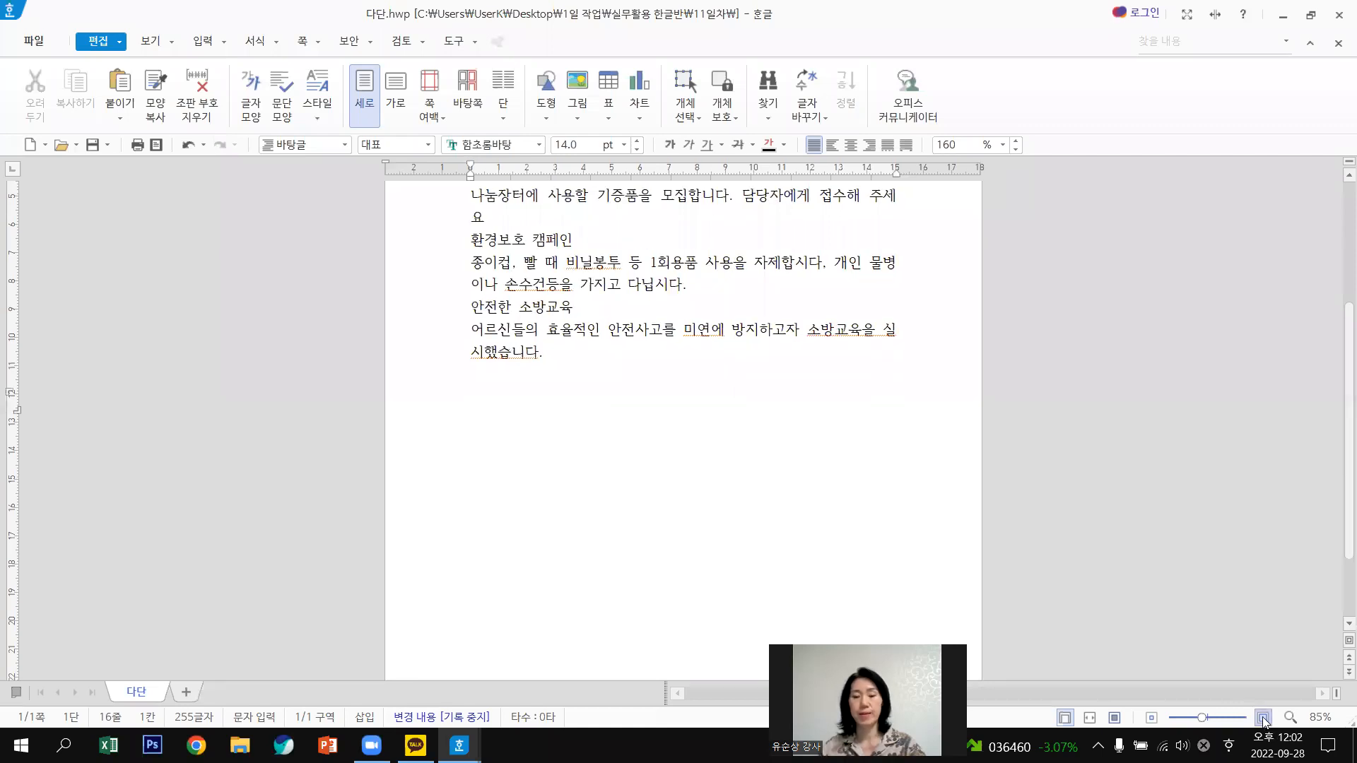
{"action": "left_click", "coordinate": [1264, 721]}
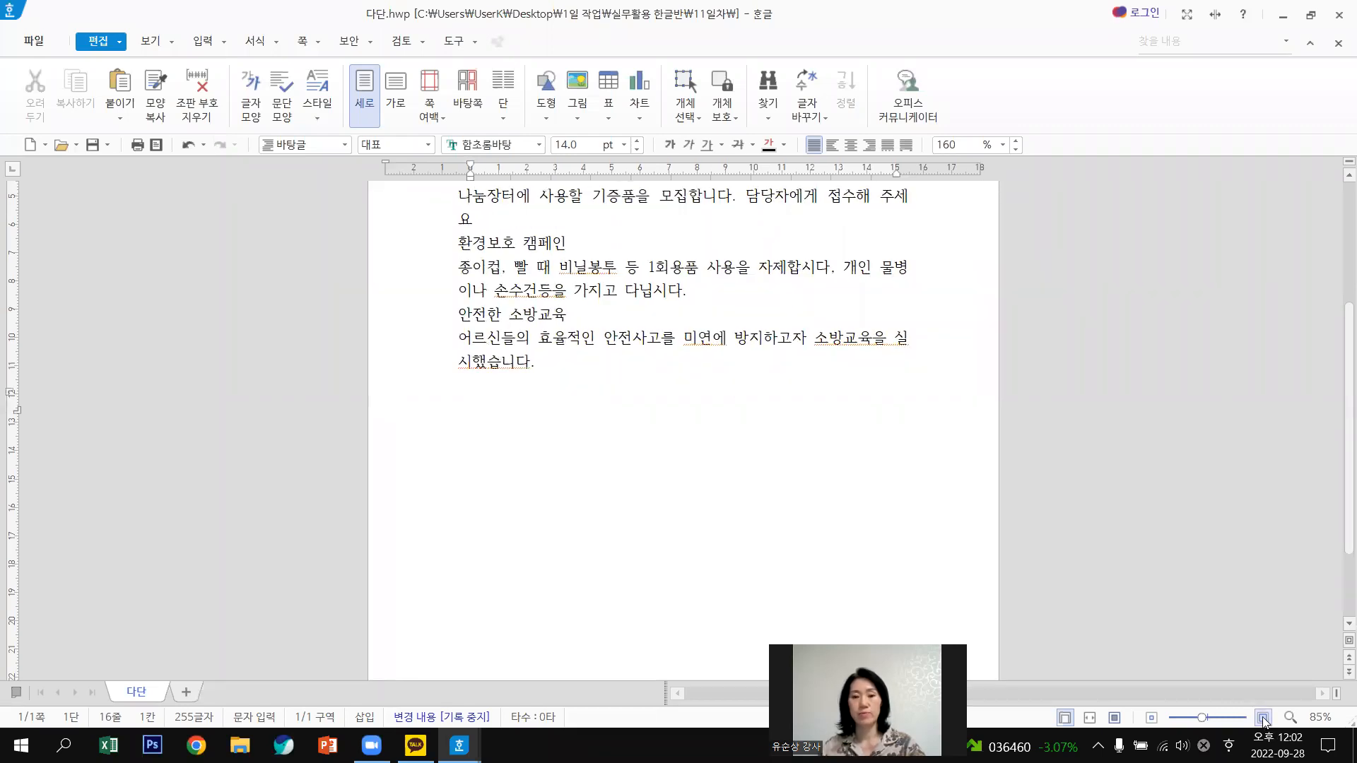
{"action": "left_click", "coordinate": [1264, 721]}
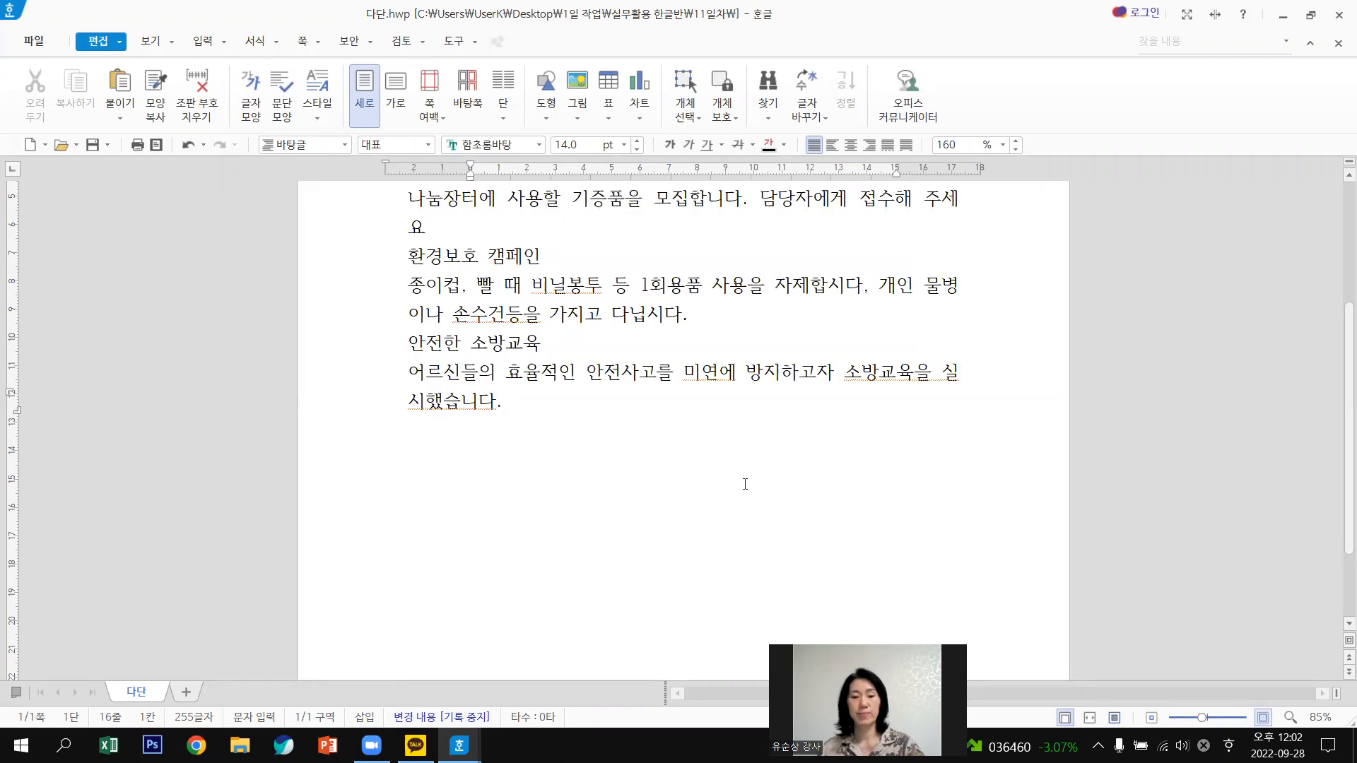
{"action": "scroll", "coordinate": [756, 487], "scroll_direction": "up", "scroll_amount": 5}
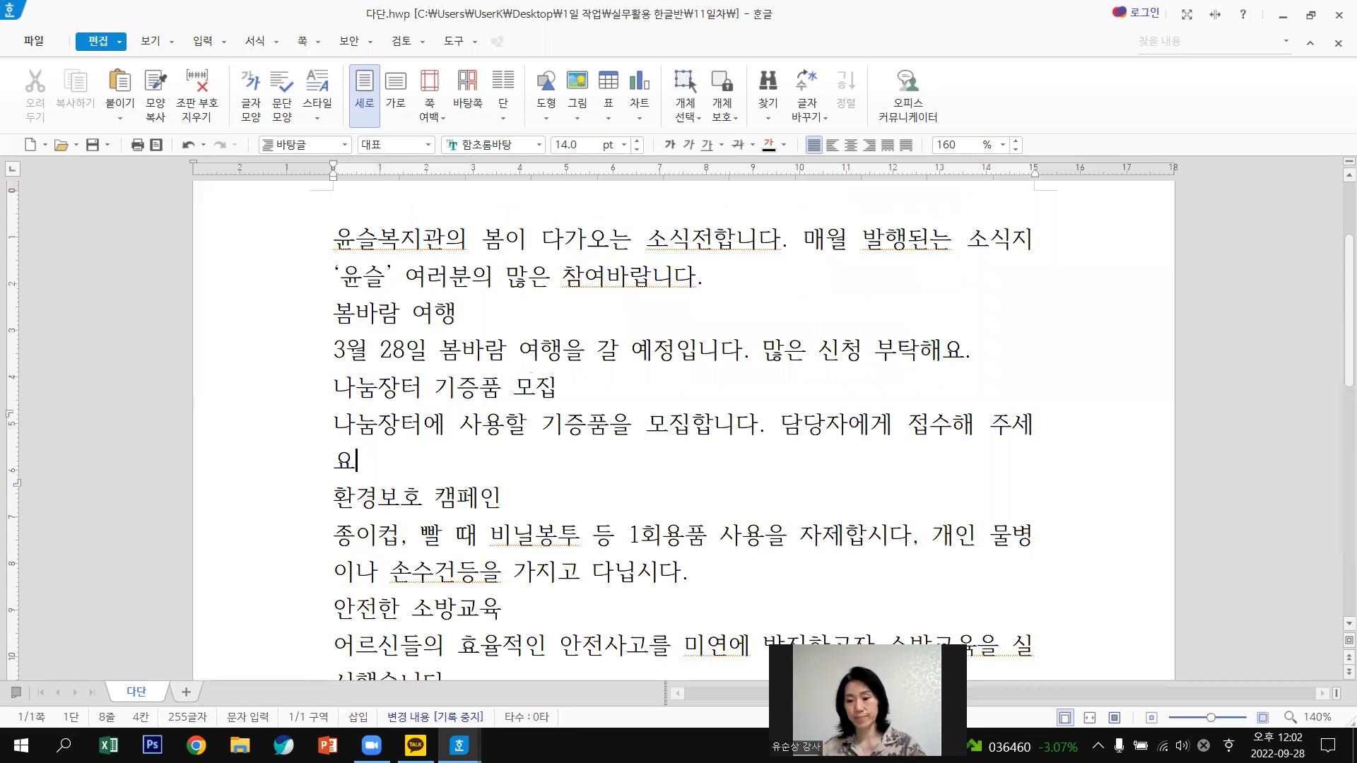
Replace 된 with 되 so the first sentence reads 발행되는.
{"action": "left_click", "coordinate": [1204, 731]}
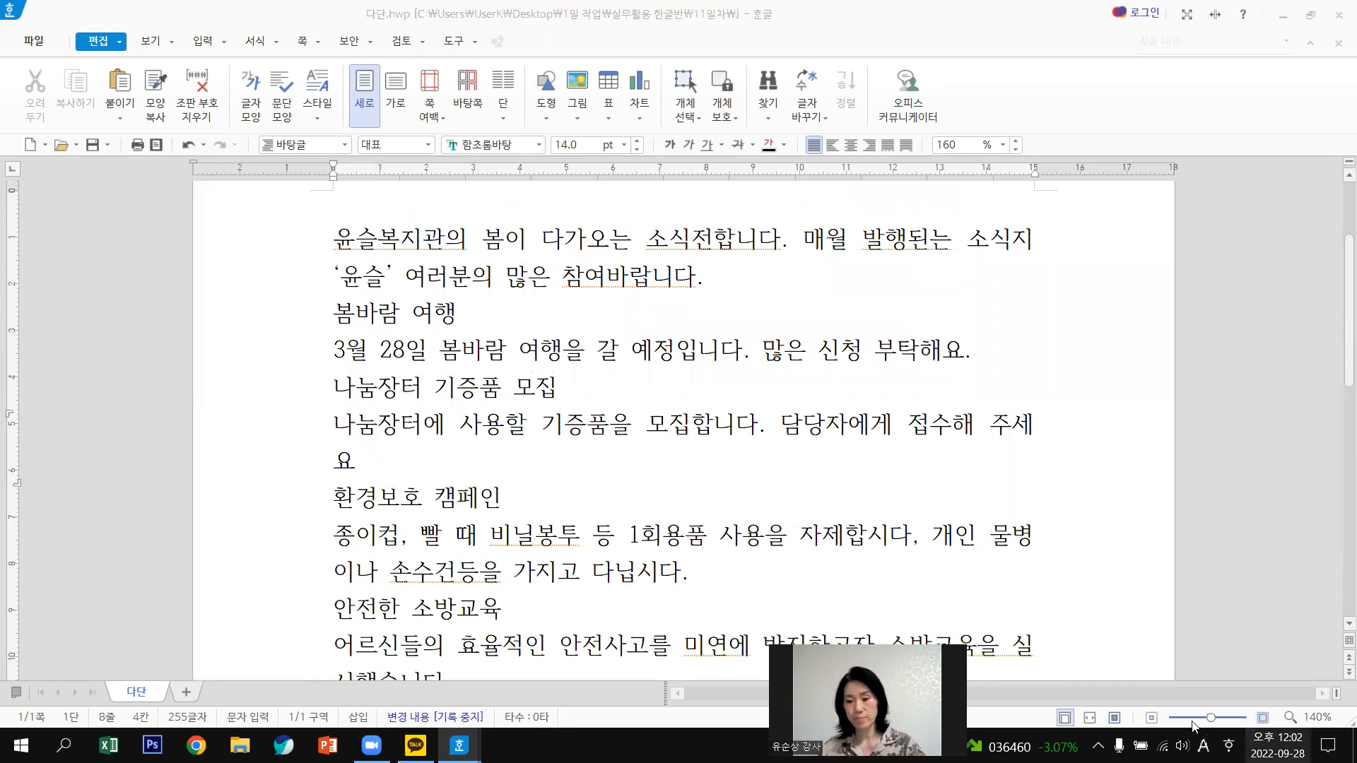
{"action": "left_click", "coordinate": [1151, 722]}
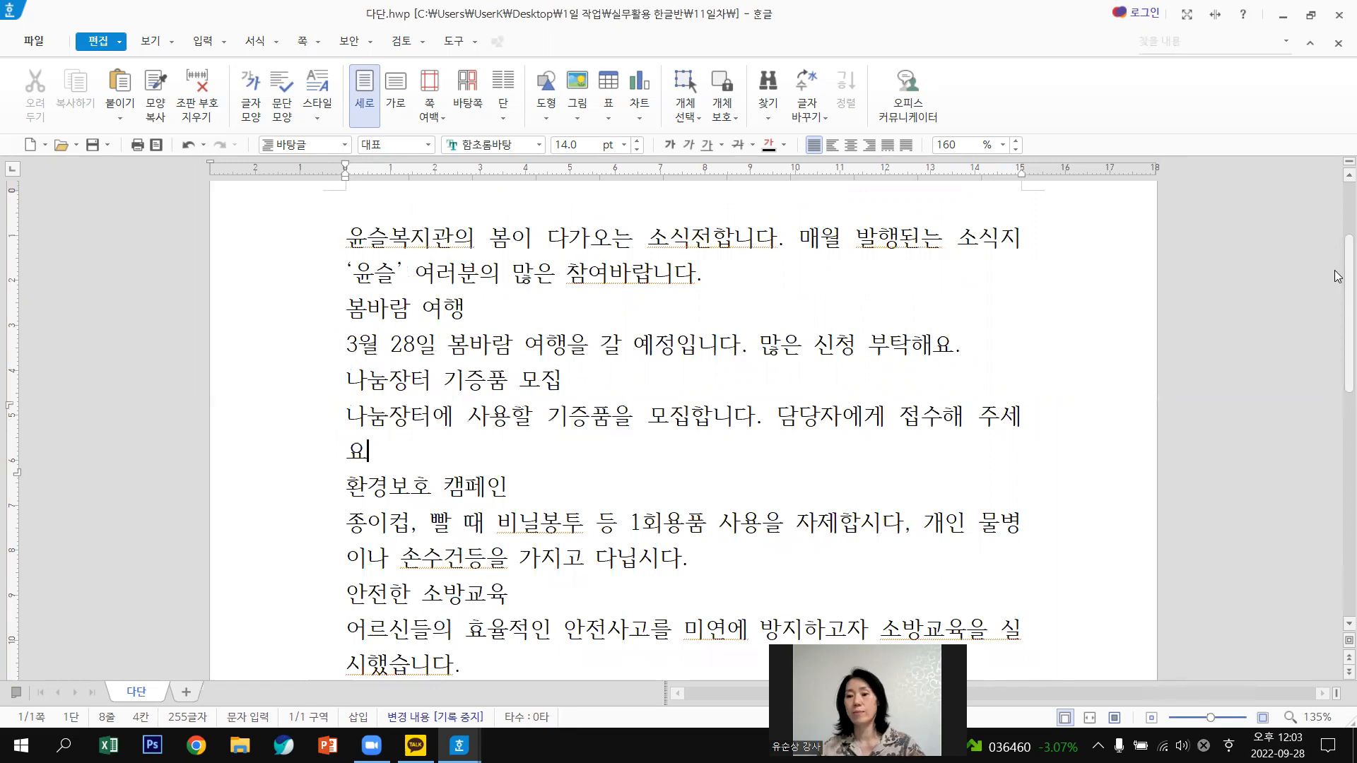
{"action": "scroll", "coordinate": [1338, 290], "scroll_direction": "down", "scroll_amount": 2}
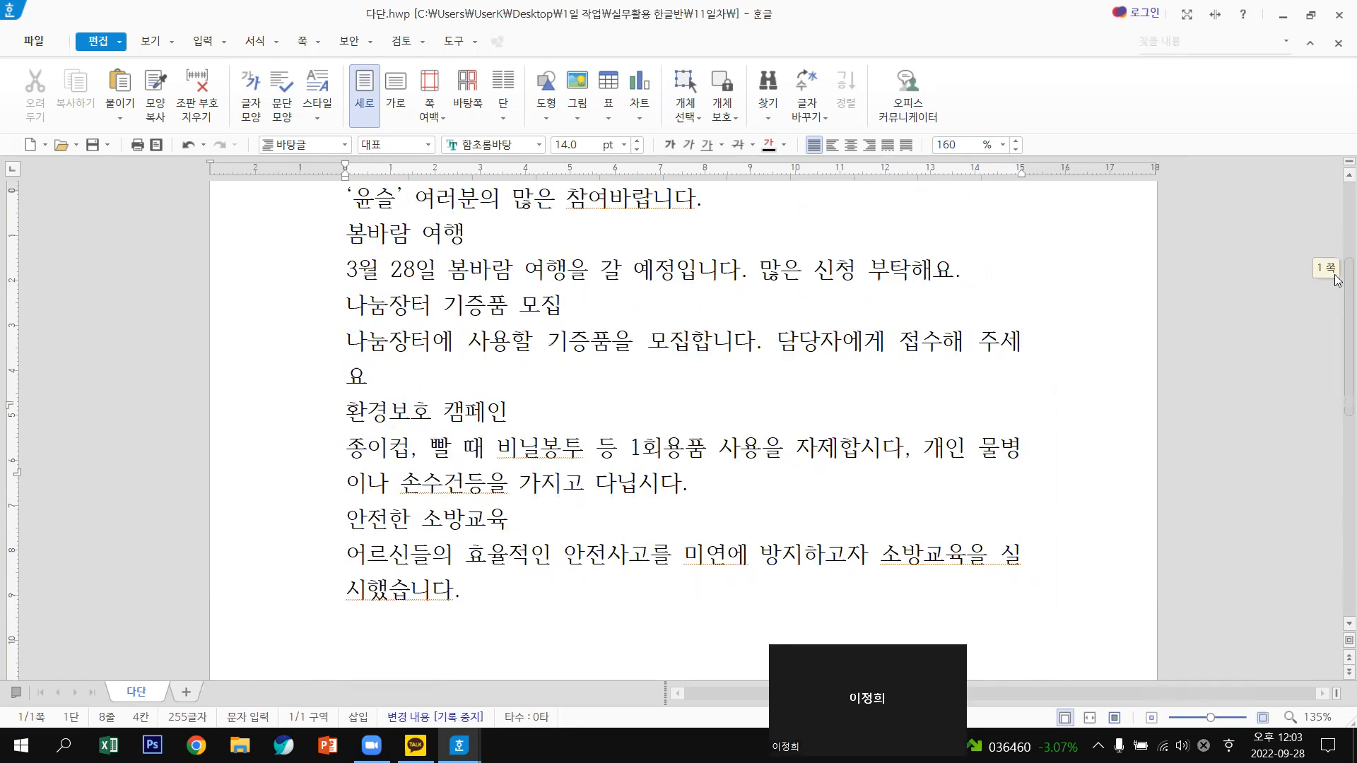
{"action": "scroll", "coordinate": [1338, 280], "scroll_direction": "up", "scroll_amount": 2}
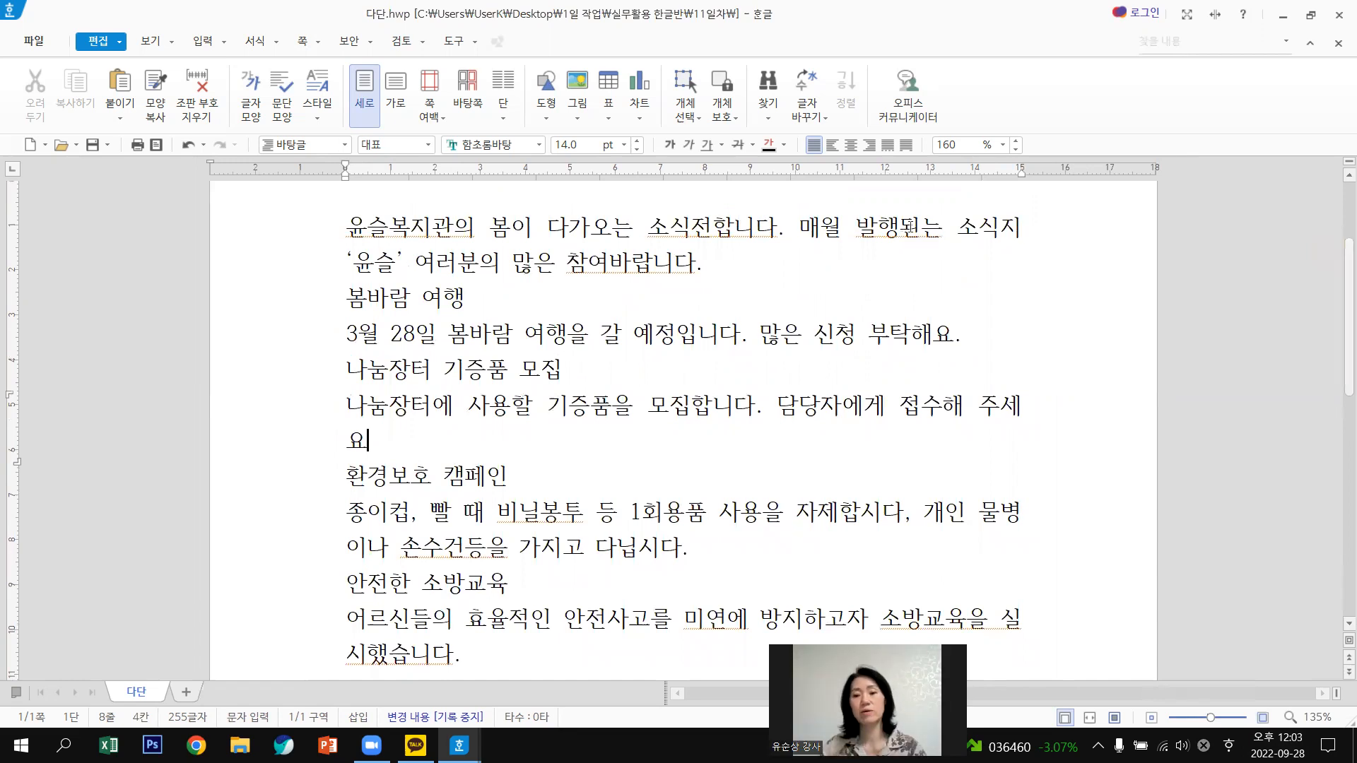
{"action": "left_click", "coordinate": [922, 228]}
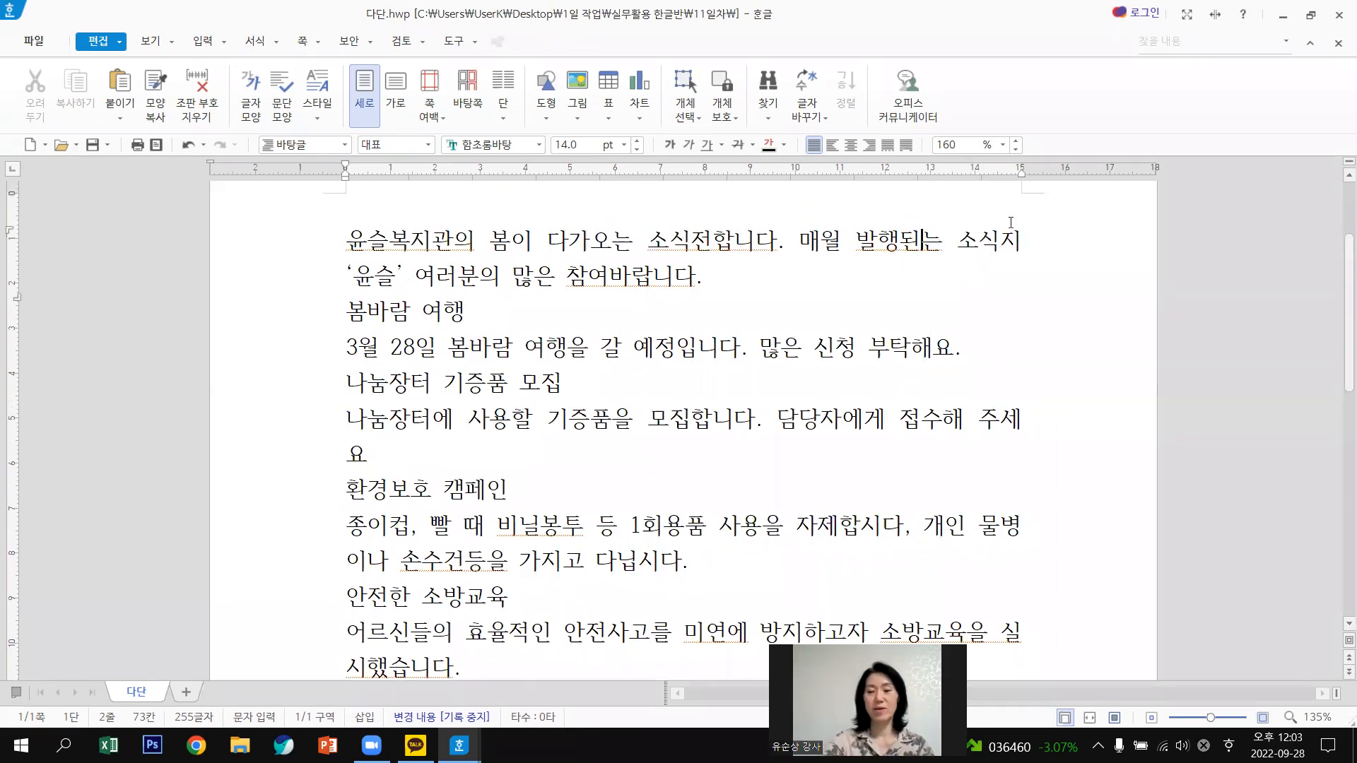
{"action": "key", "text": "BackSpace"}
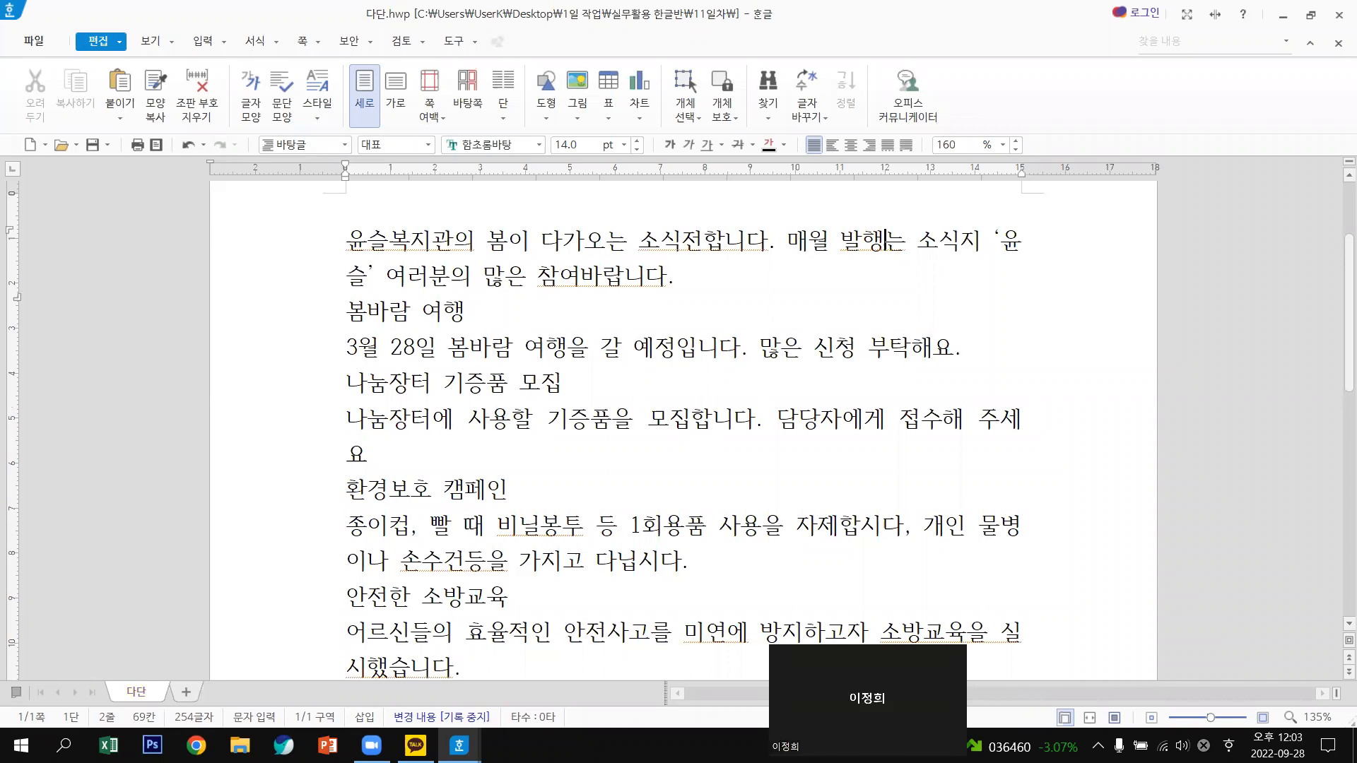
{"action": "type", "text": "되"}
{"action": "key", "text": "Right"}
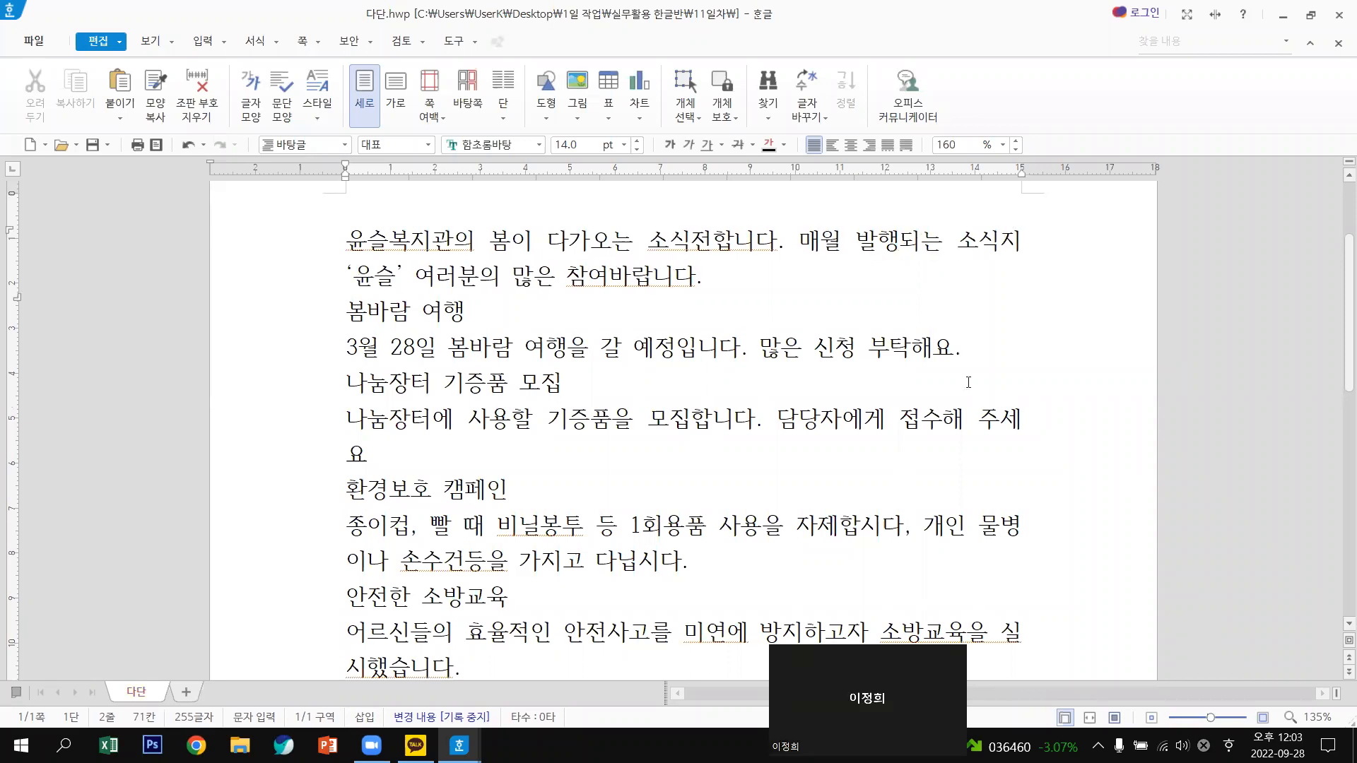
Select and deselect the corrected syllable and the opening paragraph to check the fix.
{"action": "left_click_drag", "start_coordinate": [918, 243], "coordinate": [905, 242]}
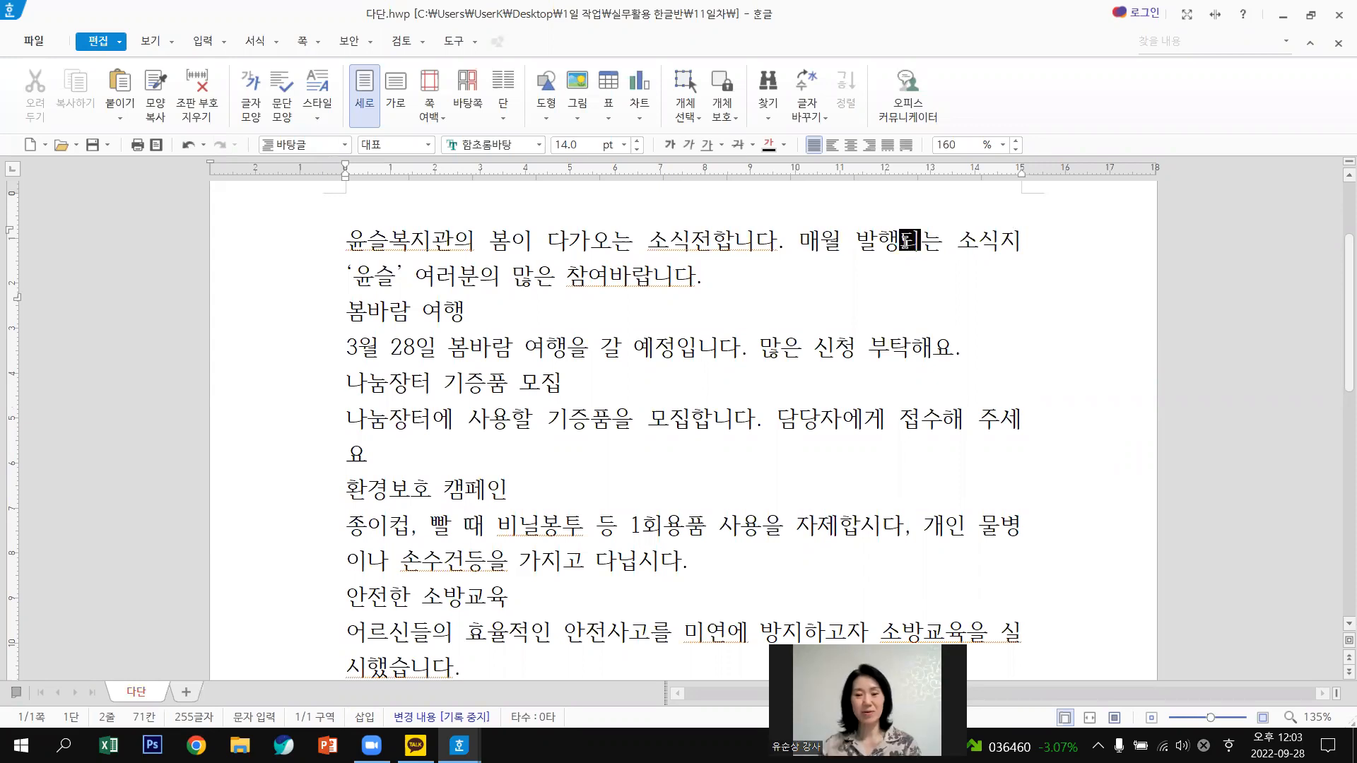
{"action": "left_click", "coordinate": [905, 242]}
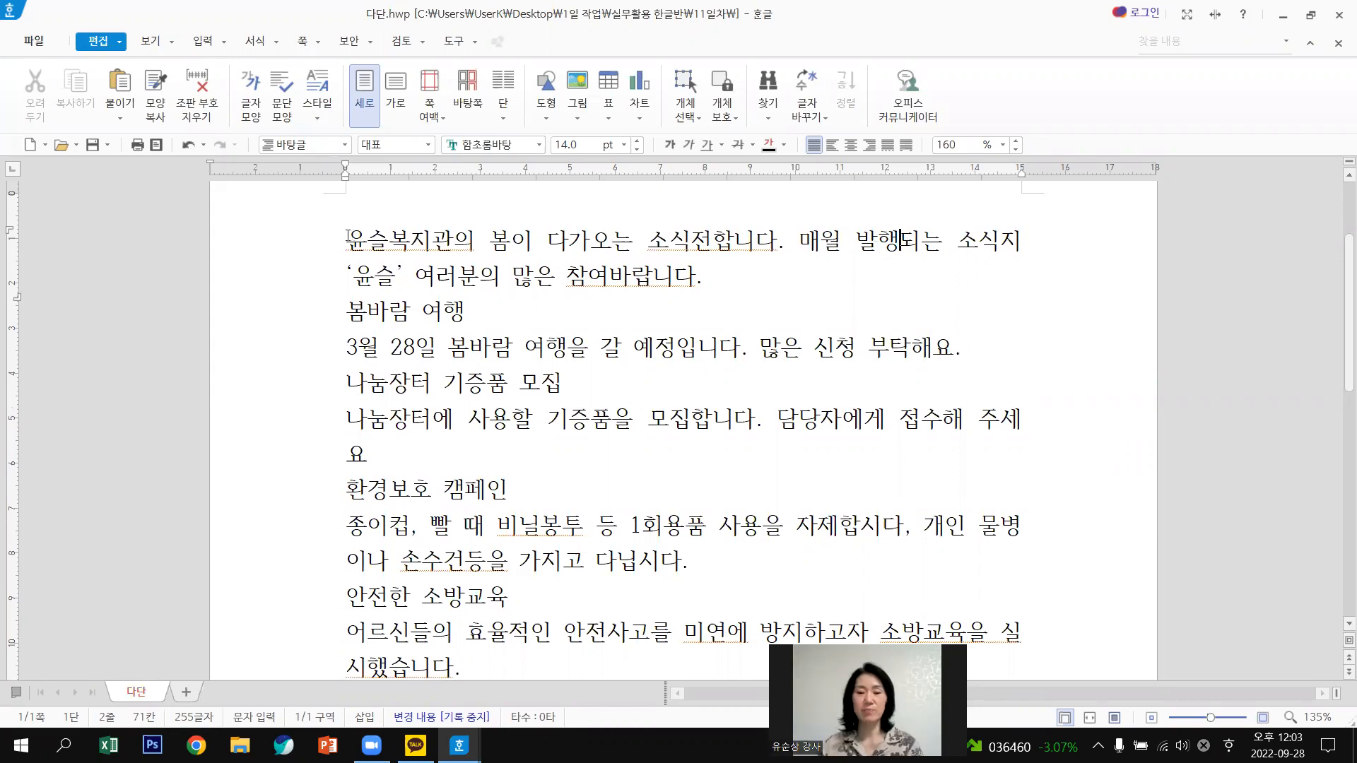
{"action": "left_click_drag", "start_coordinate": [562, 278], "coordinate": [775, 300]}
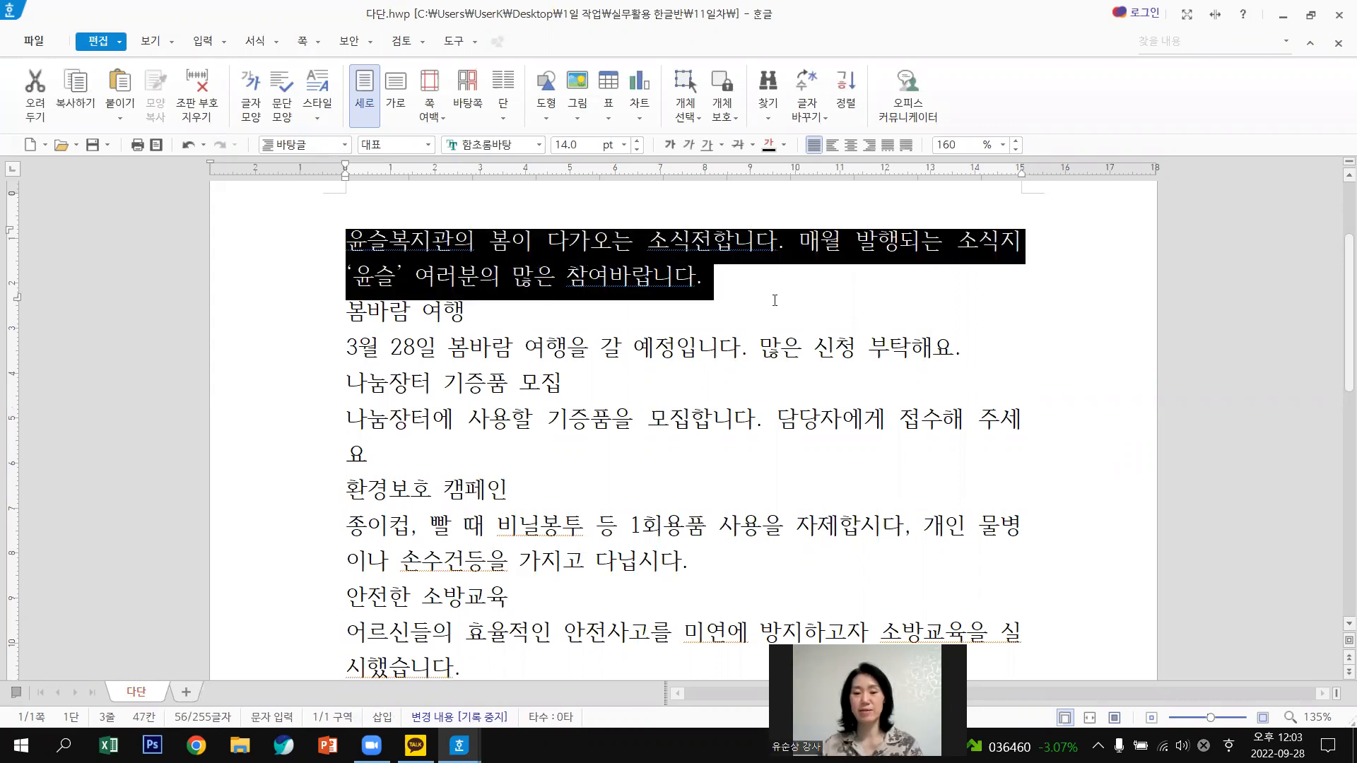
{"action": "left_click", "coordinate": [718, 282]}
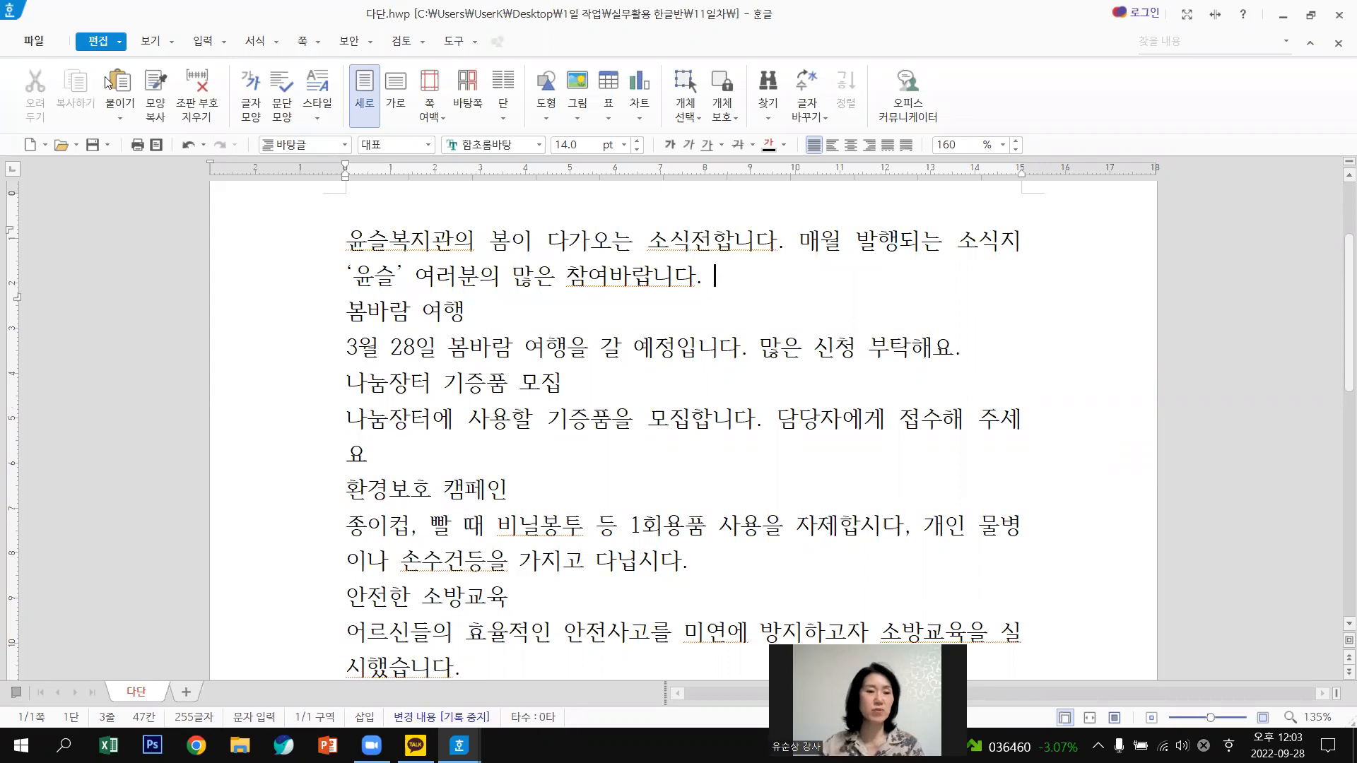
{"action": "left_click", "coordinate": [172, 45]}
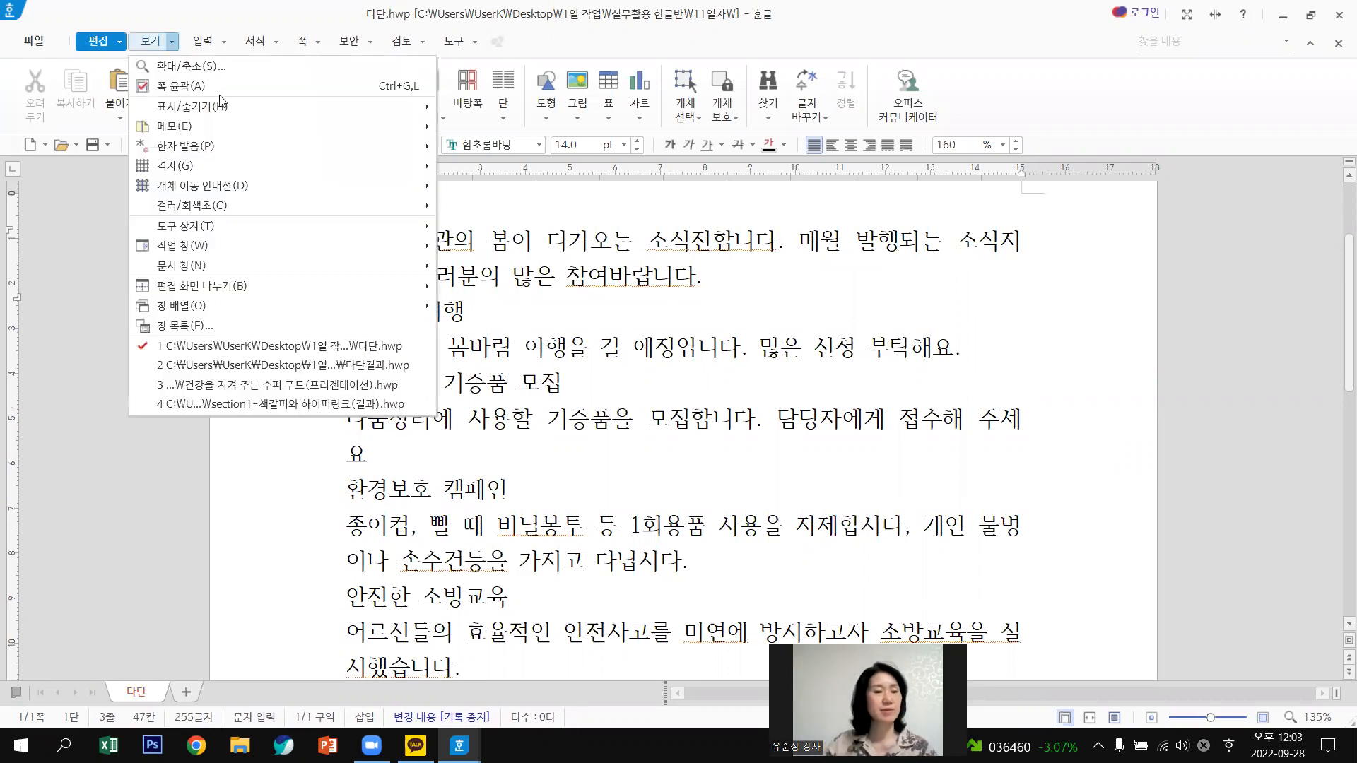
{"action": "mouse_move", "coordinate": [227, 113]}
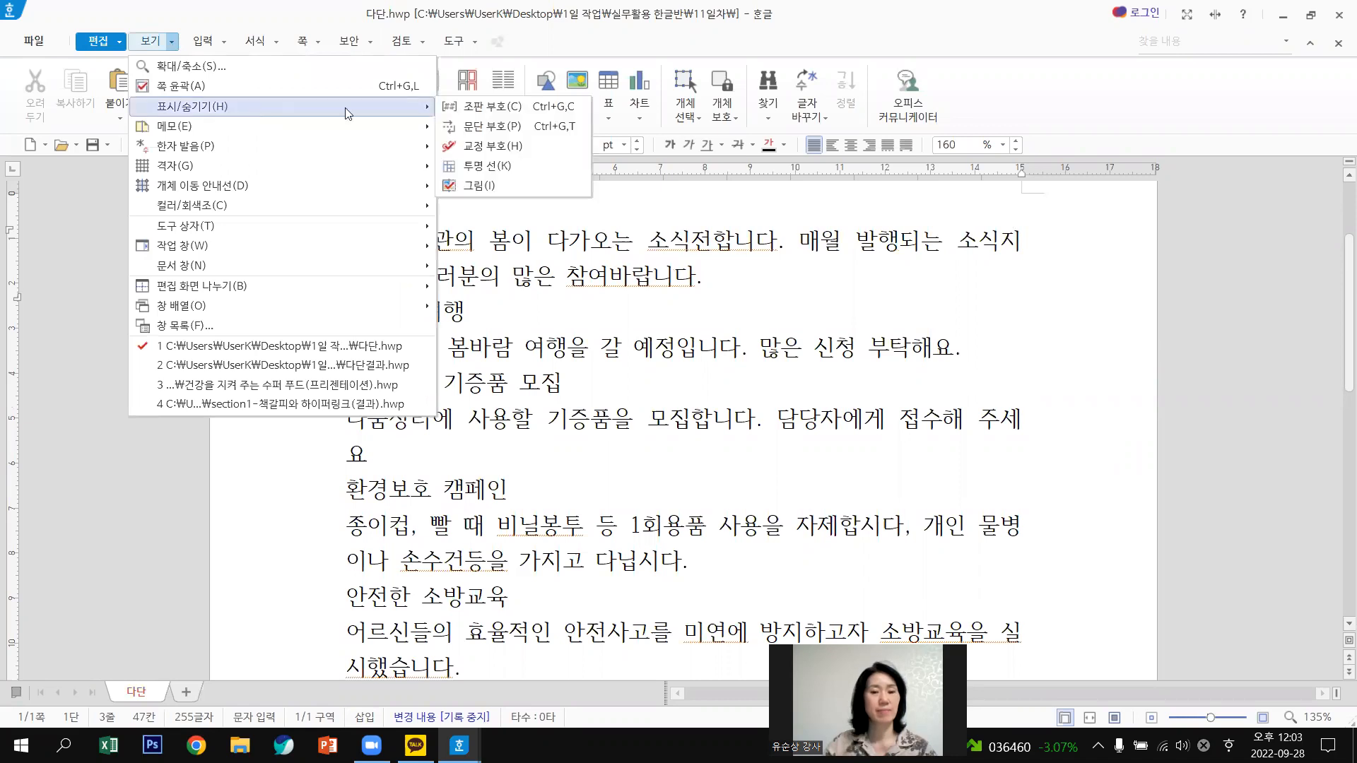
{"action": "left_click", "coordinate": [504, 132]}
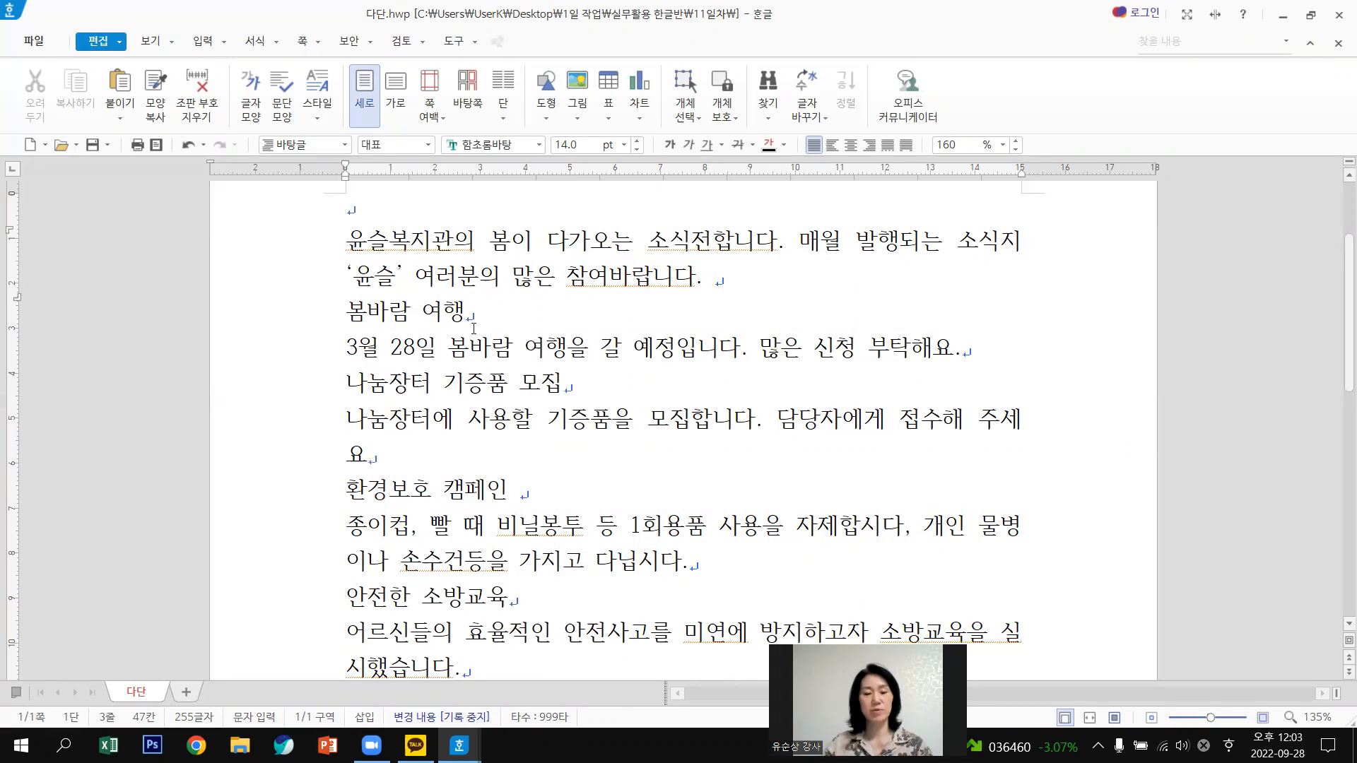
Switch to Korean input and type the intro paragraph and four notices, 봄바람 여행 through 안전한 소방교육.
{"action": "key", "text": "Hangul"}
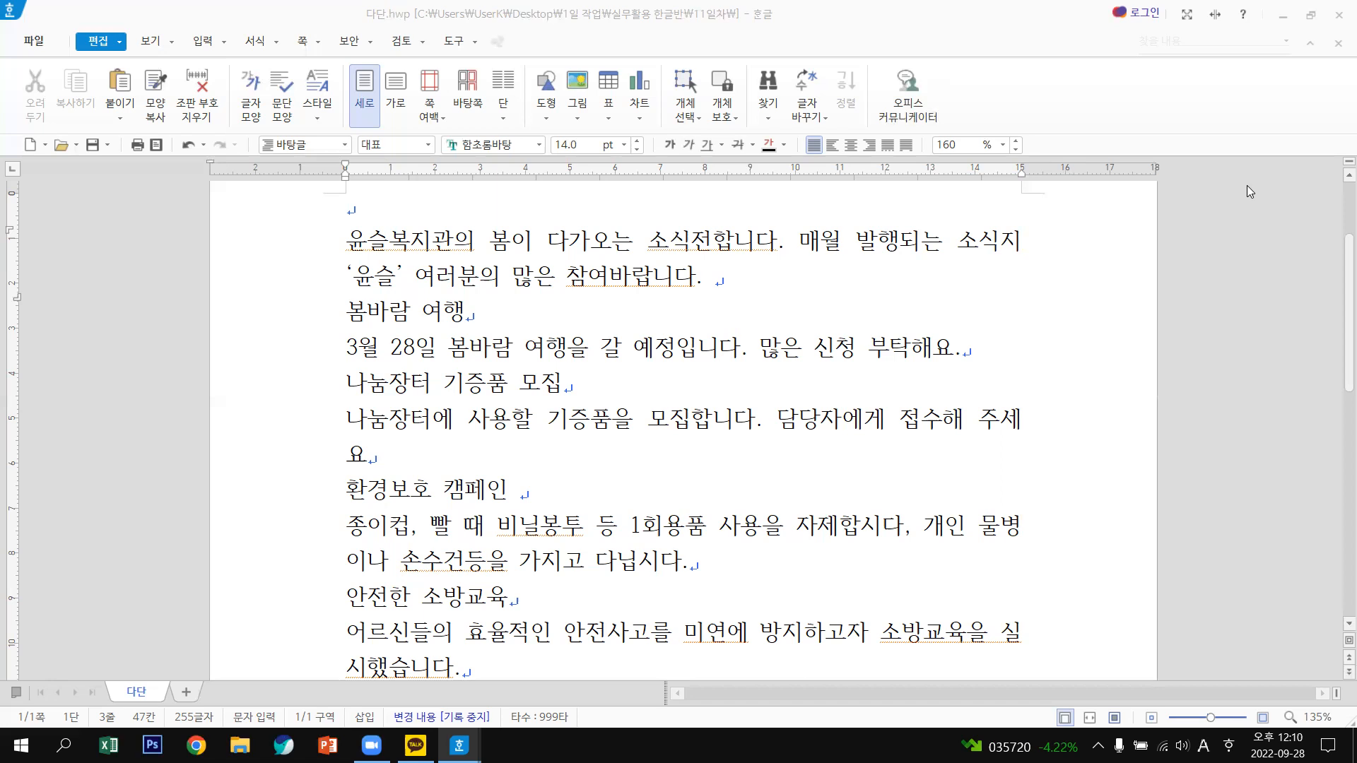
{"action": "scroll", "coordinate": [978, 209], "scroll_direction": "up", "scroll_amount": 3}
{"action": "scroll", "coordinate": [763, 186], "scroll_direction": "down", "scroll_amount": 2}
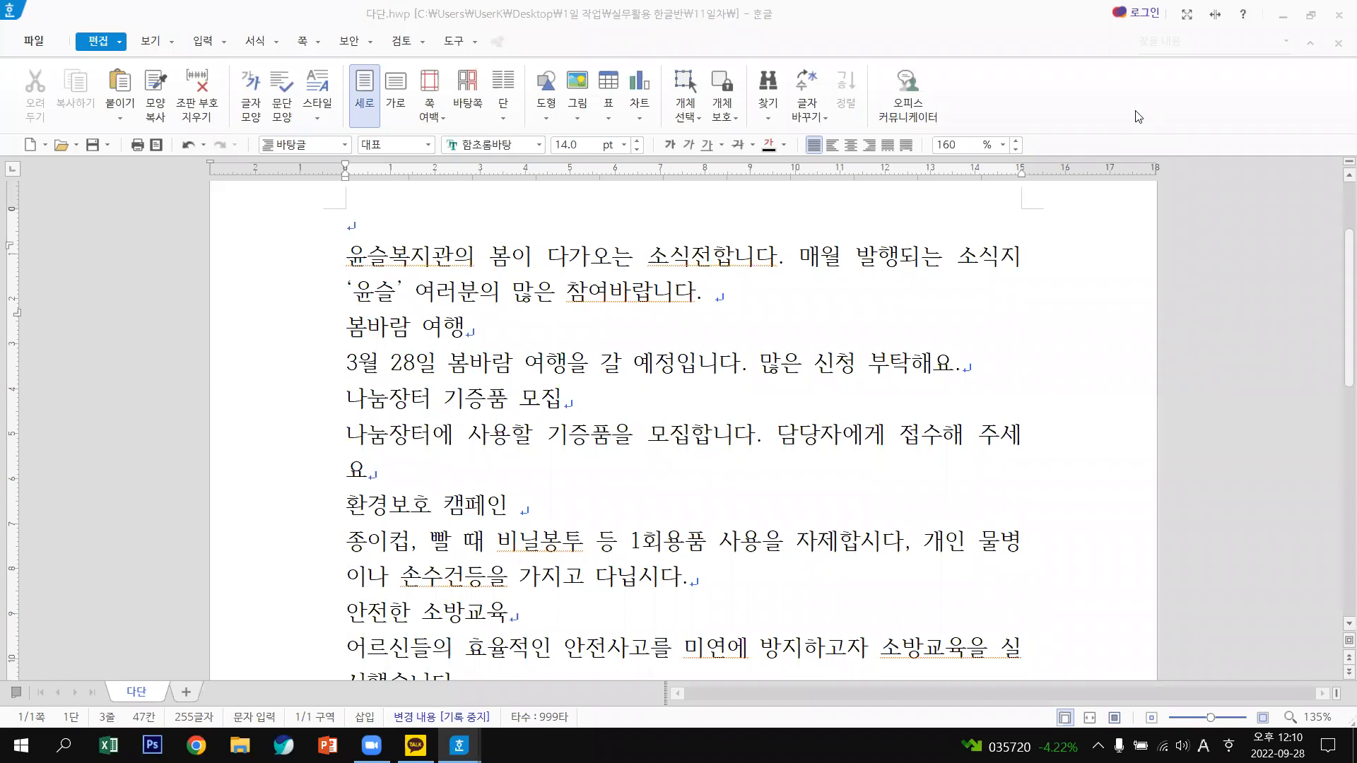
{"action": "scroll", "coordinate": [1043, 424], "scroll_direction": "down", "scroll_amount": 3}
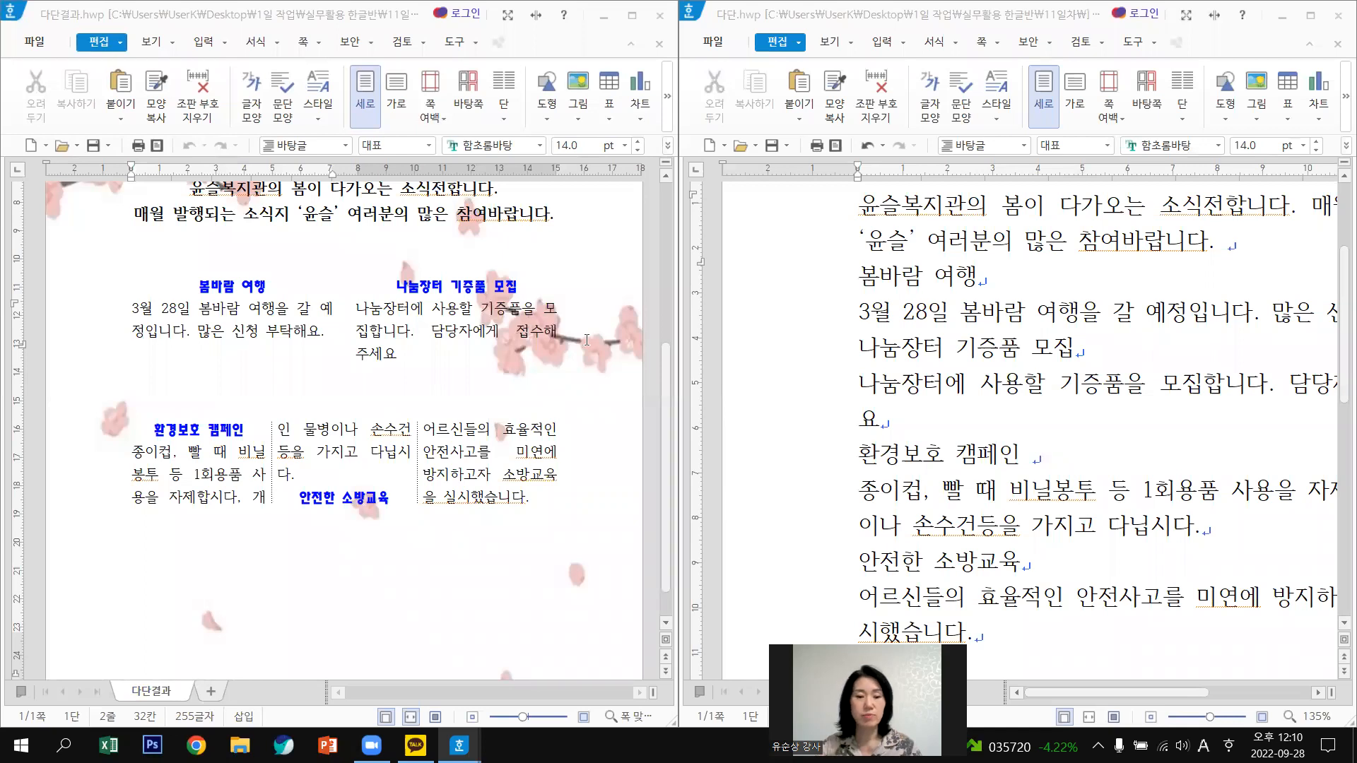
Zoom the working 다단 page out to 82% beside the 다단결과 sample.
{"action": "scroll", "coordinate": [586, 340], "scroll_direction": "up", "scroll_amount": 3}
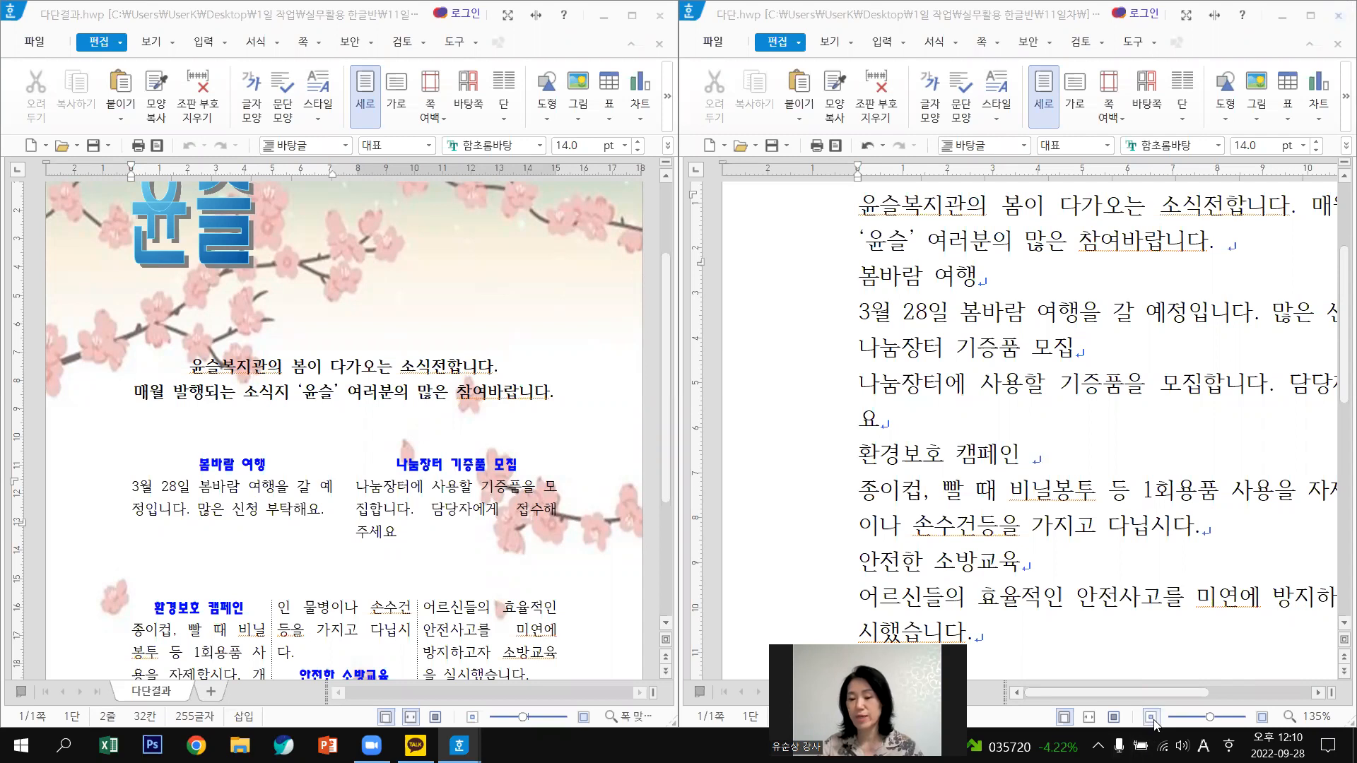
{"action": "left_click", "coordinate": [1203, 717]}
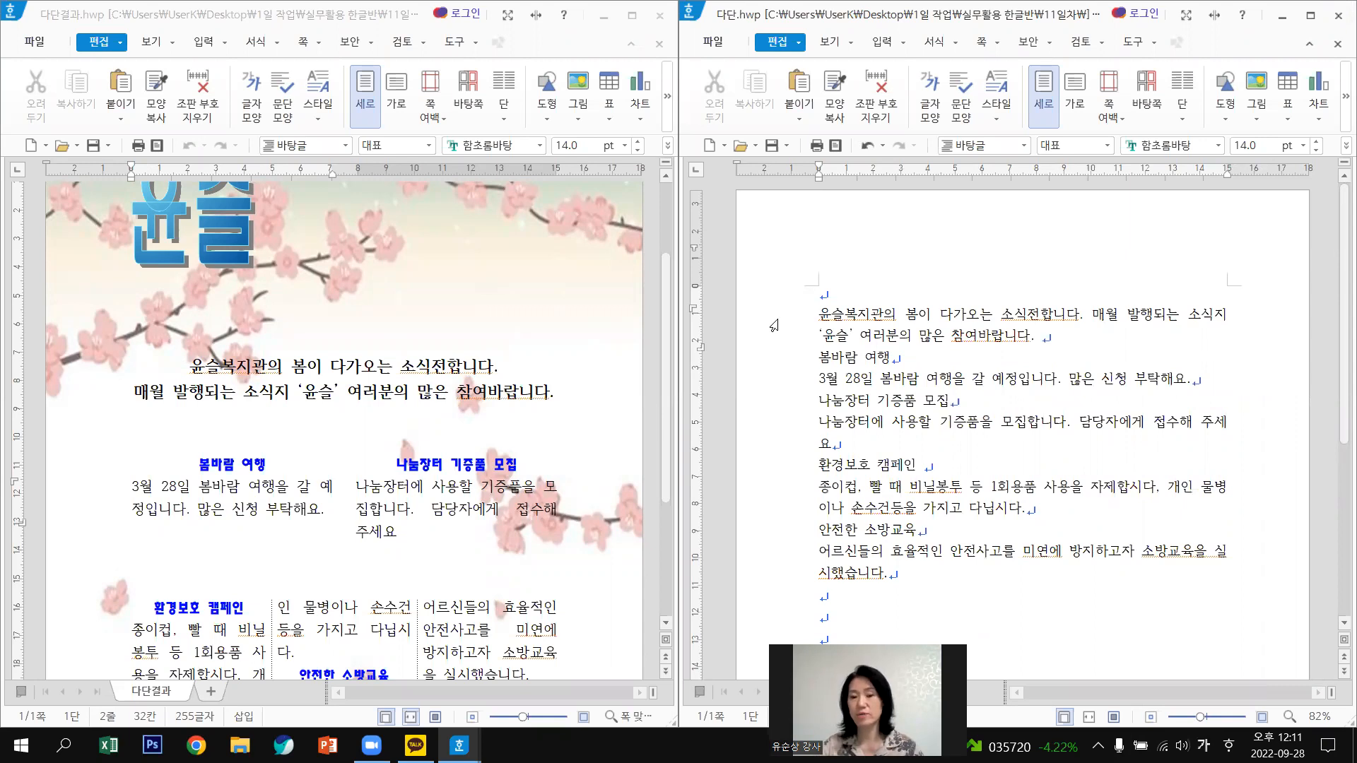
Select all the working text and raise it to 16 pt, checking the sample's sizes.
{"action": "triple_click", "coordinate": [774, 325]}
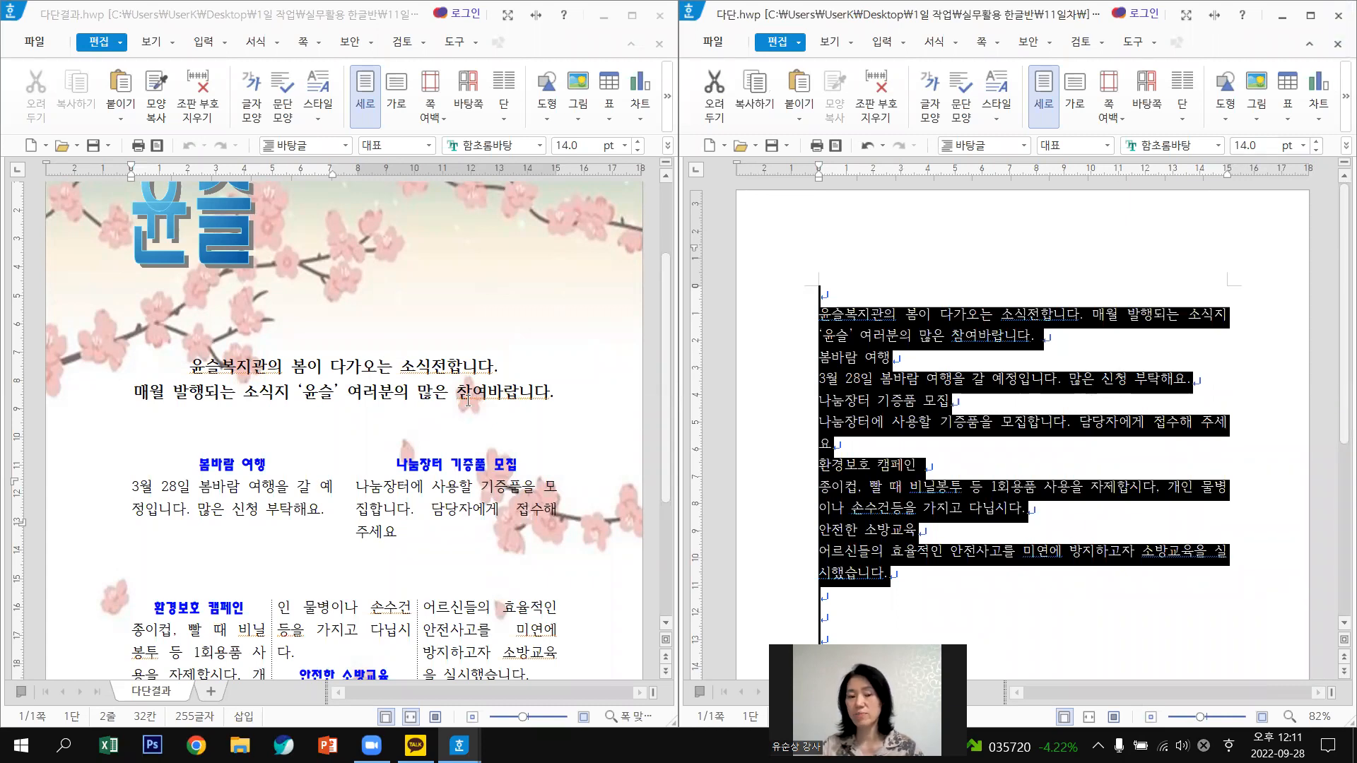
{"action": "left_click", "coordinate": [427, 367]}
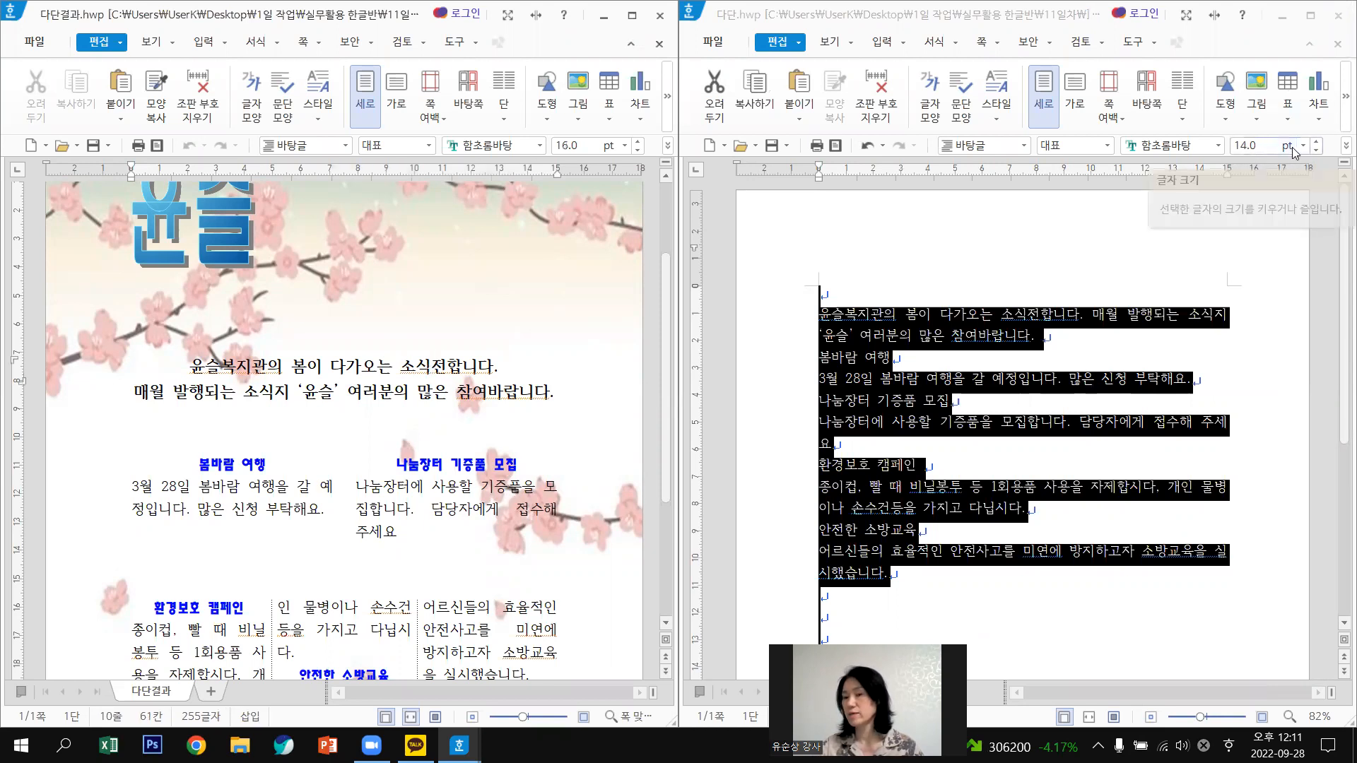
{"action": "left_click", "coordinate": [1317, 142]}
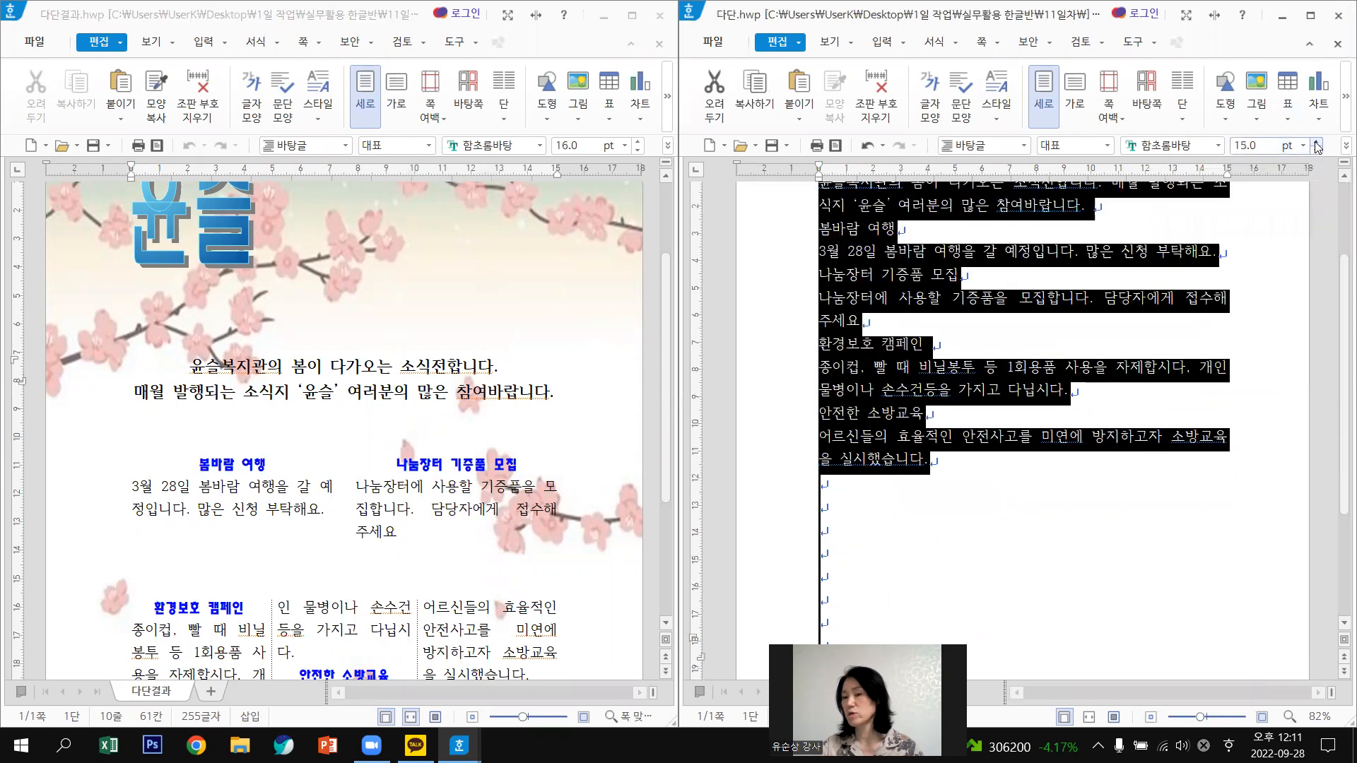
{"action": "left_click", "coordinate": [1317, 143]}
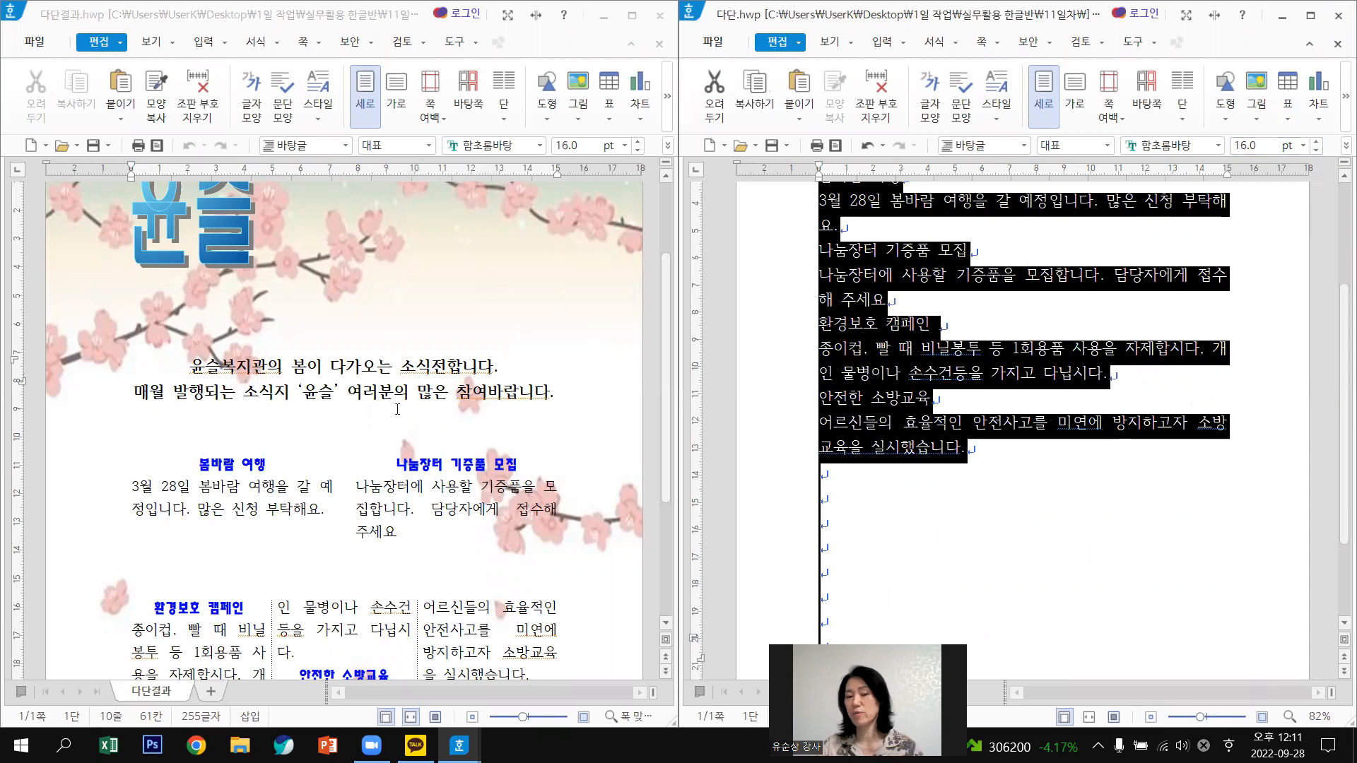
{"action": "left_click", "coordinate": [278, 518]}
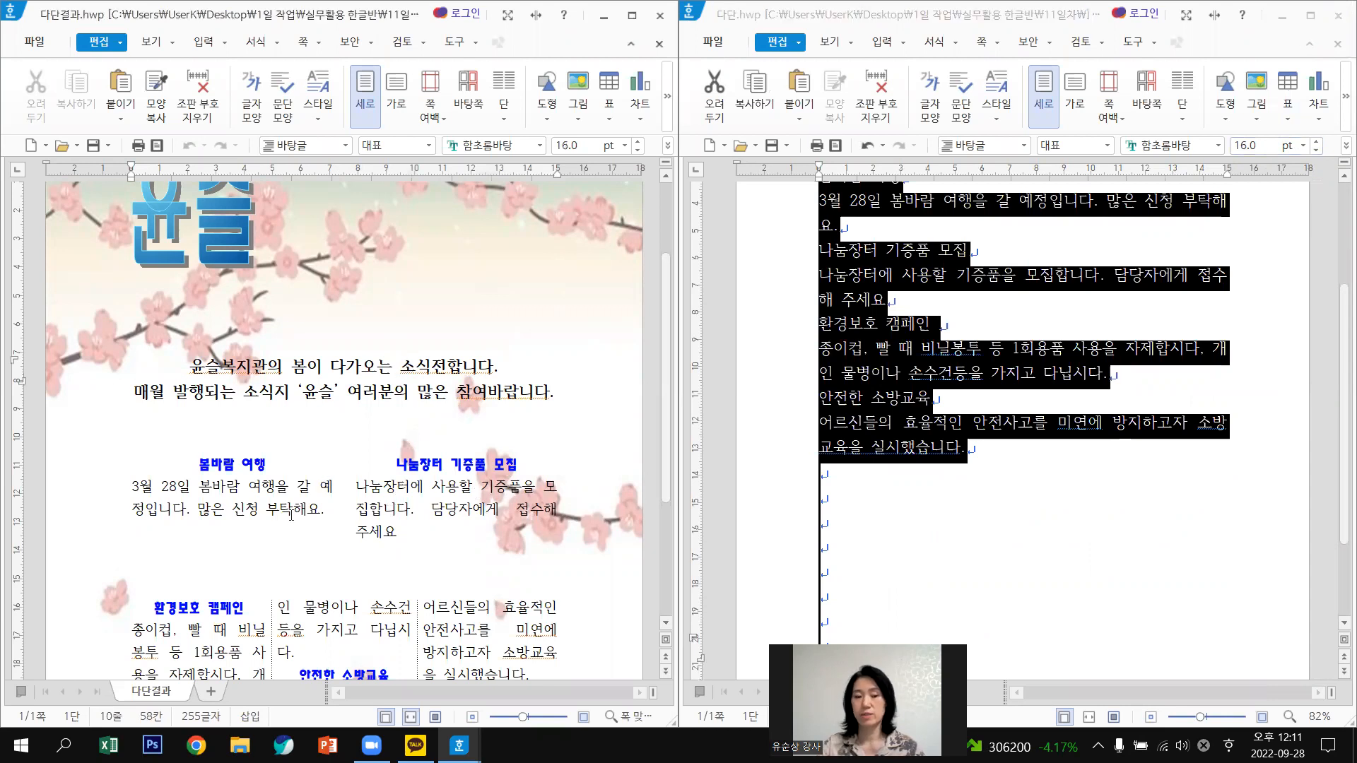
{"action": "left_click", "coordinate": [305, 498]}
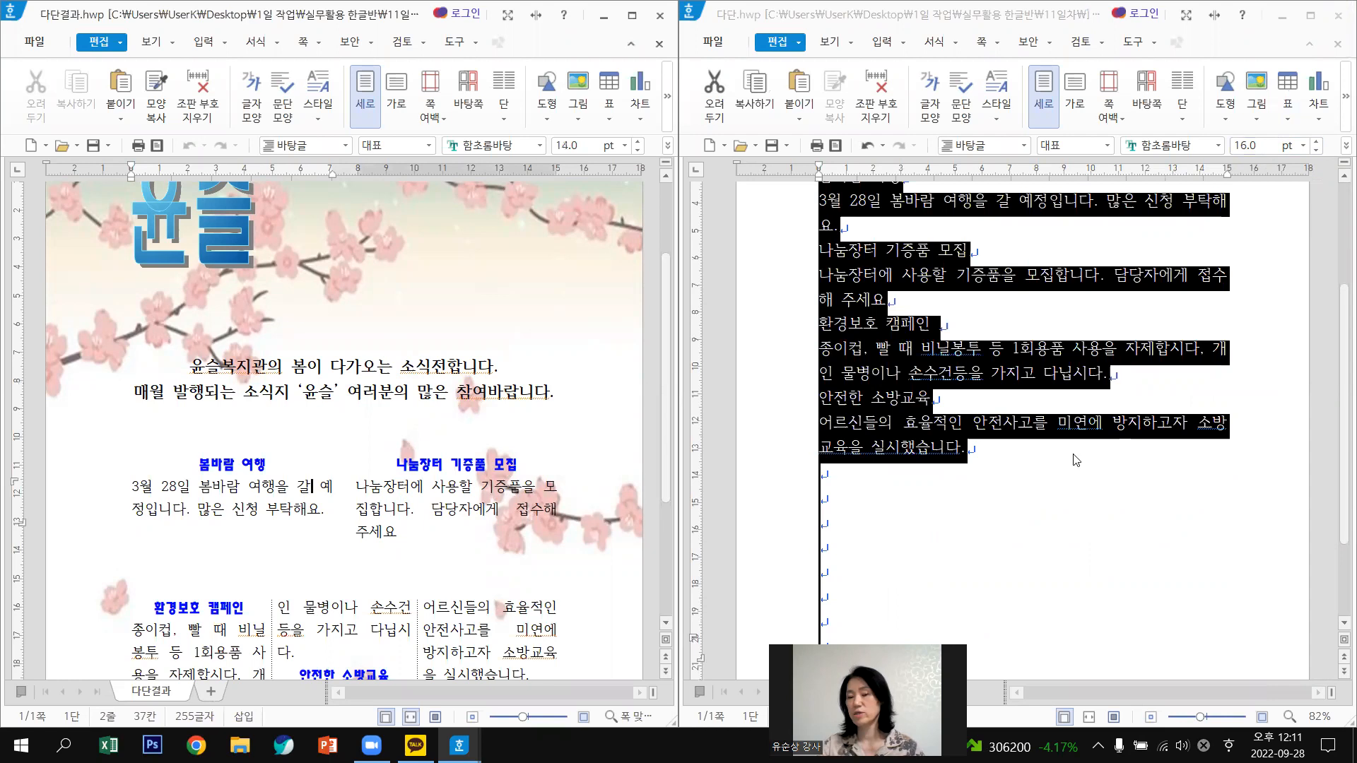
{"action": "left_click", "coordinate": [1008, 497]}
{"action": "scroll", "coordinate": [1009, 497], "scroll_direction": "up", "scroll_amount": 3}
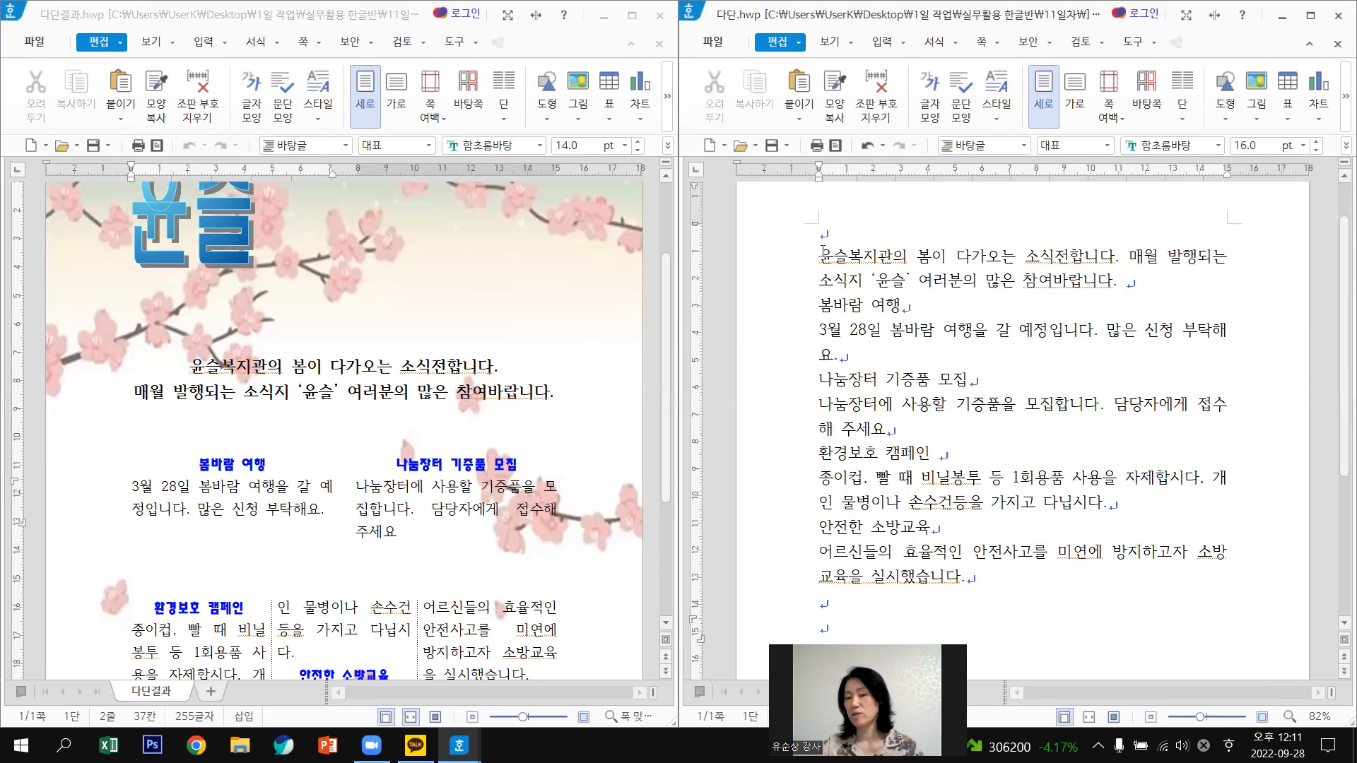
Reduce the notices from 봄바람 여행 downward to 14 pt, leaving the intro at 16 pt.
{"action": "left_click", "coordinate": [949, 267]}
{"action": "triple_click", "coordinate": [1046, 273]}
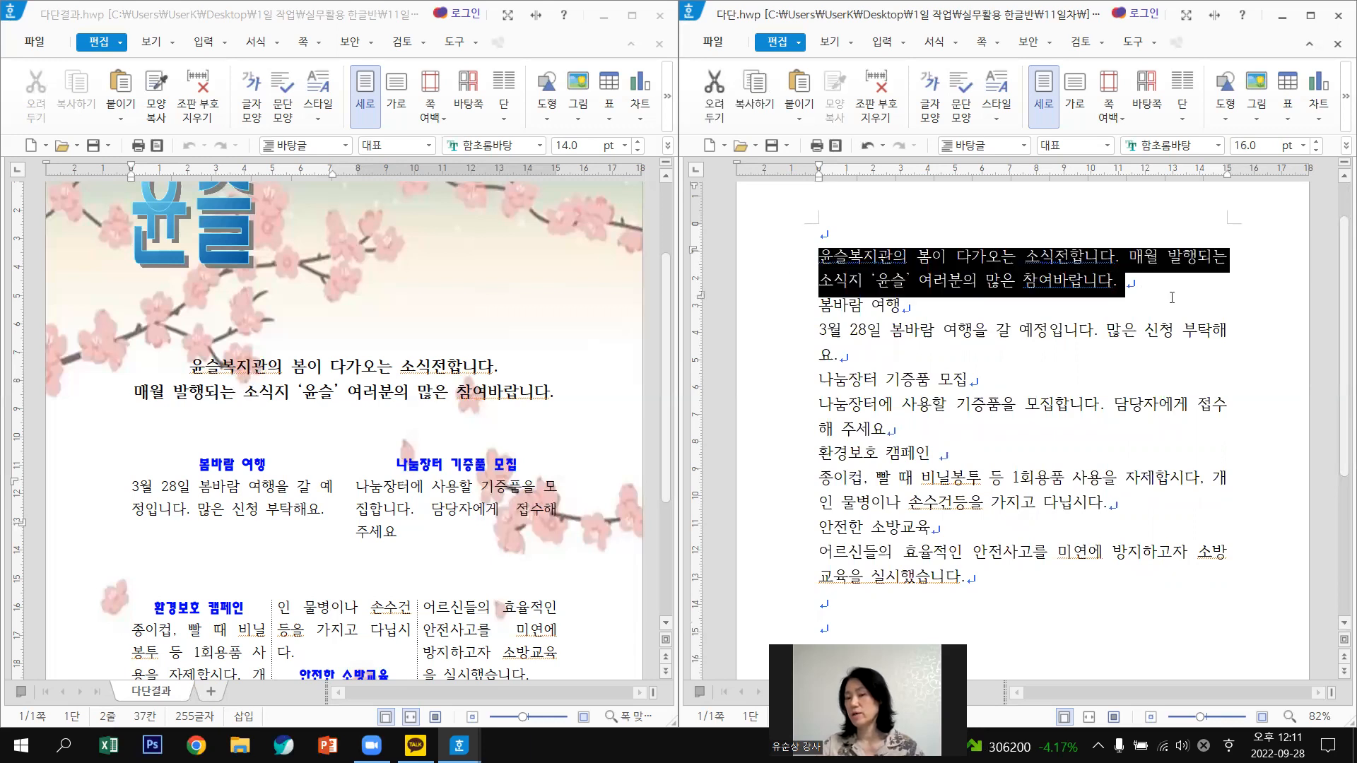
{"action": "left_click", "coordinate": [1174, 302]}
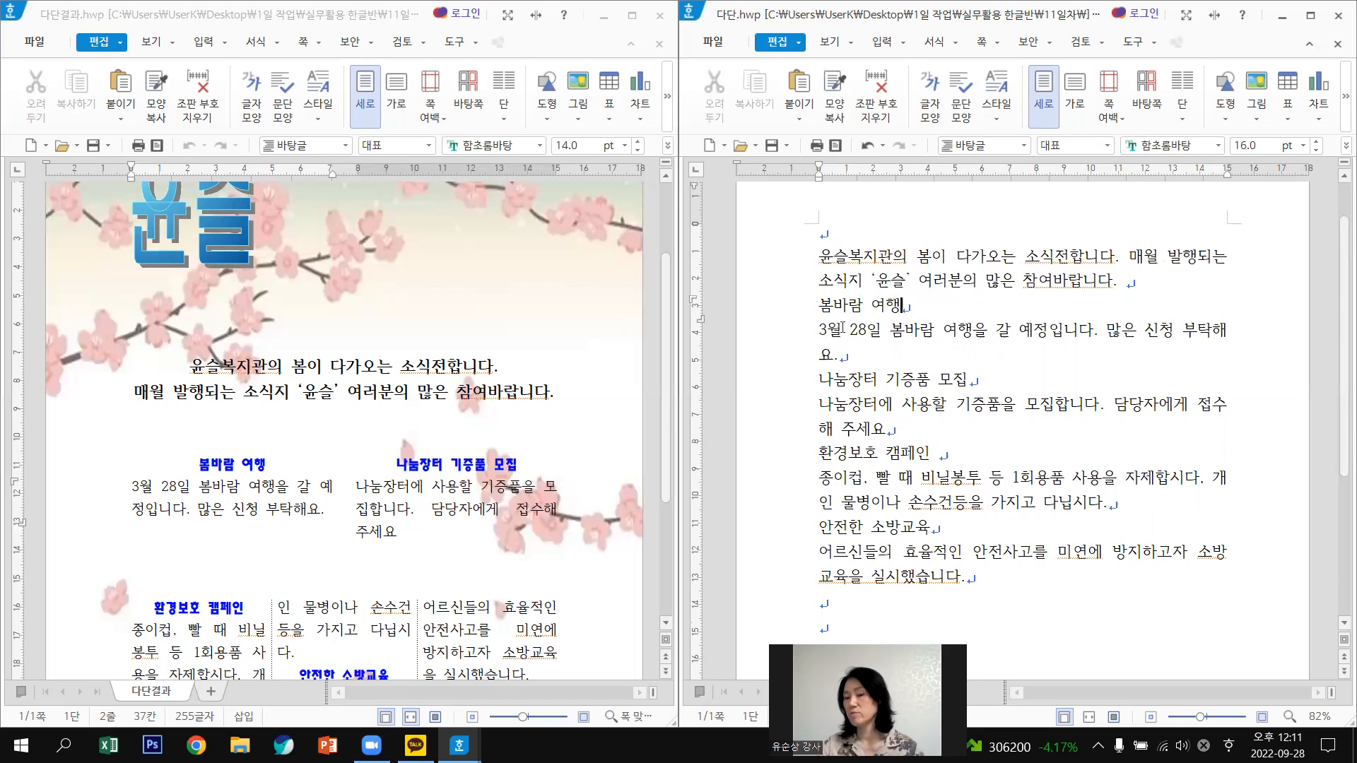
{"action": "double_click", "coordinate": [795, 268]}
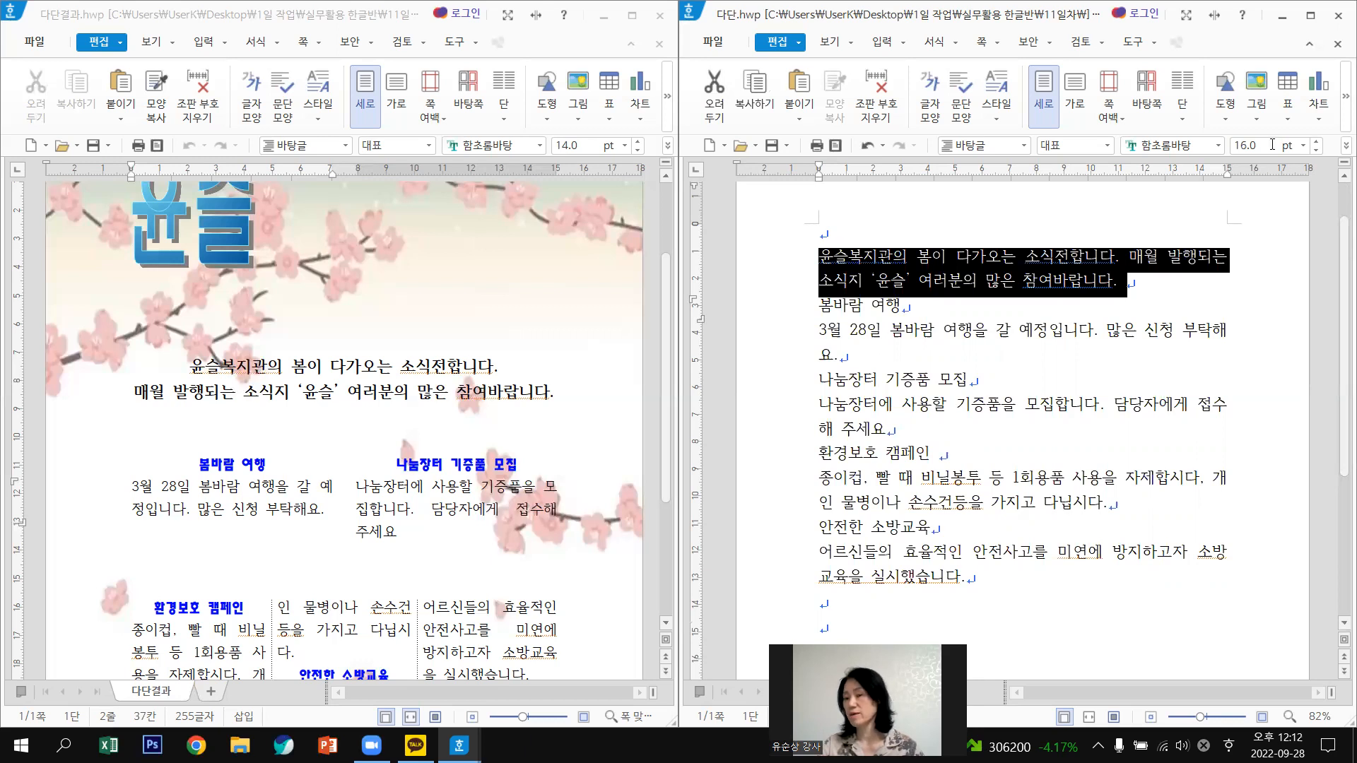
{"action": "left_click", "coordinate": [875, 346]}
{"action": "left_click_drag", "start_coordinate": [819, 306], "coordinate": [1125, 617]}
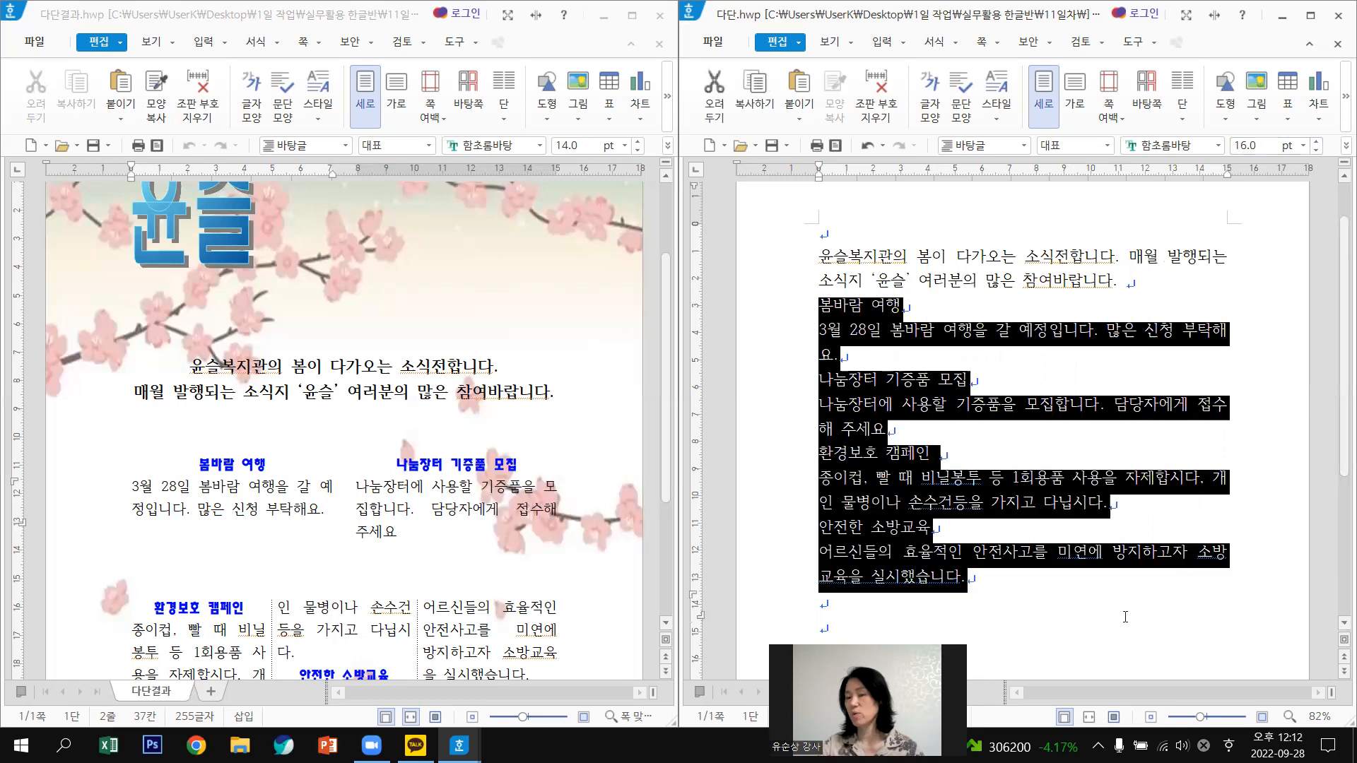
{"action": "left_click", "coordinate": [1317, 151]}
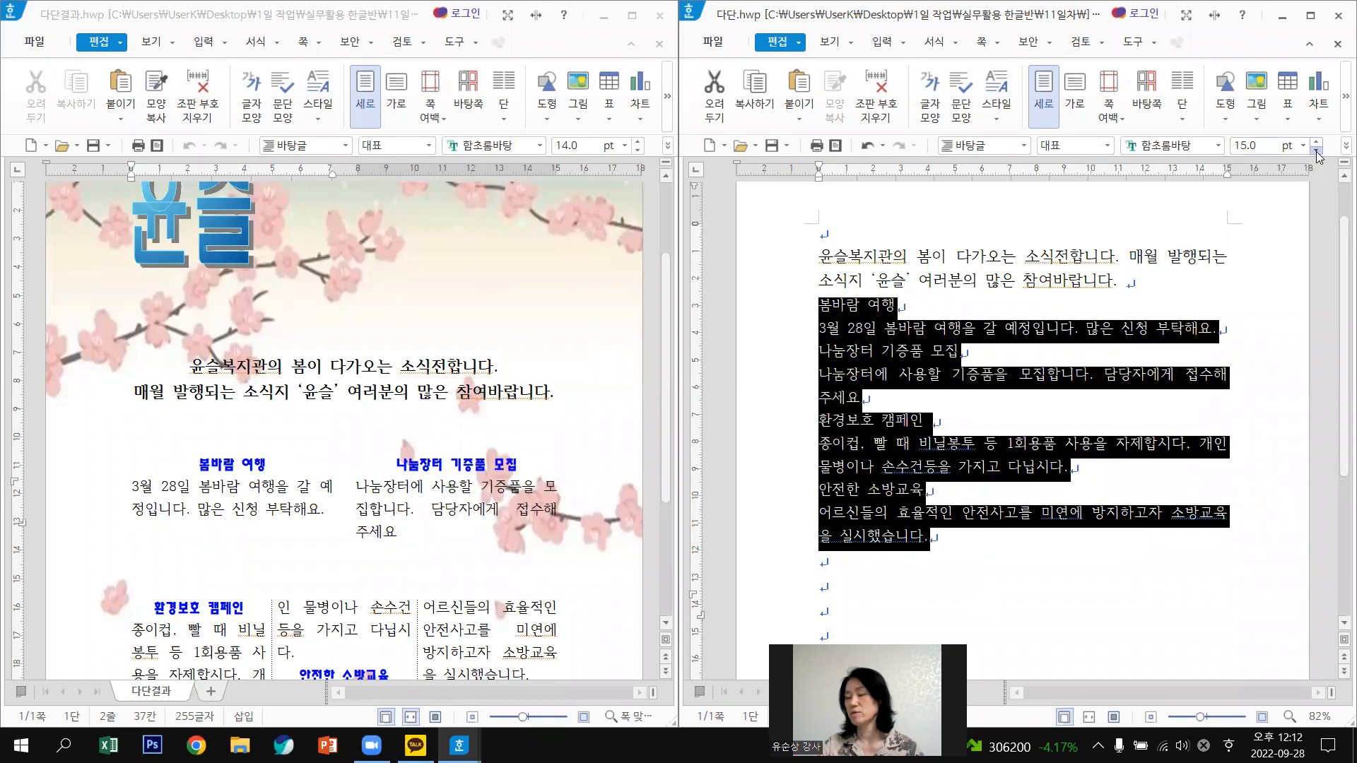
{"action": "left_click", "coordinate": [1317, 150]}
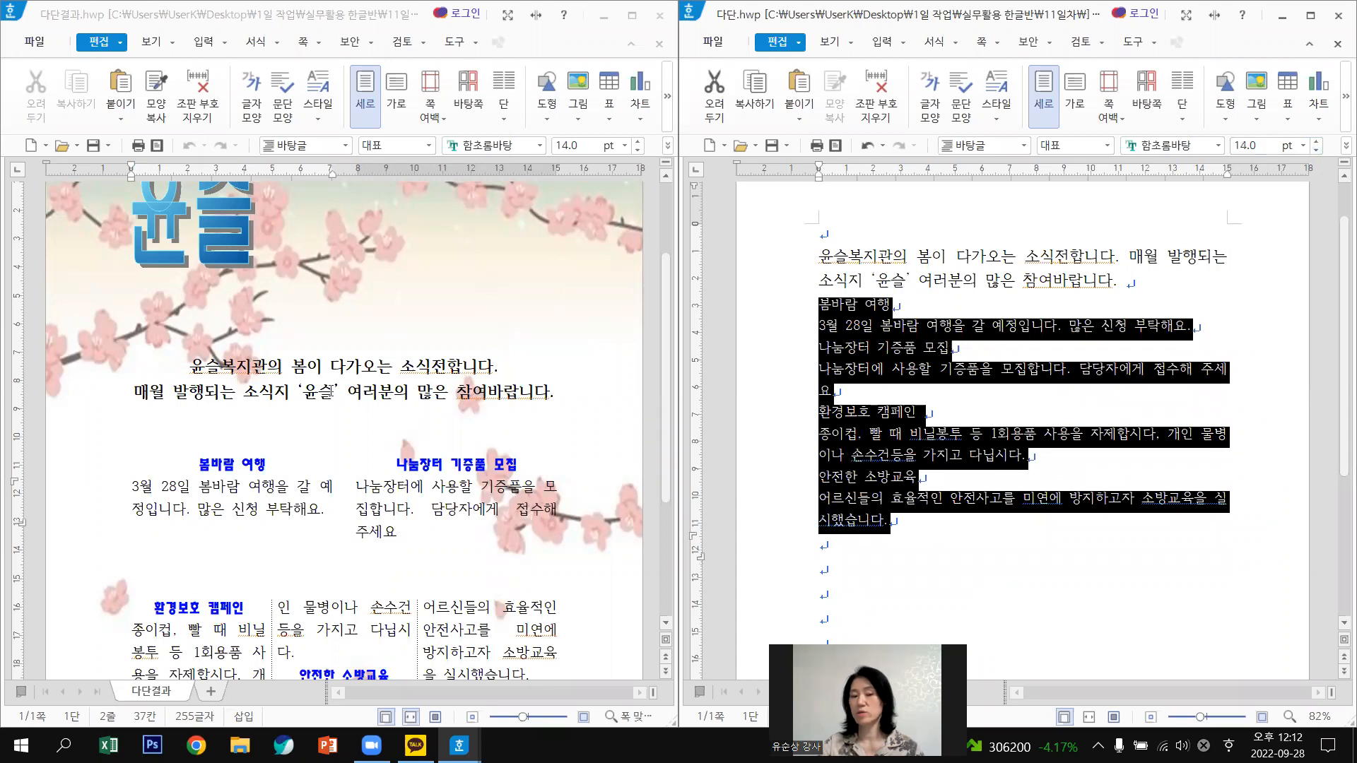
{"action": "left_click", "coordinate": [1160, 282]}
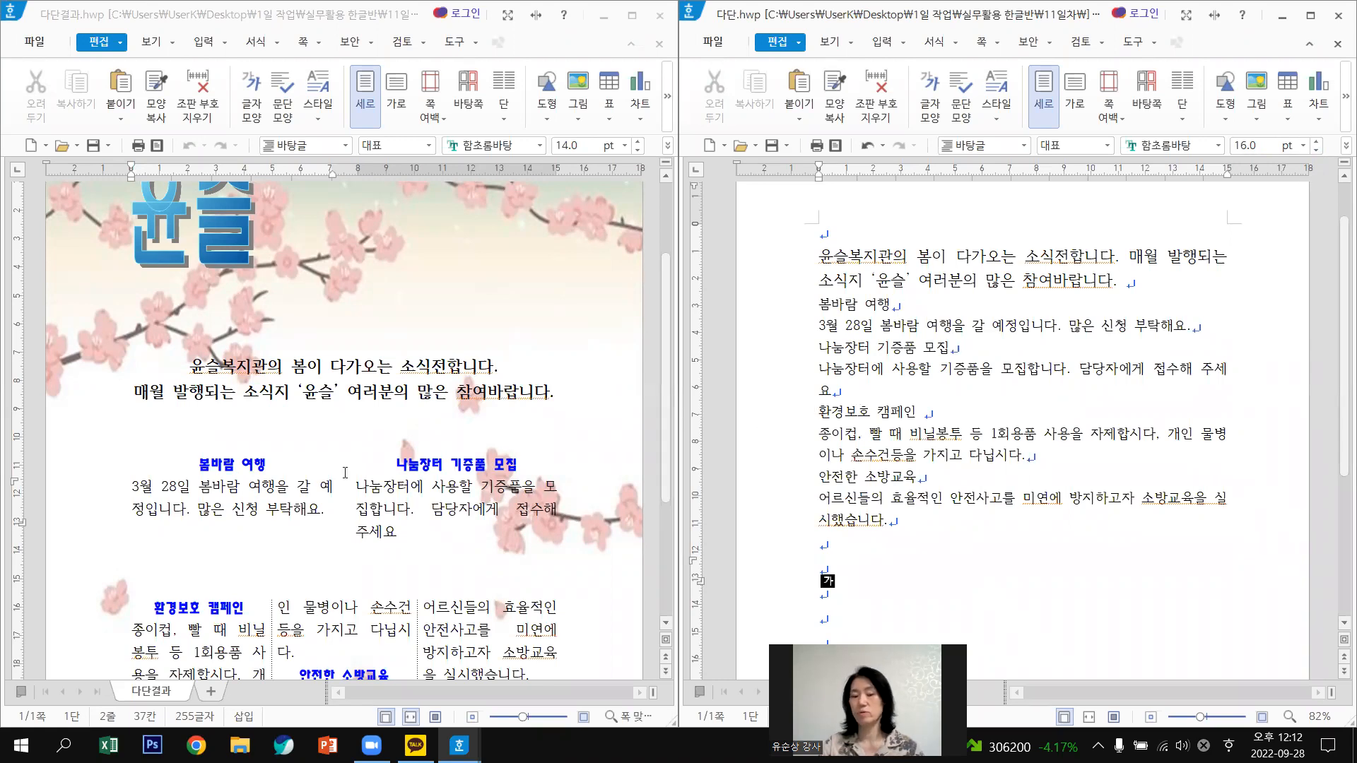
Compare the 봄바람 여행 heading with the sample heading's font and the intro's size.
{"action": "left_click", "coordinate": [802, 309]}
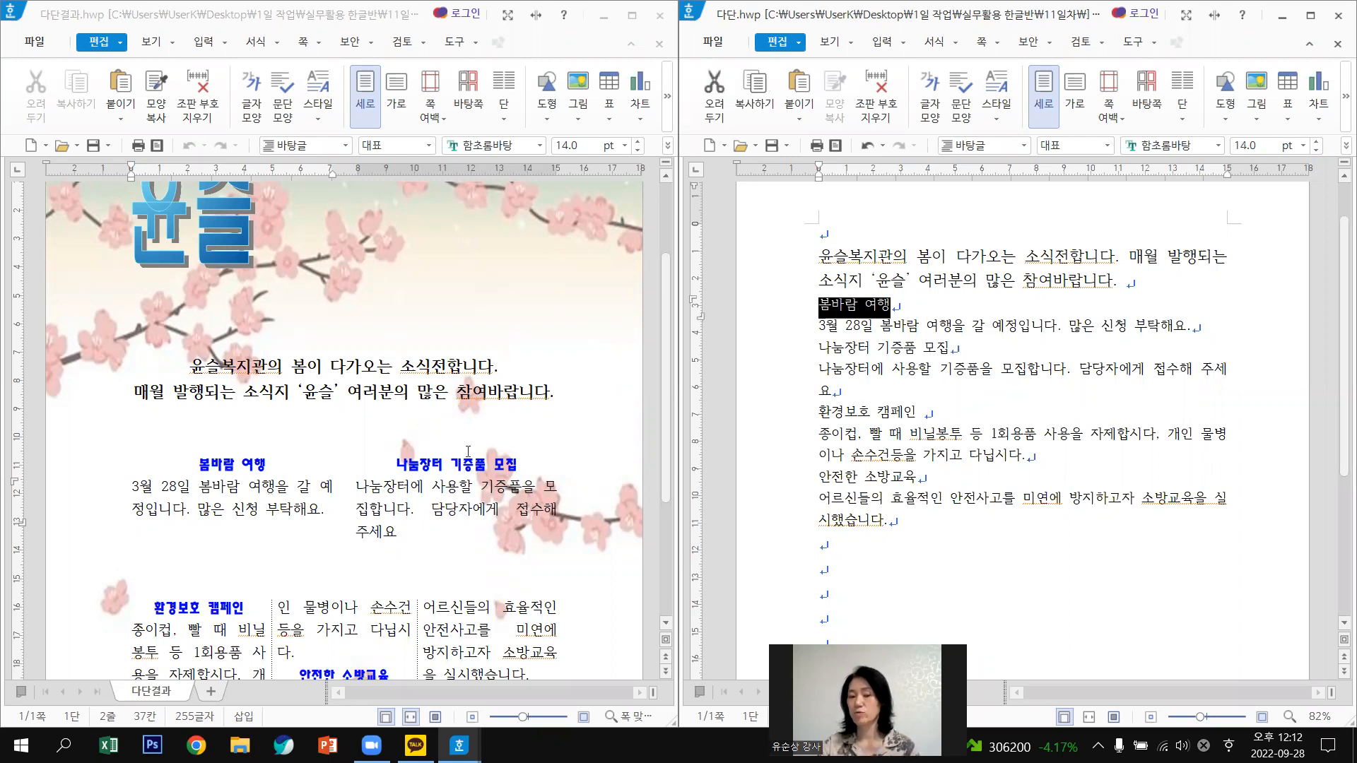
{"action": "left_click", "coordinate": [229, 465]}
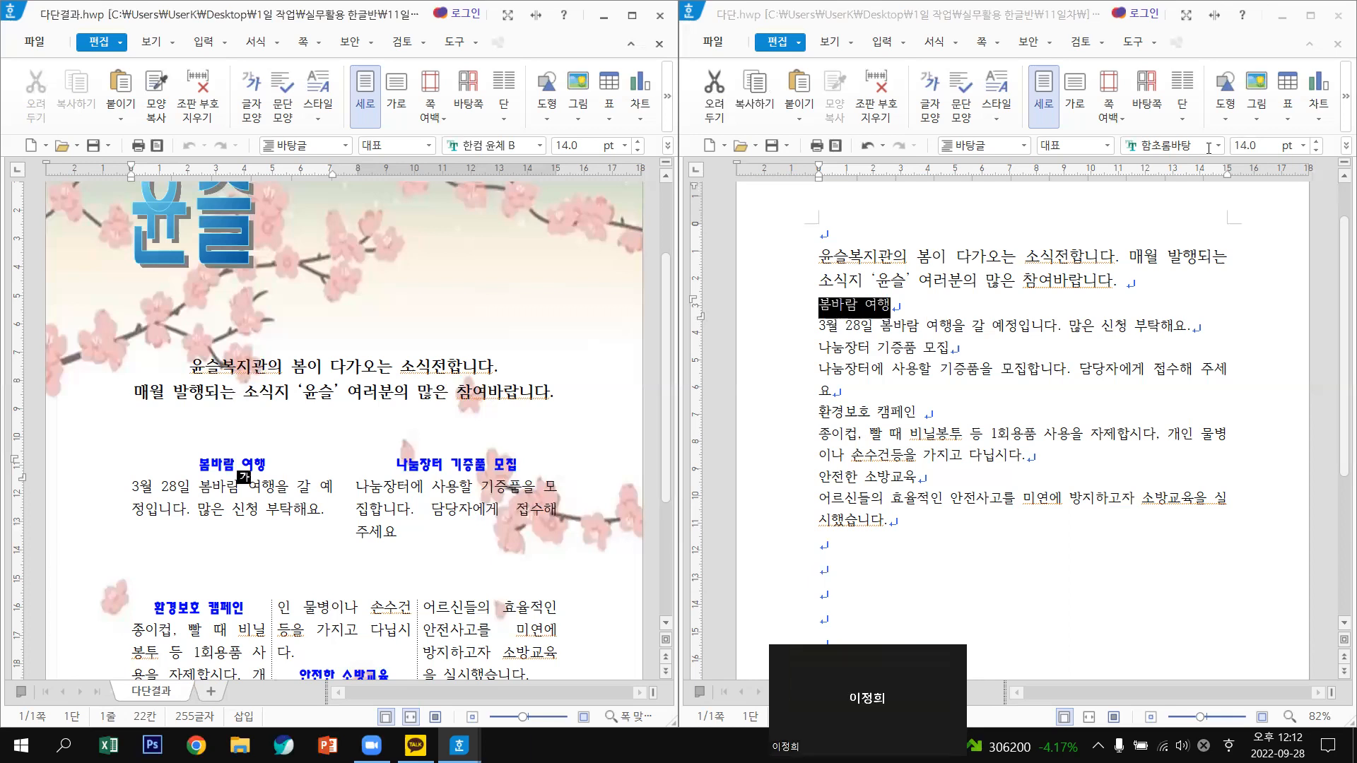
{"action": "left_click", "coordinate": [1068, 378]}
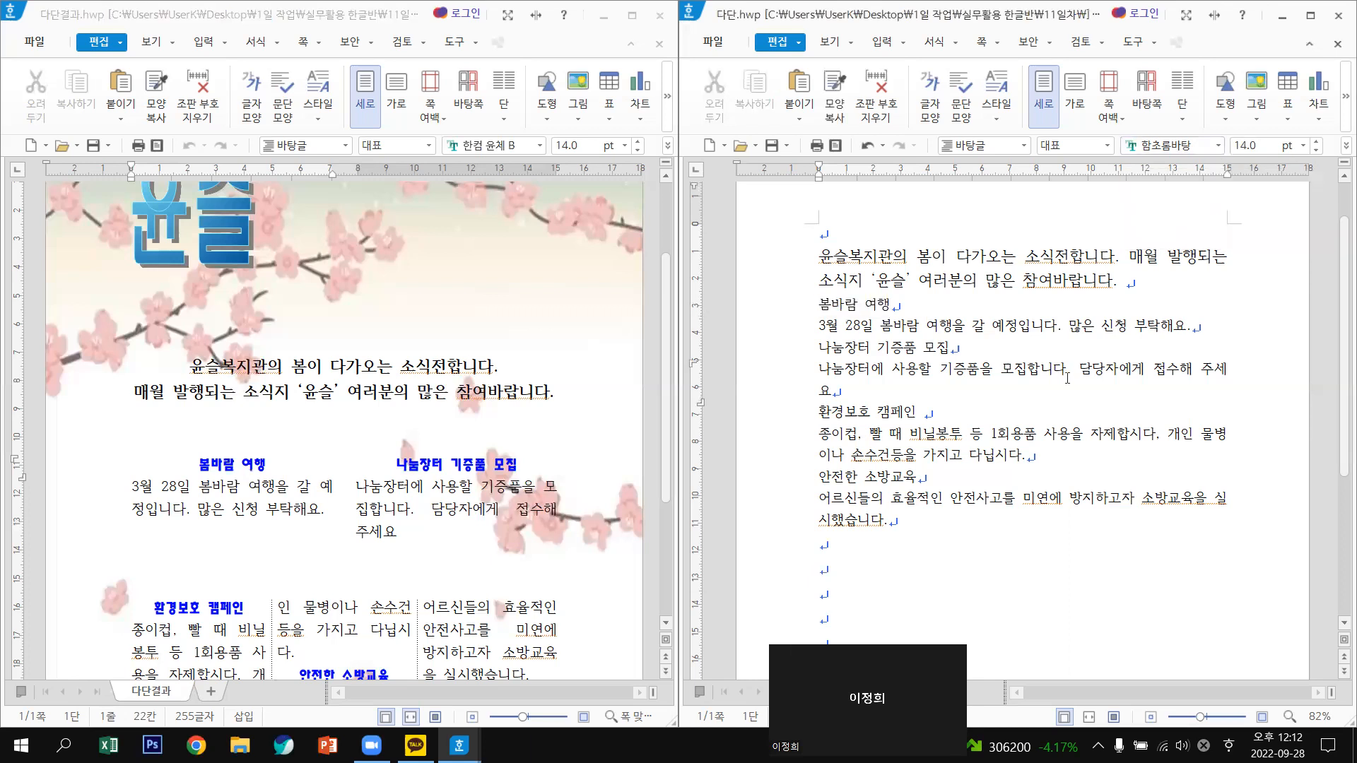
{"action": "left_click", "coordinate": [1010, 285]}
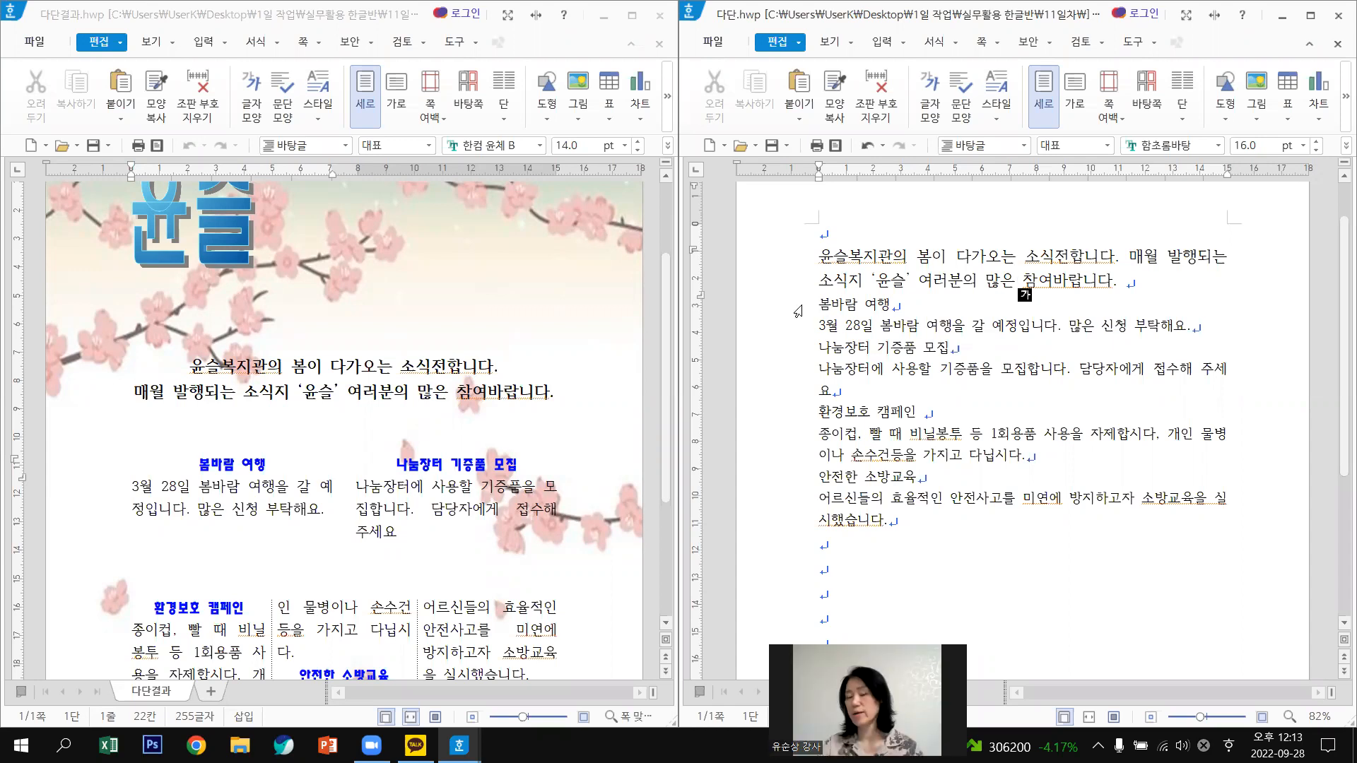
Set the 봄바람 여행 heading to 한컴 윤체 B at 16 pt.
{"action": "left_click", "coordinate": [798, 311]}
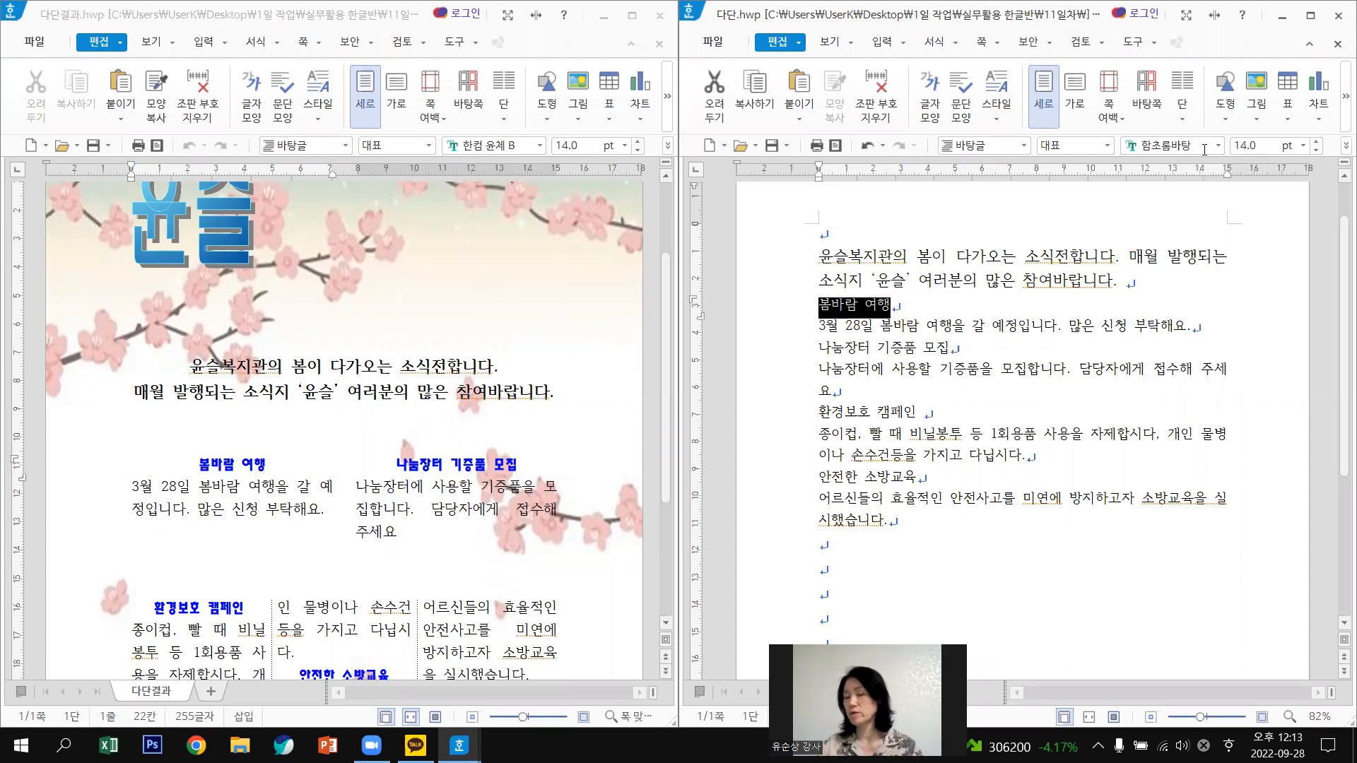
{"action": "left_click", "coordinate": [1217, 147]}
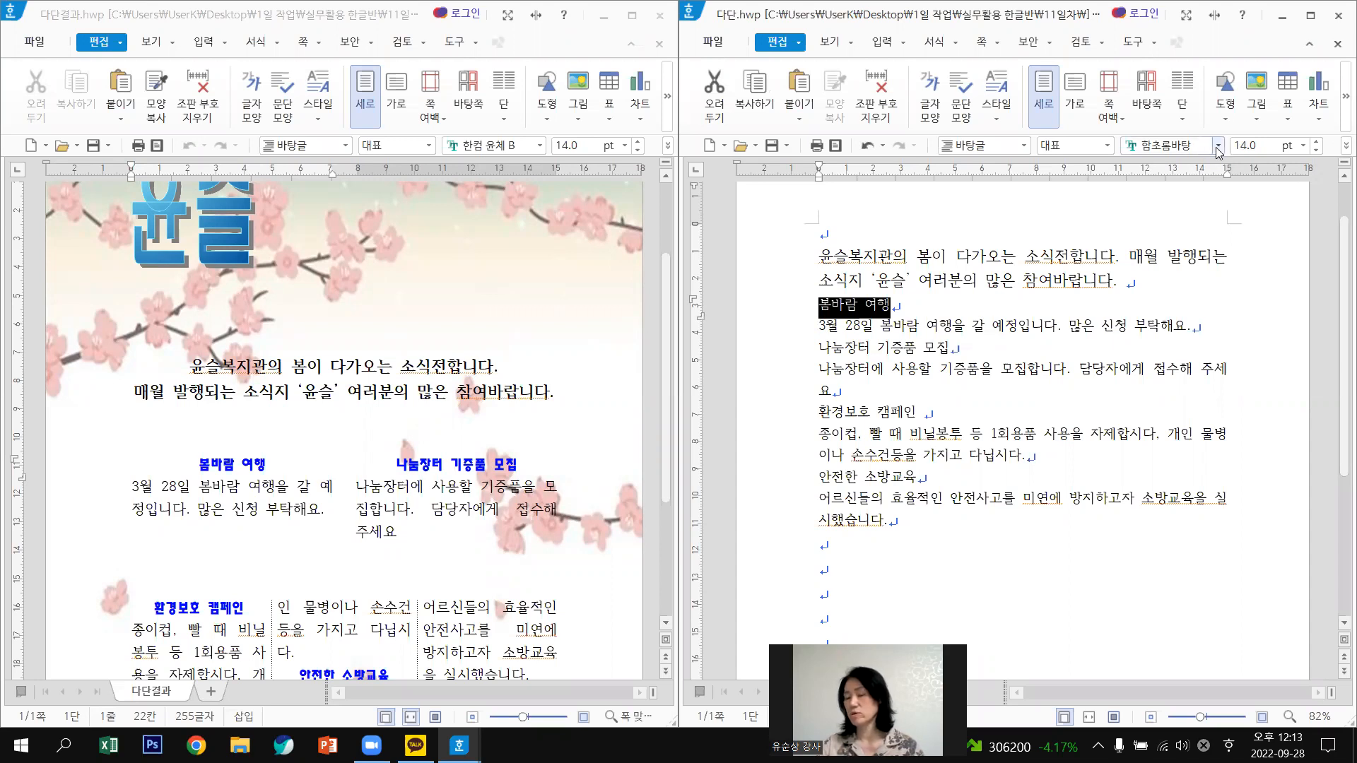
{"action": "left_click", "coordinate": [1207, 149]}
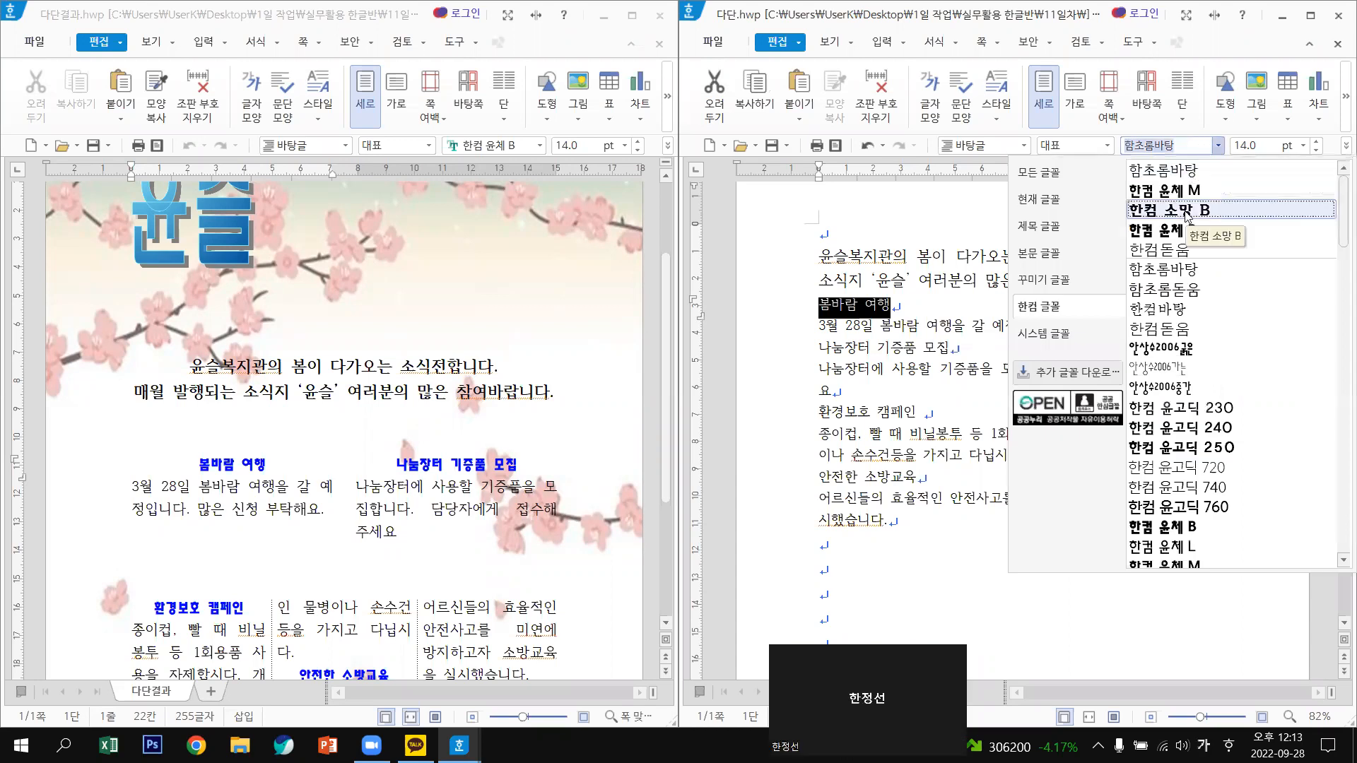
{"action": "left_click", "coordinate": [1179, 527]}
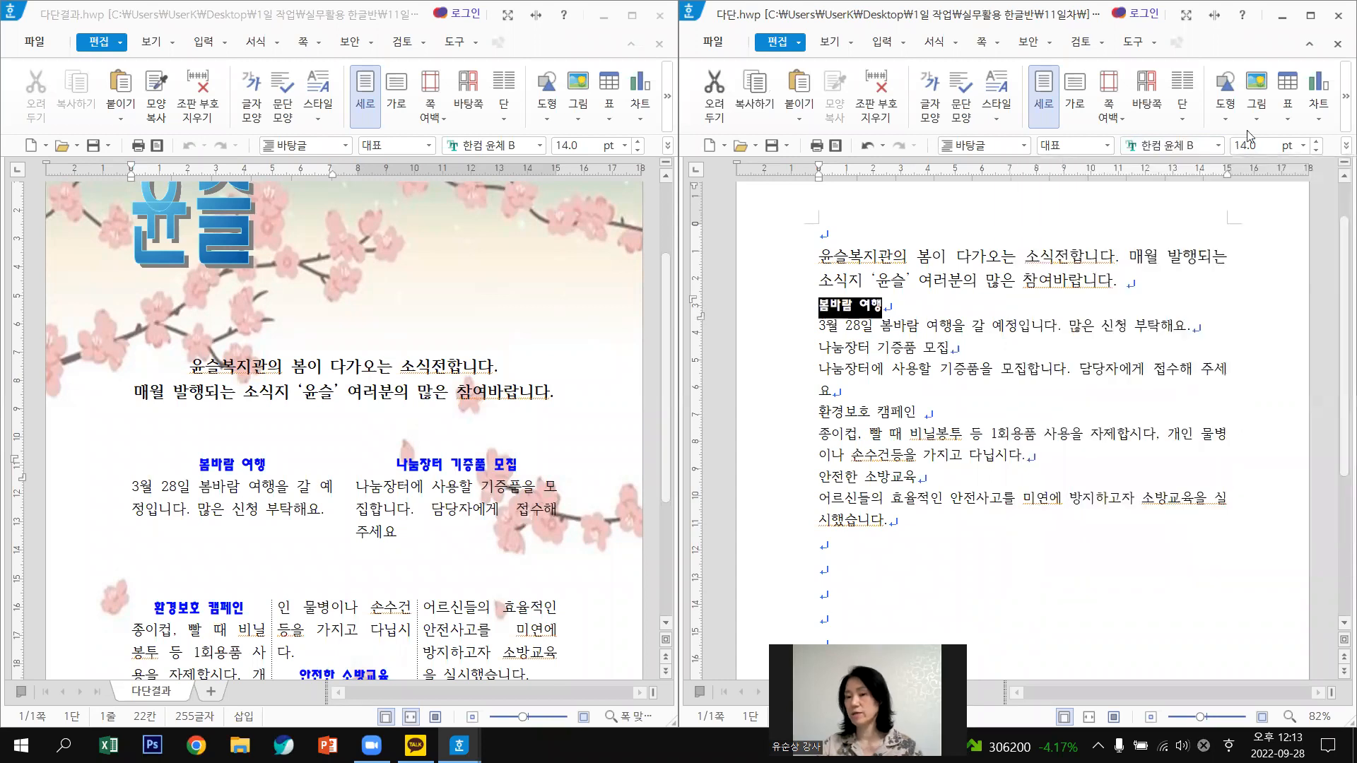
{"action": "left_click", "coordinate": [1315, 144]}
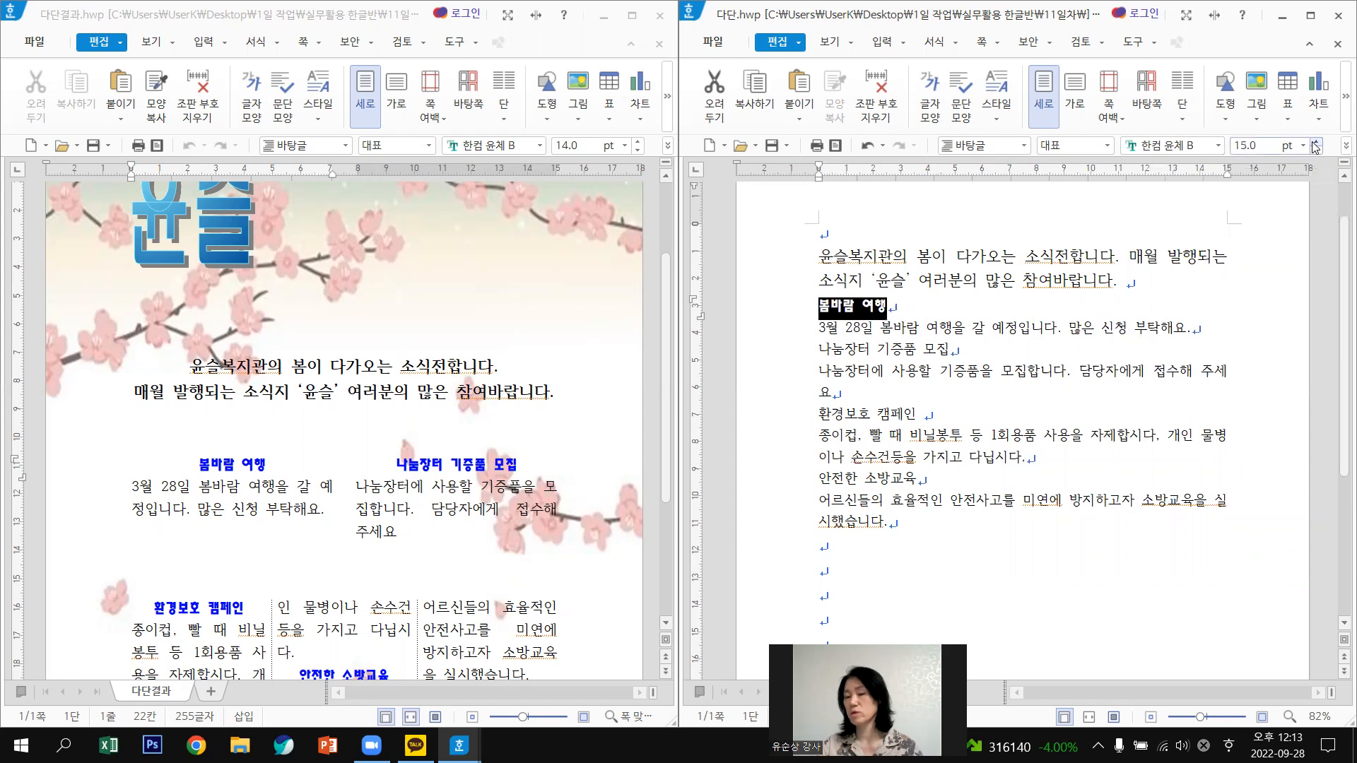
{"action": "left_click", "coordinate": [1315, 144]}
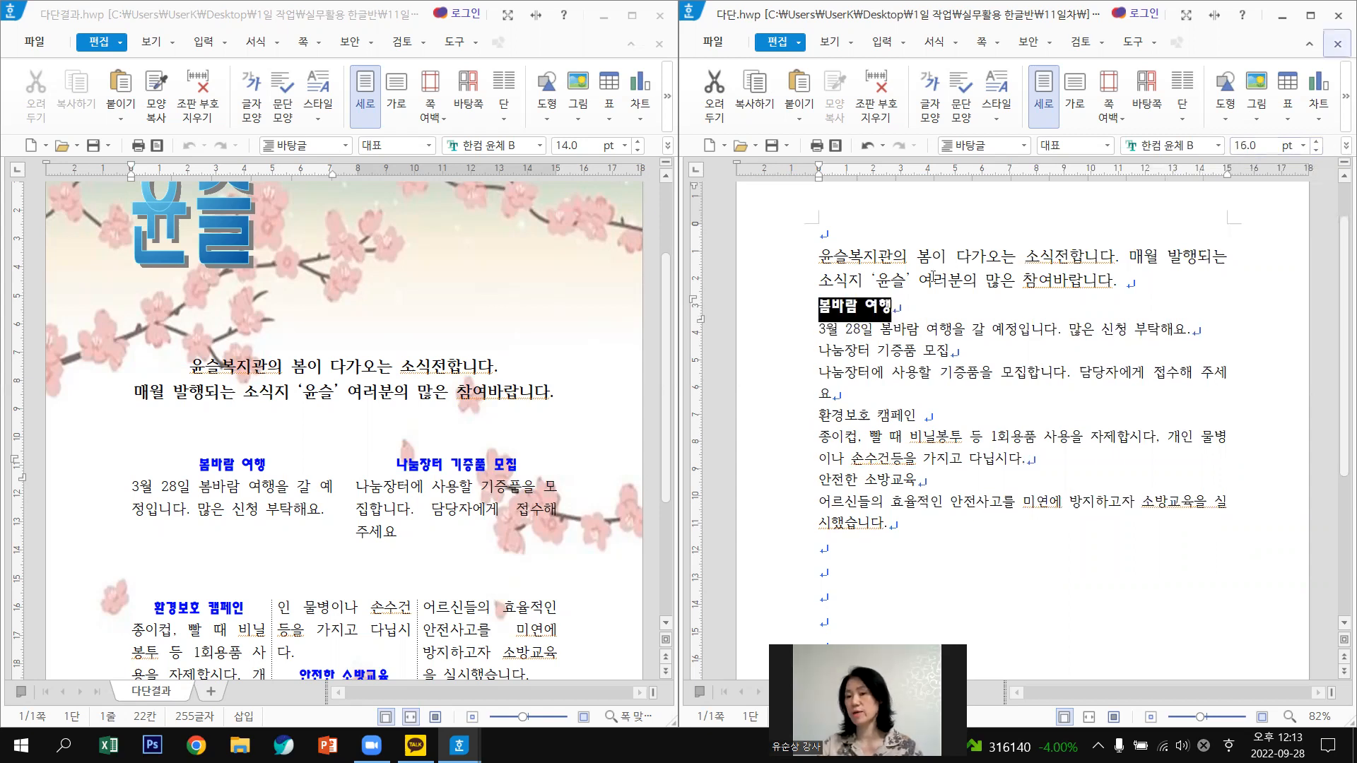
{"action": "left_click", "coordinate": [1338, 97]}
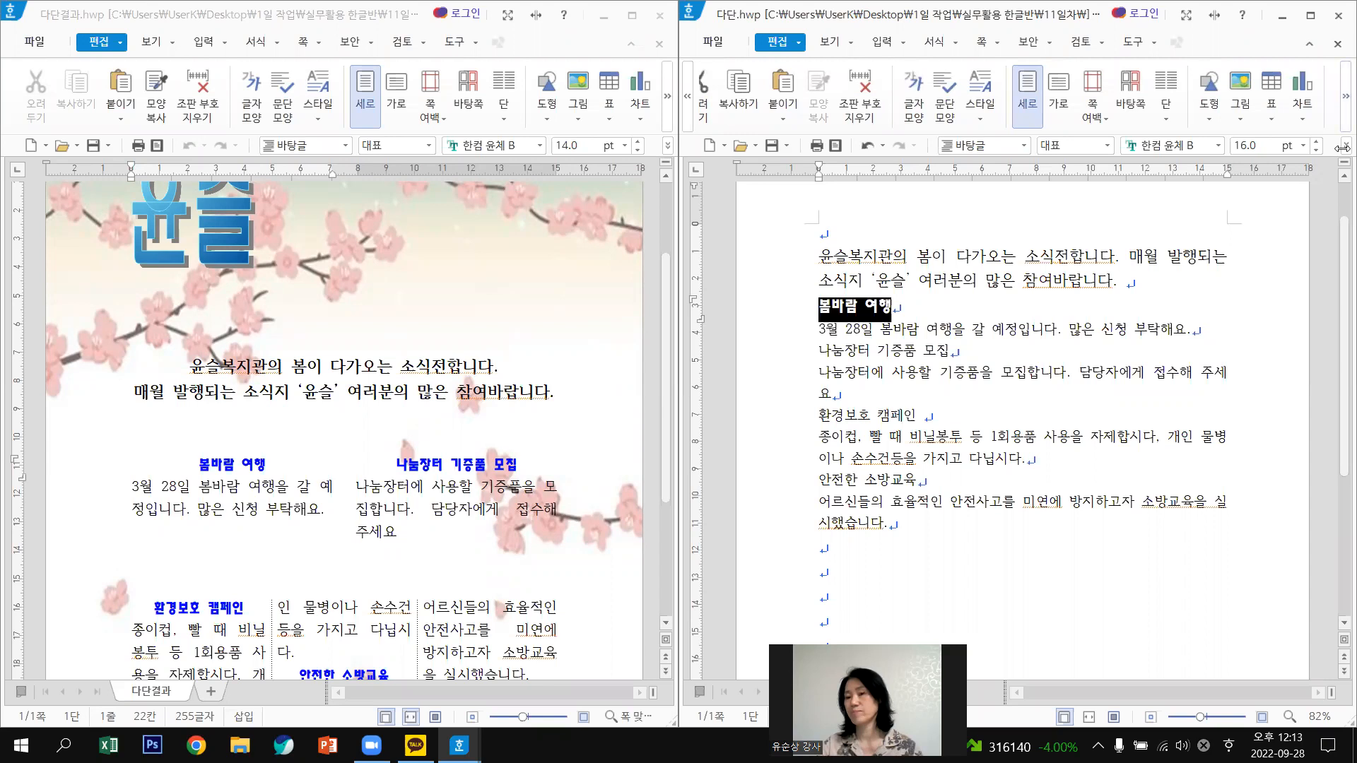
Make the 봄바람 여행 heading text navy blue via 글자 모양.
{"action": "right_click", "coordinate": [875, 312]}
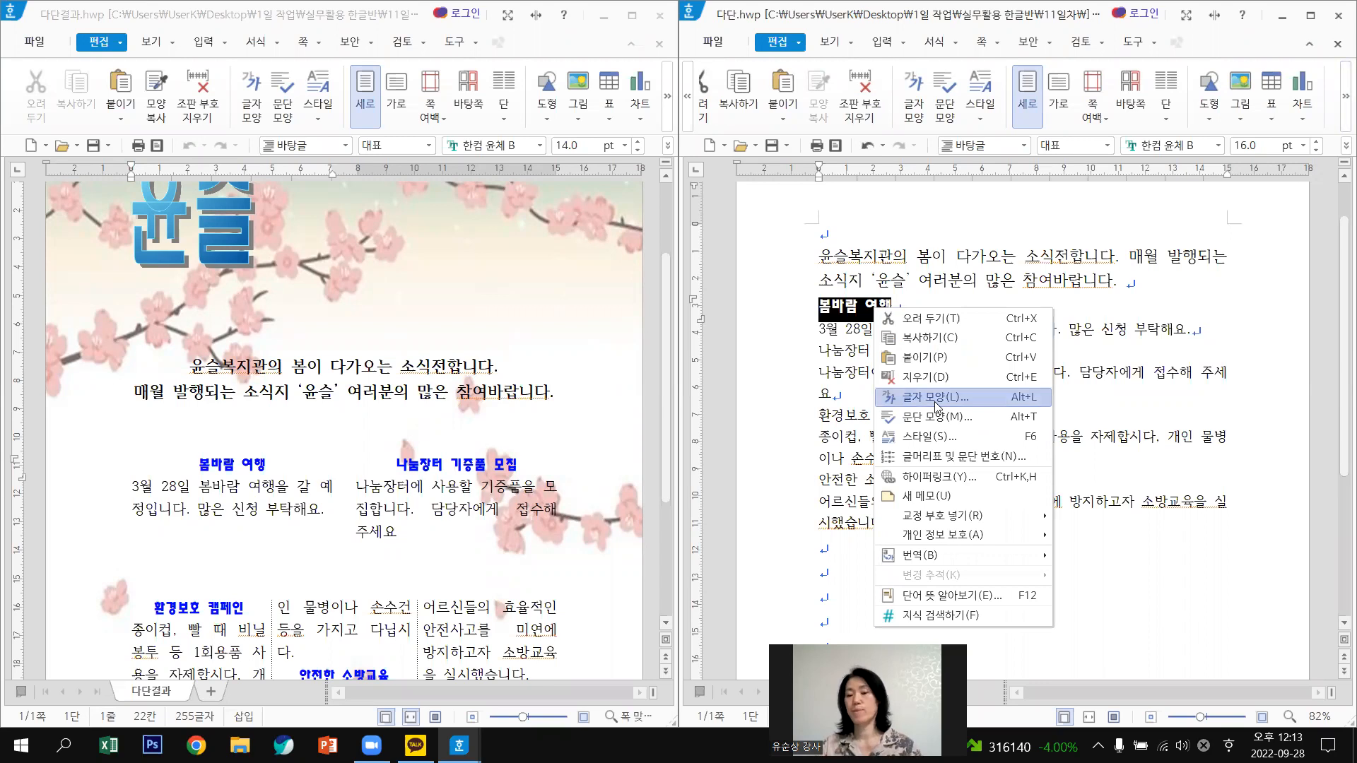
{"action": "left_click", "coordinate": [936, 398]}
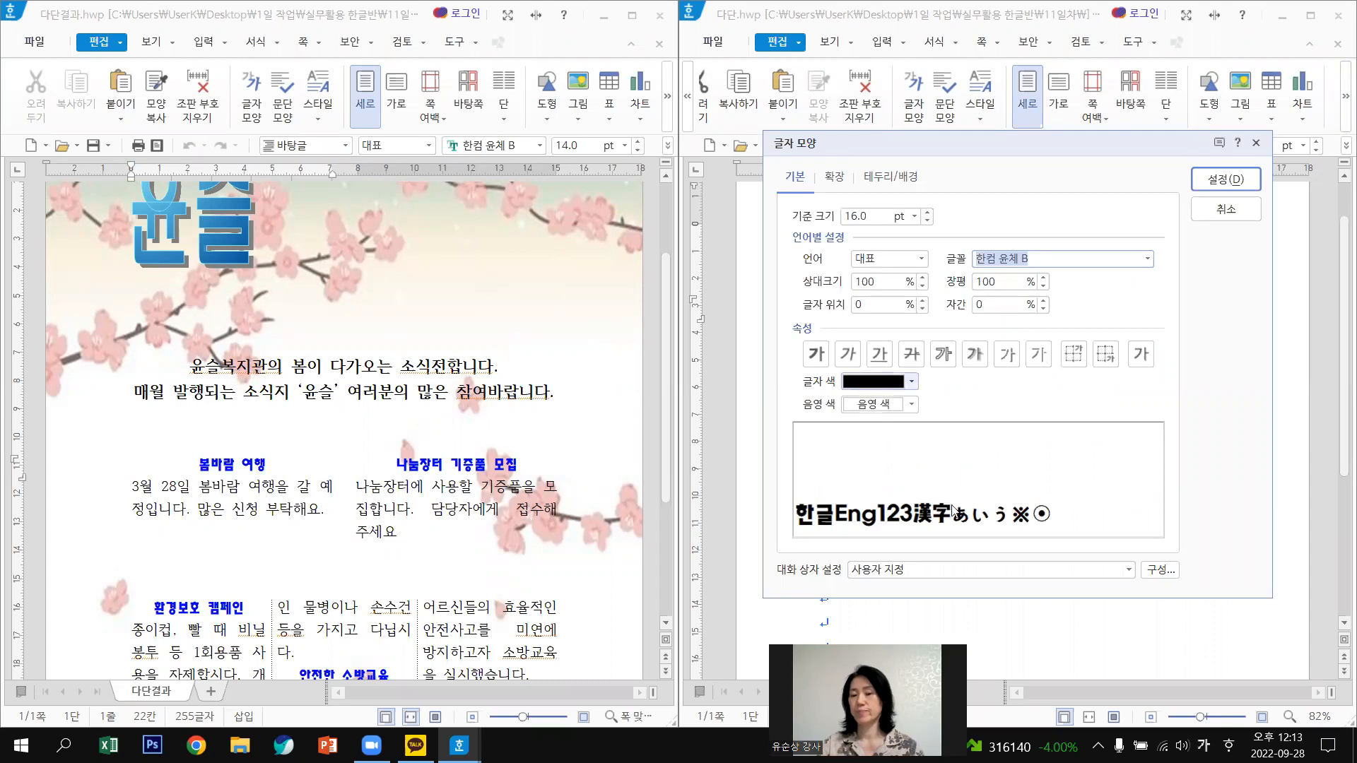
{"action": "left_click", "coordinate": [860, 387]}
{"action": "left_click", "coordinate": [994, 525]}
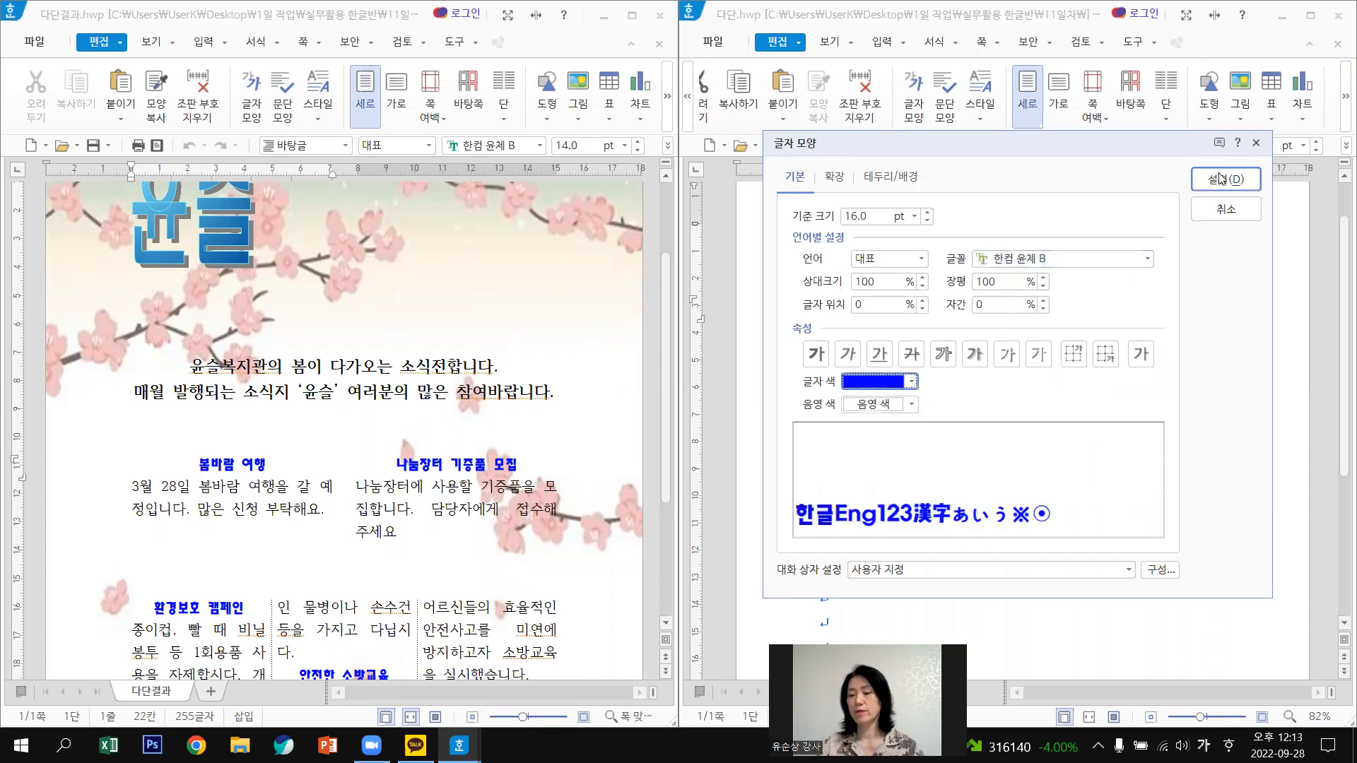
{"action": "left_click", "coordinate": [1221, 179]}
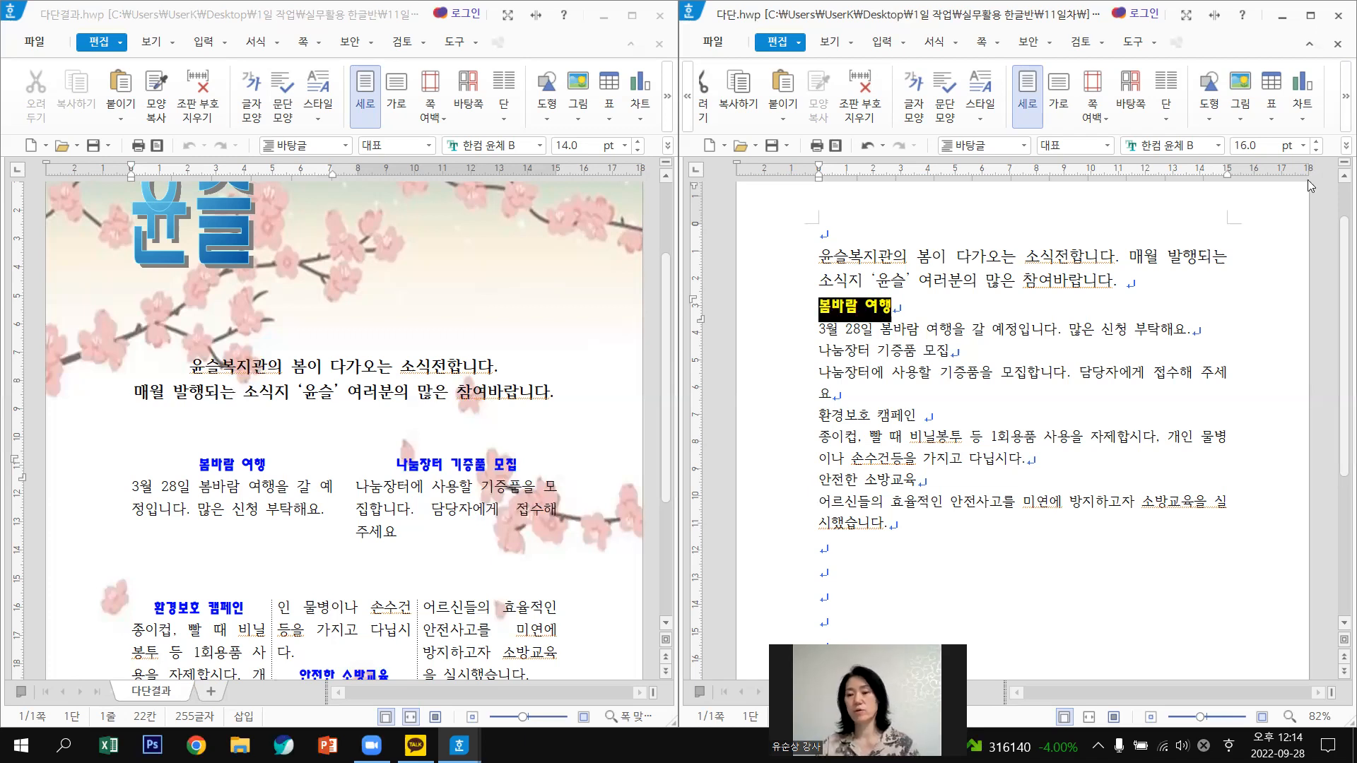
Centre the 봄바람 여행 heading on its line.
{"action": "left_click", "coordinate": [1344, 145]}
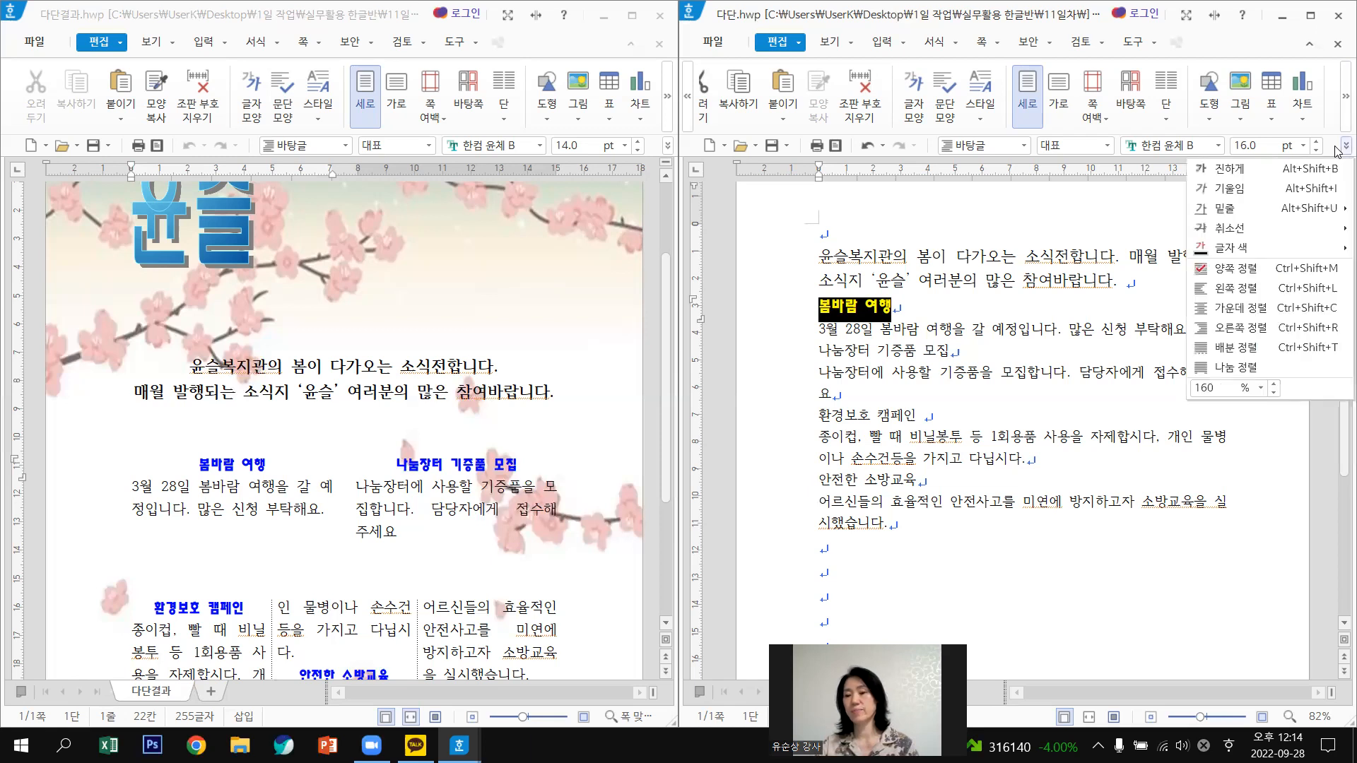
{"action": "left_click", "coordinate": [1280, 309]}
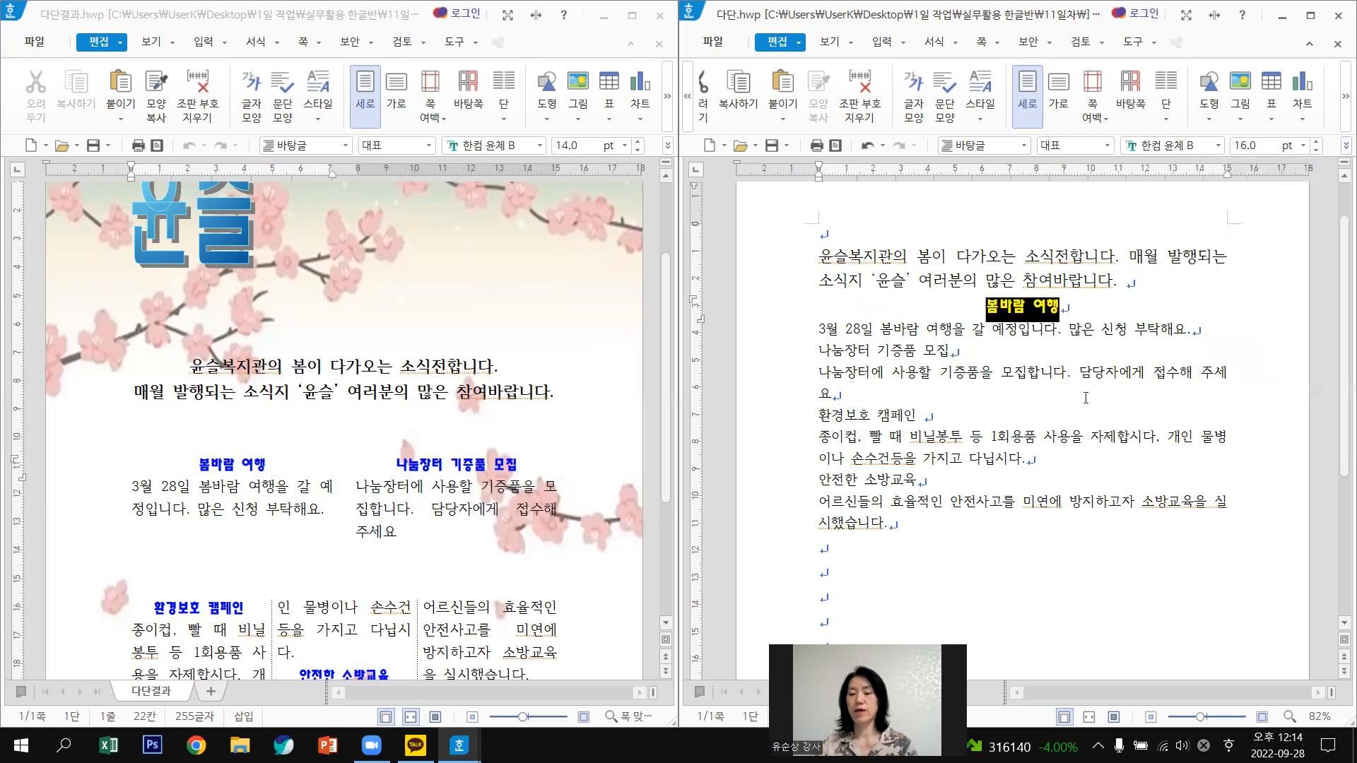
{"action": "left_click", "coordinate": [1086, 398]}
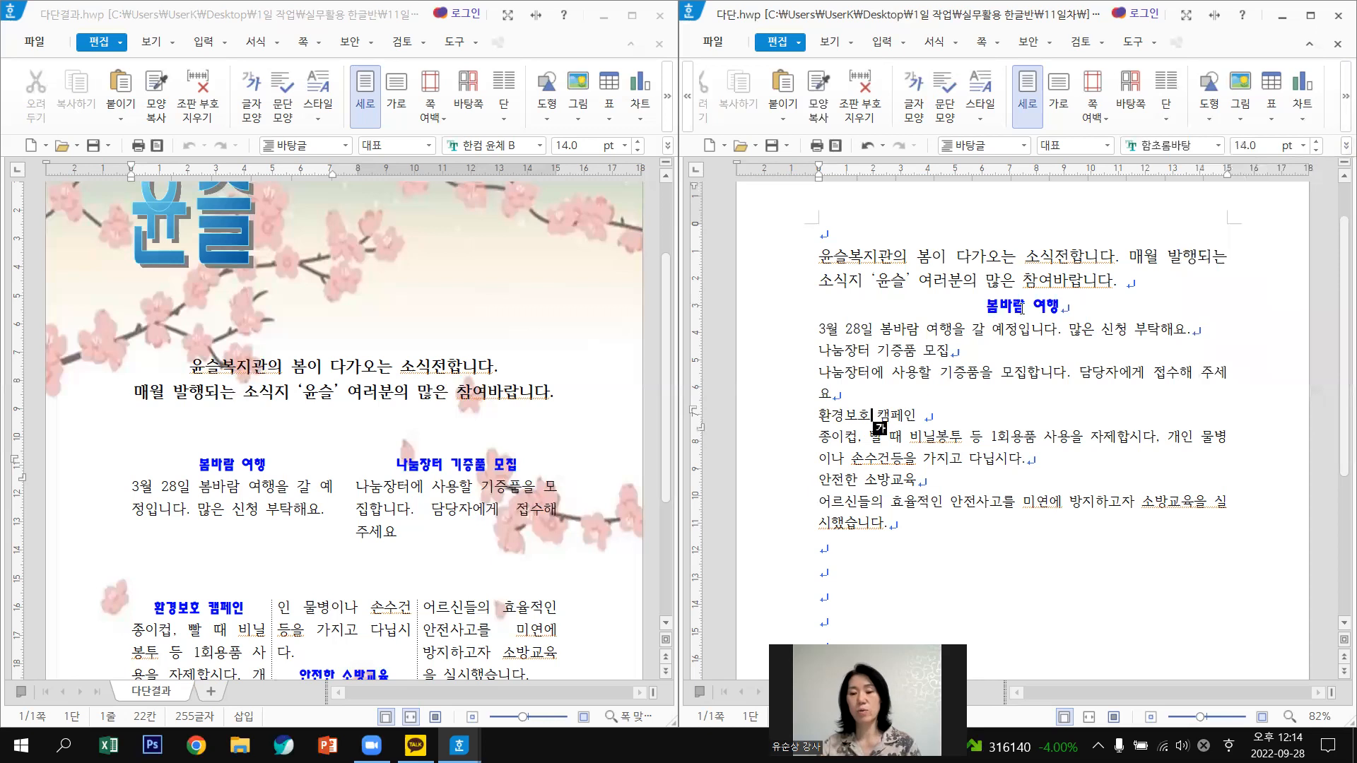
{"action": "left_click", "coordinate": [1004, 307]}
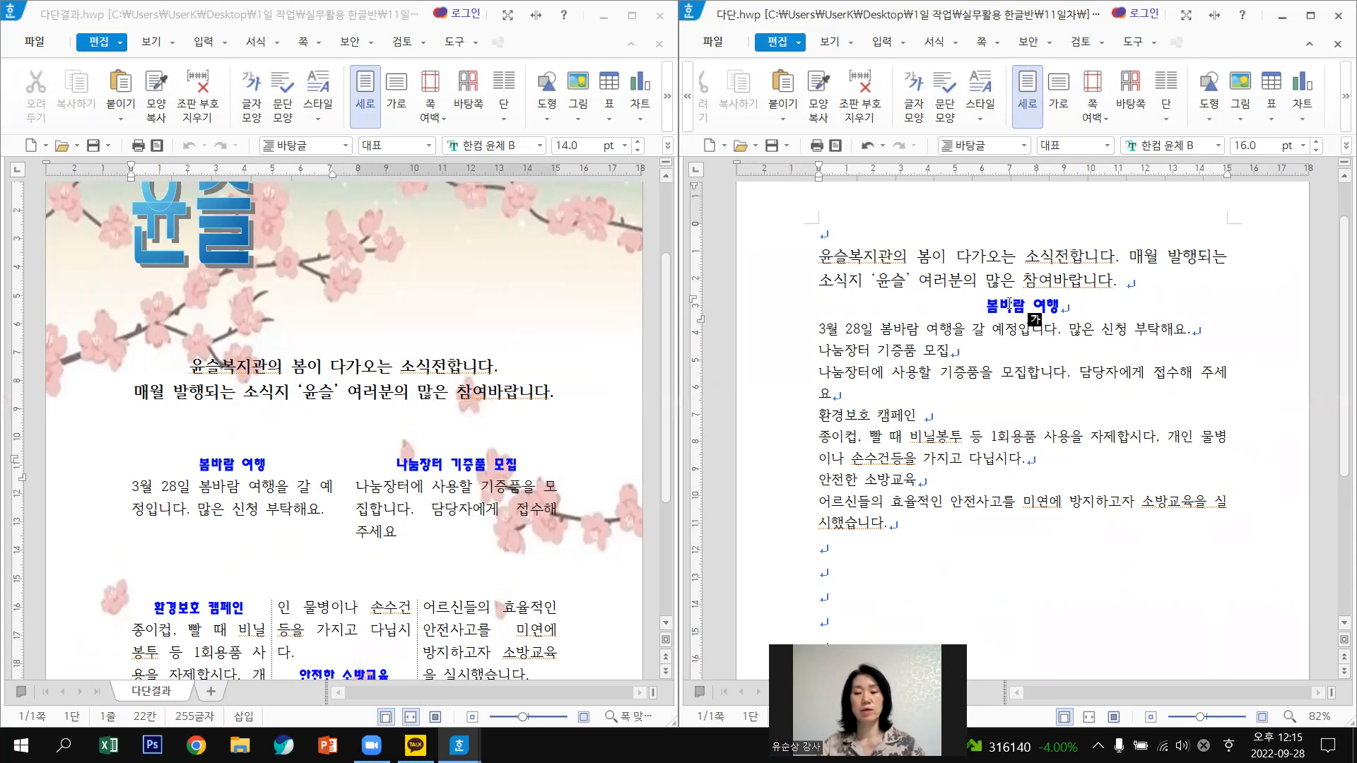
{"action": "left_click", "coordinate": [820, 99]}
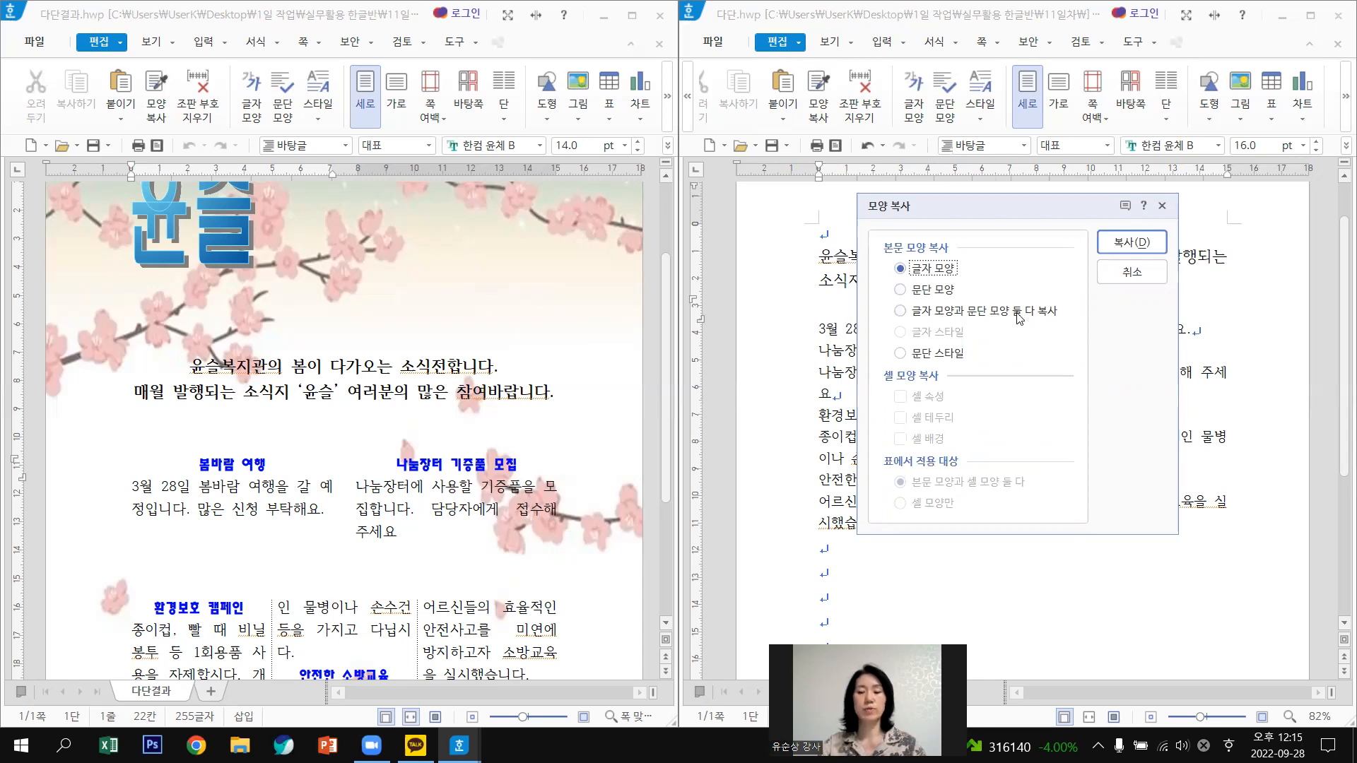
{"action": "left_click", "coordinate": [900, 313]}
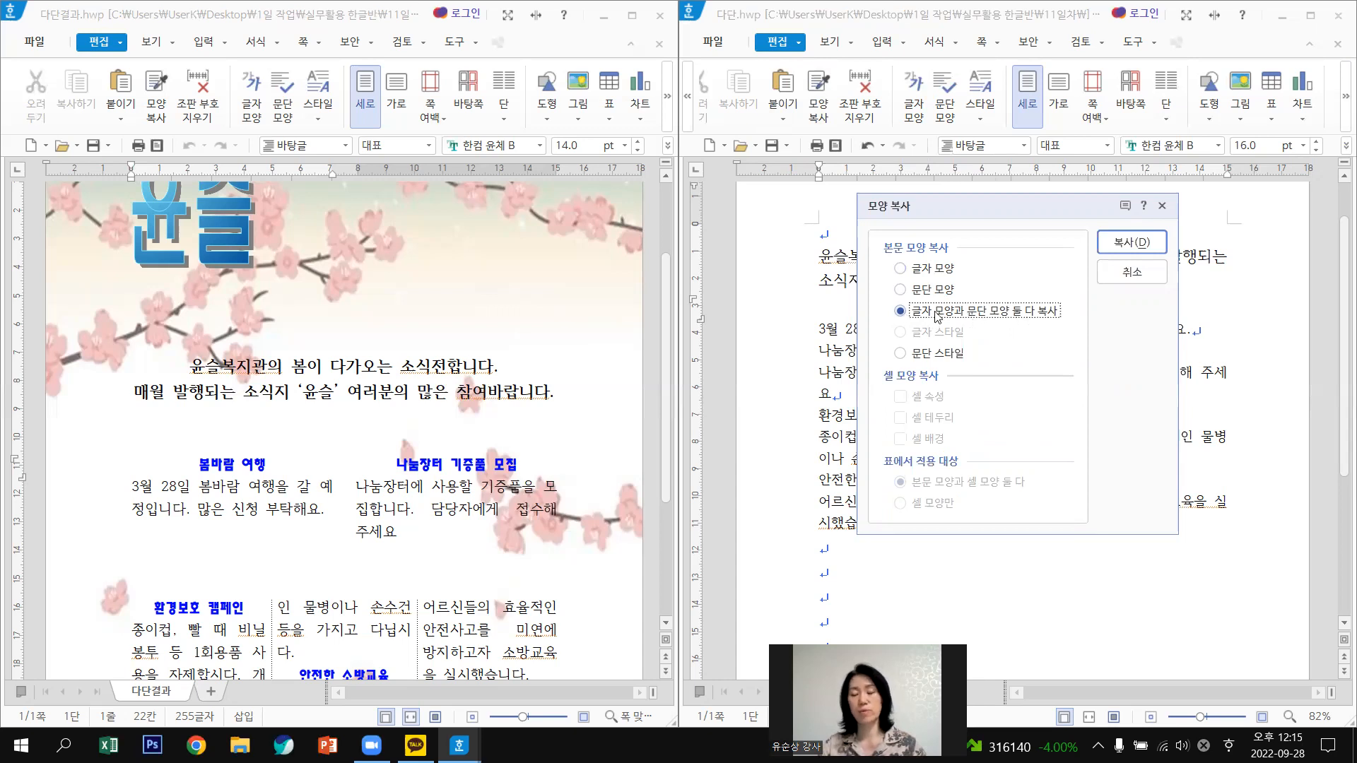
{"action": "left_click", "coordinate": [1133, 241]}
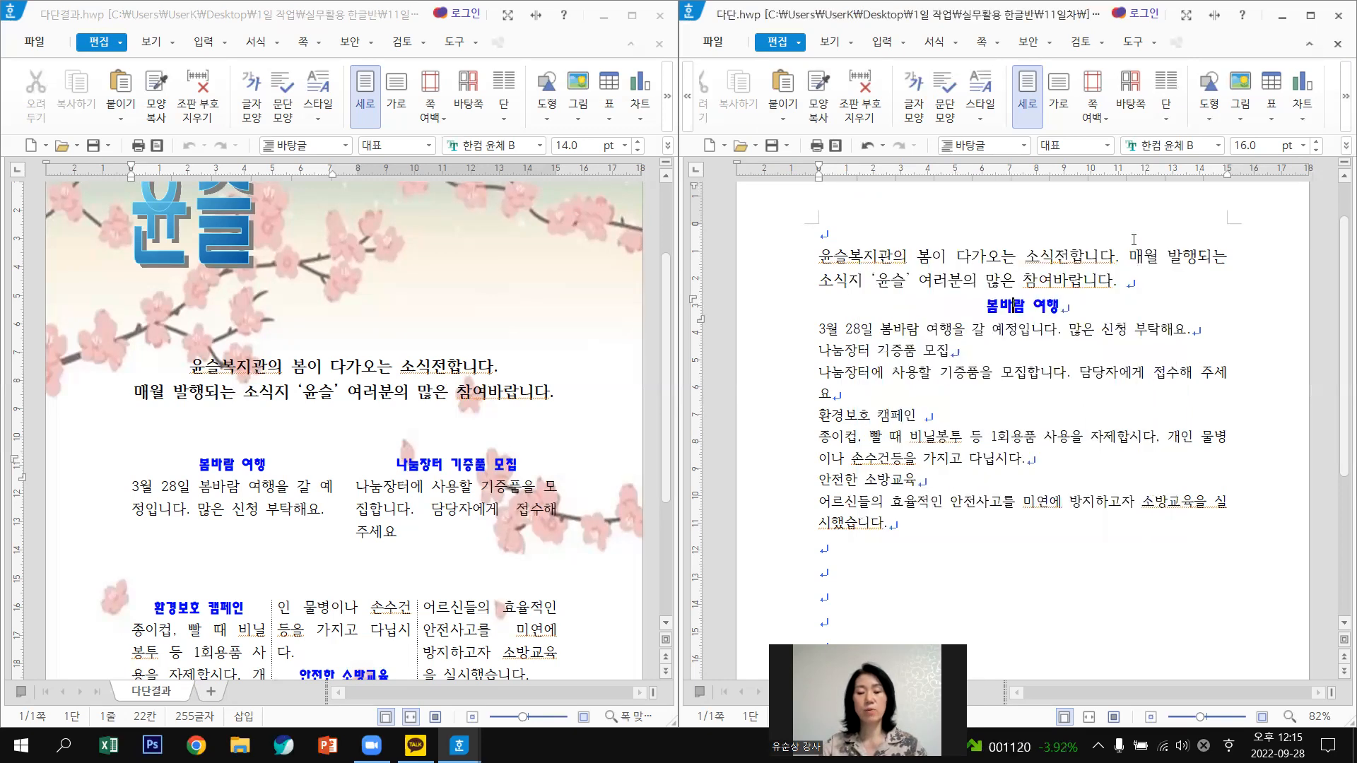
Paste the copied navy centred heading format onto 환경보호 캠페인 and 안전한 소방교육.
{"action": "left_click", "coordinate": [805, 425]}
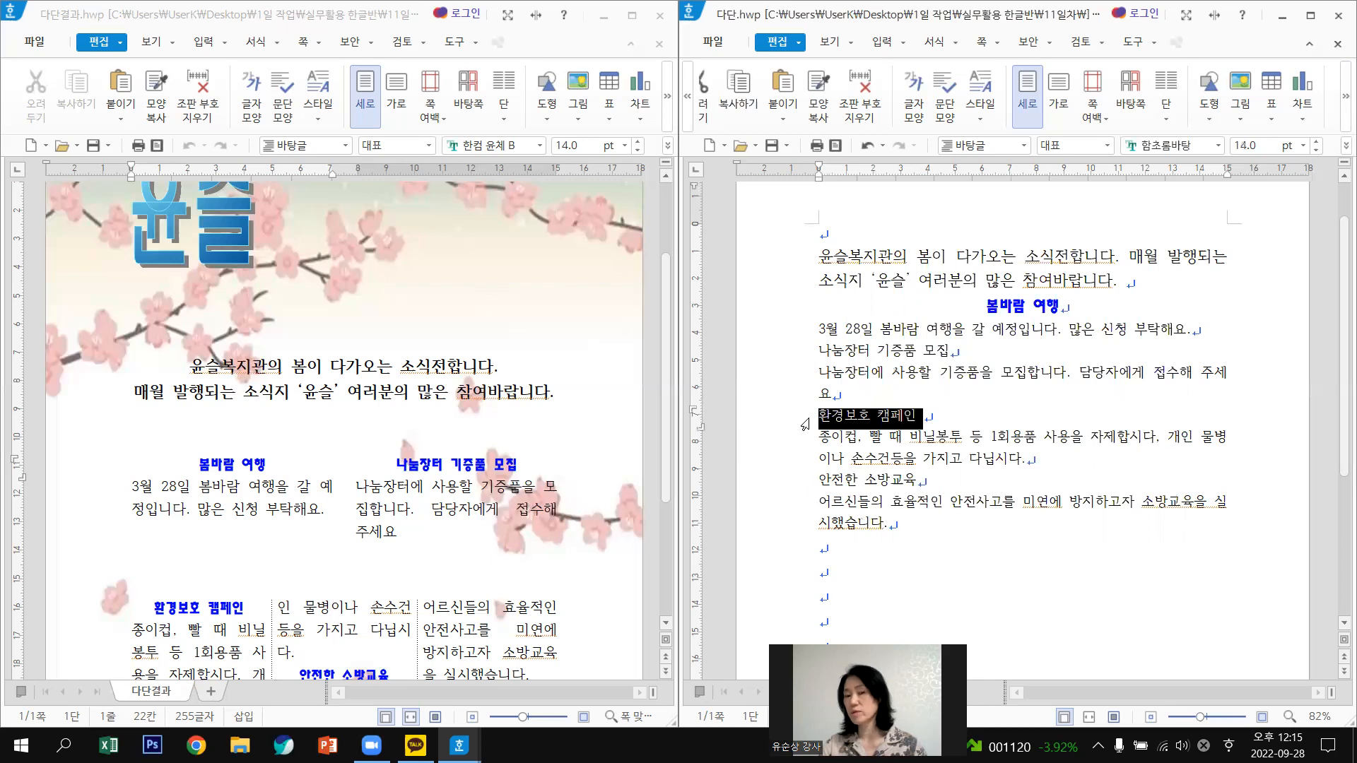
{"action": "left_click", "coordinate": [817, 94]}
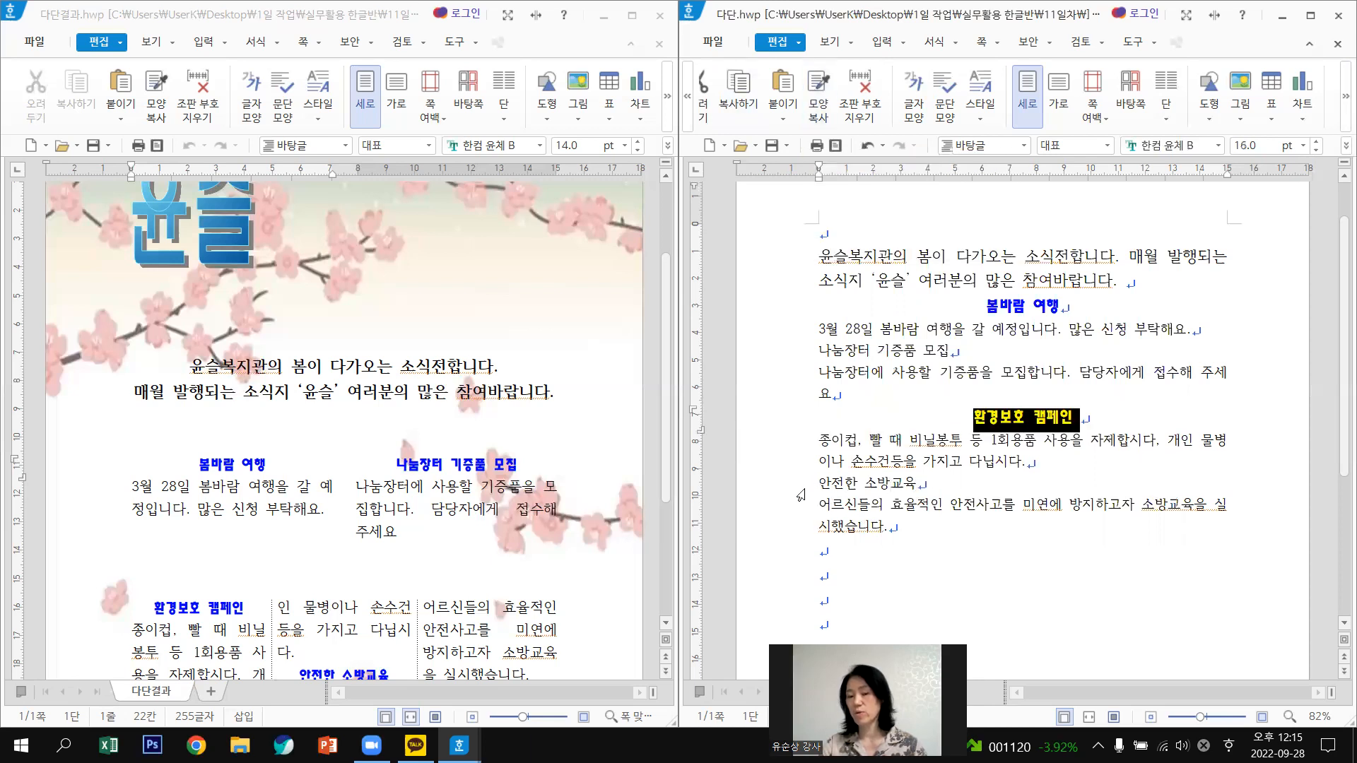
{"action": "left_click", "coordinate": [801, 494]}
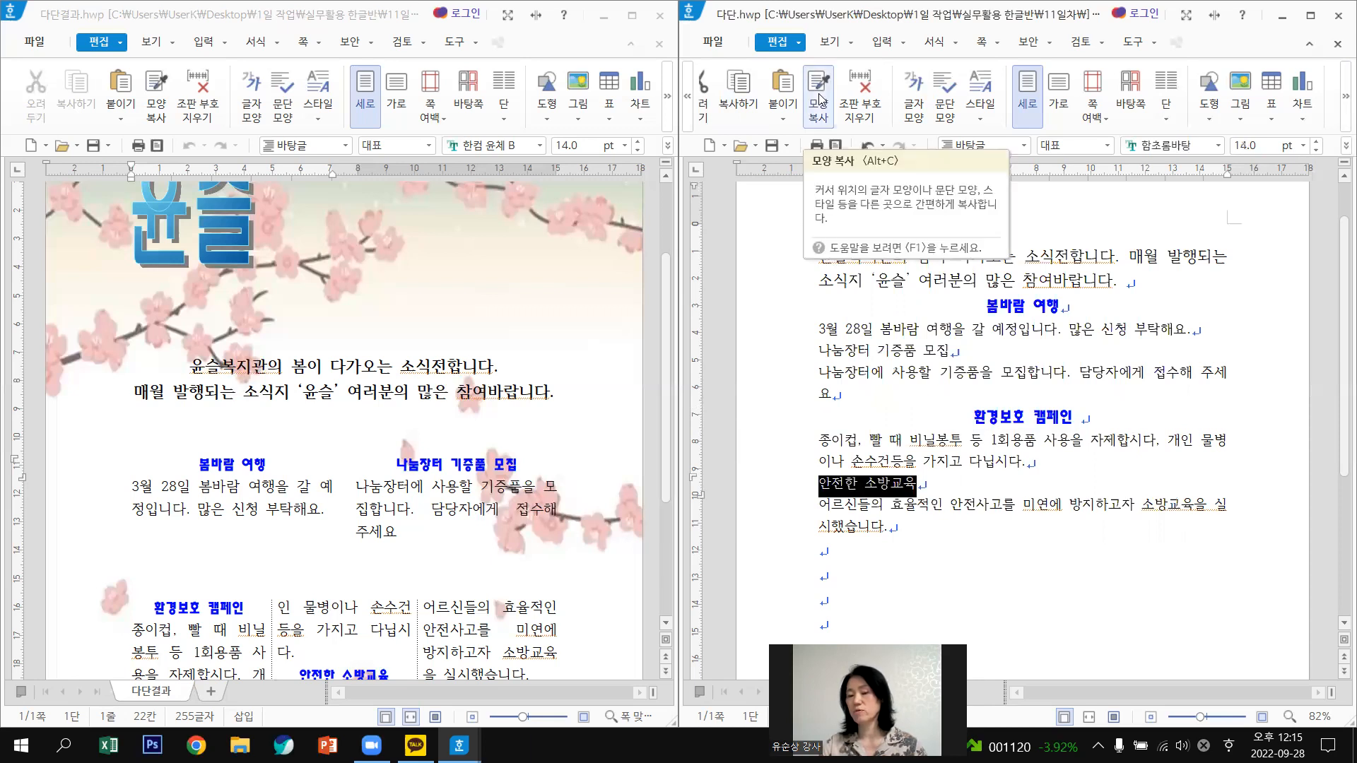
{"action": "left_click", "coordinate": [820, 99]}
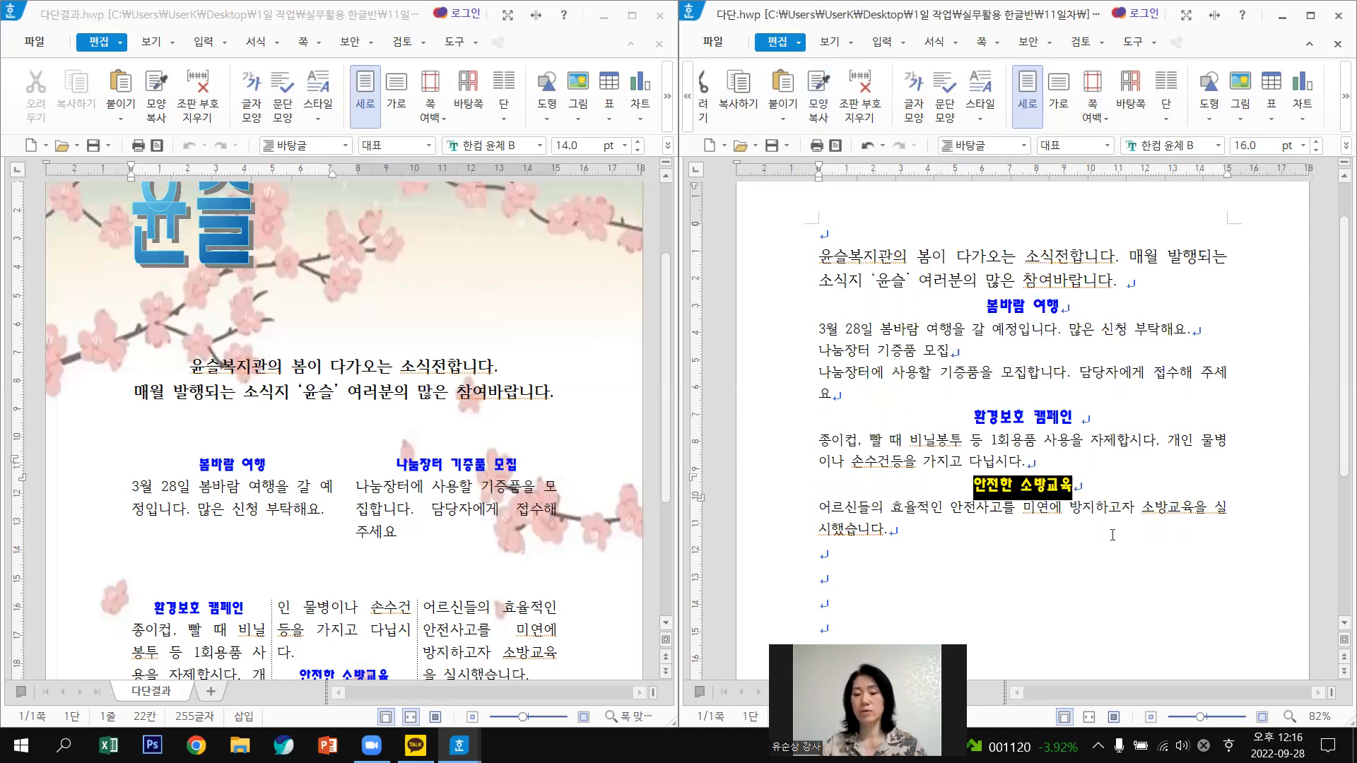
{"action": "scroll", "coordinate": [1062, 534], "scroll_direction": "down", "scroll_amount": 1}
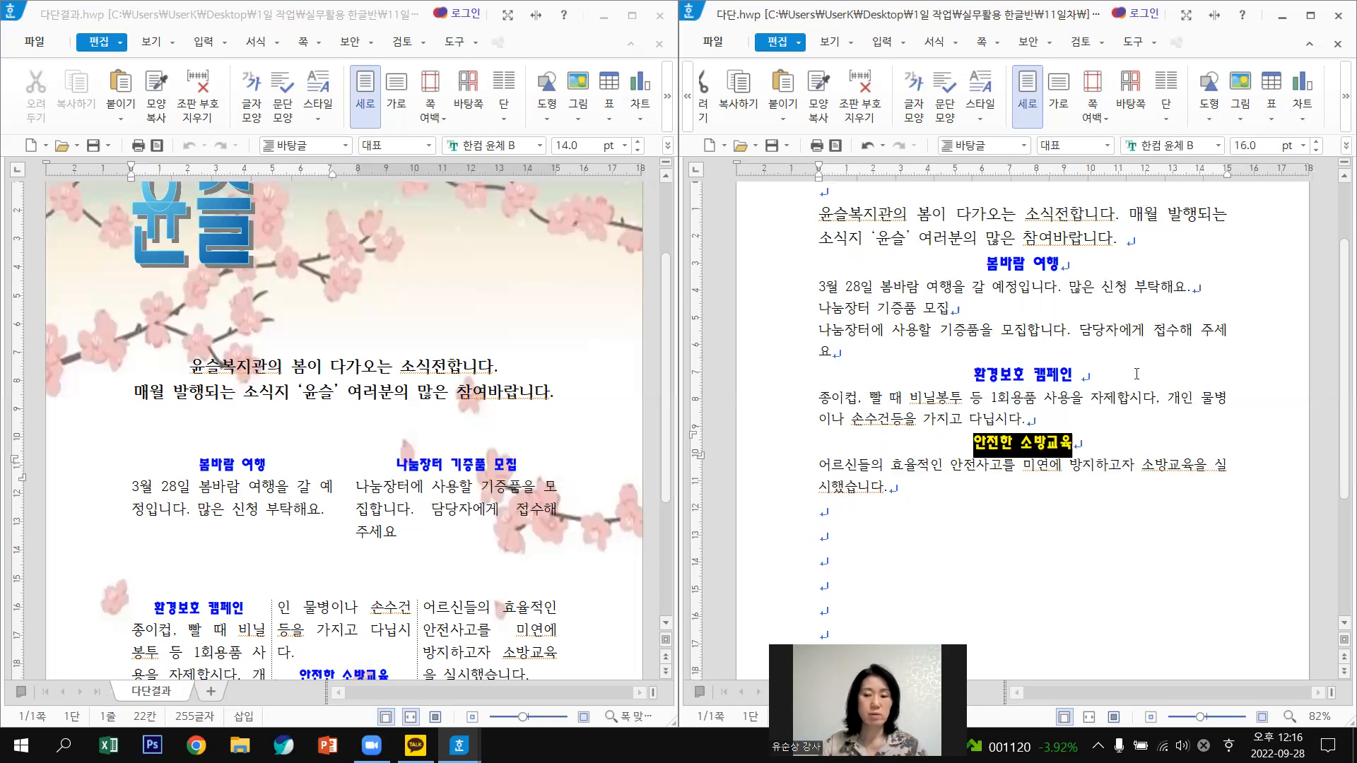
{"action": "scroll", "coordinate": [894, 442], "scroll_direction": "up", "scroll_amount": 2}
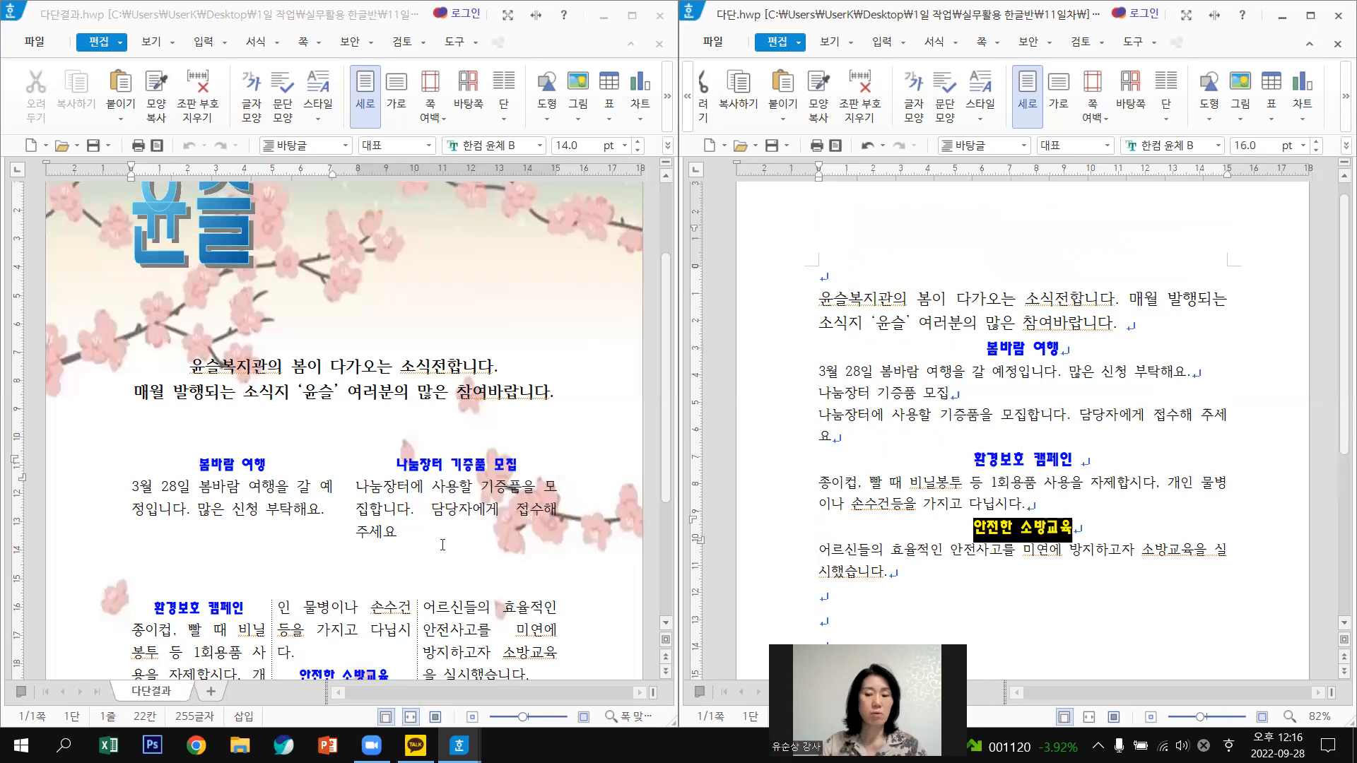
Apply the same heading format to 나눔장터 기증품 모집, then select the opening paragraph.
{"action": "left_click", "coordinate": [802, 400]}
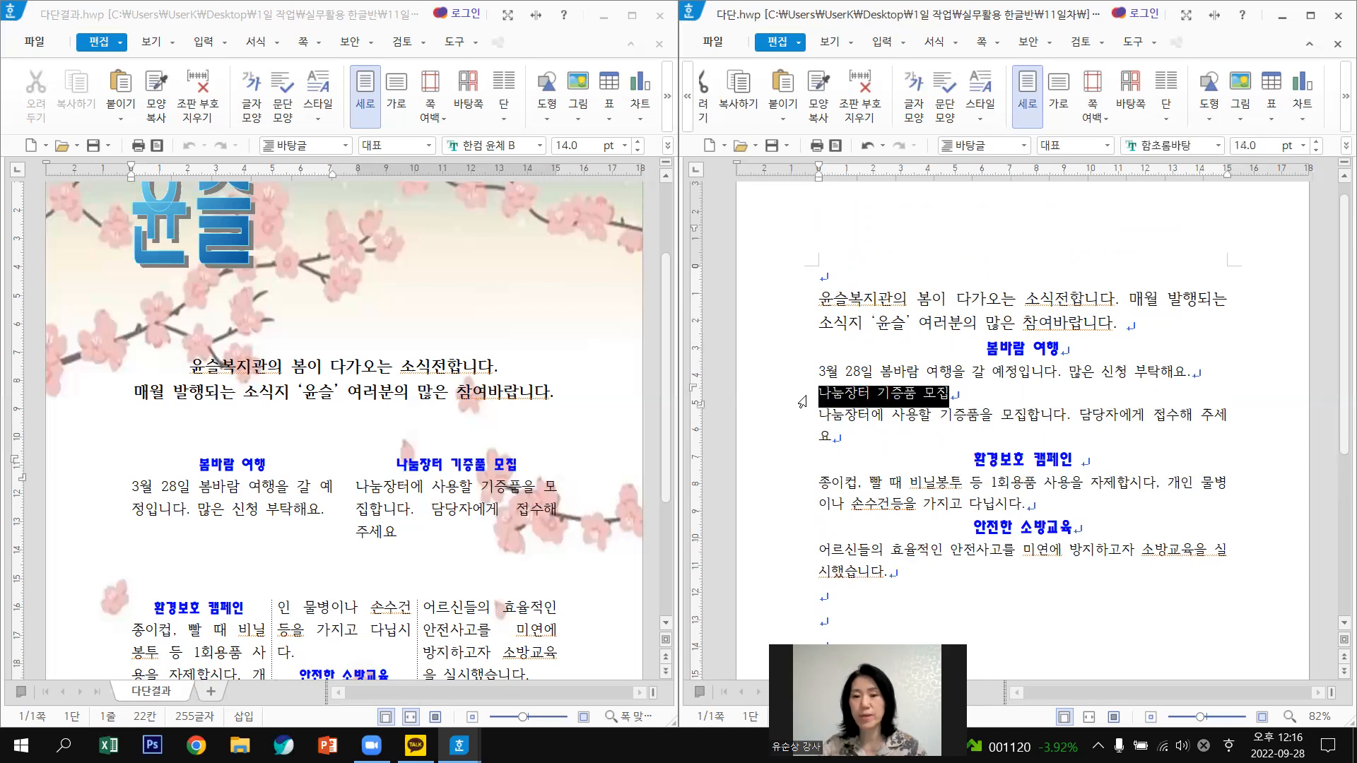
{"action": "left_click", "coordinate": [816, 97]}
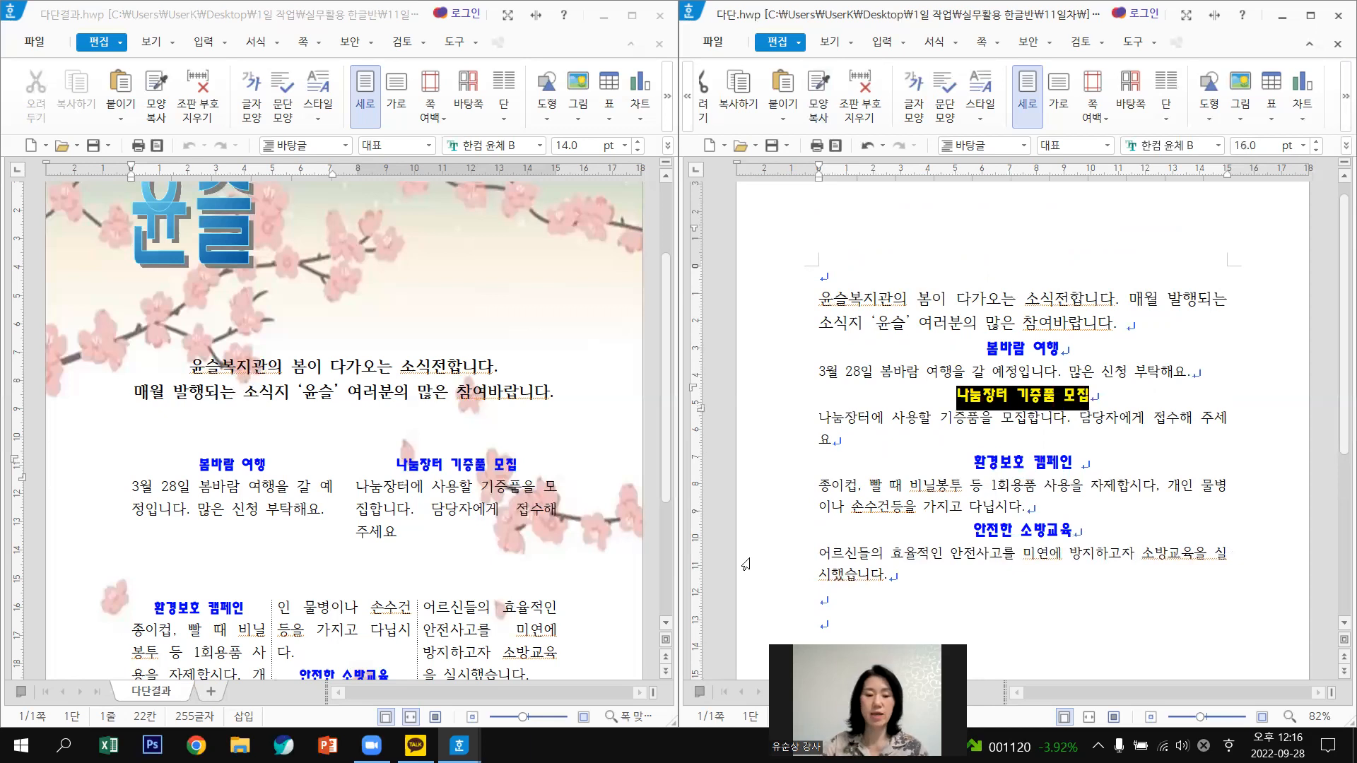
{"action": "left_click", "coordinate": [1261, 465]}
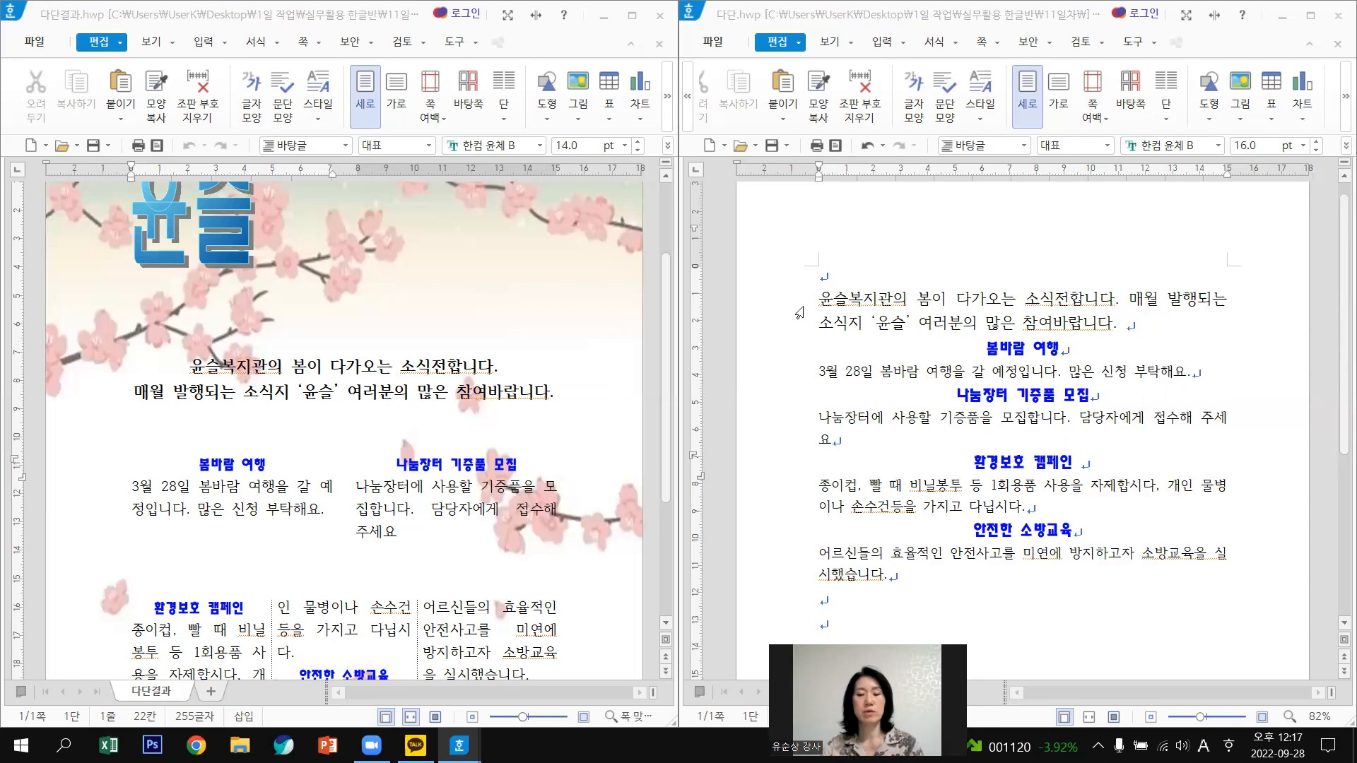
{"action": "left_click_drag", "start_coordinate": [882, 324], "coordinate": [878, 300]}
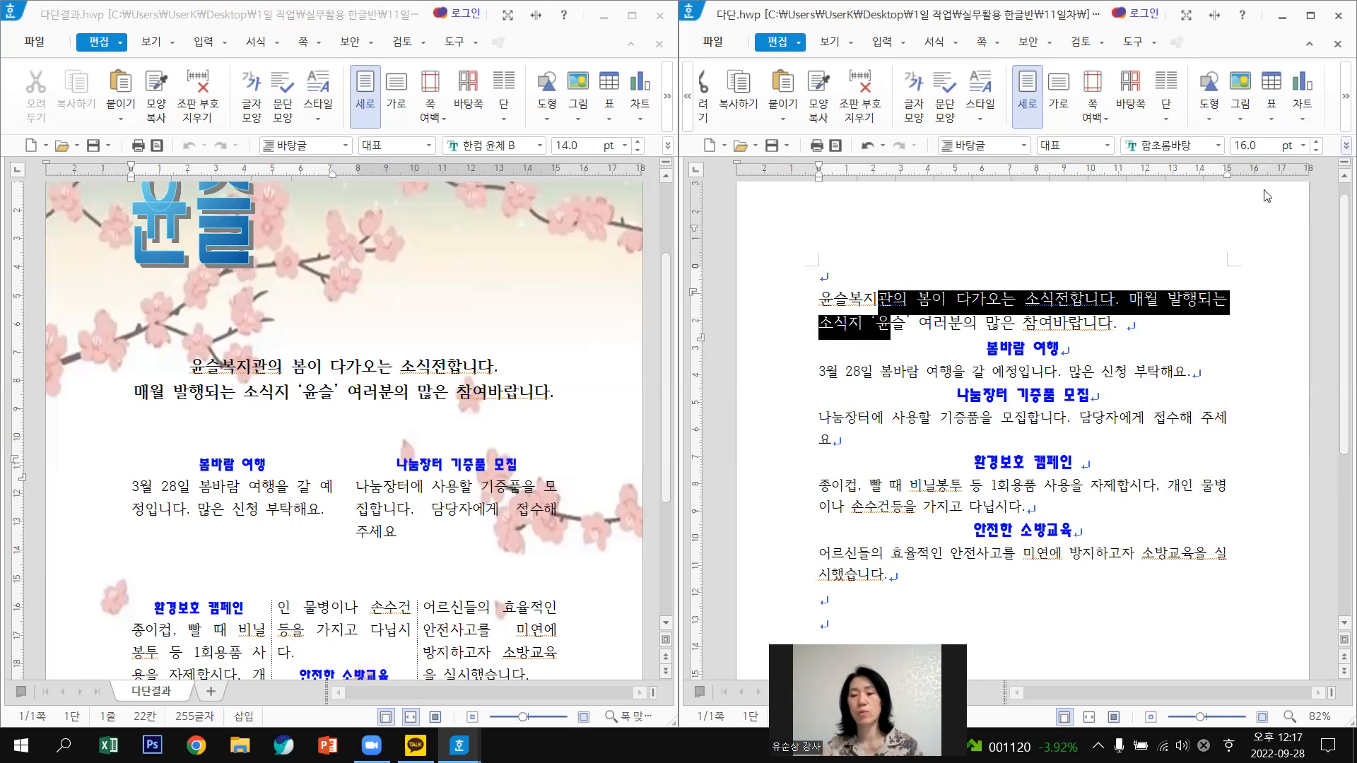
{"action": "left_click", "coordinate": [1346, 145]}
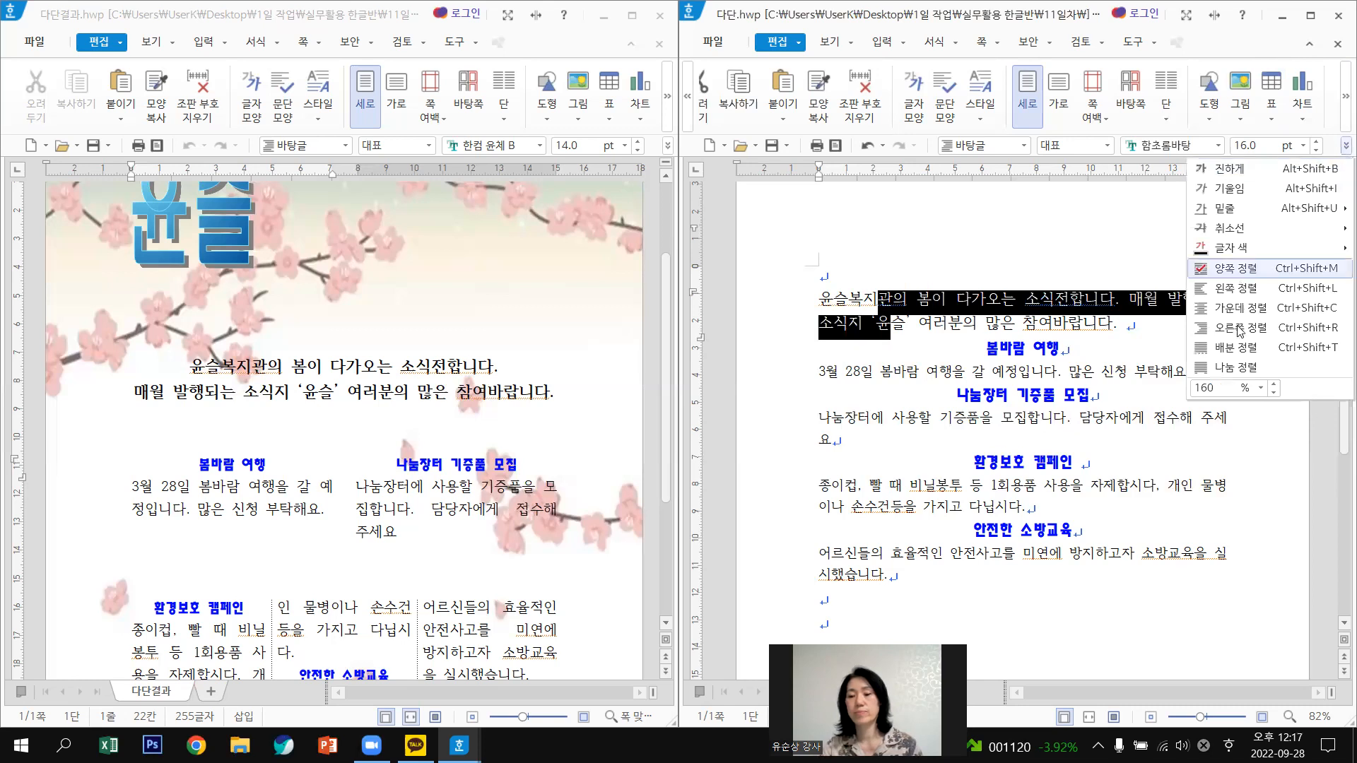
Centre the opening paragraph with Ctrl+Shift+C.
{"action": "key", "text": "Escape"}
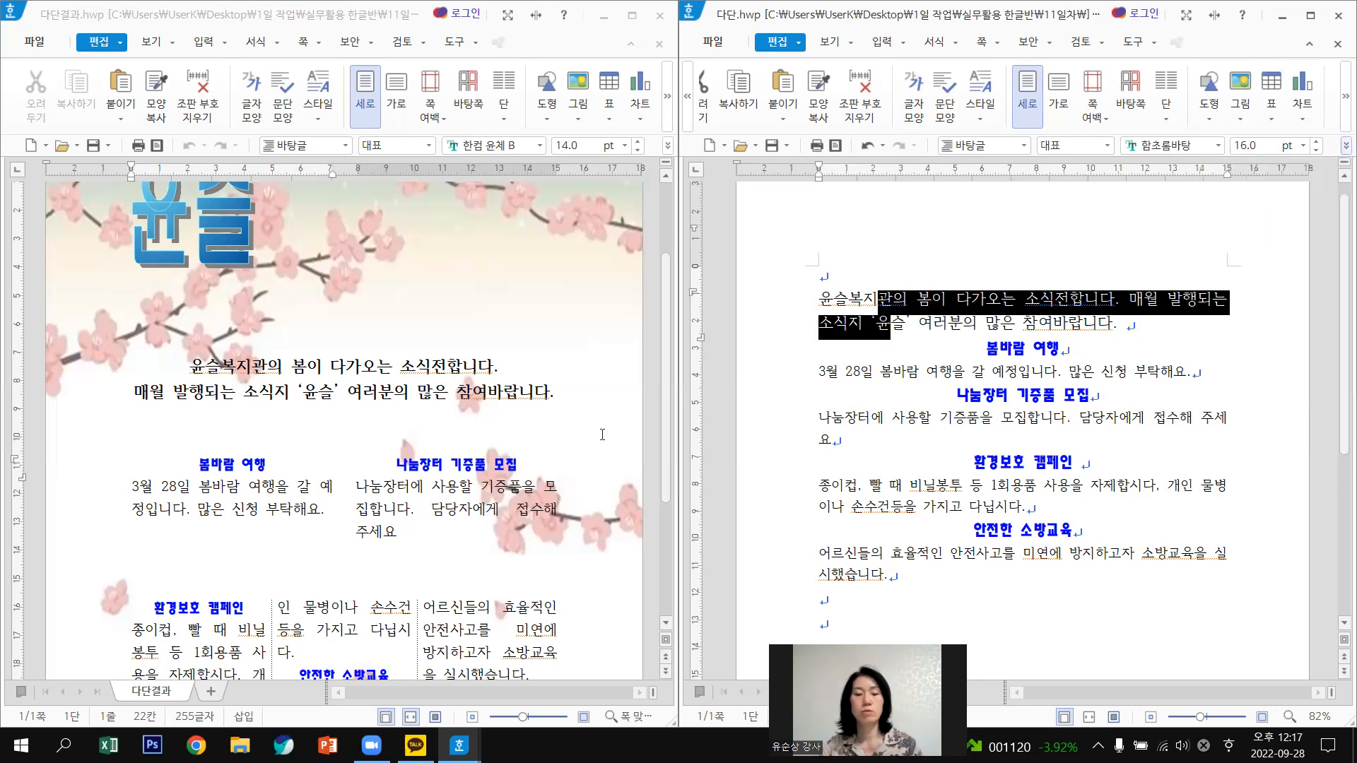
{"action": "key", "text": "ctrl+shift+c"}
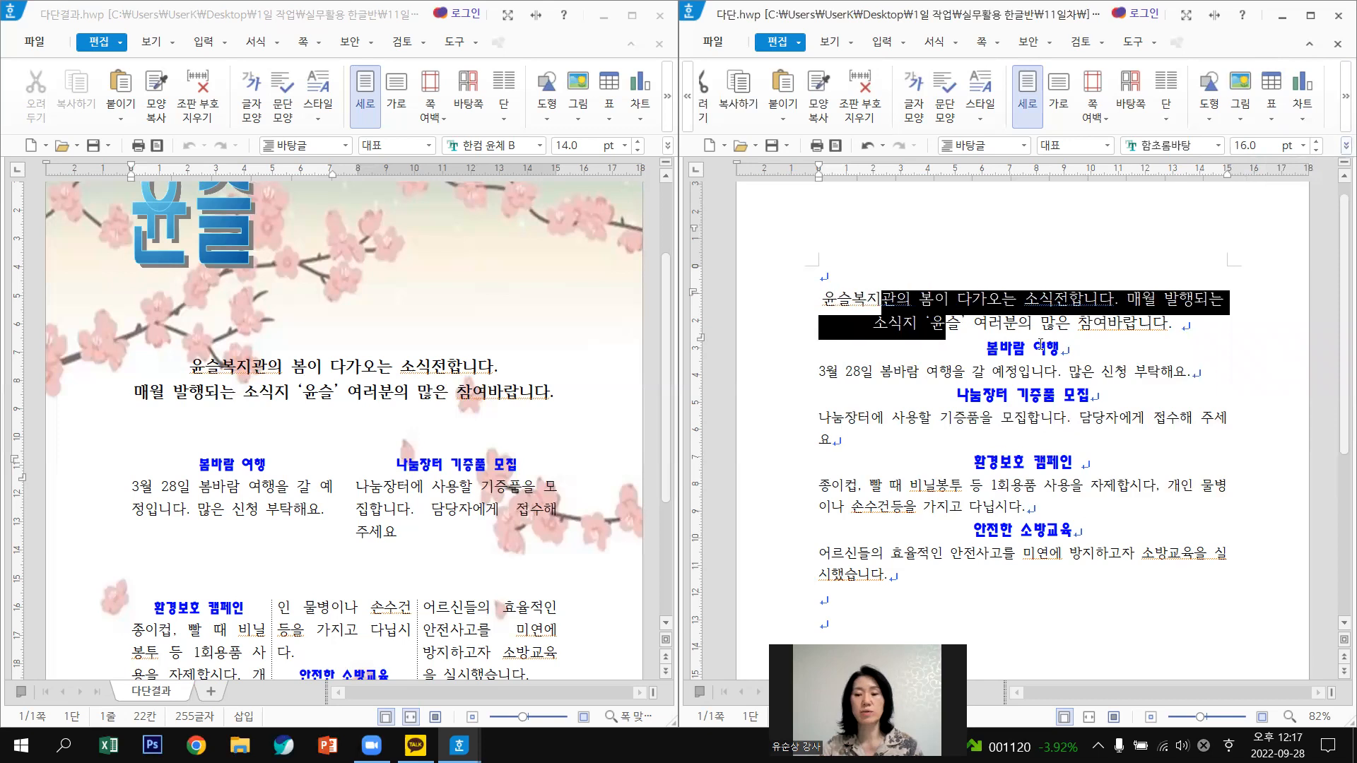
{"action": "left_click", "coordinate": [816, 298]}
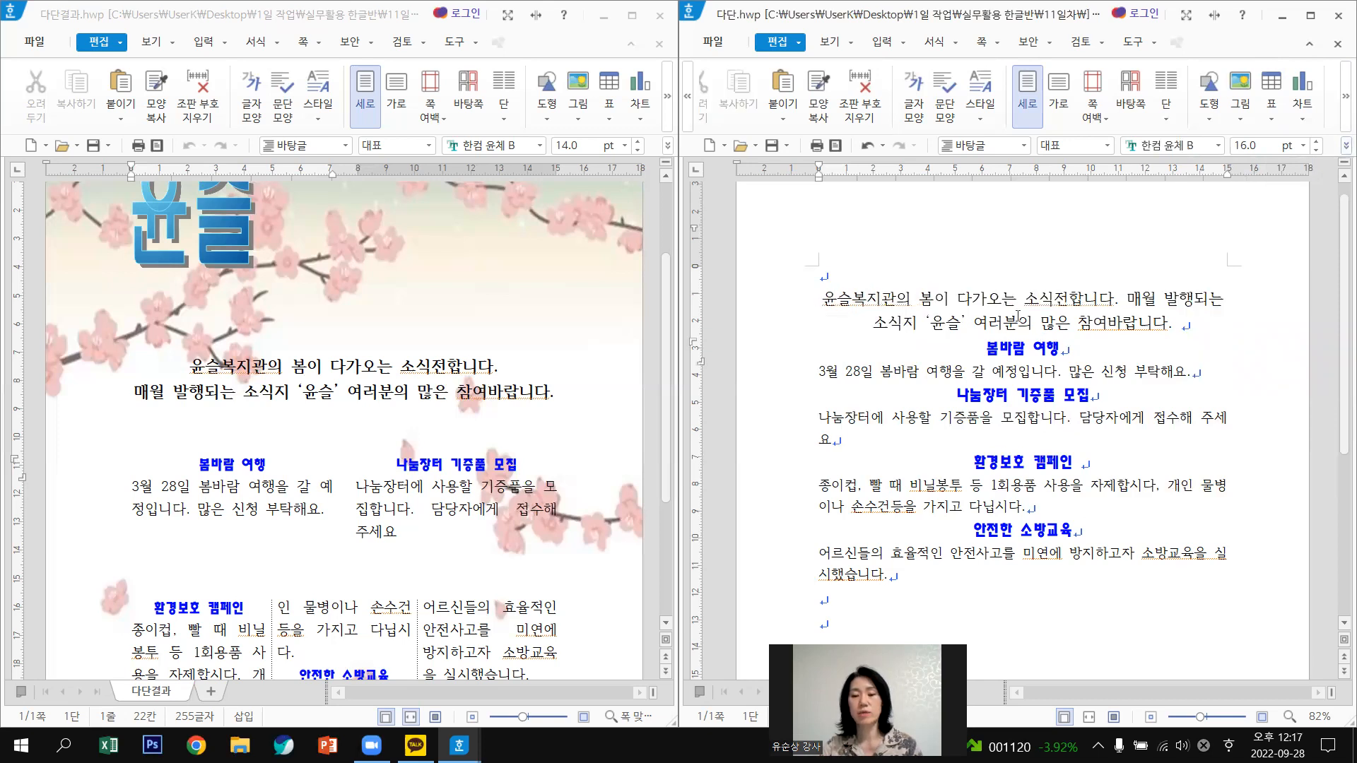
Maximize the 다단 window, bold the opening paragraph, and add a blank line after it.
{"action": "left_click", "coordinate": [1209, 321], "text": "shift"}
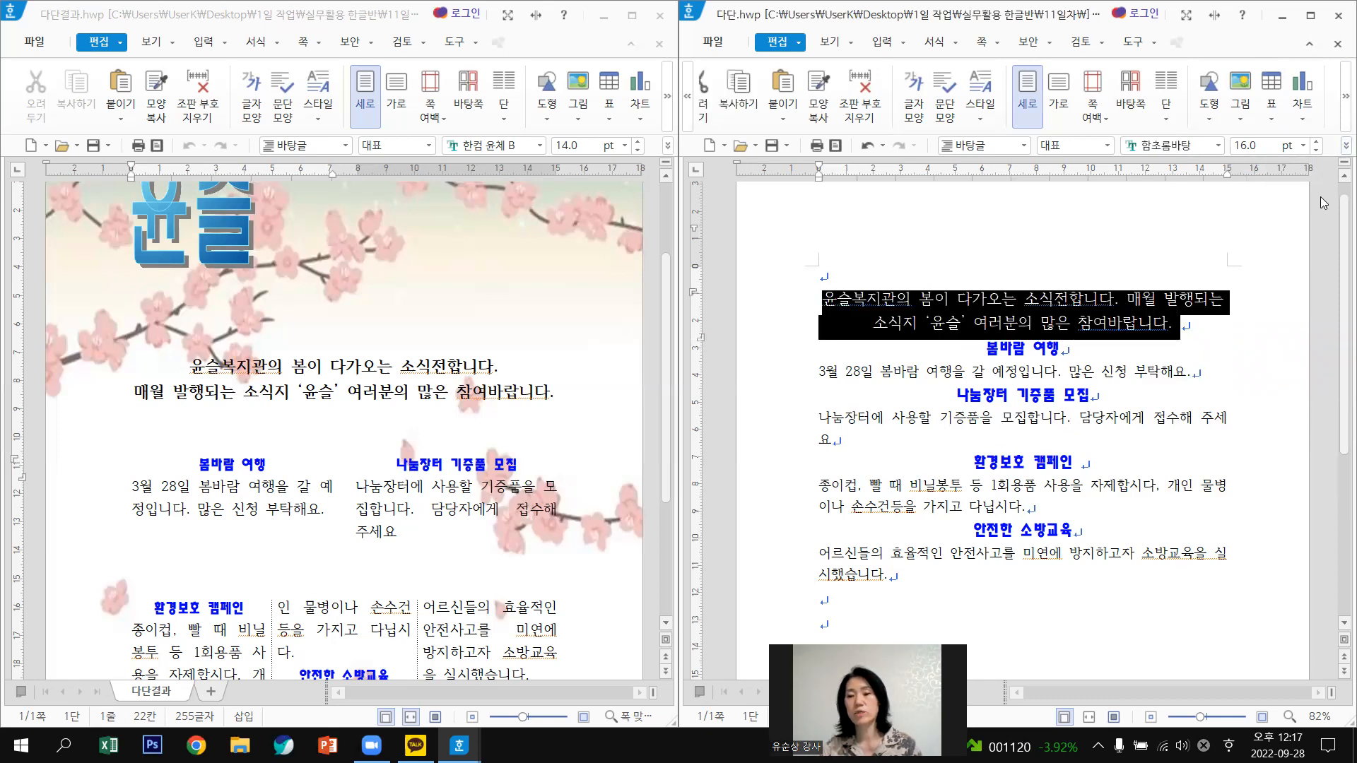
{"action": "left_click", "coordinate": [1319, 30]}
{"action": "left_click", "coordinate": [1318, 31]}
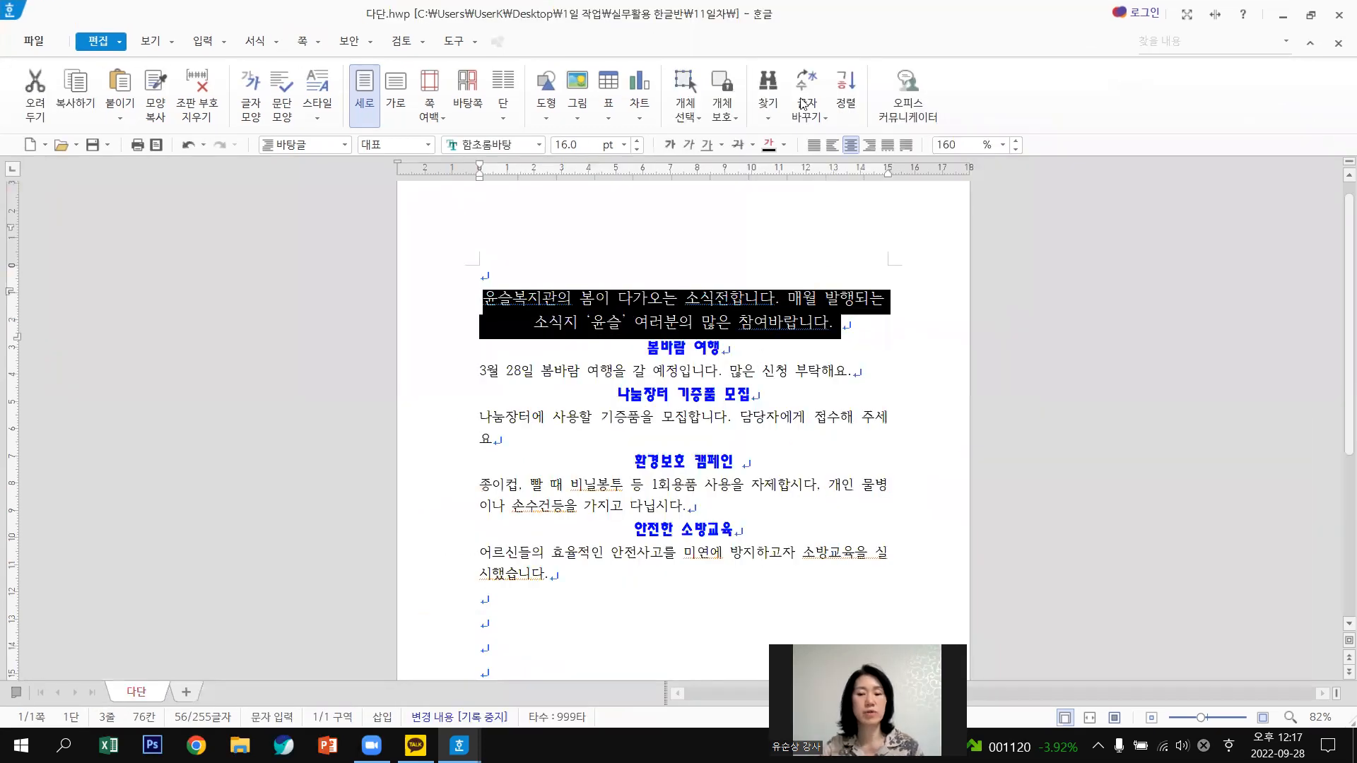
{"action": "left_click", "coordinate": [671, 145]}
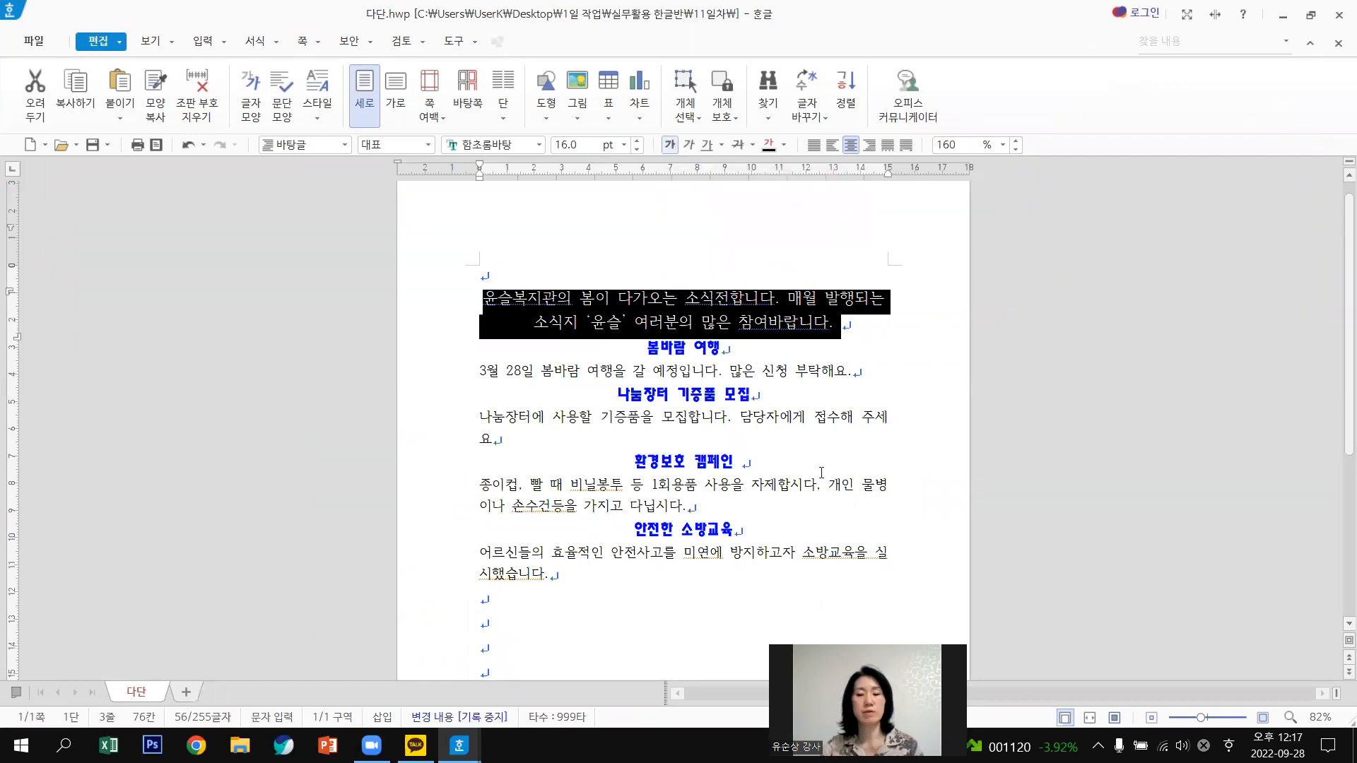
{"action": "left_click", "coordinate": [921, 365]}
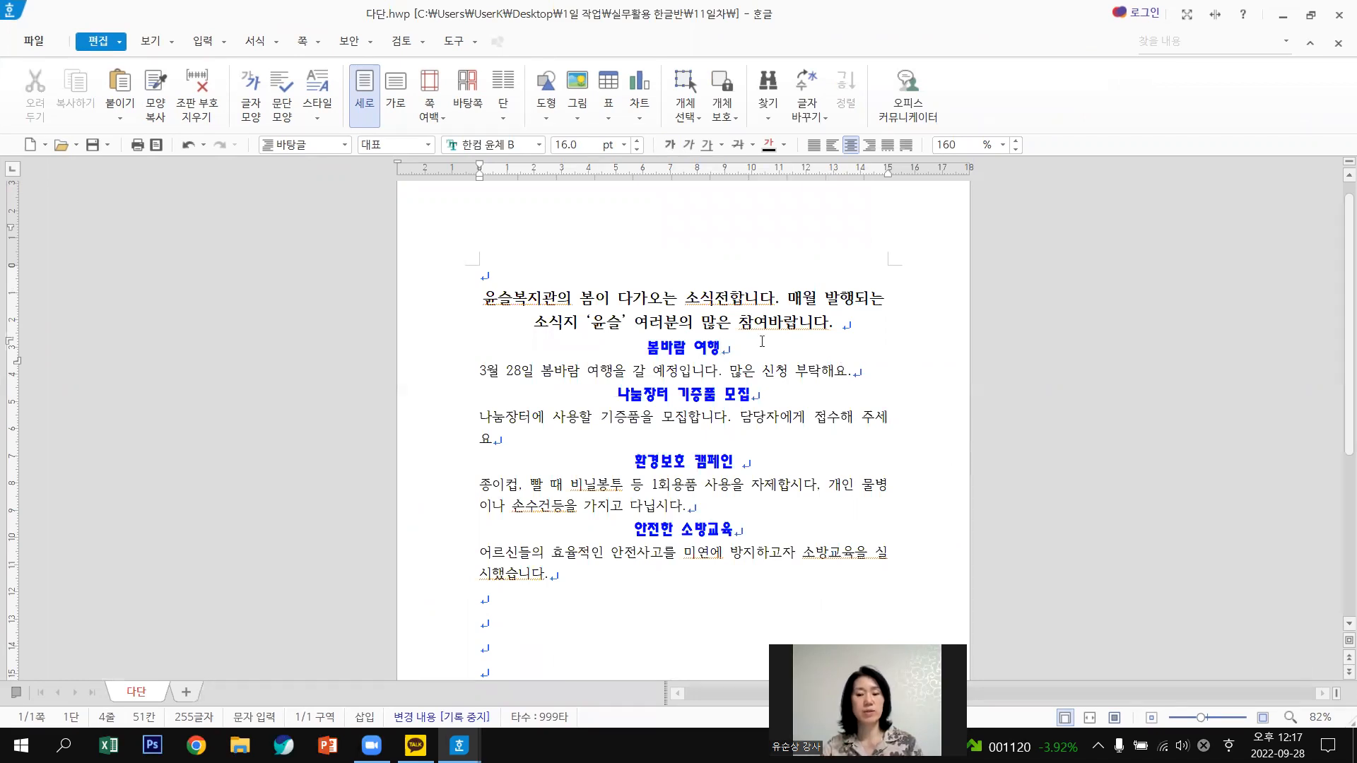
{"action": "left_click", "coordinate": [869, 322]}
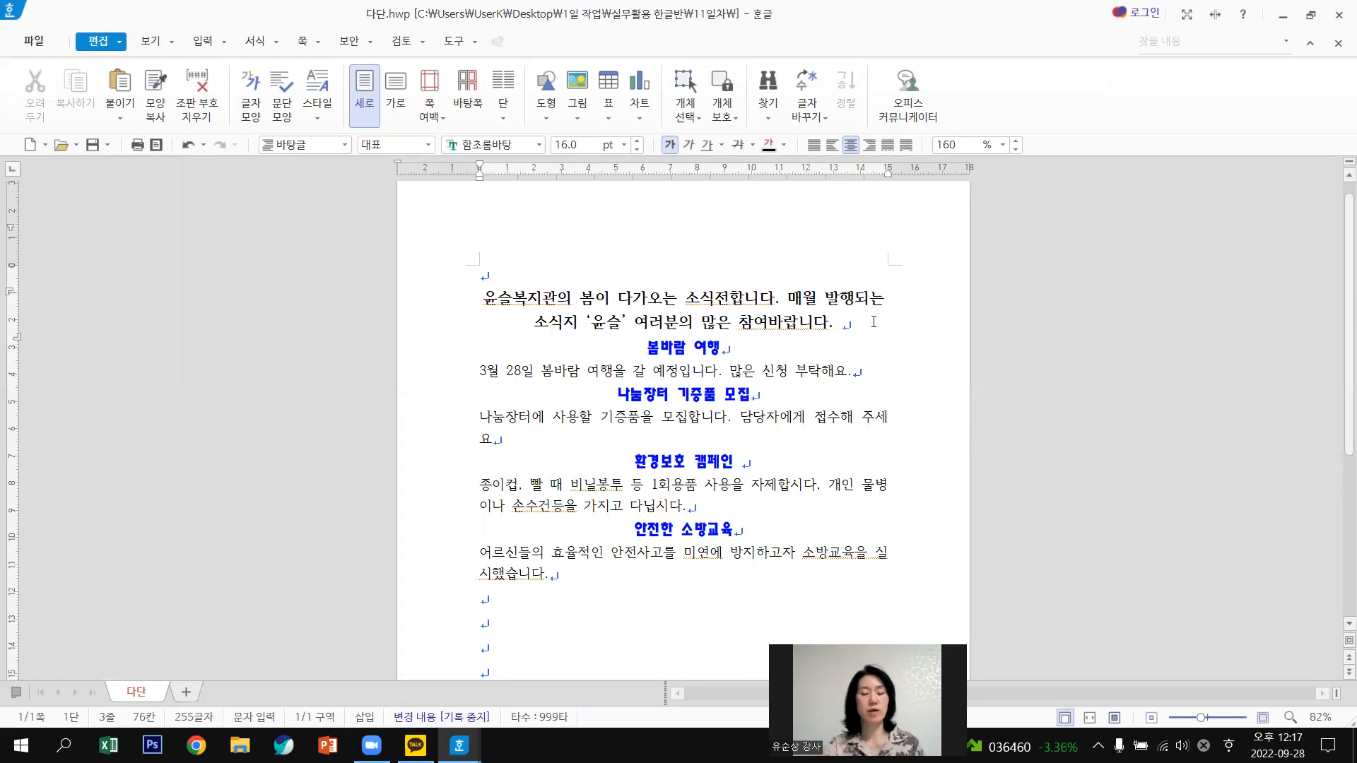
{"action": "key", "text": "Return"}
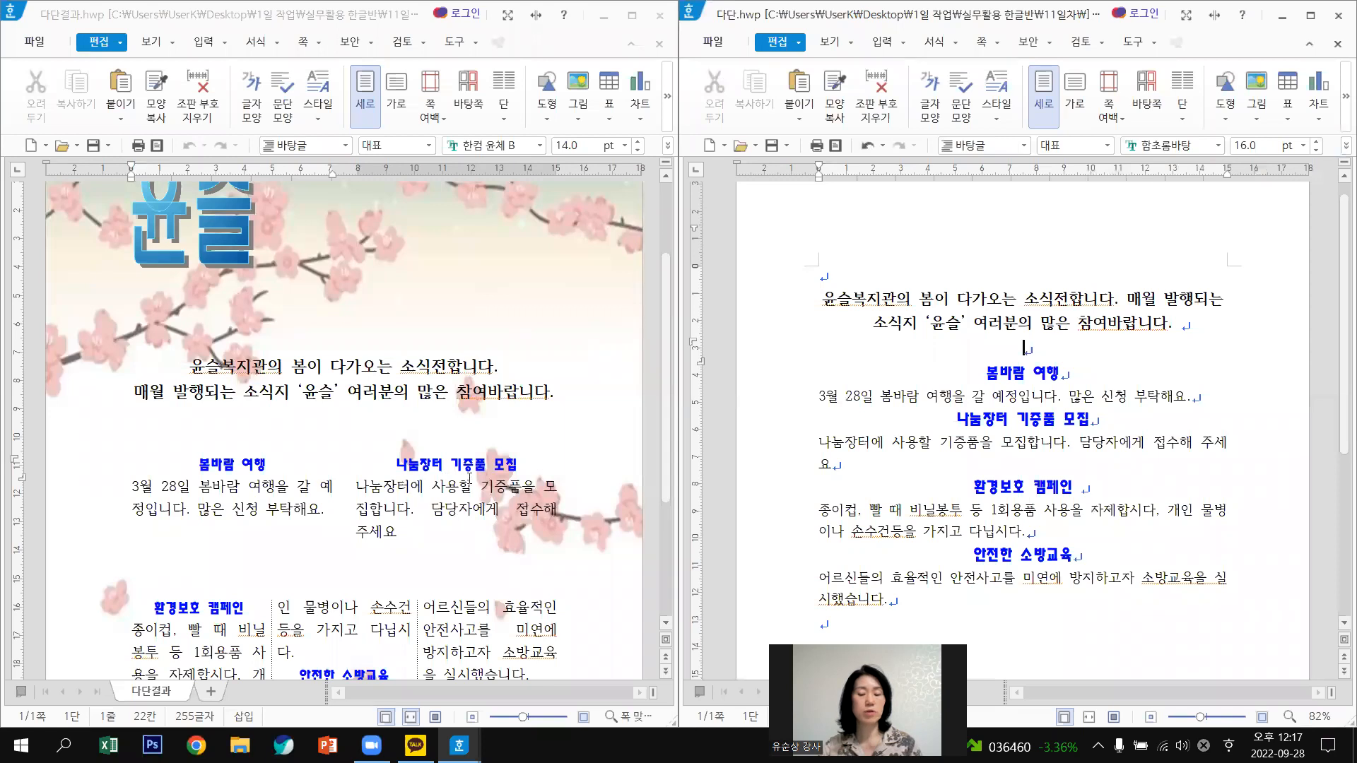
Insert a blank line after the 나눔장터 paragraph.
{"action": "left_click", "coordinate": [891, 475]}
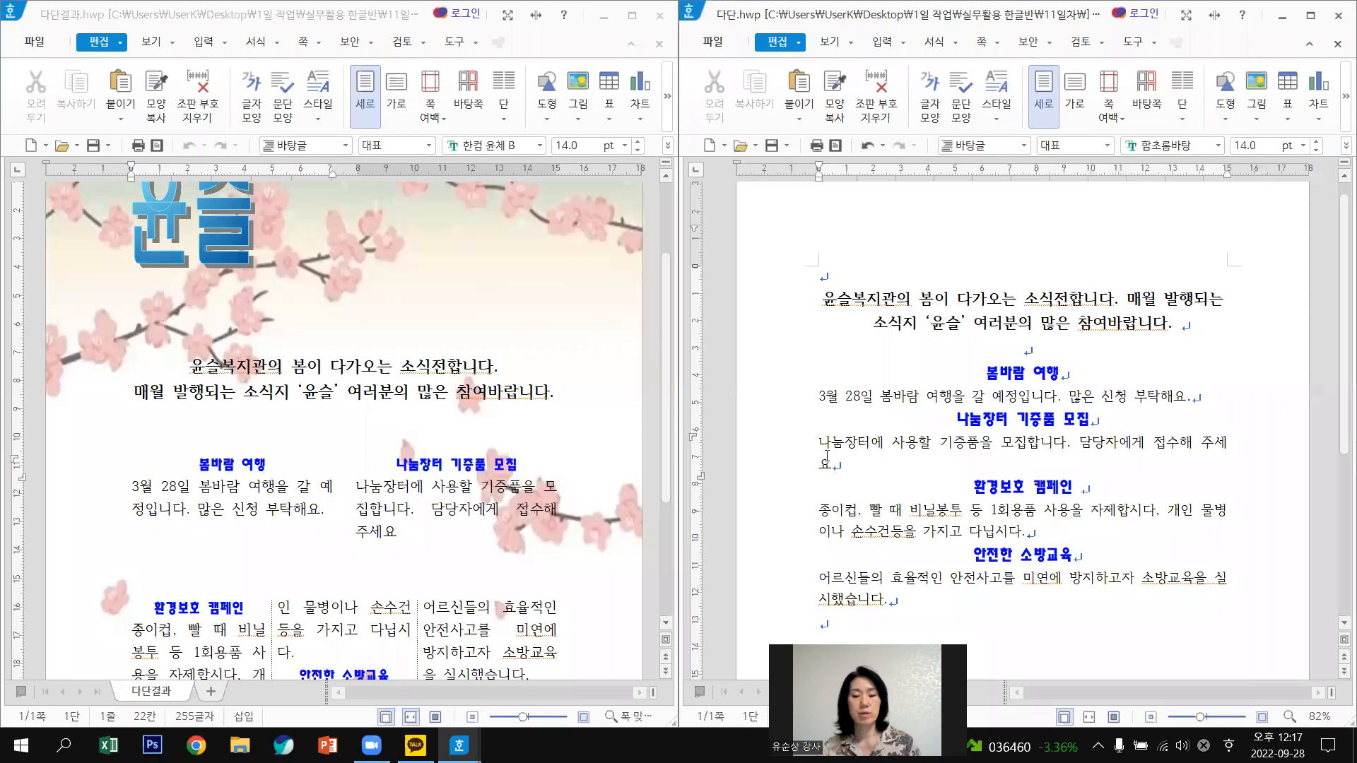
{"action": "key", "text": "BackSpace"}
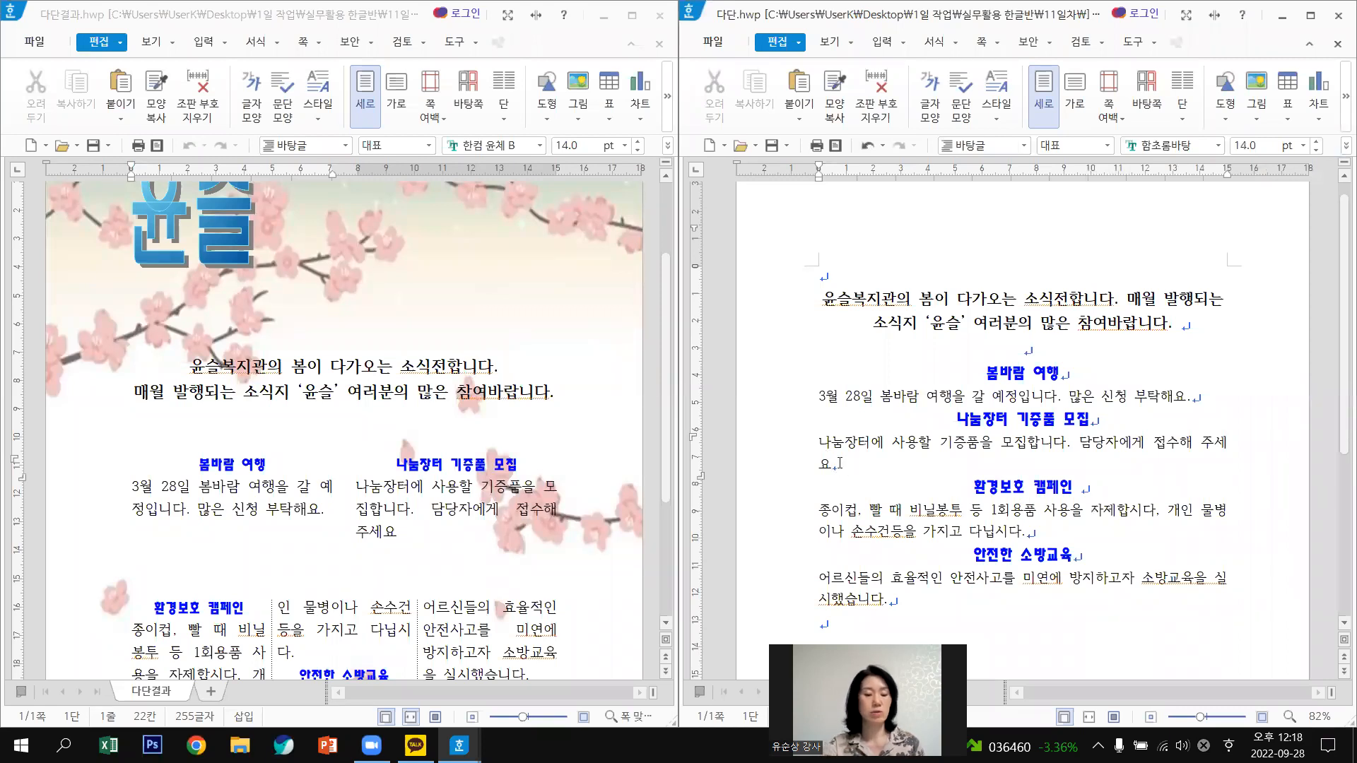
{"action": "key", "text": "Return"}
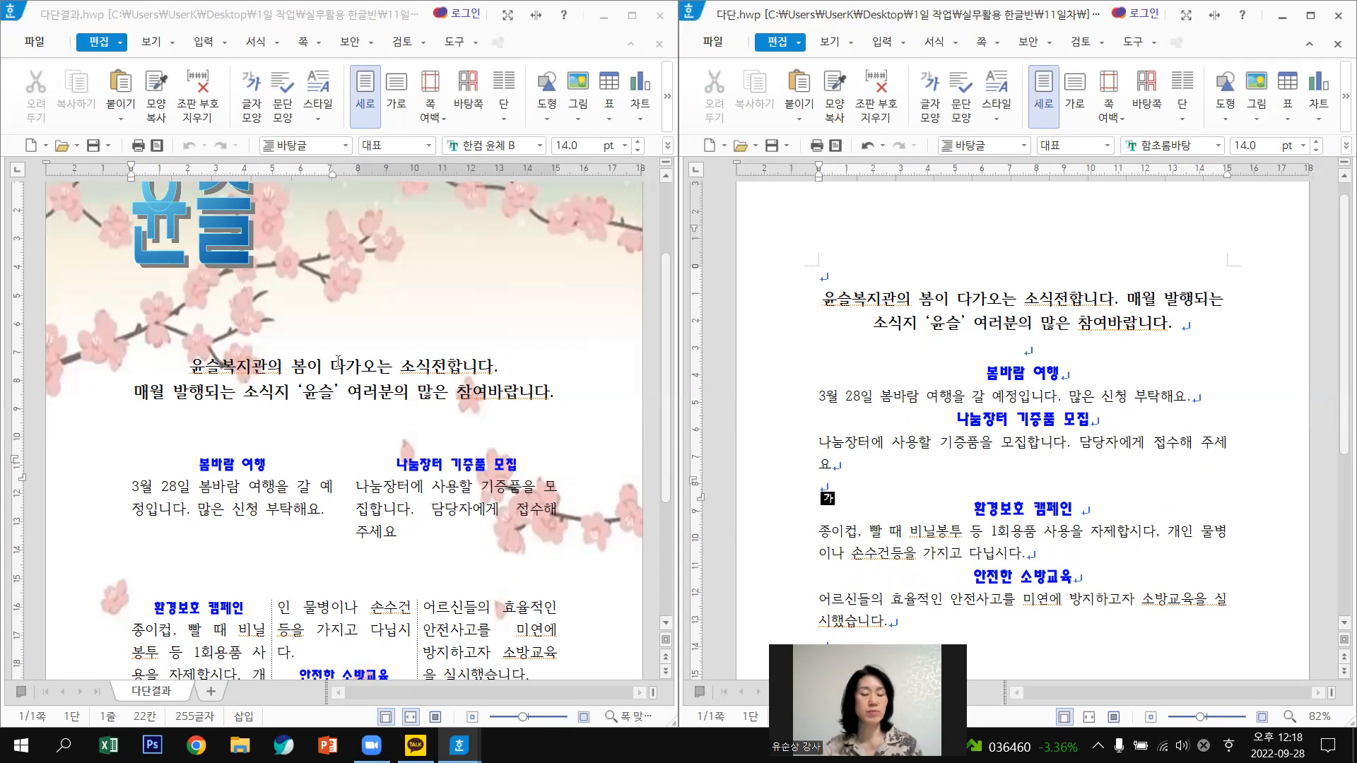
Check the sample's intro and 나눔장터 text, then select the 봄바람 여행 and 나눔장터 sections.
{"action": "left_click", "coordinate": [338, 363]}
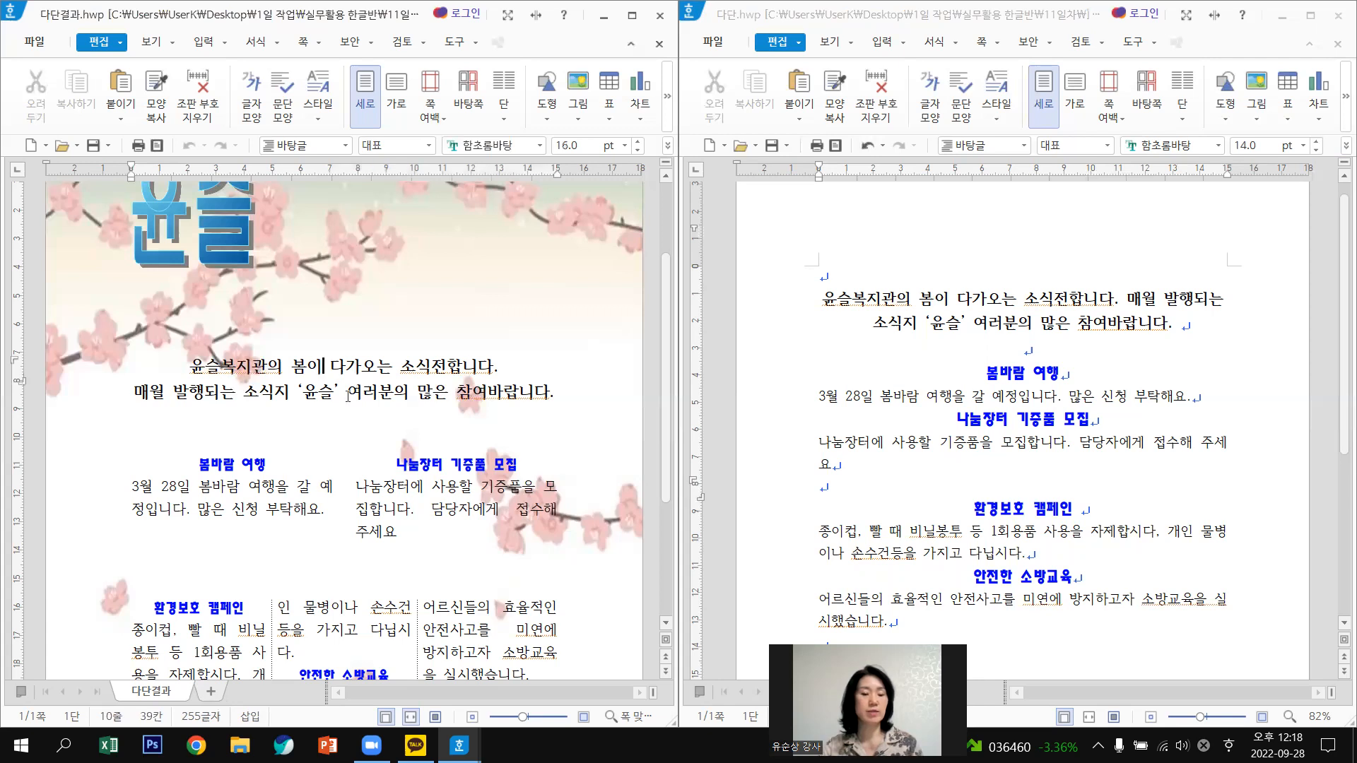
{"action": "left_click", "coordinate": [430, 493]}
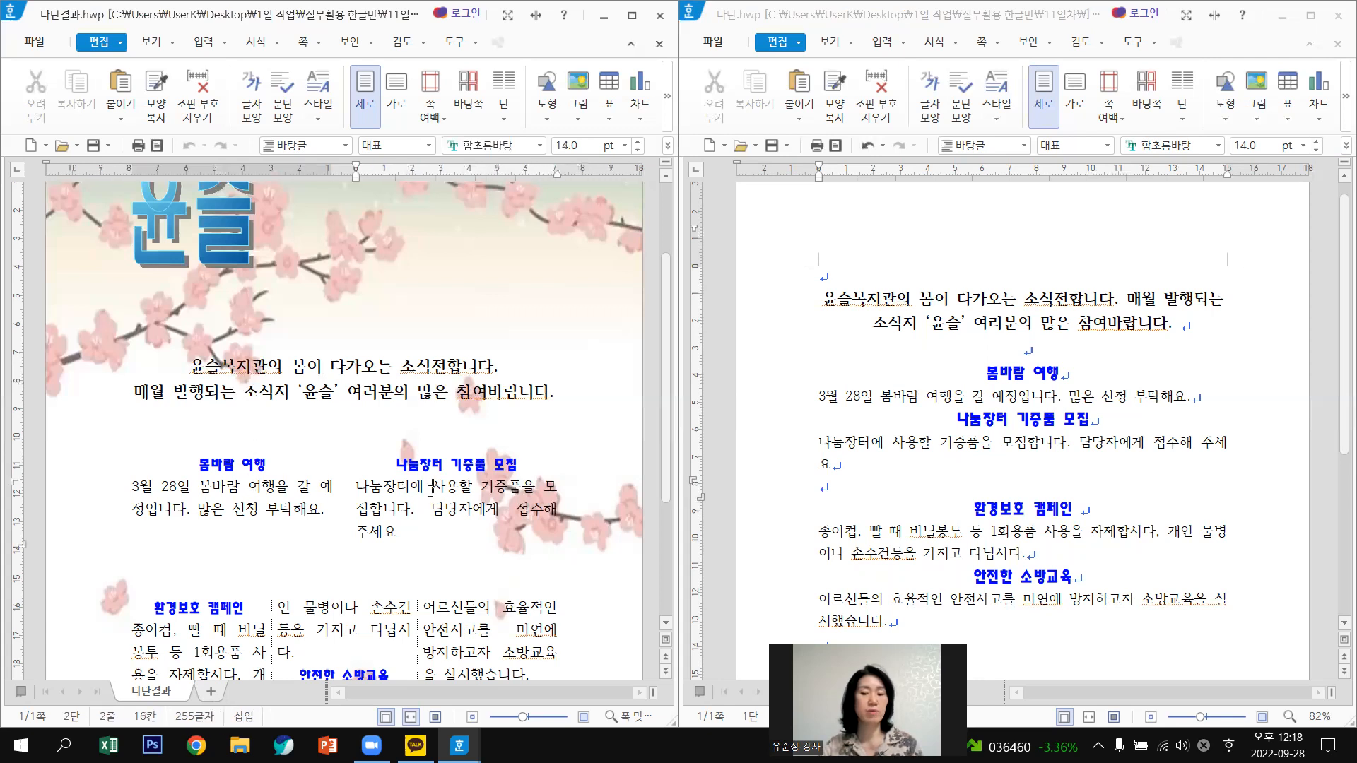
{"action": "left_click", "coordinate": [978, 371]}
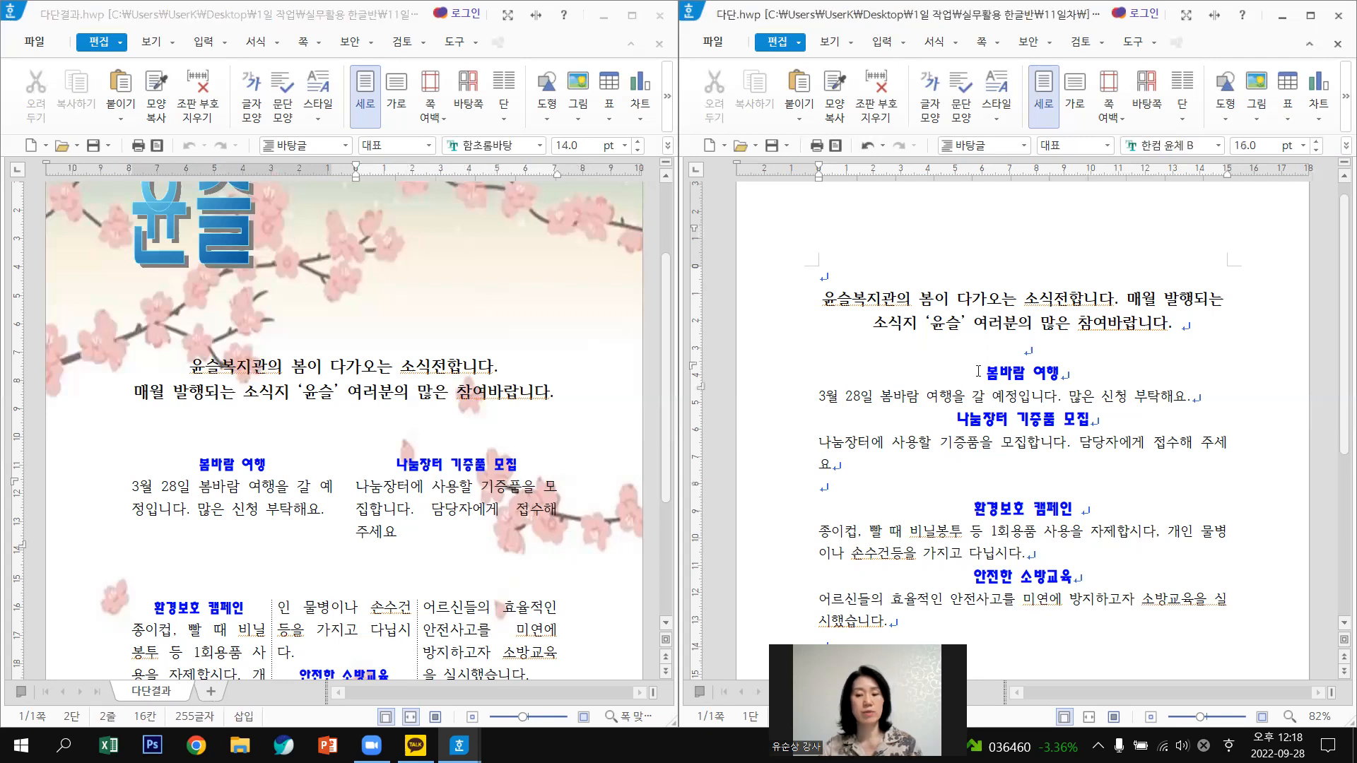
{"action": "left_click_drag", "start_coordinate": [998, 407], "coordinate": [1065, 484]}
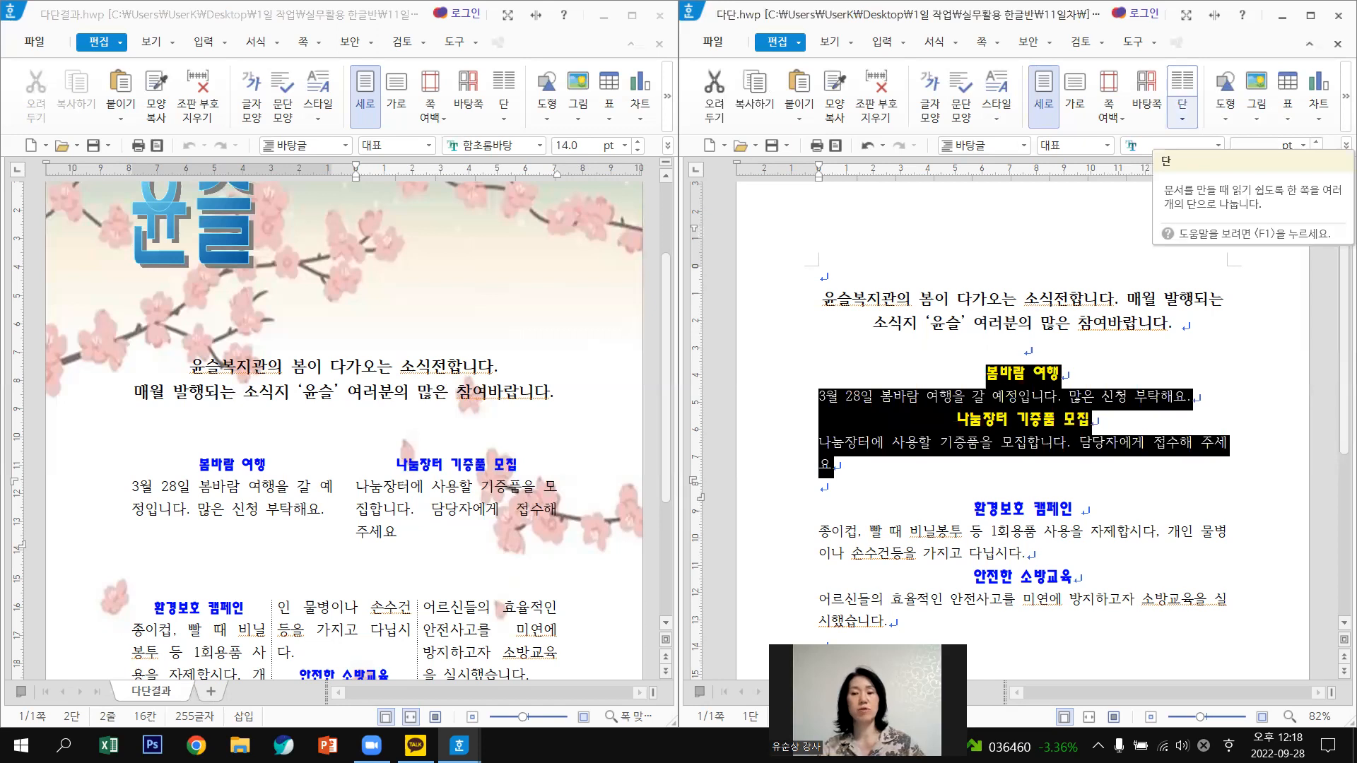
Lay out the 봄바람 여행 and 나눔장터 sections in two columns (단 > 둘).
{"action": "key", "text": "ctrl+1"}
{"action": "left_click_drag", "start_coordinate": [1185, 148], "coordinate": [1186, 130]}
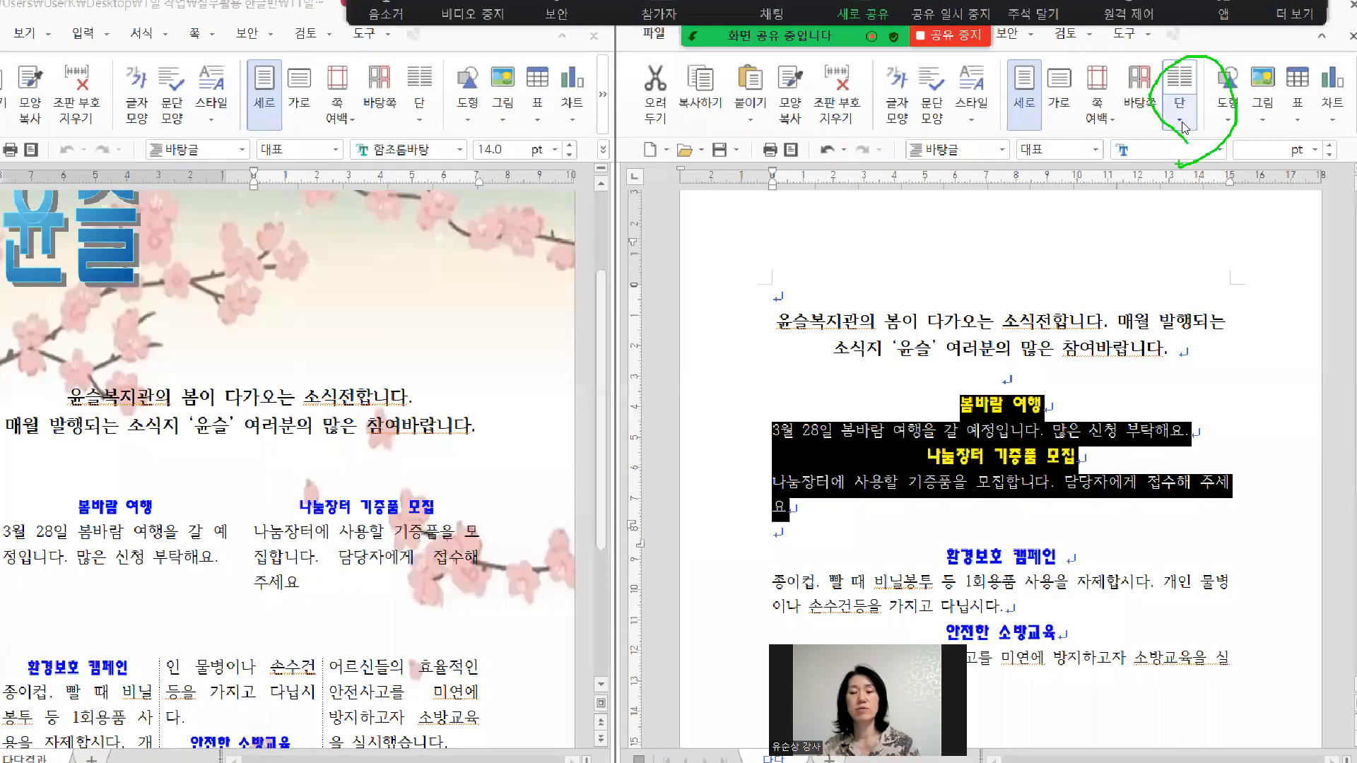
{"action": "key", "text": "Escape"}
{"action": "left_click", "coordinate": [1185, 124]}
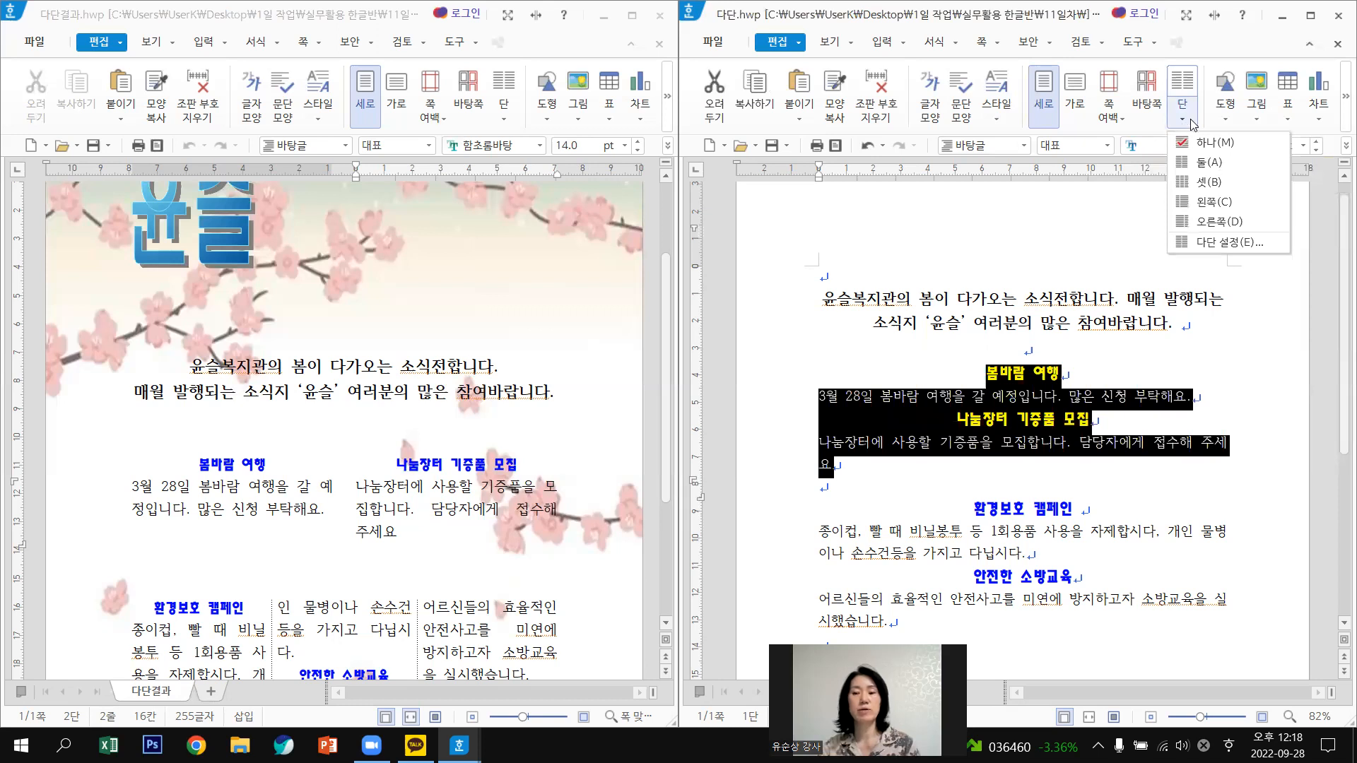
{"action": "left_click", "coordinate": [1212, 163]}
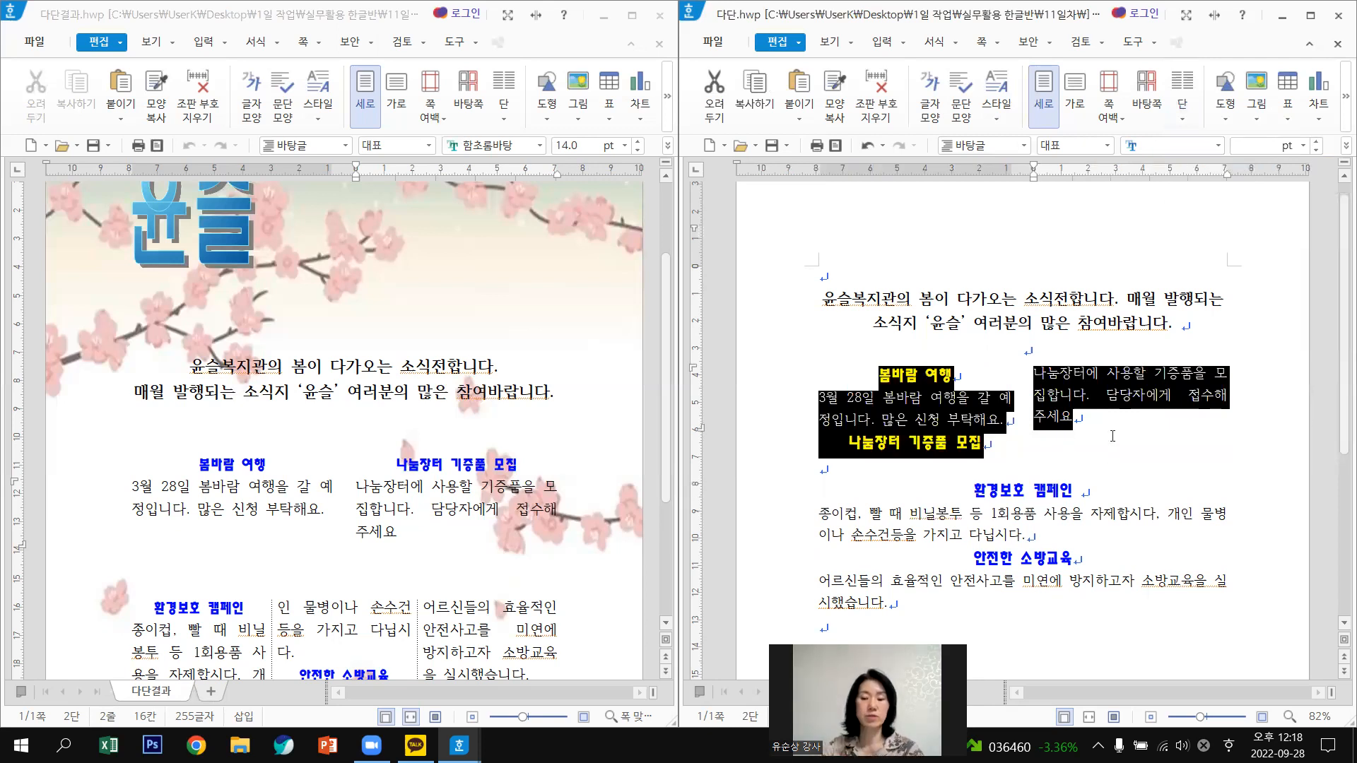
{"action": "key", "text": "Escape"}
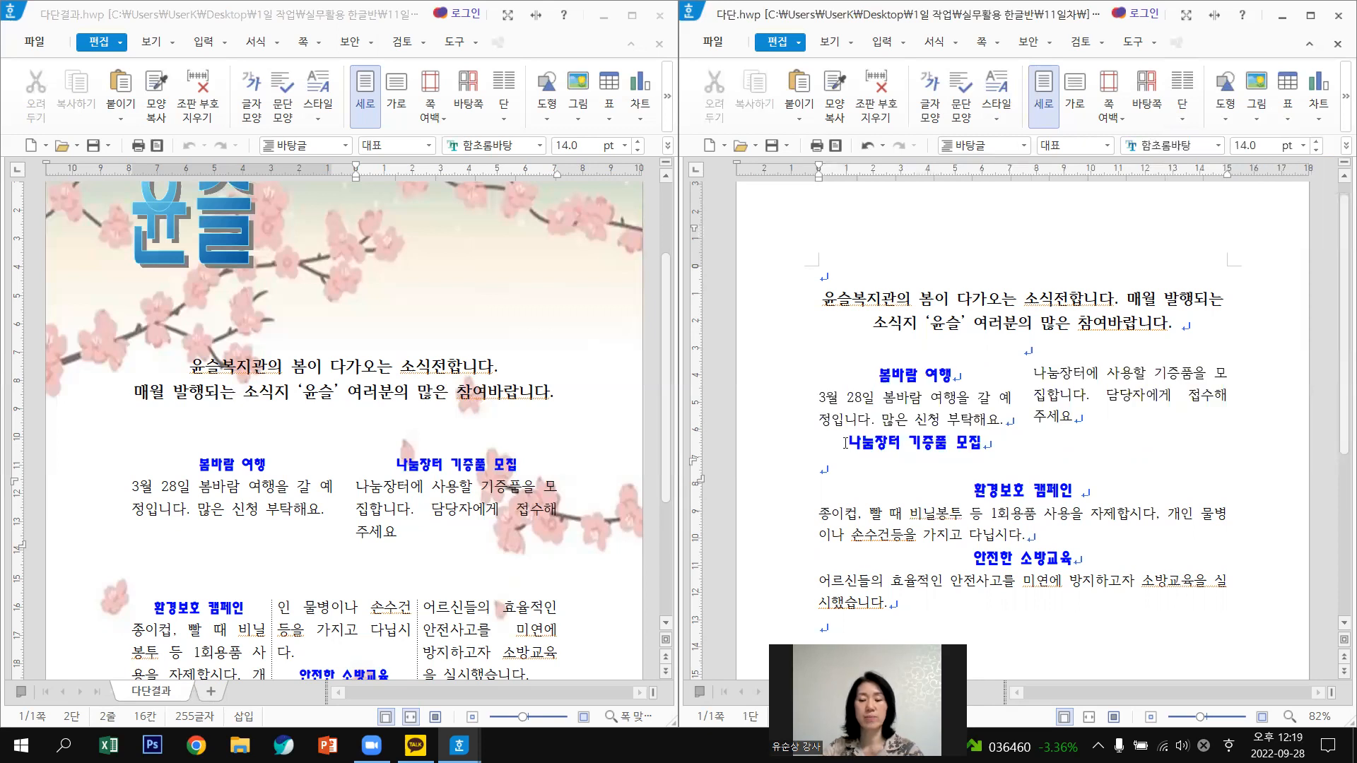
Break the 나눔장터 heading into the second column, then select the 환경보호 캠페인 and 안전한 소방교육 sections.
{"action": "left_click", "coordinate": [1092, 405]}
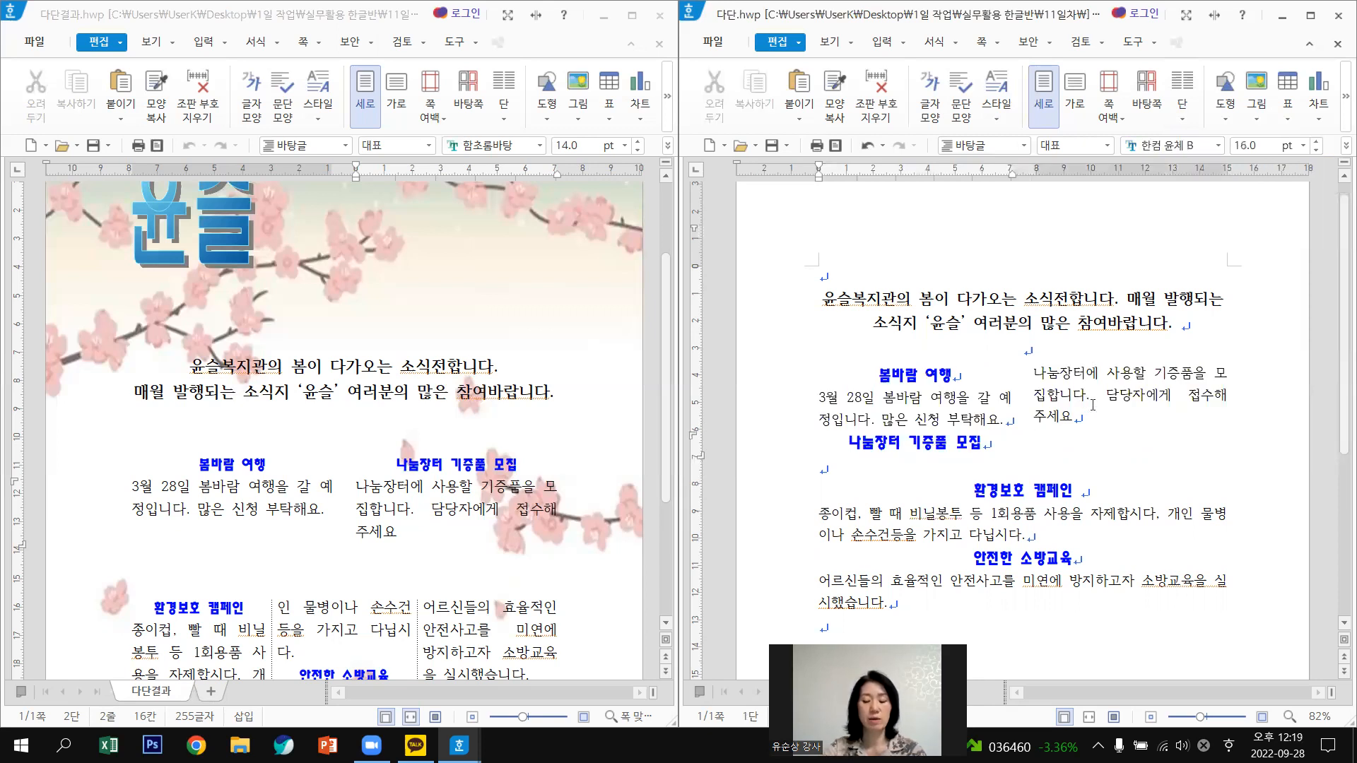
{"action": "key", "text": "ctrl+shift+Return"}
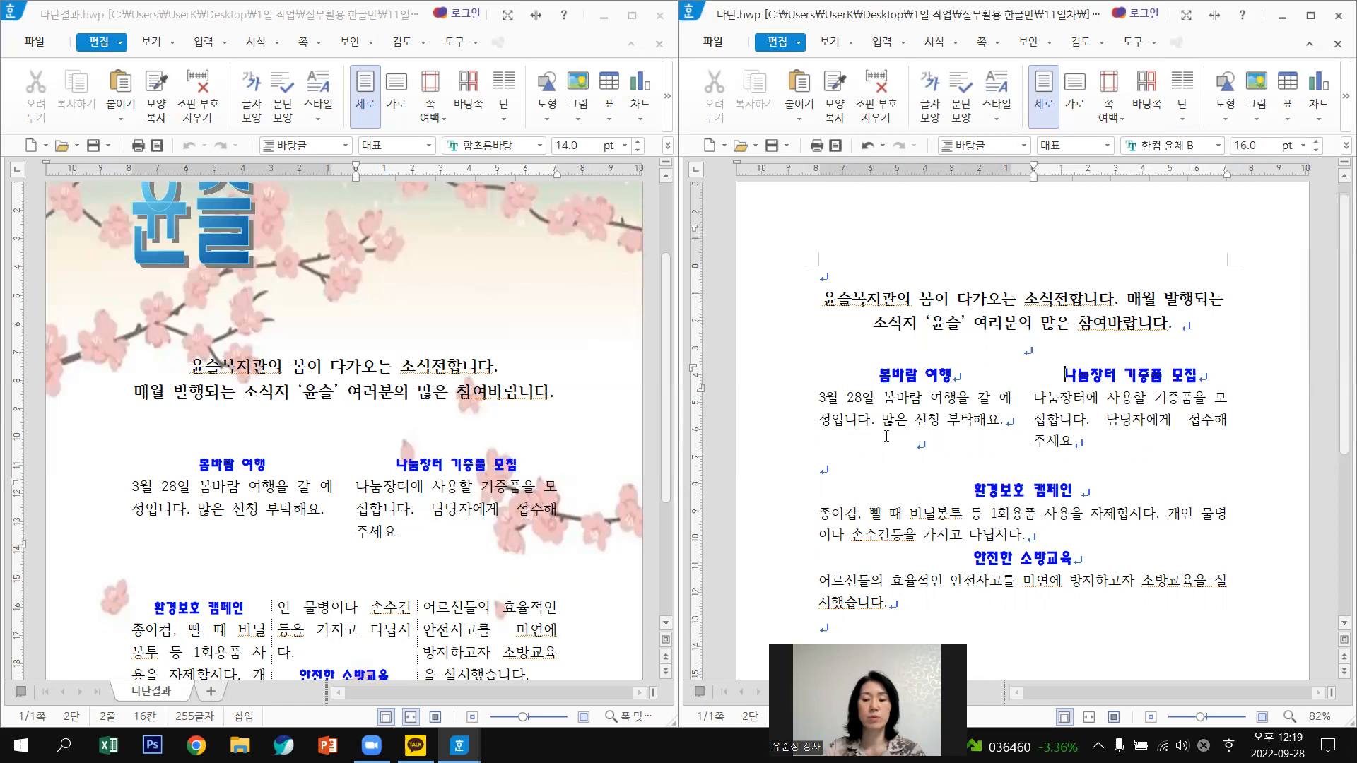
{"action": "key", "text": "Hangul"}
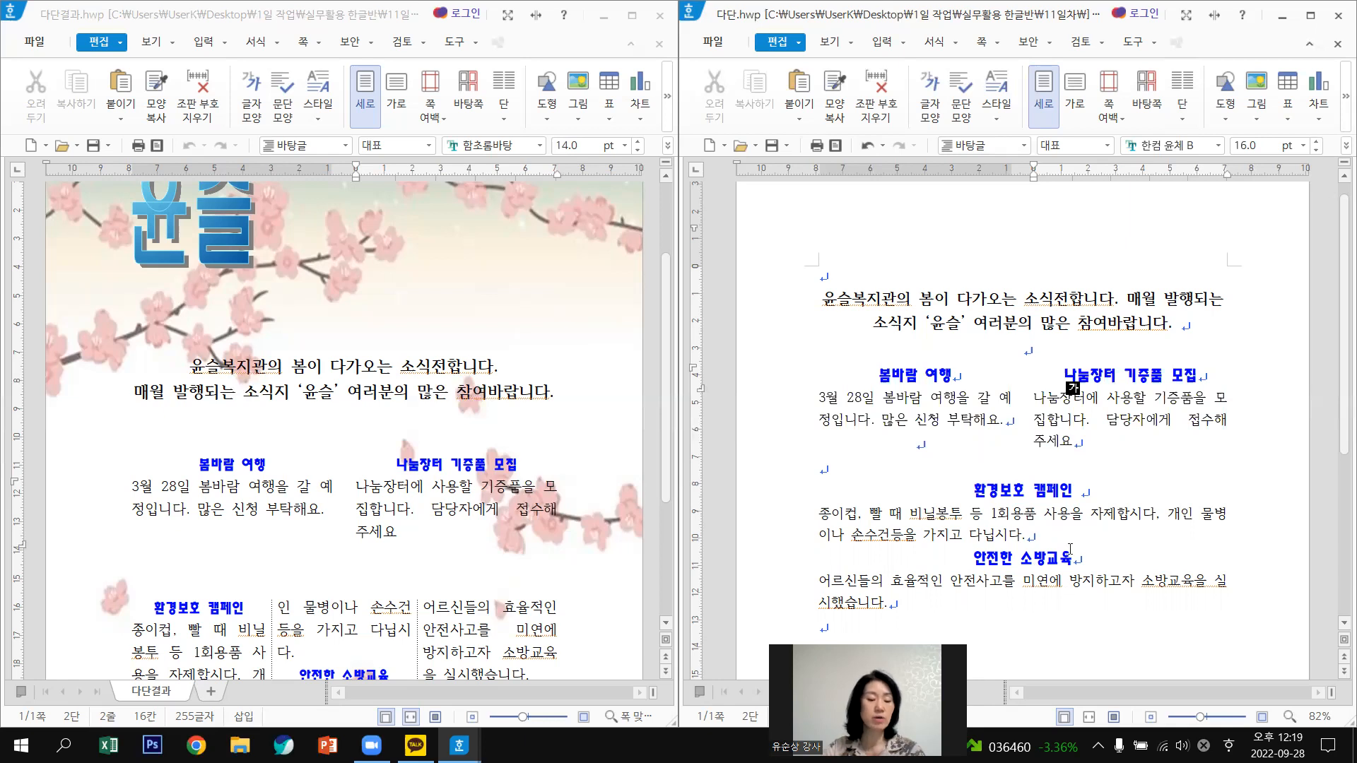
{"action": "scroll", "coordinate": [1094, 541], "scroll_direction": "down", "scroll_amount": 1}
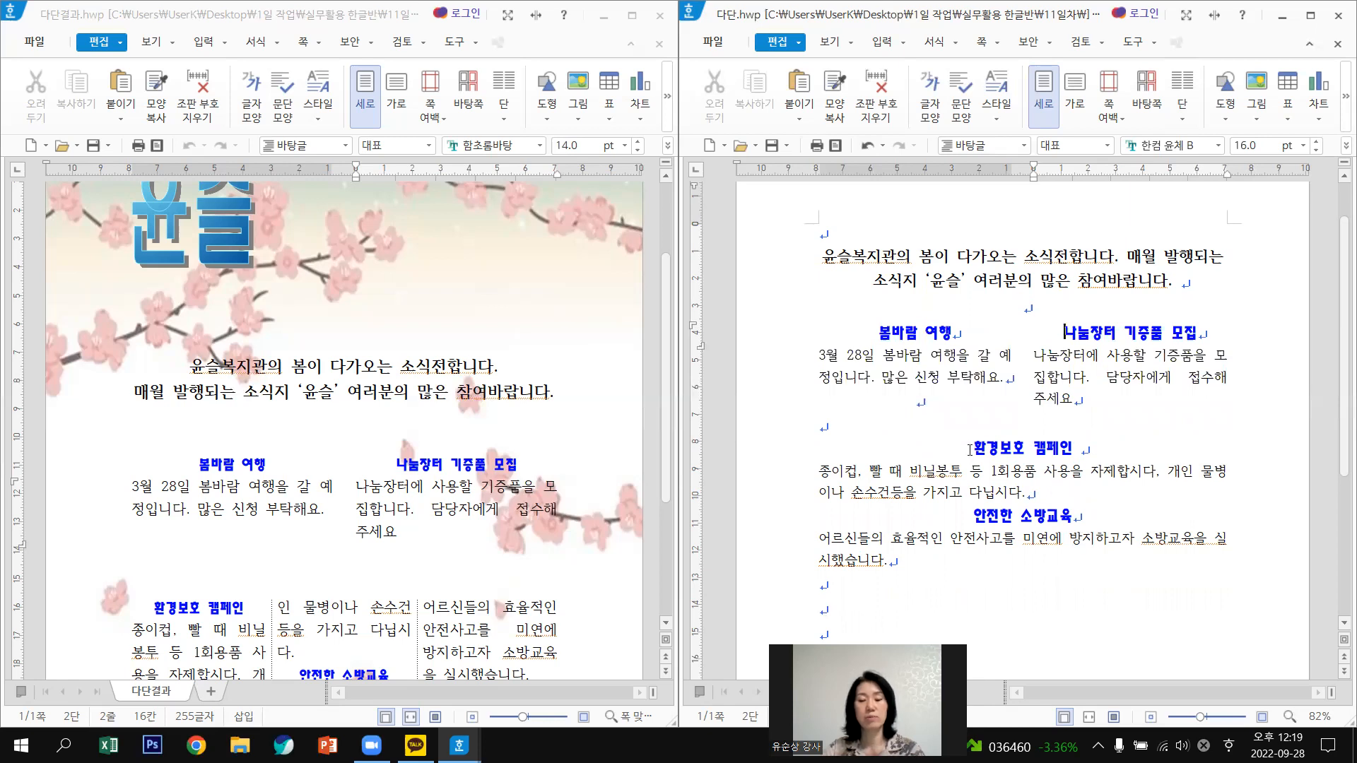
{"action": "left_click_drag", "start_coordinate": [974, 448], "coordinate": [1115, 563]}
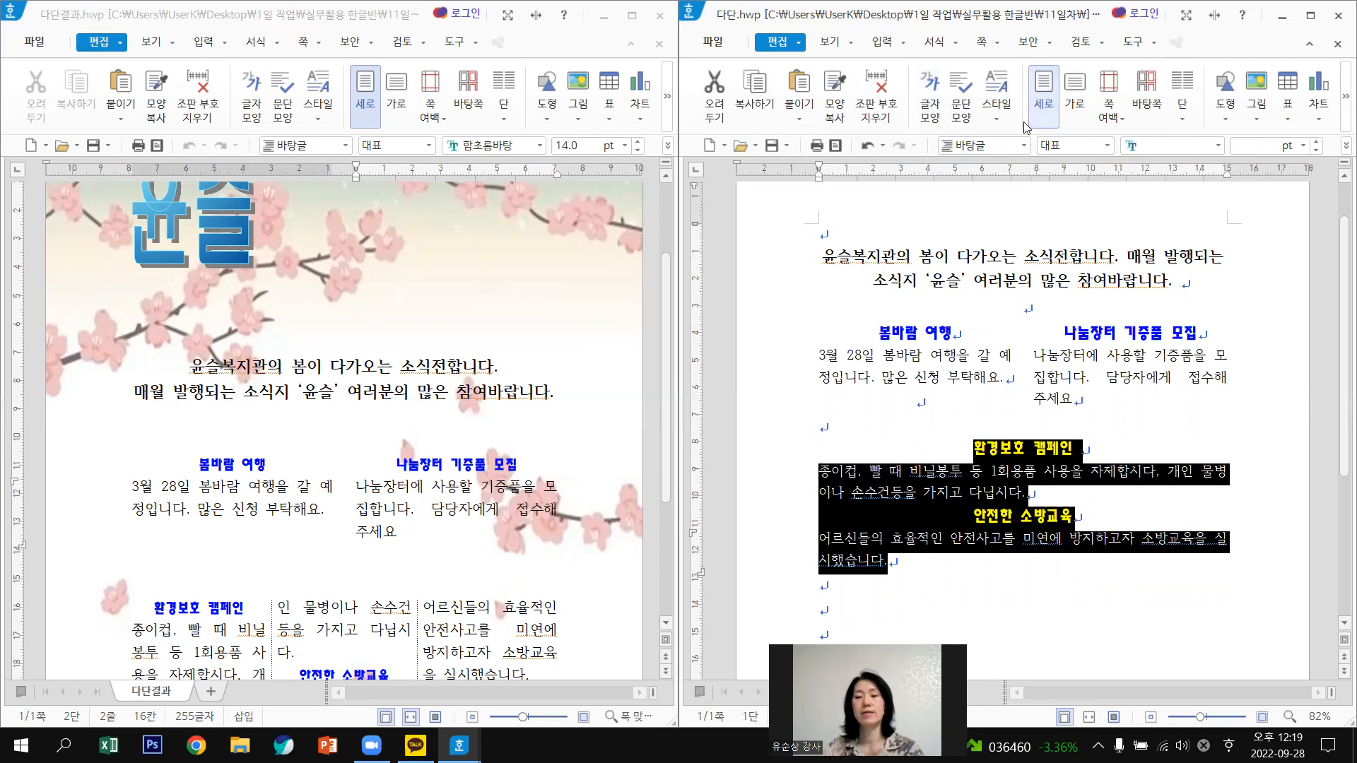
Apply the three-column 셋 layout to the selected 환경보호 캠페인 and 안전한 소방교육 sections.
{"action": "left_click", "coordinate": [1185, 122]}
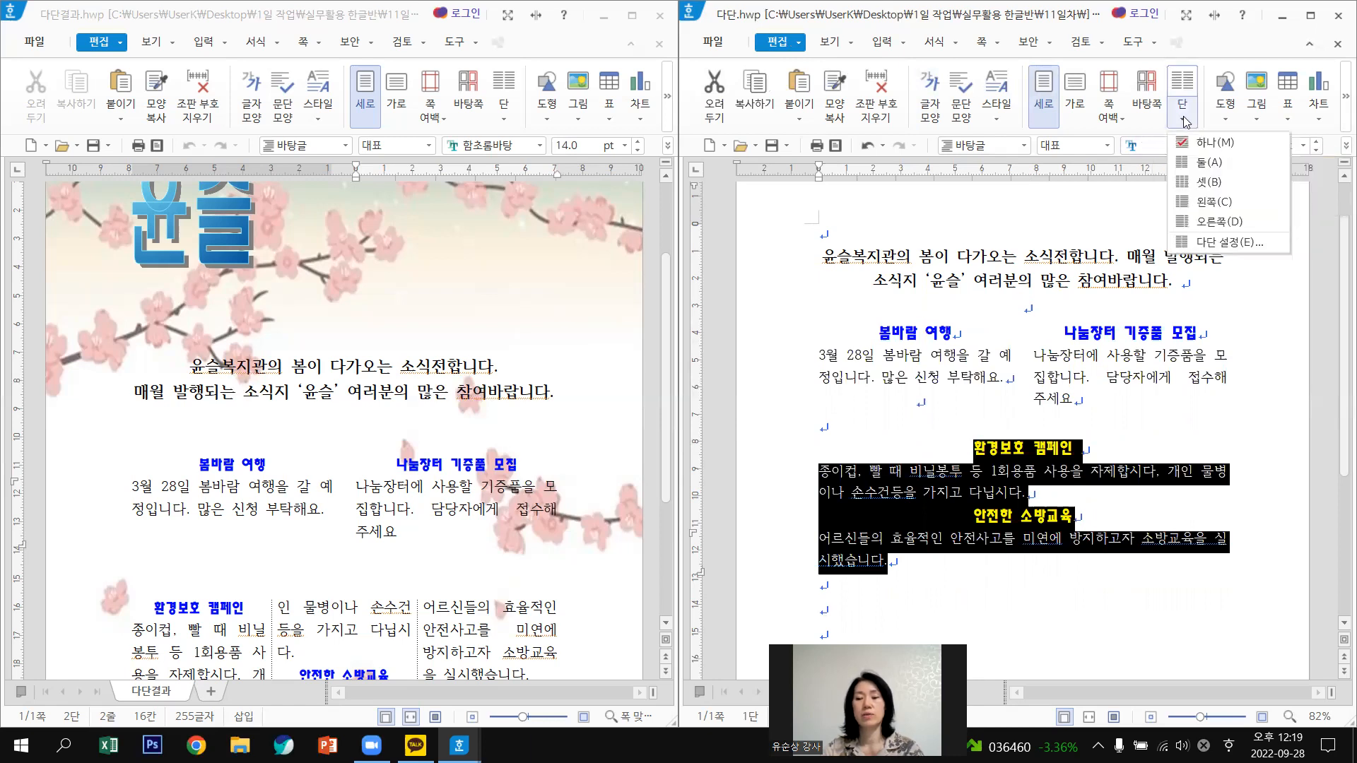
{"action": "left_click", "coordinate": [1212, 184]}
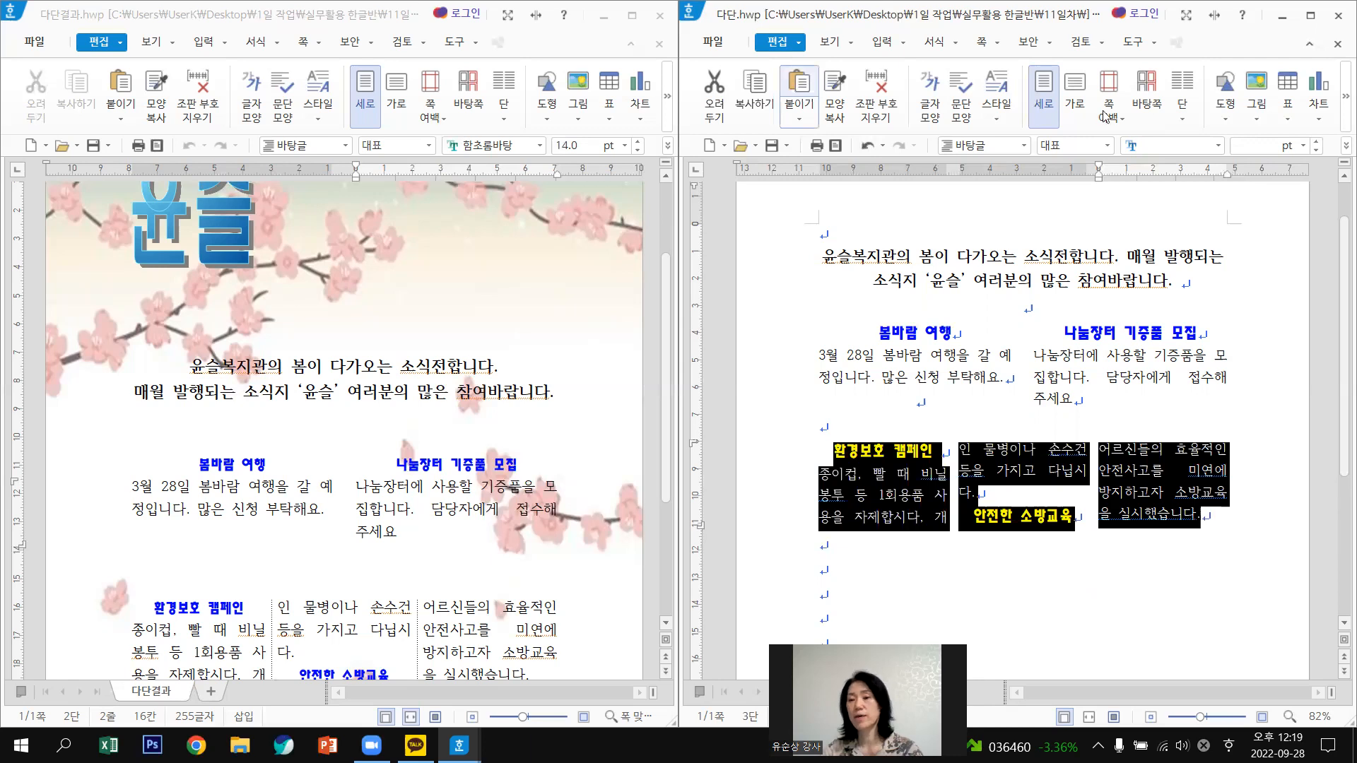
{"action": "left_click", "coordinate": [1186, 124]}
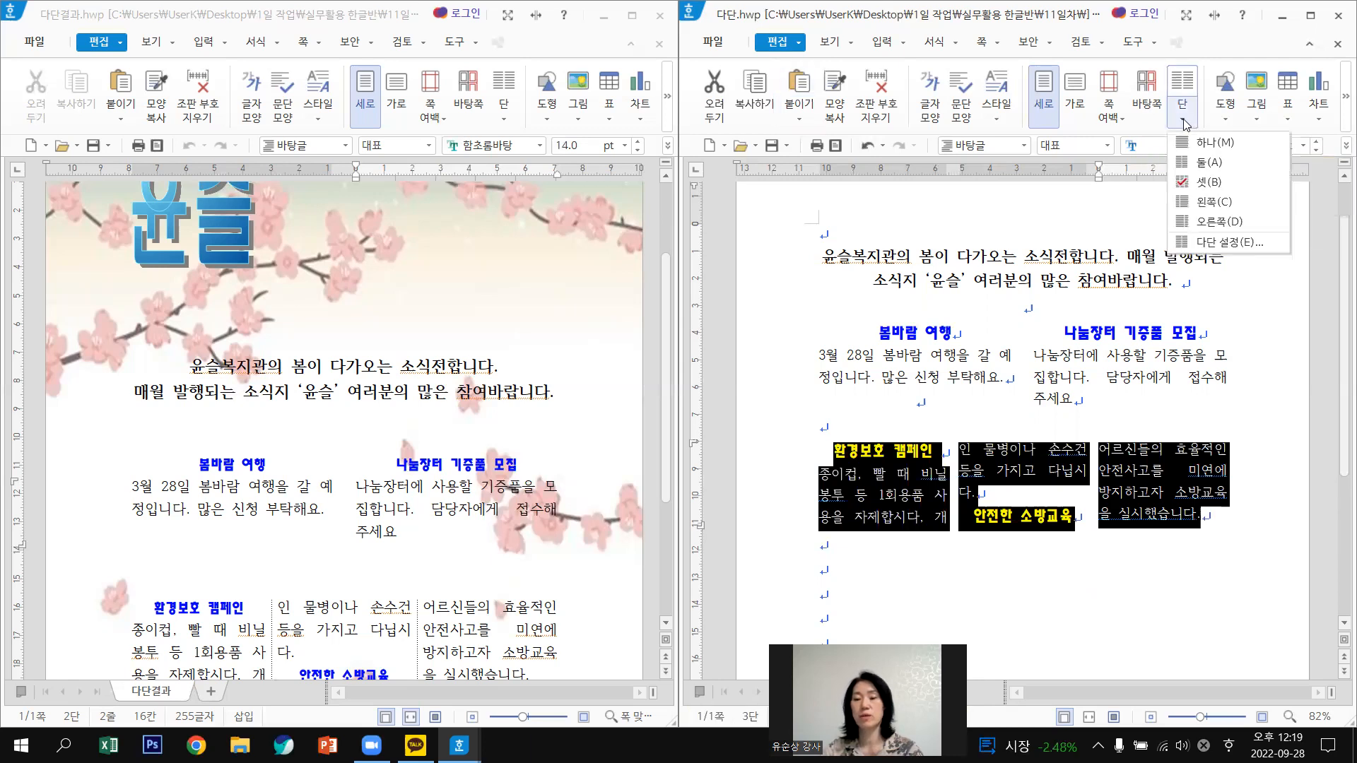
Add dotted 0.12 mm divider lines between the three columns in 다단 설정.
{"action": "left_click", "coordinate": [1223, 243]}
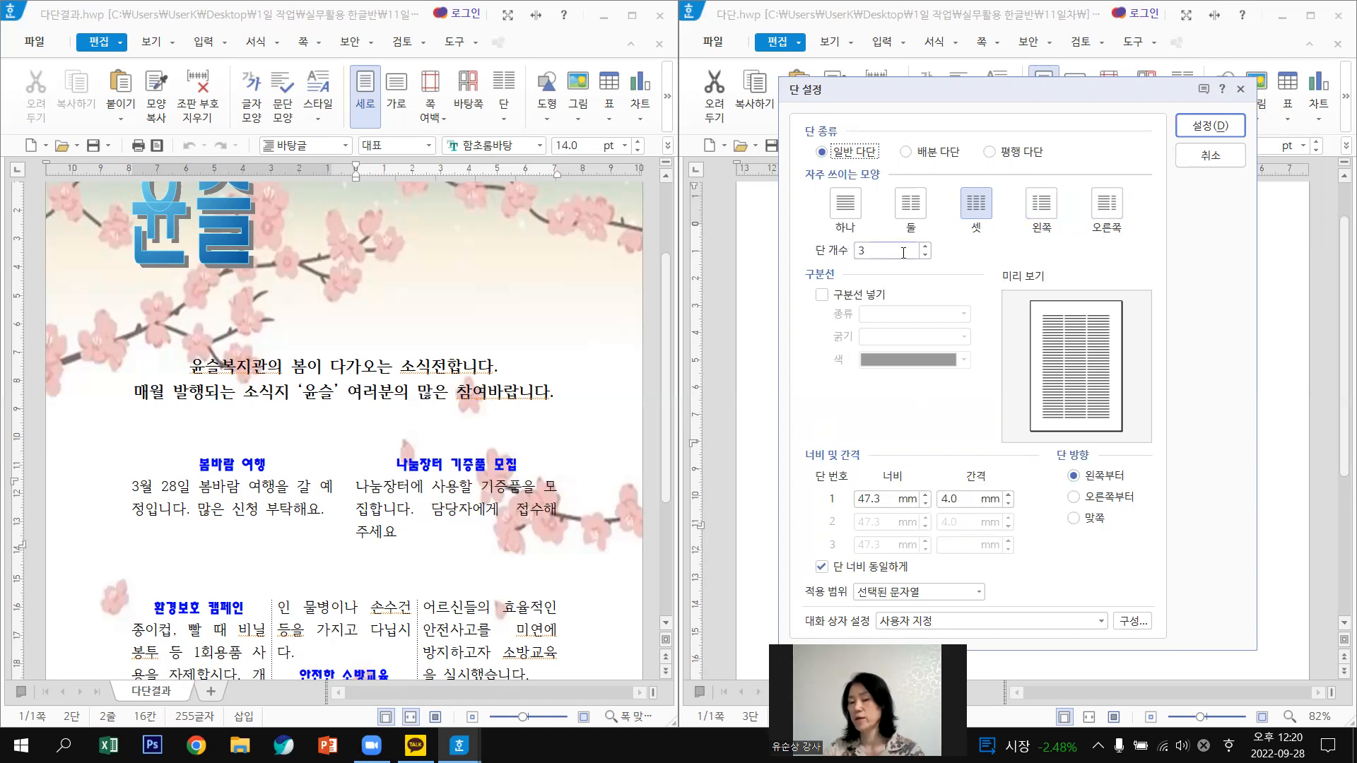
{"action": "left_click", "coordinate": [820, 300]}
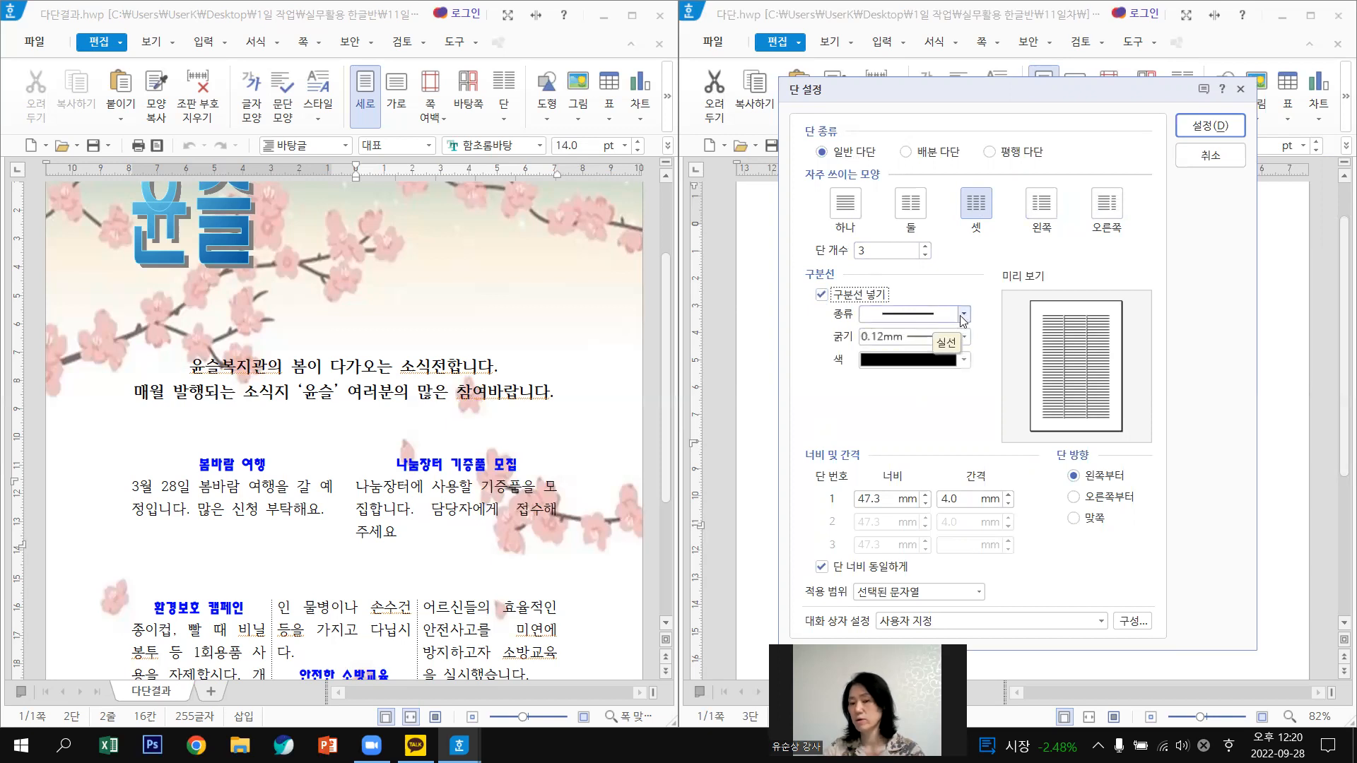
{"action": "left_click", "coordinate": [962, 316]}
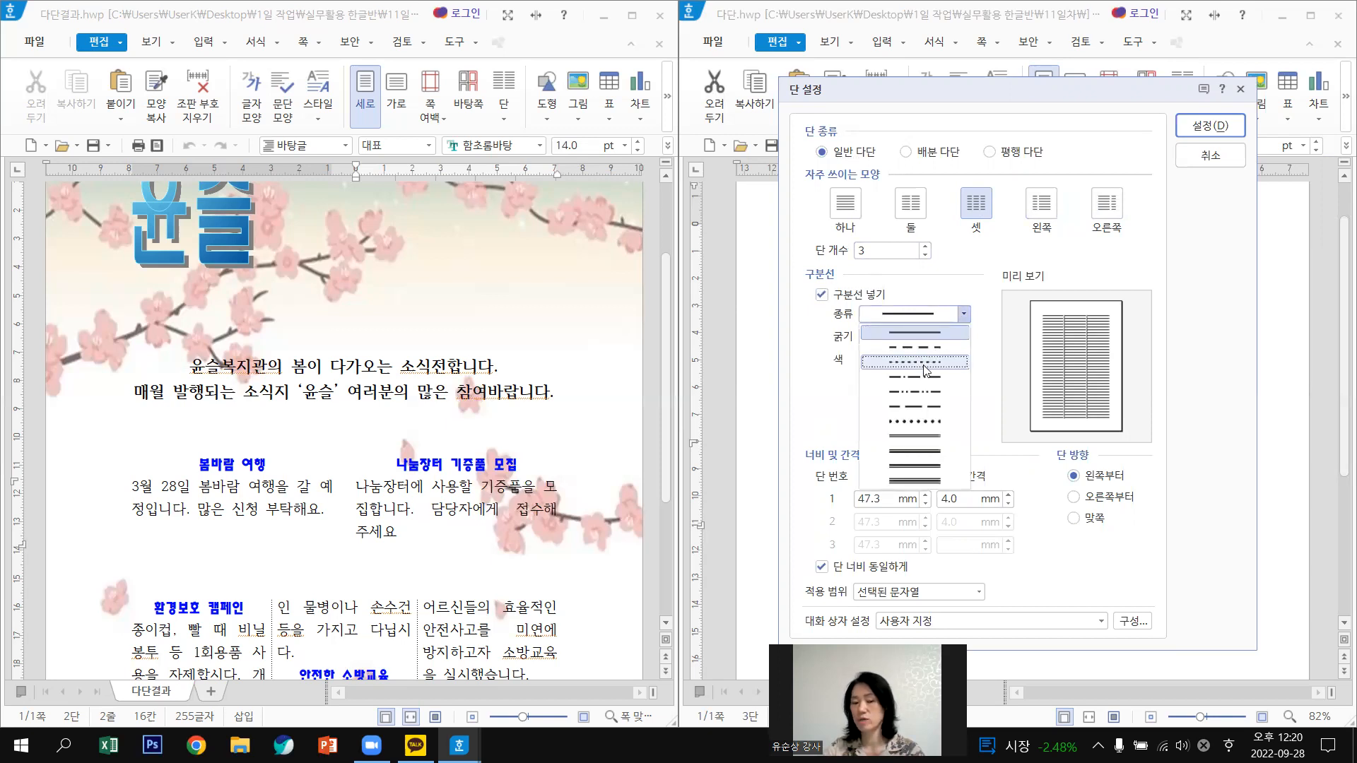
{"action": "left_click", "coordinate": [926, 363]}
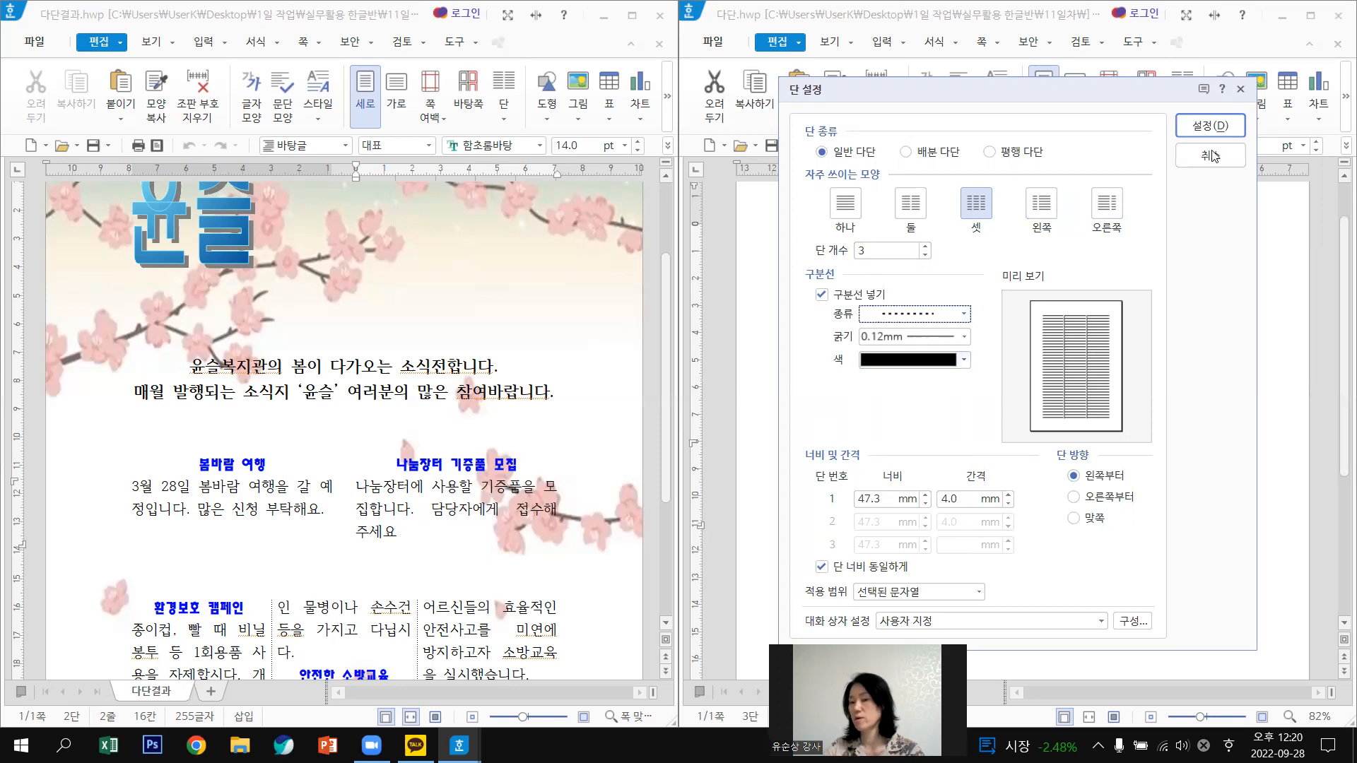
{"action": "left_click", "coordinate": [1227, 133]}
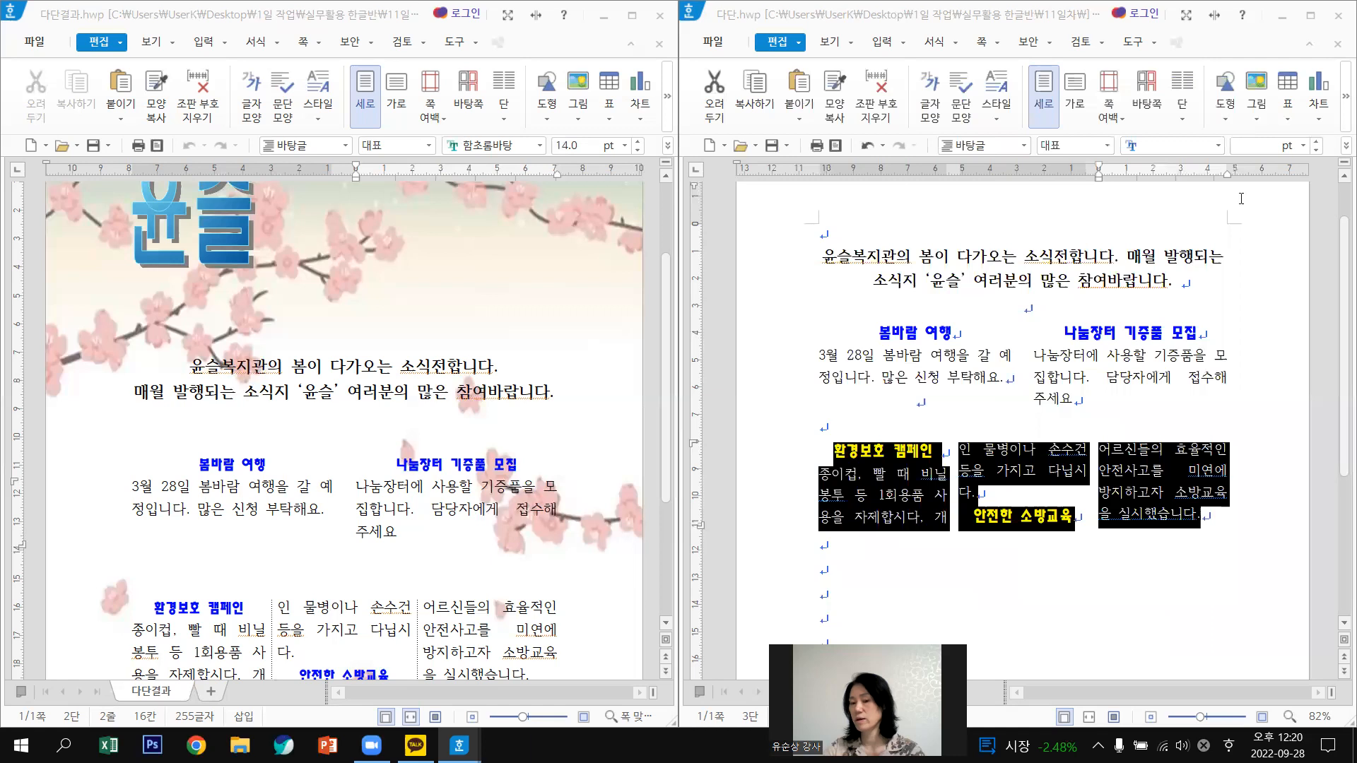
{"action": "left_click", "coordinate": [1063, 602]}
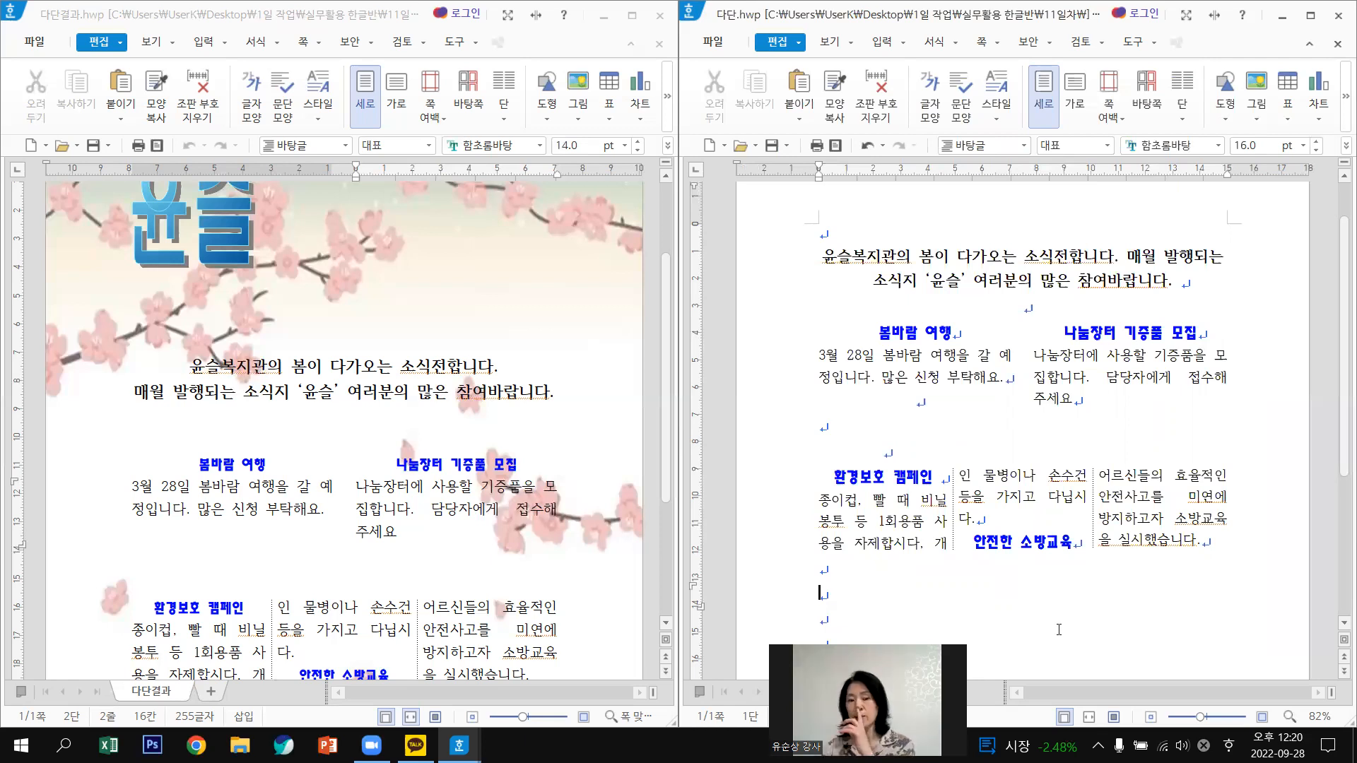
{"action": "key", "text": "Hangul"}
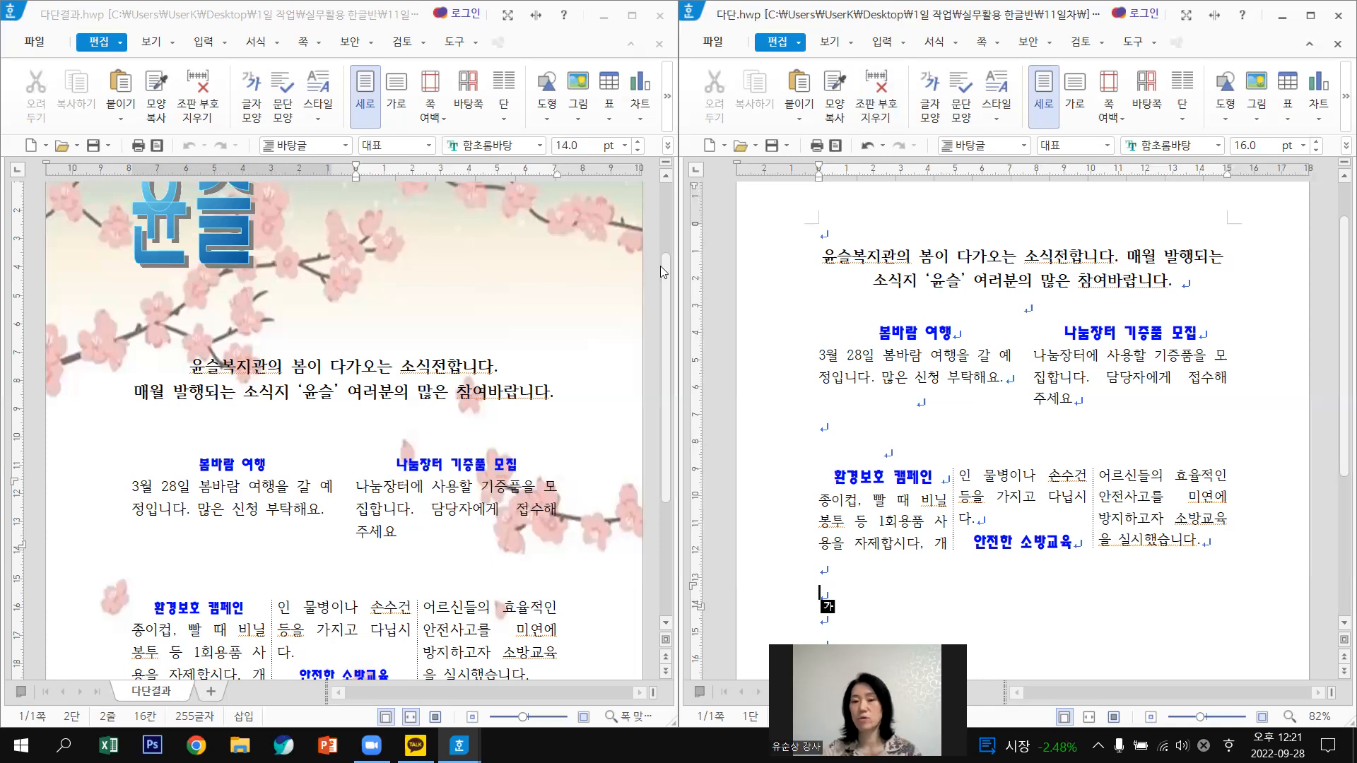
Hide the paragraph marks and return to the top of the document.
{"action": "left_click", "coordinate": [830, 43]}
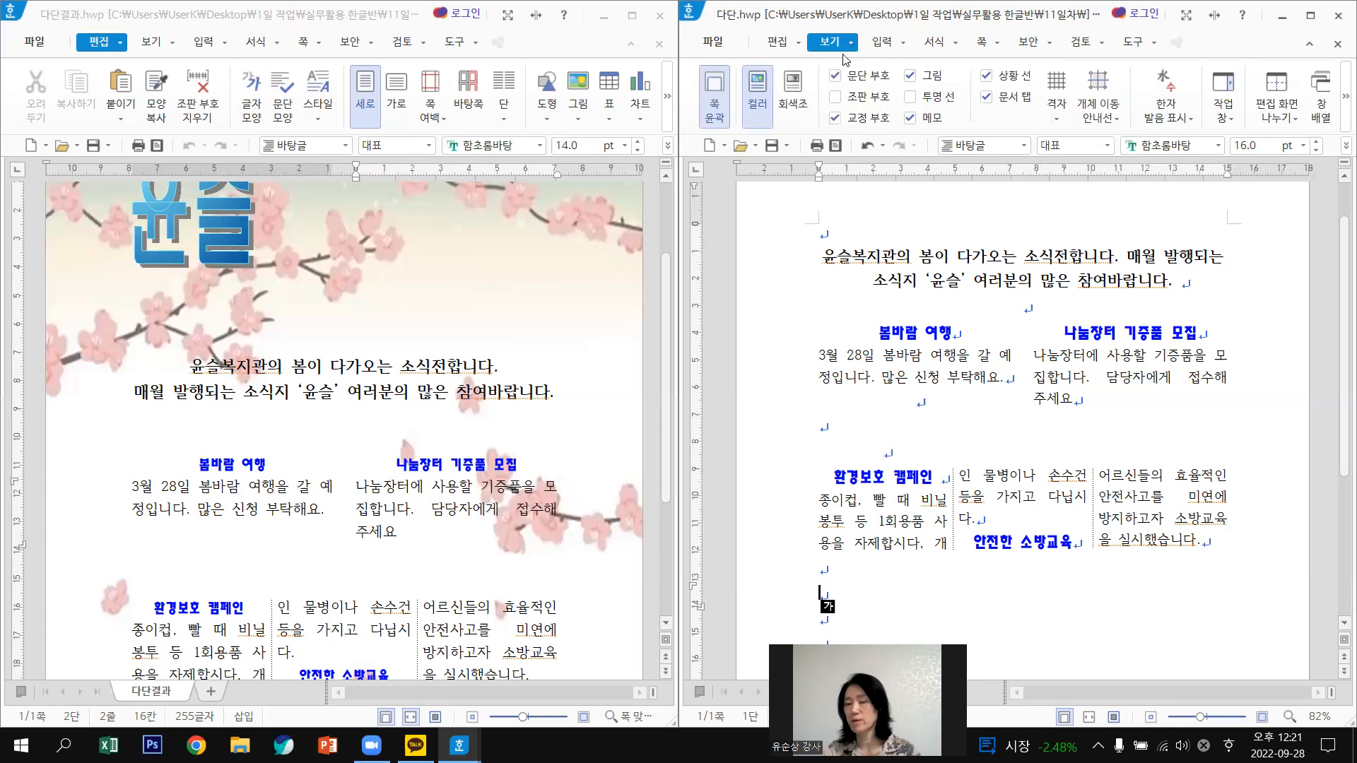
{"action": "left_click", "coordinate": [836, 76]}
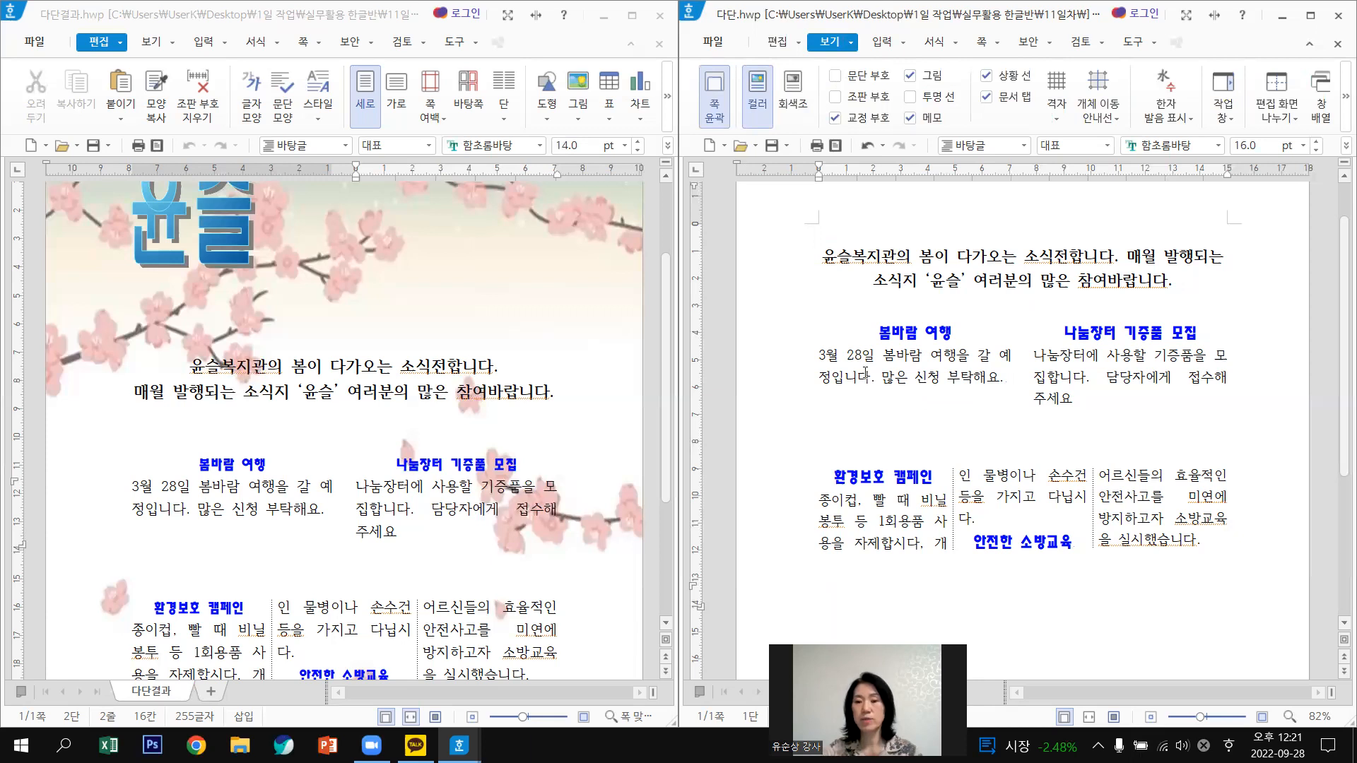
{"action": "scroll", "coordinate": [865, 375], "scroll_direction": "up", "scroll_amount": 1}
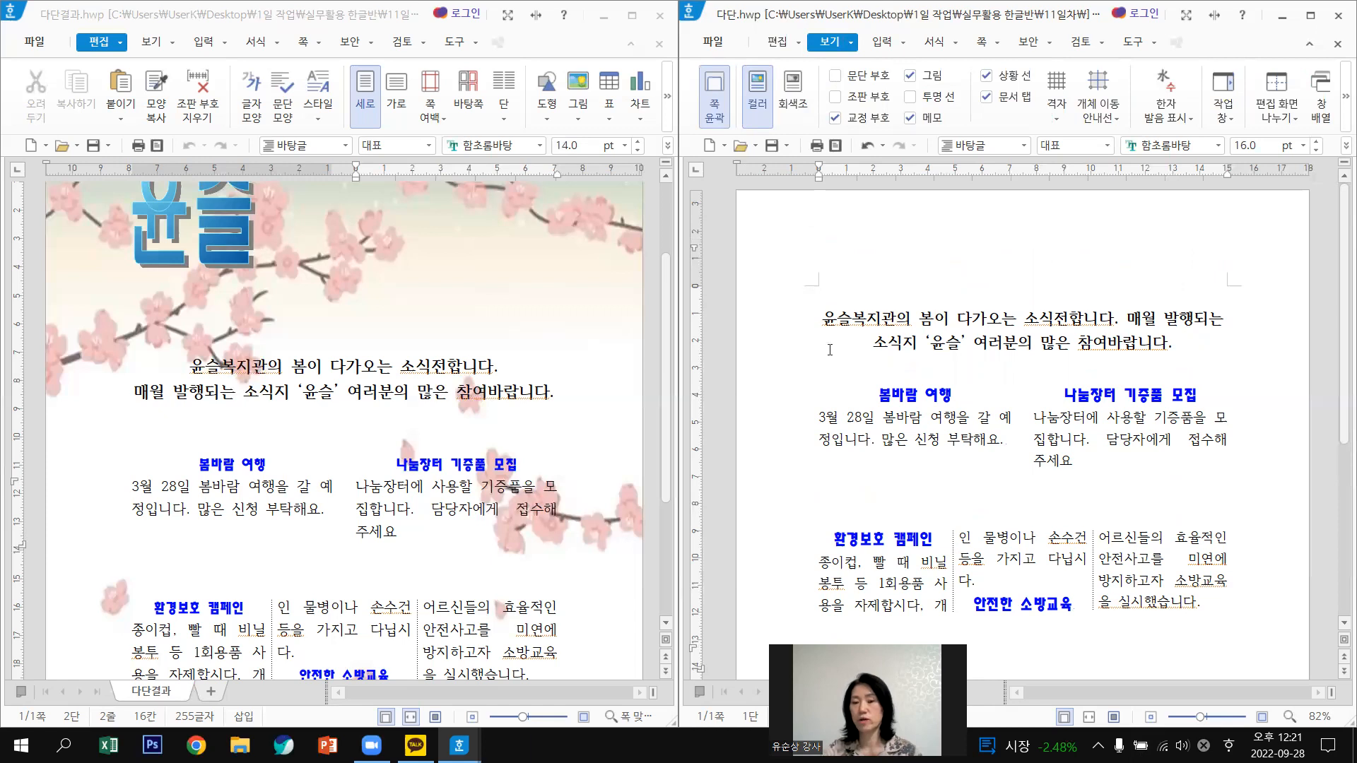
{"action": "scroll", "coordinate": [282, 247], "scroll_direction": "up", "scroll_amount": 1}
Put the caret at the first line's start with Korean input on, and maximize 다단.hwp.
{"action": "left_click", "coordinate": [825, 296]}
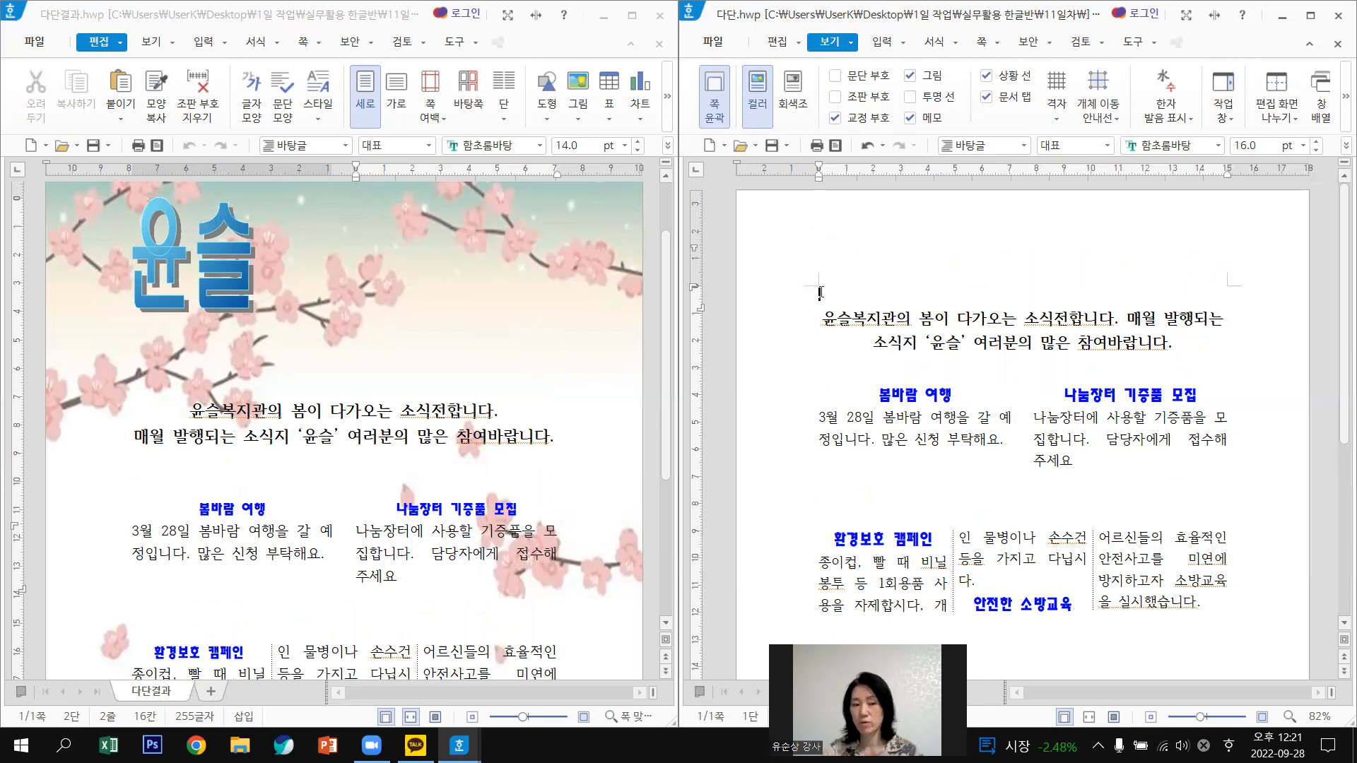
{"action": "key", "text": "Hangul"}
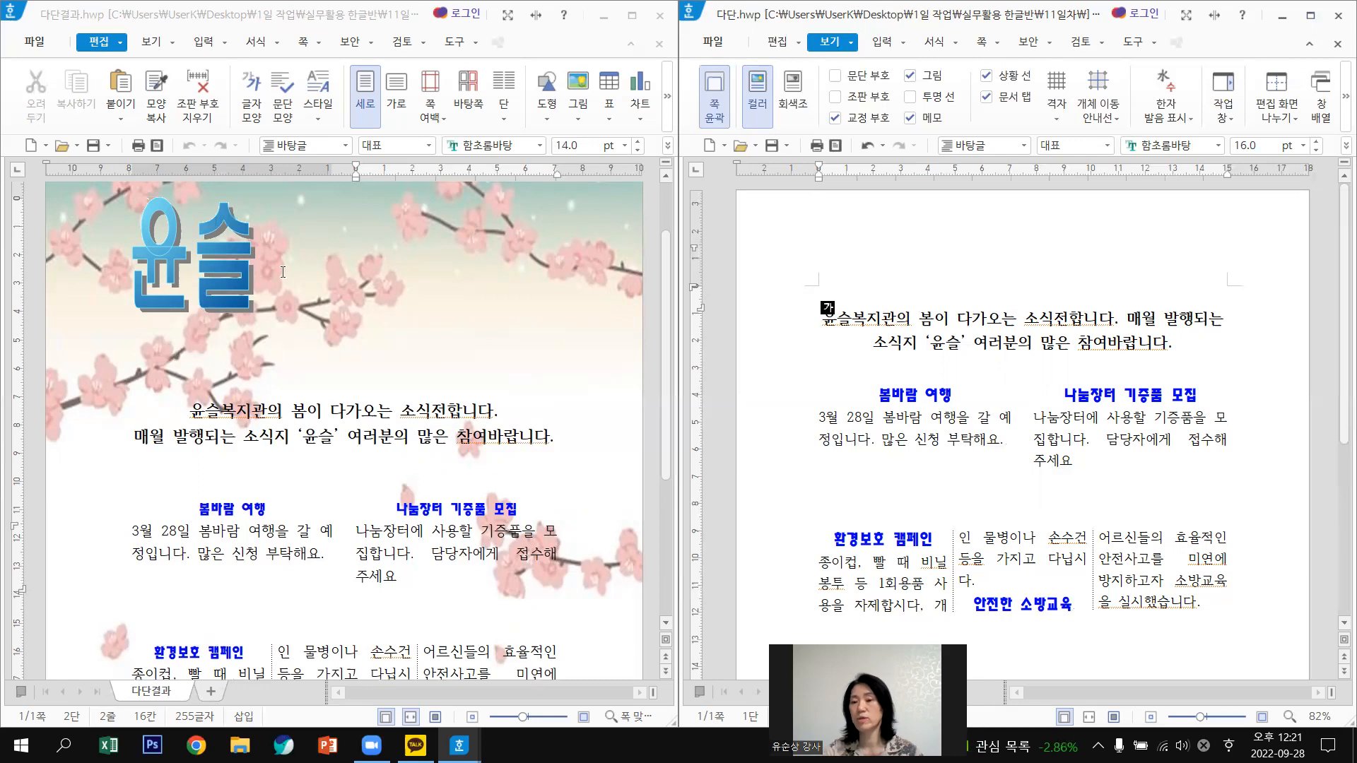
{"action": "left_click", "coordinate": [1315, 18]}
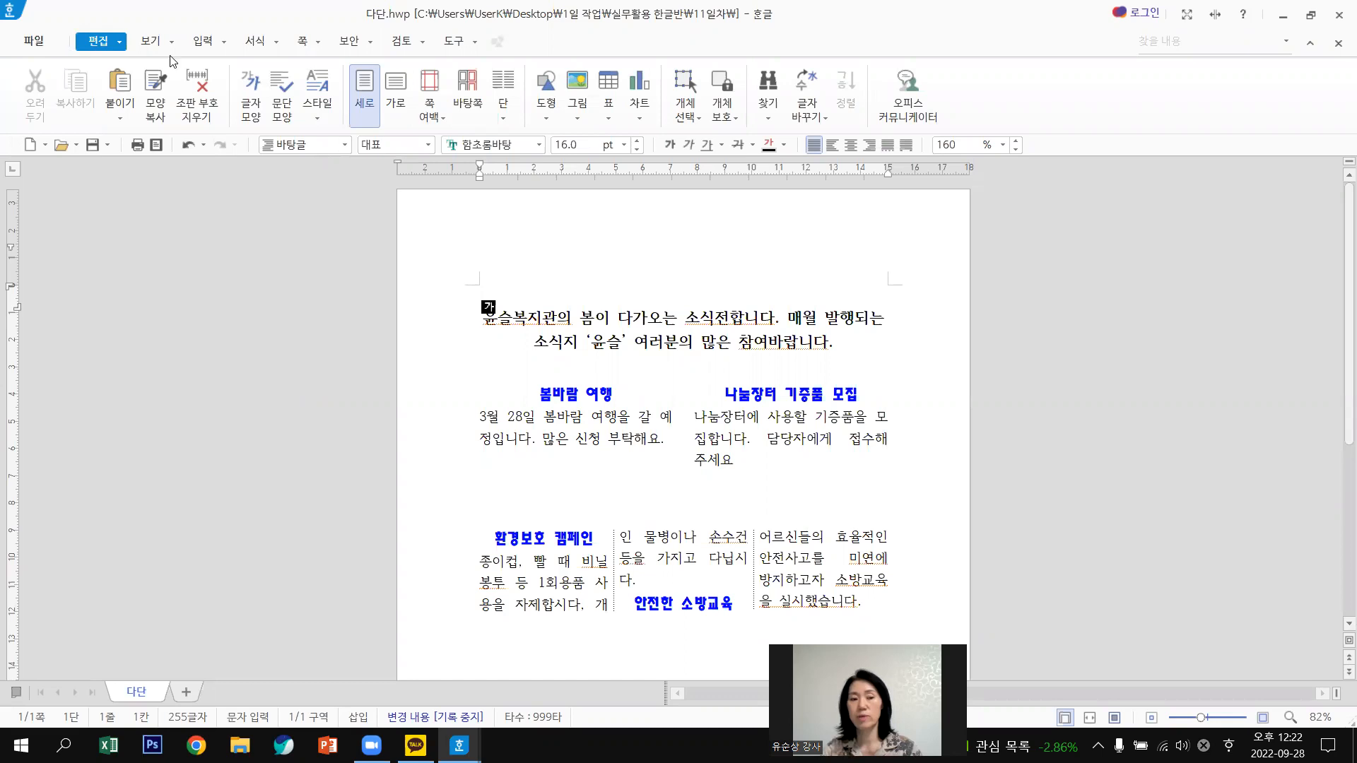
Try a 윤슬 글맵시 from the 입력 tab, browse the shape gallery, then cancel without inserting.
{"action": "left_click", "coordinate": [205, 40]}
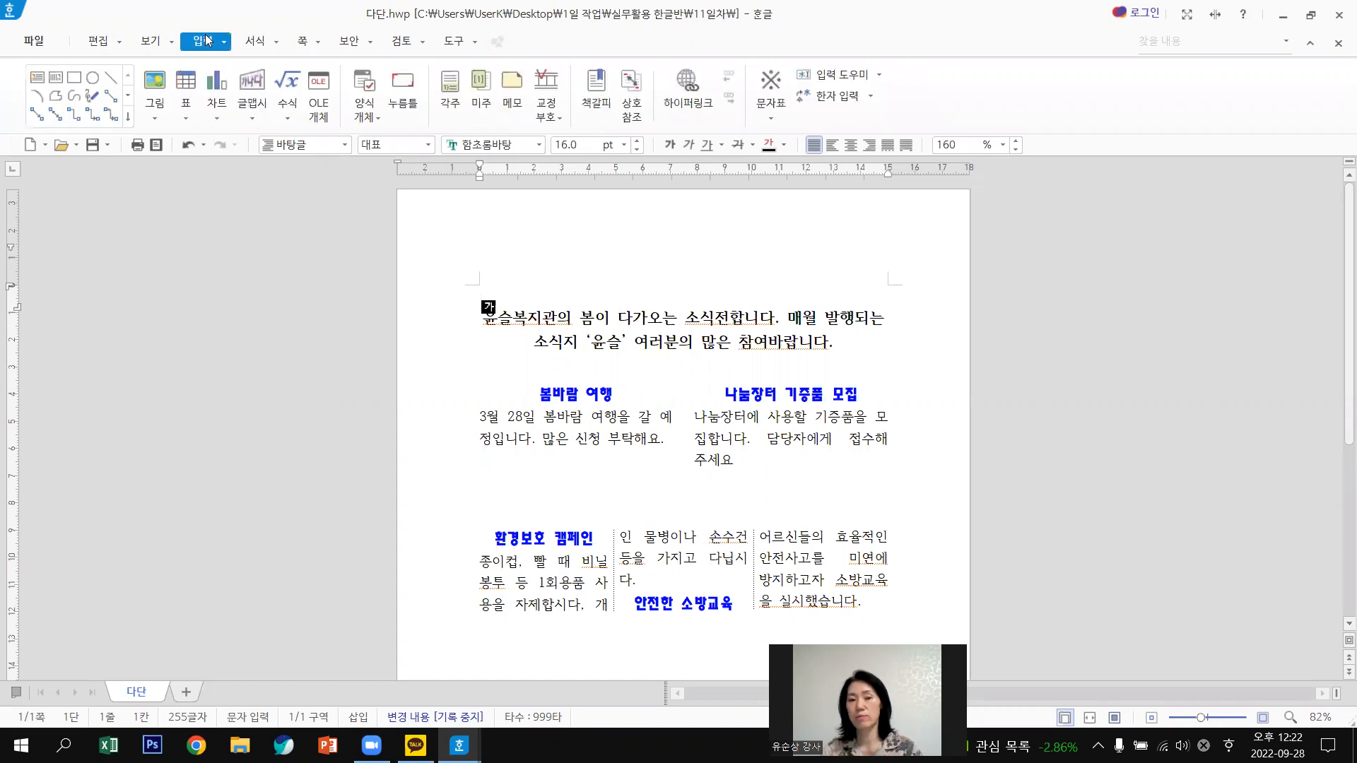
{"action": "left_click", "coordinate": [252, 83]}
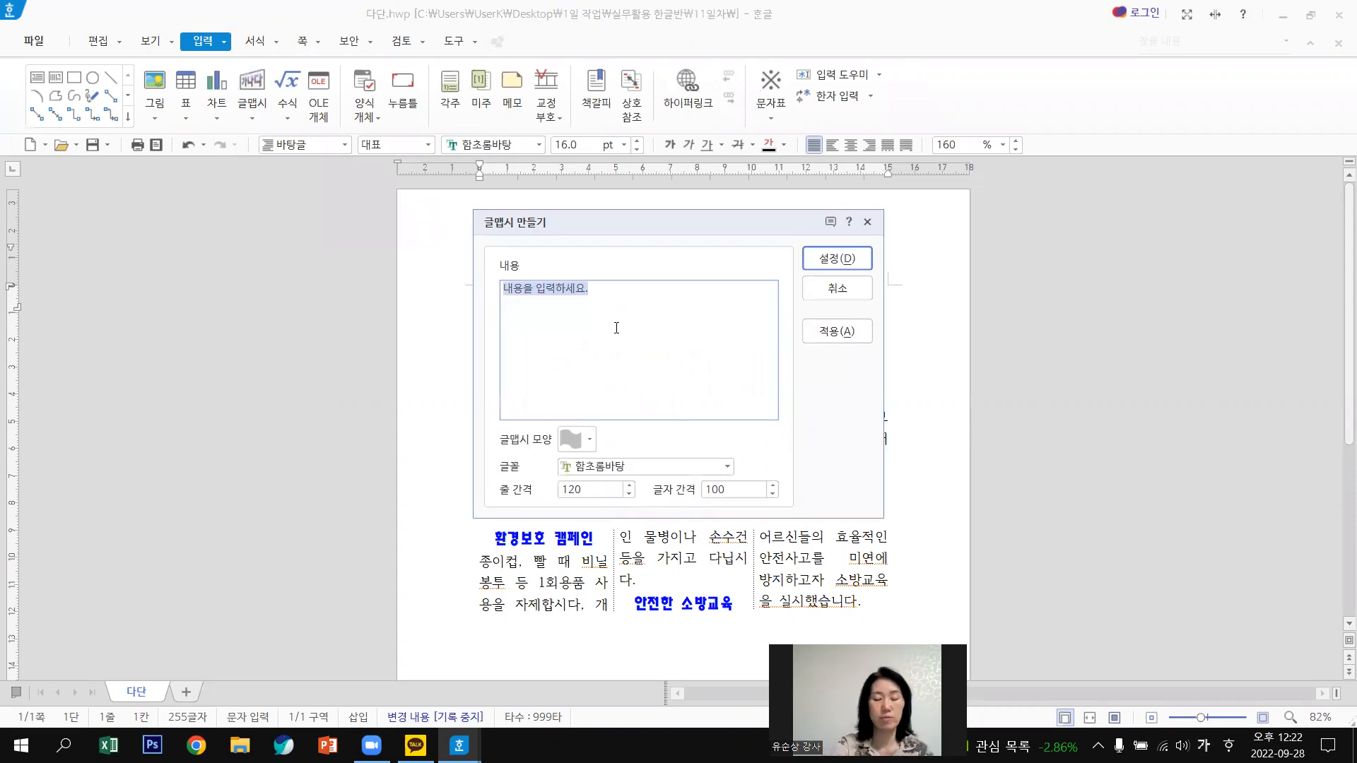
{"action": "type", "text": "유"}
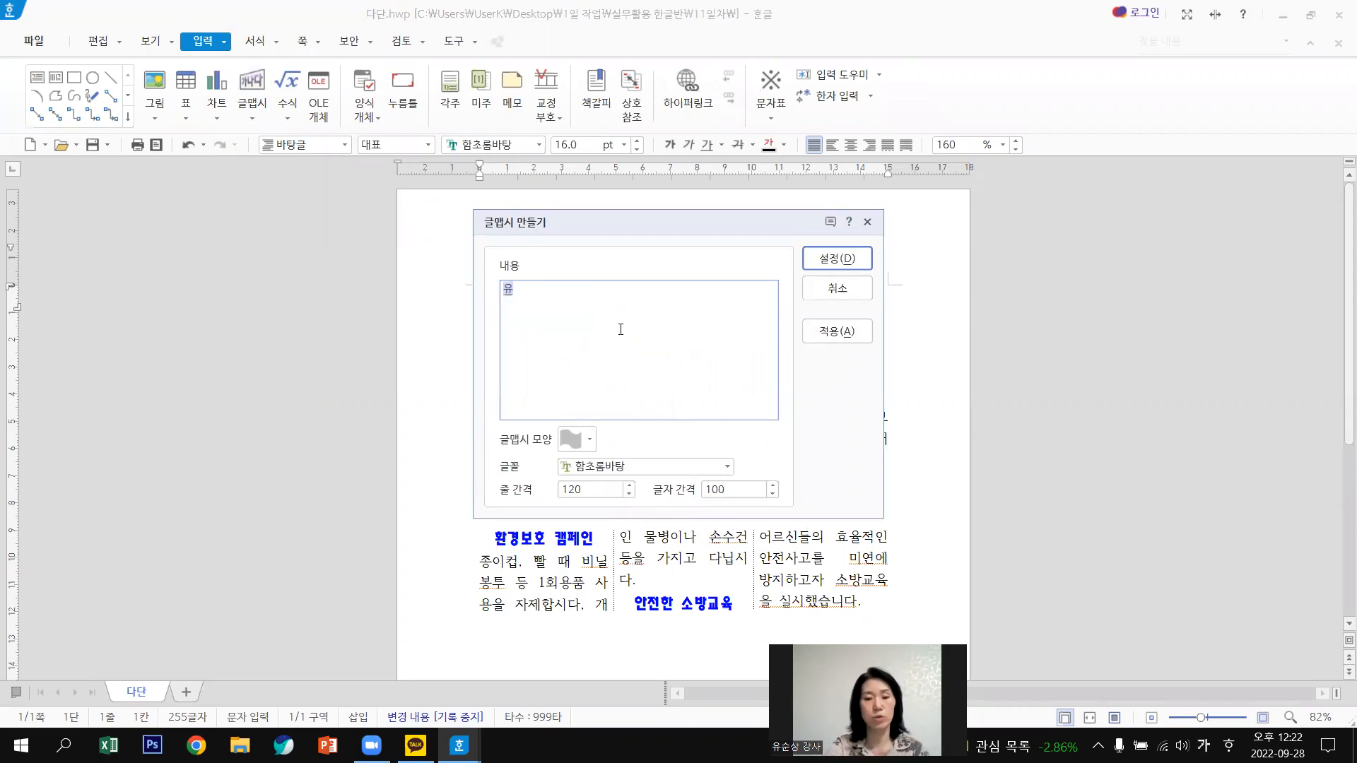
{"action": "type", "text": "슬"}
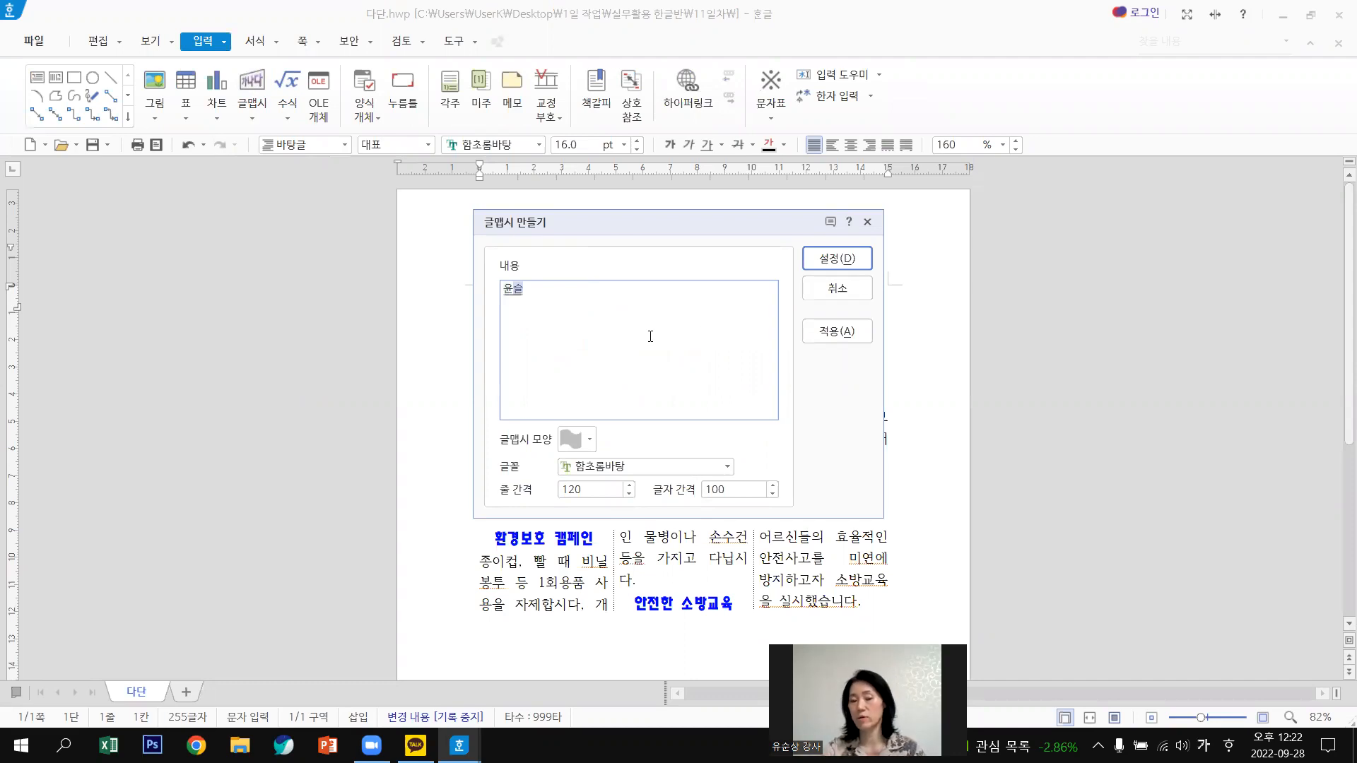
{"action": "left_click", "coordinate": [588, 435]}
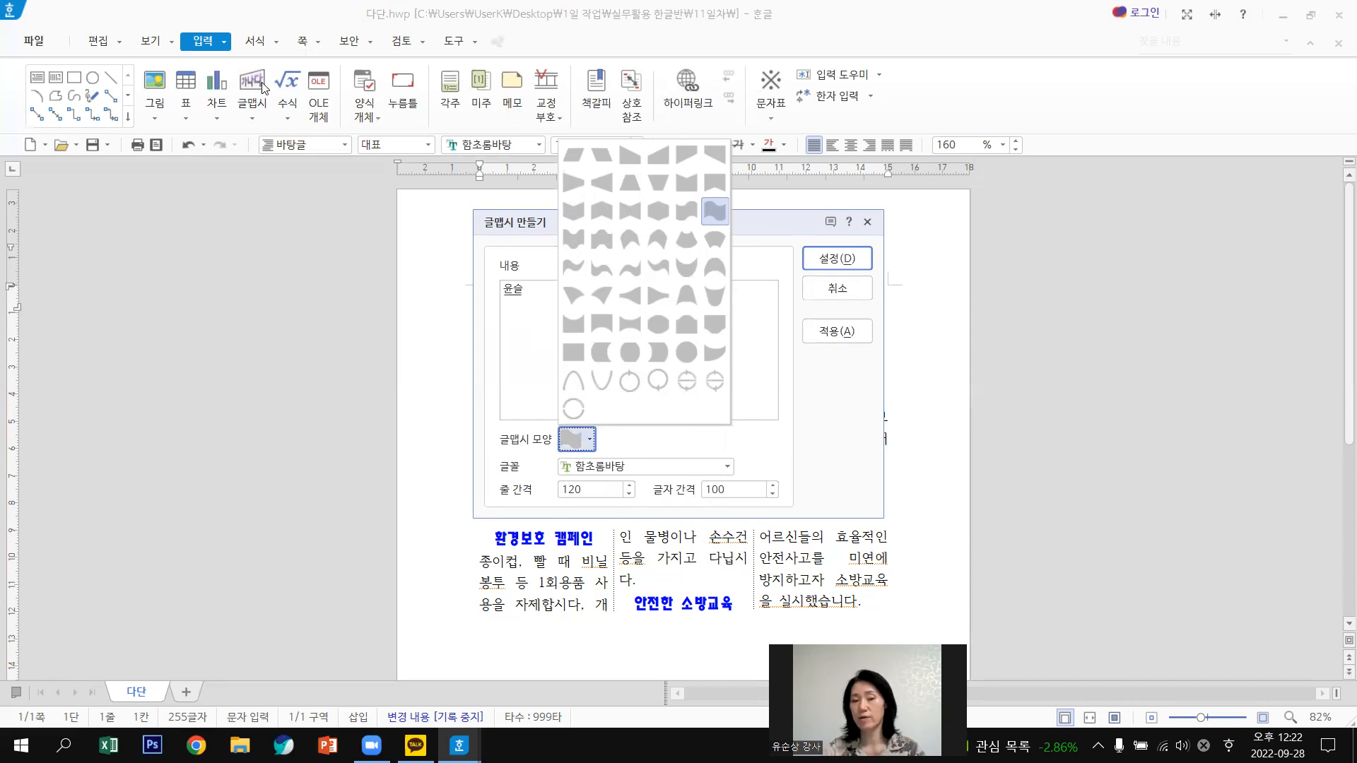
{"action": "left_click", "coordinate": [226, 44]}
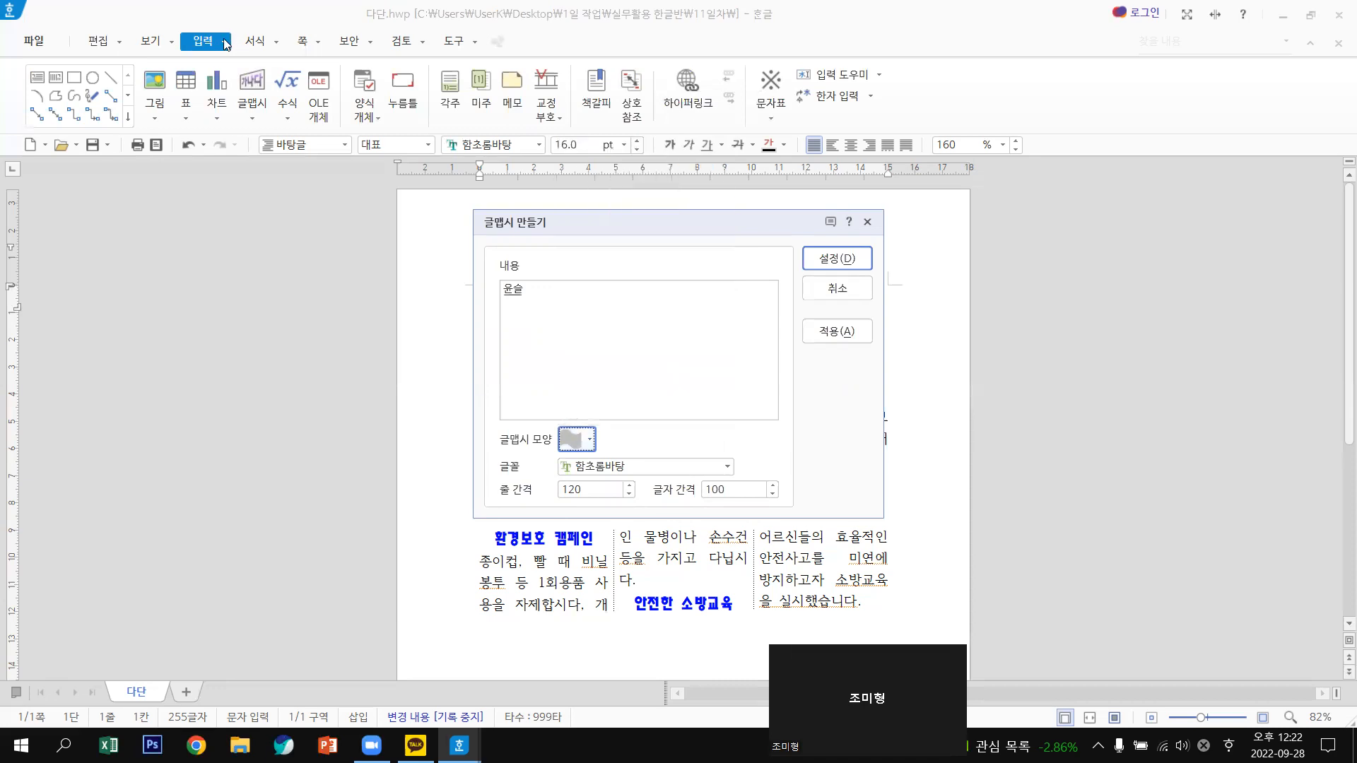
{"action": "left_click", "coordinate": [817, 285]}
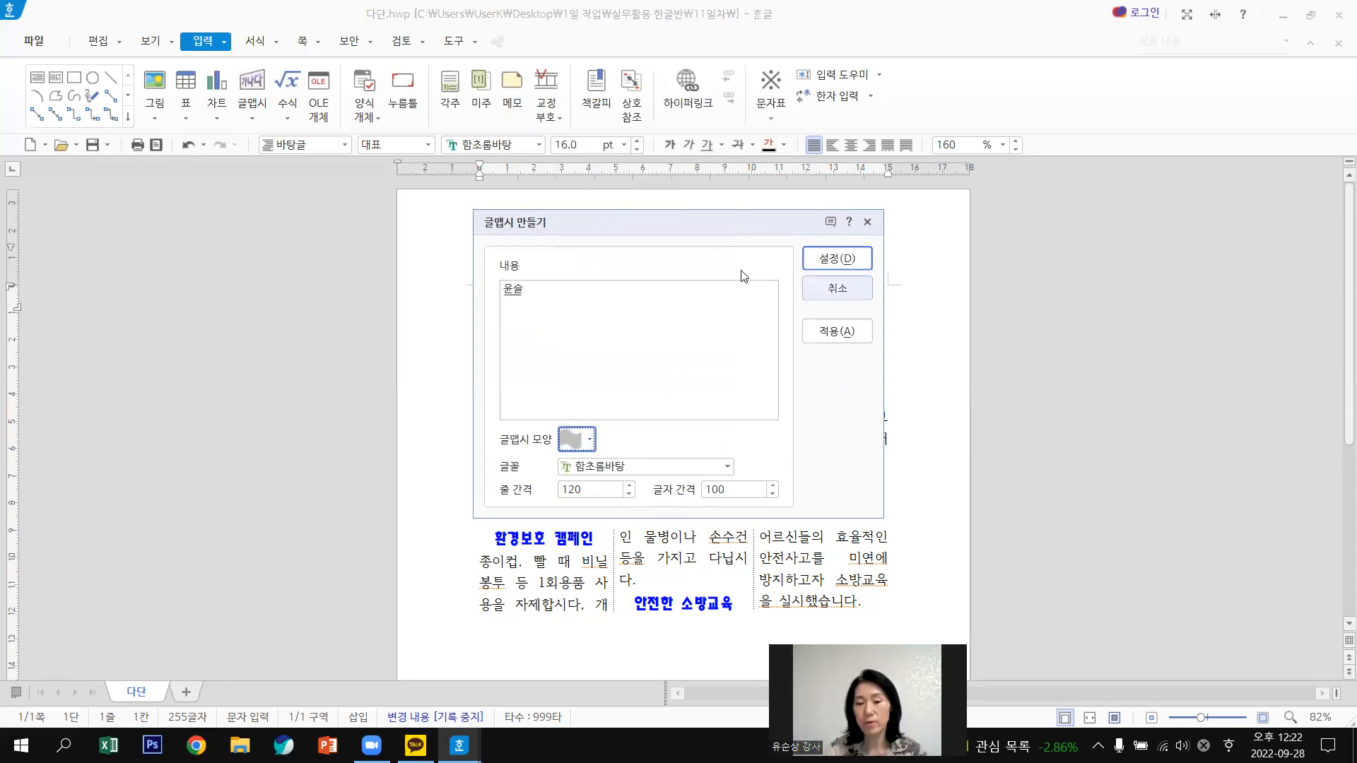
Browse the 입력 command list, then reopen the 글맵시 만들기 dialog.
{"action": "left_click", "coordinate": [225, 42]}
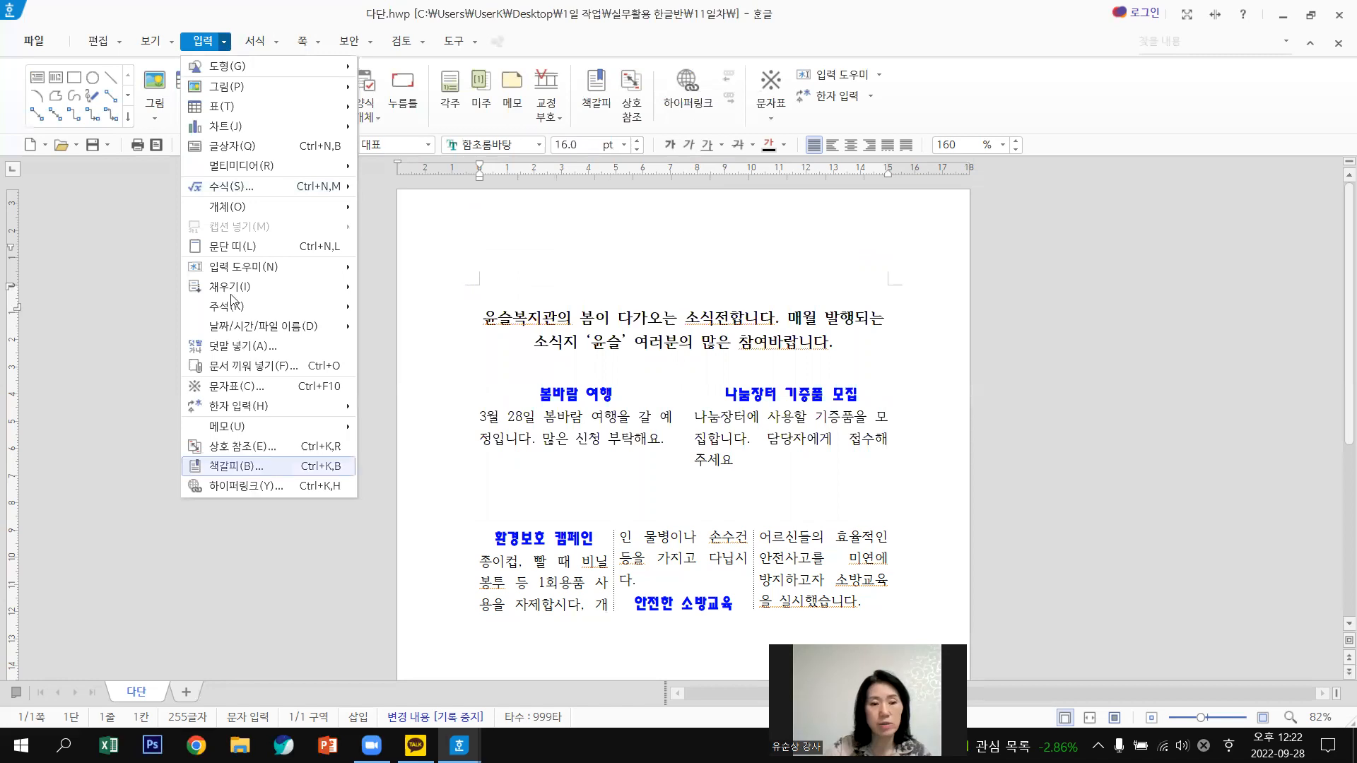
{"action": "left_click", "coordinate": [203, 44]}
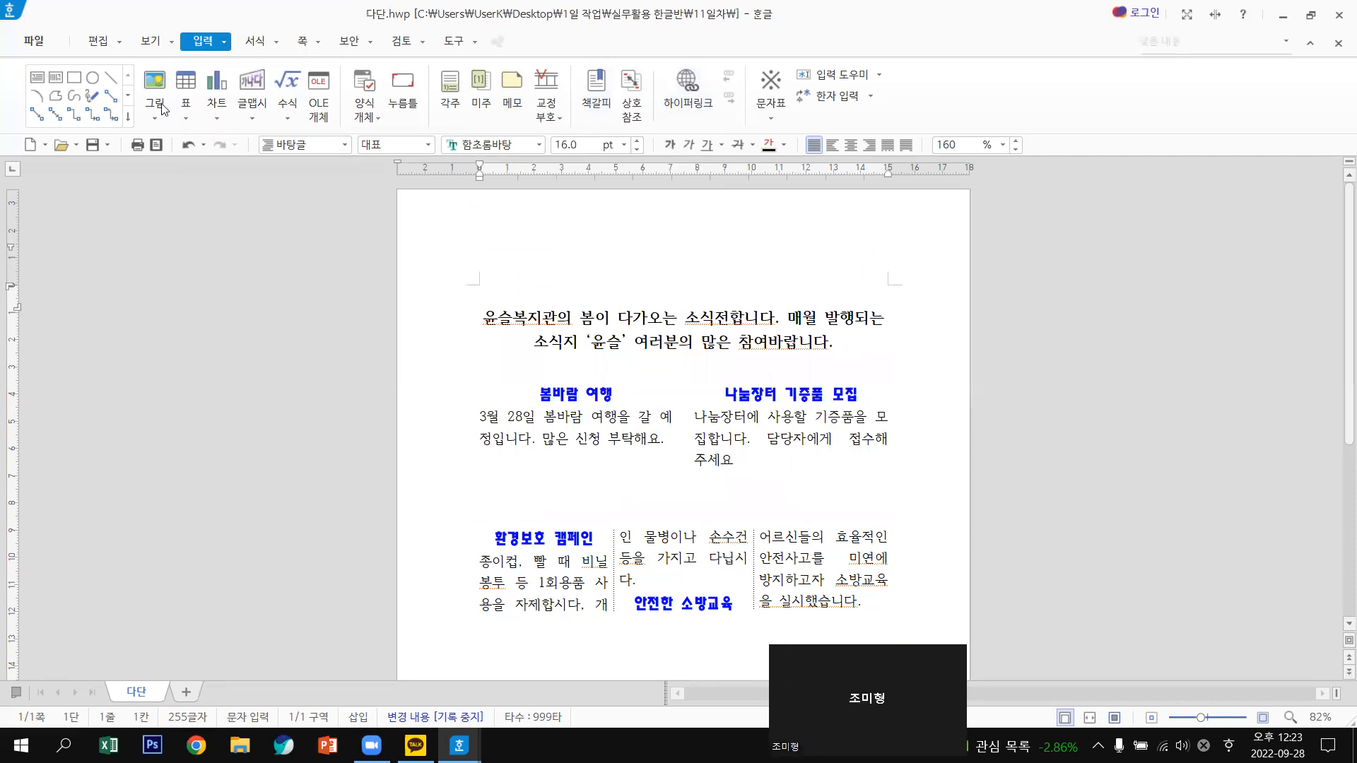
{"action": "left_click", "coordinate": [252, 83]}
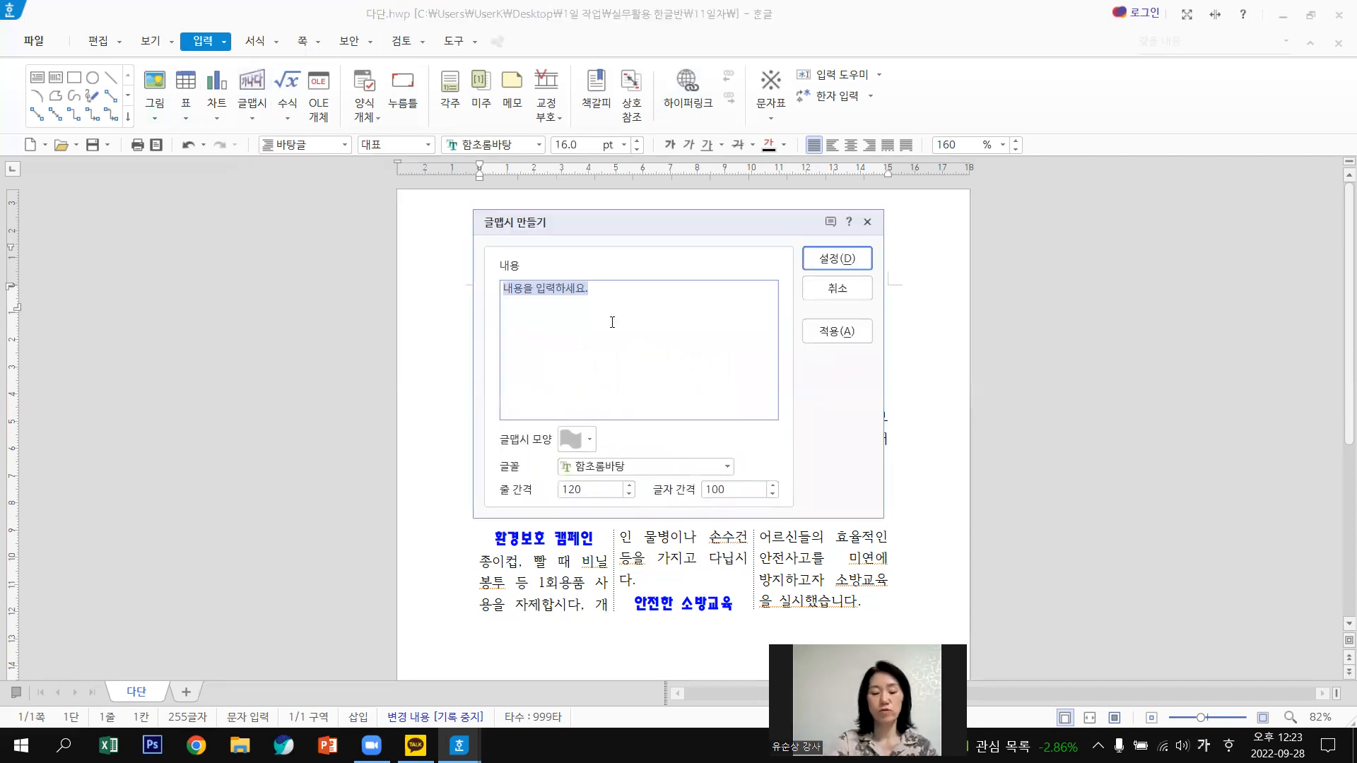
Create a 윤슬 WordArt in the 직사각형 shape with the HY강B font.
{"action": "type", "text": "유ㄴ슬"}
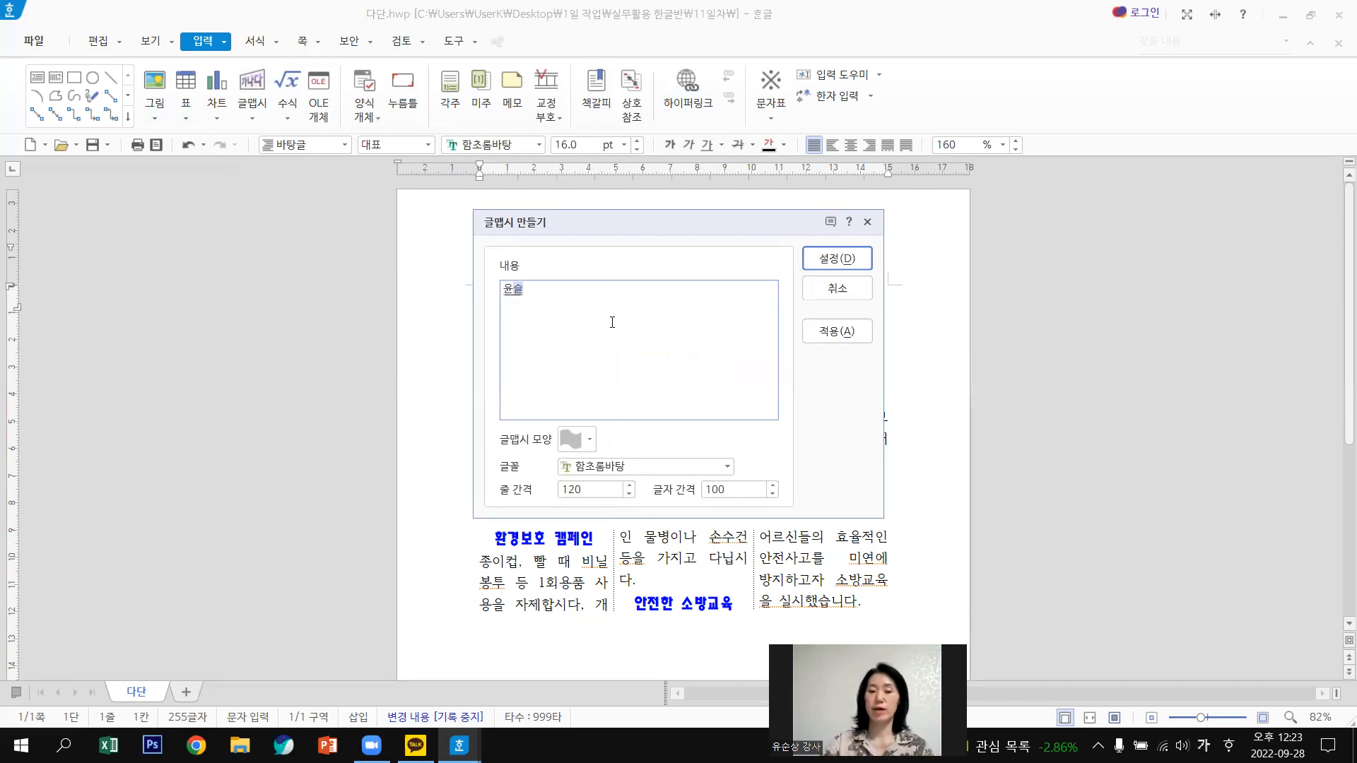
{"action": "left_click", "coordinate": [589, 443]}
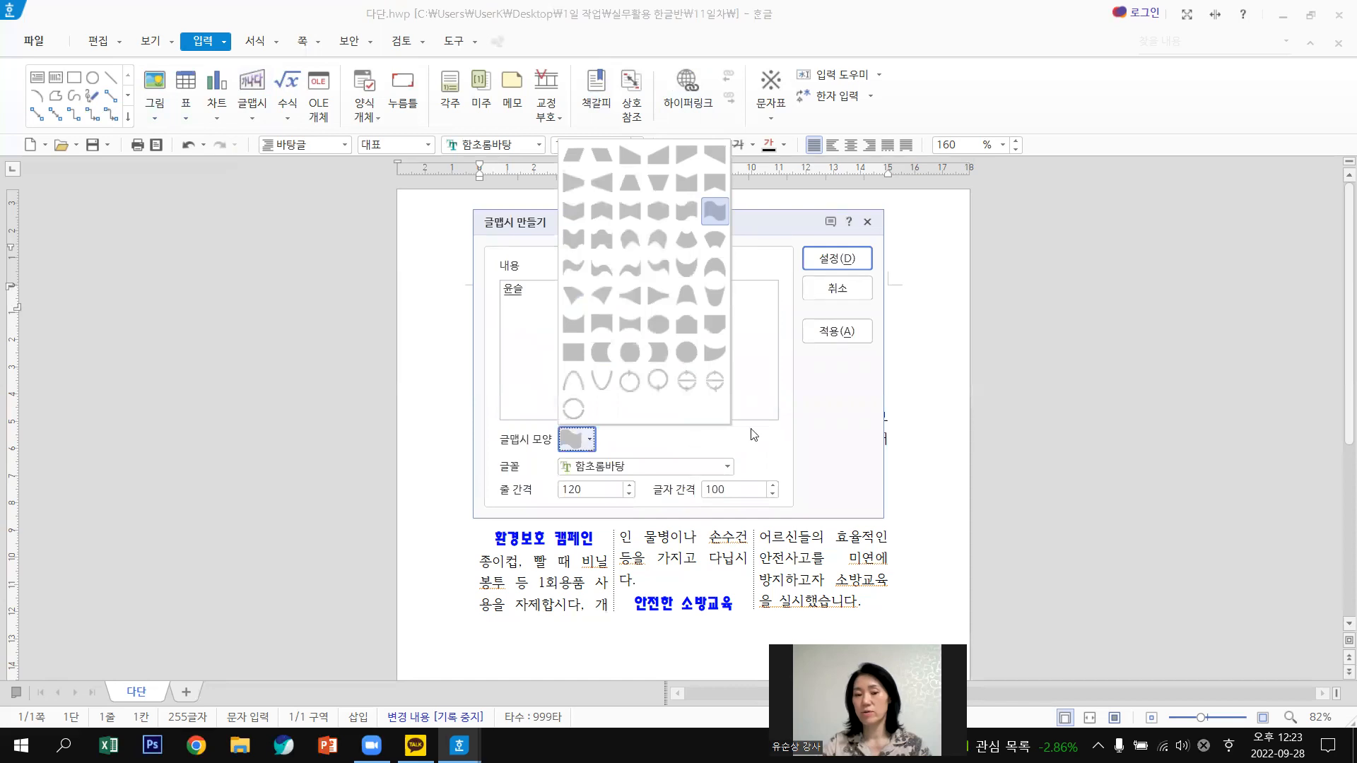
{"action": "left_click", "coordinate": [572, 355]}
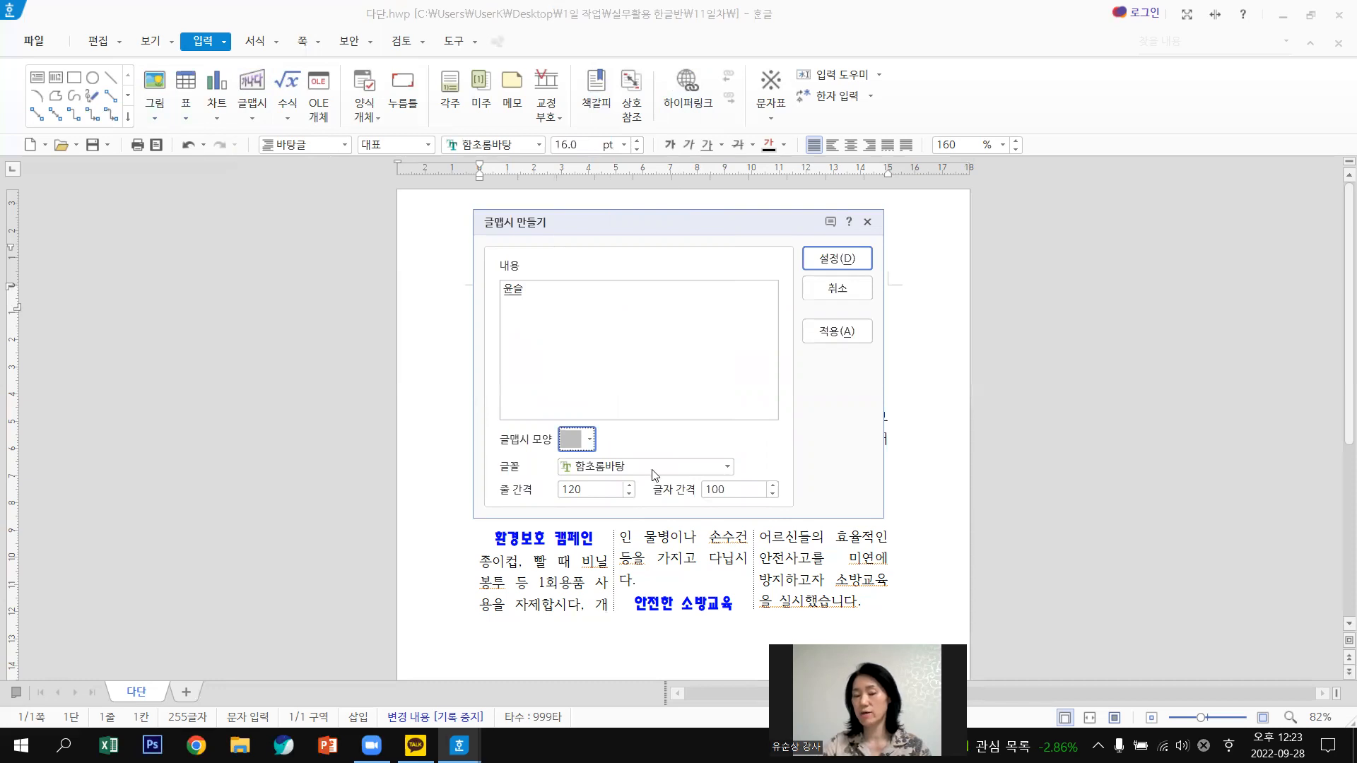
{"action": "left_click", "coordinate": [725, 469]}
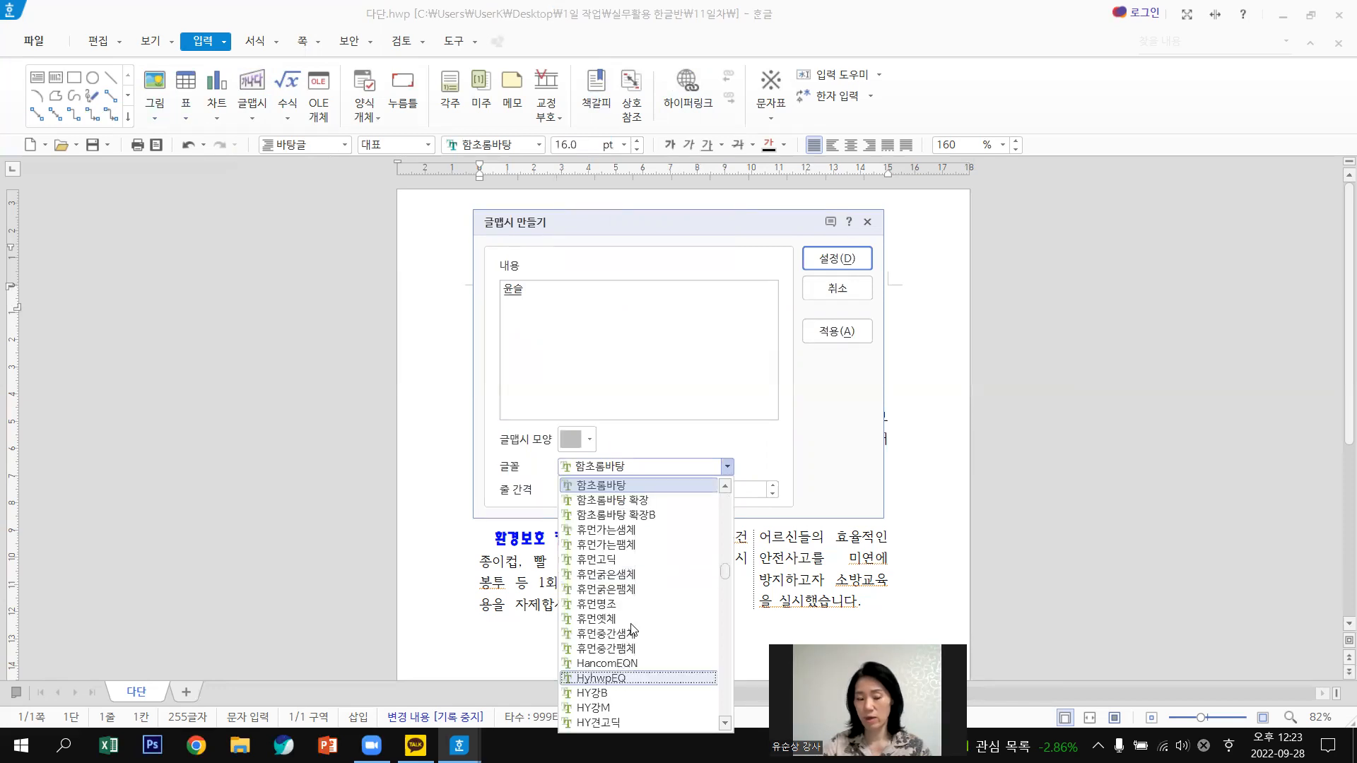
{"action": "scroll", "coordinate": [631, 629], "scroll_direction": "down", "scroll_amount": 3}
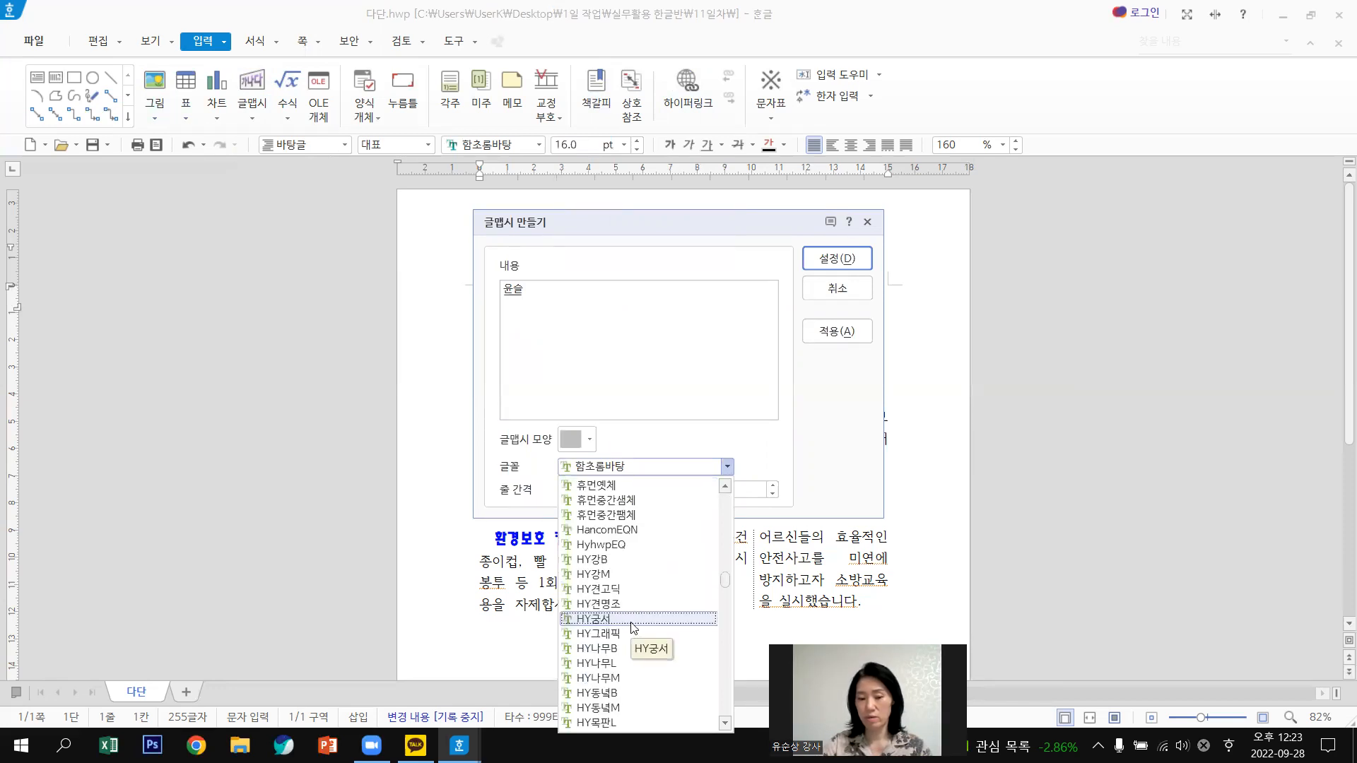
{"action": "left_click", "coordinate": [597, 560]}
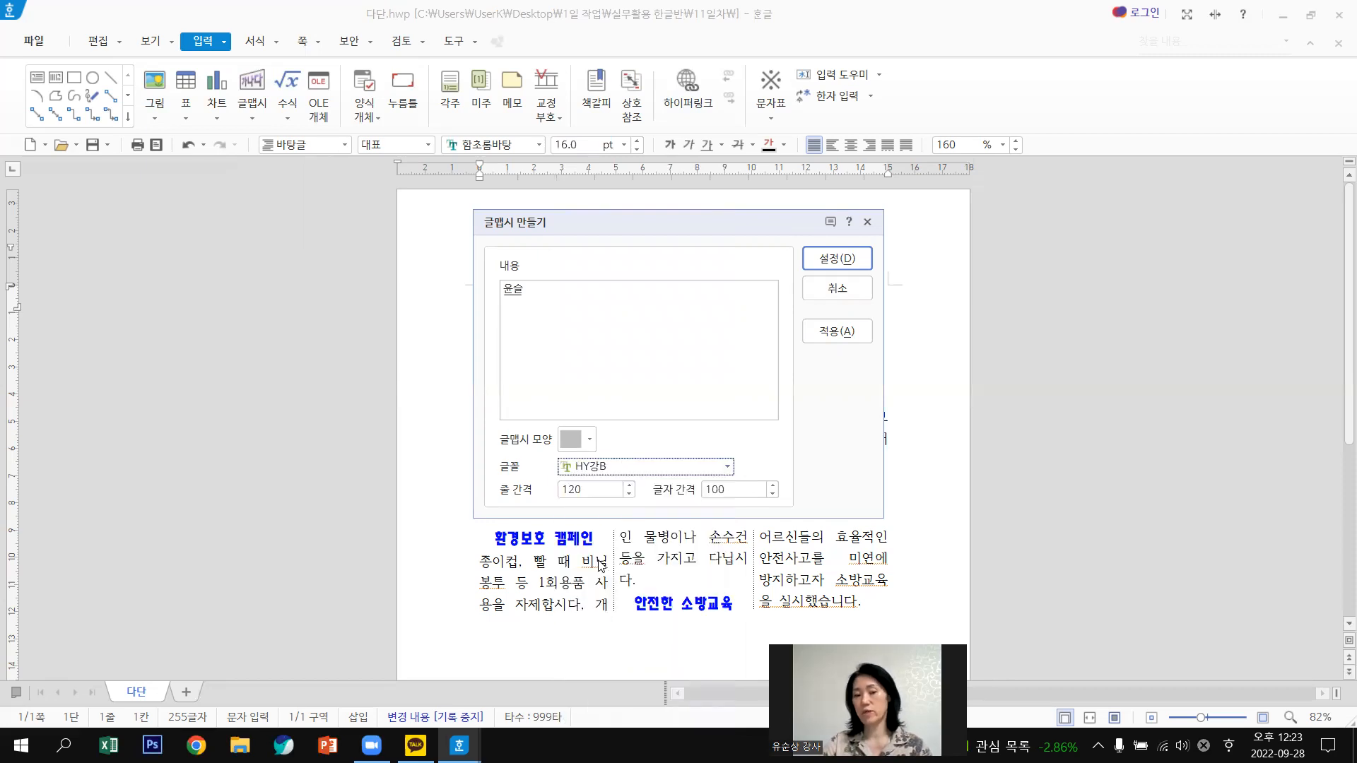
{"action": "left_click", "coordinate": [839, 260]}
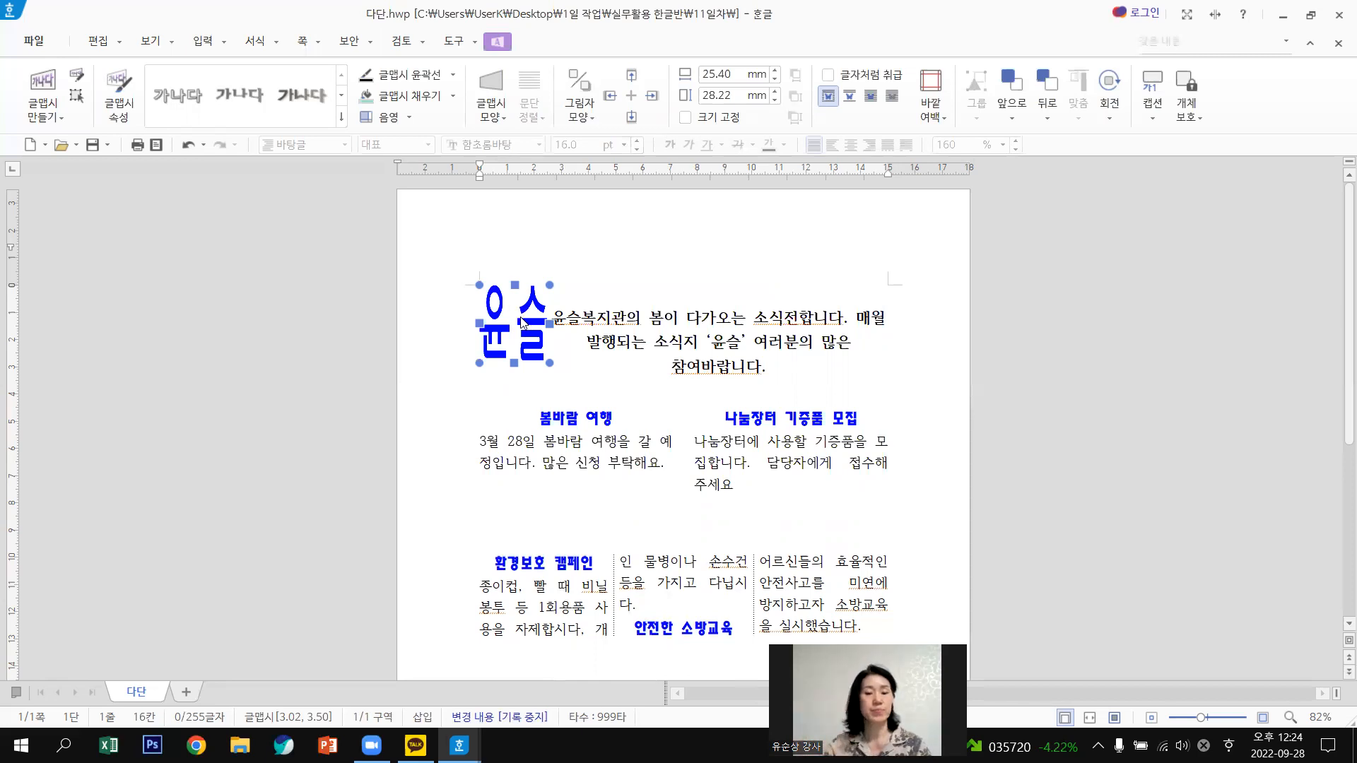
Open the 윤슬 WordArt's 개체 속성 and keep 어울림 text wrapping.
{"action": "double_click", "coordinate": [523, 321]}
{"action": "left_click", "coordinate": [522, 320]}
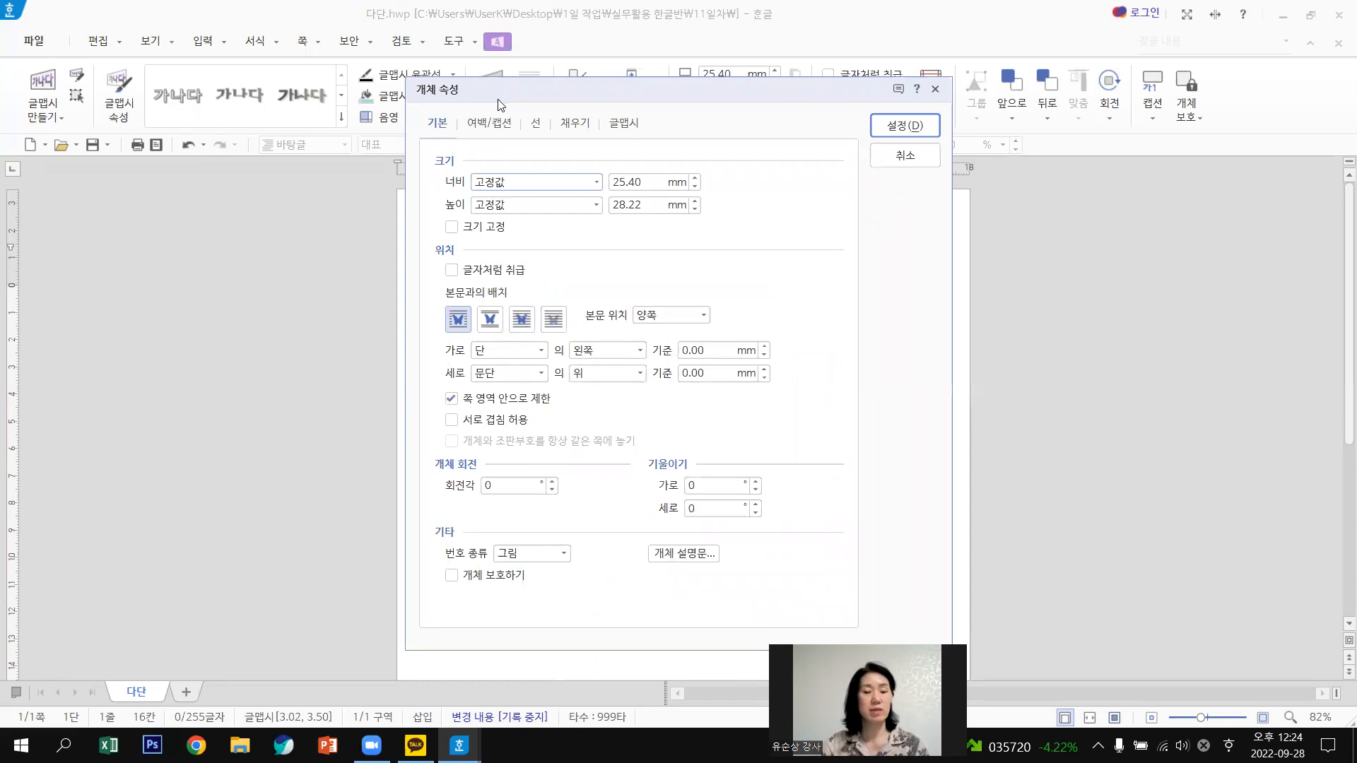
{"action": "left_click_drag", "start_coordinate": [497, 105], "coordinate": [738, 134]}
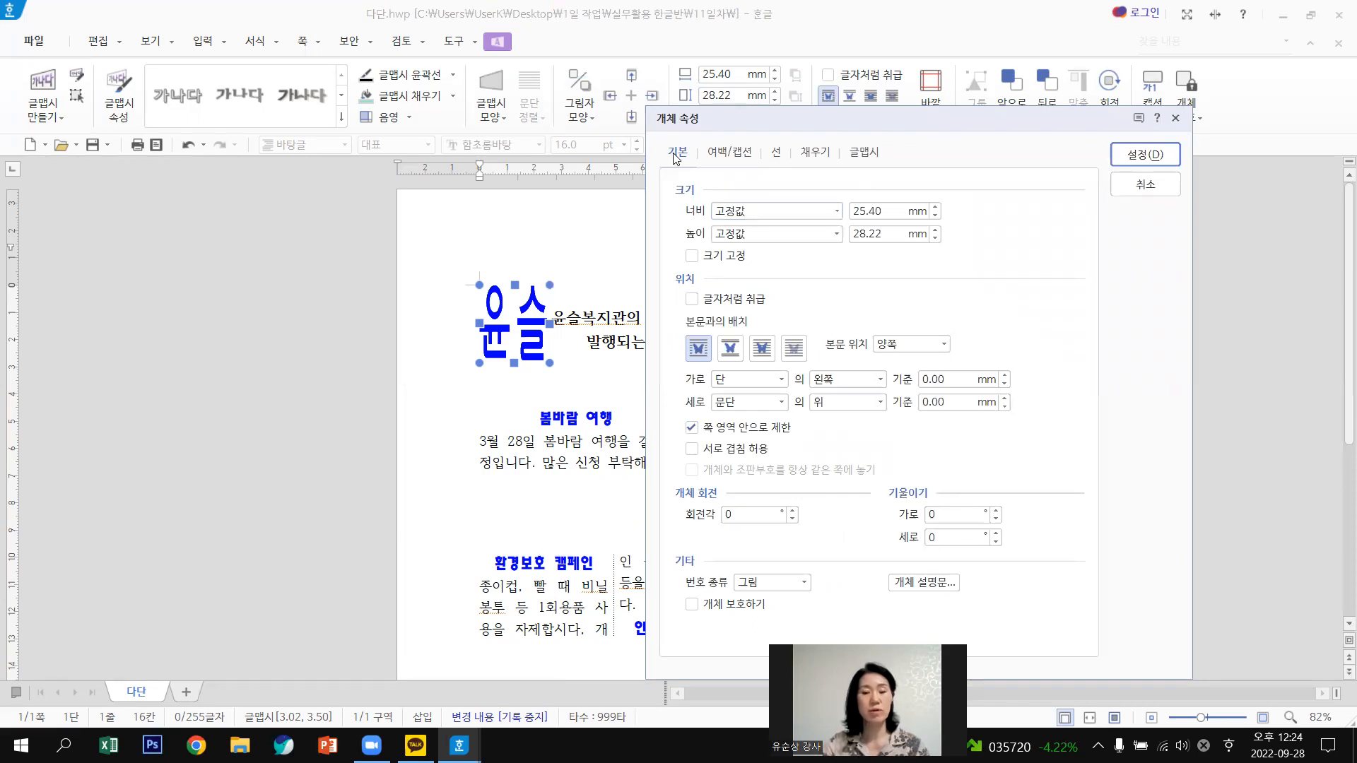
{"action": "left_click", "coordinate": [694, 352]}
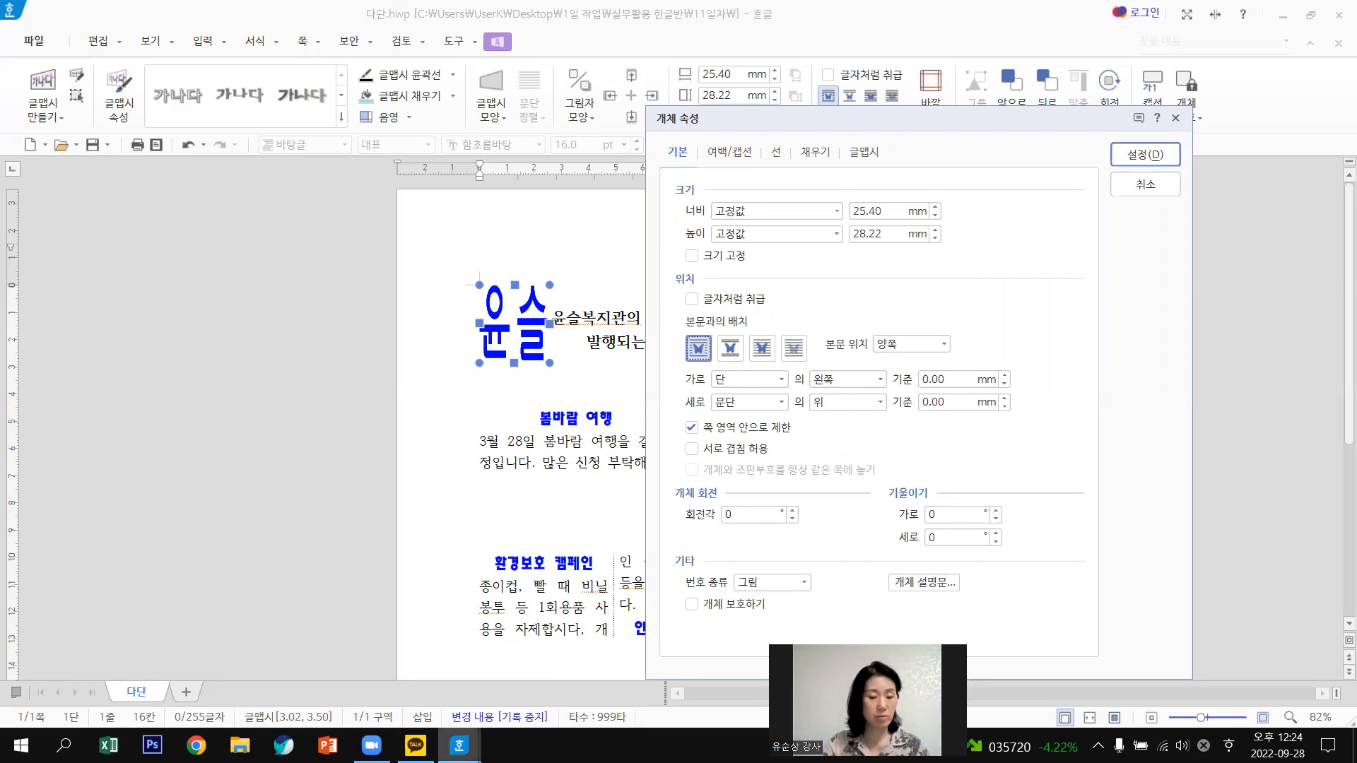
Minimize the 다단.hwp window from the taskbar to reveal the finished sample.
{"action": "mouse_move", "coordinate": [460, 746]}
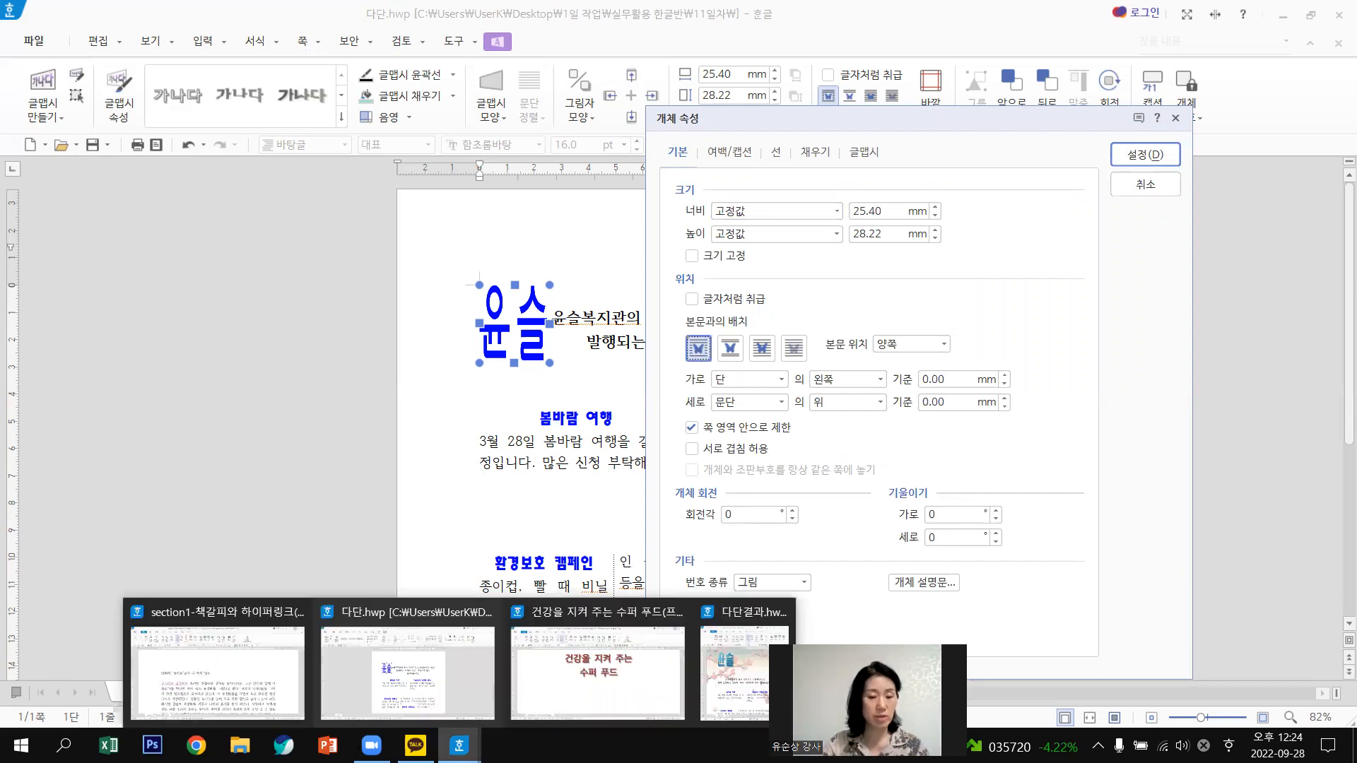
{"action": "left_click", "coordinate": [420, 657]}
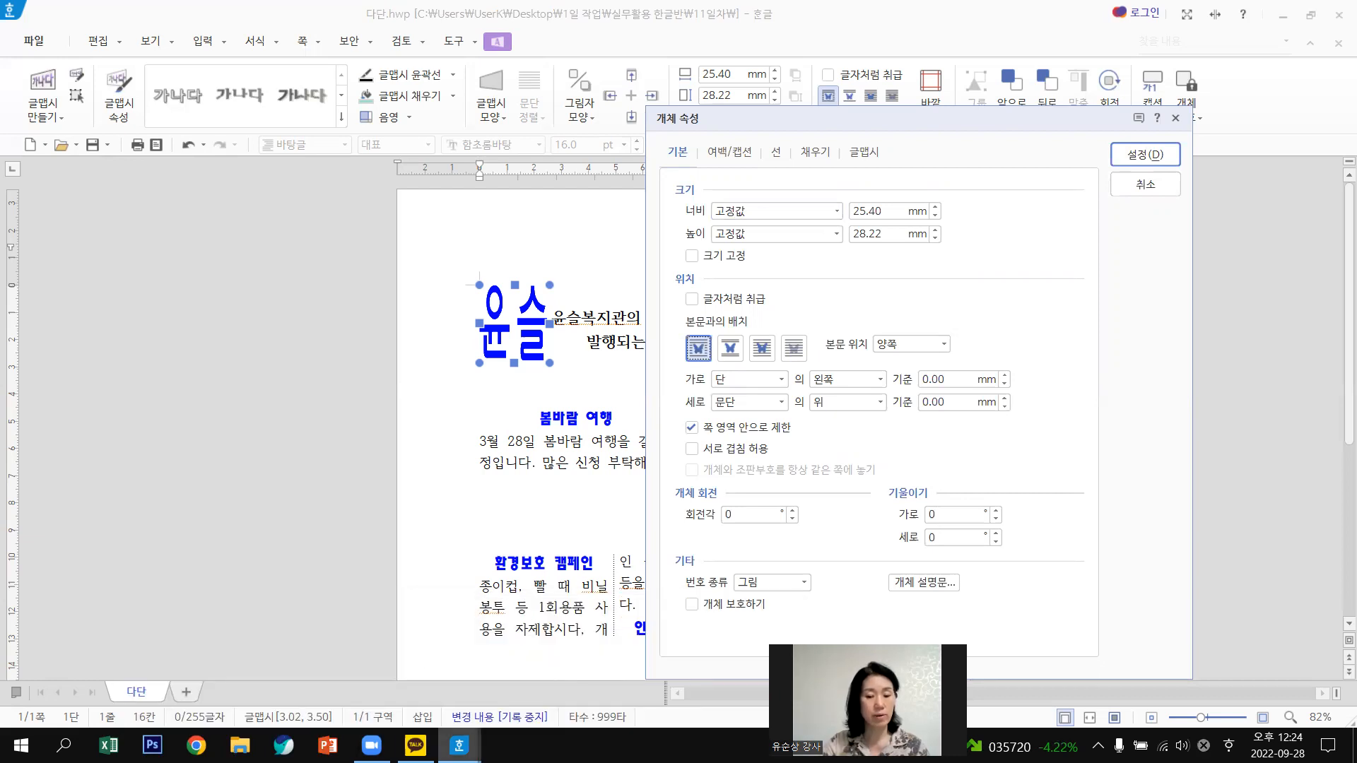
{"action": "mouse_move", "coordinate": [459, 746]}
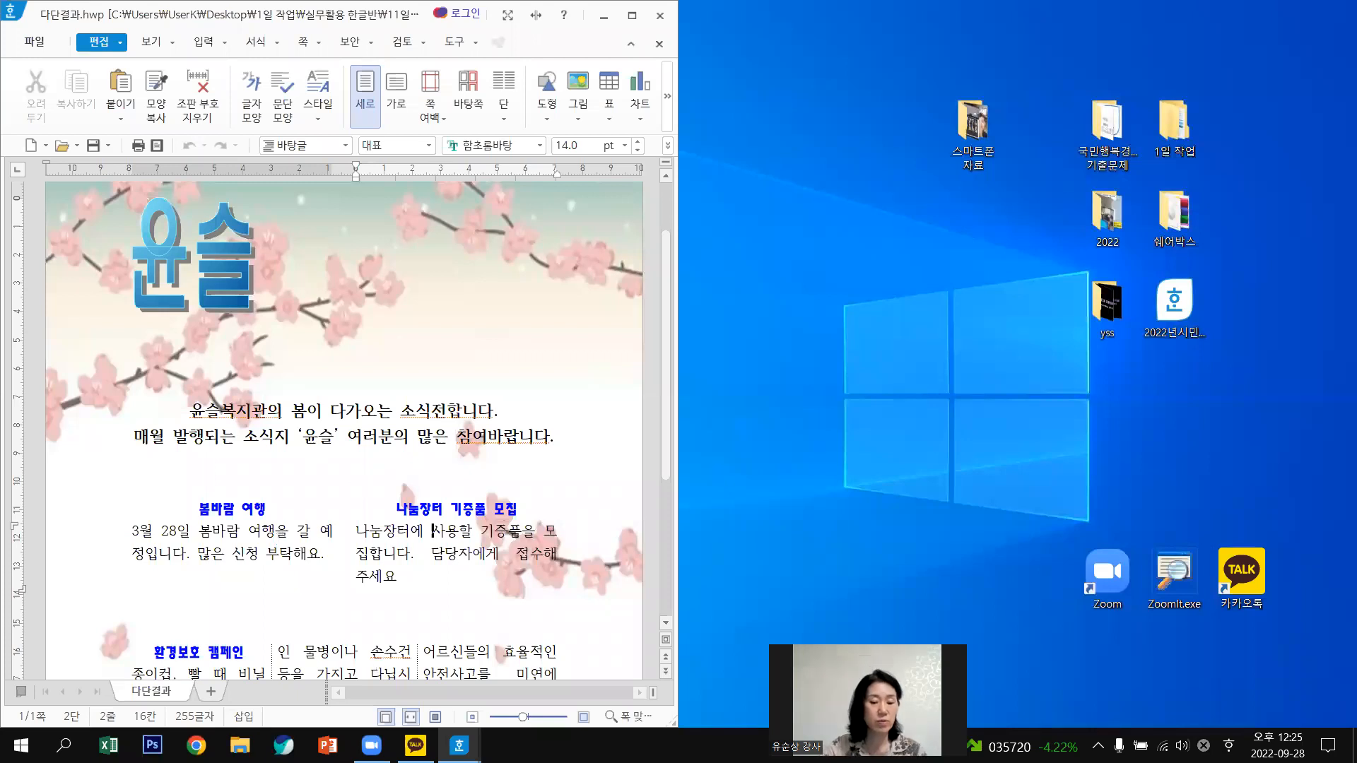
Glance at the 다단결과 sample, then bring 다단.hwp back to the front, snapped into place.
{"action": "mouse_move", "coordinate": [460, 746]}
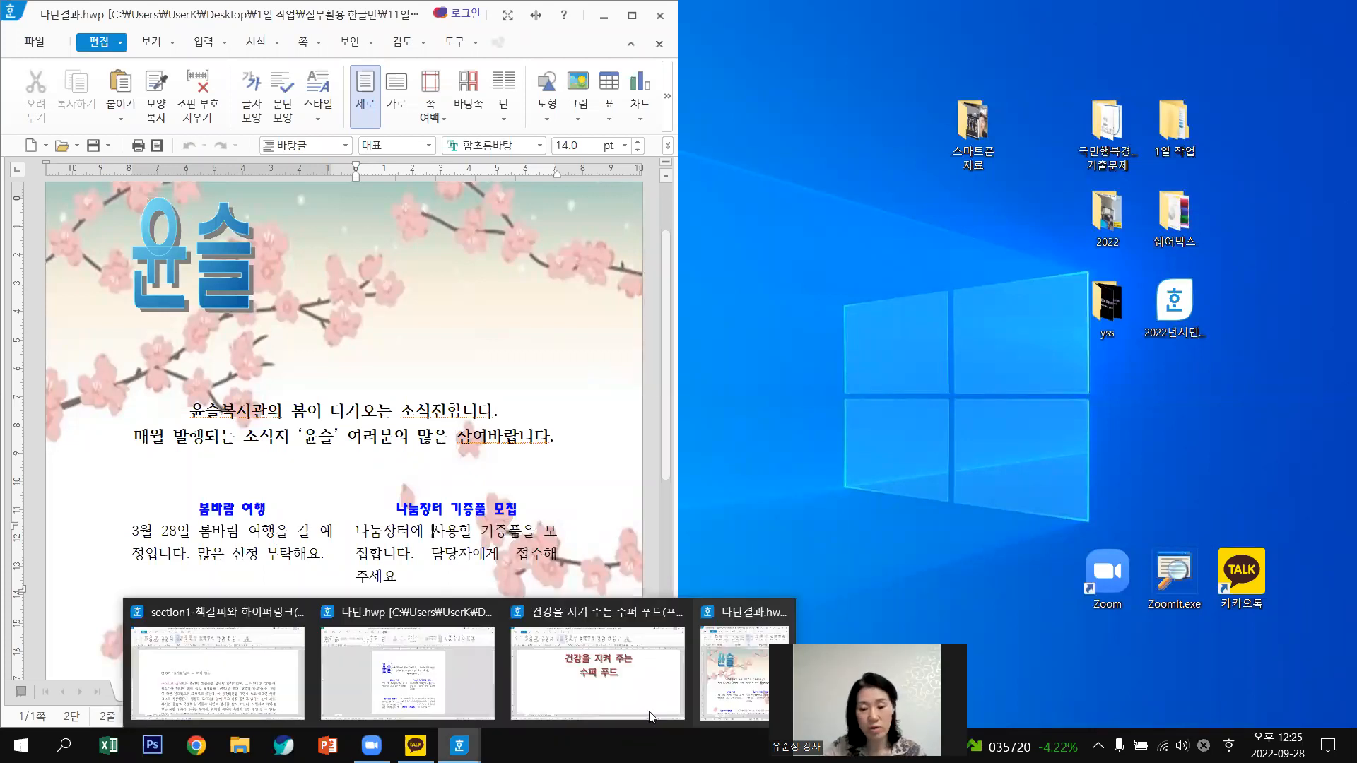
{"action": "left_click", "coordinate": [709, 663]}
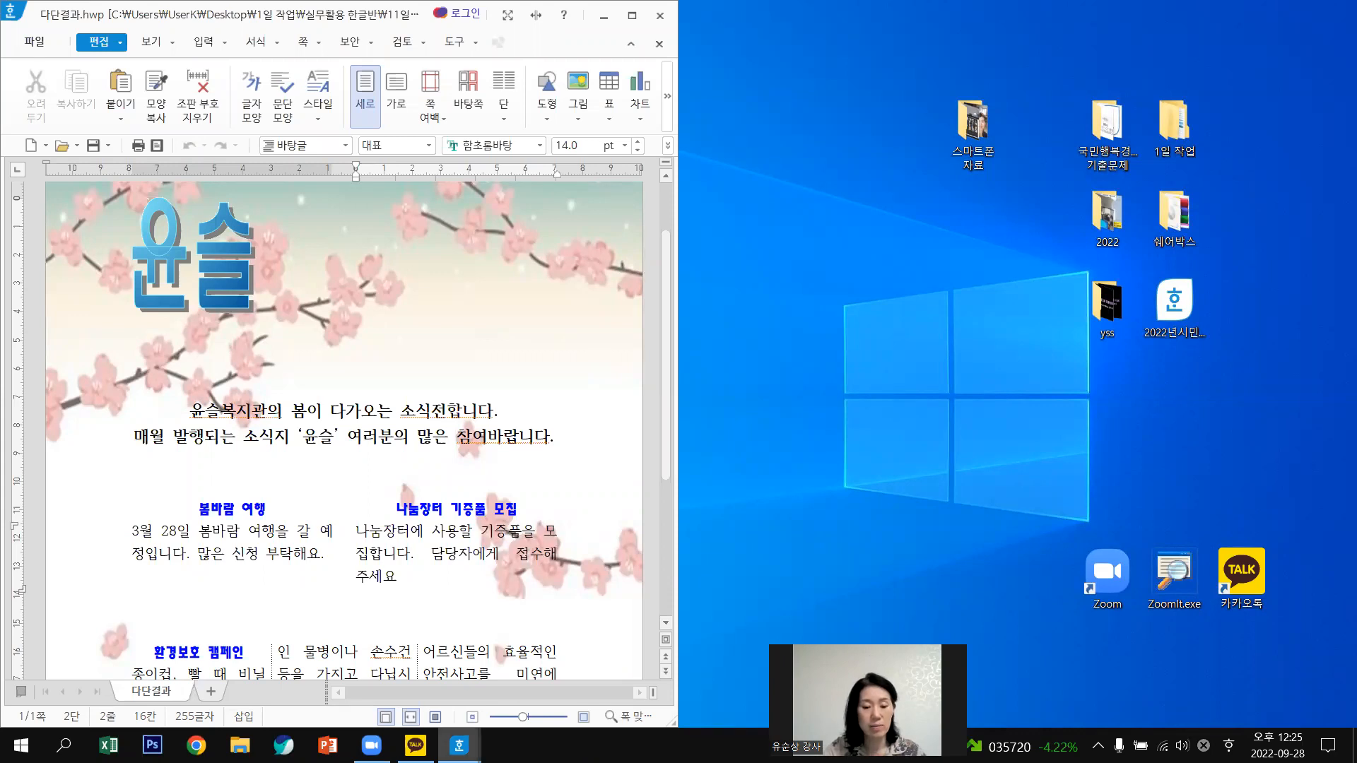
{"action": "mouse_move", "coordinate": [459, 745]}
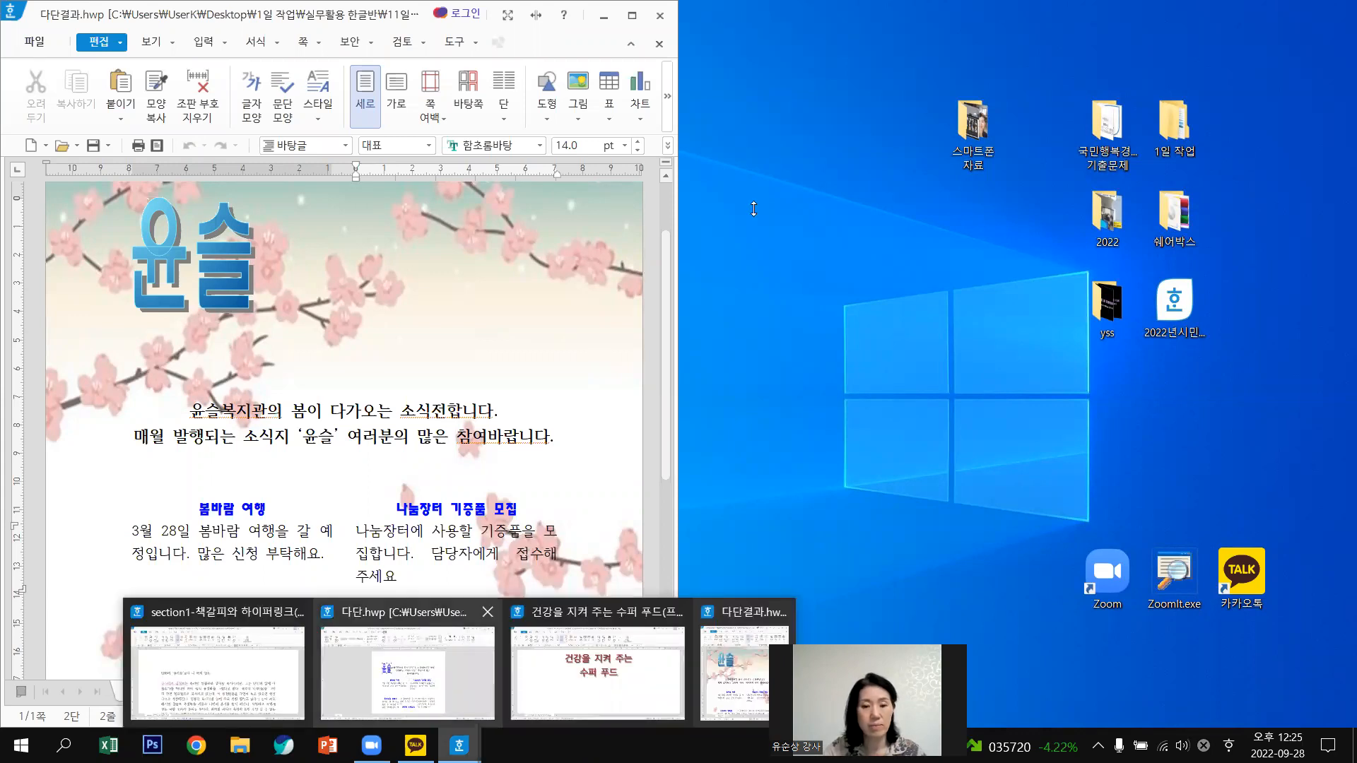
{"action": "left_click", "coordinate": [410, 678]}
{"action": "key", "text": "super+Right"}
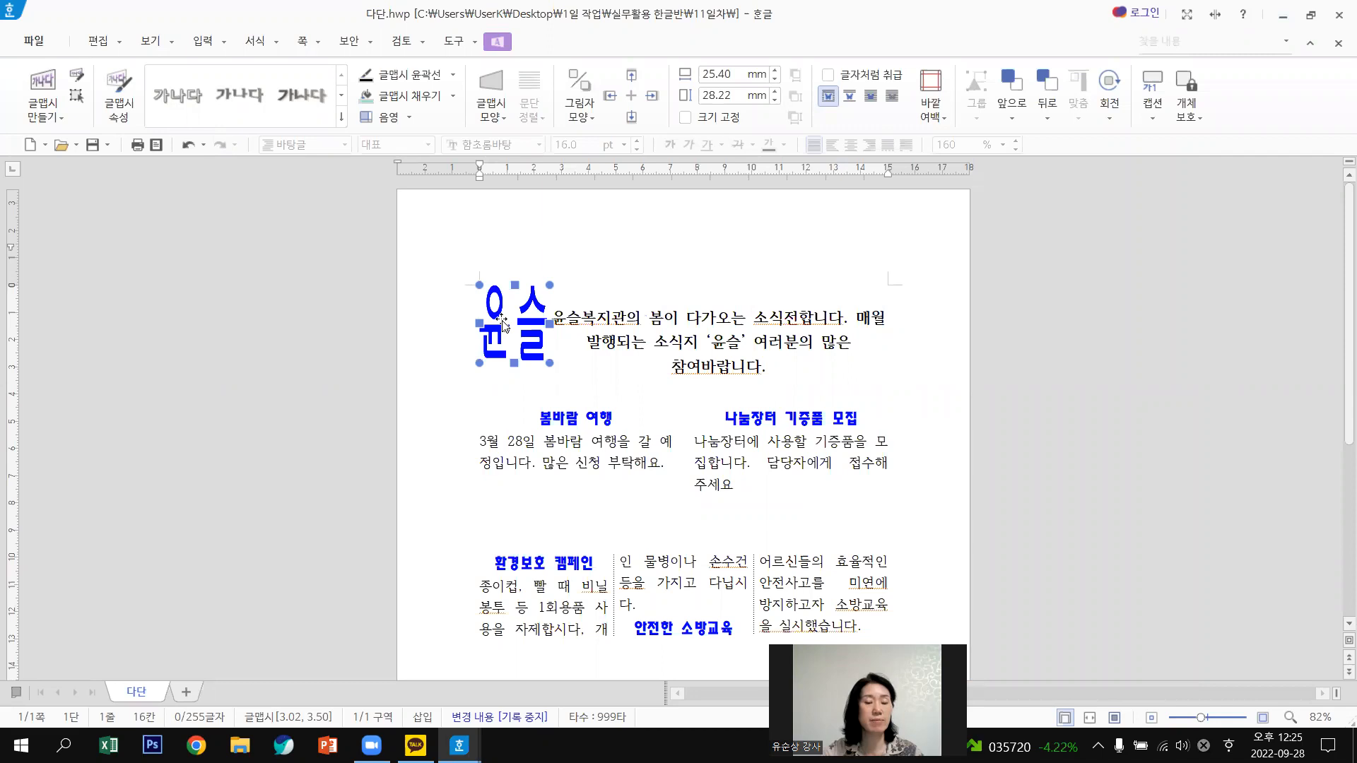
Set the 윤슬 WordArt to 자리 차지 in 개체 속성 and show its 채우기 settings.
{"action": "double_click", "coordinate": [502, 320]}
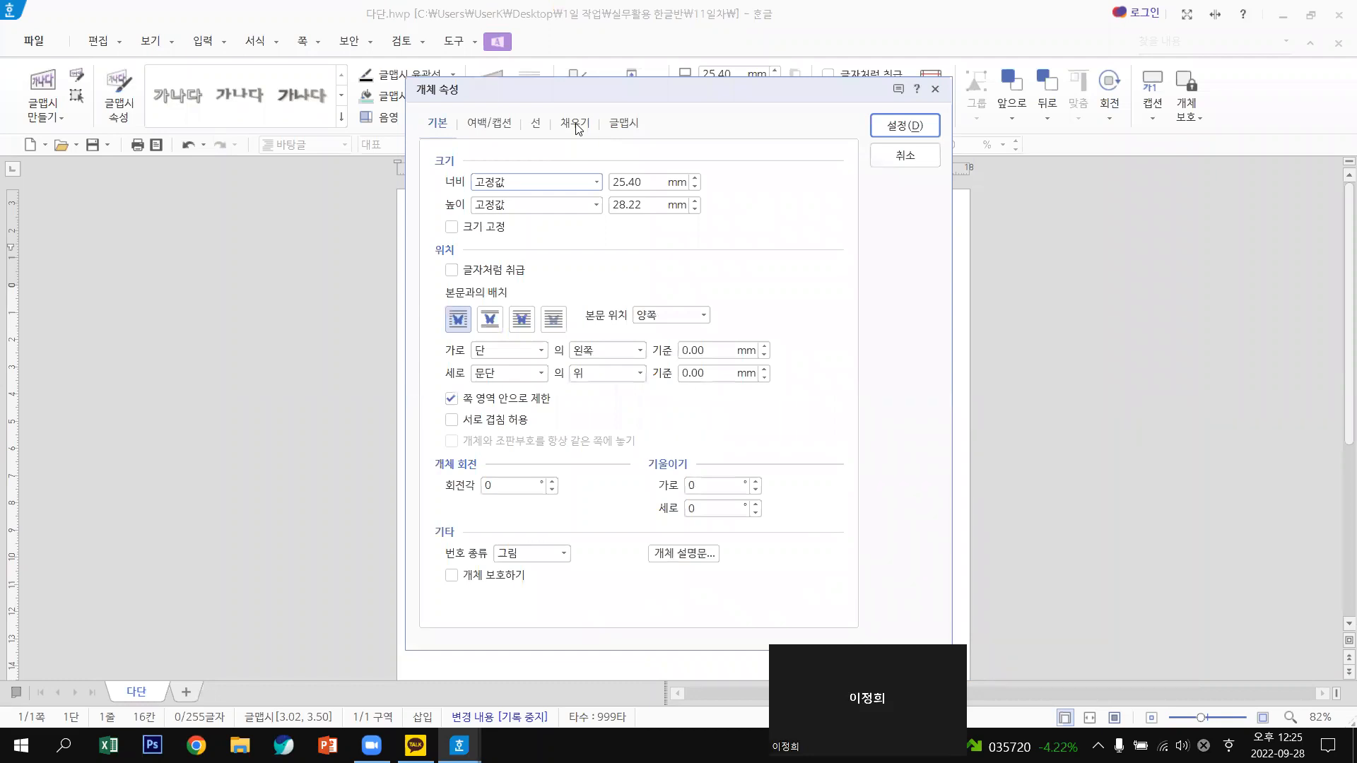
{"action": "left_click", "coordinate": [490, 322]}
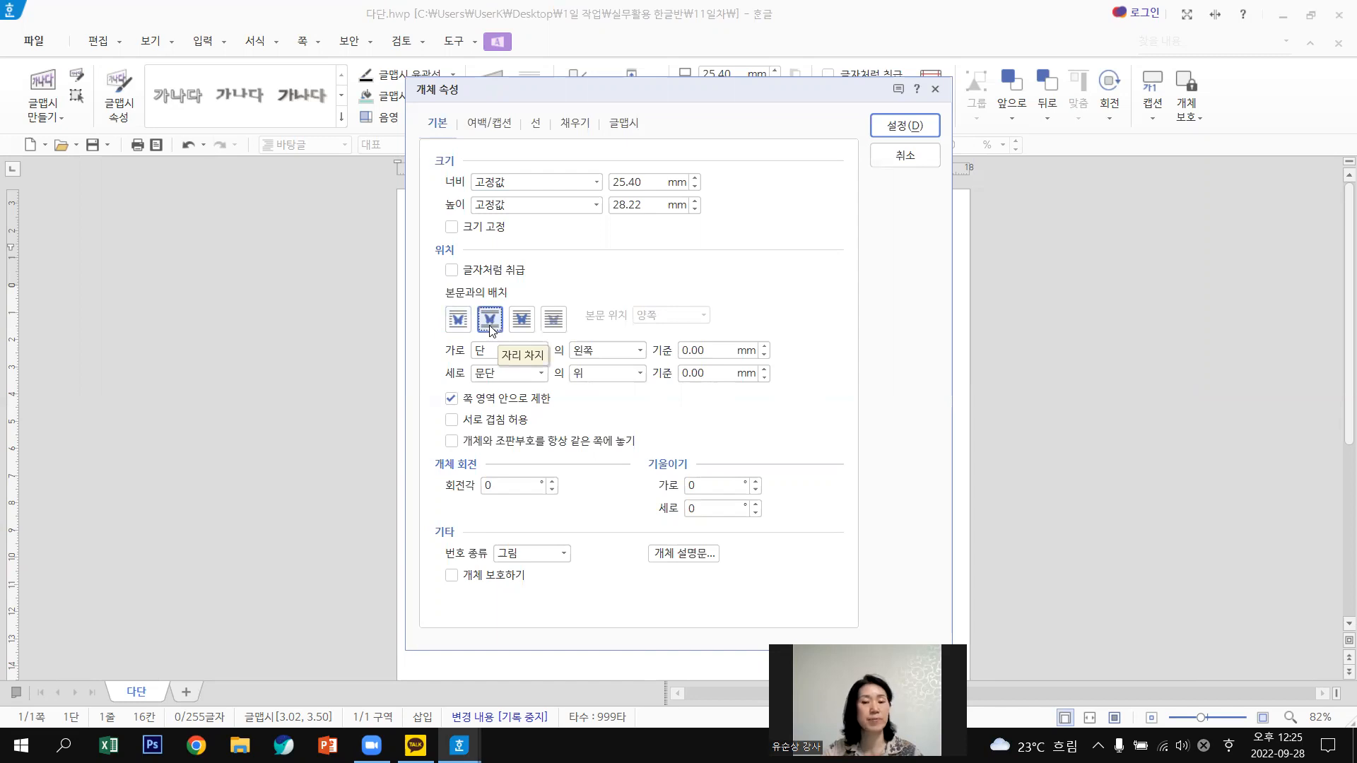
{"action": "left_click", "coordinate": [584, 125]}
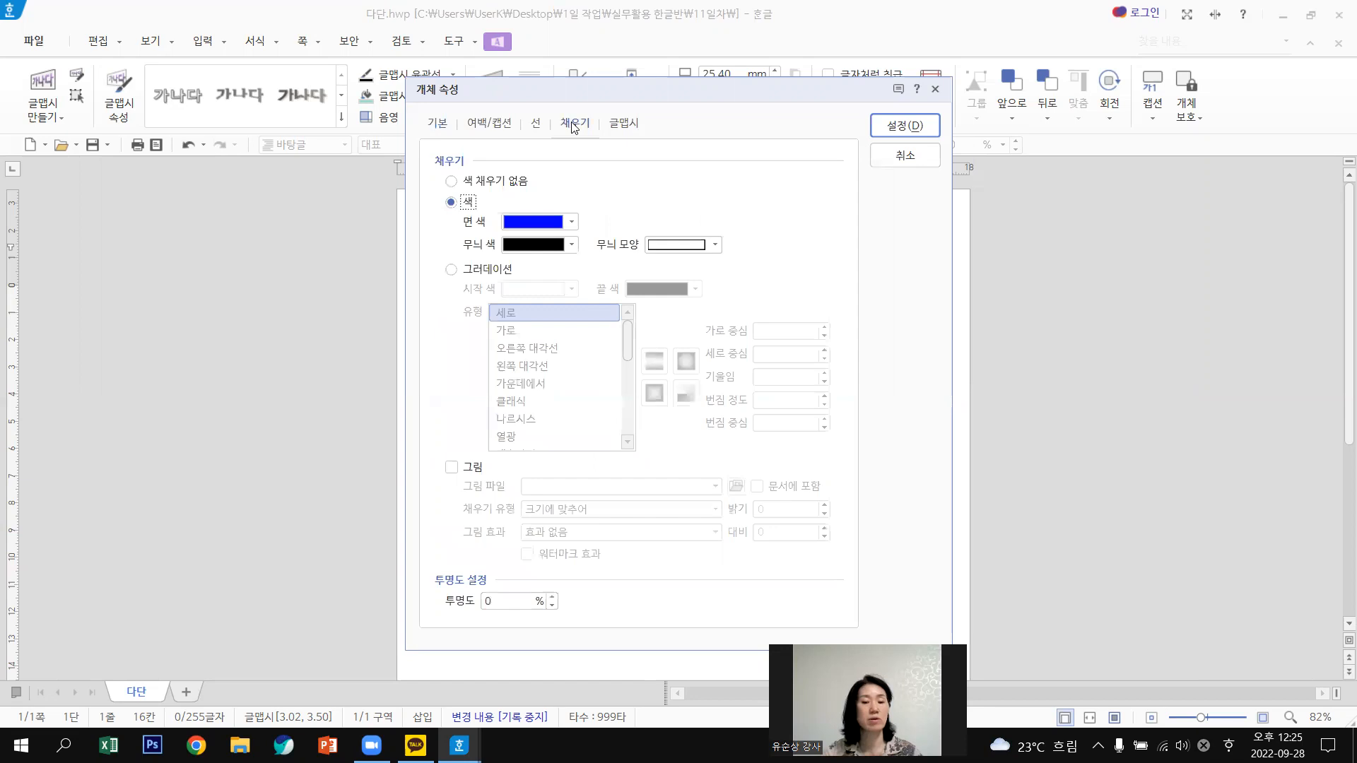
Switch the WordArt fill to a gradient from light lavender to purple.
{"action": "left_click", "coordinate": [450, 271]}
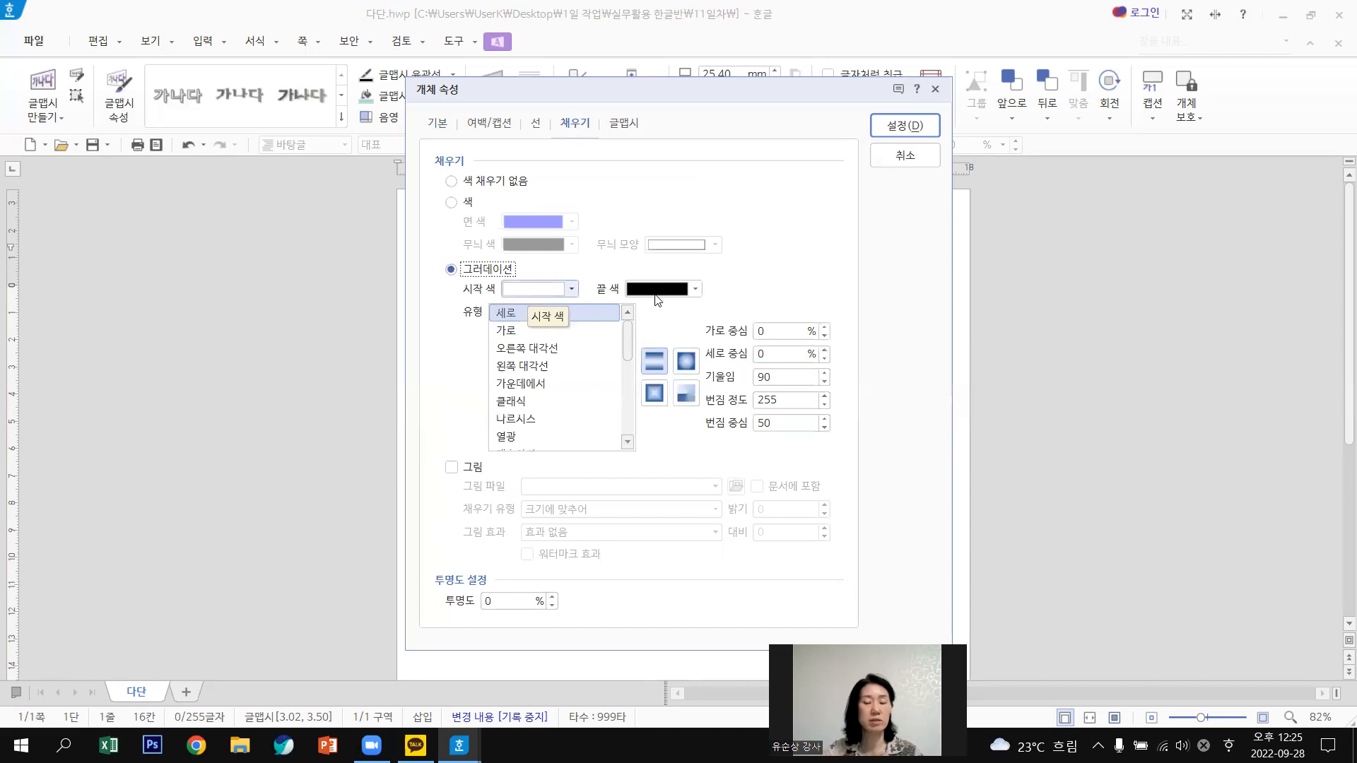
{"action": "left_click", "coordinate": [540, 294]}
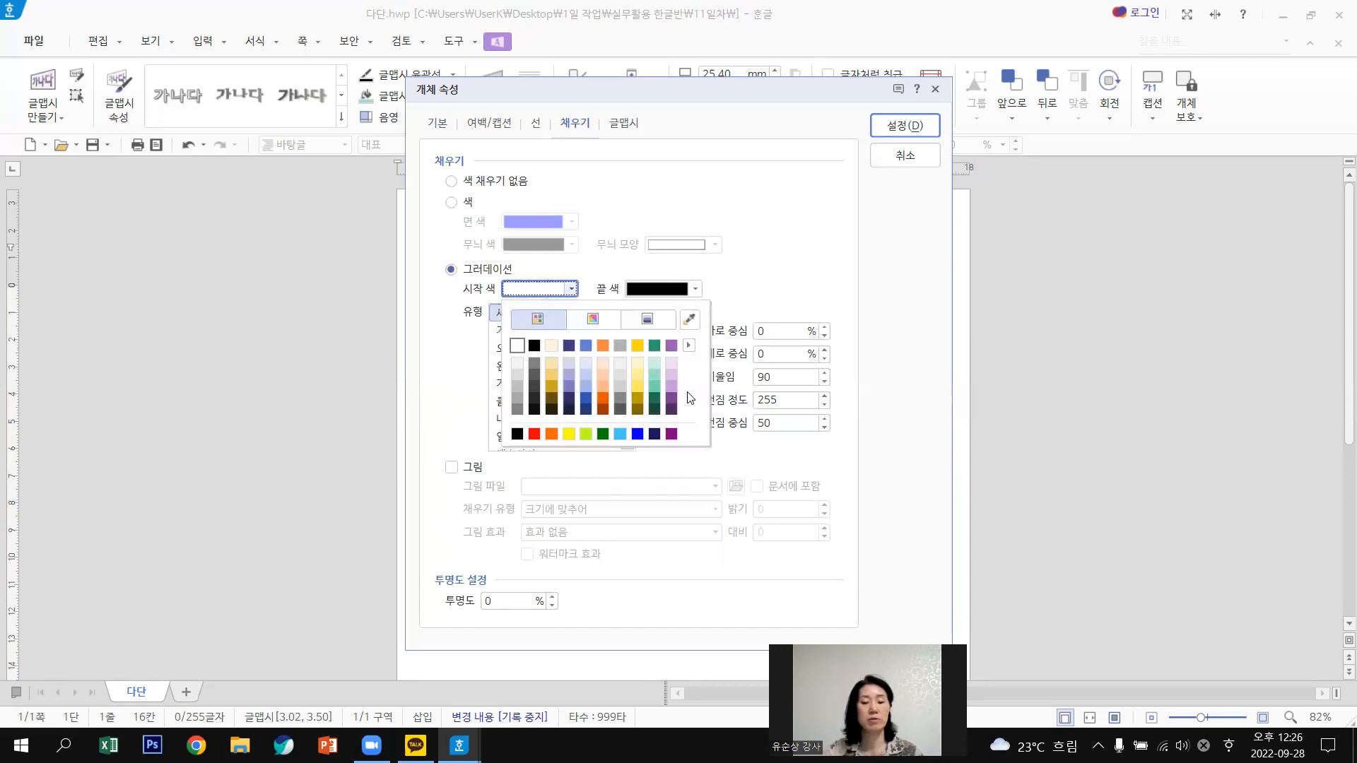
{"action": "left_click", "coordinate": [673, 376]}
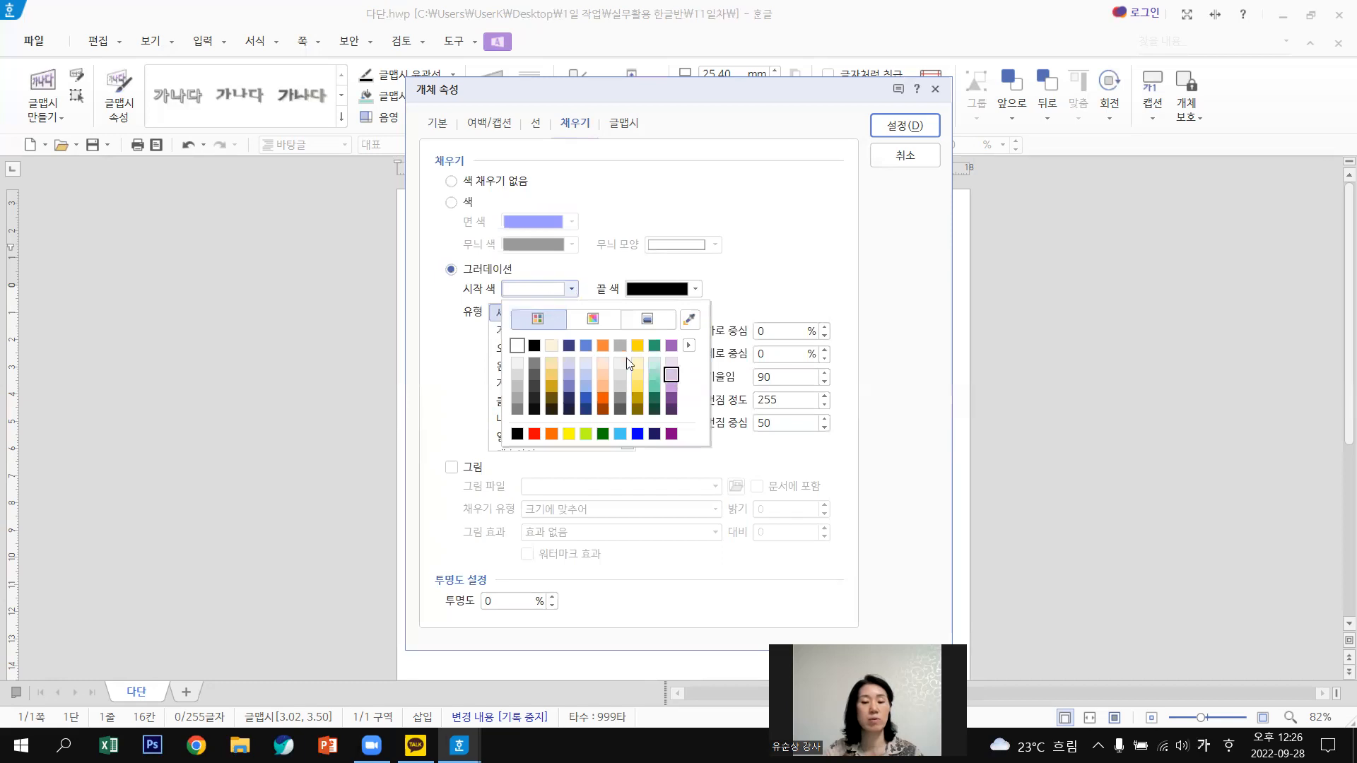
{"action": "left_click", "coordinate": [669, 291]}
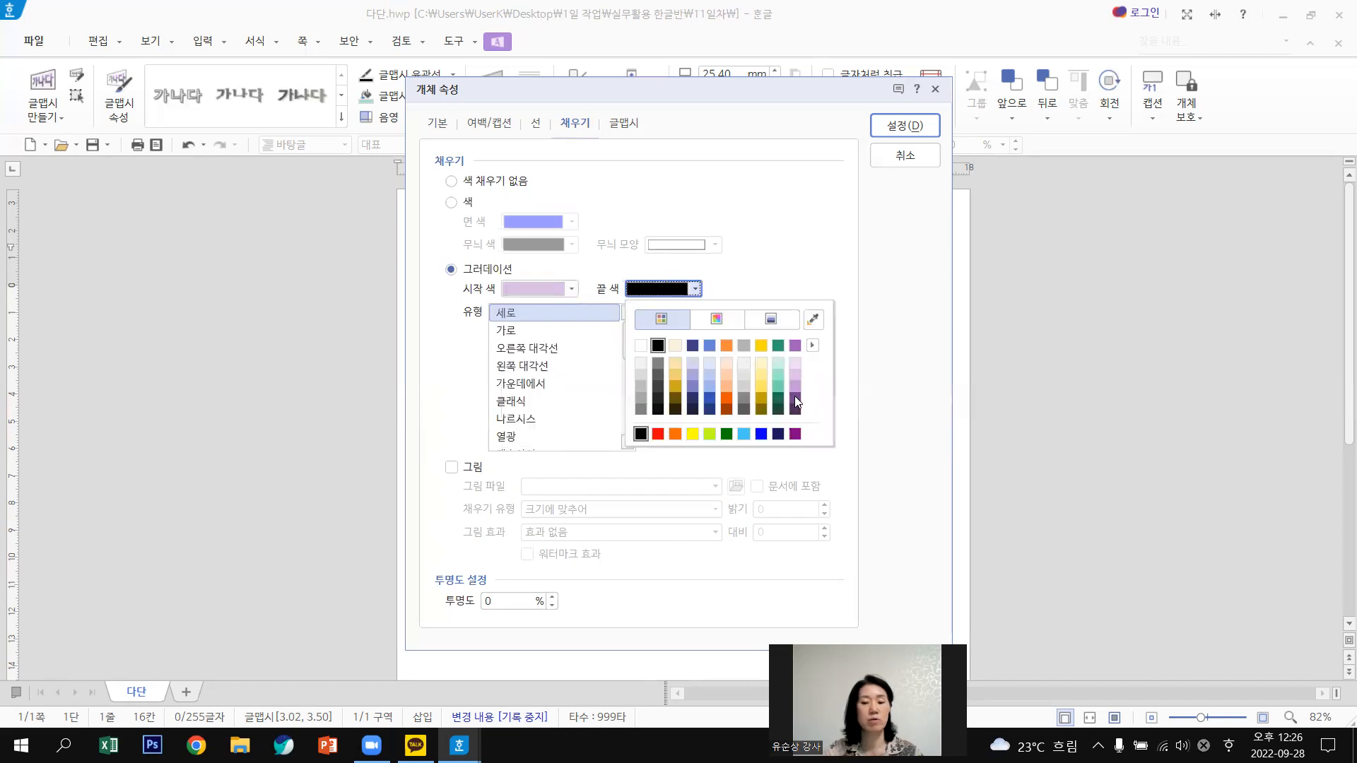
{"action": "left_click", "coordinate": [795, 396]}
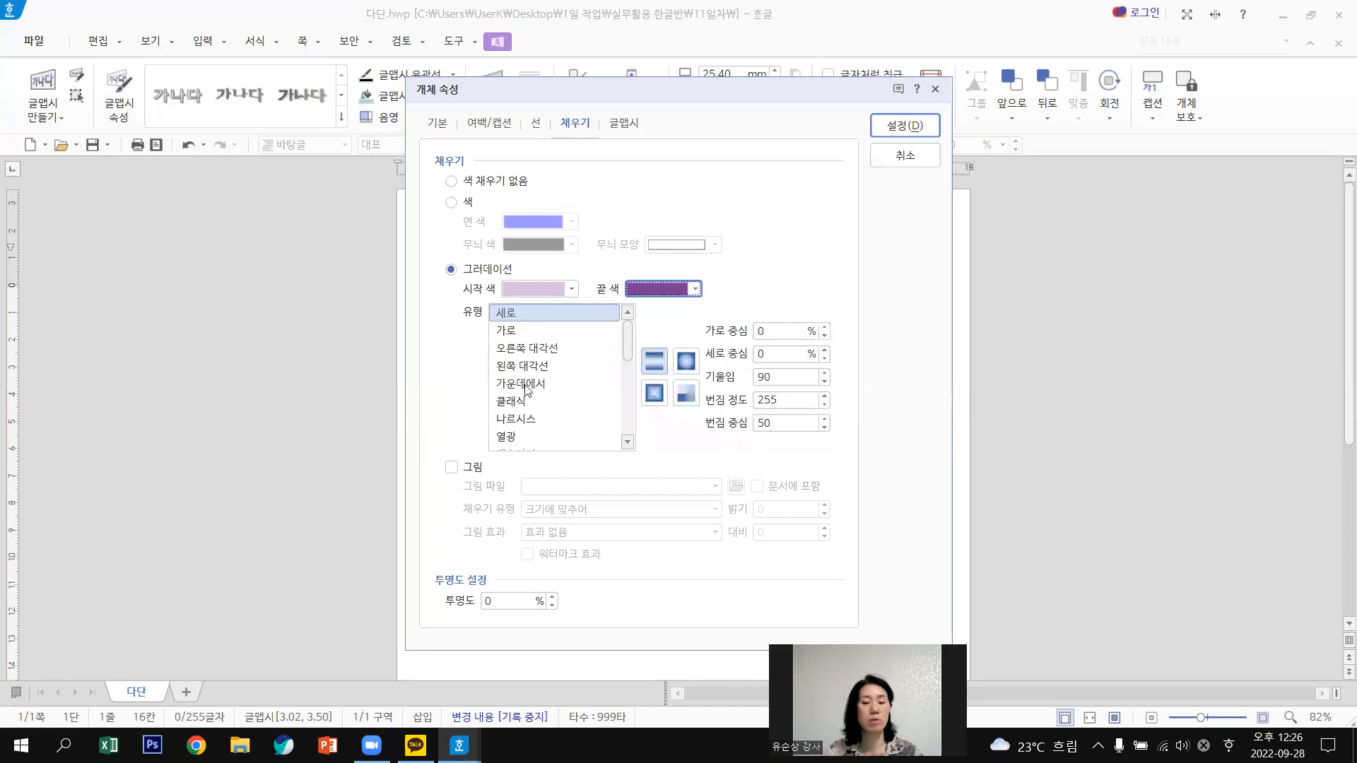
Keep the vertical 세로 gradient type with the banded linear style and apply the fill.
{"action": "left_click", "coordinate": [509, 316]}
{"action": "left_click", "coordinate": [654, 360]}
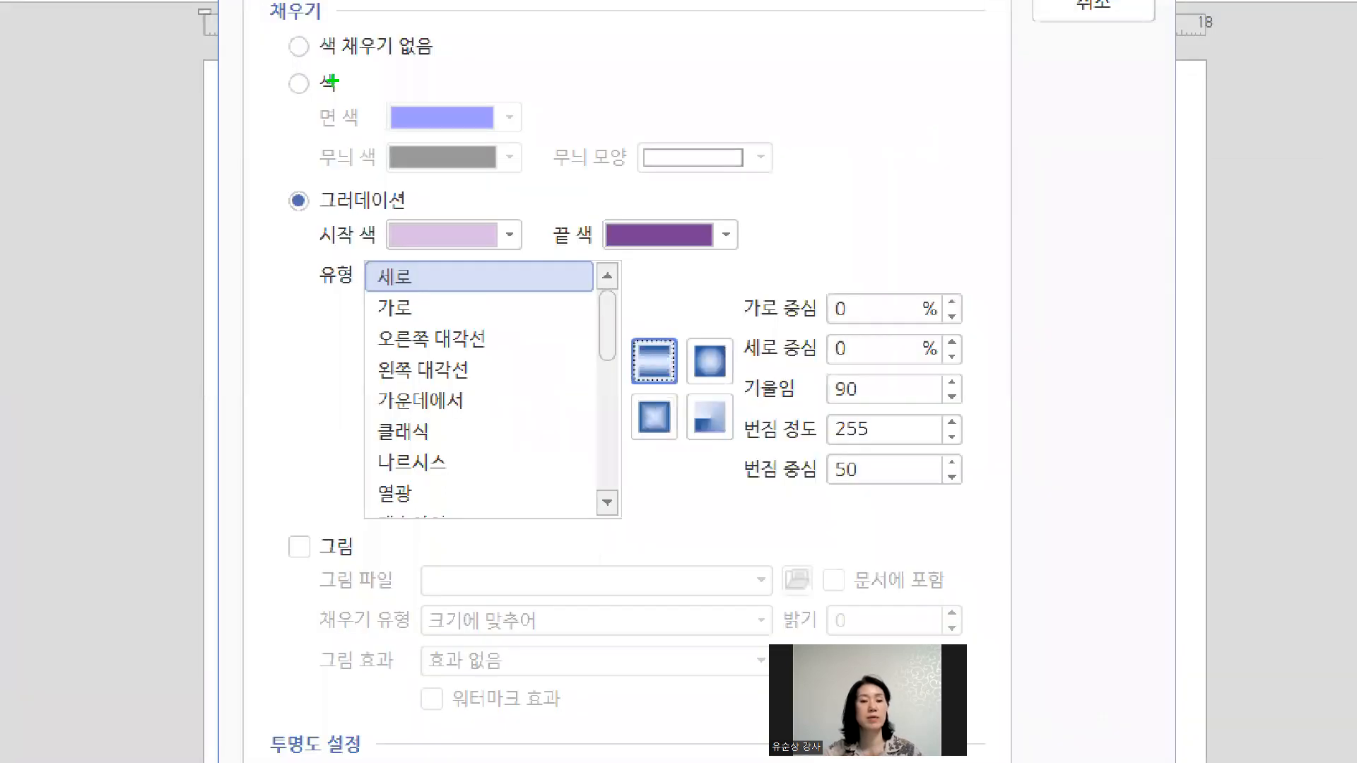
{"action": "mouse_move", "coordinate": [463, 191]}
{"action": "left_mouse_down"}
{"action": "mouse_move", "coordinate": [401, 224]}
{"action": "mouse_move", "coordinate": [456, 195]}
{"action": "left_mouse_up"}
{"action": "left_click_drag", "start_coordinate": [650, 199], "coordinate": [643, 212]}
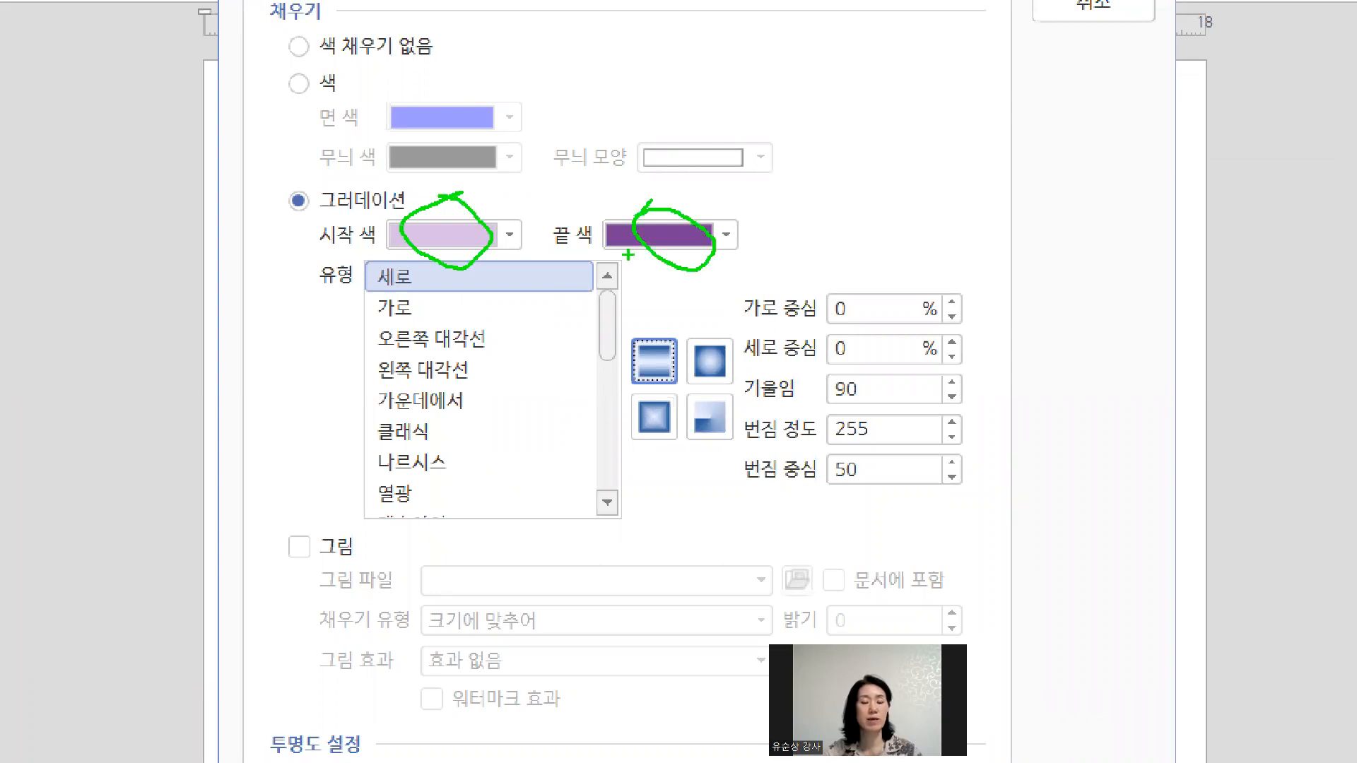
{"action": "left_click_drag", "start_coordinate": [355, 235], "coordinate": [415, 238]}
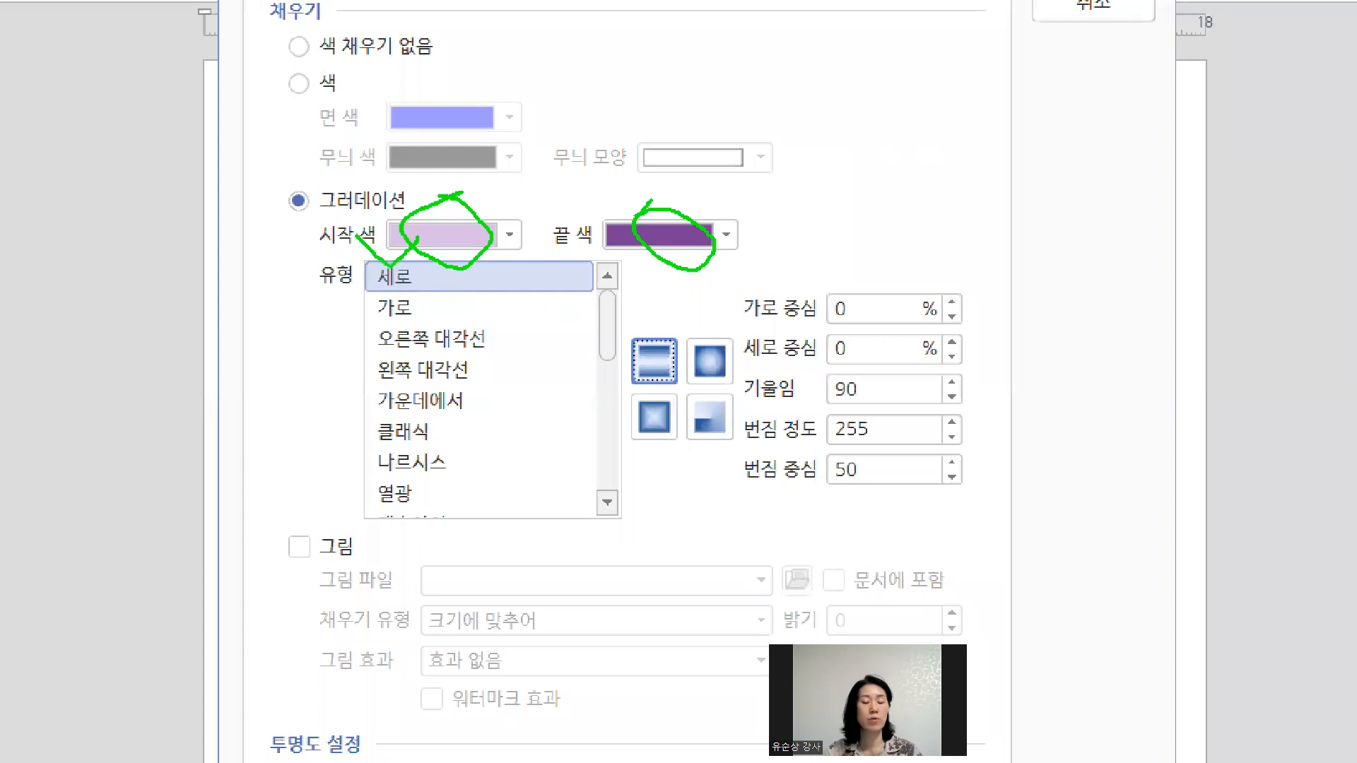
{"action": "mouse_move", "coordinate": [625, 311]}
{"action": "left_mouse_down"}
{"action": "mouse_move", "coordinate": [664, 362]}
{"action": "mouse_move", "coordinate": [687, 316]}
{"action": "left_mouse_up"}
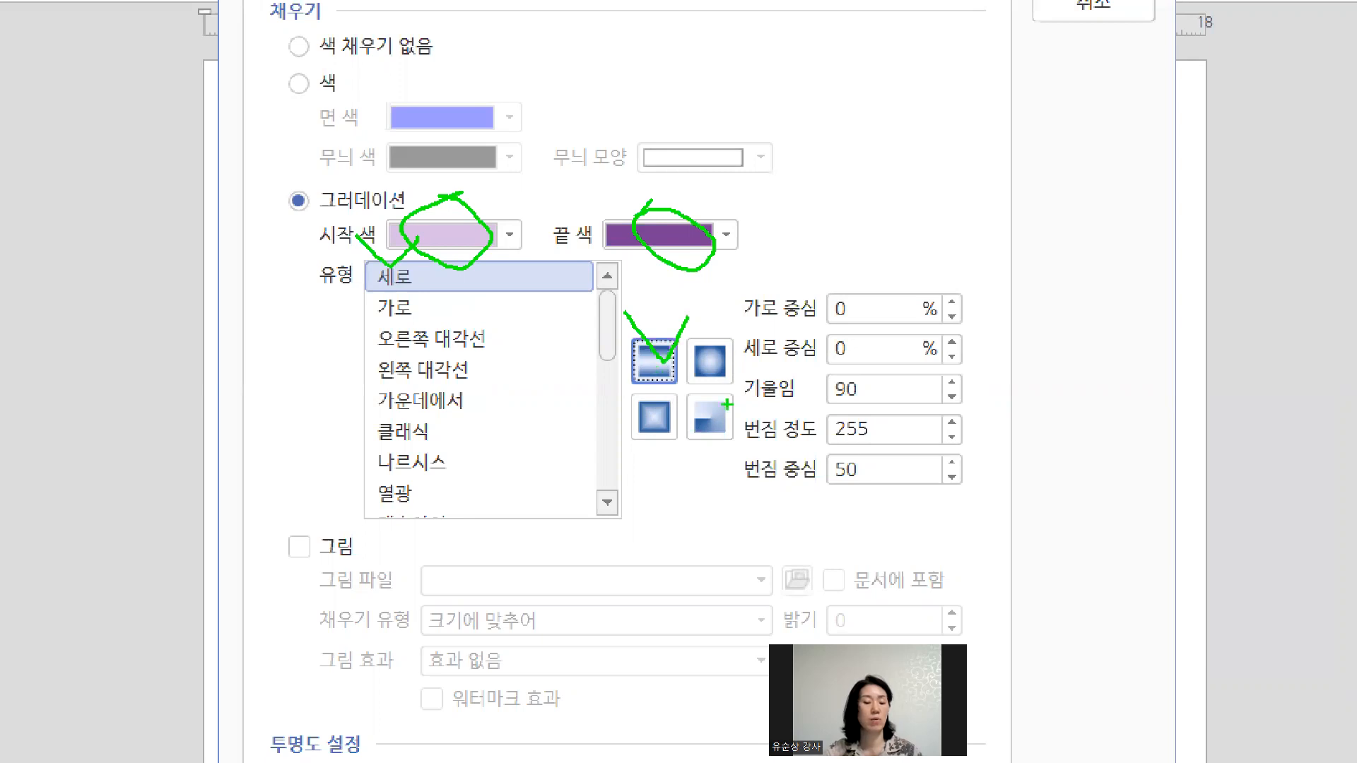
{"action": "key", "text": "Escape"}
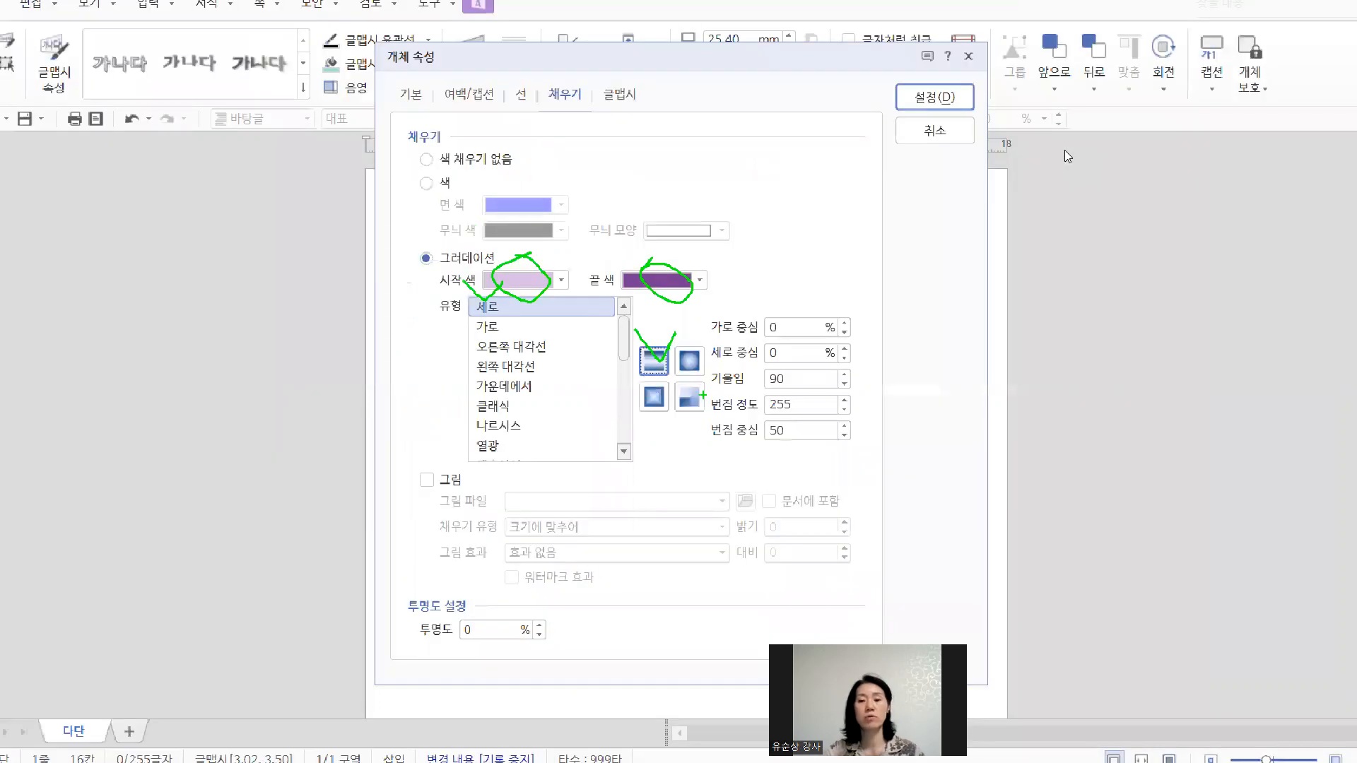
{"action": "left_click", "coordinate": [914, 130]}
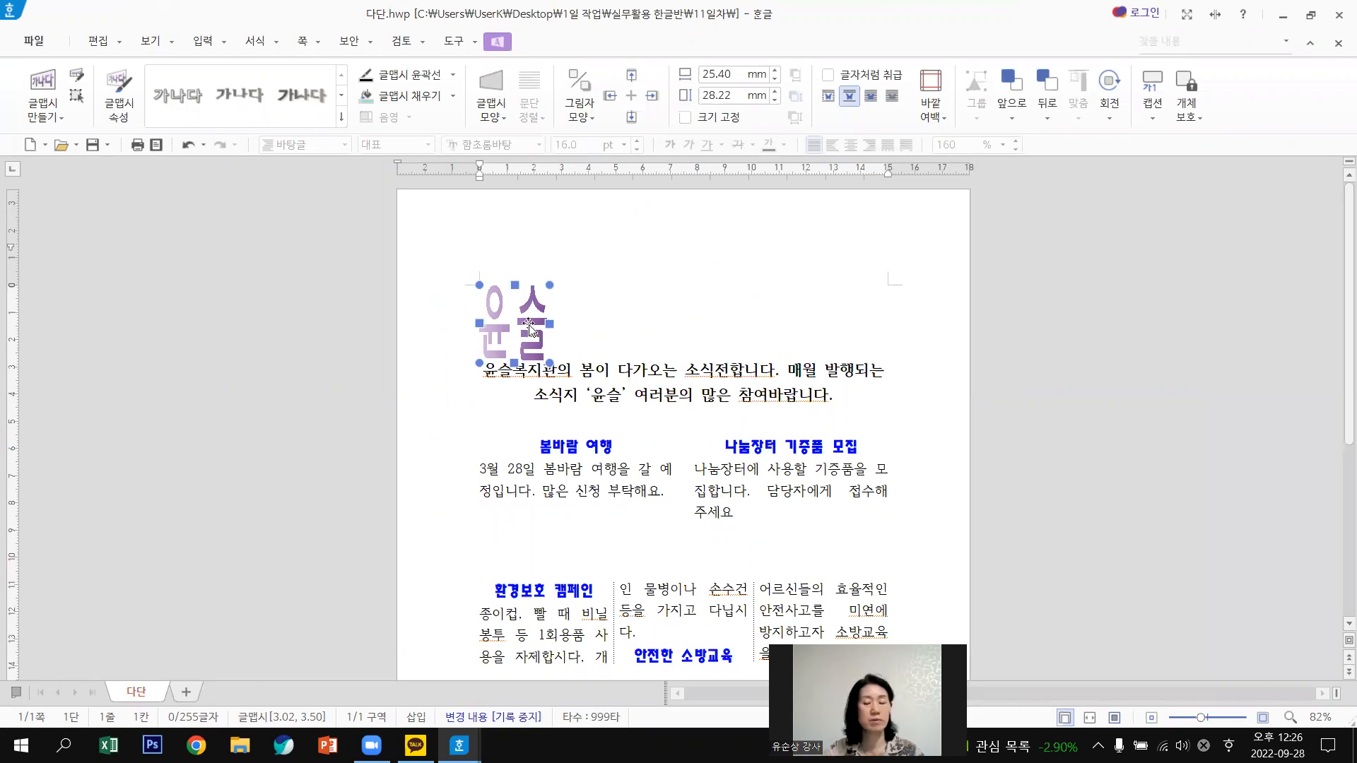
Reopen the 윤슬 WordArt's 개체 속성 dialog on its 글맵시 tab.
{"action": "double_click", "coordinate": [528, 324]}
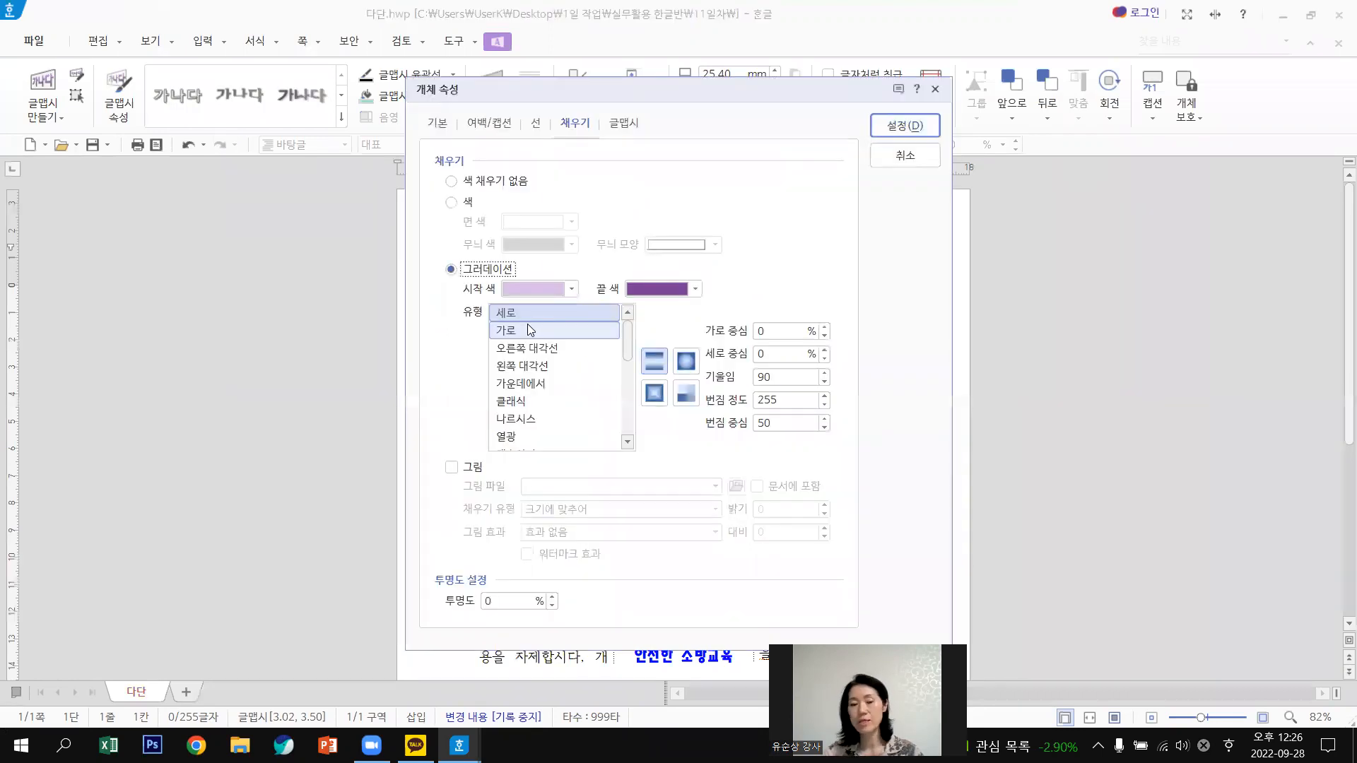
{"action": "left_click", "coordinate": [619, 124]}
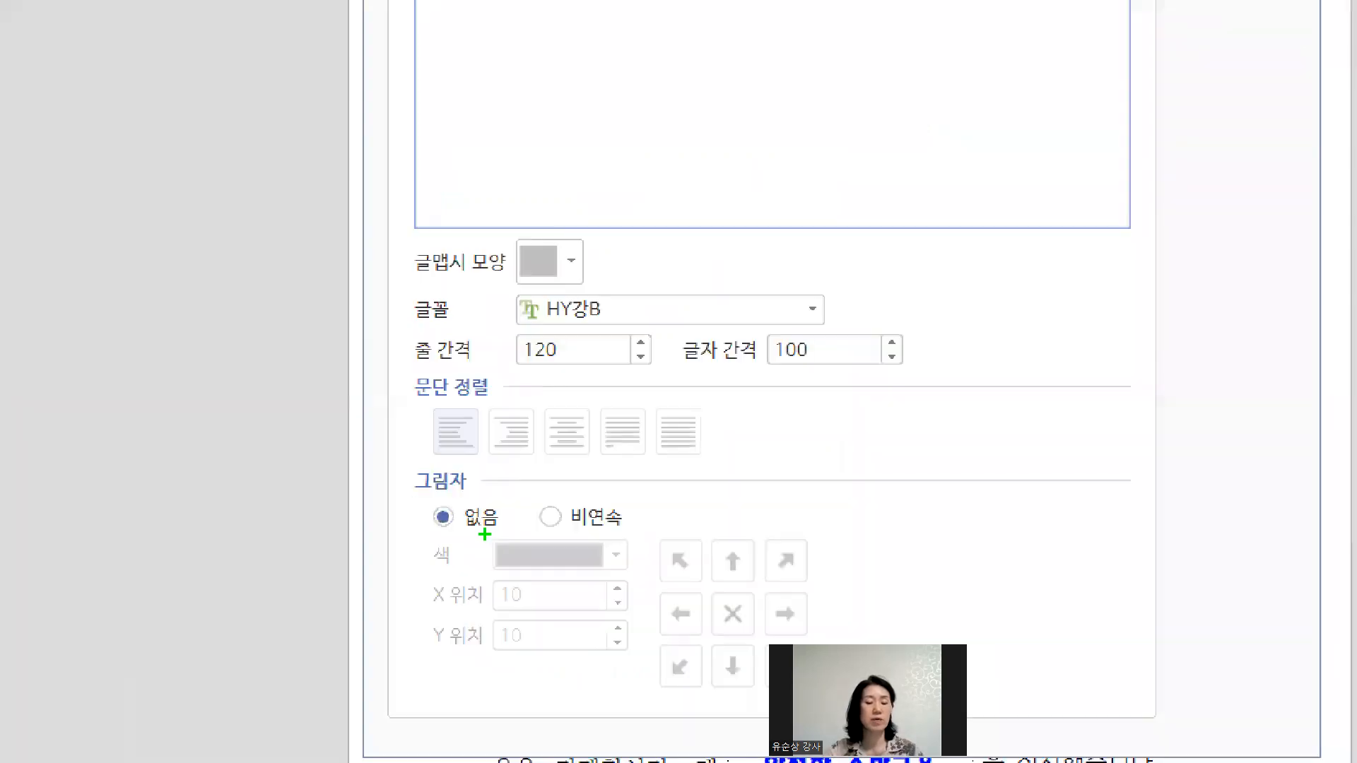
Turn on a 비연속 shadow and try several offsets before resetting it to zero.
{"action": "left_click_drag", "start_coordinate": [485, 534], "coordinate": [502, 547]}
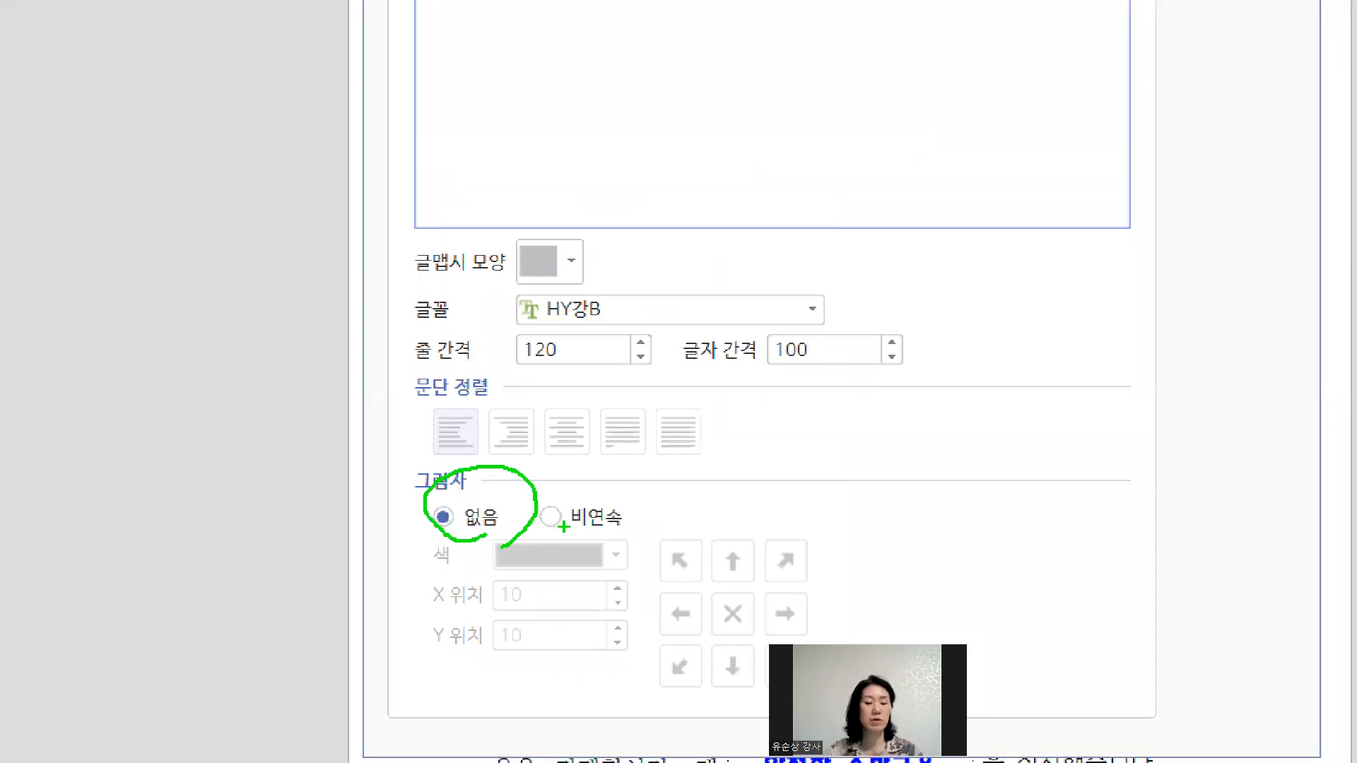
{"action": "left_click_drag", "start_coordinate": [539, 499], "coordinate": [600, 495]}
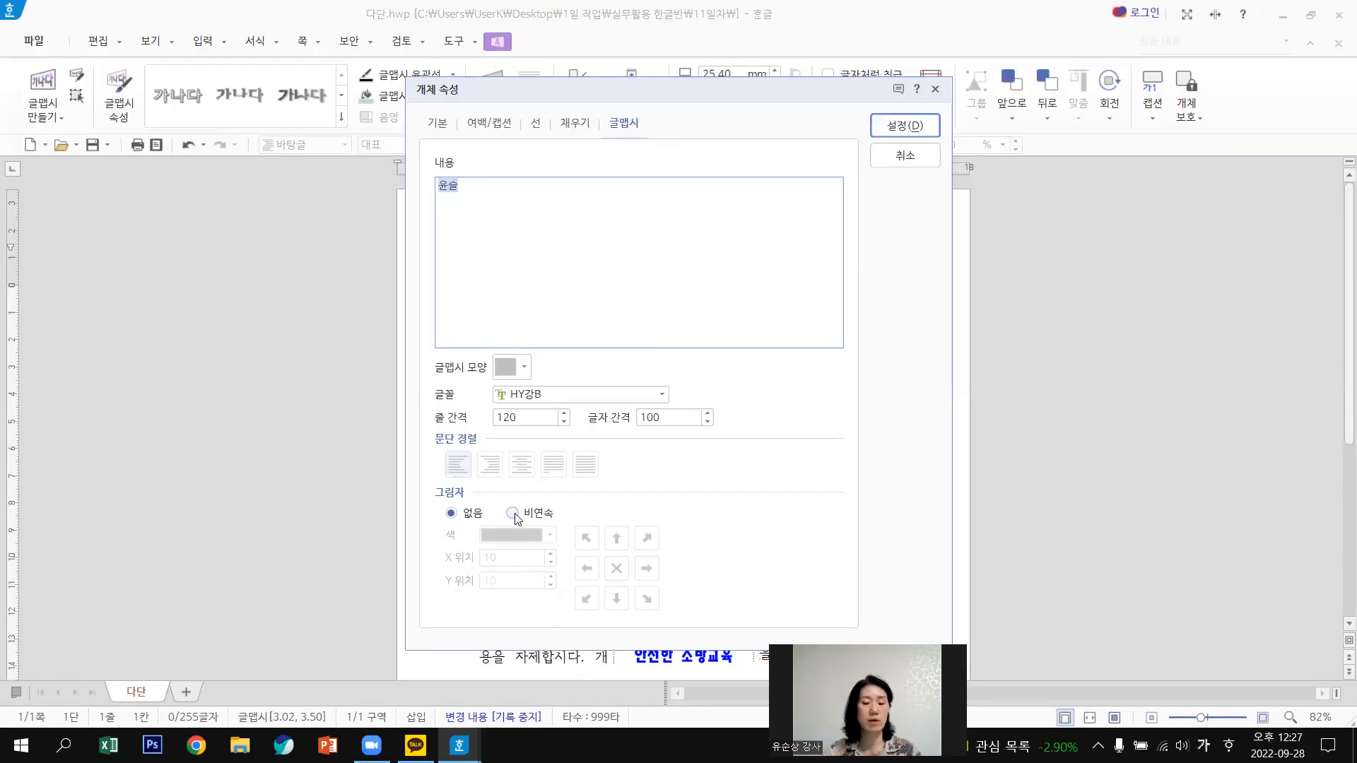
{"action": "left_click", "coordinate": [515, 516]}
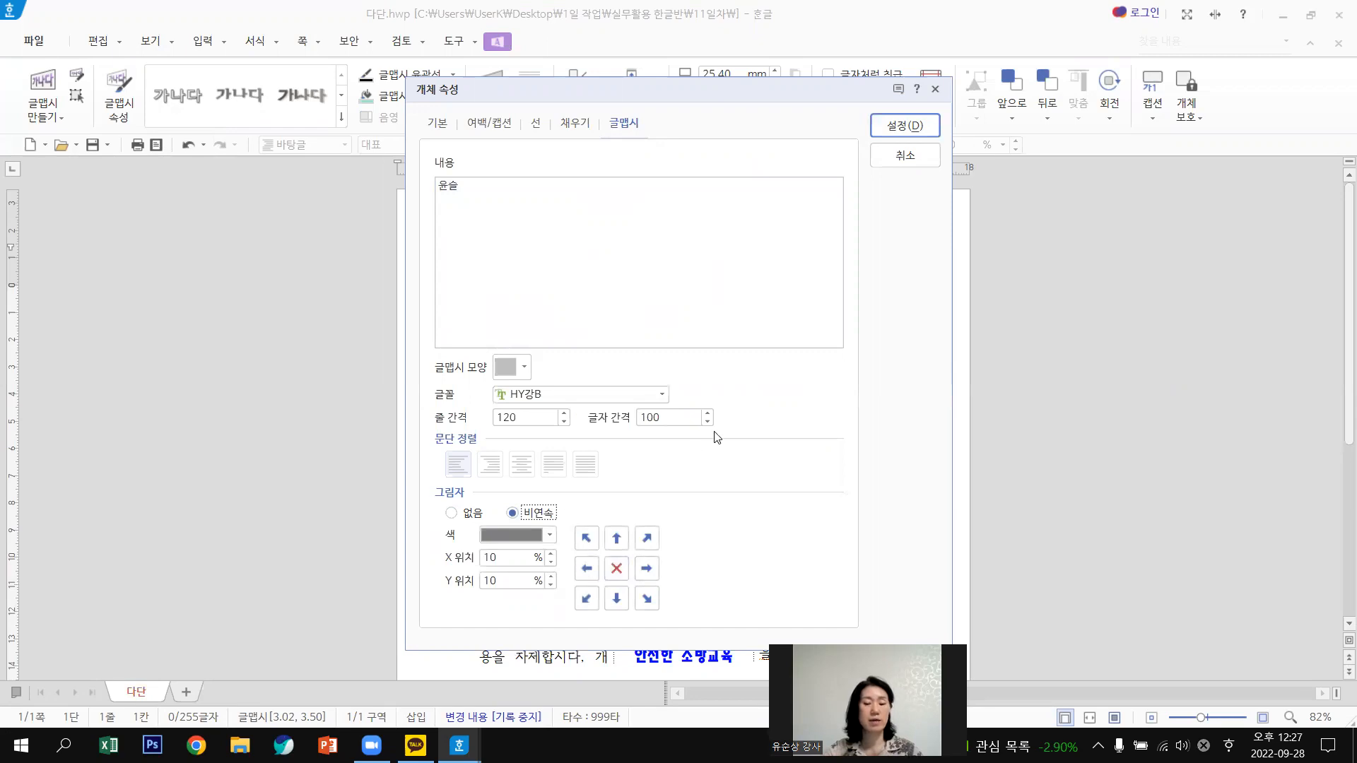
{"action": "left_click", "coordinate": [646, 568]}
{"action": "left_click", "coordinate": [585, 569]}
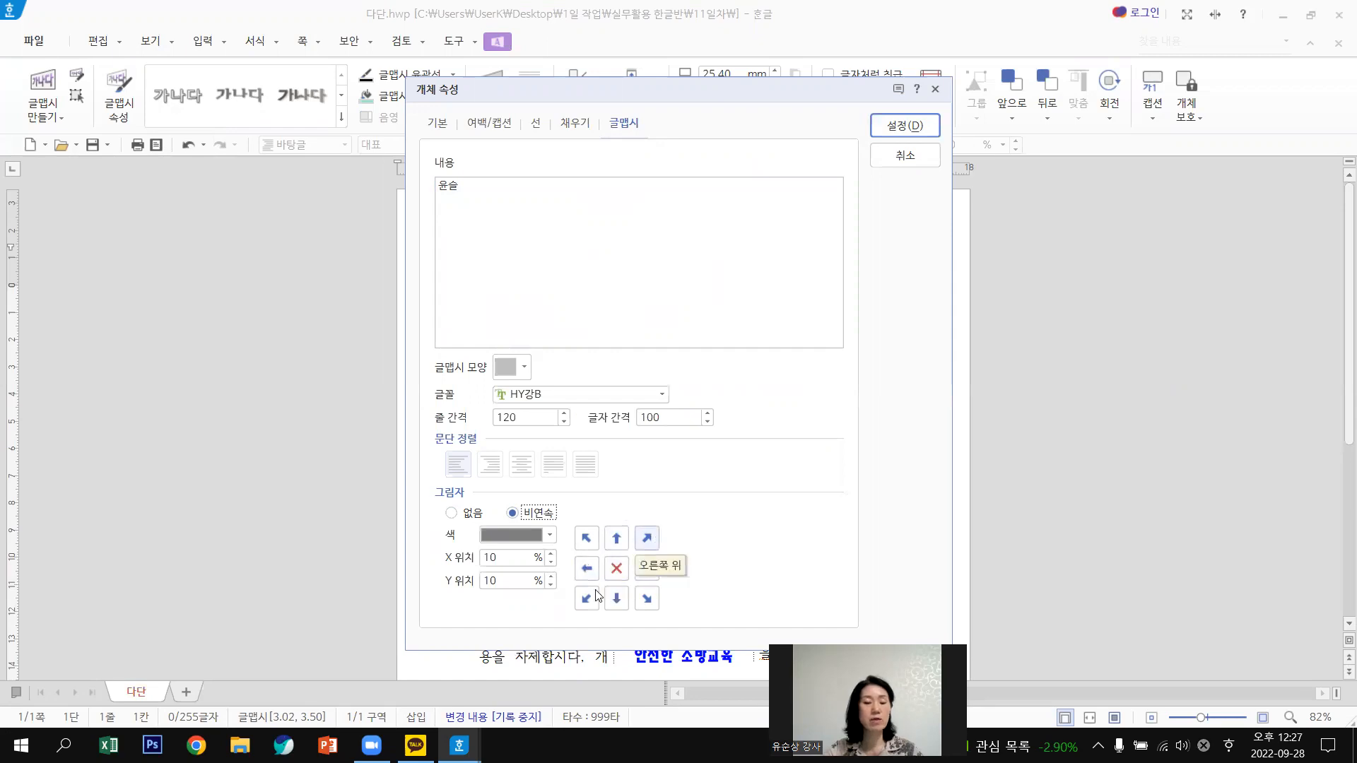
{"action": "left_click", "coordinate": [595, 591]}
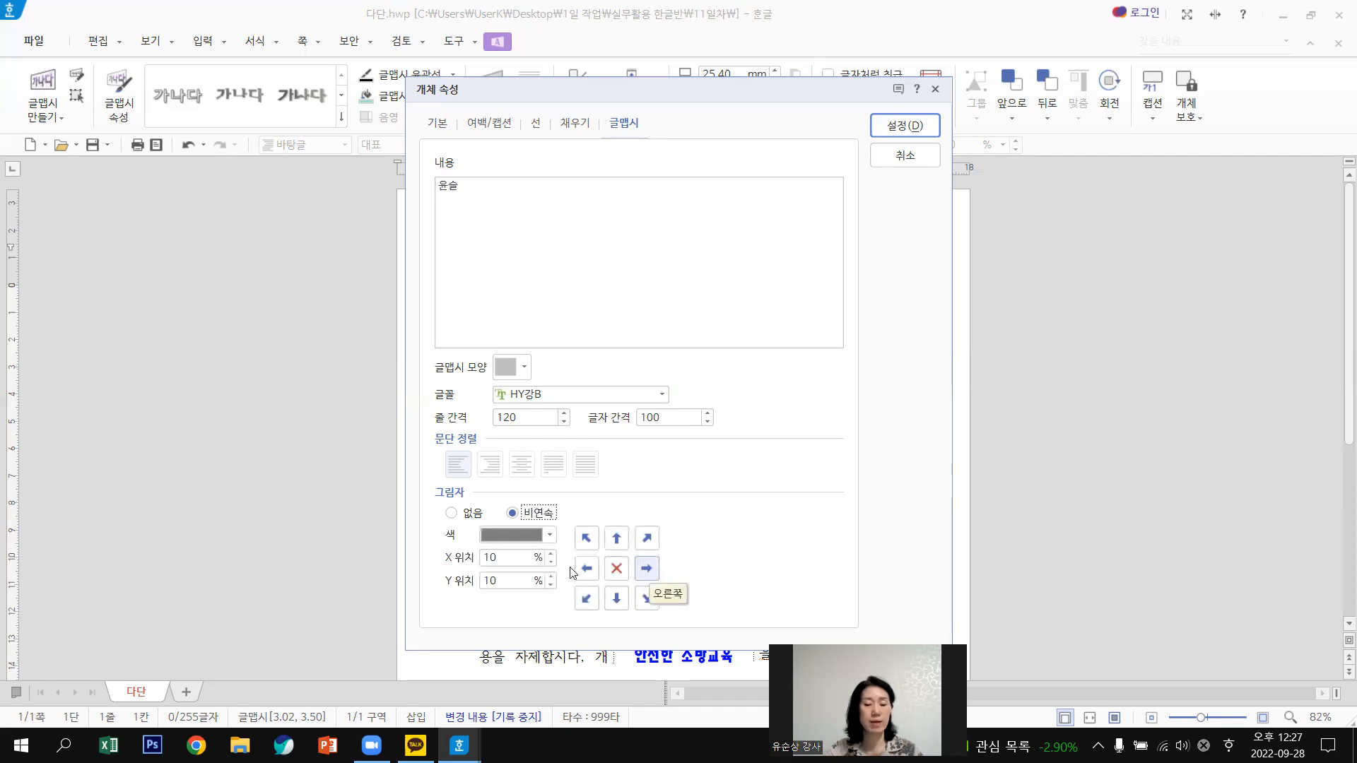
{"action": "left_click", "coordinate": [617, 569]}
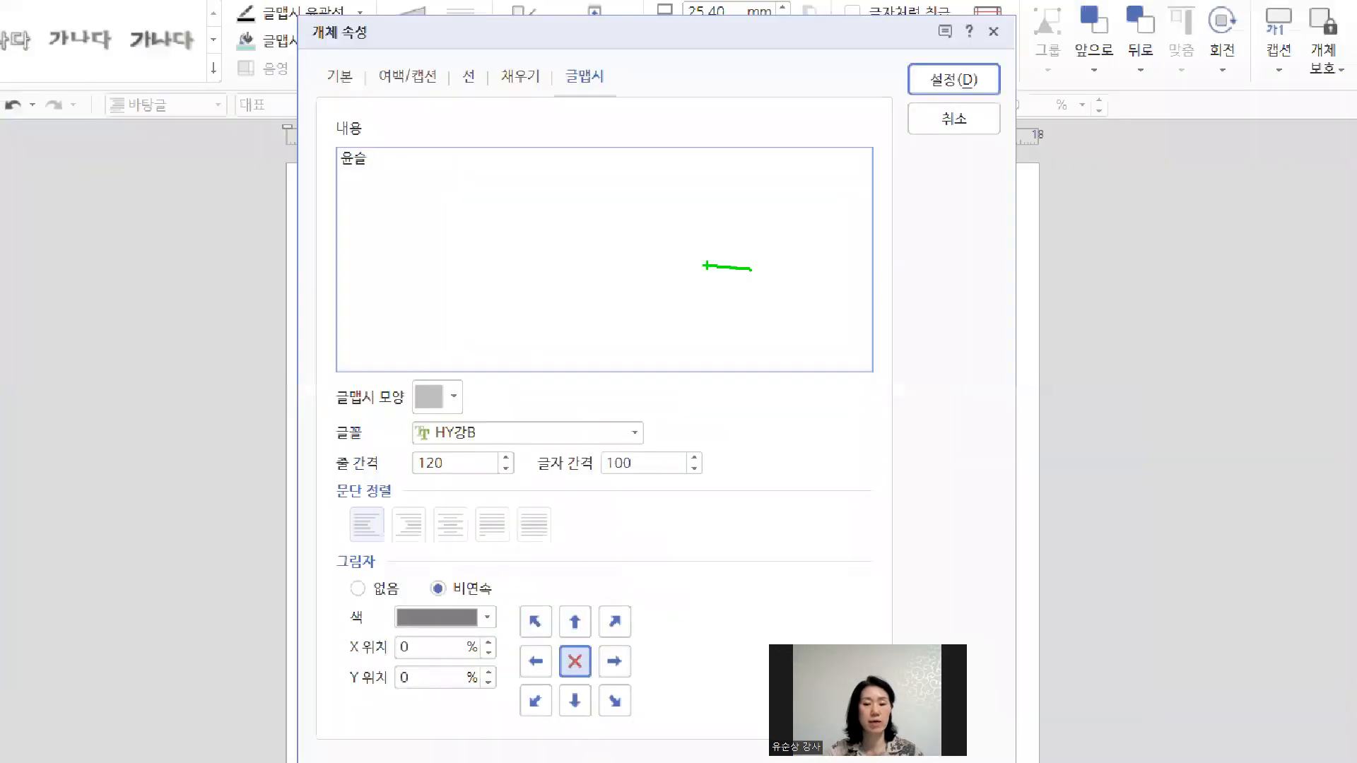
Offset the shadow 3% right and 1% down and apply it.
{"action": "mouse_move", "coordinate": [705, 265]}
{"action": "left_mouse_down"}
{"action": "mouse_move", "coordinate": [748, 322]}
{"action": "mouse_move", "coordinate": [749, 264]}
{"action": "left_mouse_up"}
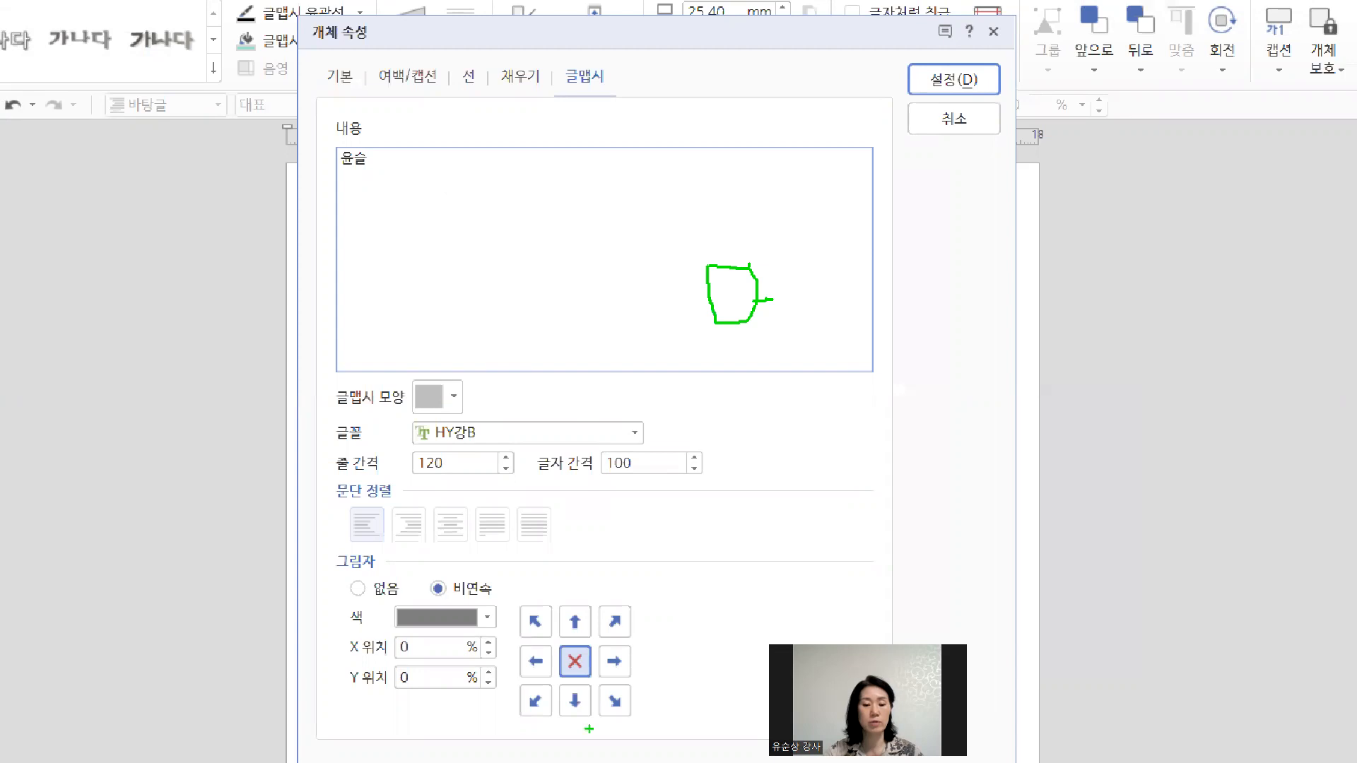
{"action": "left_click_drag", "start_coordinate": [609, 661], "coordinate": [637, 655]}
{"action": "mouse_move", "coordinate": [442, 659]}
{"action": "left_mouse_down"}
{"action": "mouse_move", "coordinate": [455, 662]}
{"action": "mouse_move", "coordinate": [424, 654]}
{"action": "left_mouse_up"}
{"action": "mouse_move", "coordinate": [762, 299]}
{"action": "left_mouse_down"}
{"action": "mouse_move", "coordinate": [815, 297]}
{"action": "mouse_move", "coordinate": [772, 356]}
{"action": "left_mouse_up"}
{"action": "mouse_move", "coordinate": [749, 223]}
{"action": "left_mouse_down"}
{"action": "mouse_move", "coordinate": [771, 227]}
{"action": "mouse_move", "coordinate": [781, 205]}
{"action": "left_mouse_up"}
{"action": "left_click_drag", "start_coordinate": [712, 283], "coordinate": [675, 308]}
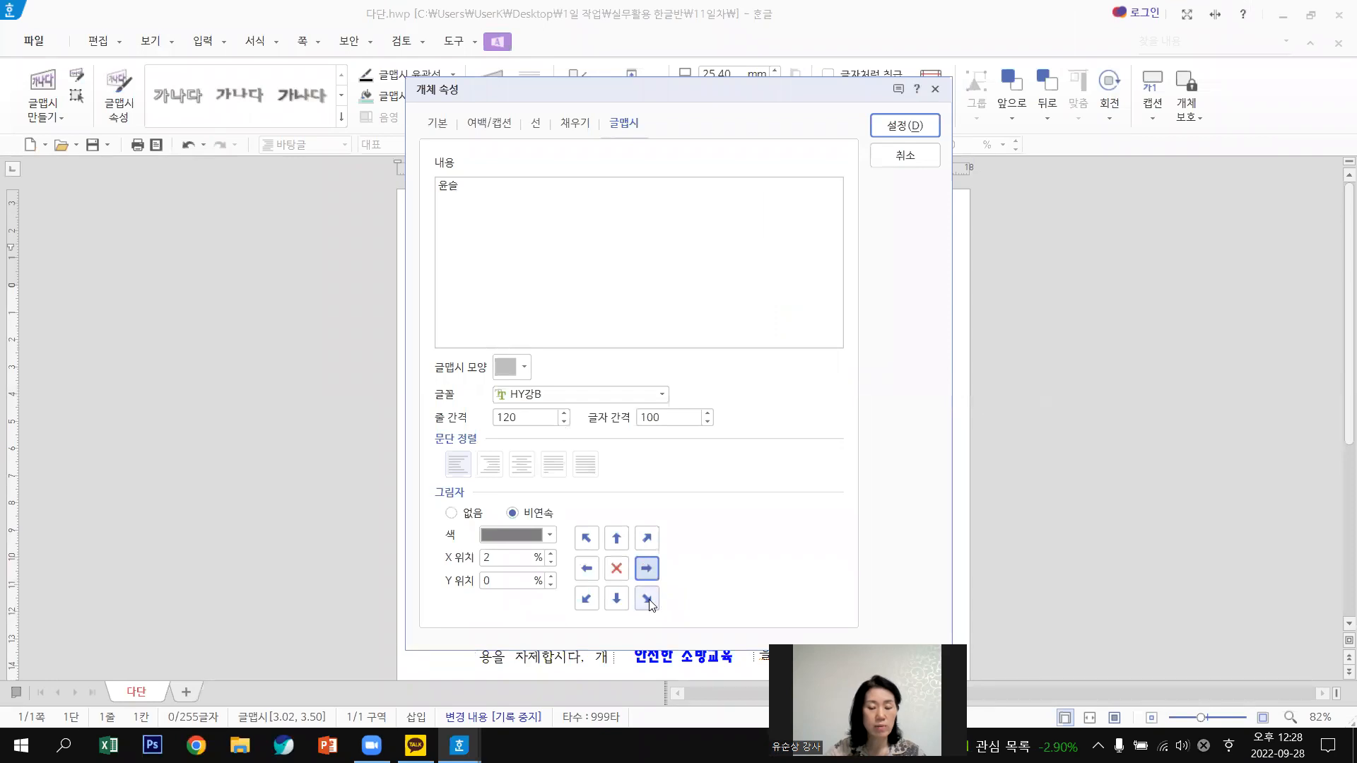
{"action": "left_click", "coordinate": [648, 600]}
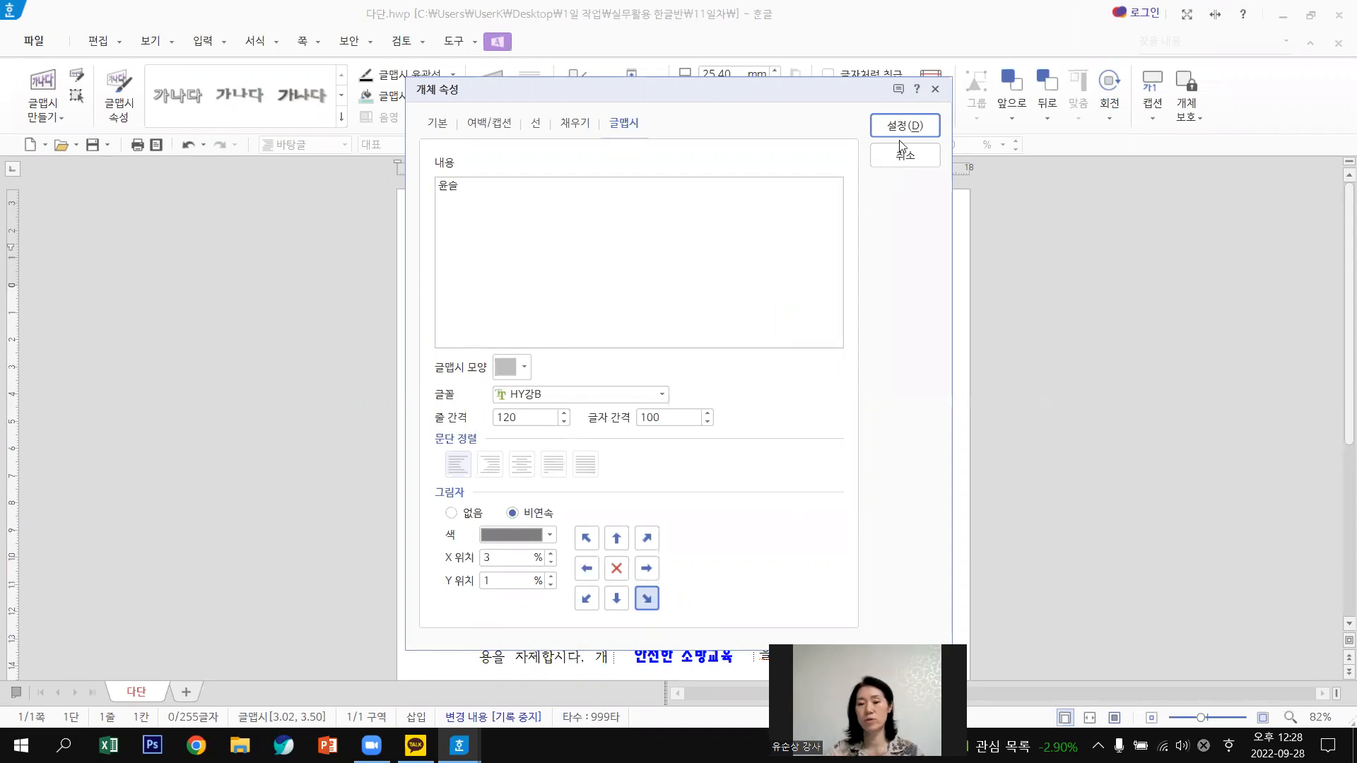
{"action": "key", "text": "Return"}
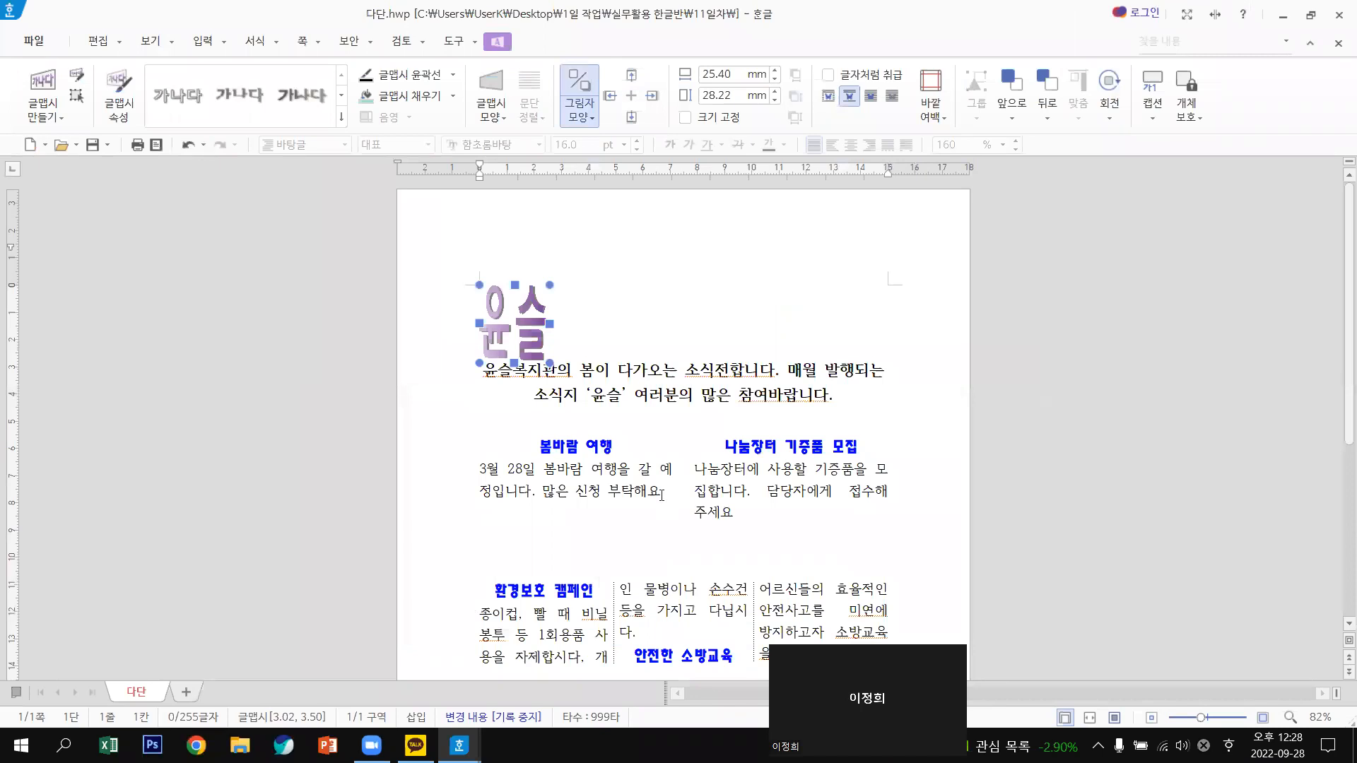
Increase the WordArt shadow offset to 4% right and 2% down.
{"action": "double_click", "coordinate": [533, 324]}
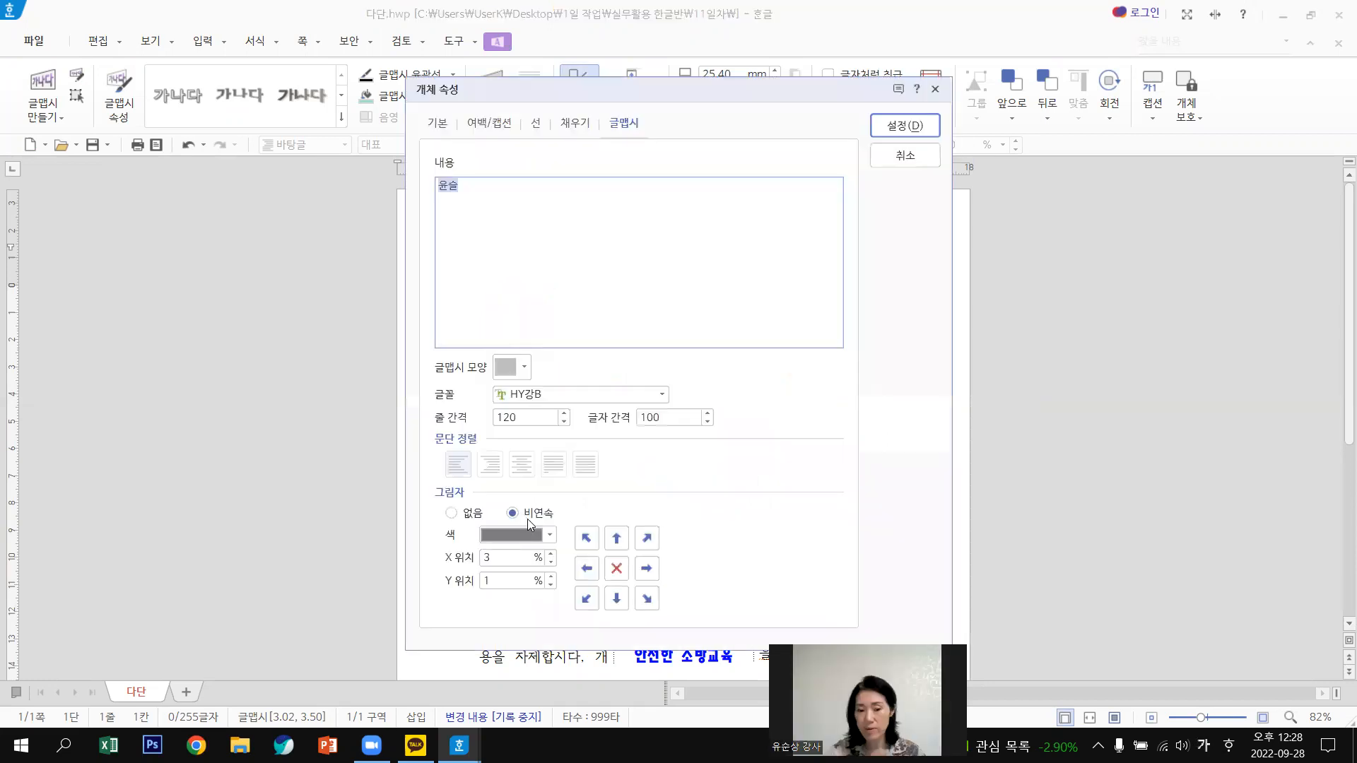
{"action": "left_click", "coordinate": [647, 599]}
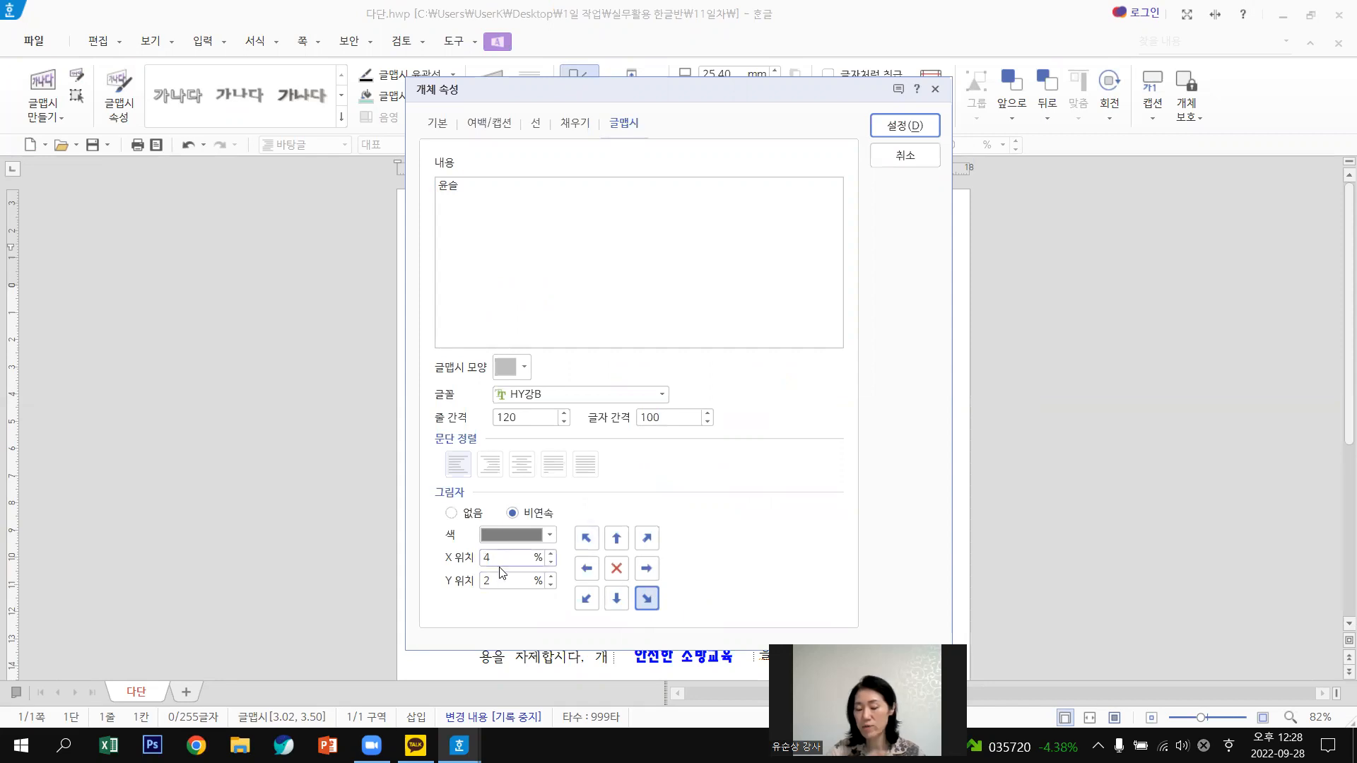
{"action": "left_click", "coordinate": [910, 128]}
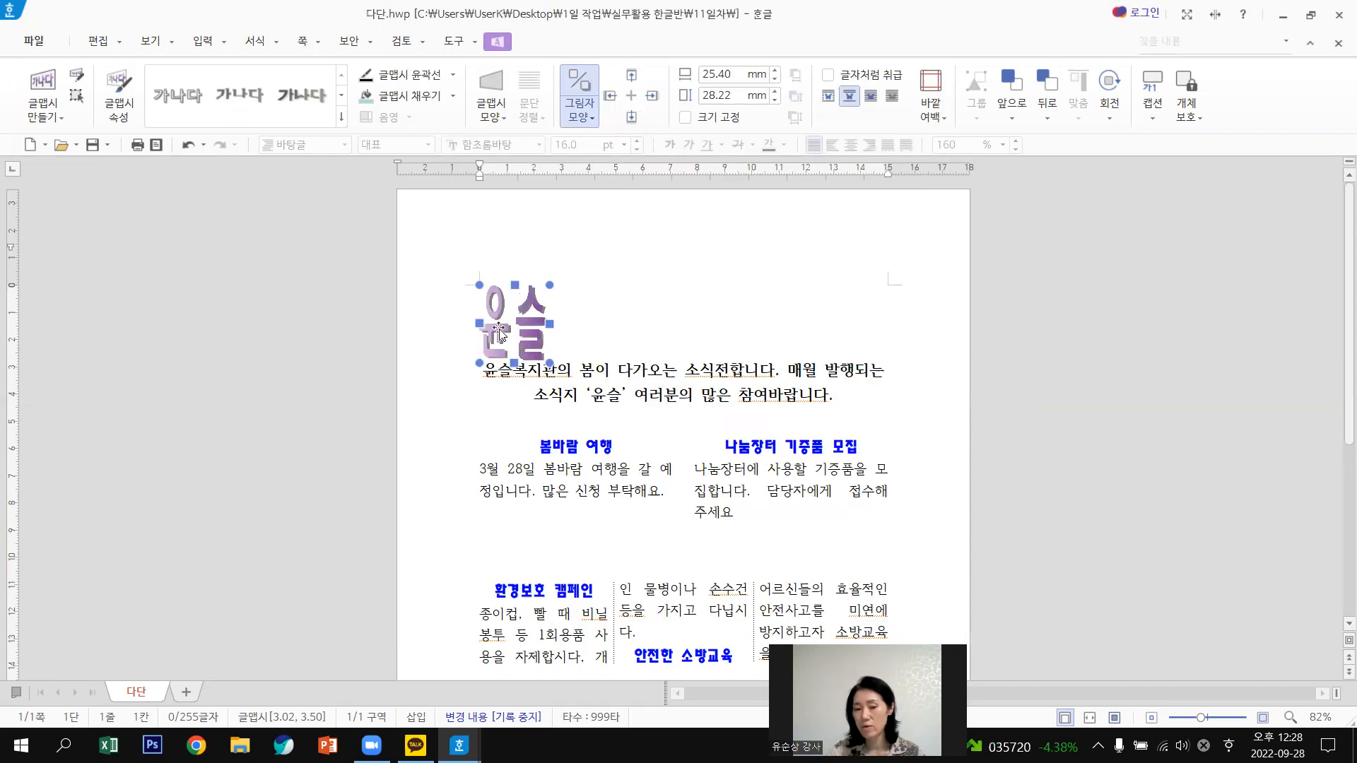
Enlarge the 윤슬 WordArt wider and taller to 43.25 × 38.55 mm.
{"action": "left_click", "coordinate": [617, 323]}
{"action": "left_click", "coordinate": [540, 323]}
{"action": "left_click_drag", "start_coordinate": [552, 287], "coordinate": [598, 284]}
{"action": "left_click_drag", "start_coordinate": [538, 363], "coordinate": [540, 391]}
{"action": "left_click", "coordinate": [636, 334]}
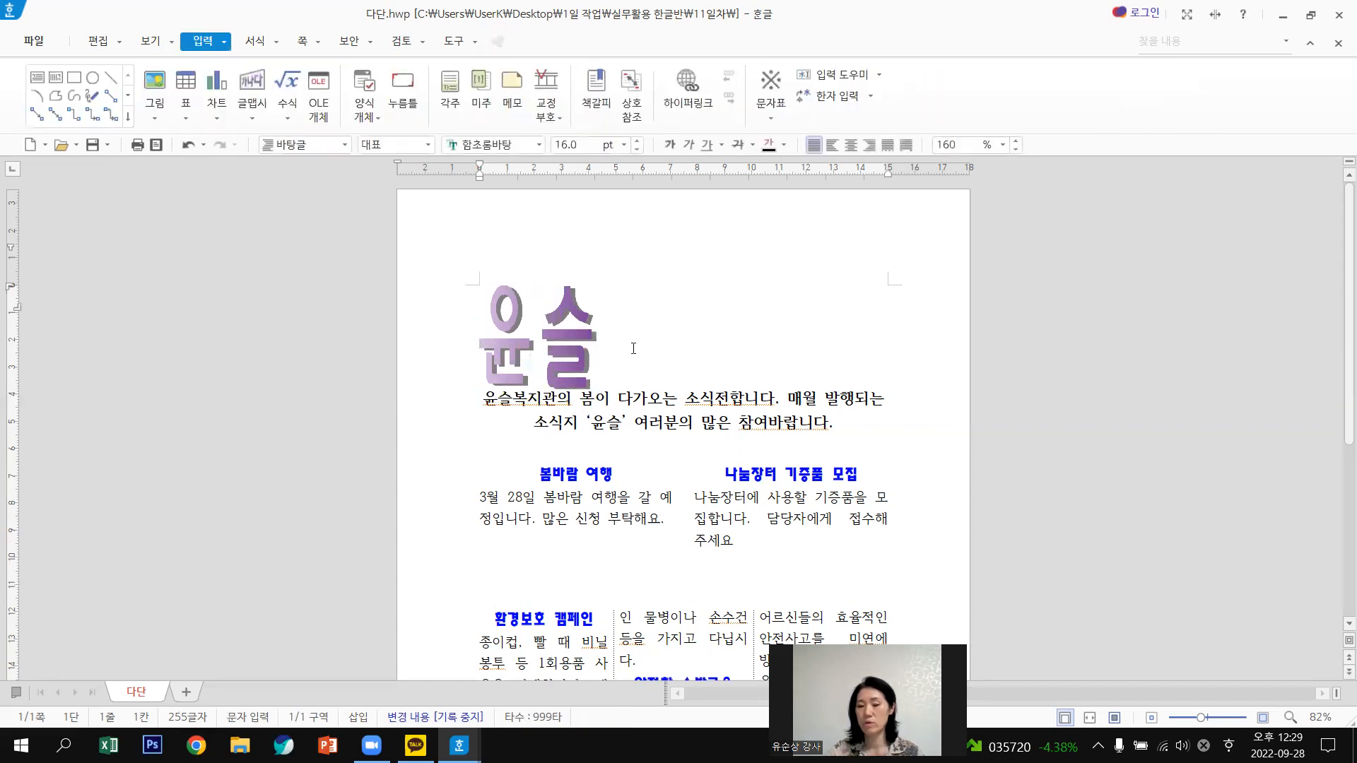
Fit the whole page in view and shrink the 윤슬 WordArt slightly.
{"action": "left_click", "coordinate": [1115, 719]}
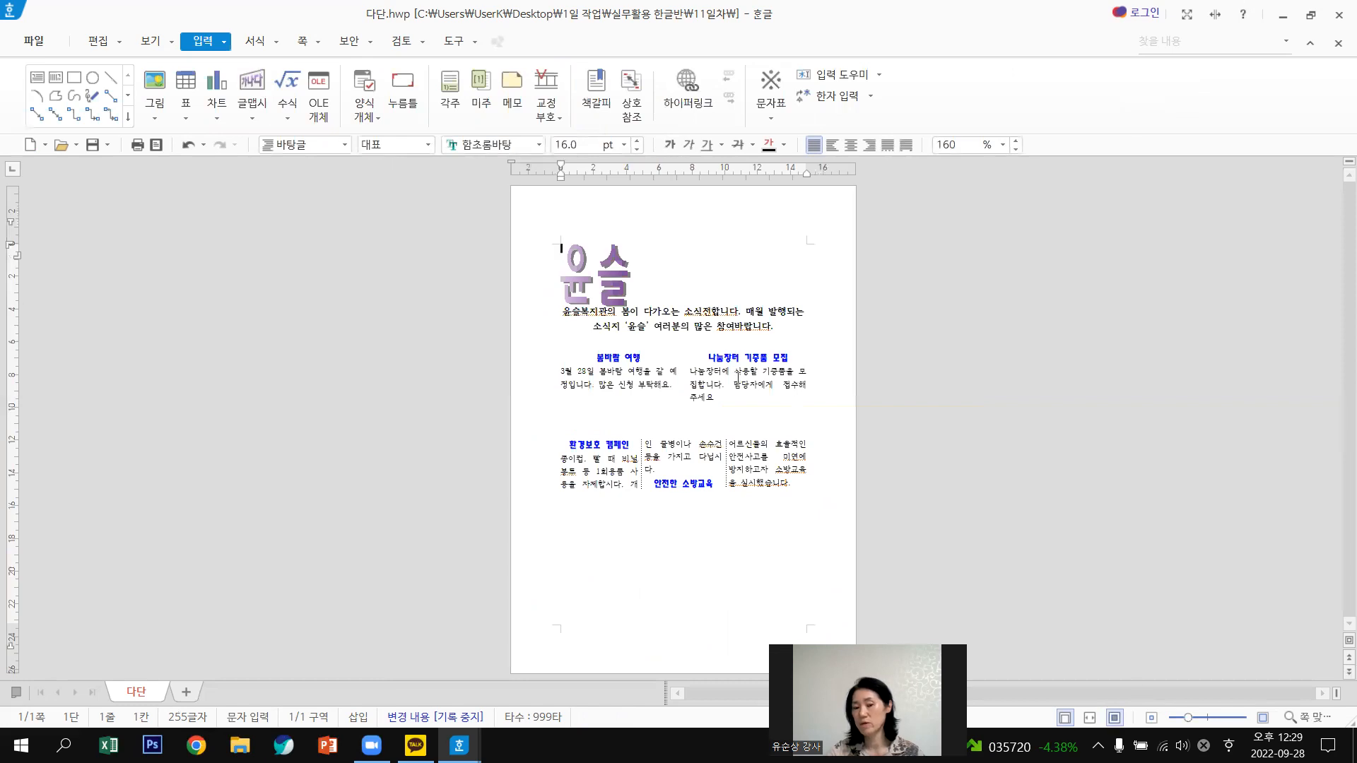
{"action": "left_click", "coordinate": [630, 244]}
{"action": "left_click_drag", "start_coordinate": [631, 244], "coordinate": [623, 251]}
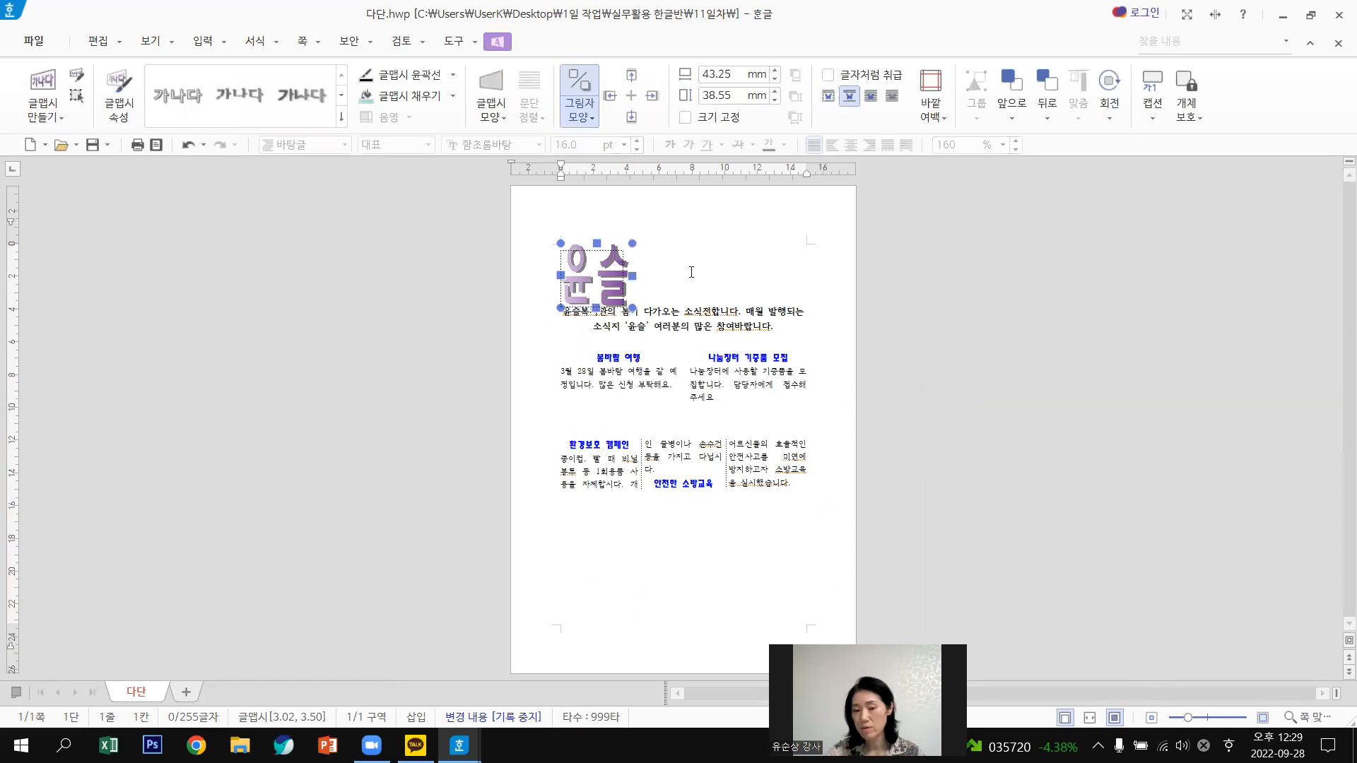
{"action": "key", "text": "Escape"}
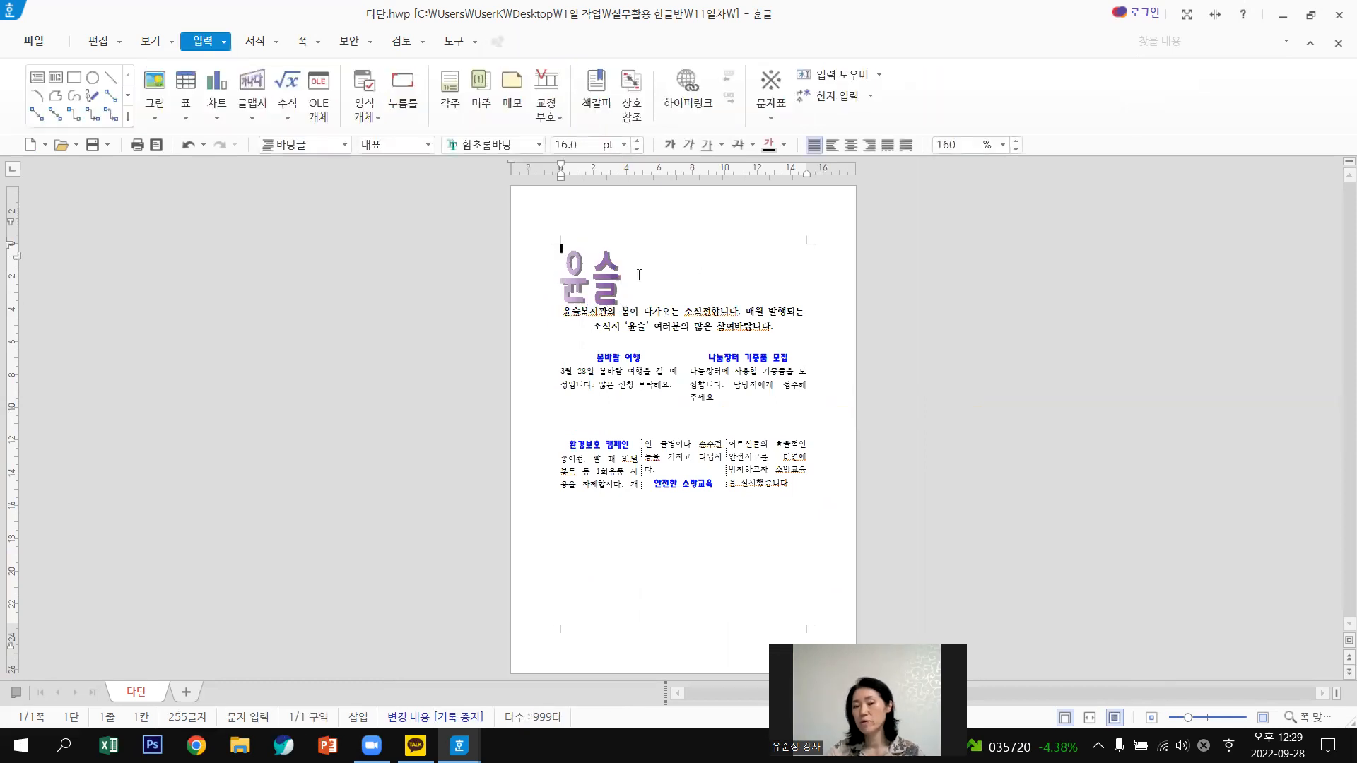
Add two blank lines below the 윤슬 title and two above the column headings.
{"action": "left_click", "coordinate": [651, 284]}
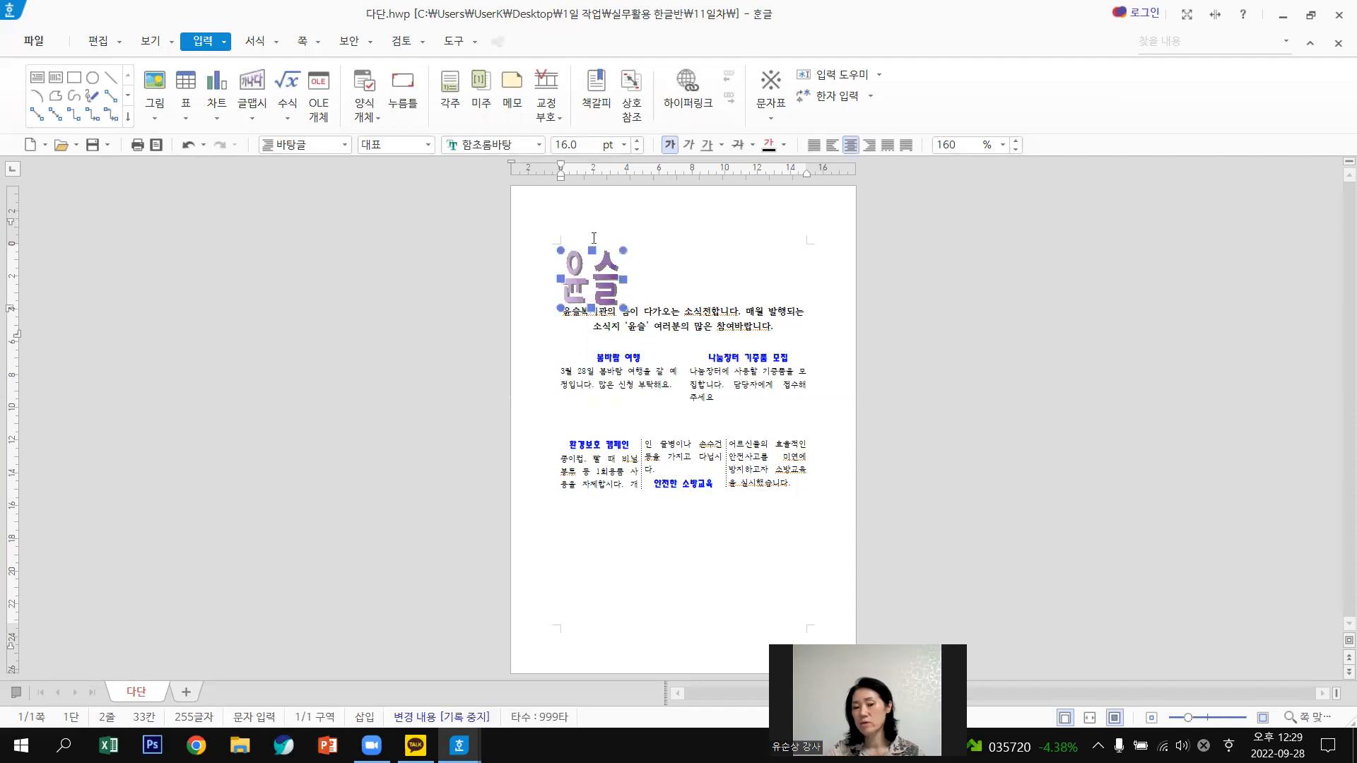
{"action": "left_click", "coordinate": [594, 262]}
{"action": "key", "text": "Escape"}
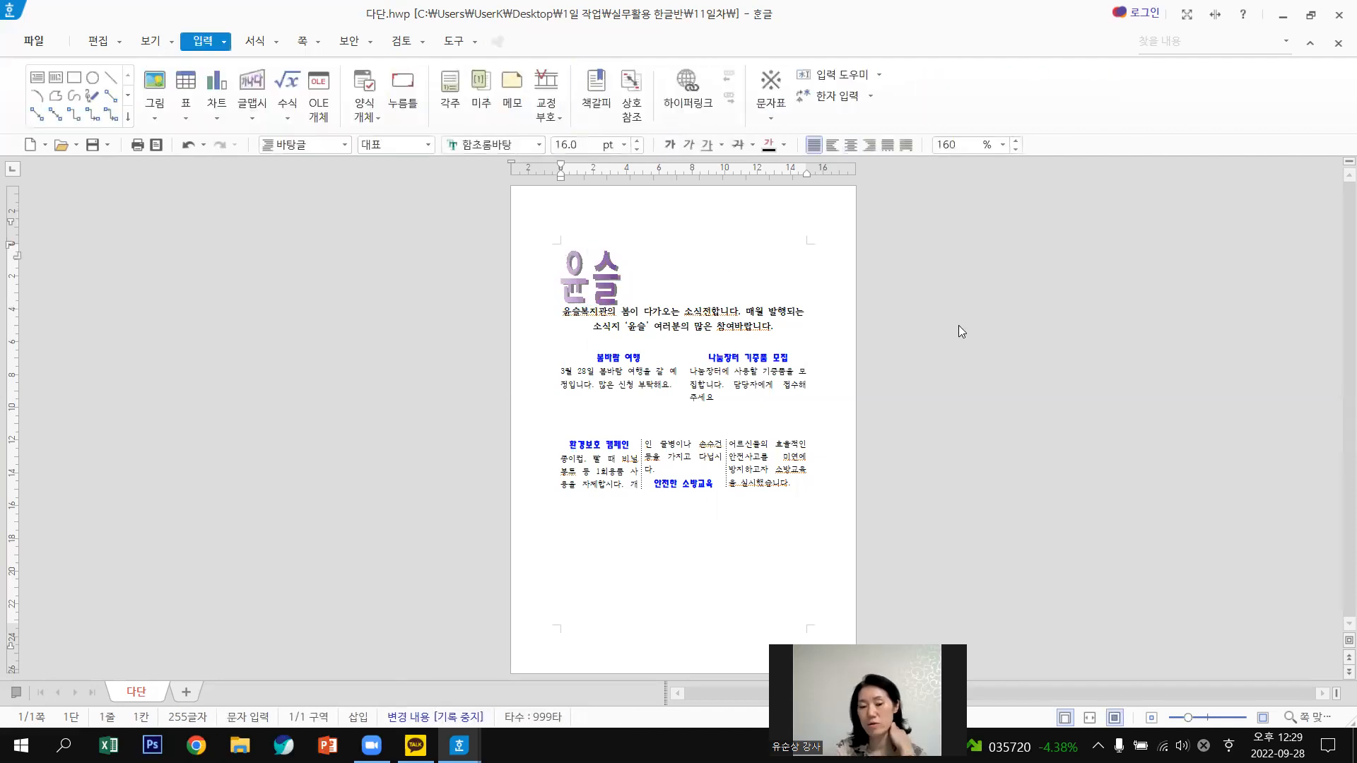
{"action": "key", "text": "Return"}
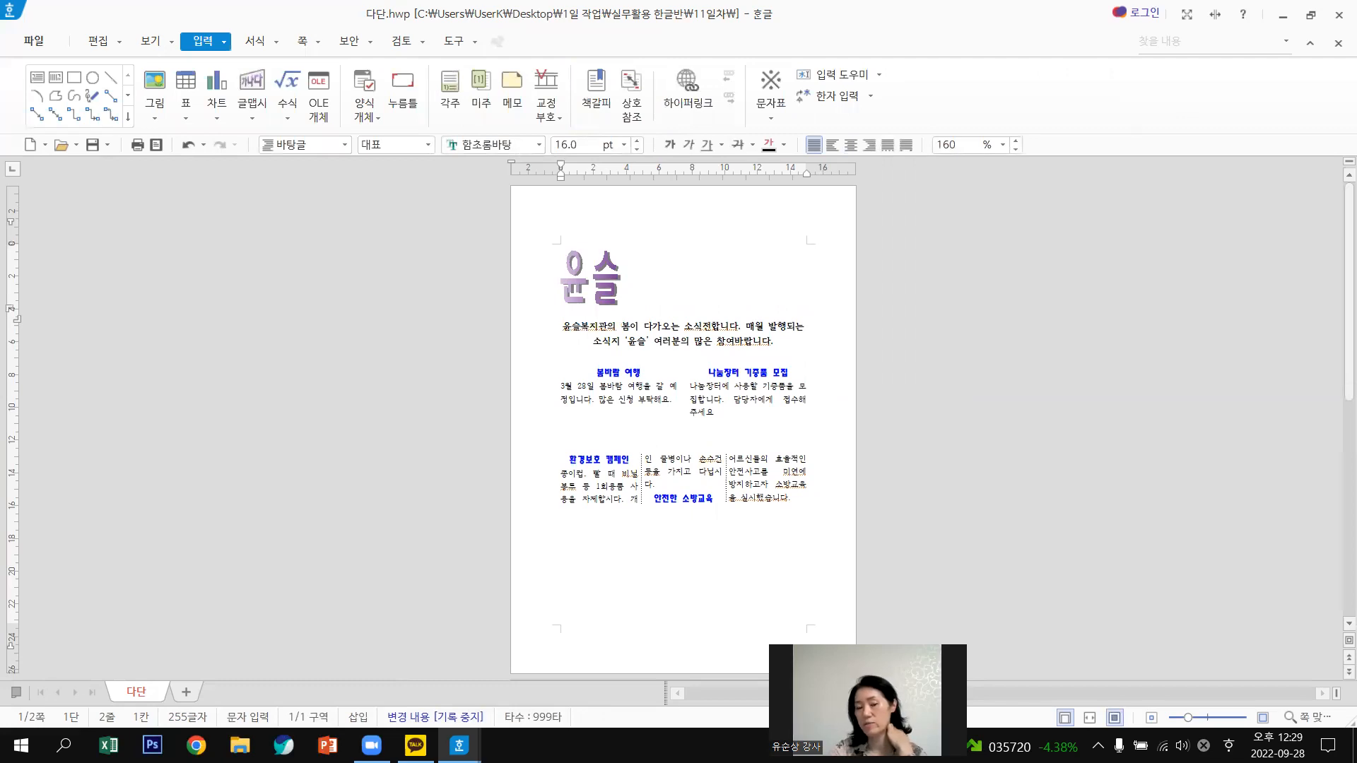
{"action": "key", "text": "Return"}
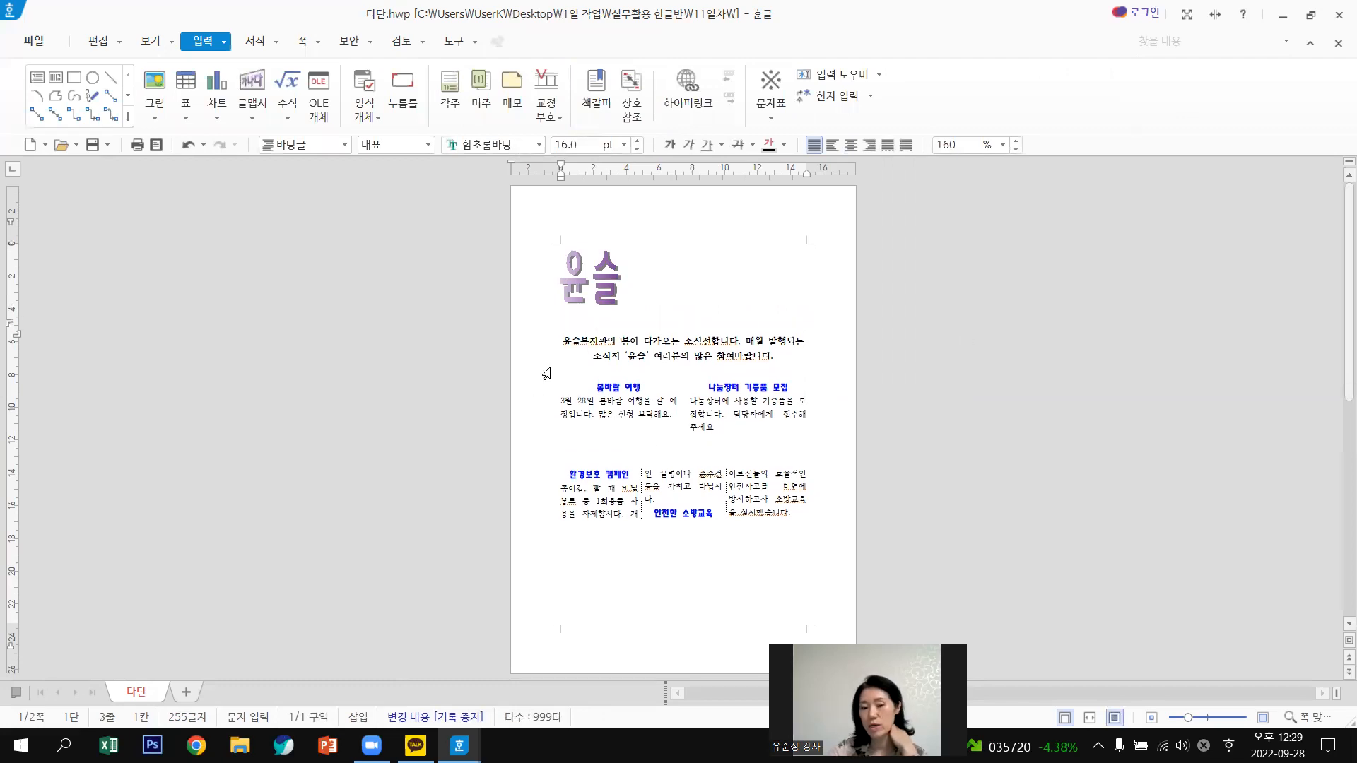
{"action": "left_click", "coordinate": [655, 380]}
{"action": "key", "text": "Return"}
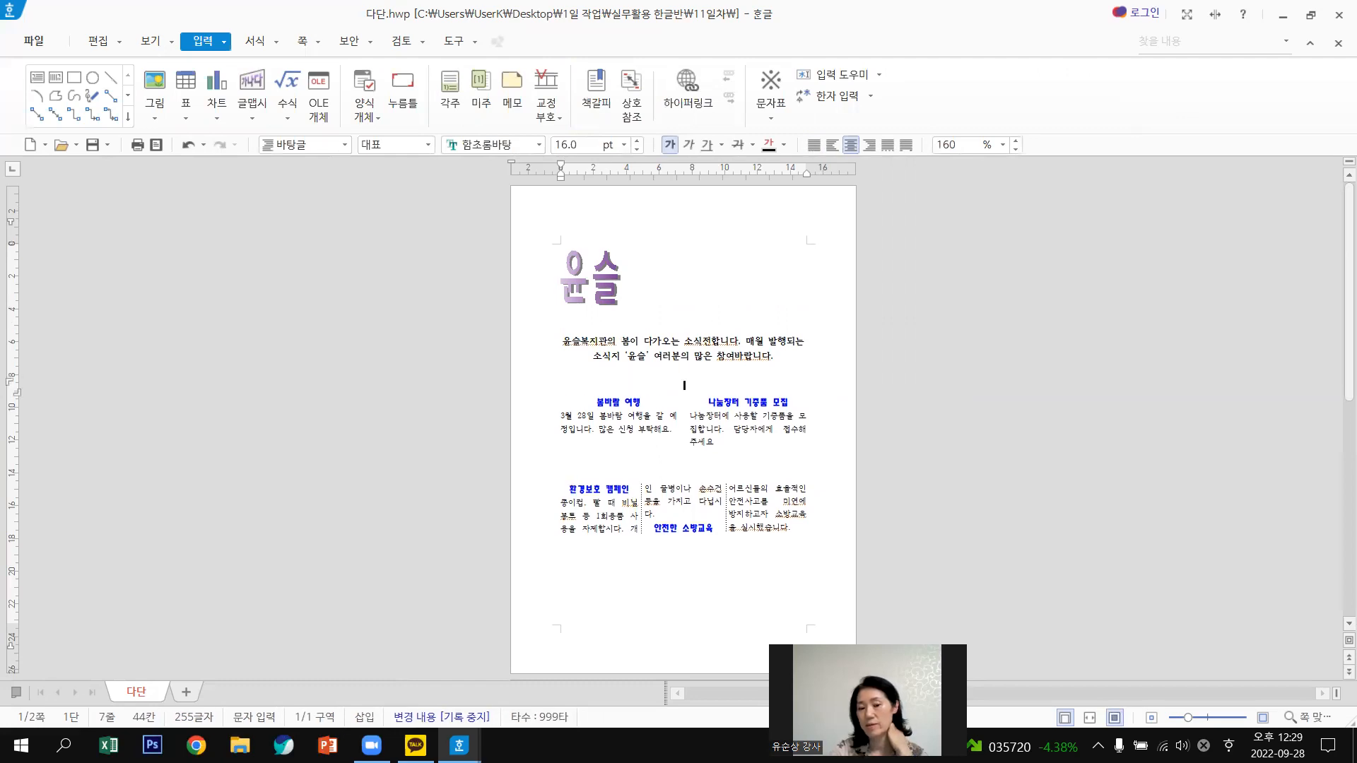
{"action": "key", "text": "Return"}
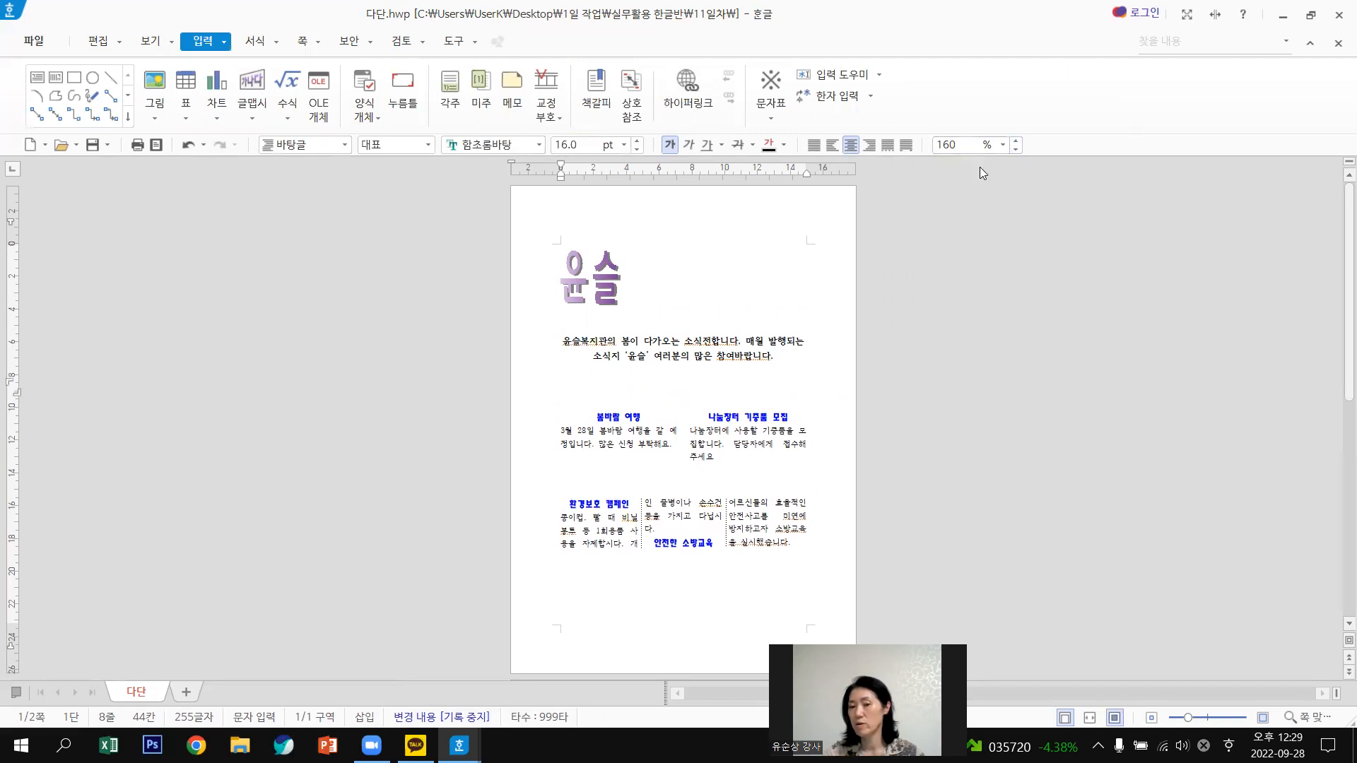
Reduce the blank line's spacing to 100% and restore the window to reveal the sample.
{"action": "left_click", "coordinate": [1017, 149]}
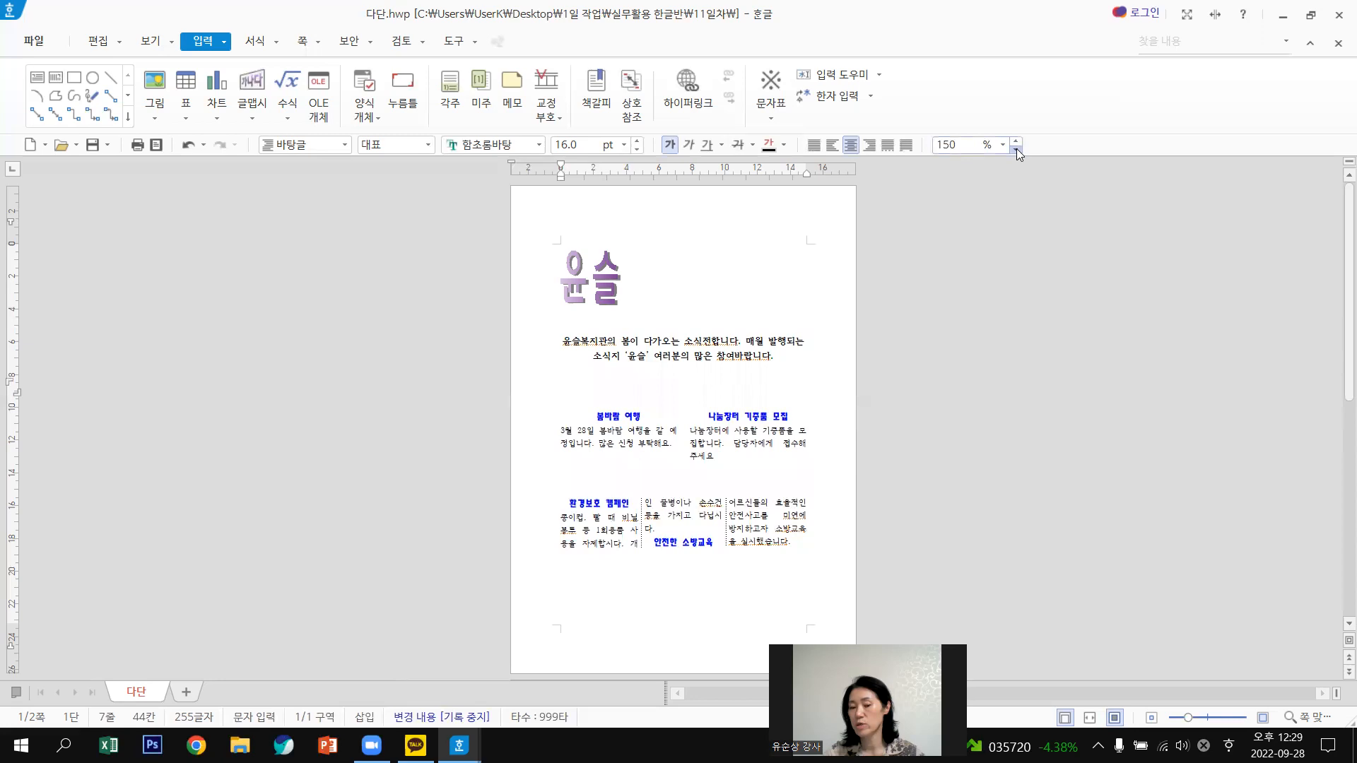
{"action": "left_click", "coordinate": [1017, 149]}
{"action": "left_click", "coordinate": [1016, 148]}
{"action": "left_click", "coordinate": [1016, 148]}
{"action": "left_click", "coordinate": [1016, 148]}
{"action": "left_click", "coordinate": [1017, 149]}
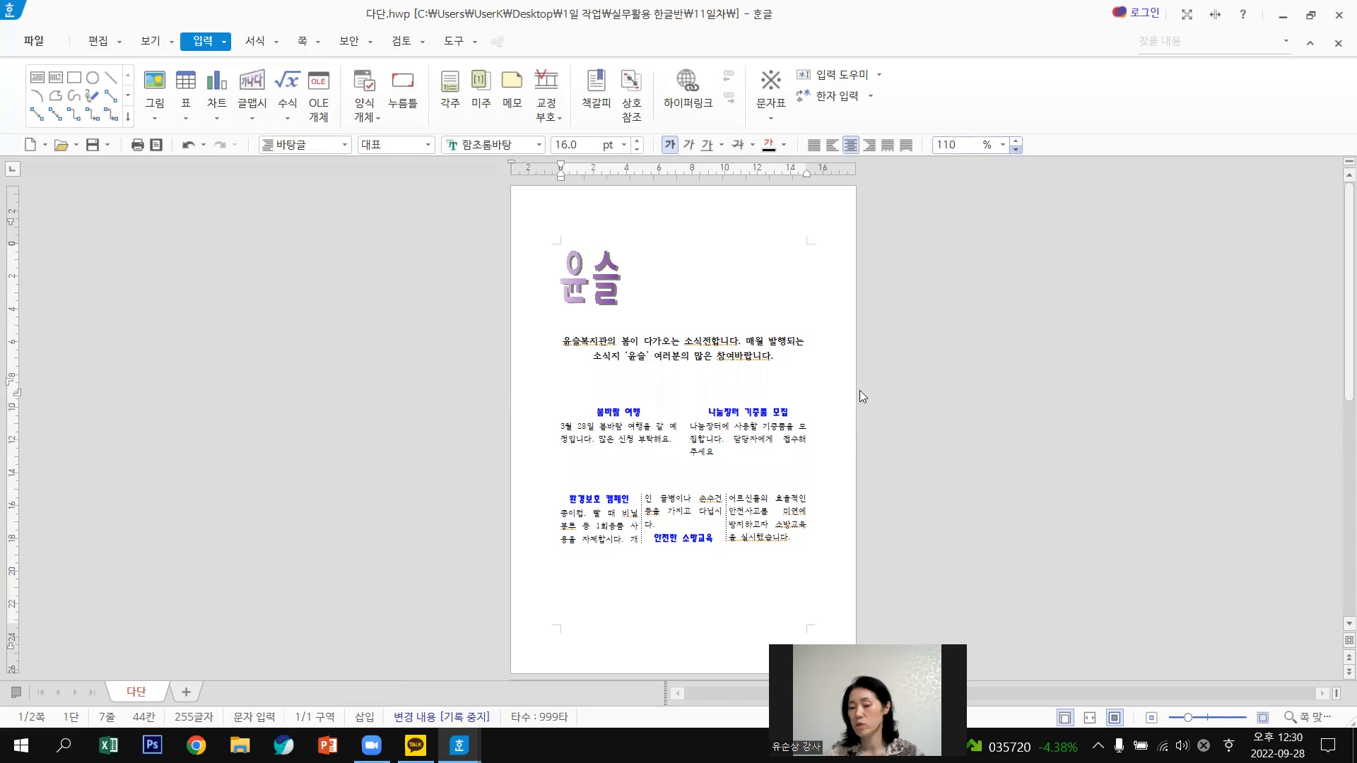
{"action": "left_click", "coordinate": [746, 506]}
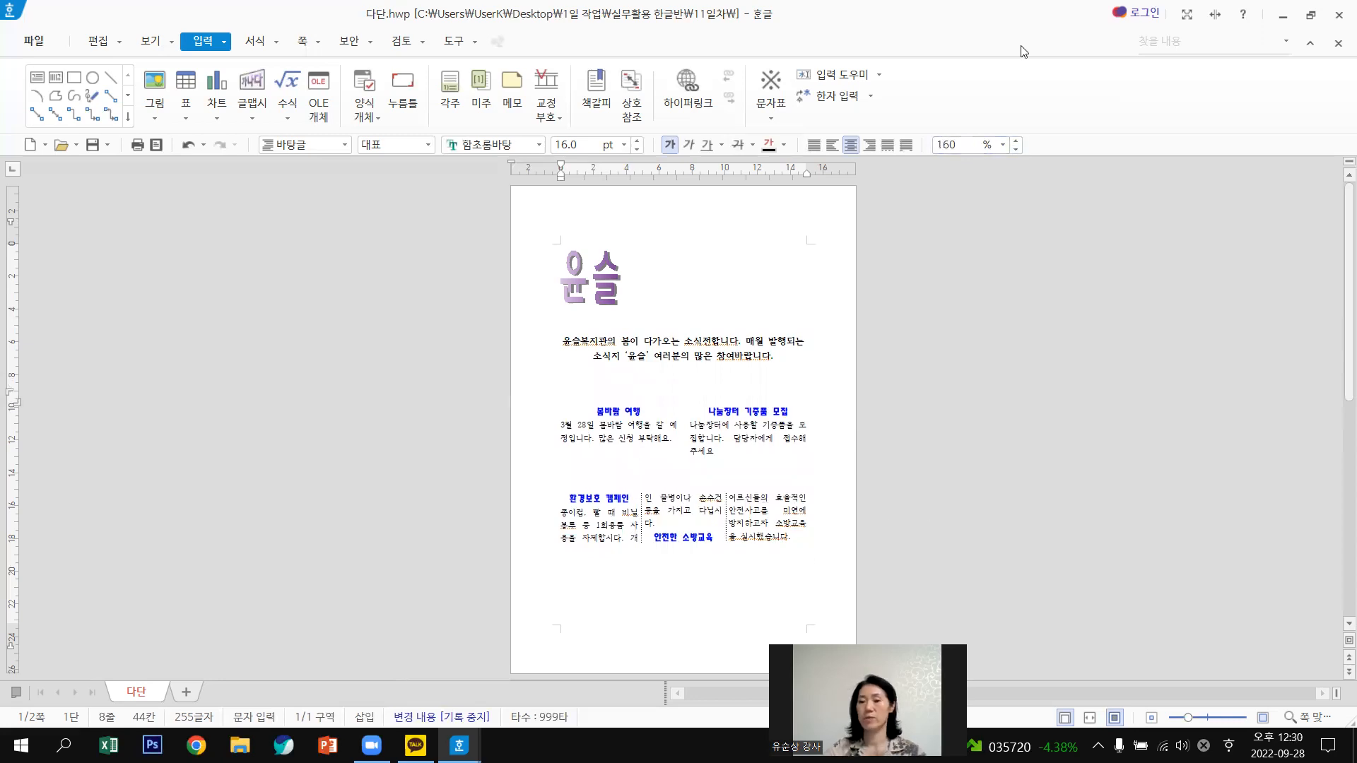
{"action": "left_click", "coordinate": [1311, 15]}
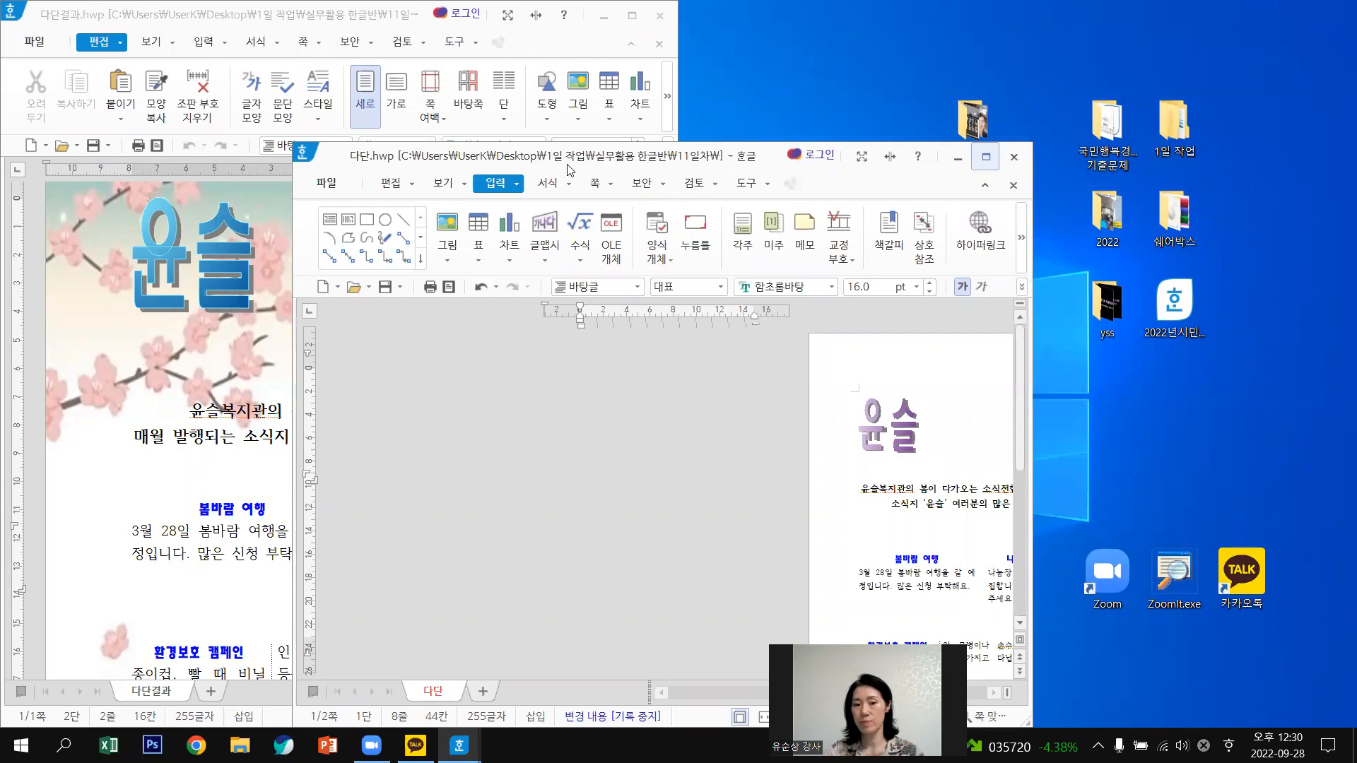
Move the newsletter window to the right half and zoom it to 78%.
{"action": "left_click_drag", "start_coordinate": [670, 161], "coordinate": [1356, 173]}
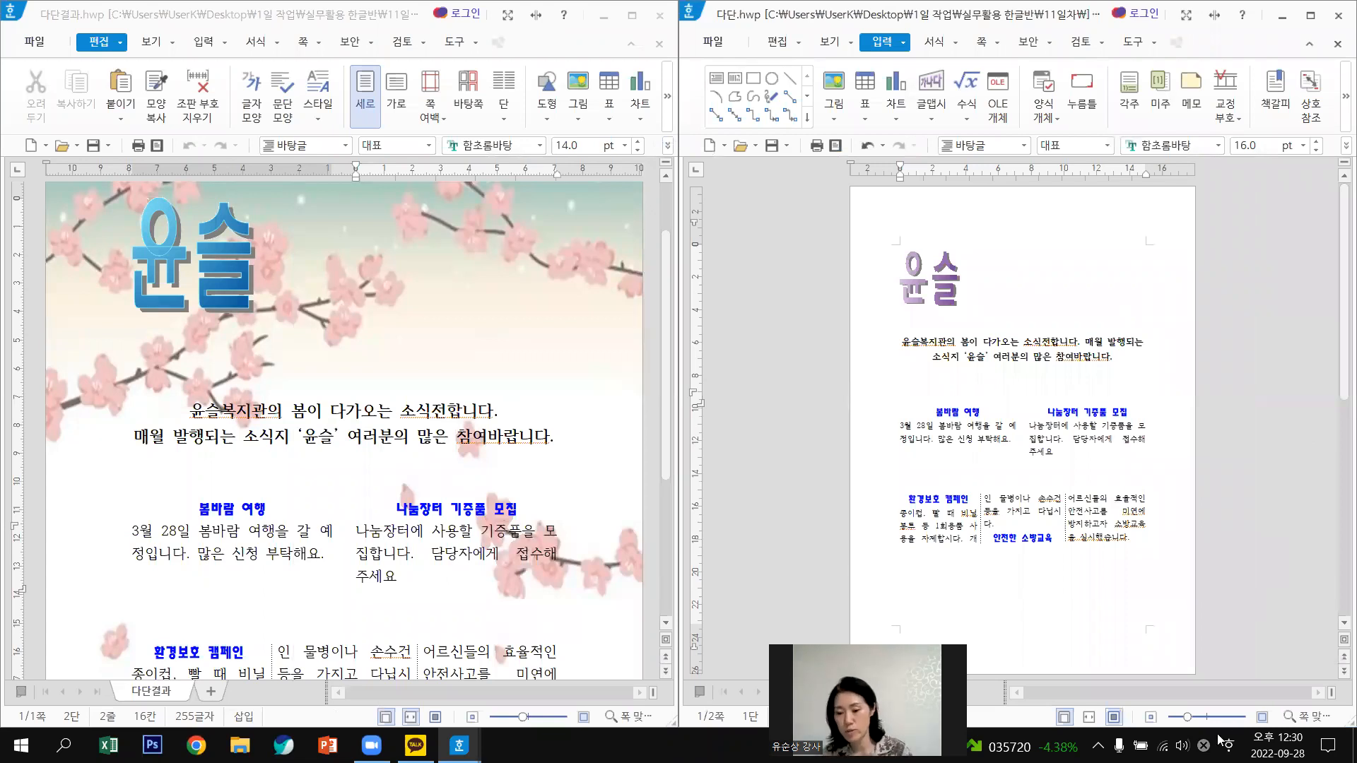
{"action": "left_click", "coordinate": [1208, 718]}
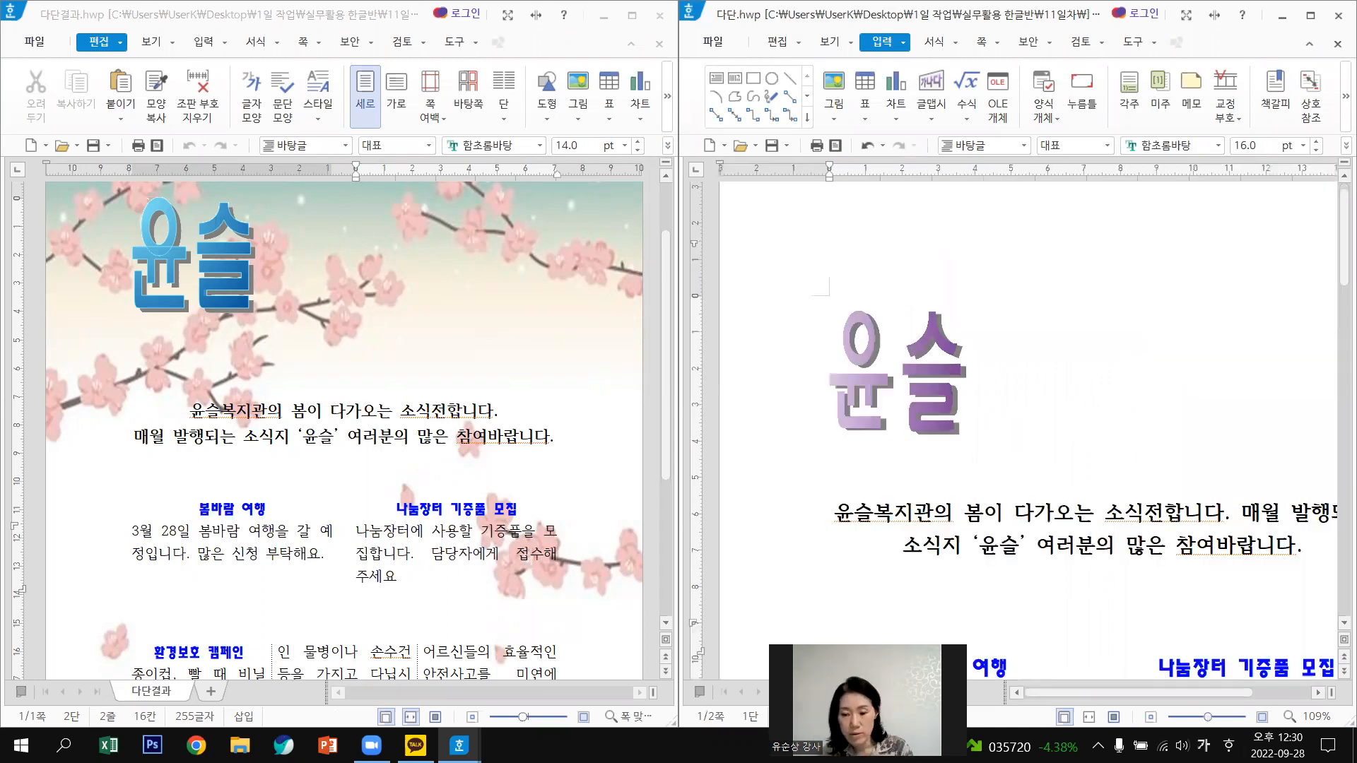
{"action": "left_click", "coordinate": [1150, 717]}
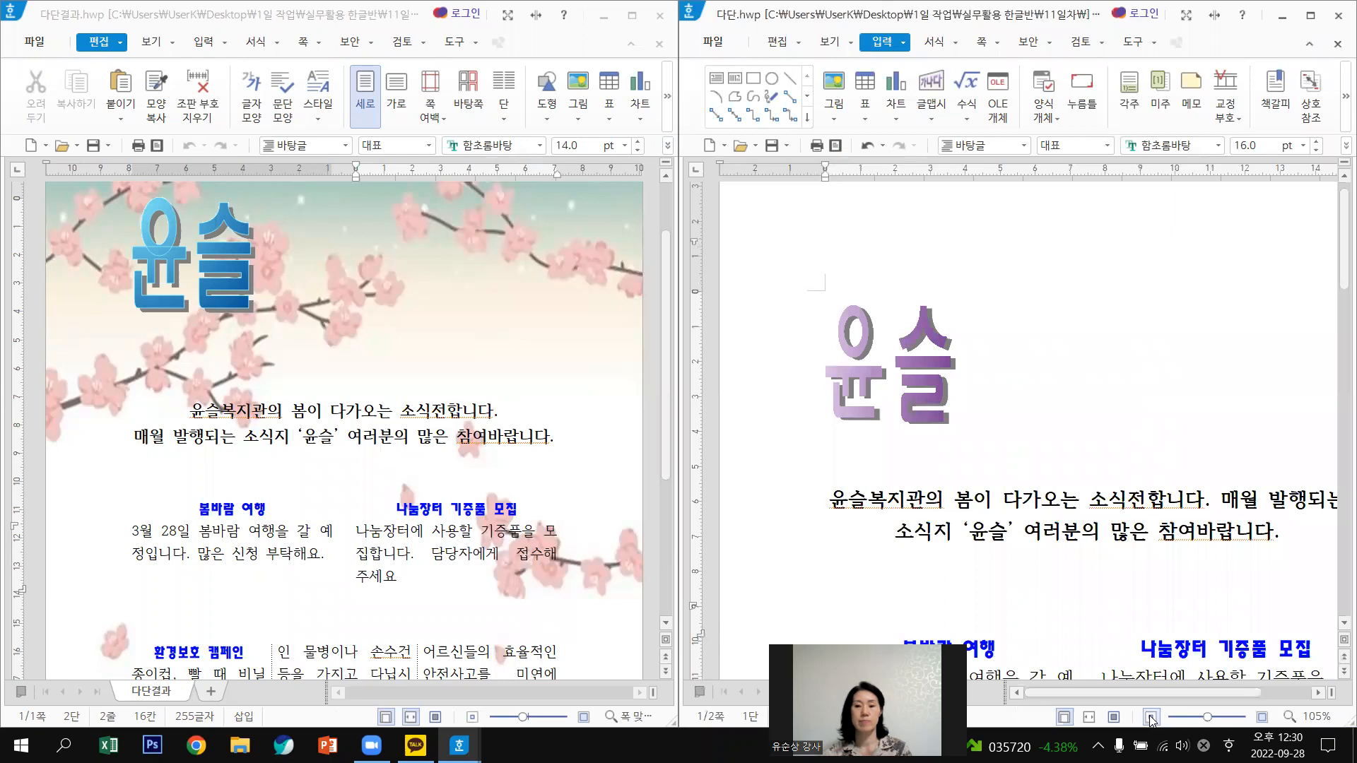
{"action": "left_click", "coordinate": [1150, 718]}
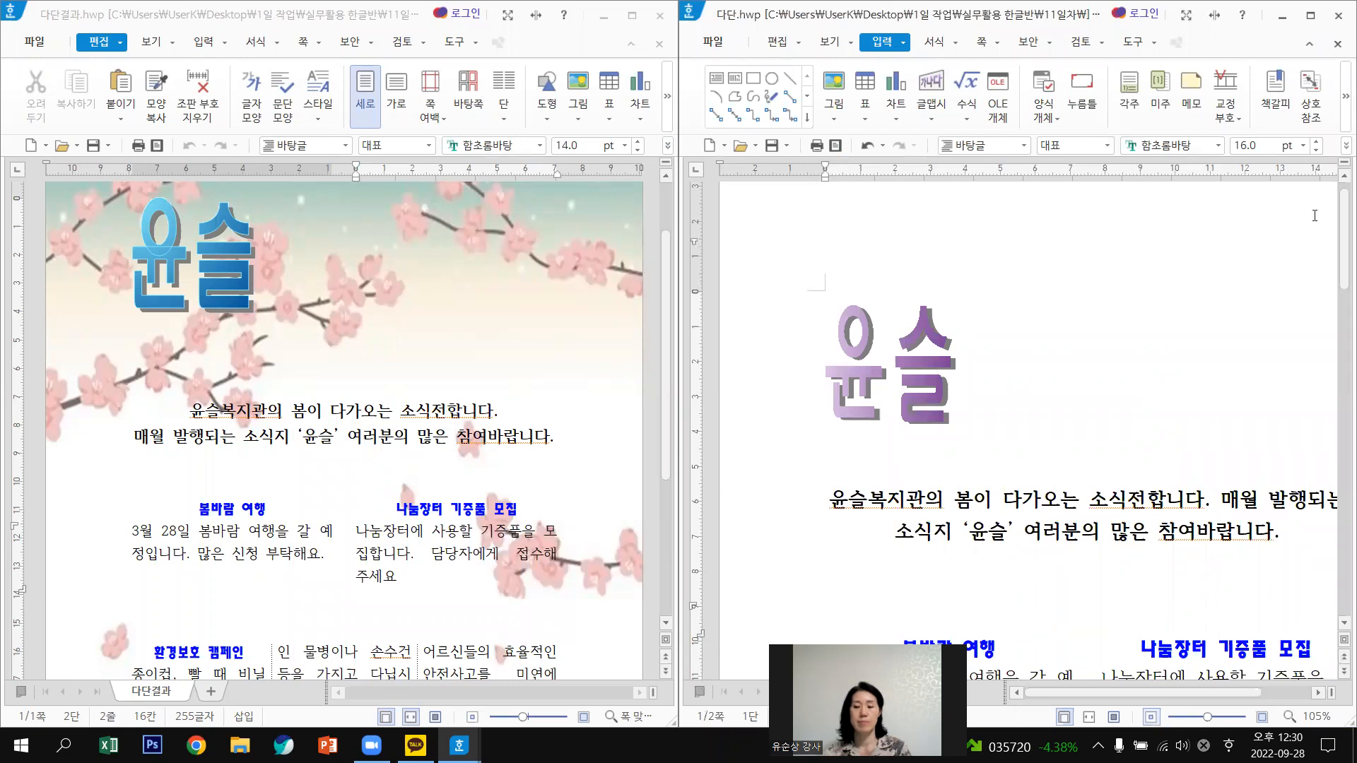
{"action": "left_click", "coordinate": [1200, 718]}
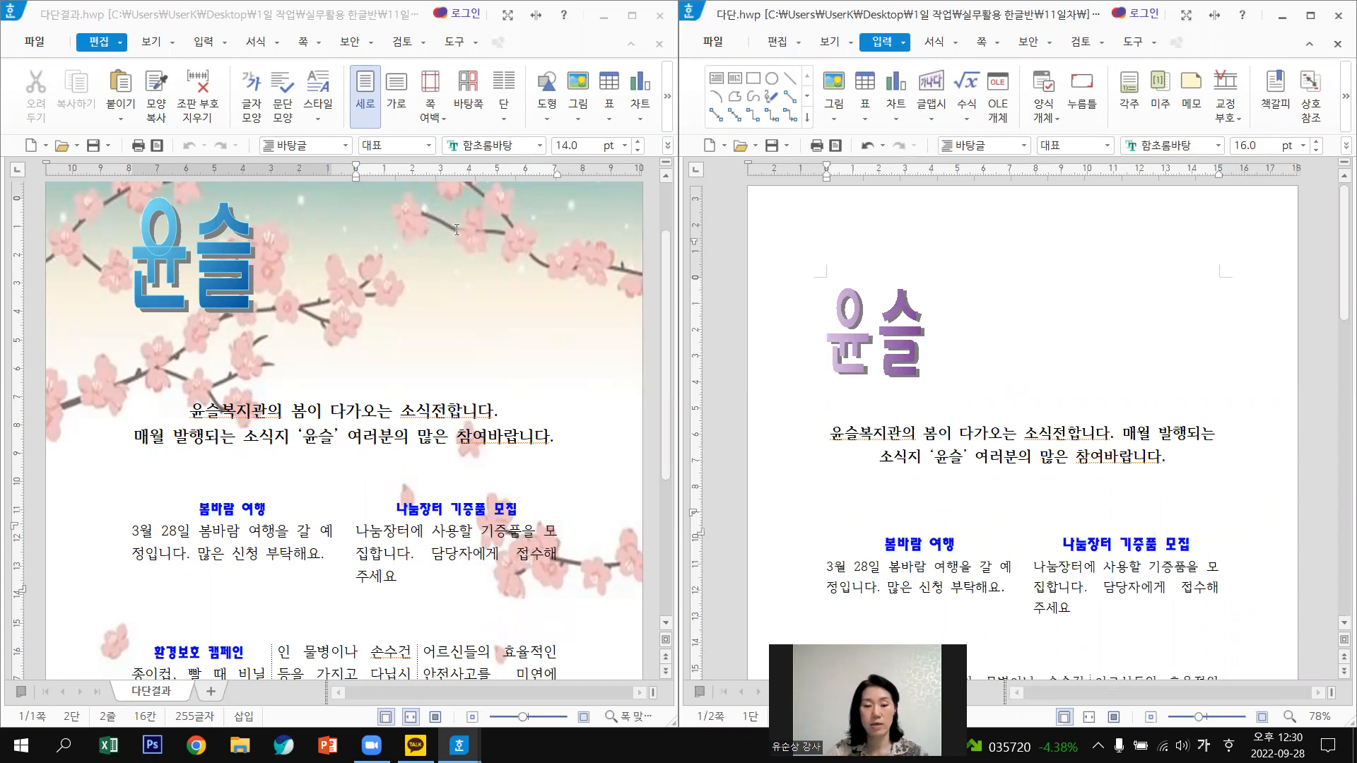
{"action": "scroll", "coordinate": [456, 228], "scroll_direction": "up", "scroll_amount": 1}
Select the 다단결과 sample's background picture and scroll through the sample.
{"action": "left_click", "coordinate": [451, 283]}
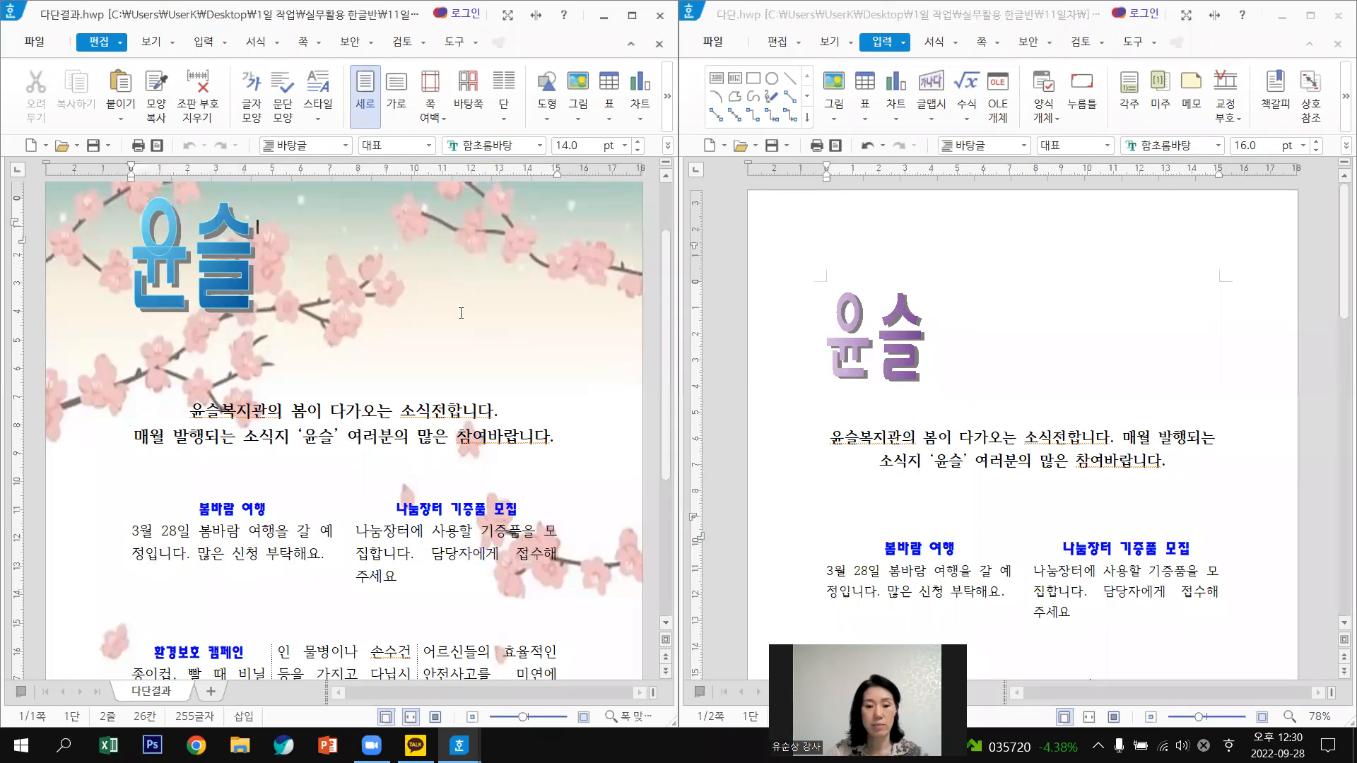
{"action": "left_click", "coordinate": [76, 194]}
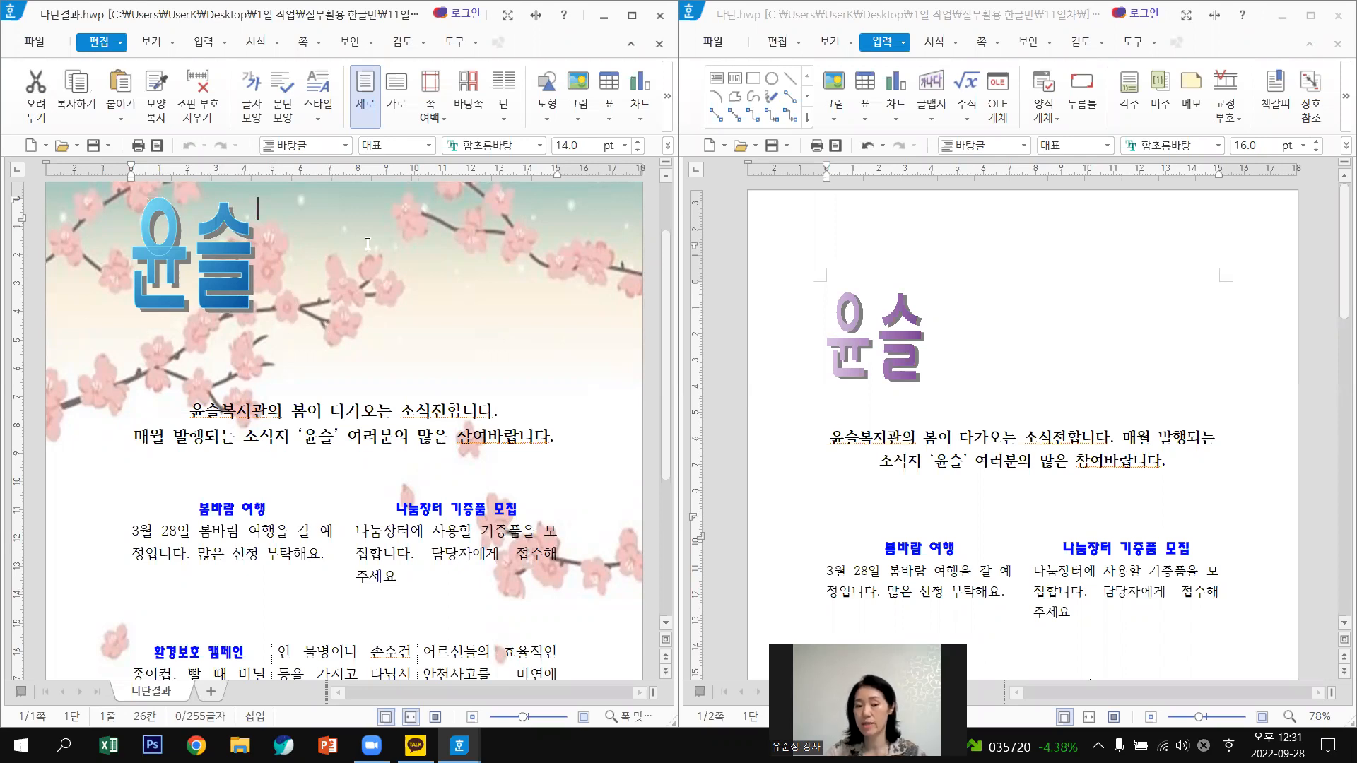
{"action": "scroll", "coordinate": [366, 361], "scroll_direction": "down", "scroll_amount": 3}
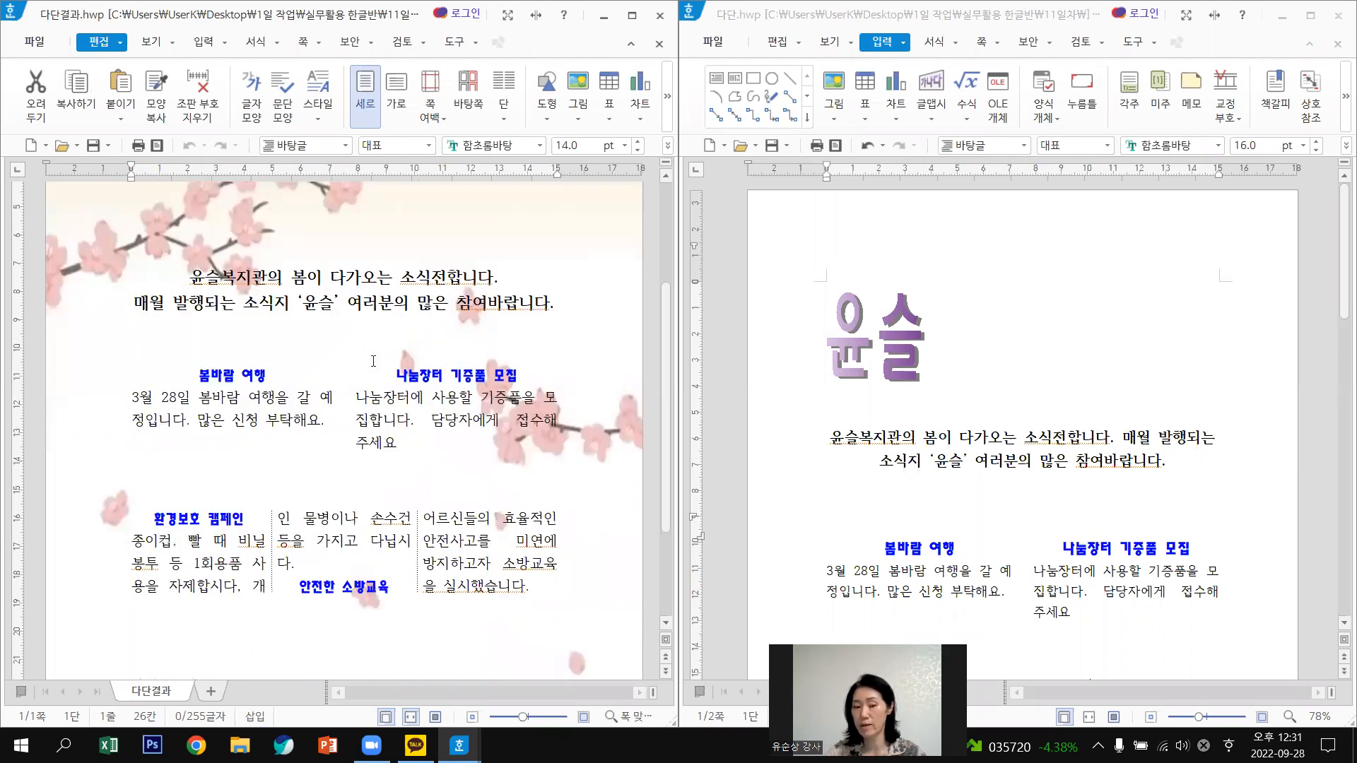
{"action": "scroll", "coordinate": [373, 361], "scroll_direction": "down", "scroll_amount": 3}
{"action": "scroll", "coordinate": [375, 358], "scroll_direction": "up", "scroll_amount": 5}
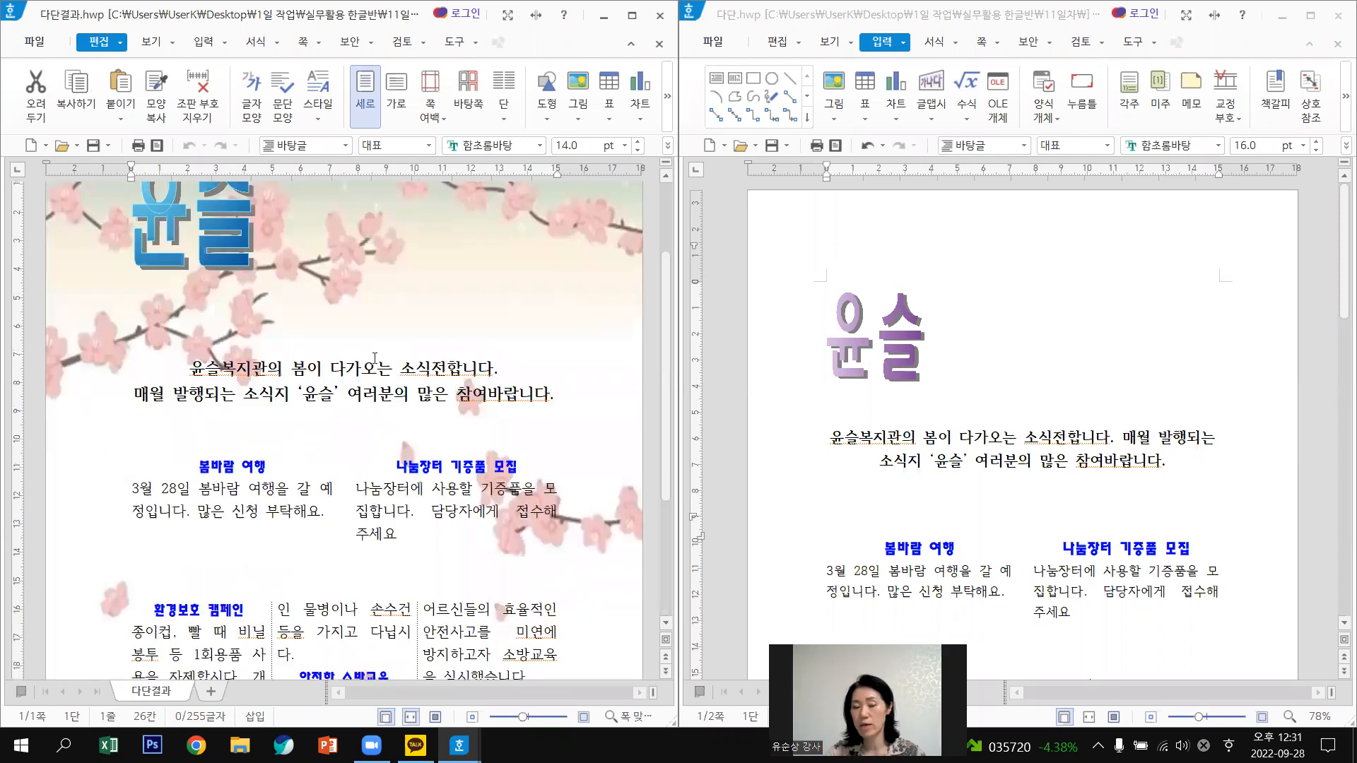
{"action": "scroll", "coordinate": [375, 358], "scroll_direction": "up", "scroll_amount": 3}
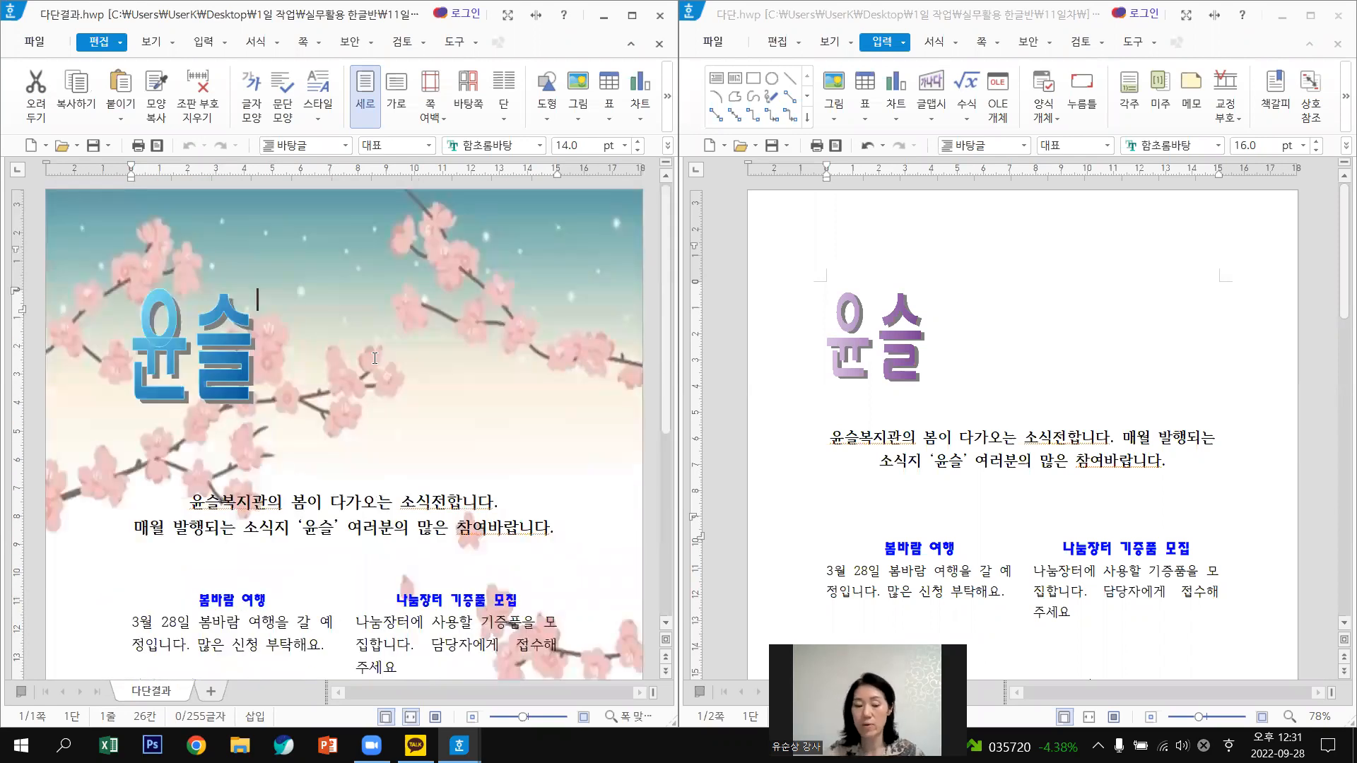
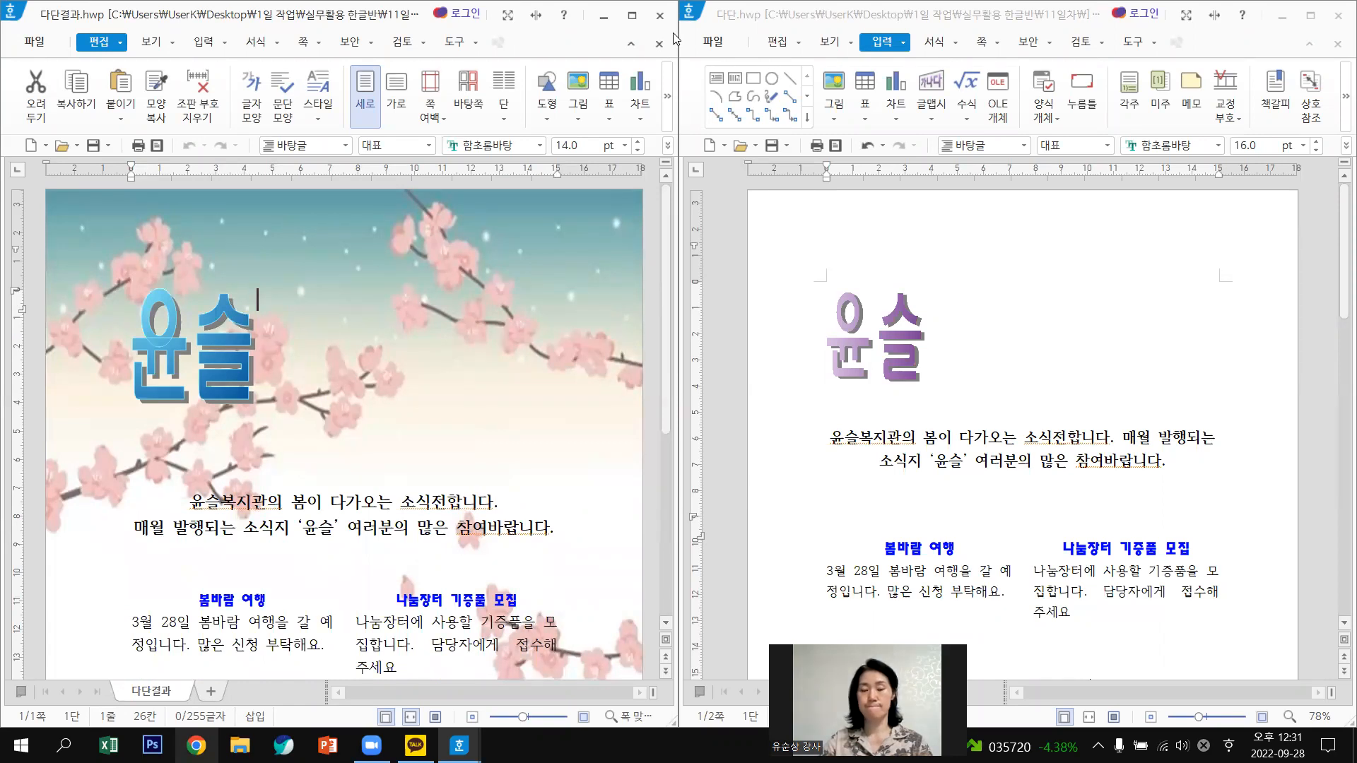
Open a new blank Hangul document, then switch to the Google homepage in Chrome.
{"action": "key", "text": "alt+n"}
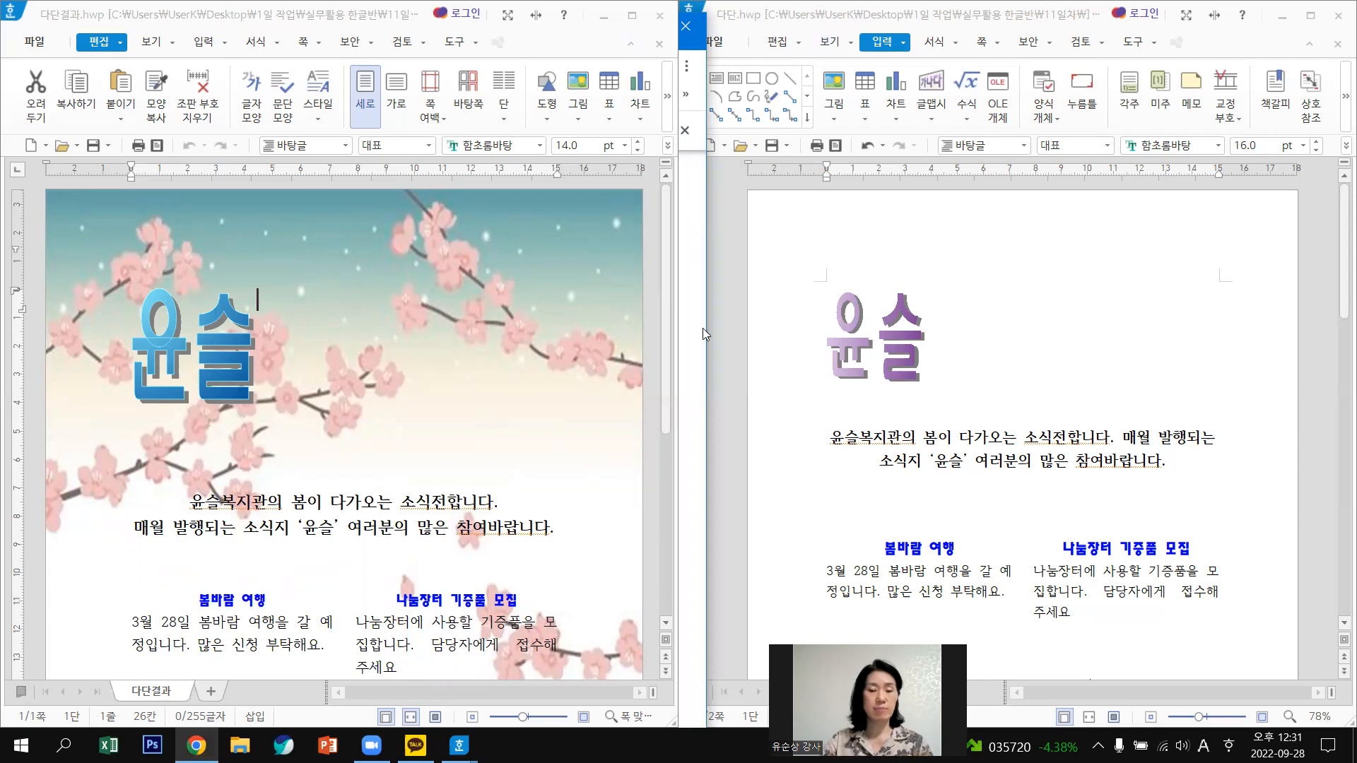
{"action": "left_click", "coordinate": [692, 303]}
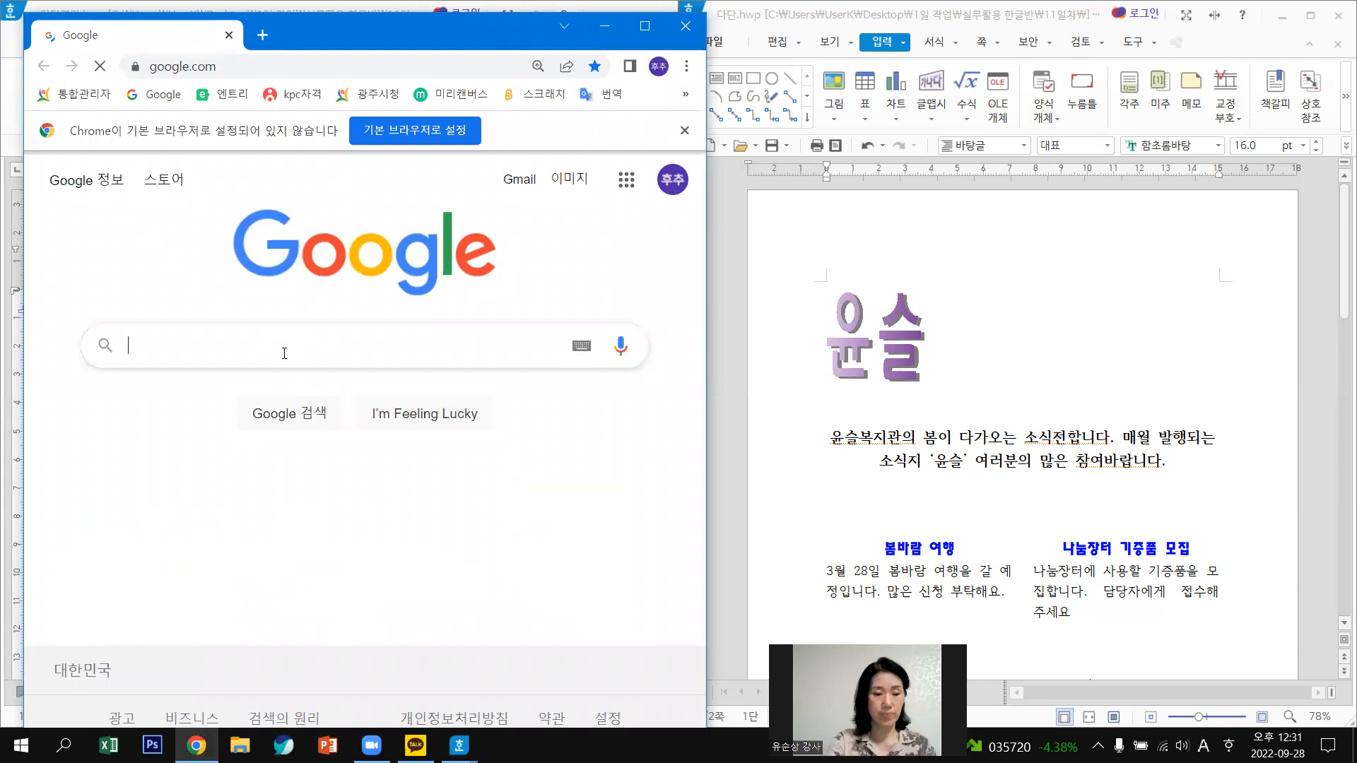
Search Google for '배경이미지' using Korean input.
{"action": "type", "text": "qo"}
{"action": "key", "text": "BackSpace"}
{"action": "key", "text": "BackSpace"}
{"action": "key", "text": "Hangul"}
{"action": "type", "text": "브ㅐ경ㄱㅡ"}
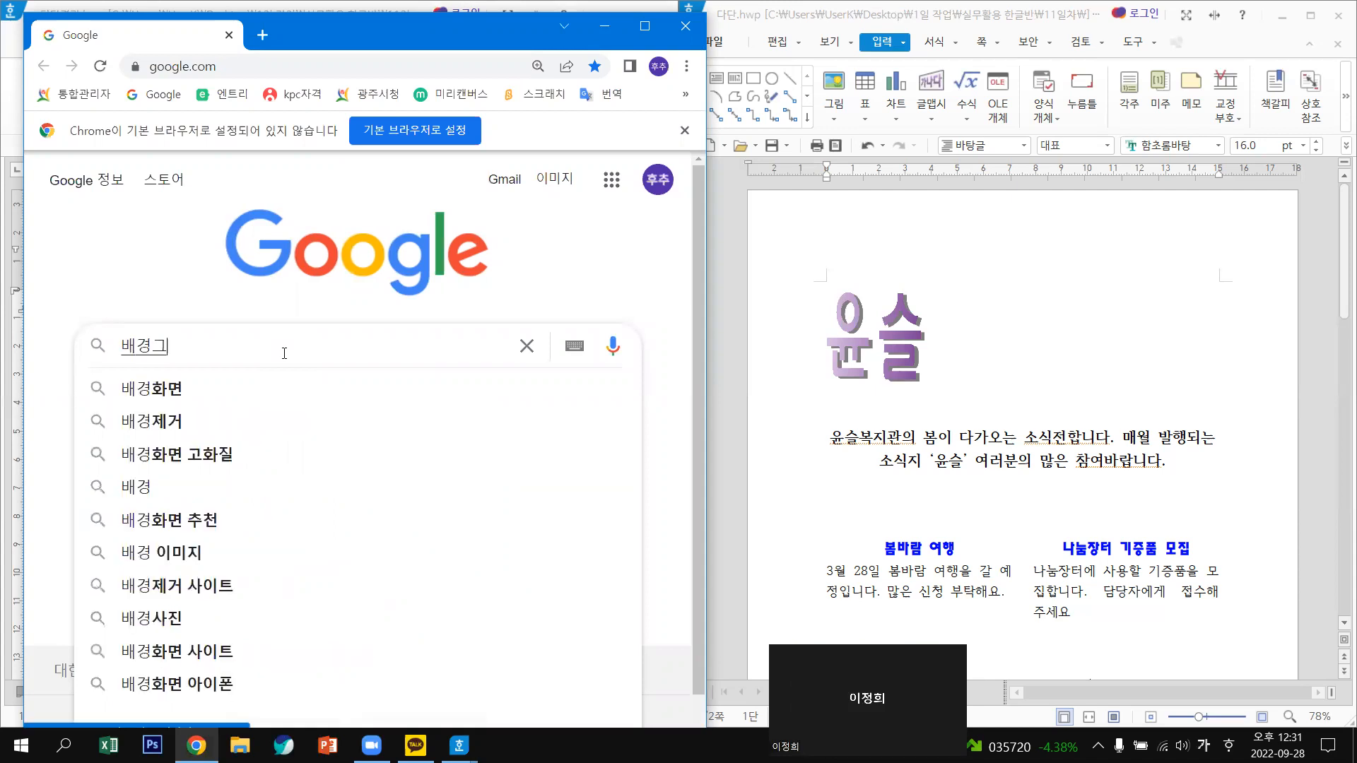
{"action": "type", "text": "림"}
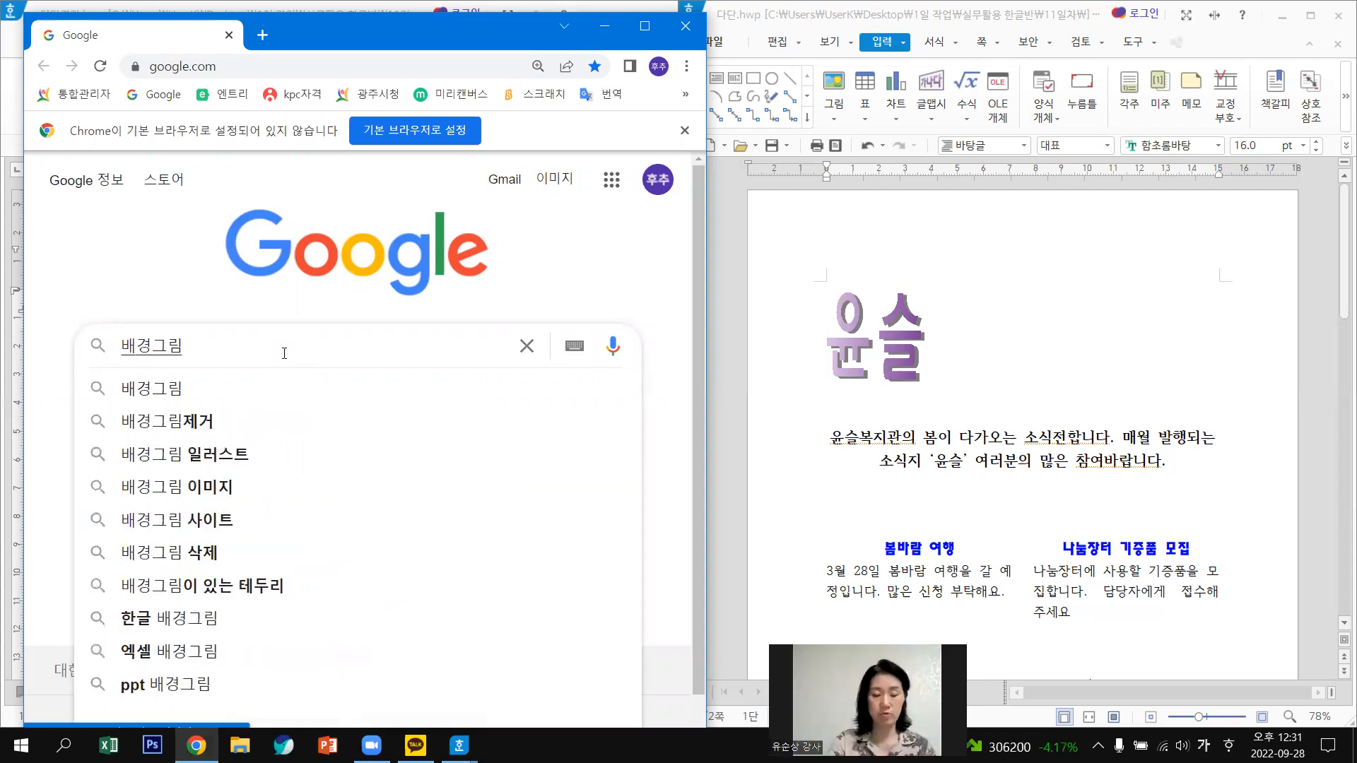
{"action": "key", "text": "BackSpace"}
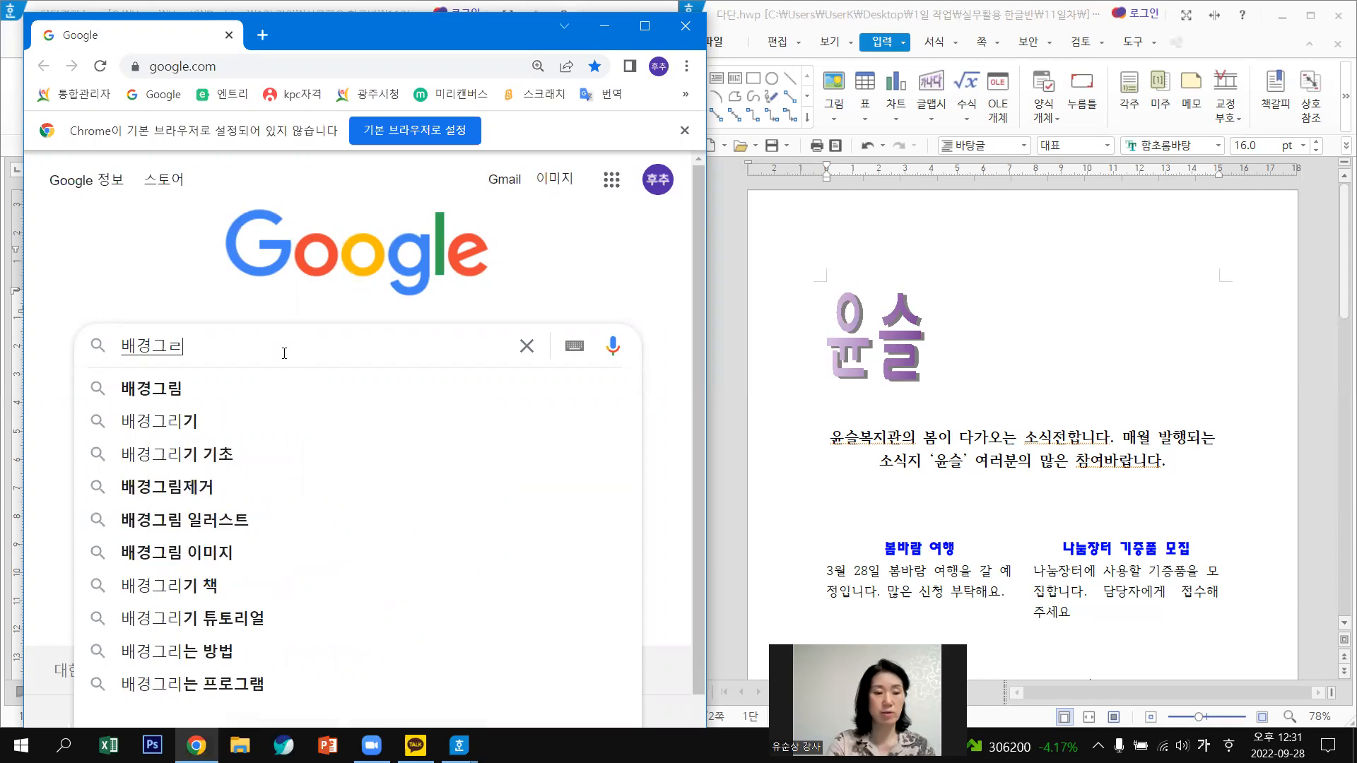
{"action": "key", "text": "BackSpace"}
{"action": "key", "text": "BackSpace"}
{"action": "type", "text": "임"}
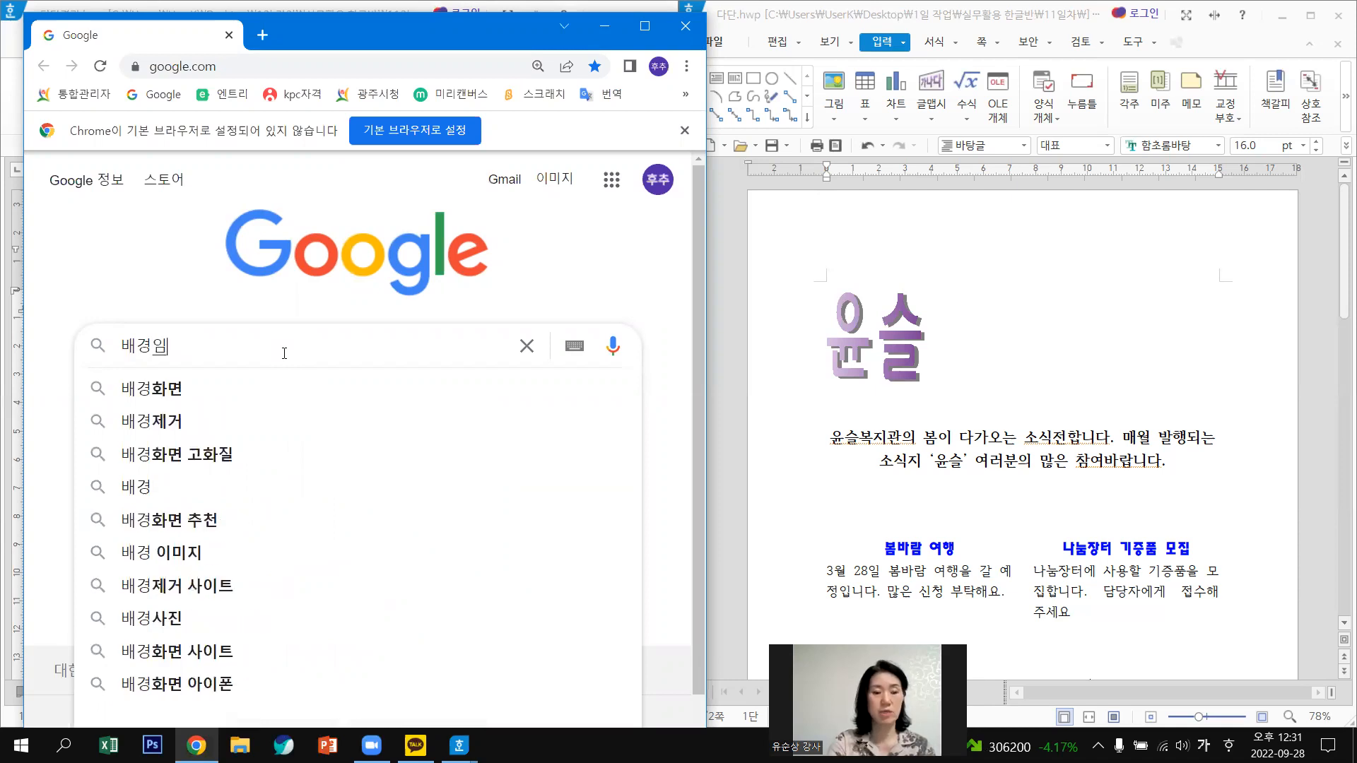
{"action": "type", "text": "미지"}
{"action": "key", "text": "Return"}
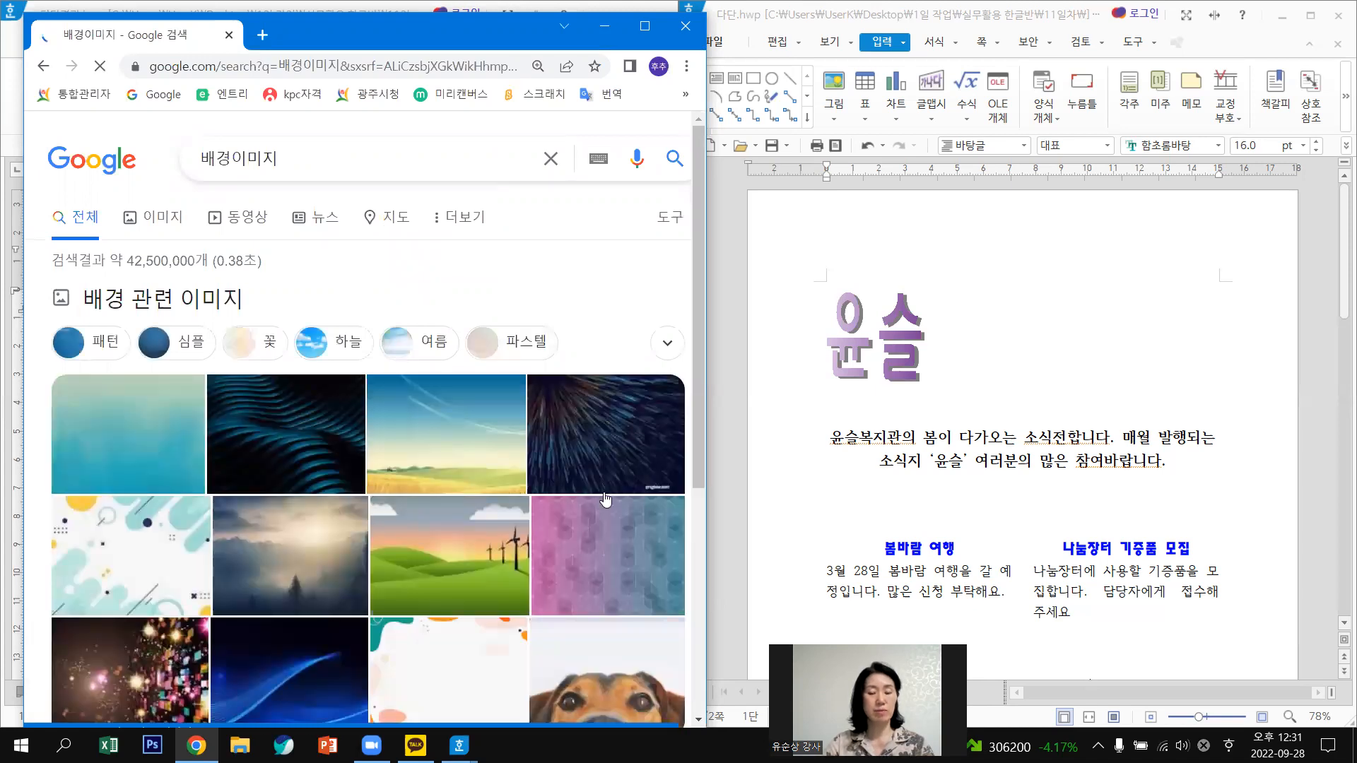
Preview the sky-and-field thumbnail from the results and maximize Chrome.
{"action": "scroll", "coordinate": [596, 491], "scroll_direction": "down", "scroll_amount": 2}
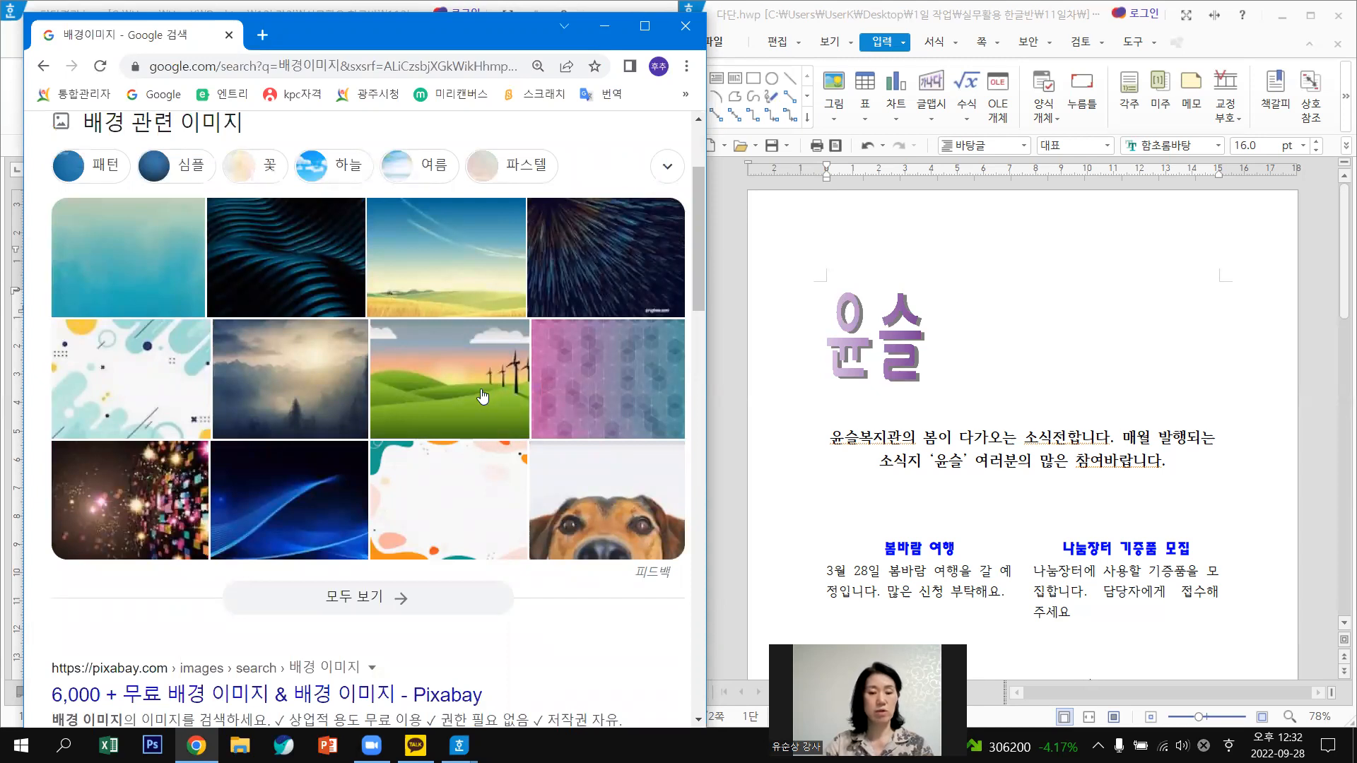
{"action": "left_click", "coordinate": [448, 270]}
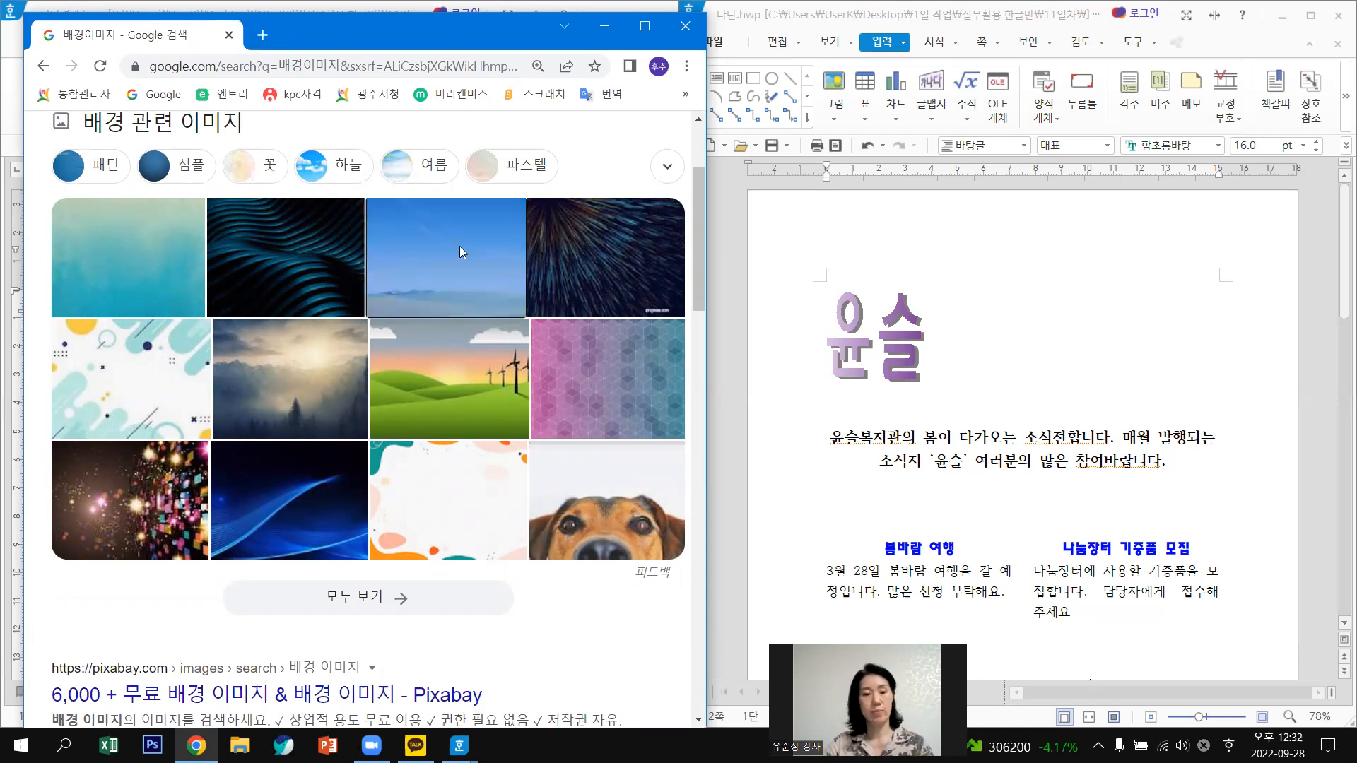
{"action": "left_click", "coordinate": [460, 246]}
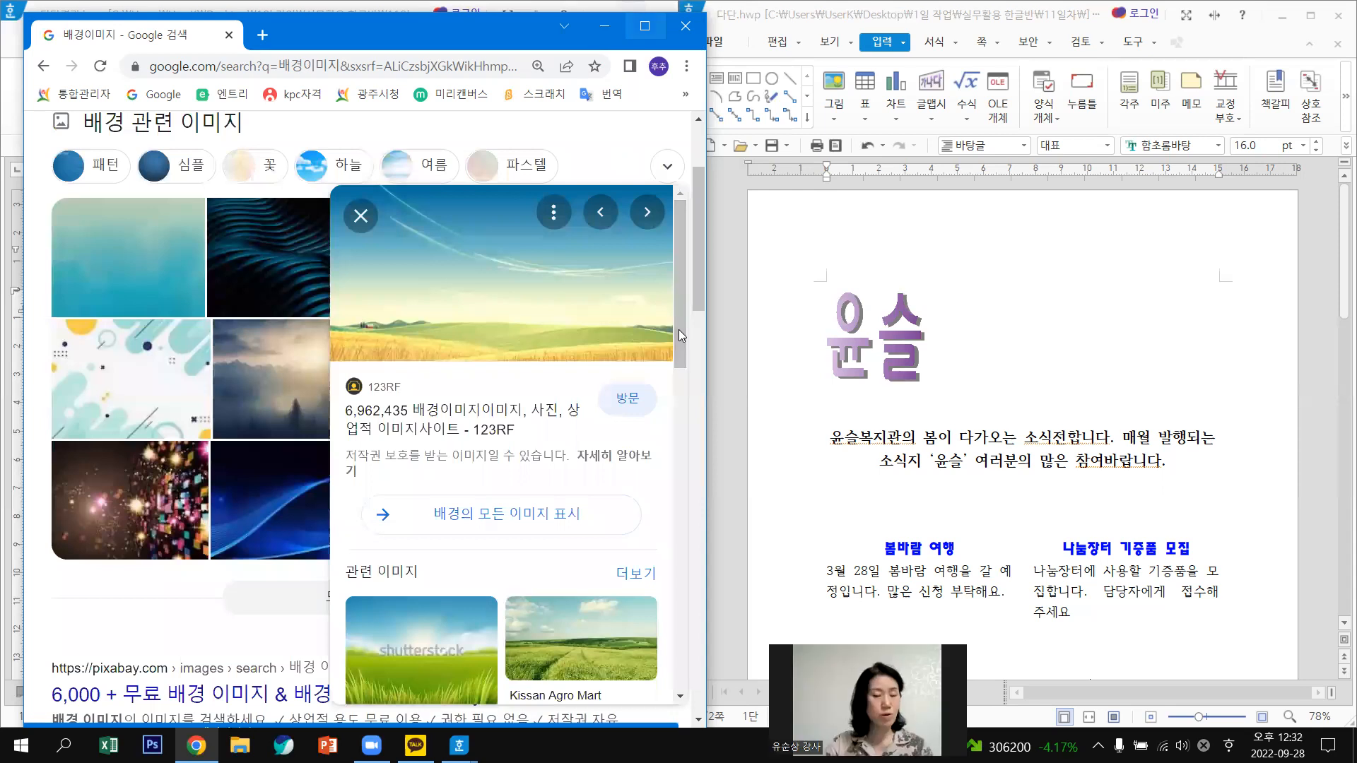
{"action": "left_click", "coordinate": [651, 35]}
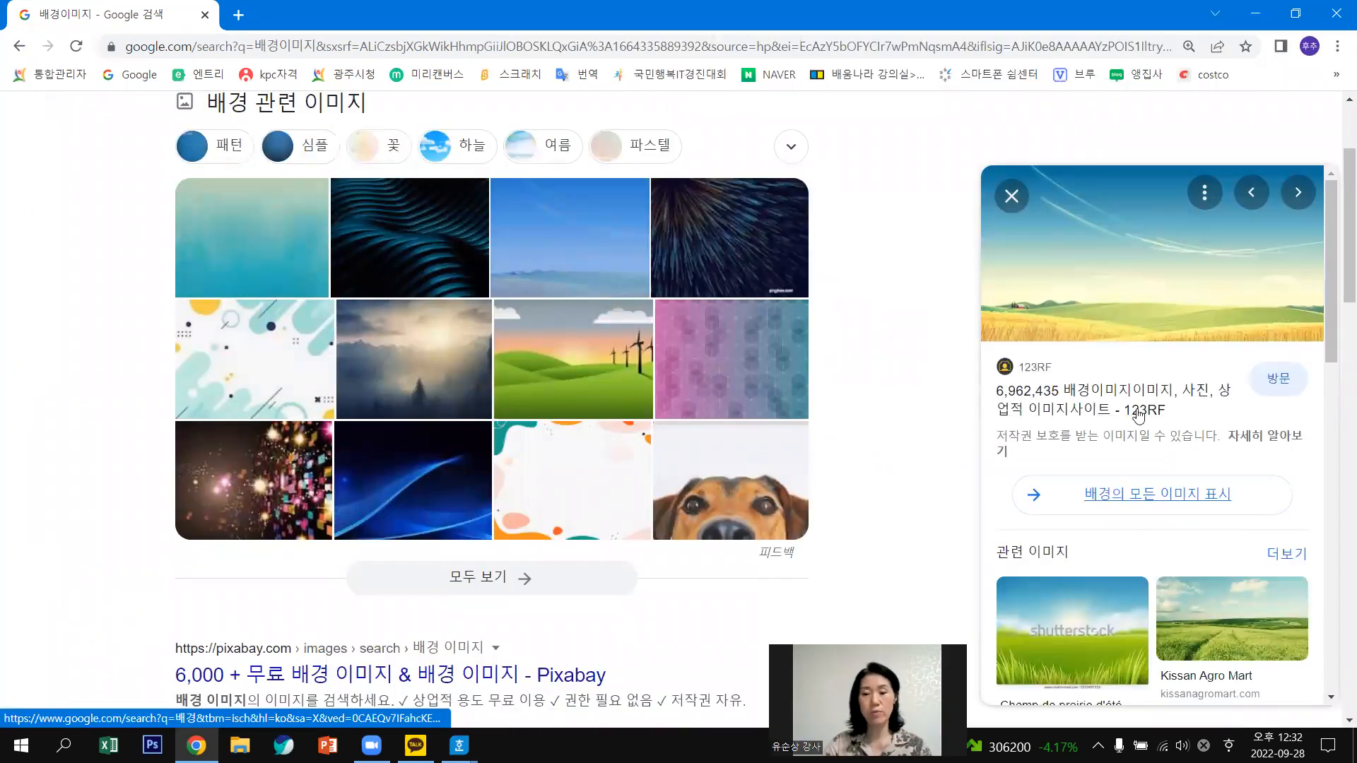
Browse the related images and preview the blue cloud background.
{"action": "scroll", "coordinate": [1173, 432], "scroll_direction": "down", "scroll_amount": 3}
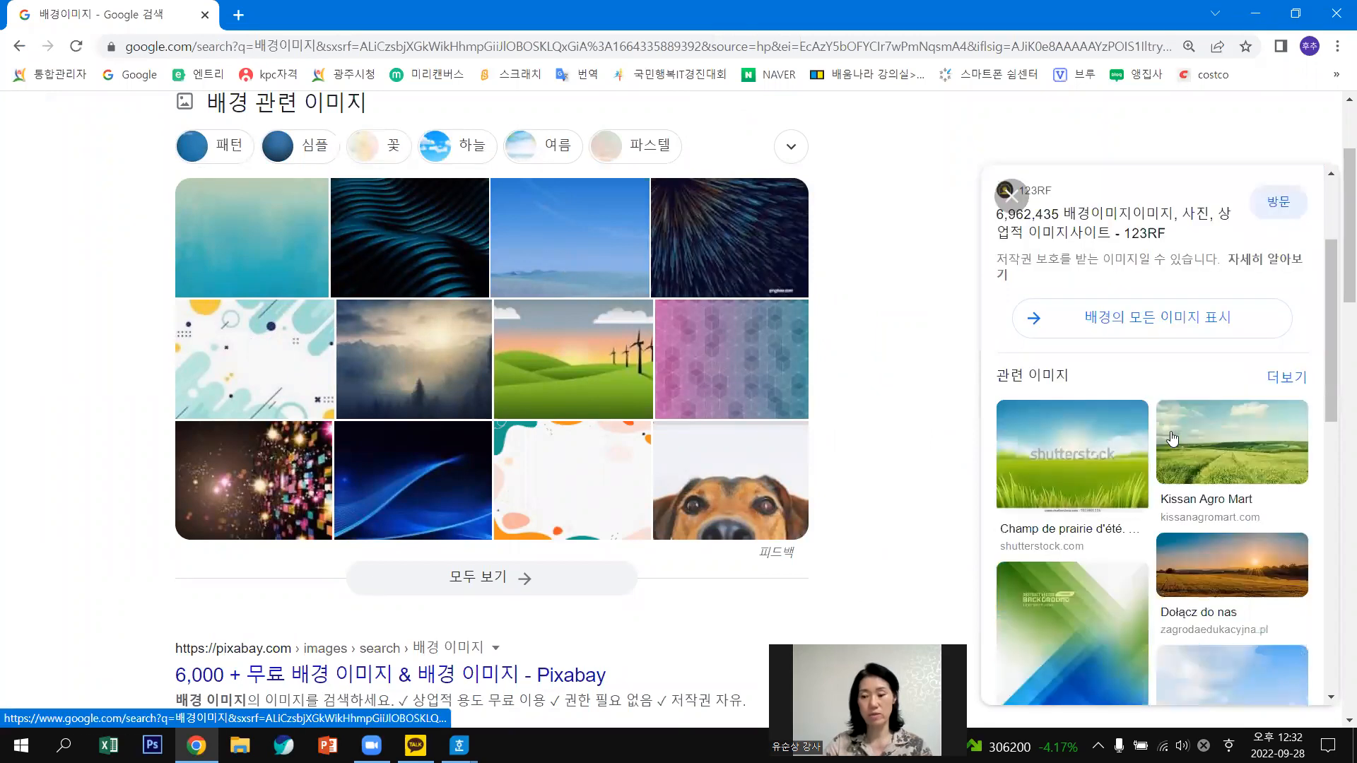
{"action": "scroll", "coordinate": [1173, 438], "scroll_direction": "down", "scroll_amount": 4}
{"action": "scroll", "coordinate": [1173, 439], "scroll_direction": "down", "scroll_amount": 3}
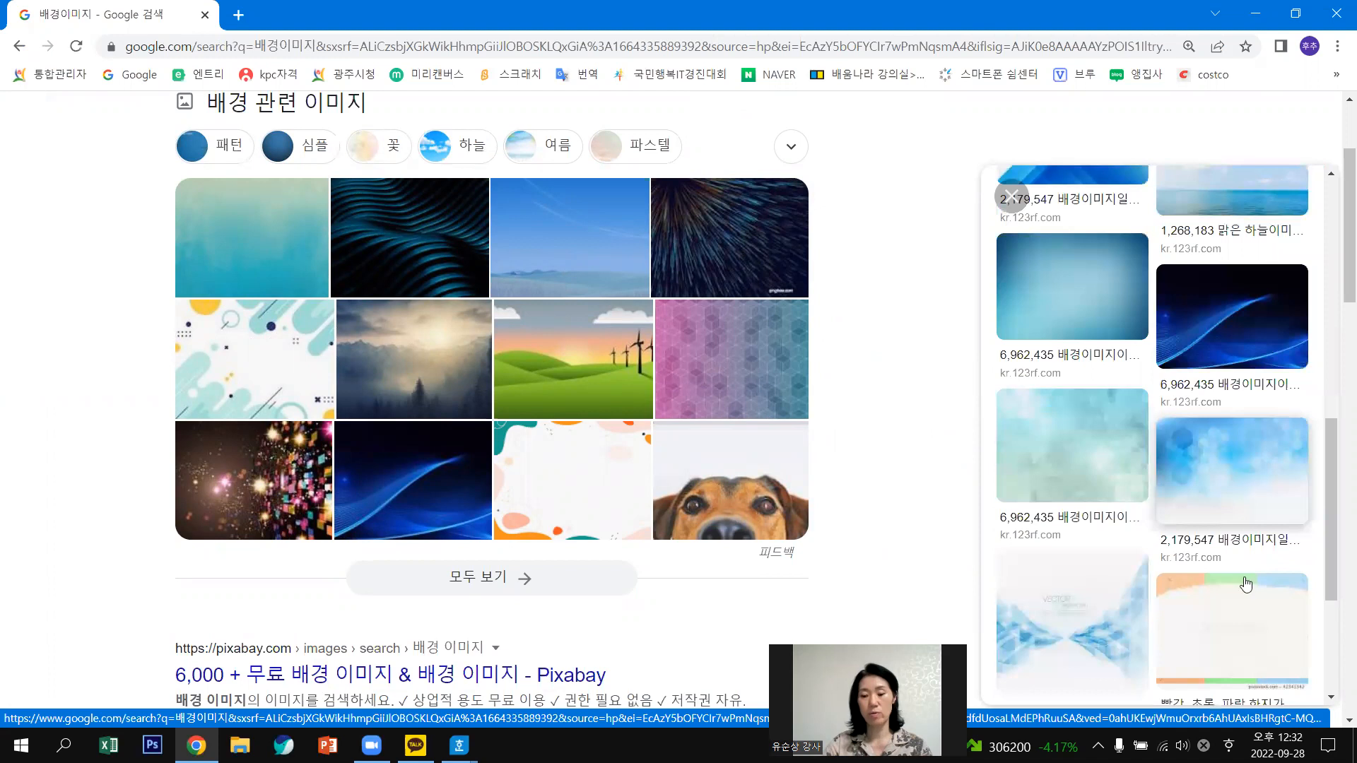
{"action": "scroll", "coordinate": [1245, 585], "scroll_direction": "down", "scroll_amount": 2}
{"action": "scroll", "coordinate": [1253, 442], "scroll_direction": "down", "scroll_amount": 2}
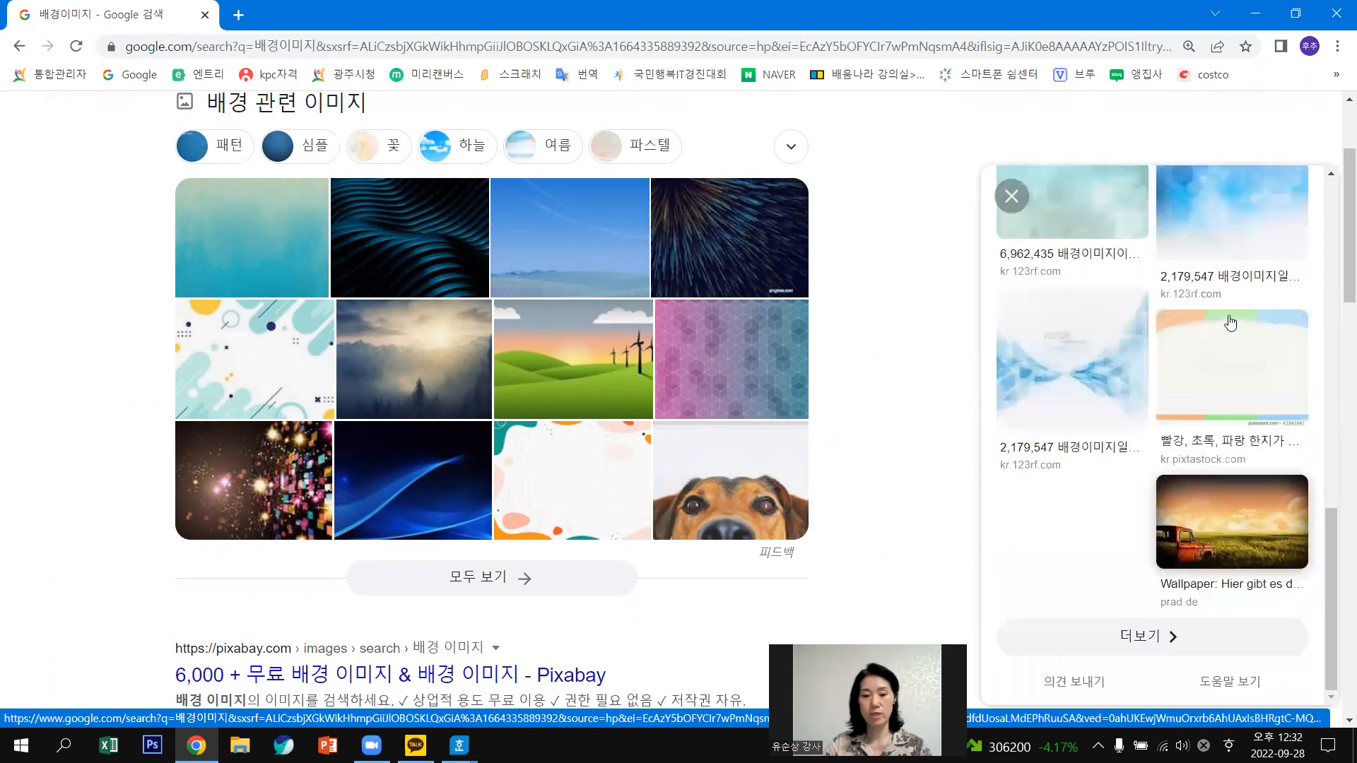
{"action": "scroll", "coordinate": [1271, 338], "scroll_direction": "up", "scroll_amount": 3}
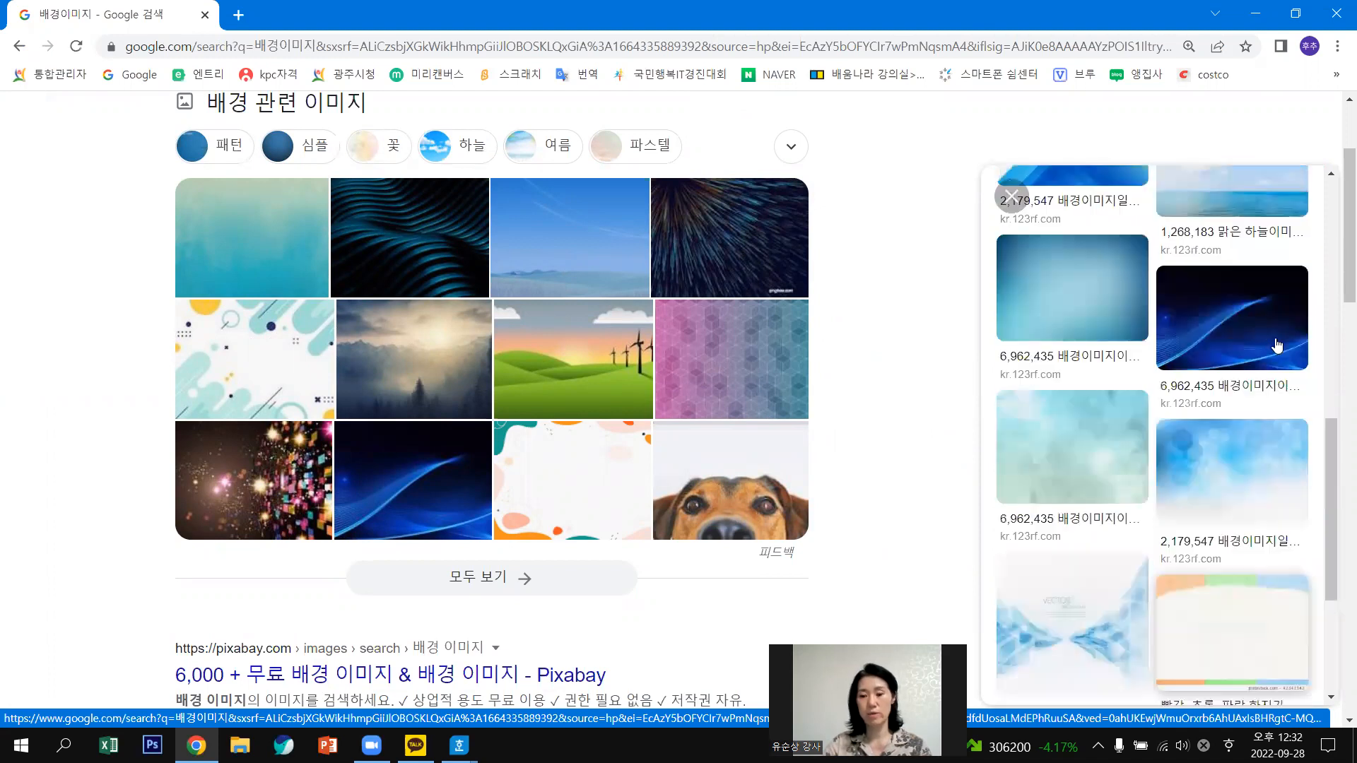
{"action": "scroll", "coordinate": [1258, 415], "scroll_direction": "up", "scroll_amount": 2}
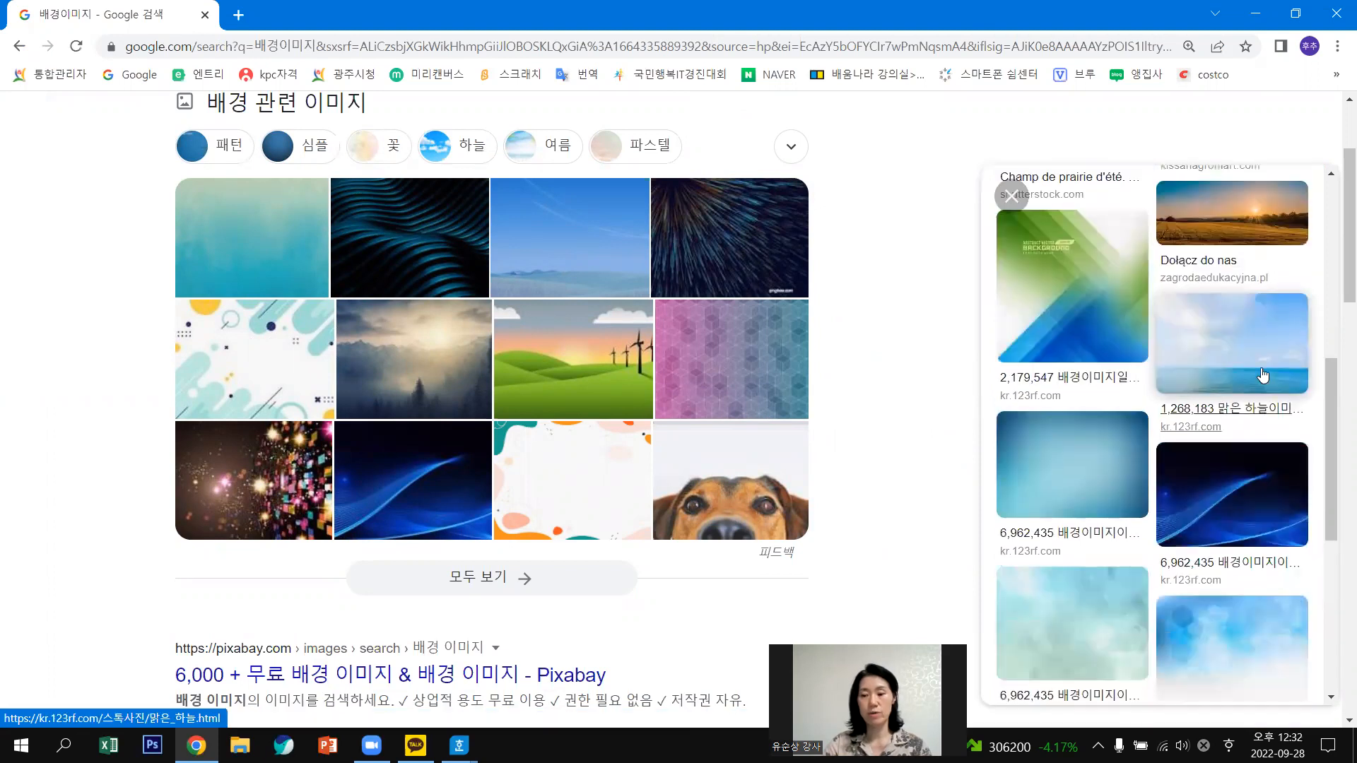
{"action": "scroll", "coordinate": [1154, 279], "scroll_direction": "up", "scroll_amount": 2}
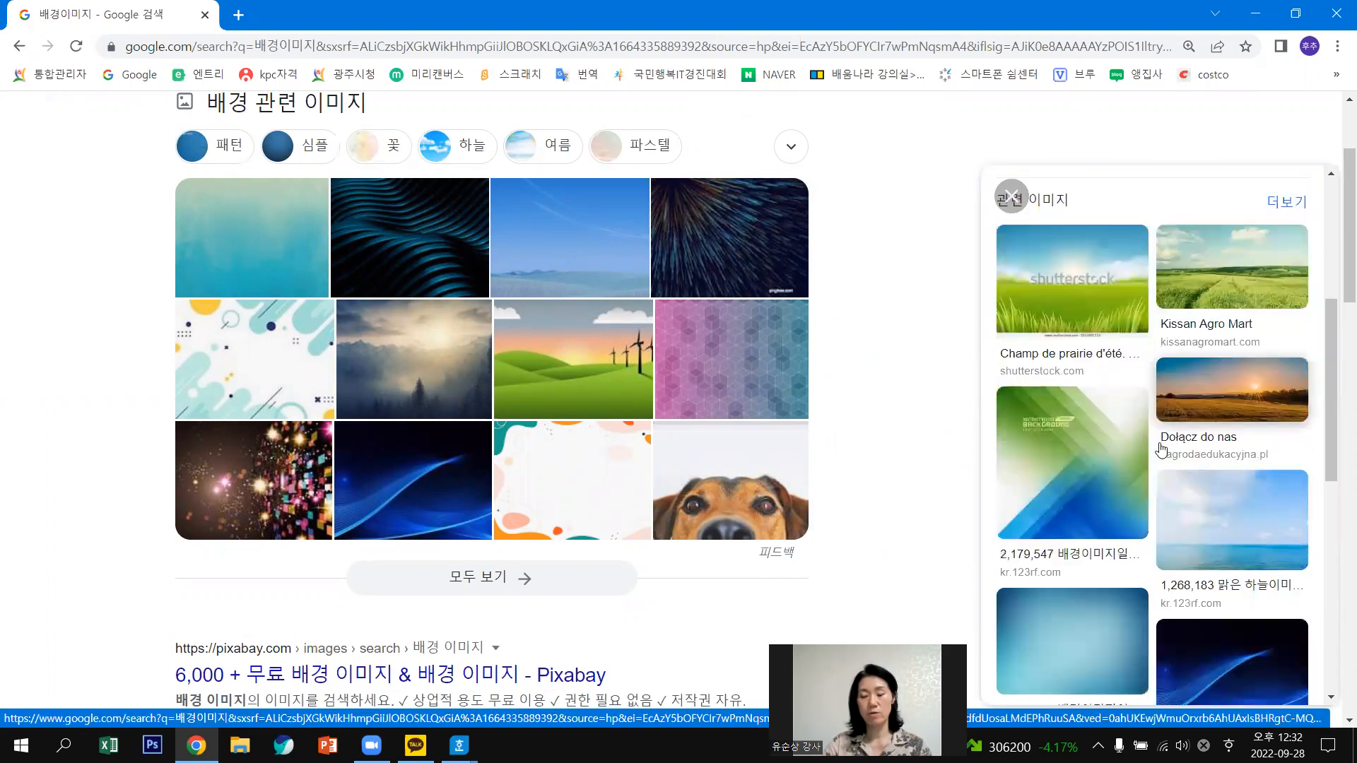
{"action": "scroll", "coordinate": [1090, 488], "scroll_direction": "down", "scroll_amount": 2}
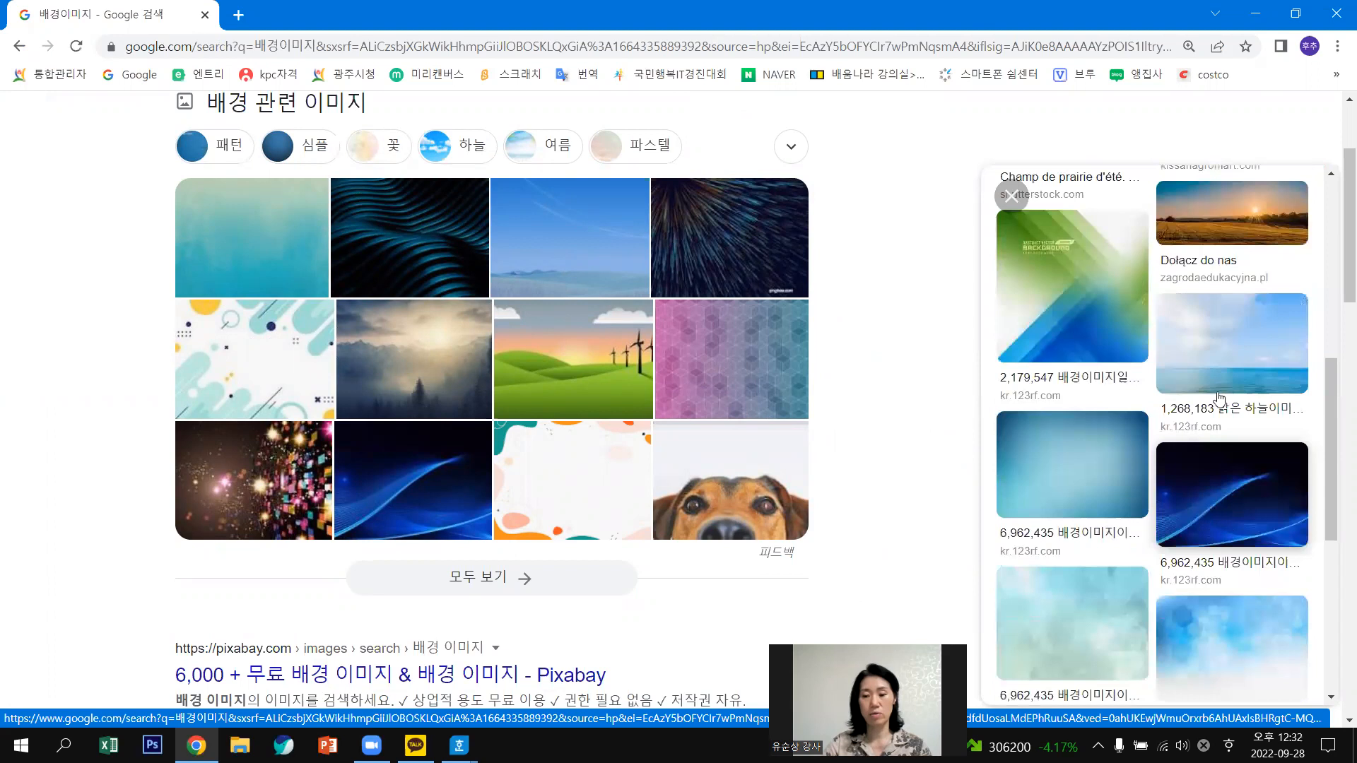
{"action": "scroll", "coordinate": [1237, 399], "scroll_direction": "down", "scroll_amount": 3}
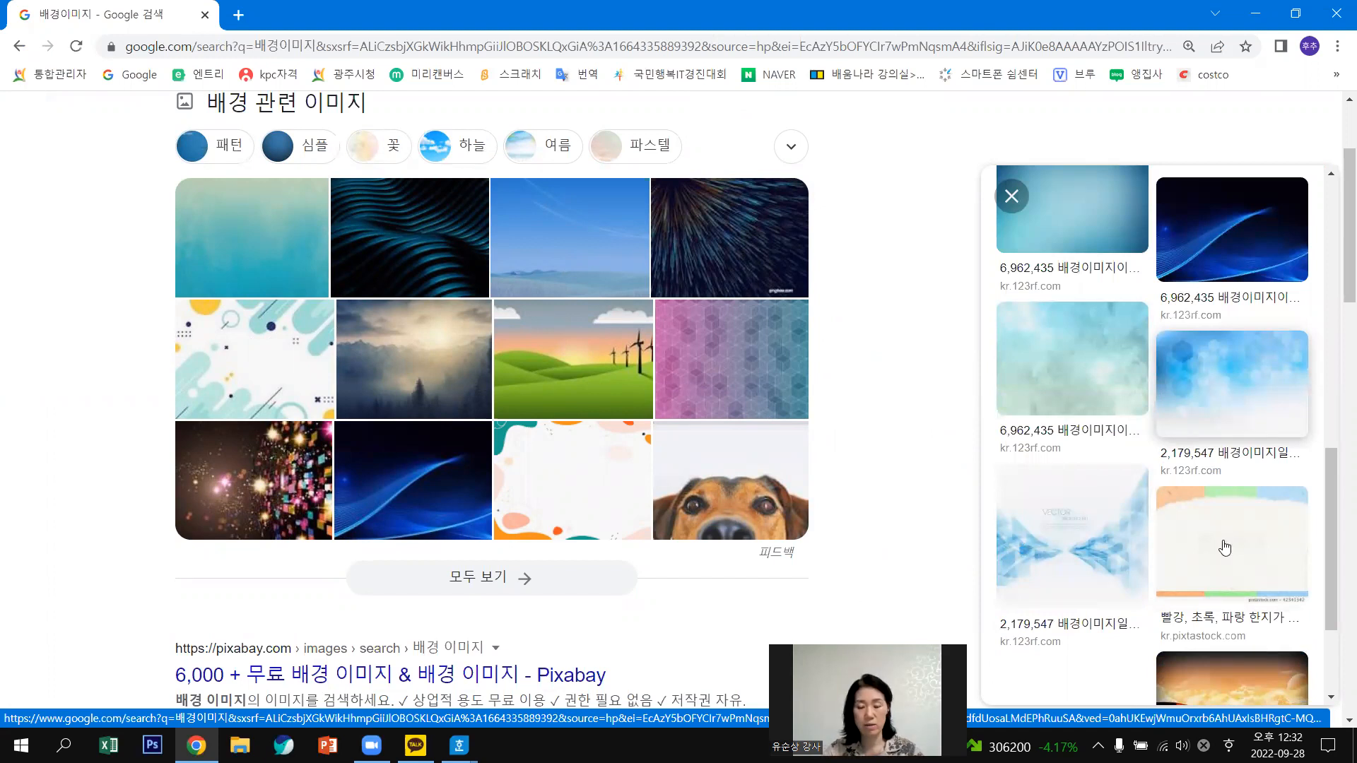
{"action": "scroll", "coordinate": [1225, 359], "scroll_direction": "down", "scroll_amount": 2}
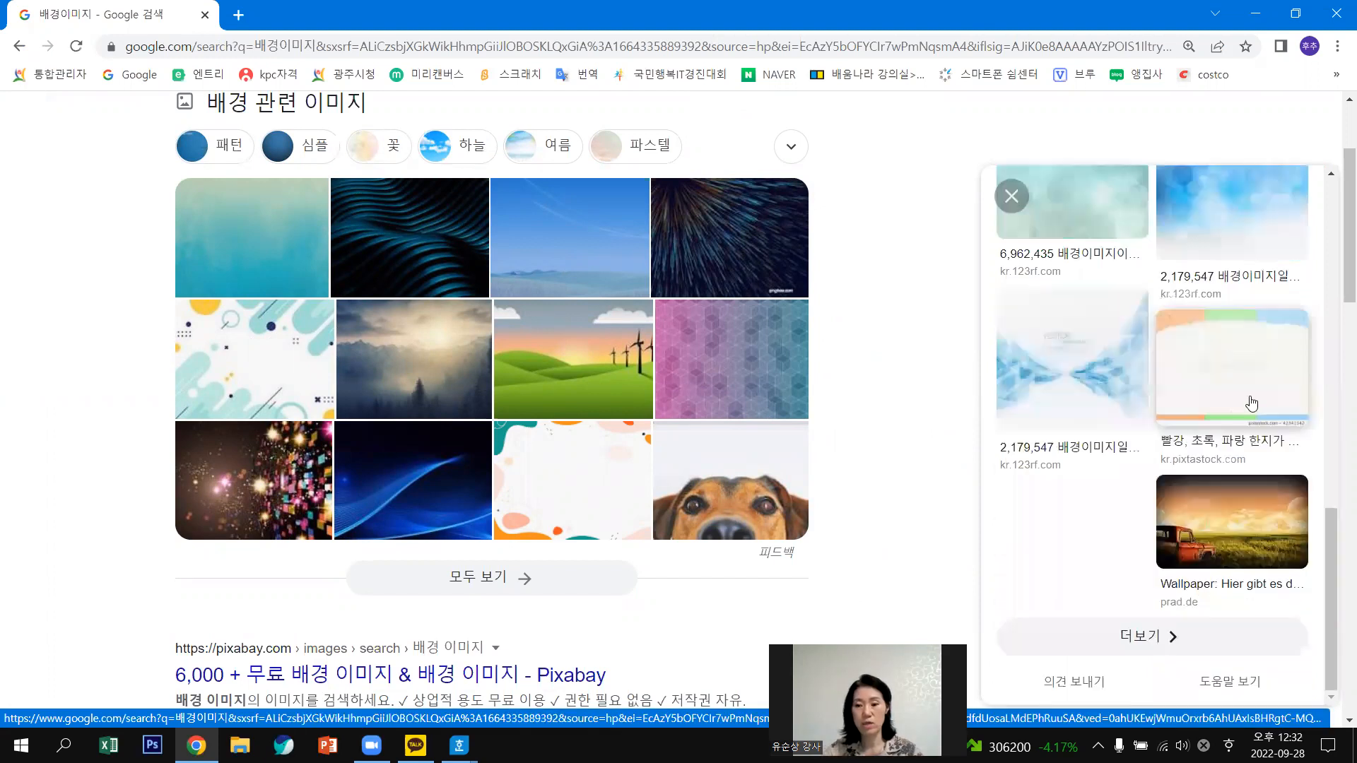
{"action": "scroll", "coordinate": [1233, 403], "scroll_direction": "up", "scroll_amount": 2}
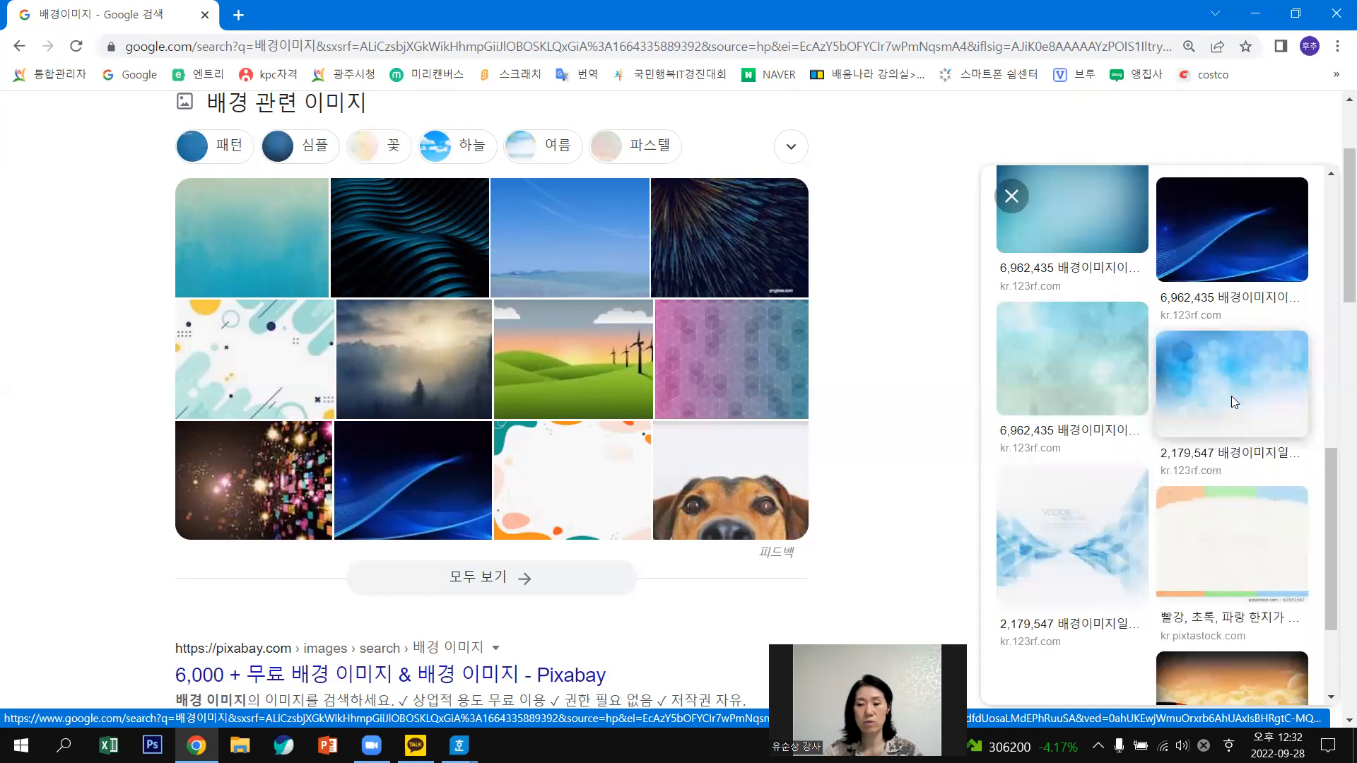
{"action": "left_click", "coordinate": [1233, 404]}
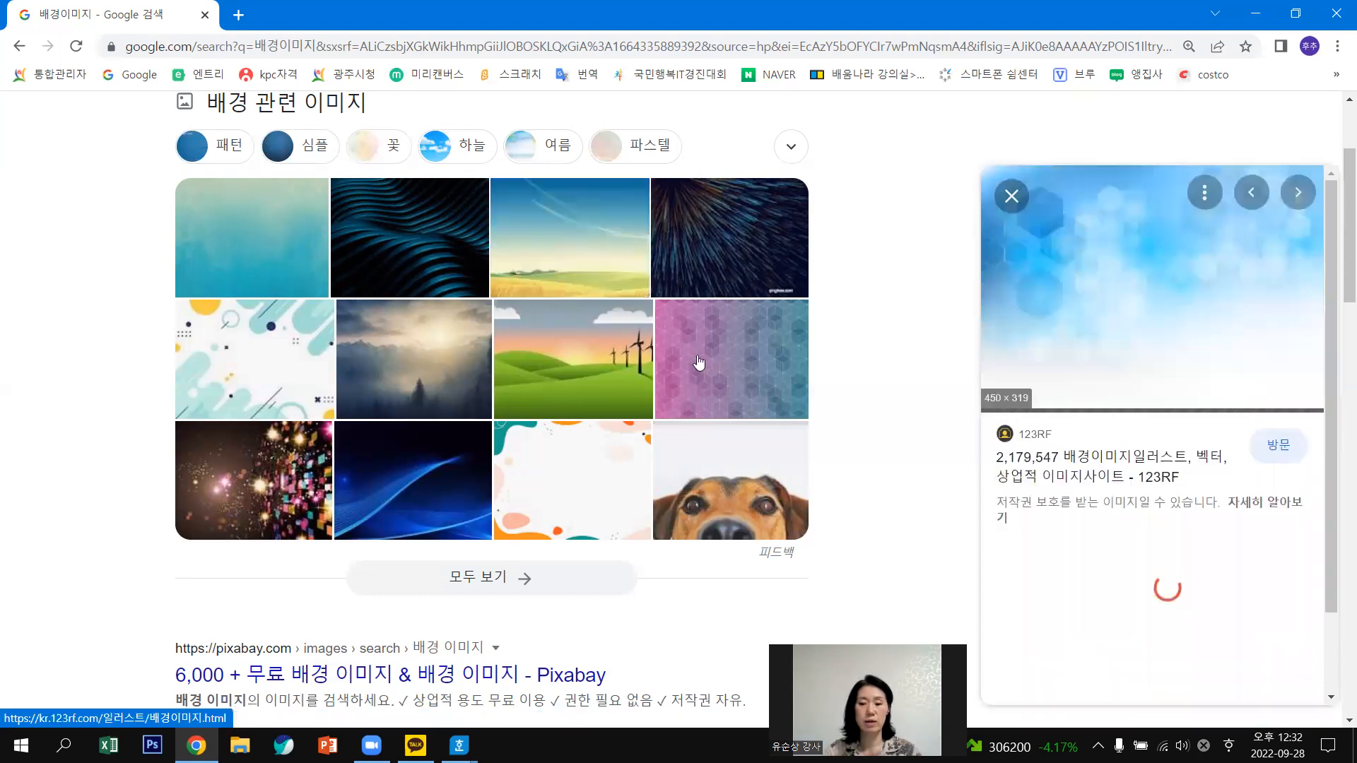
Return to the 123RF sky-and-wheat-field image preview (450 × 231).
{"action": "left_click", "coordinate": [591, 264]}
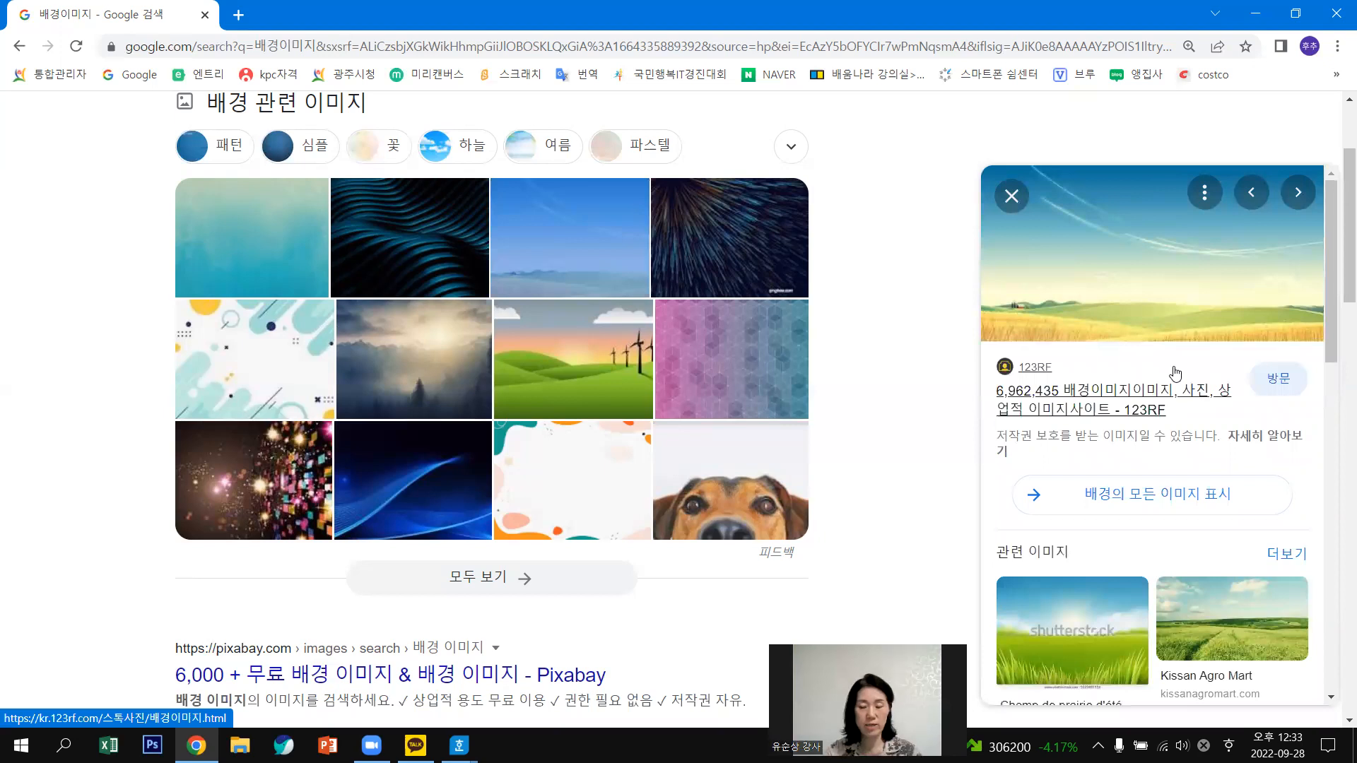
{"action": "scroll", "coordinate": [1175, 374], "scroll_direction": "down", "scroll_amount": 3}
{"action": "scroll", "coordinate": [1208, 232], "scroll_direction": "up", "scroll_amount": 3}
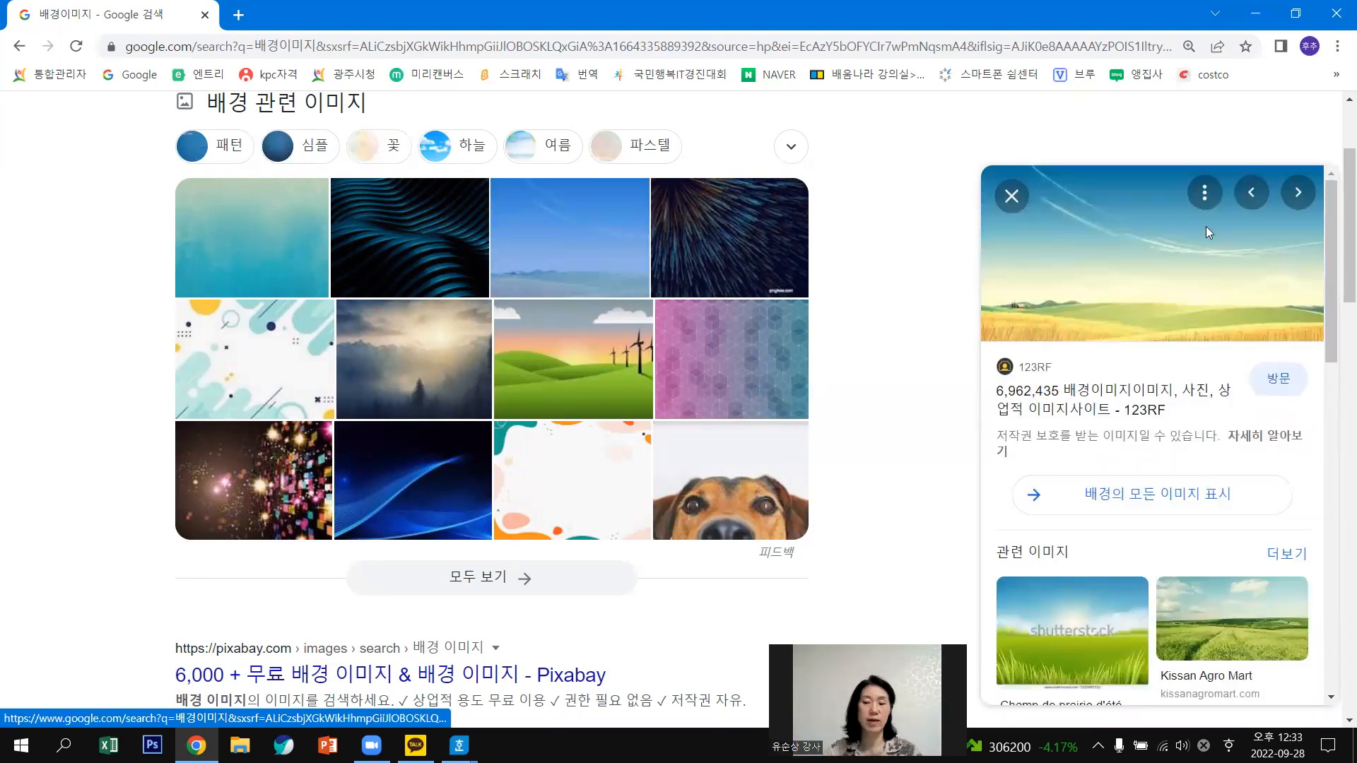
Start saving the wheat-field image to the Desktop and clear the file name.
{"action": "right_click", "coordinate": [1138, 238]}
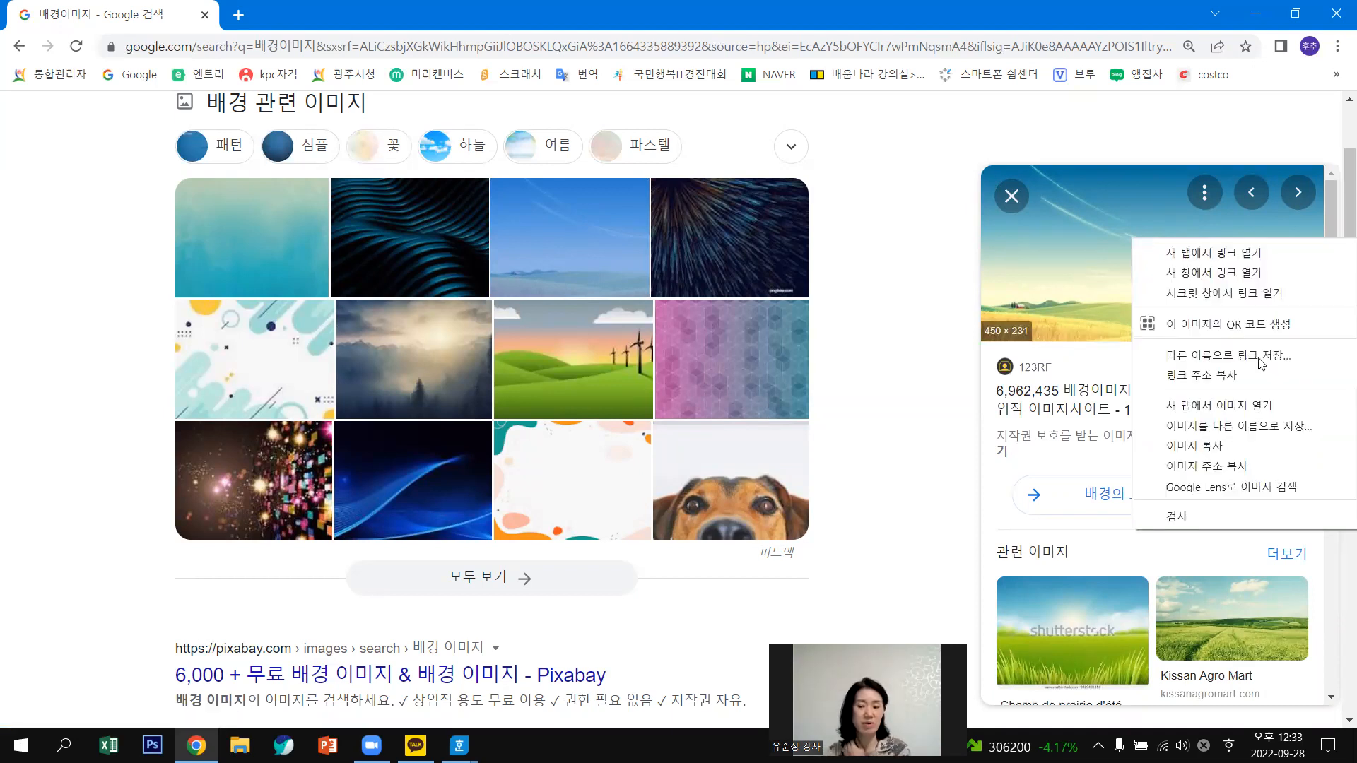
{"action": "left_click", "coordinate": [1217, 428]}
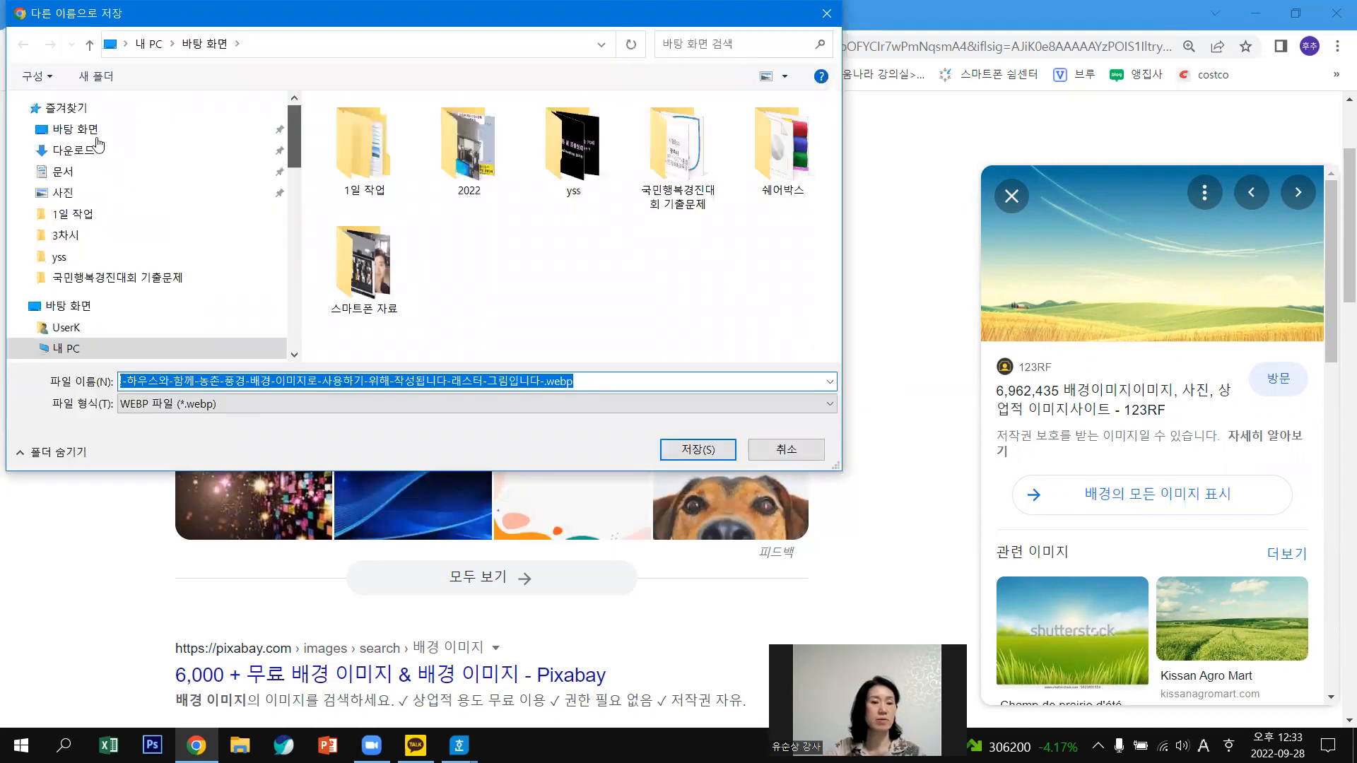
{"action": "left_click", "coordinate": [97, 138]}
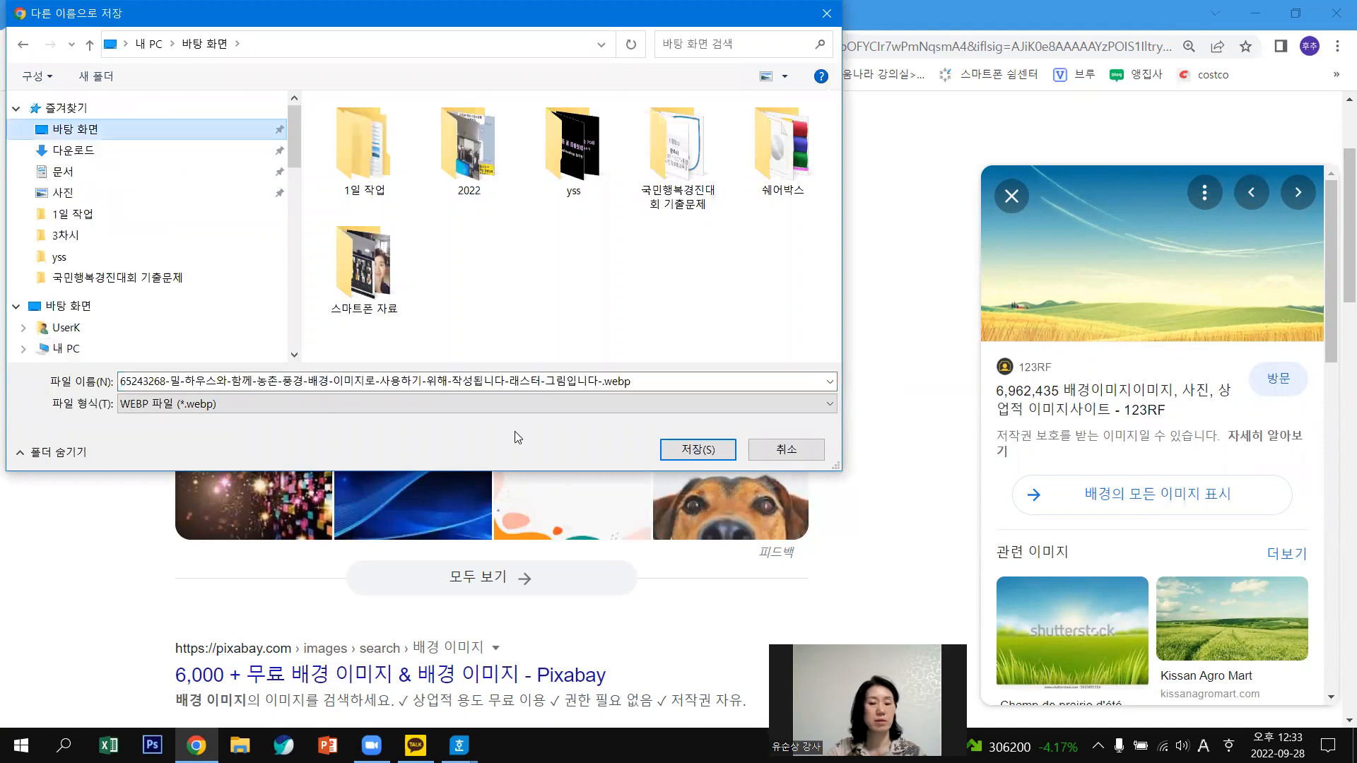
{"action": "left_click", "coordinate": [636, 382]}
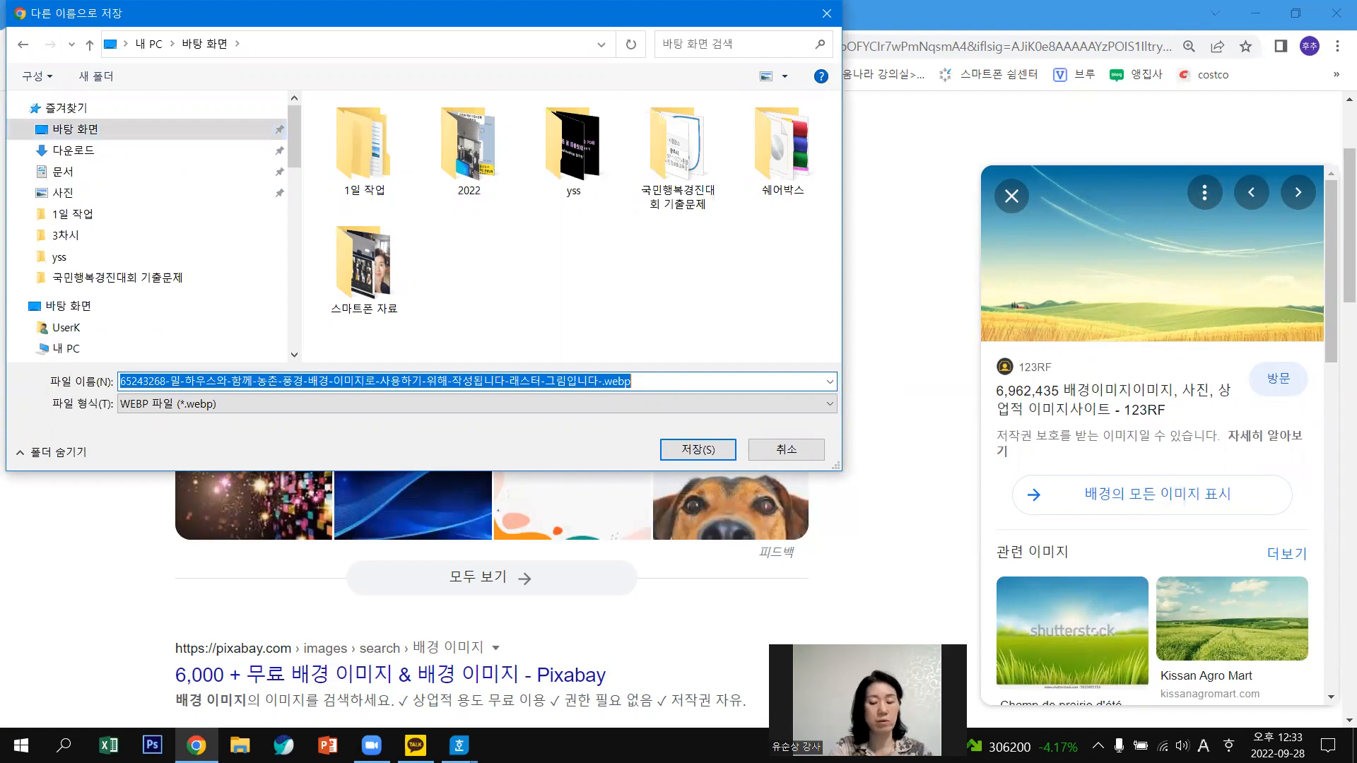
{"action": "type", "text": "qo"}
{"action": "key", "text": "BackSpace"}
{"action": "key", "text": "BackSpace"}
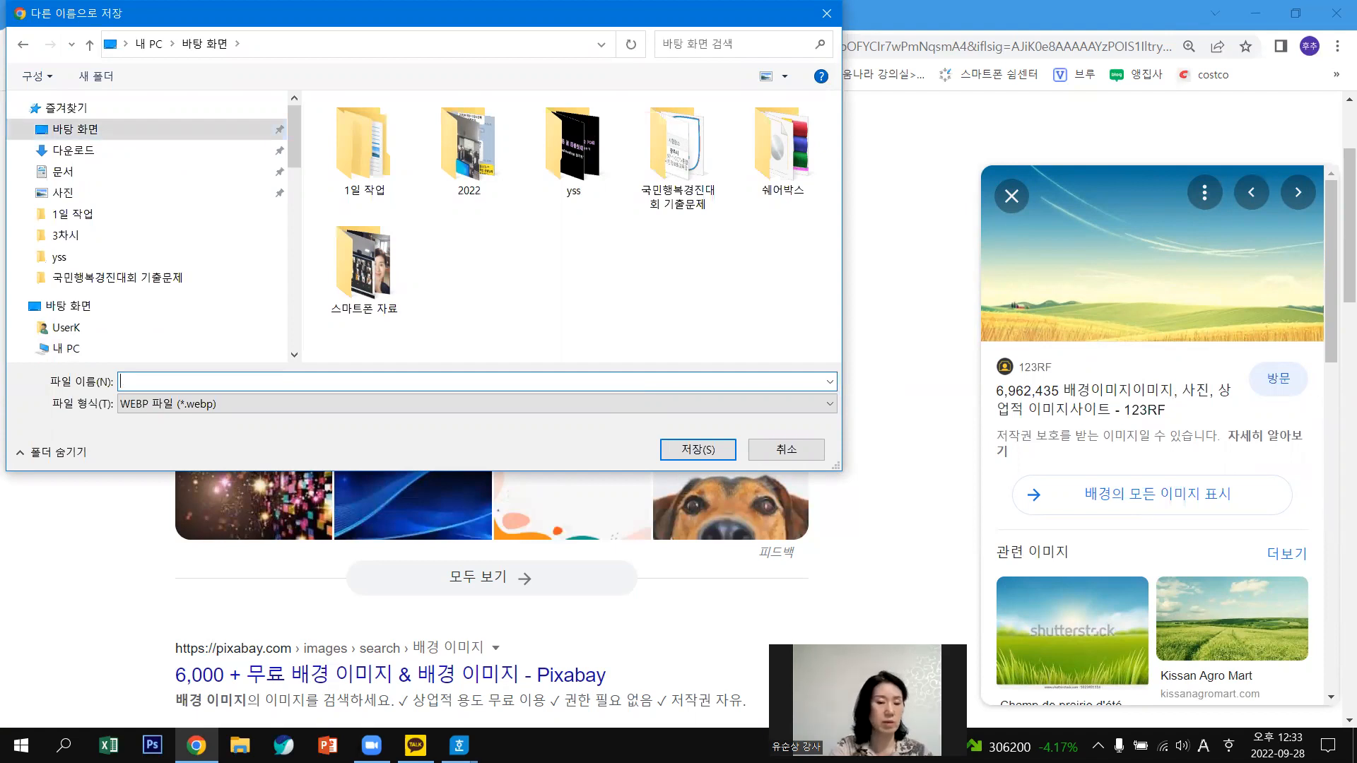
Cancel the save and close the Save As window.
{"action": "key", "text": "Hangul"}
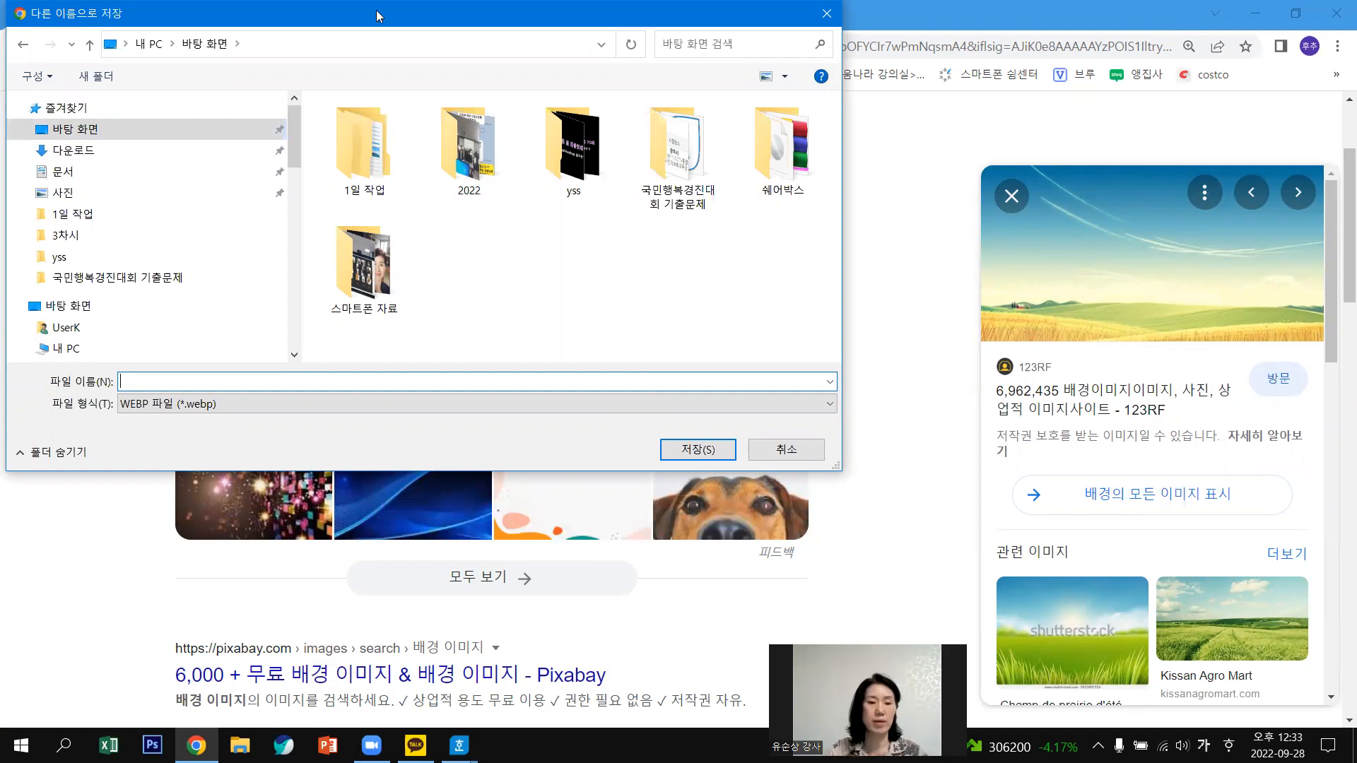
{"action": "left_click_drag", "start_coordinate": [376, 10], "coordinate": [375, 76]}
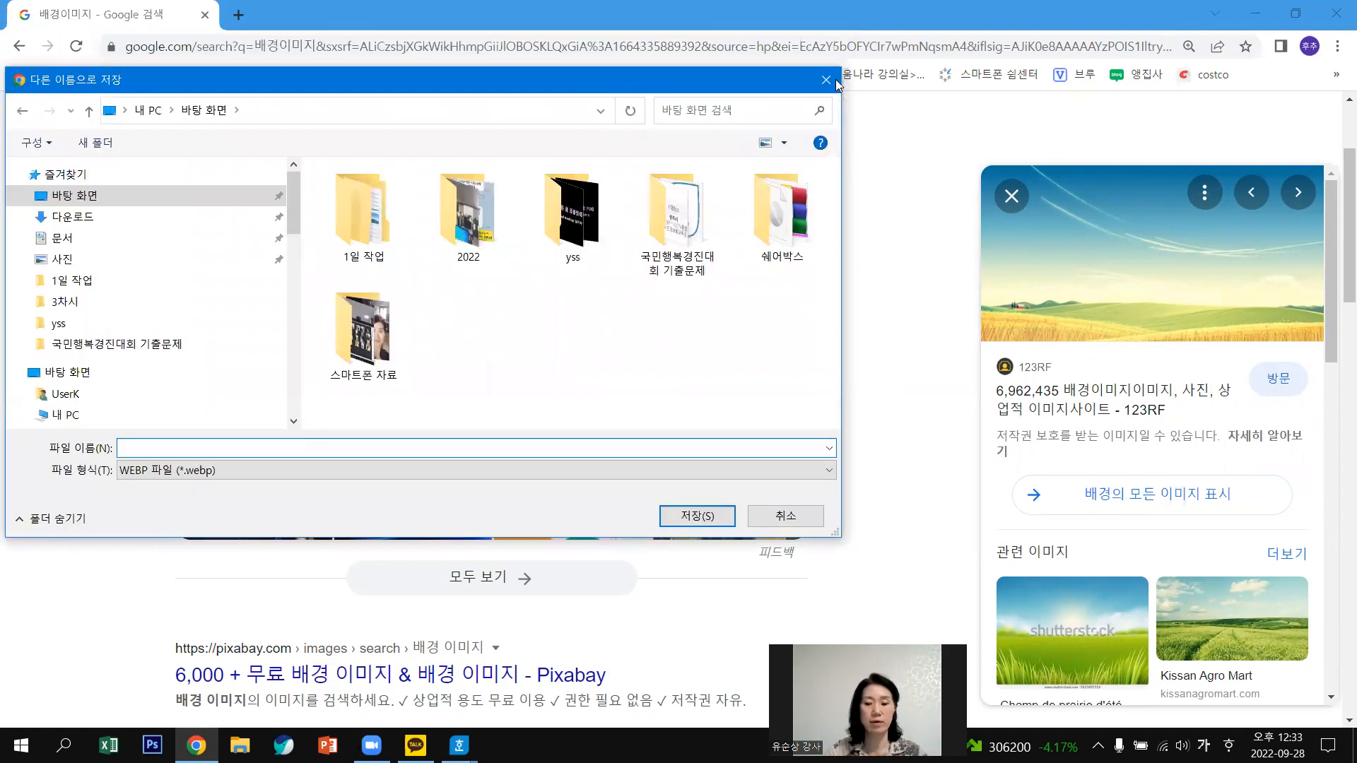
{"action": "left_click", "coordinate": [834, 80]}
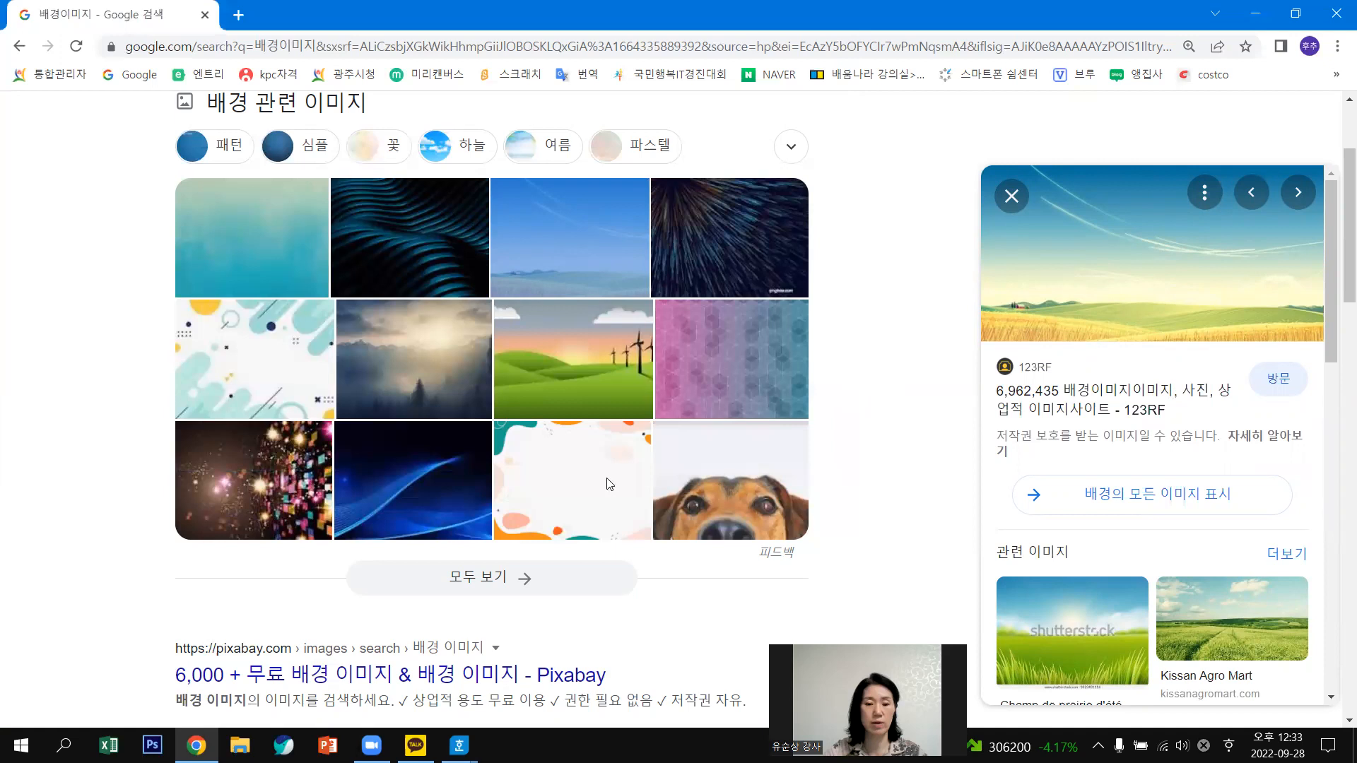
Preview the misty pine-forest wallpaper (6,000 × 4,000) via the foggy forest thumbnail.
{"action": "scroll", "coordinate": [578, 440], "scroll_direction": "up", "scroll_amount": 3}
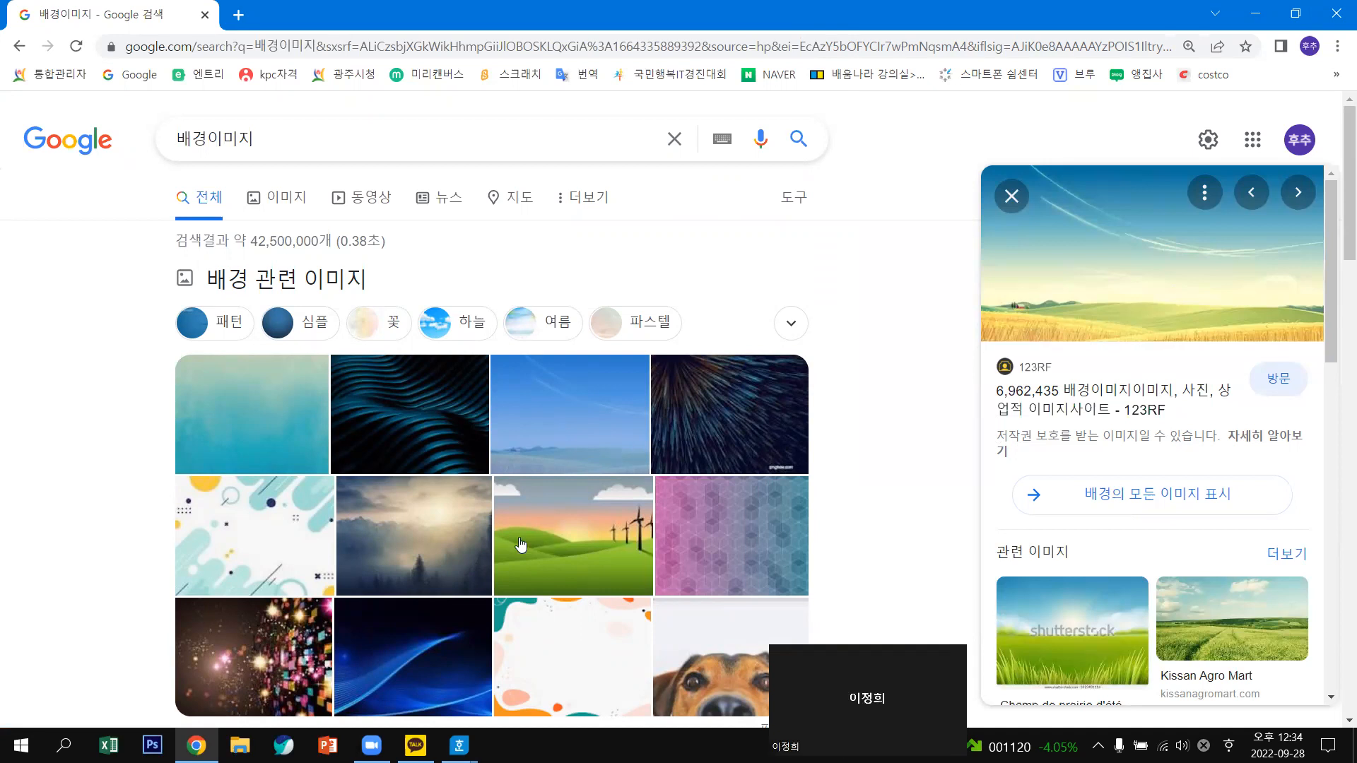
{"action": "scroll", "coordinate": [675, 461], "scroll_direction": "down", "scroll_amount": 2}
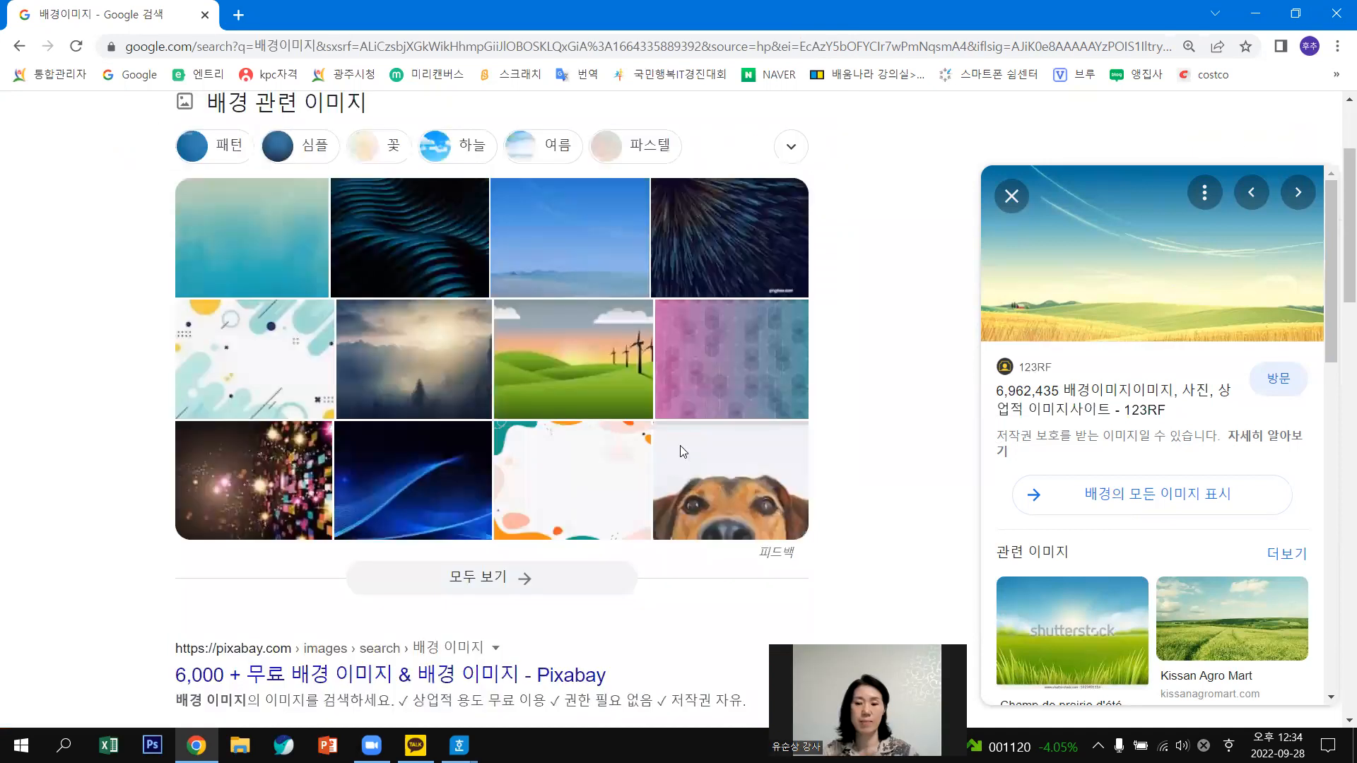
{"action": "left_click", "coordinate": [440, 381]}
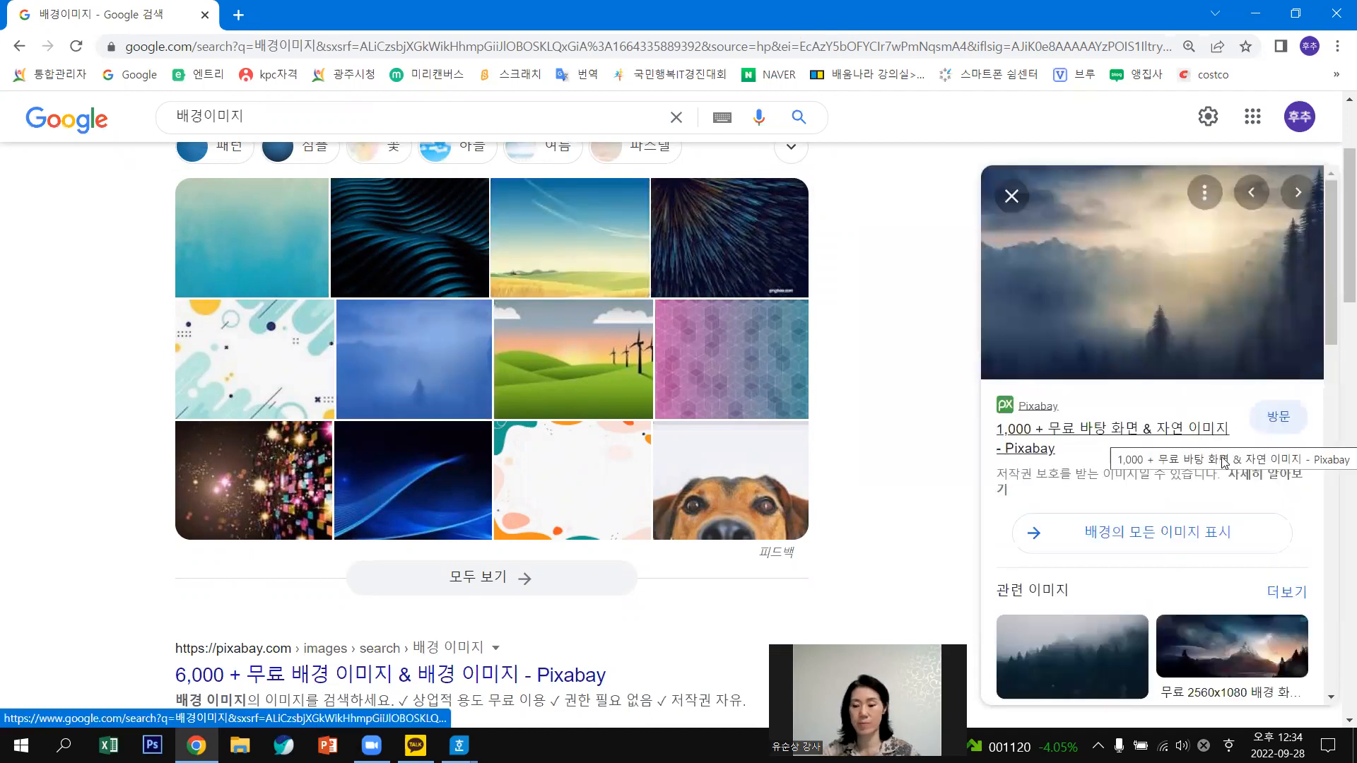
{"action": "scroll", "coordinate": [1225, 463], "scroll_direction": "down", "scroll_amount": 5}
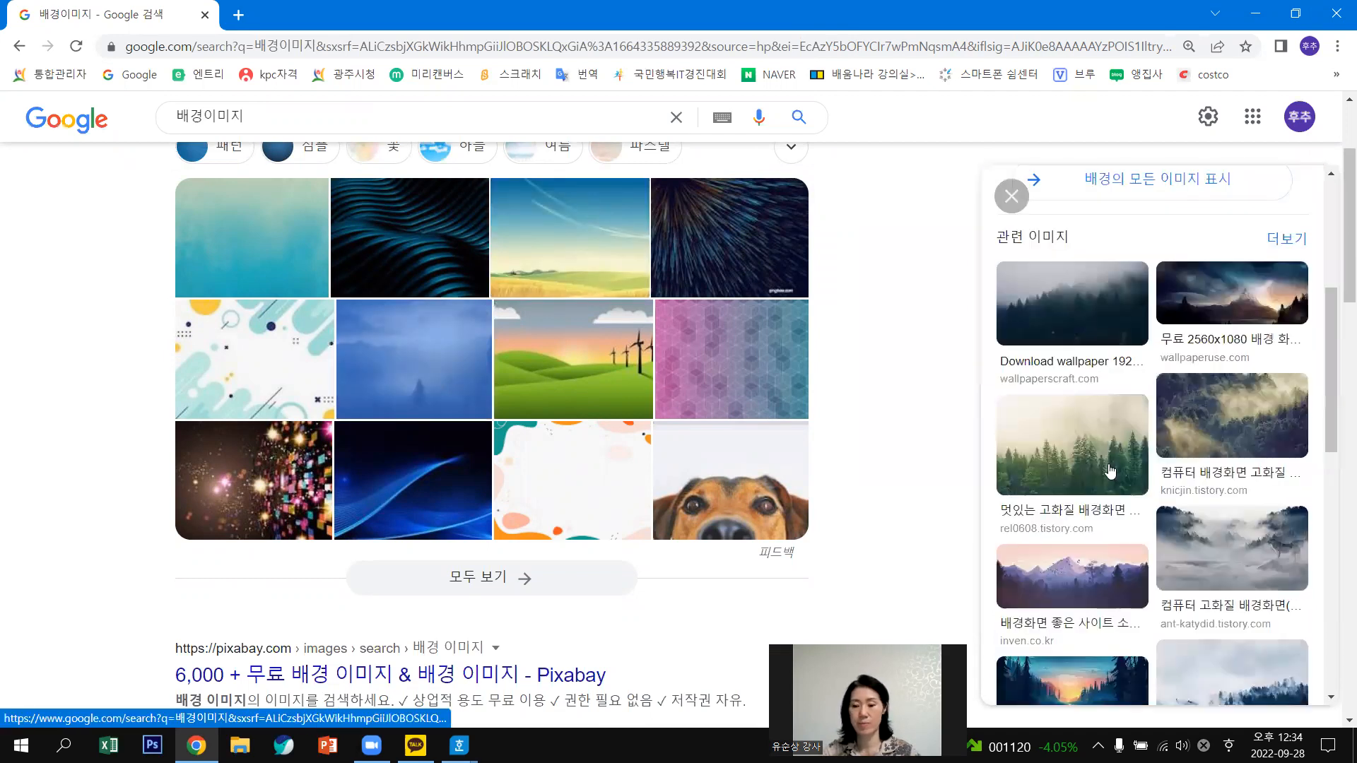
{"action": "left_click", "coordinate": [1079, 430]}
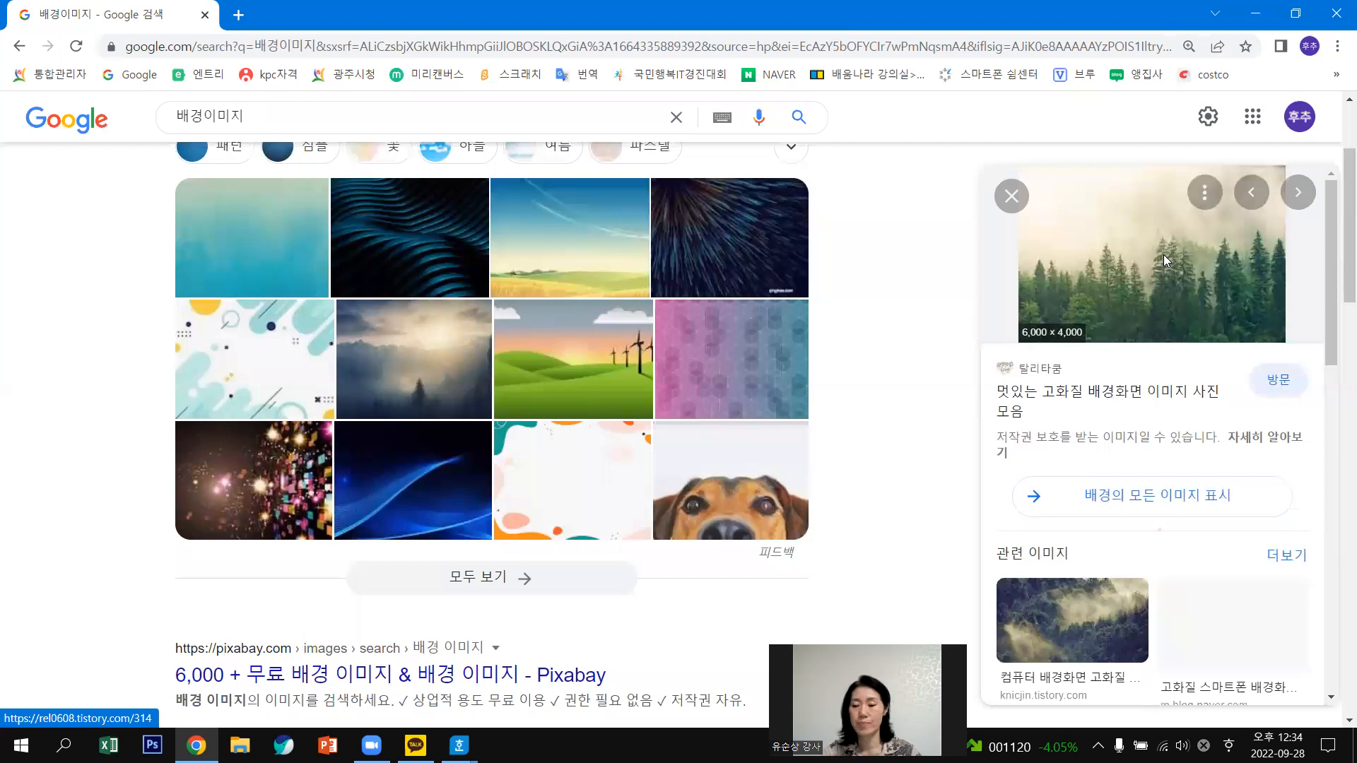
Save the forest image via Save As, targeting the Desktop folder.
{"action": "right_click", "coordinate": [1164, 256]}
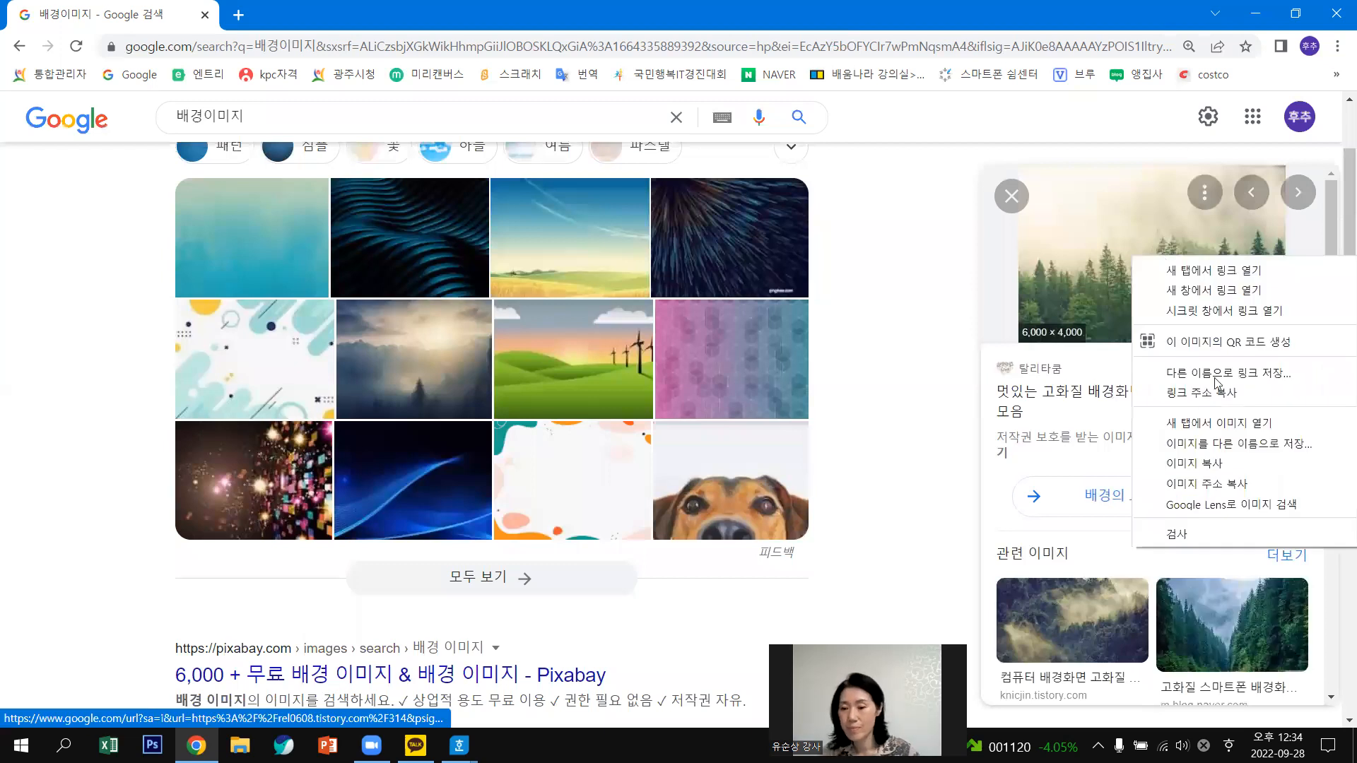
{"action": "left_click", "coordinate": [1237, 447]}
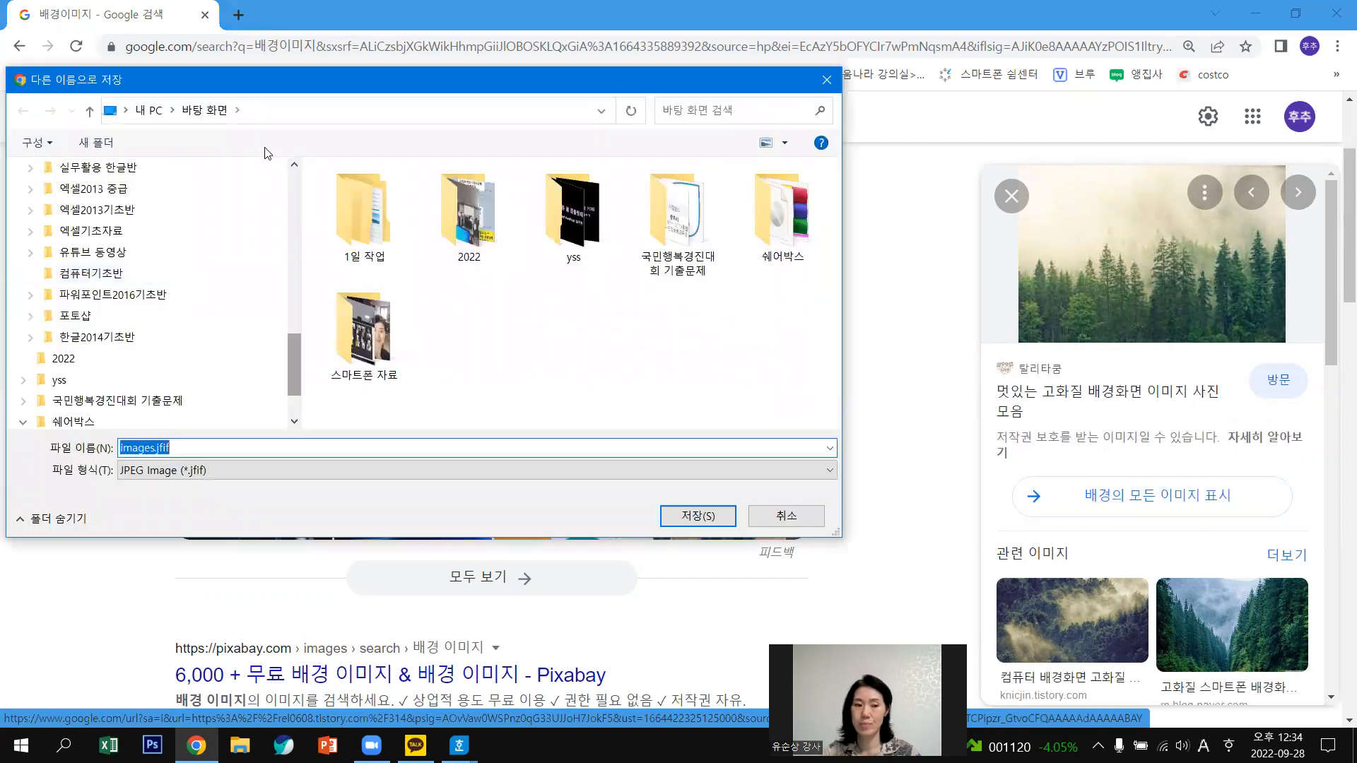
{"action": "left_click", "coordinate": [88, 198]}
{"action": "left_click", "coordinate": [191, 443]}
{"action": "double_click", "coordinate": [191, 443]}
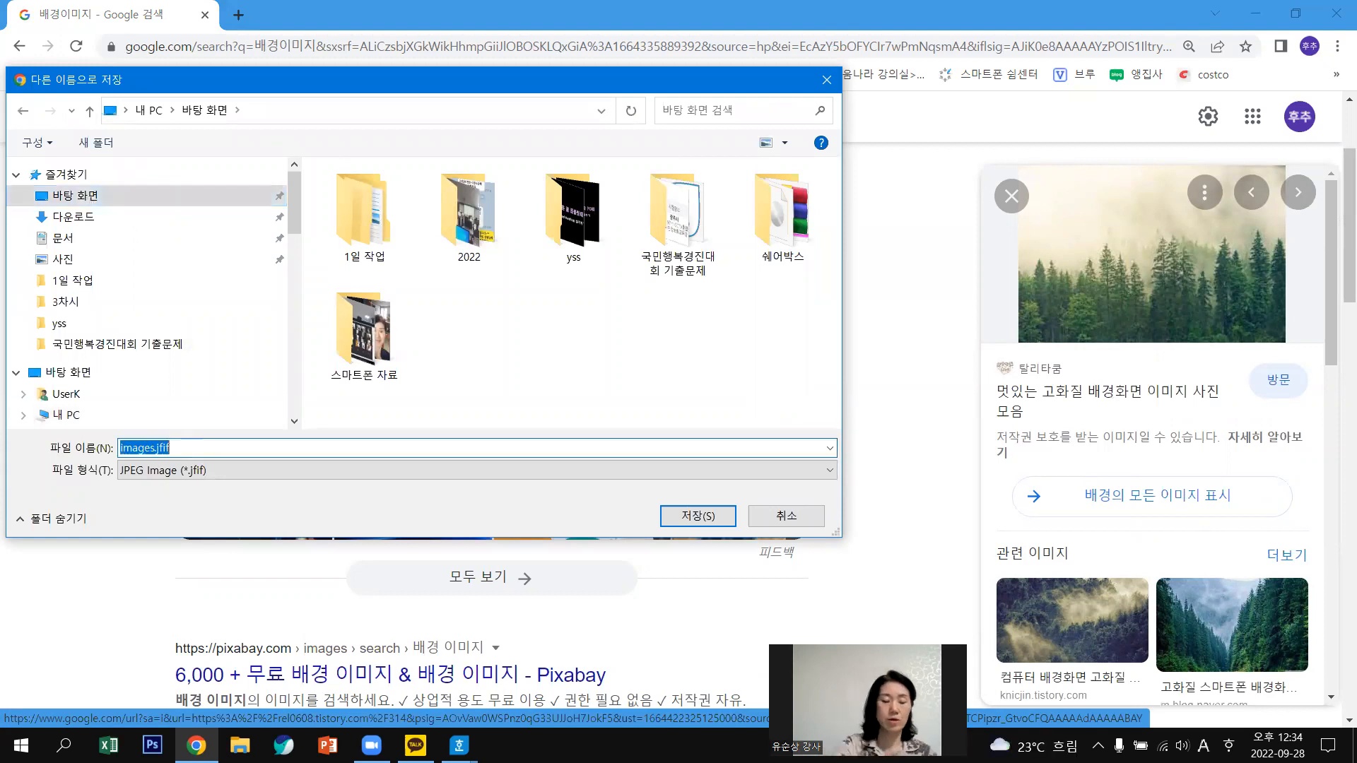
Name the file 배경.jpg, save it, and quit Chrome despite the pending download.
{"action": "type", "text": "qo"}
{"action": "key", "text": "BackSpace"}
{"action": "key", "text": "BackSpace"}
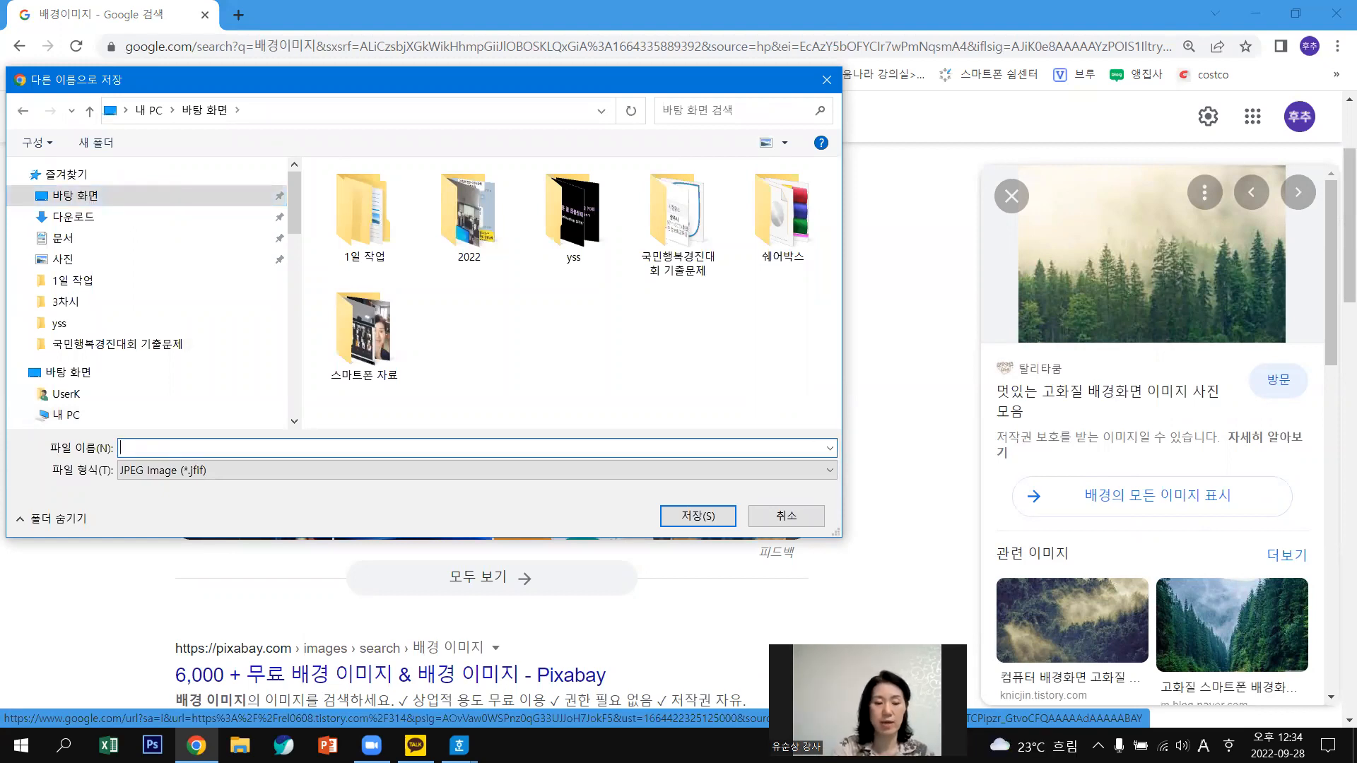
{"action": "key", "text": "Hangul"}
{"action": "type", "text": "배경."}
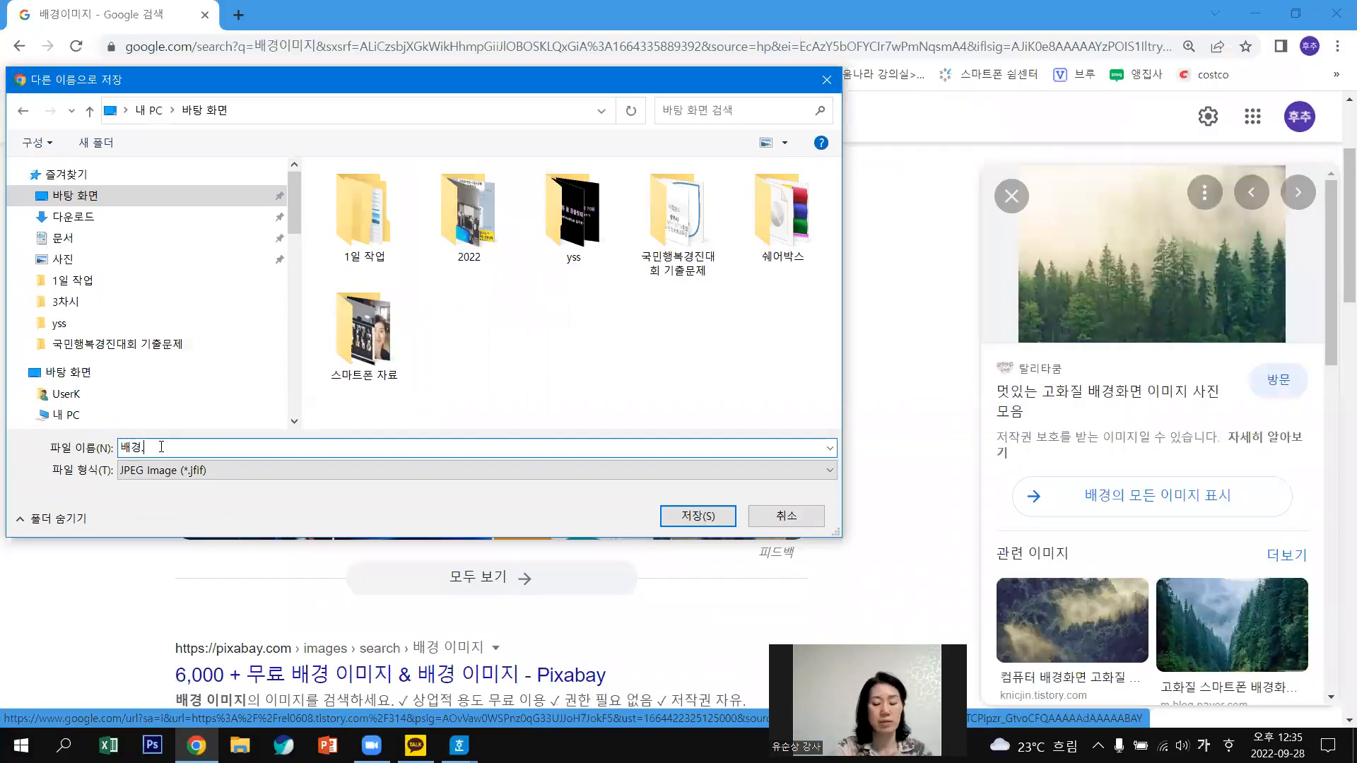
{"action": "key", "text": "Hangul"}
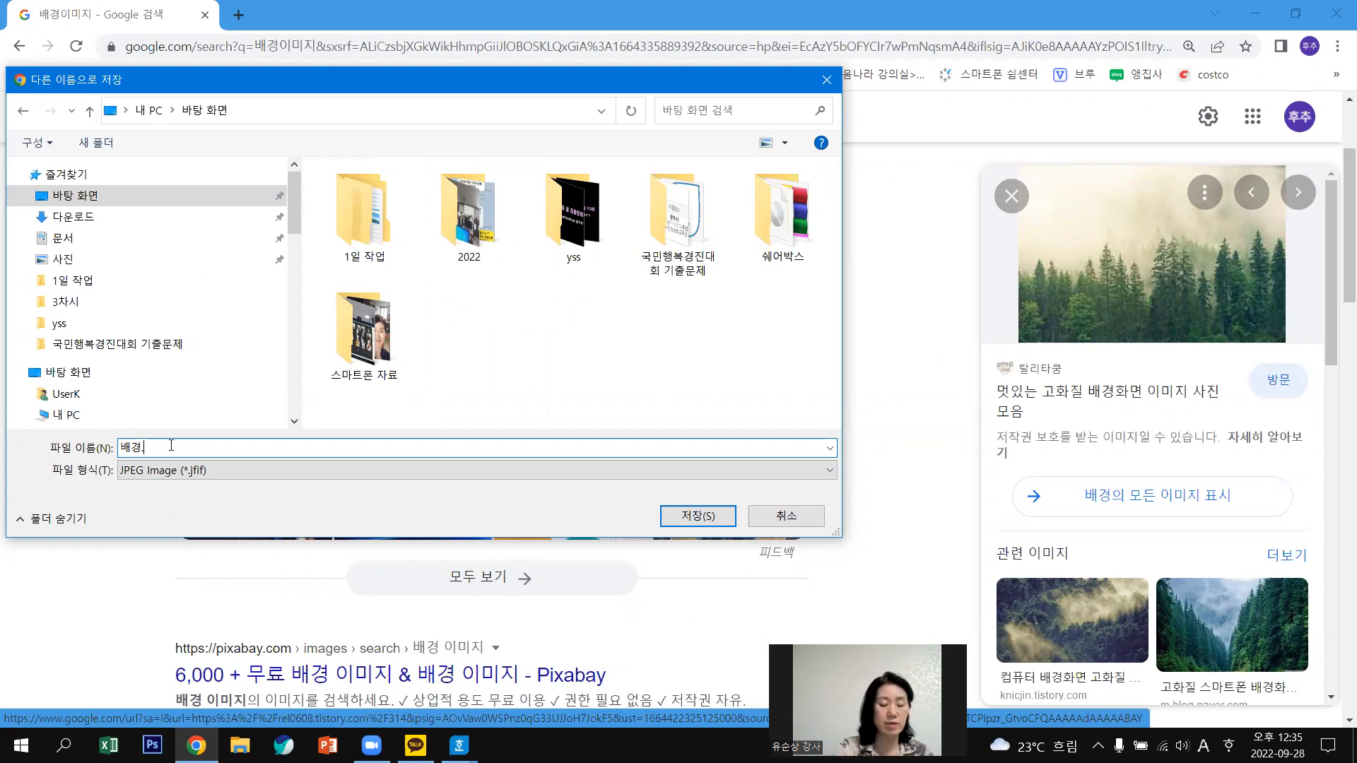
{"action": "type", "text": "jpg"}
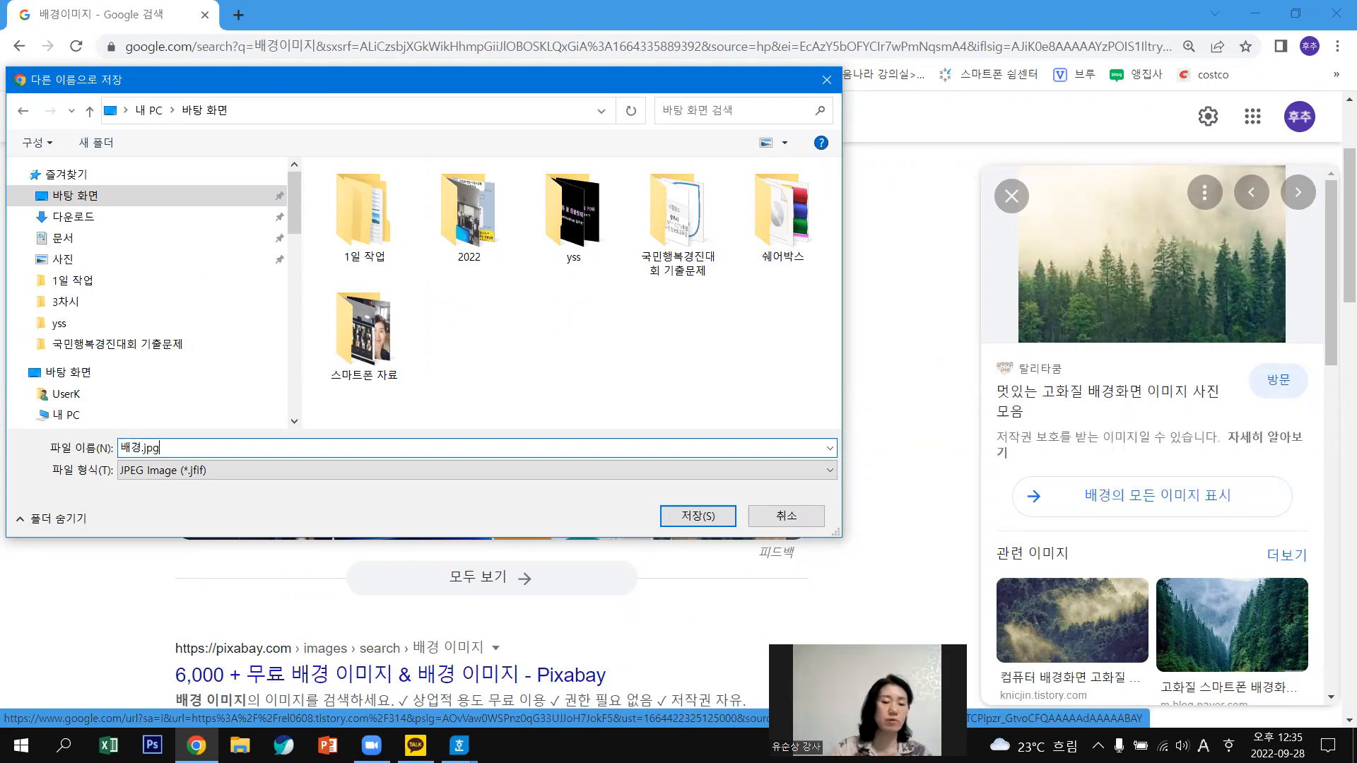
{"action": "left_click", "coordinate": [719, 524]}
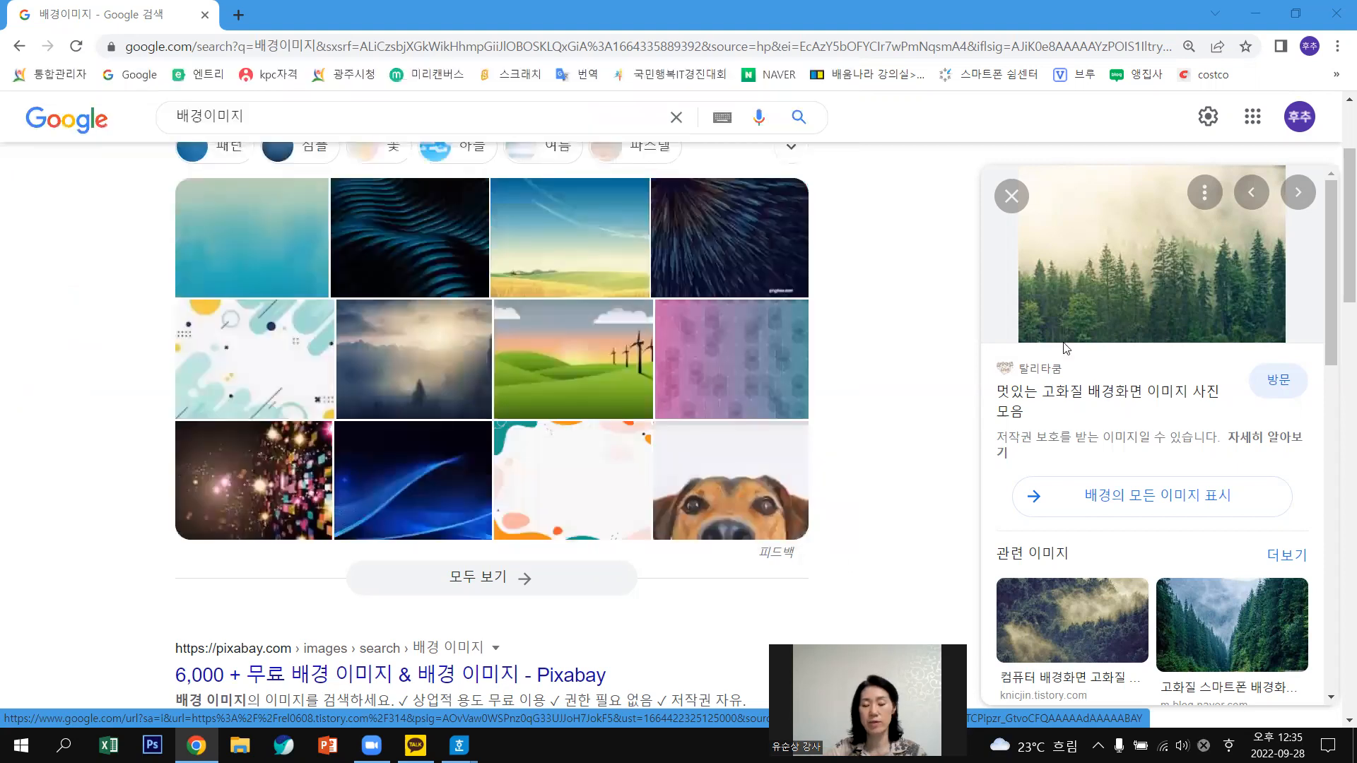
{"action": "left_click", "coordinate": [1338, 15]}
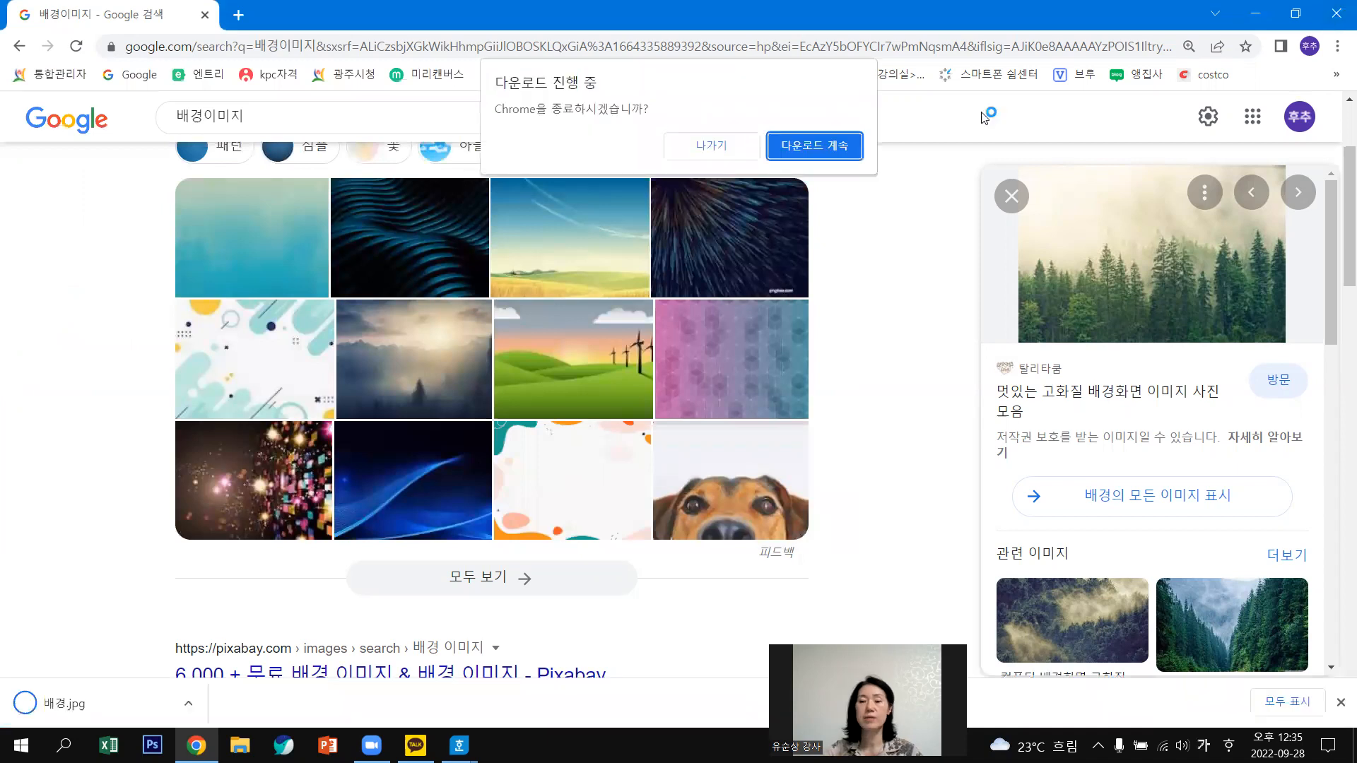
{"action": "left_click", "coordinate": [728, 159]}
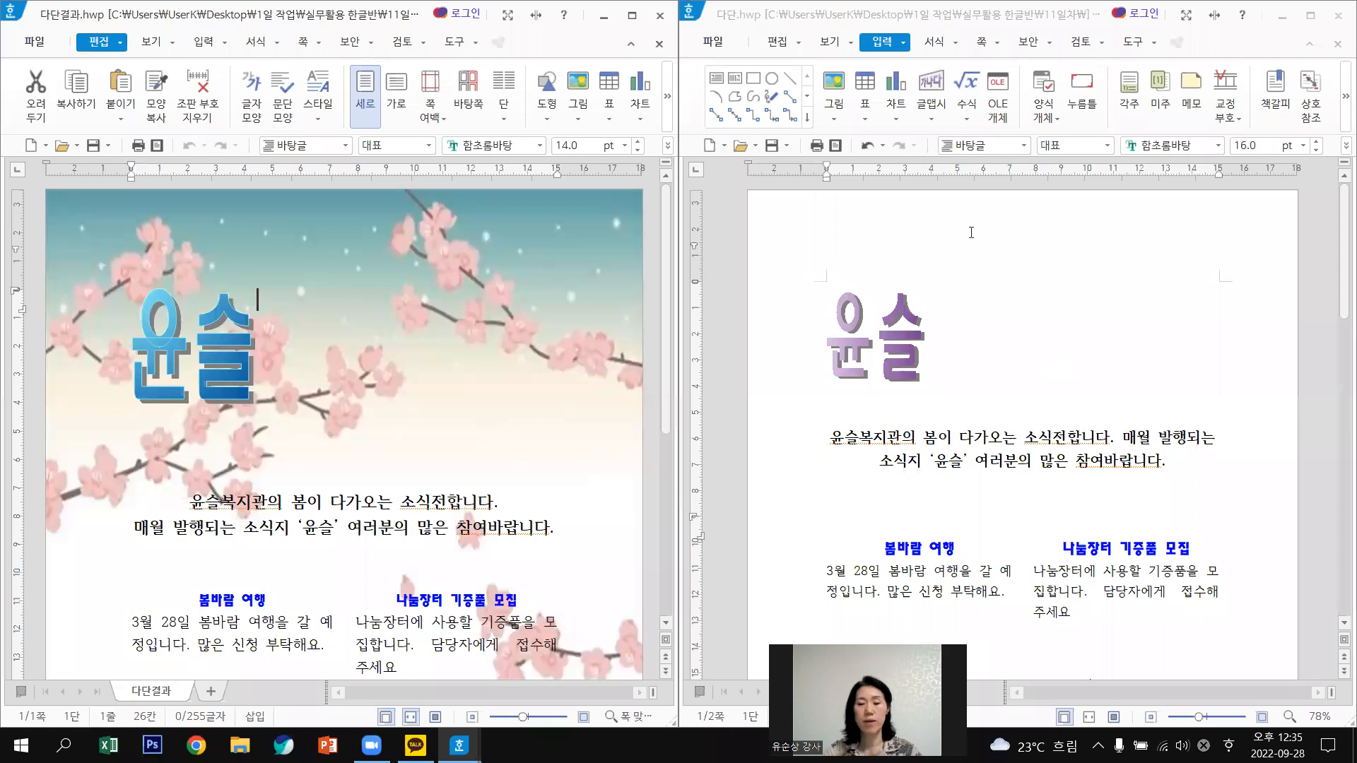
Maximize the 다단.hwp window and bring up 바탕쪽 from the 쪽 menu.
{"action": "left_click", "coordinate": [972, 233]}
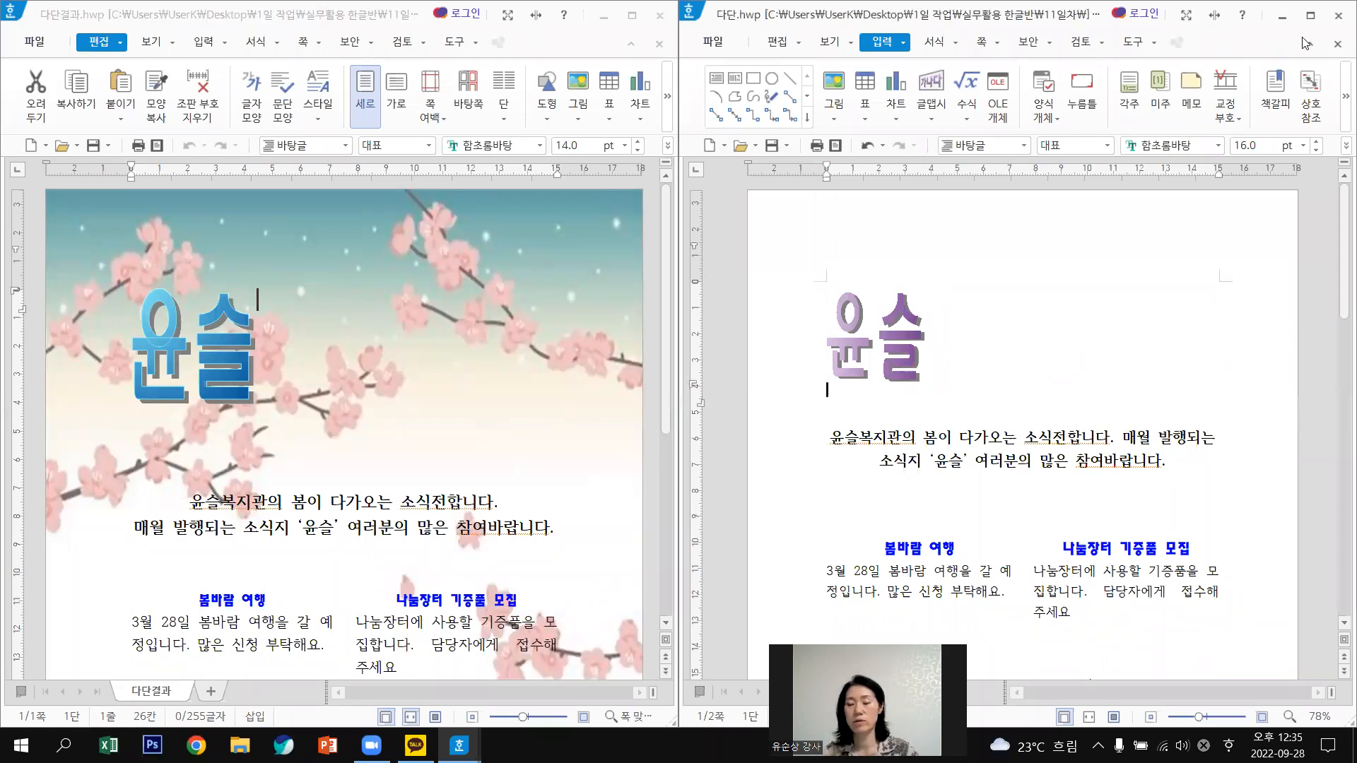
{"action": "left_click", "coordinate": [1311, 15]}
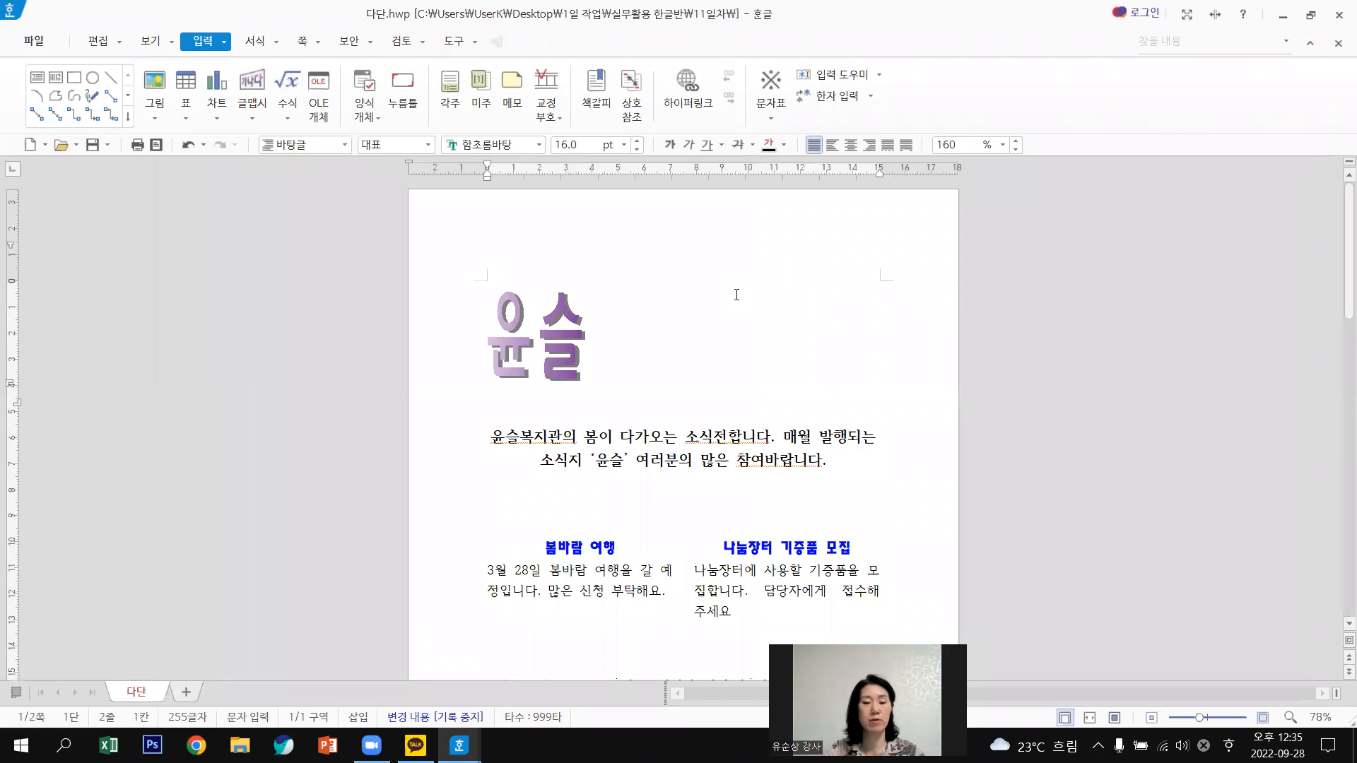
{"action": "left_click", "coordinate": [320, 44]}
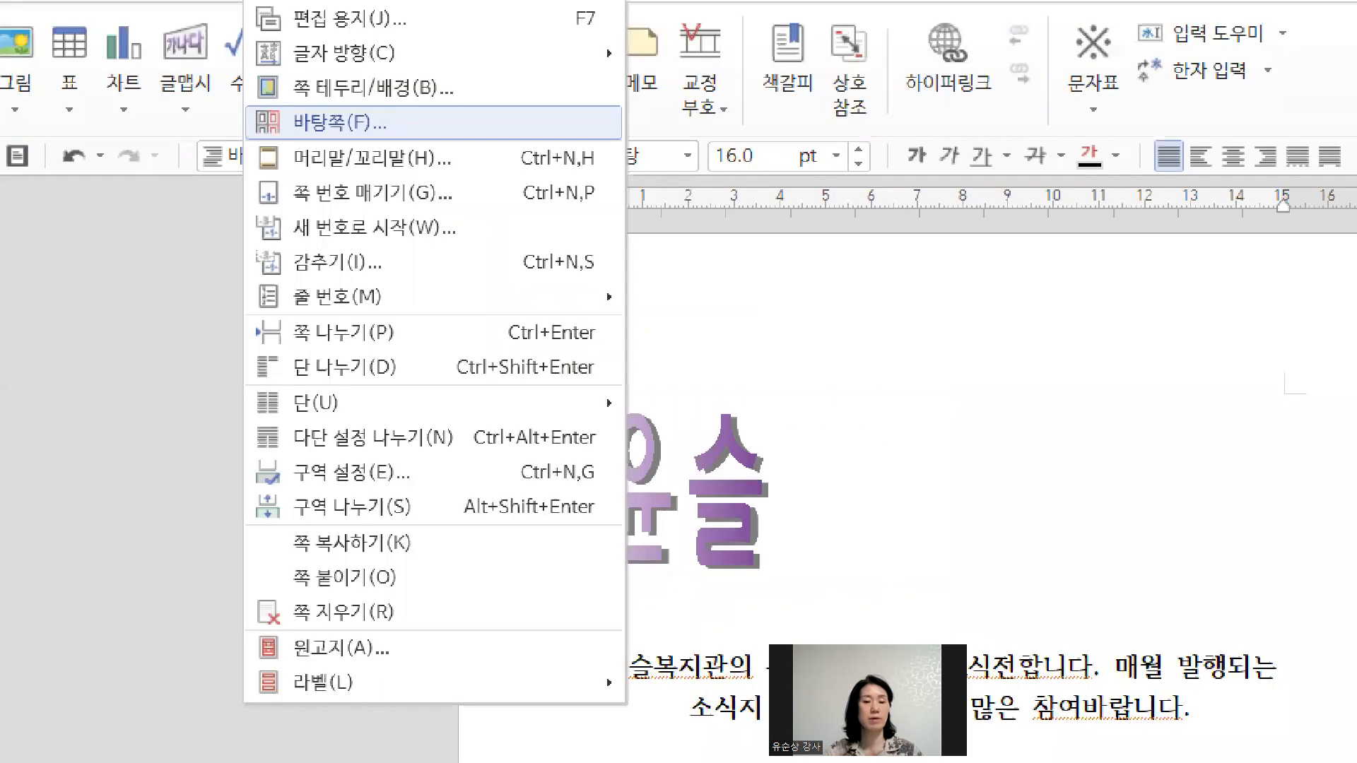
{"action": "left_click_drag", "start_coordinate": [378, 101], "coordinate": [421, 98]}
{"action": "key", "text": "Escape"}
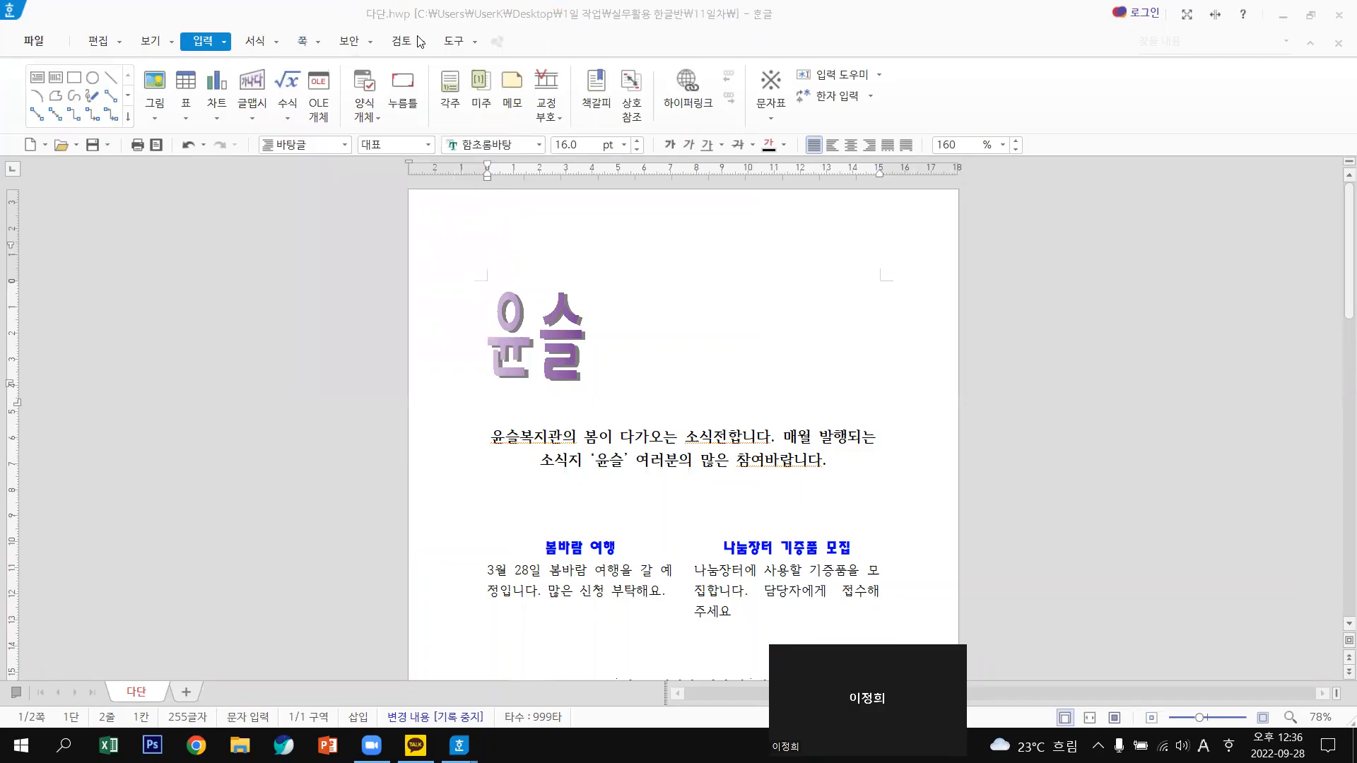
{"action": "left_click", "coordinate": [319, 40]}
{"action": "left_click", "coordinate": [318, 42]}
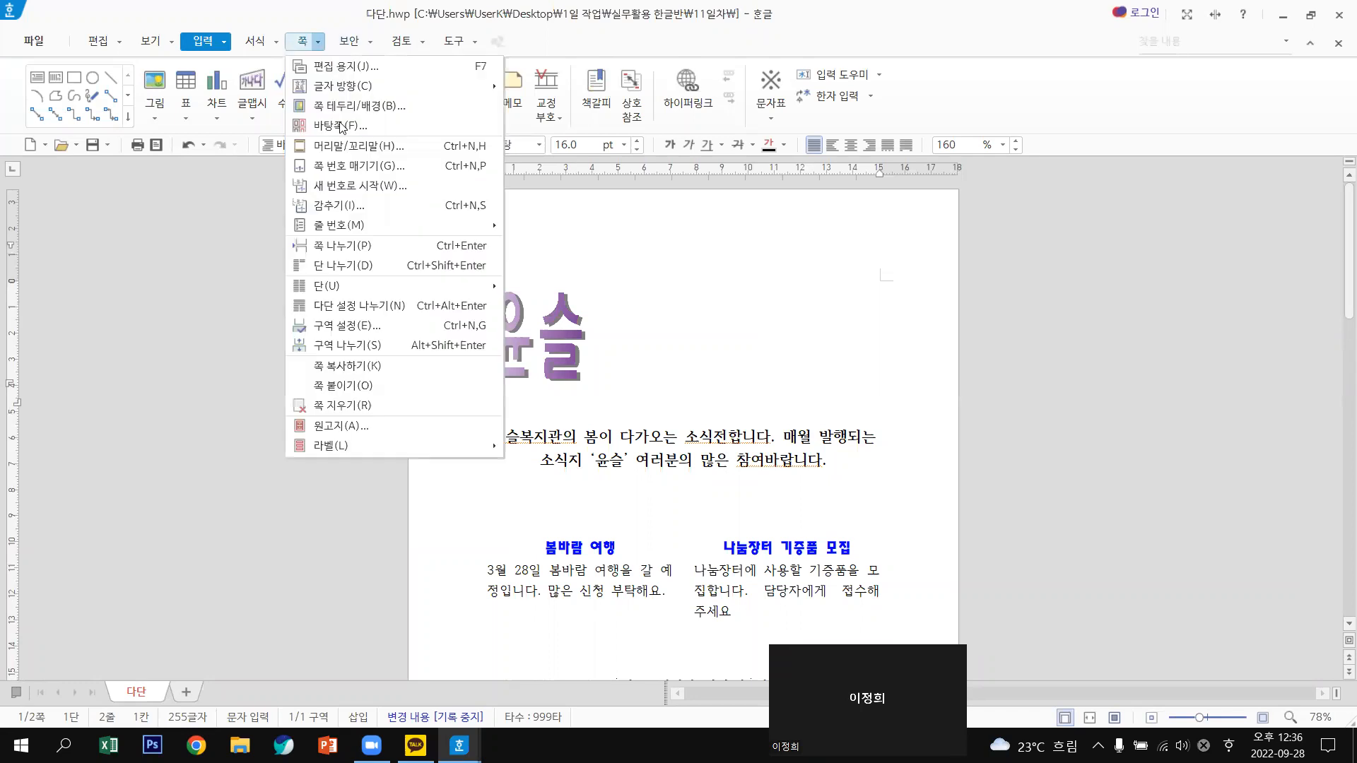
{"action": "key", "text": "Return"}
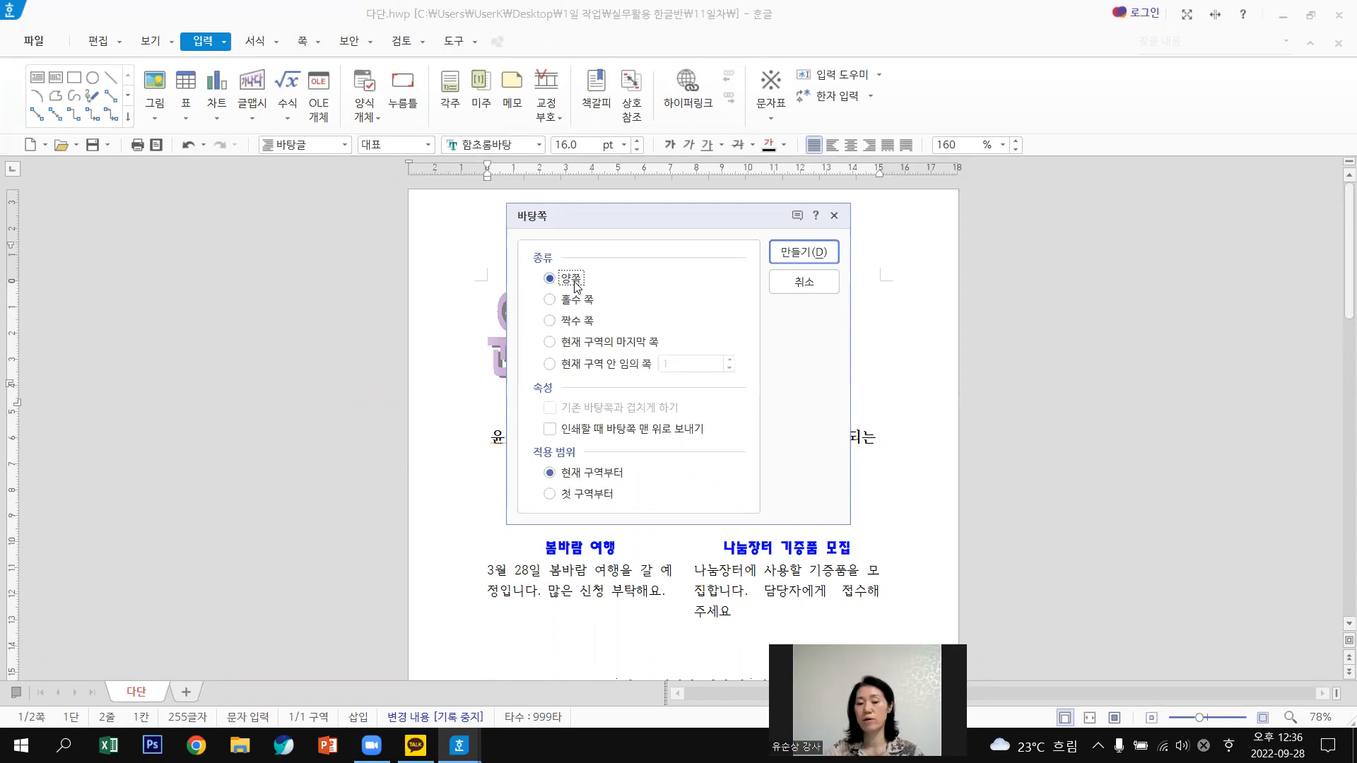
Make a 양쪽 master page for section 1 and point out the 편집 ribbon's 그림 button.
{"action": "left_click", "coordinate": [793, 253]}
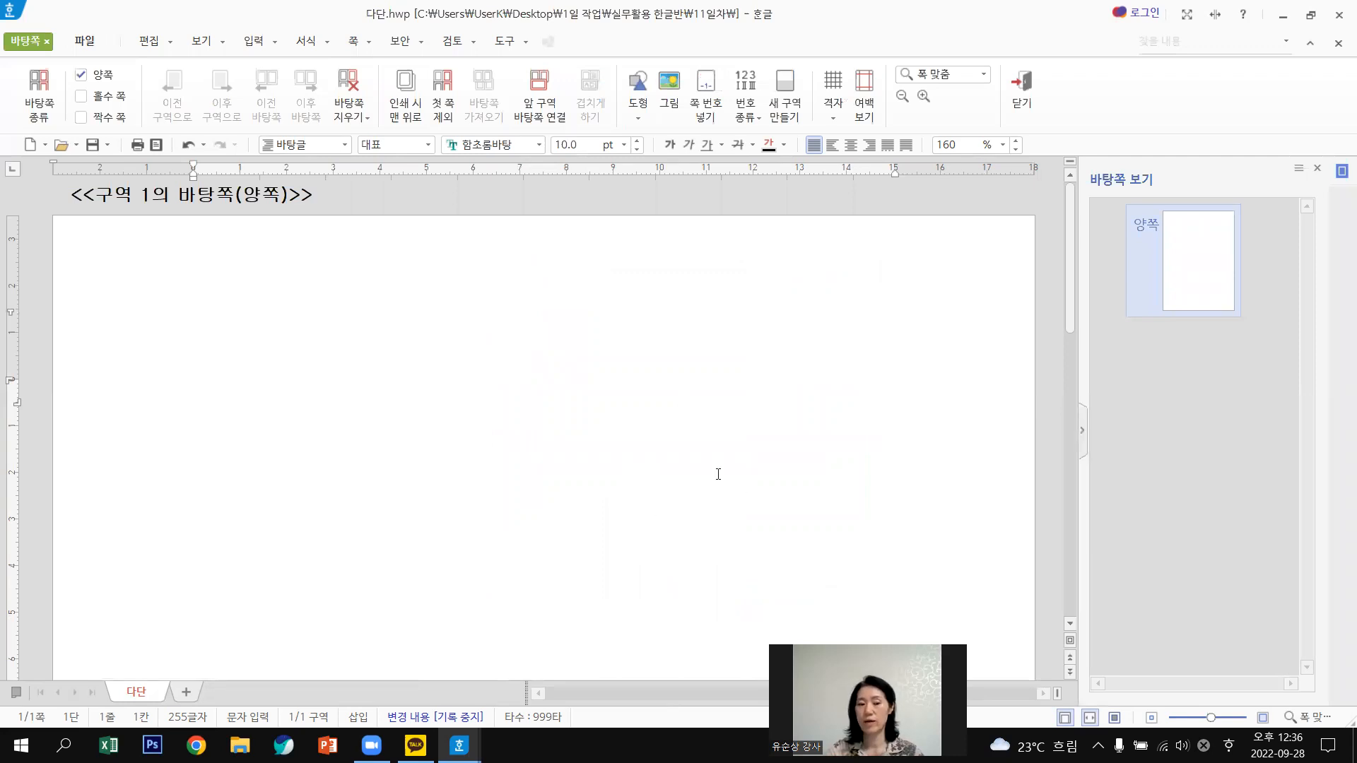
{"action": "type", "text": "가"}
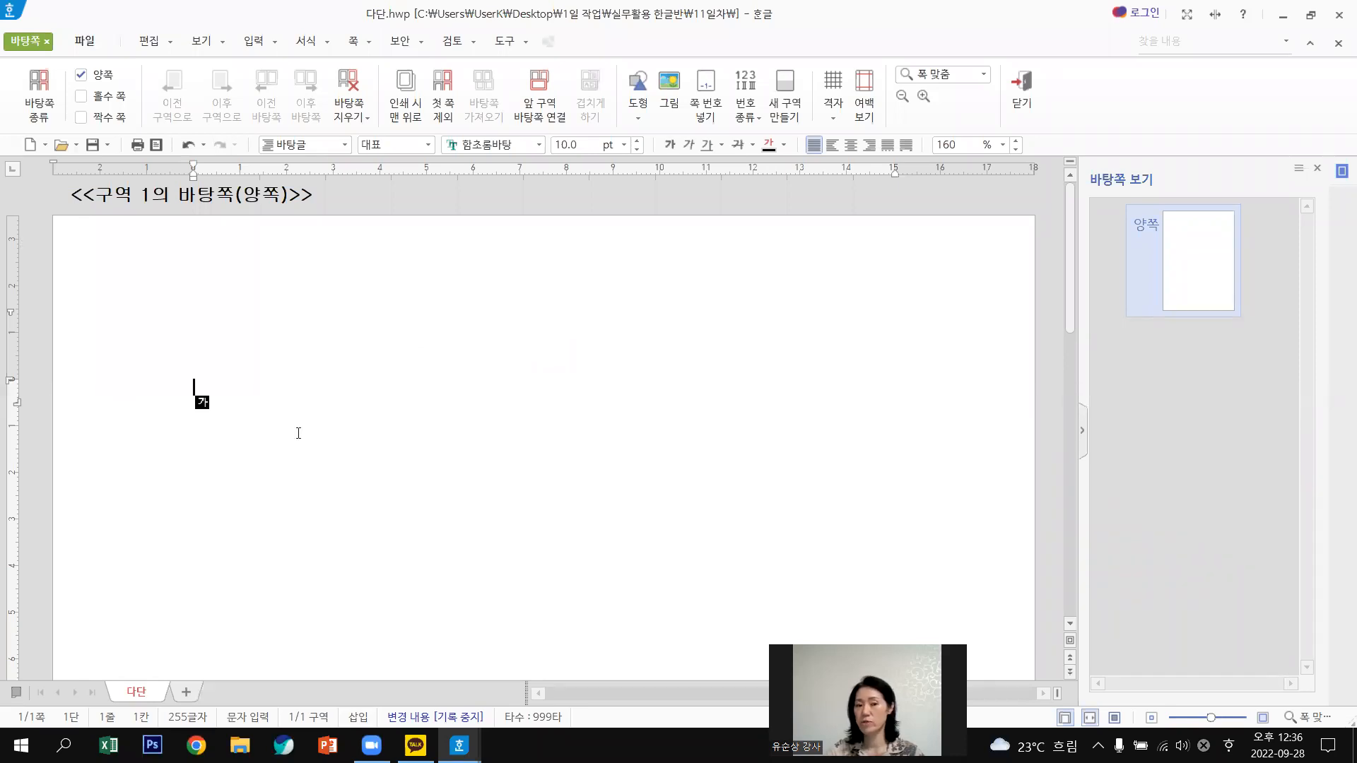
{"action": "left_click", "coordinate": [149, 43]}
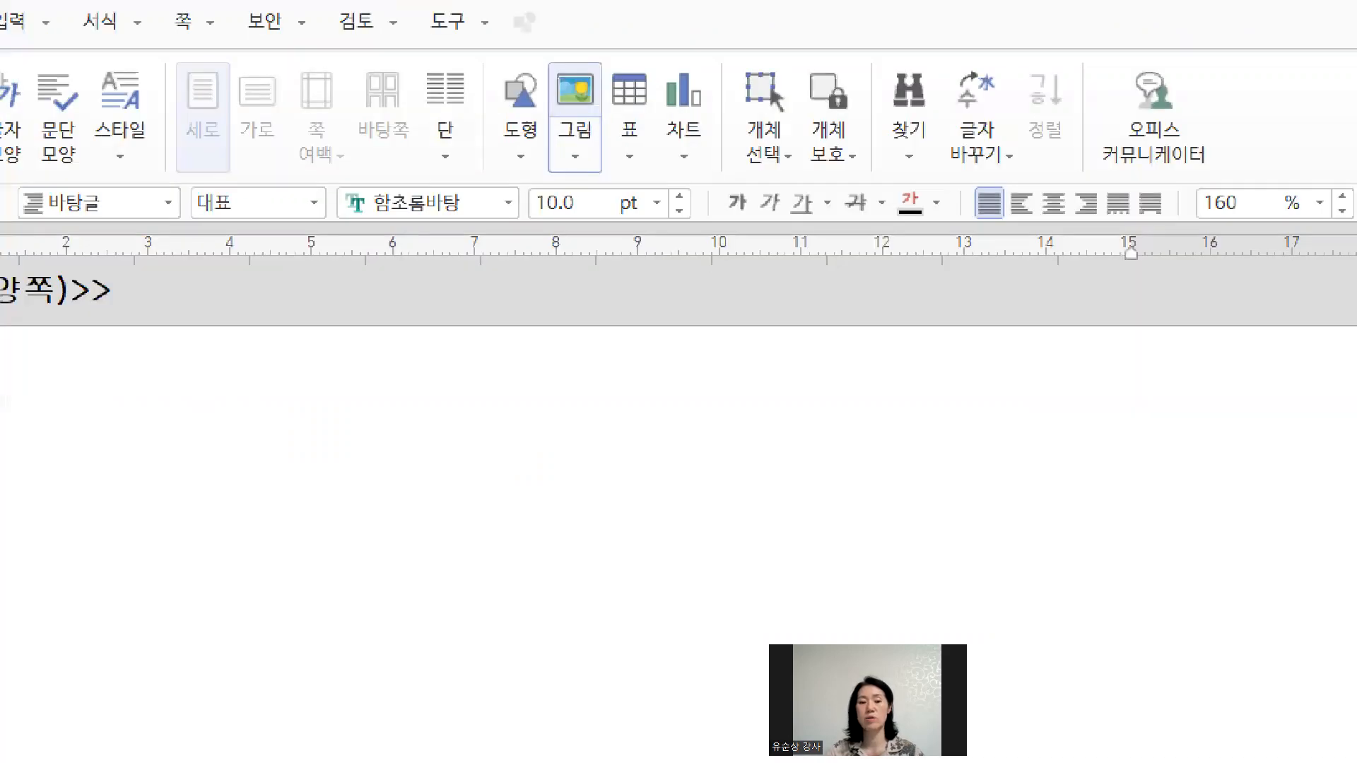
{"action": "mouse_move", "coordinate": [589, 132]}
{"action": "left_mouse_down"}
{"action": "mouse_move", "coordinate": [548, 92]}
{"action": "mouse_move", "coordinate": [580, 130]}
{"action": "left_mouse_up"}
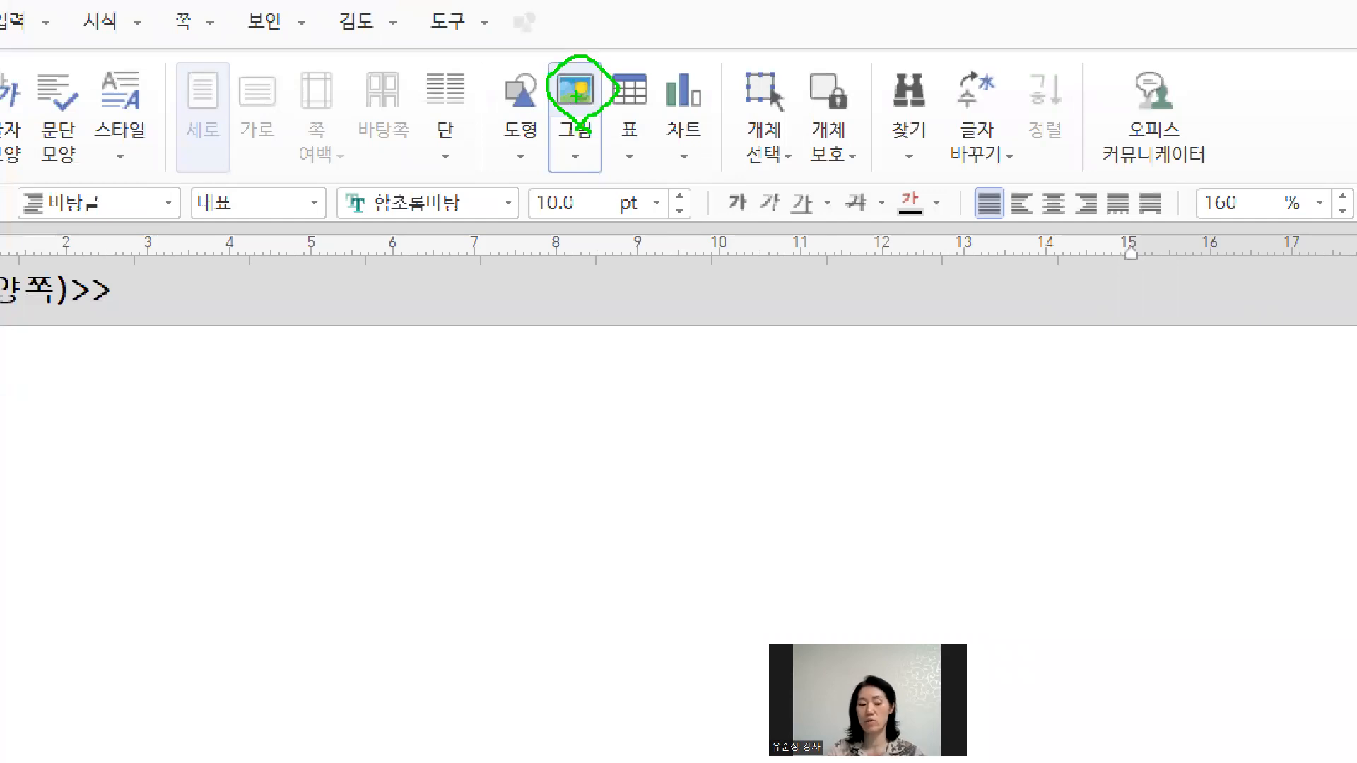
{"action": "key", "text": "Escape"}
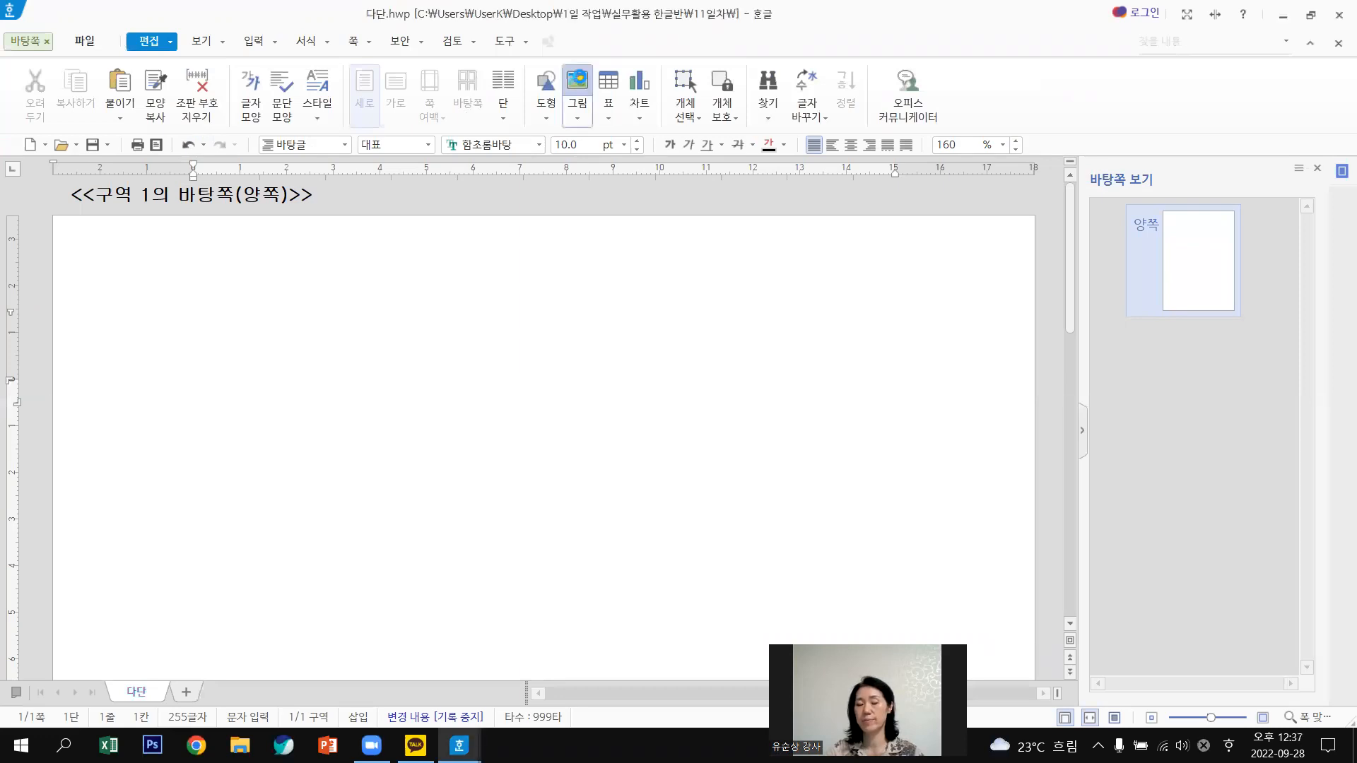
Insert 풍경.jpg from the 사진 Pictures library onto the master page.
{"action": "left_click", "coordinate": [577, 82]}
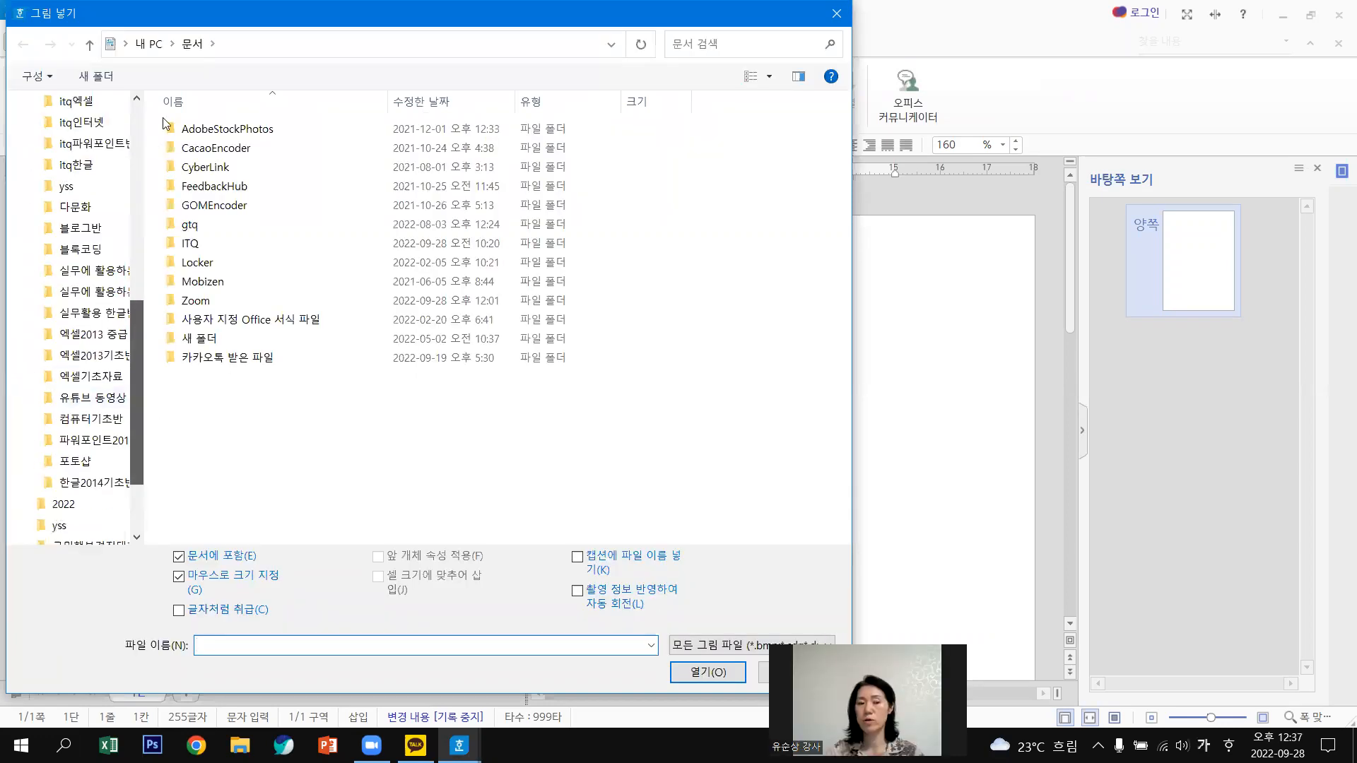
{"action": "scroll", "coordinate": [138, 145], "scroll_direction": "up", "scroll_amount": 8}
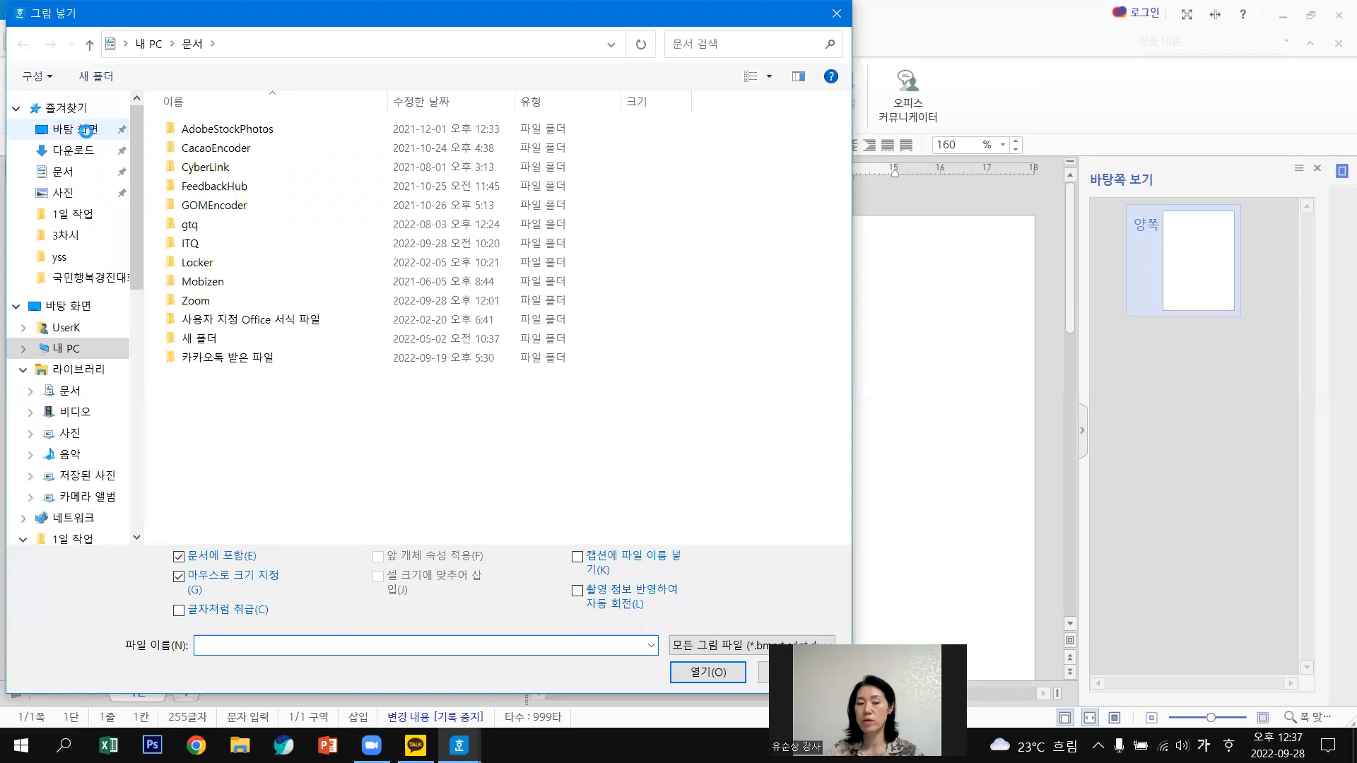
{"action": "left_click", "coordinate": [88, 137]}
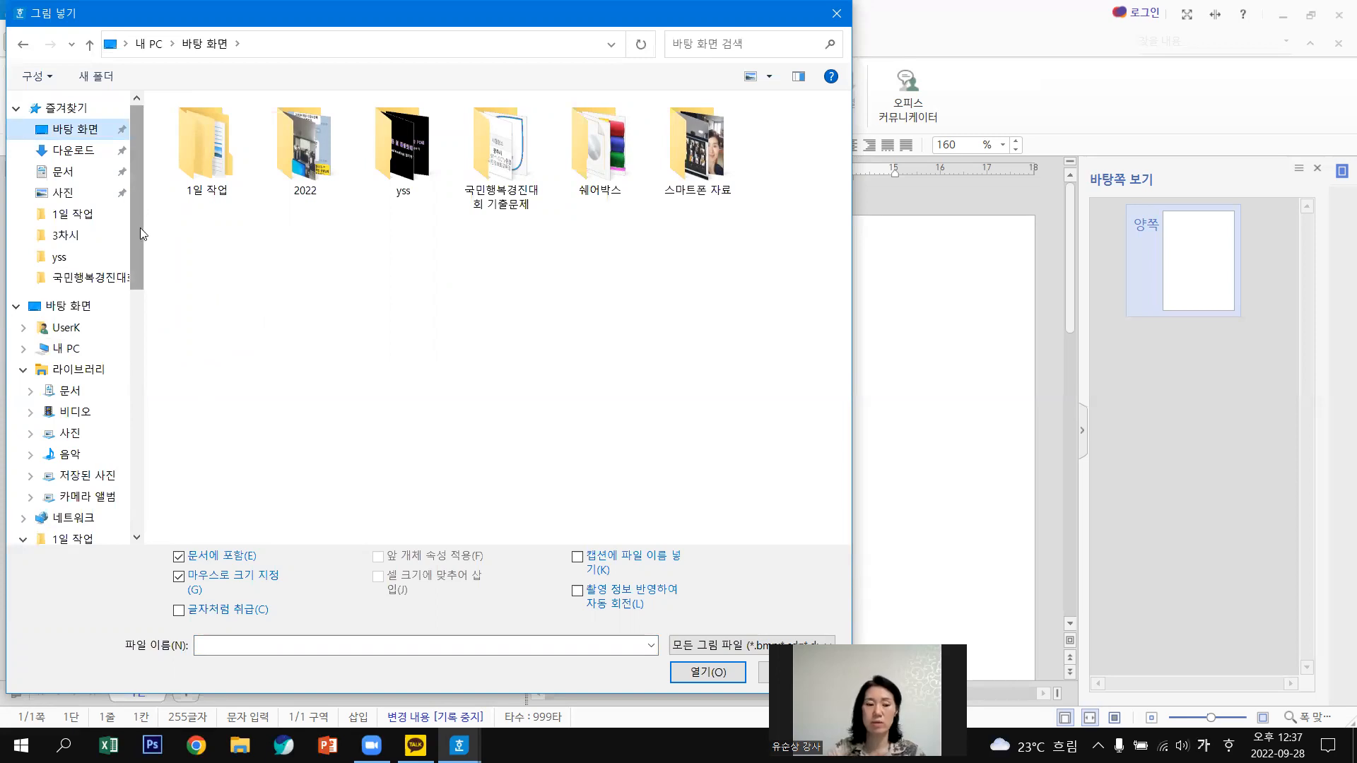
{"action": "left_click_drag", "start_coordinate": [142, 231], "coordinate": [141, 266]}
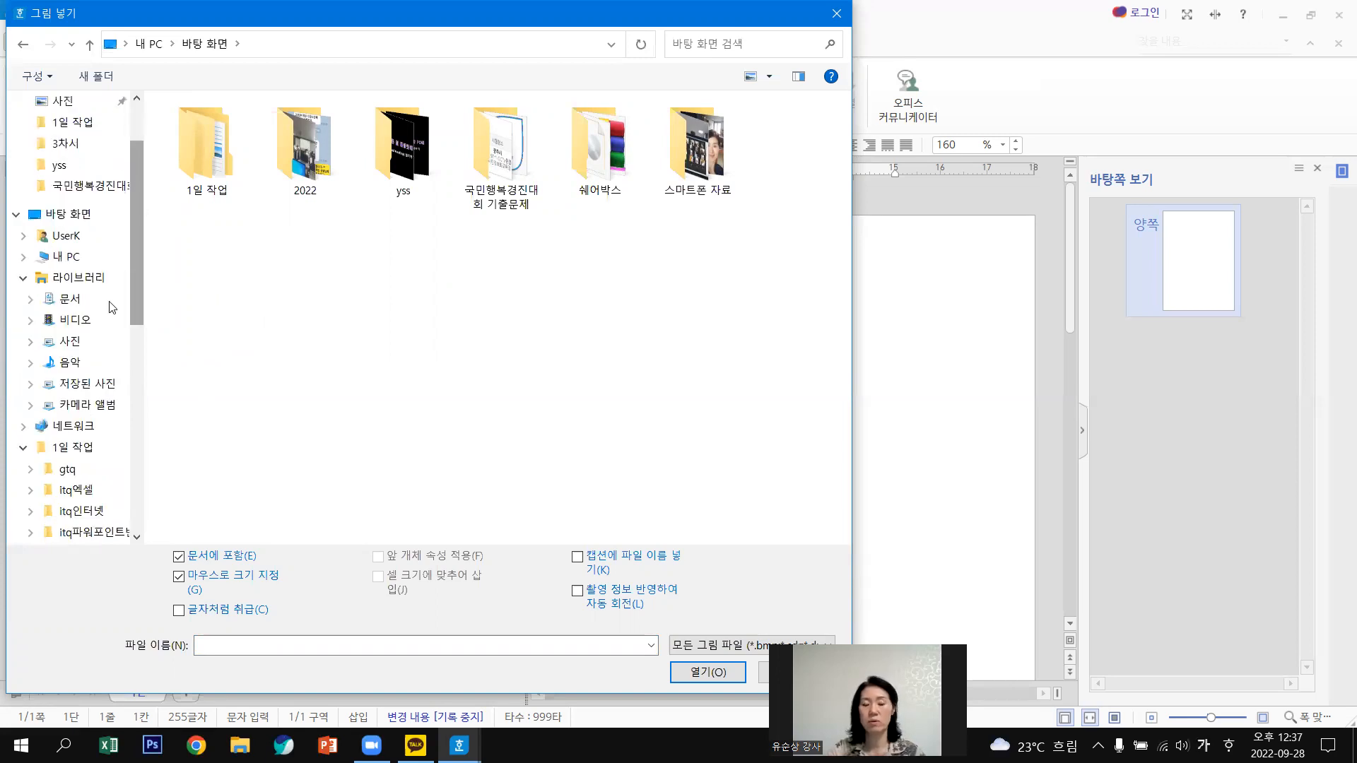
{"action": "left_click", "coordinate": [84, 348]}
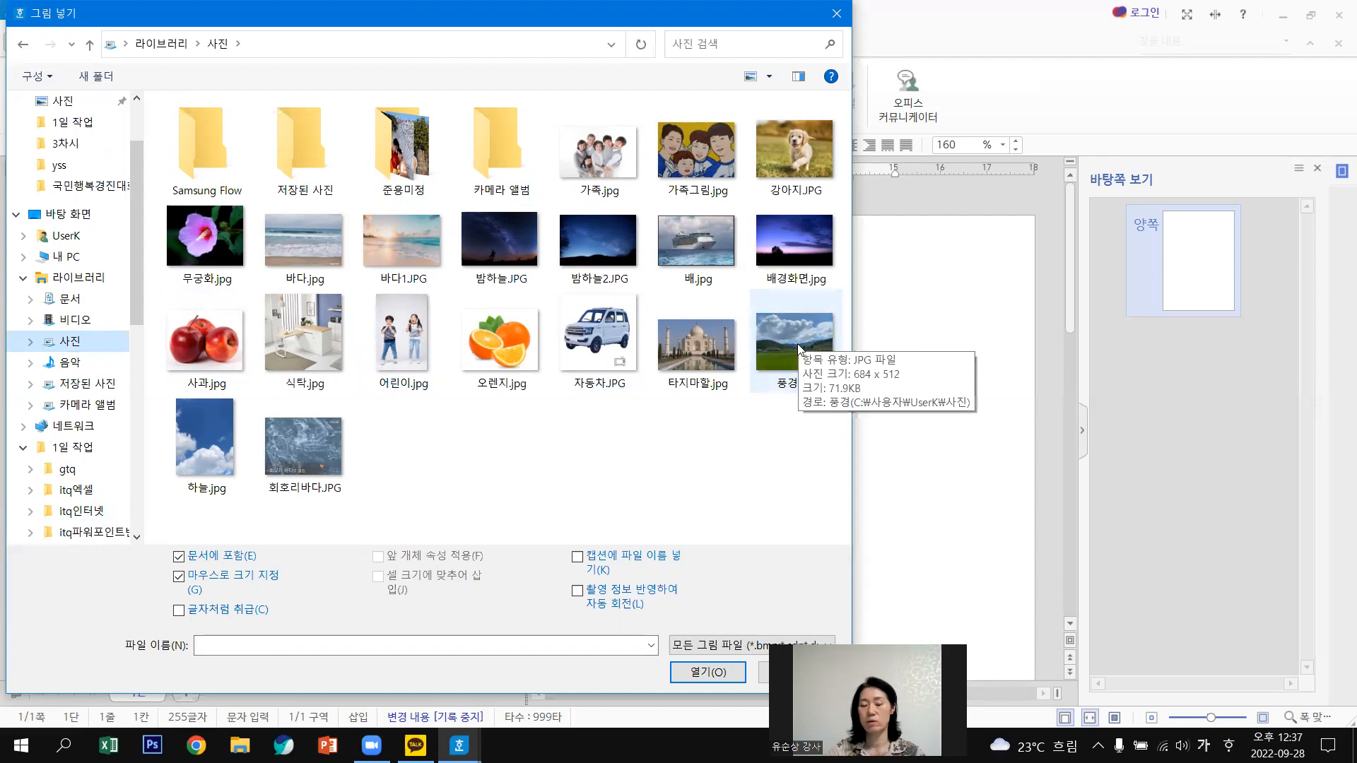
{"action": "double_click", "coordinate": [816, 367]}
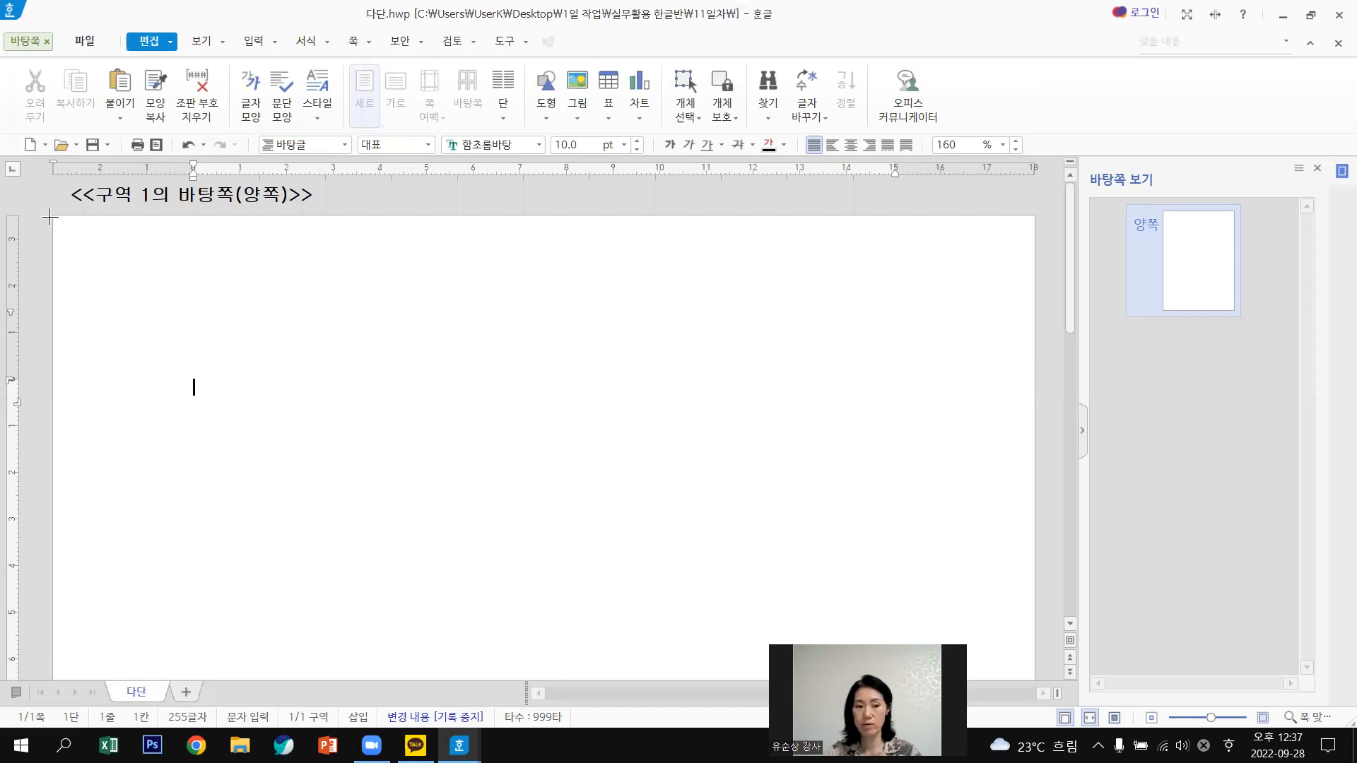
Draw the 풍경 photo's frame on the master page and fit the whole page in view.
{"action": "left_click_drag", "start_coordinate": [52, 217], "coordinate": [85, 240]}
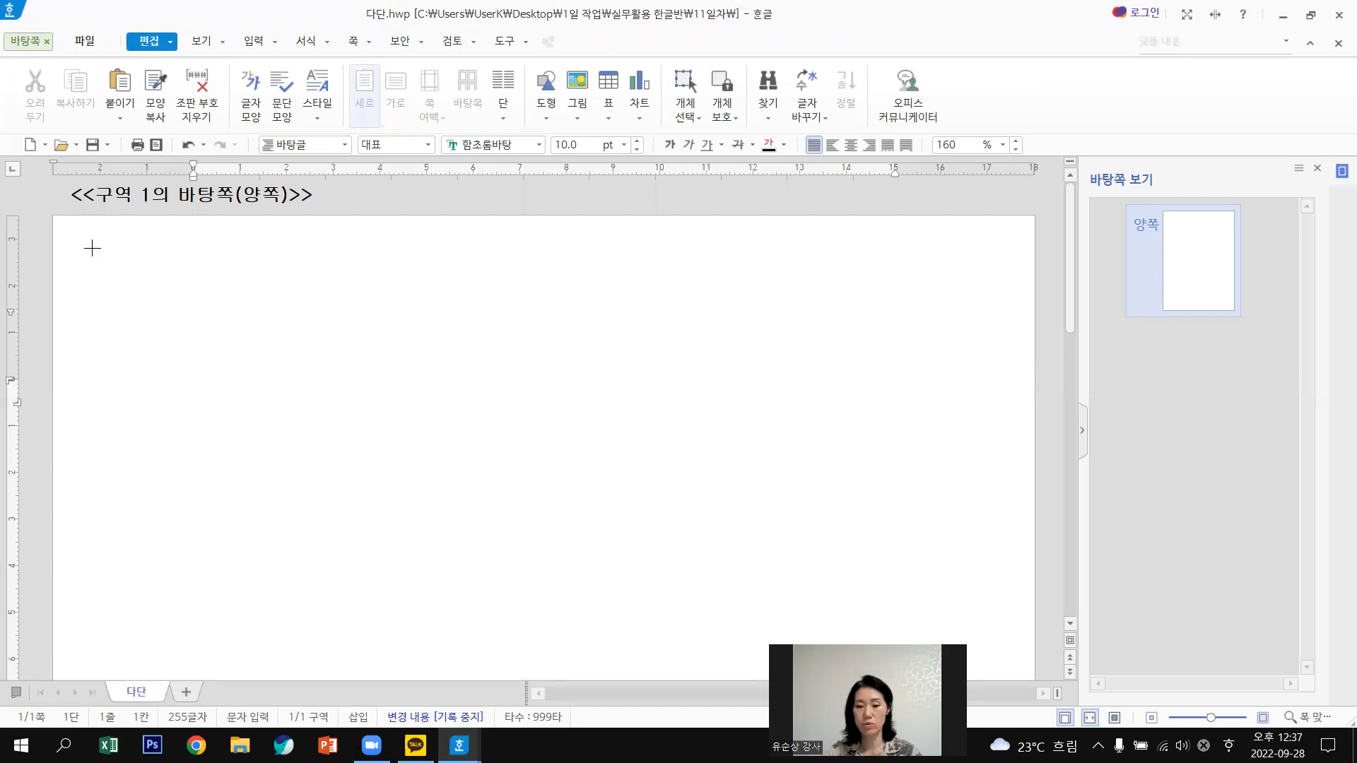
{"action": "left_click_drag", "start_coordinate": [794, 554], "coordinate": [982, 640]}
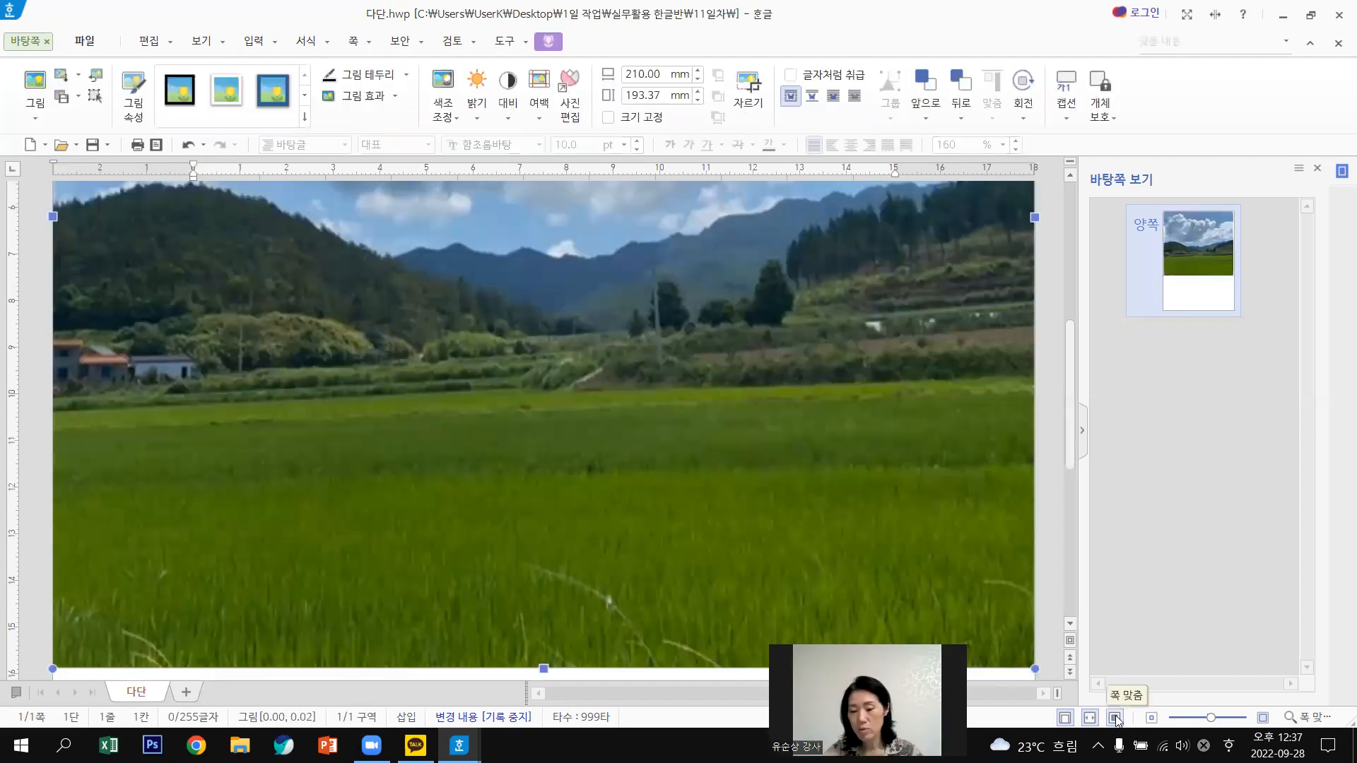
{"action": "left_click", "coordinate": [1116, 718]}
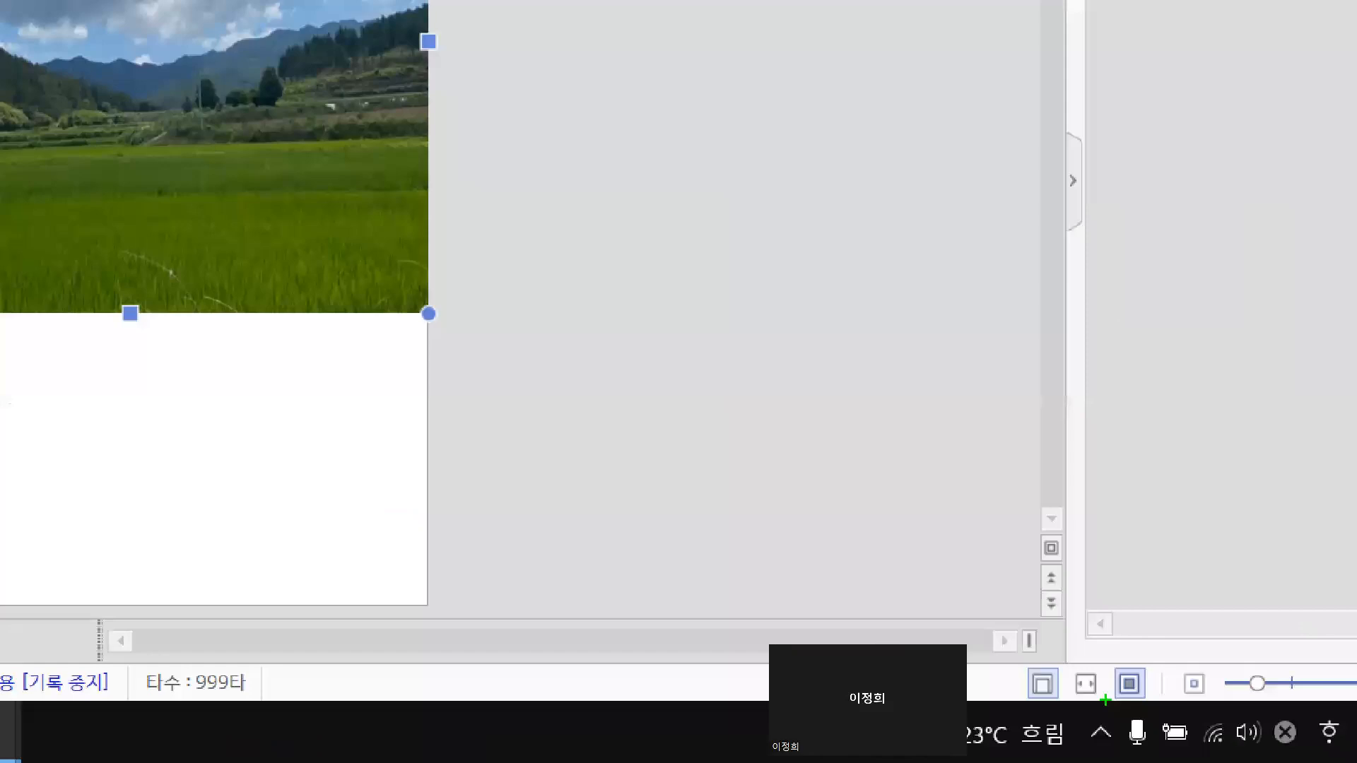
{"action": "left_click_drag", "start_coordinate": [1105, 700], "coordinate": [1152, 705]}
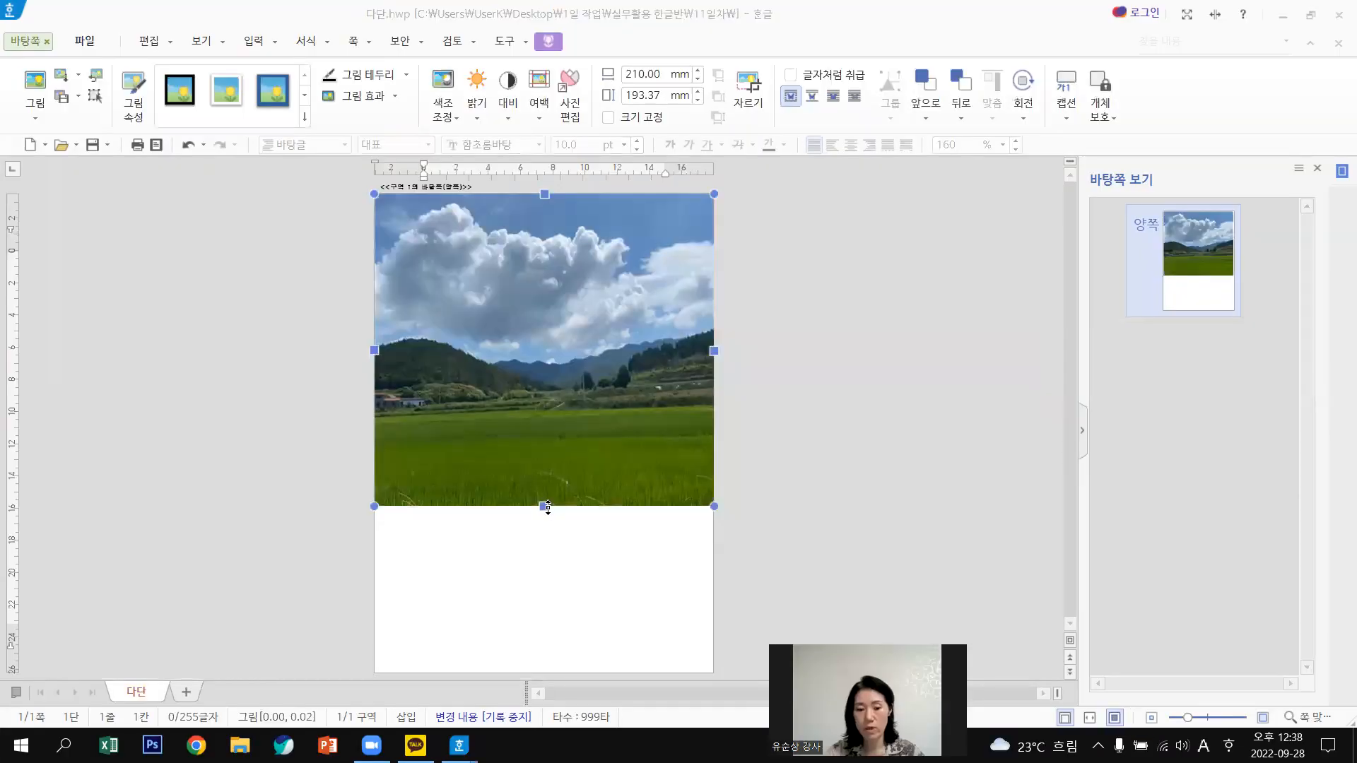
Stretch the photo's bottom and top edges to the page edges, reaching 210.00 × 301.68 mm.
{"action": "left_click_drag", "start_coordinate": [548, 674], "coordinate": [552, 667]}
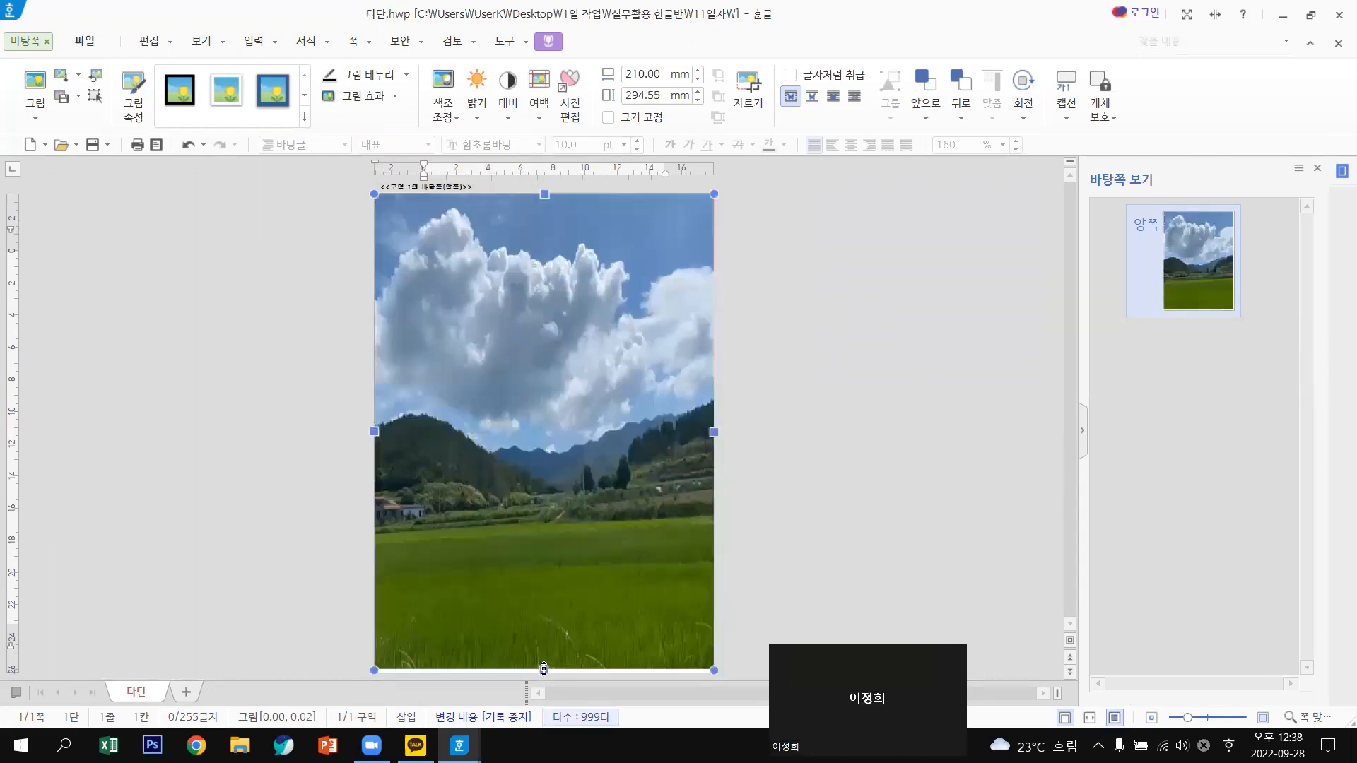
{"action": "left_click_drag", "start_coordinate": [543, 670], "coordinate": [546, 670]}
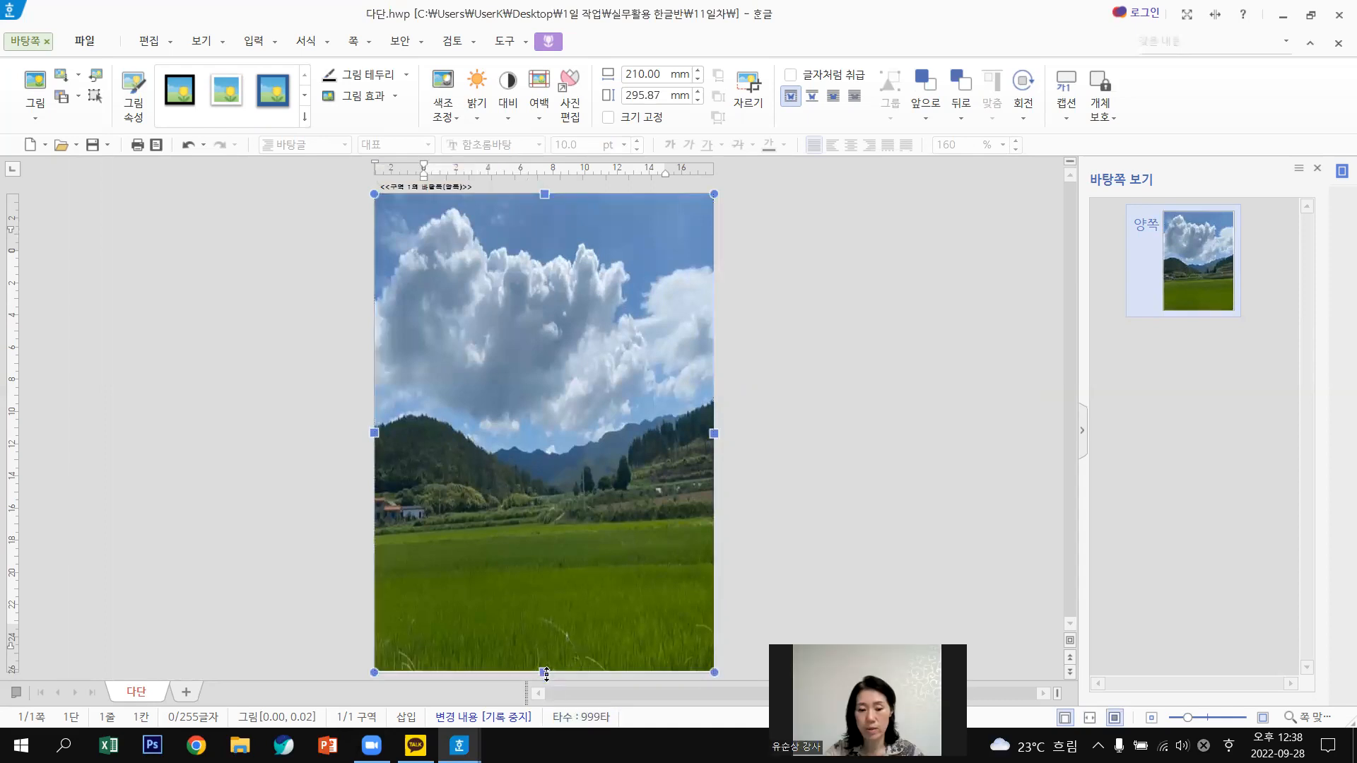
{"action": "left_click_drag", "start_coordinate": [549, 675], "coordinate": [553, 684]}
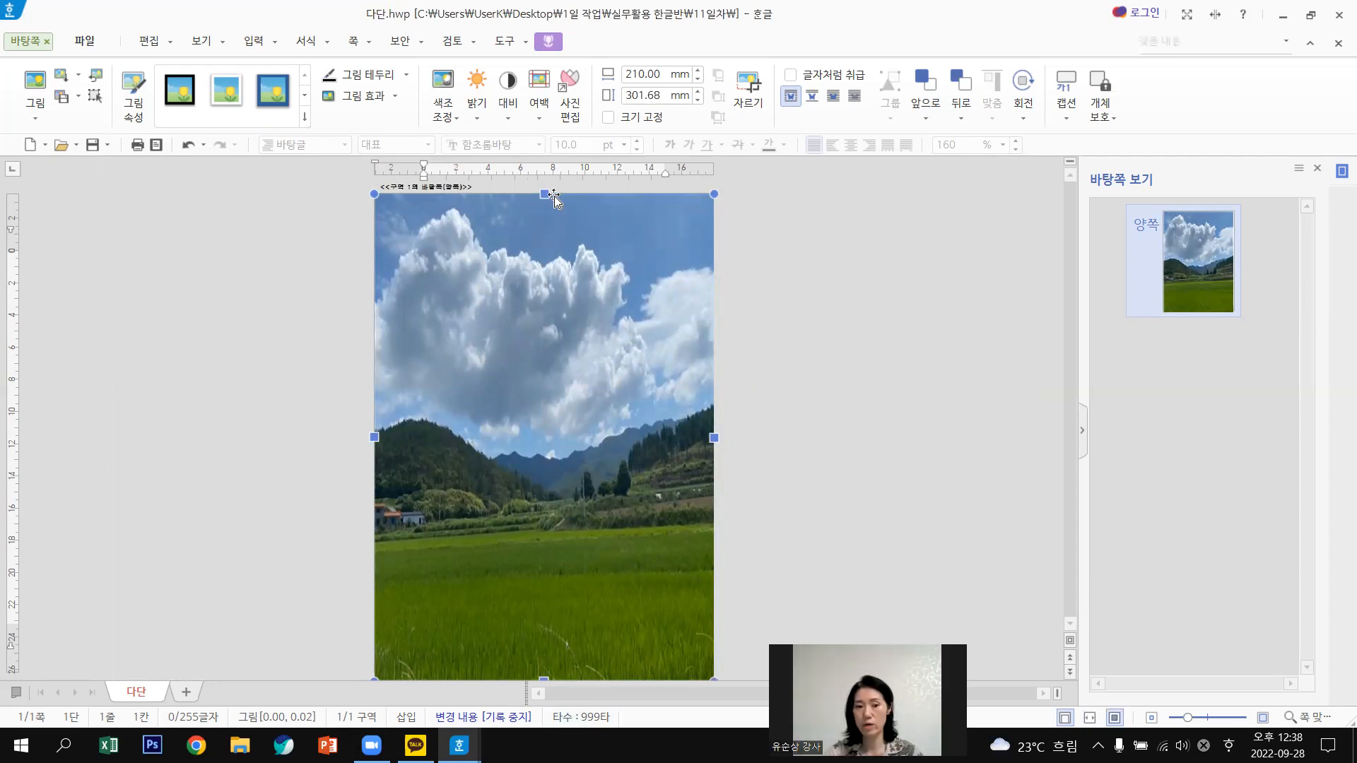
{"action": "left_click_drag", "start_coordinate": [554, 345], "coordinate": [574, 363]}
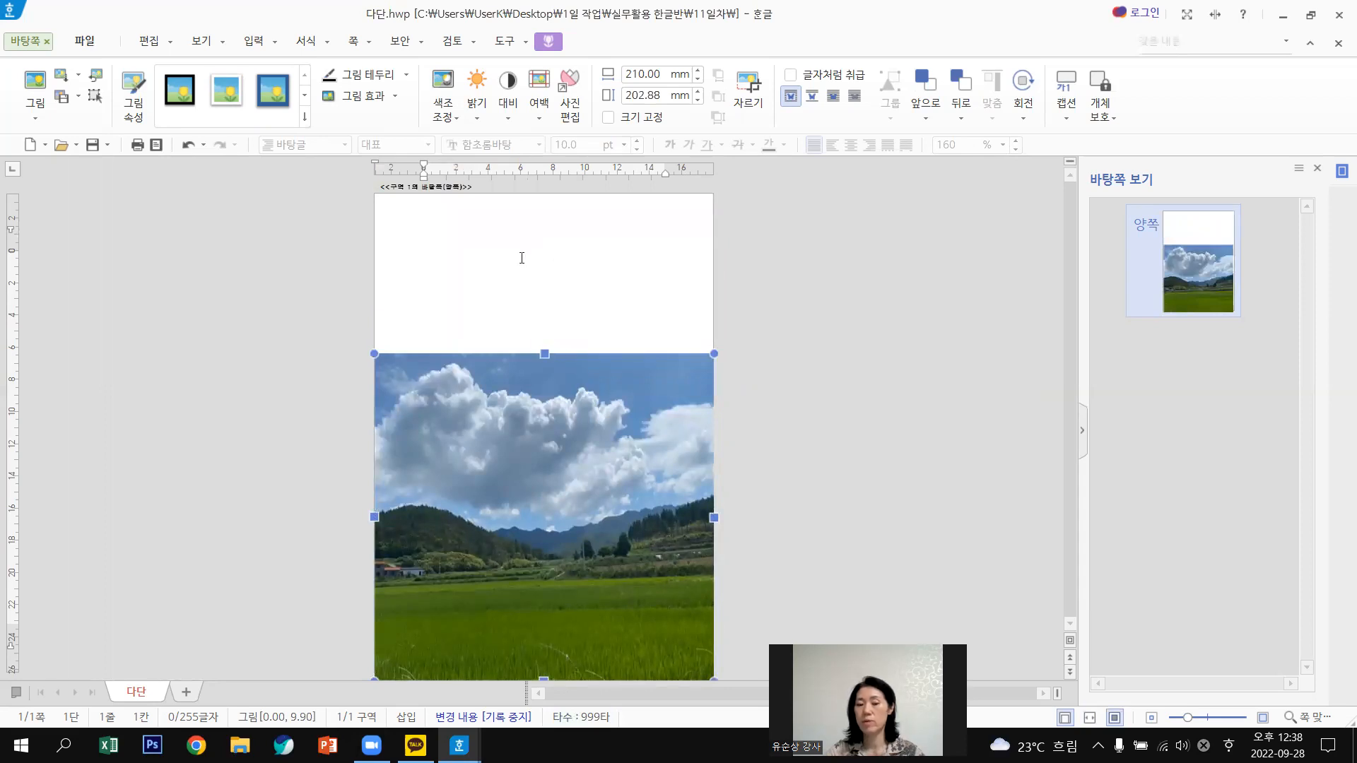
{"action": "left_click_drag", "start_coordinate": [544, 355], "coordinate": [550, 193]}
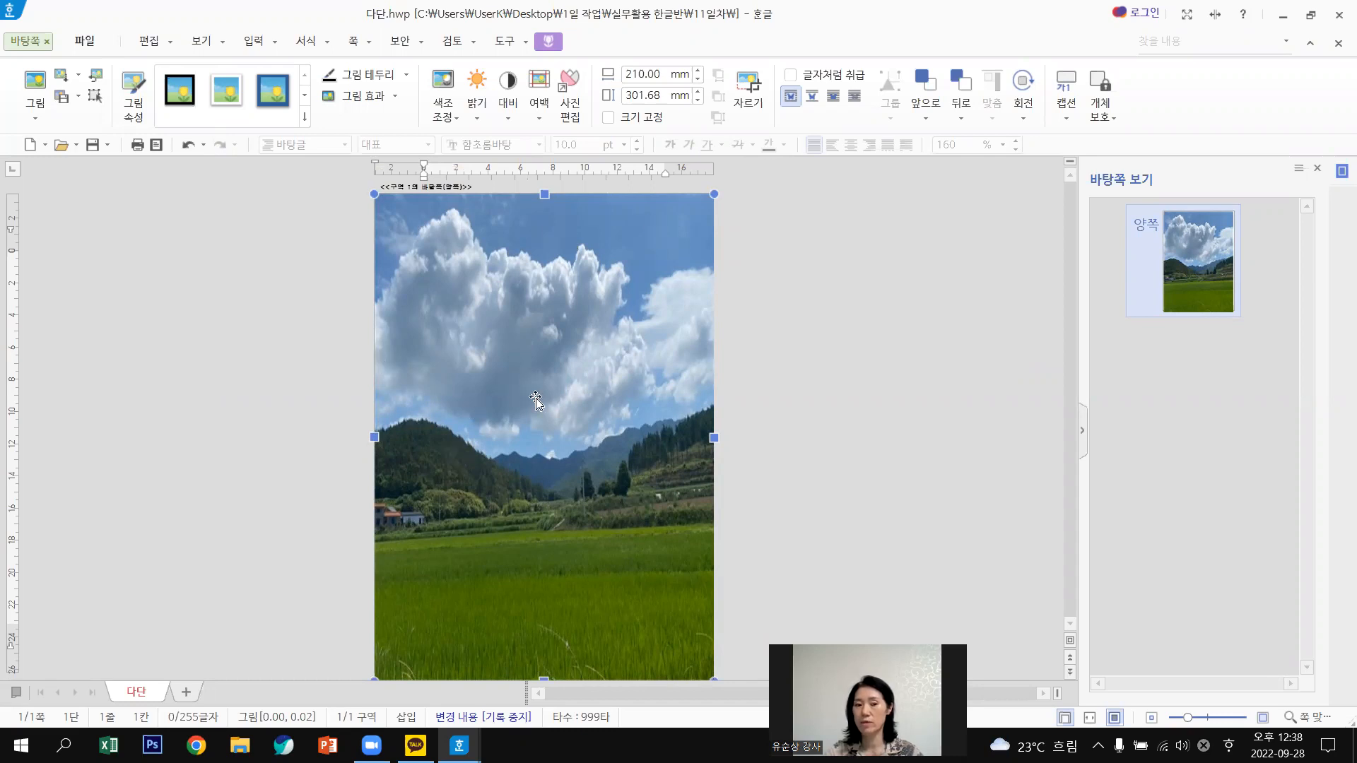
Set the landscape photo's transparency to 40% in its picture properties.
{"action": "double_click", "coordinate": [560, 348]}
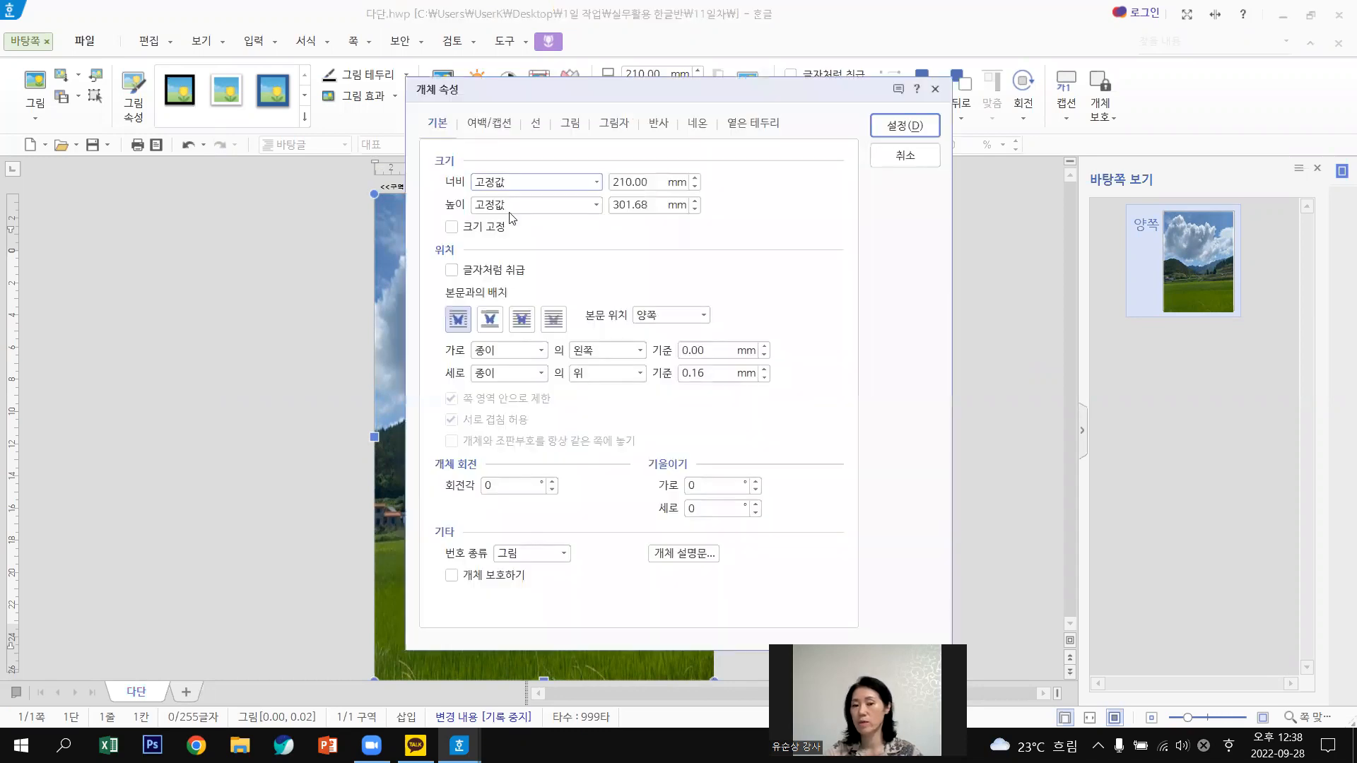
{"action": "left_click", "coordinate": [572, 124]}
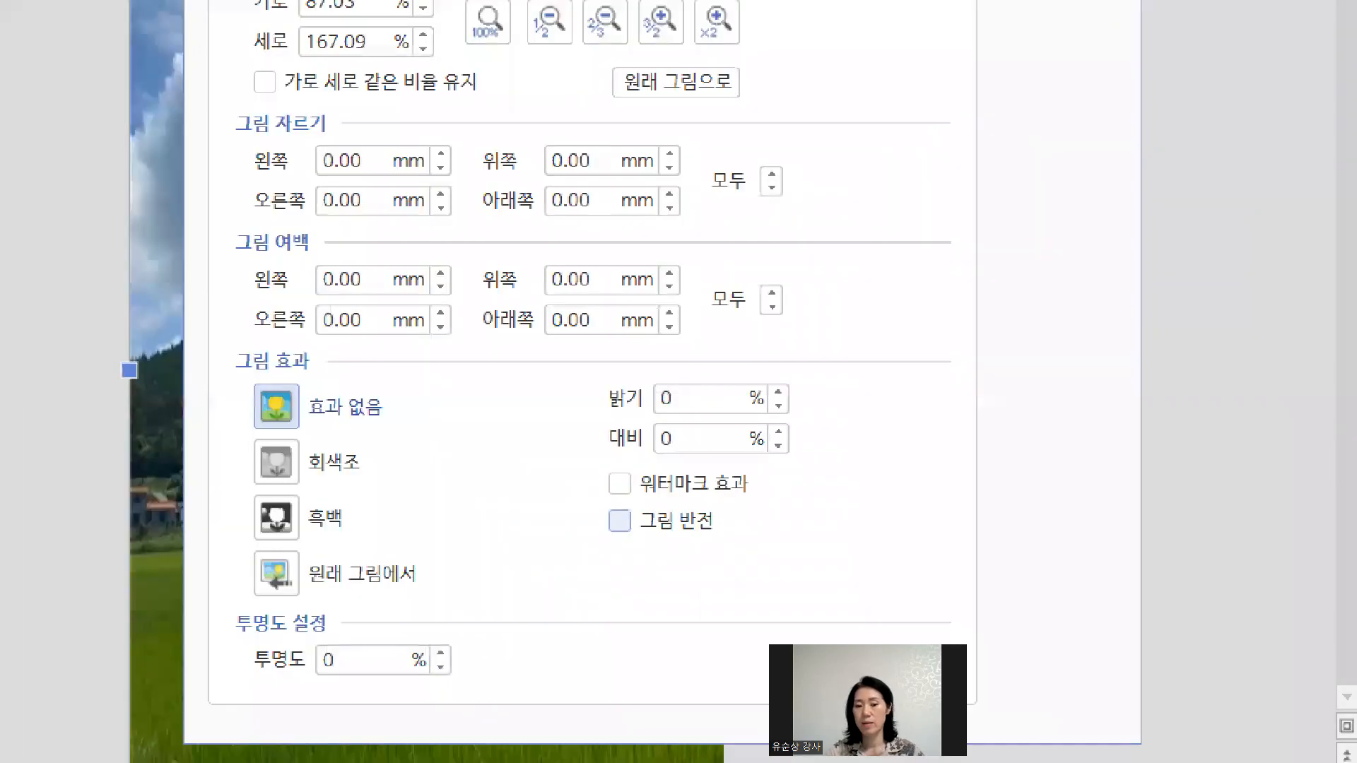
{"action": "mouse_move", "coordinate": [645, 420]}
{"action": "left_mouse_down"}
{"action": "mouse_move", "coordinate": [624, 387]}
{"action": "mouse_move", "coordinate": [621, 468]}
{"action": "left_mouse_up"}
{"action": "mouse_move", "coordinate": [452, 596]}
{"action": "left_mouse_down"}
{"action": "mouse_move", "coordinate": [427, 681]}
{"action": "mouse_move", "coordinate": [452, 597]}
{"action": "left_mouse_up"}
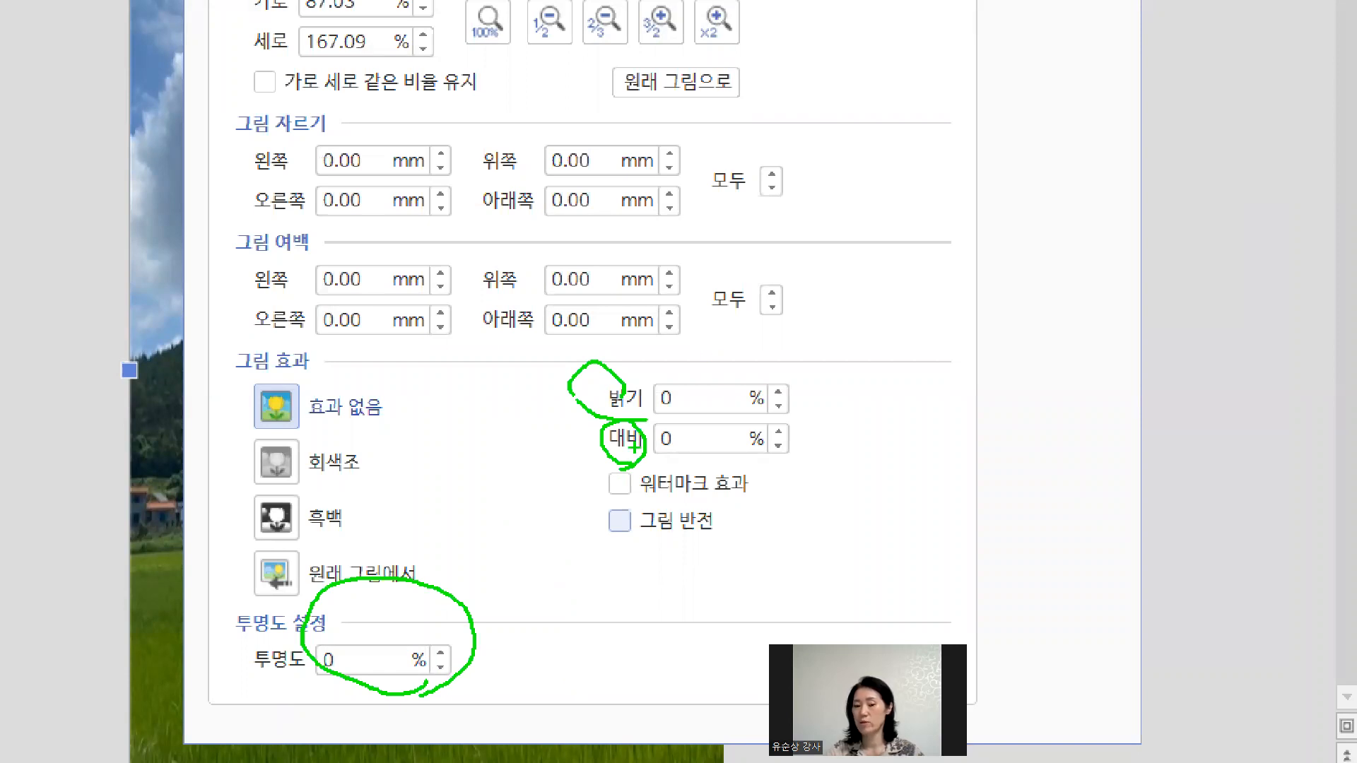
{"action": "mouse_move", "coordinate": [675, 452]}
{"action": "left_mouse_down"}
{"action": "mouse_move", "coordinate": [685, 351]}
{"action": "mouse_move", "coordinate": [643, 452]}
{"action": "left_mouse_up"}
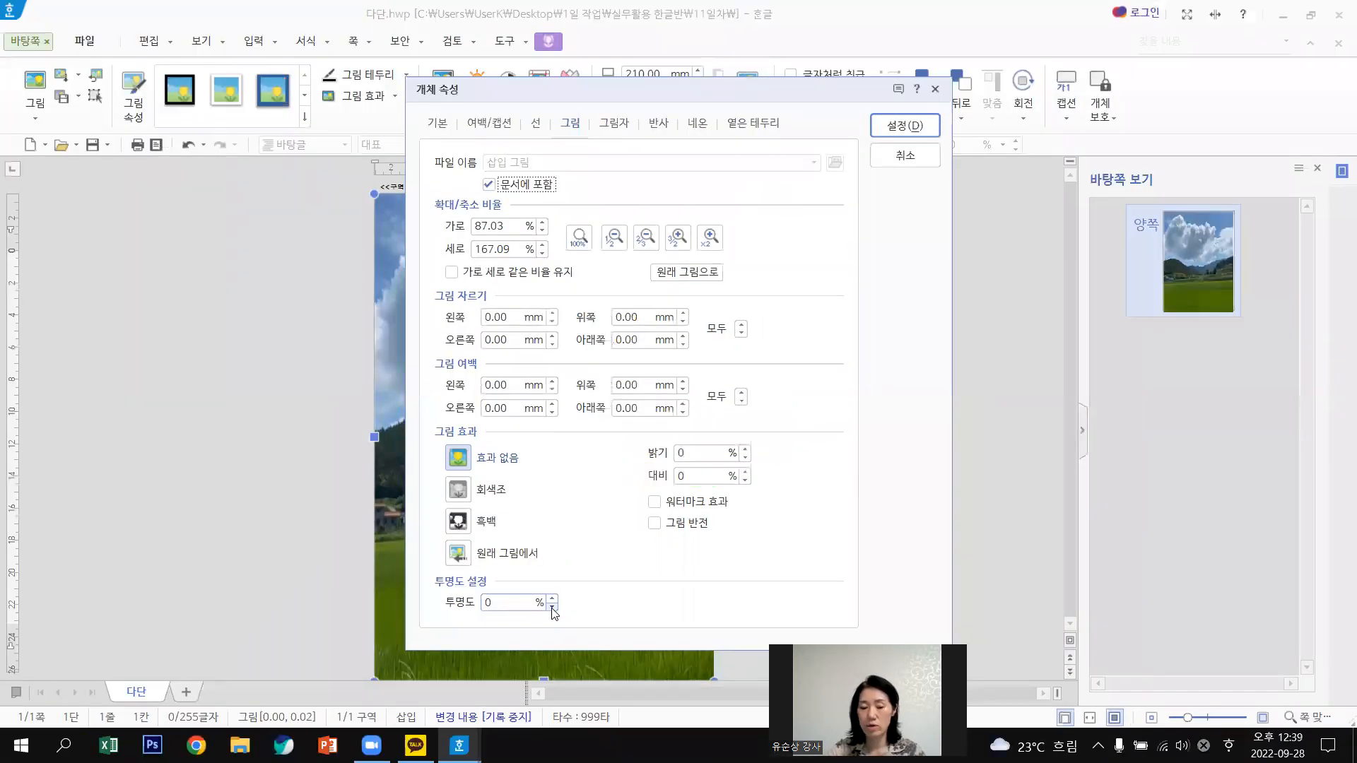
{"action": "left_click", "coordinate": [553, 608]}
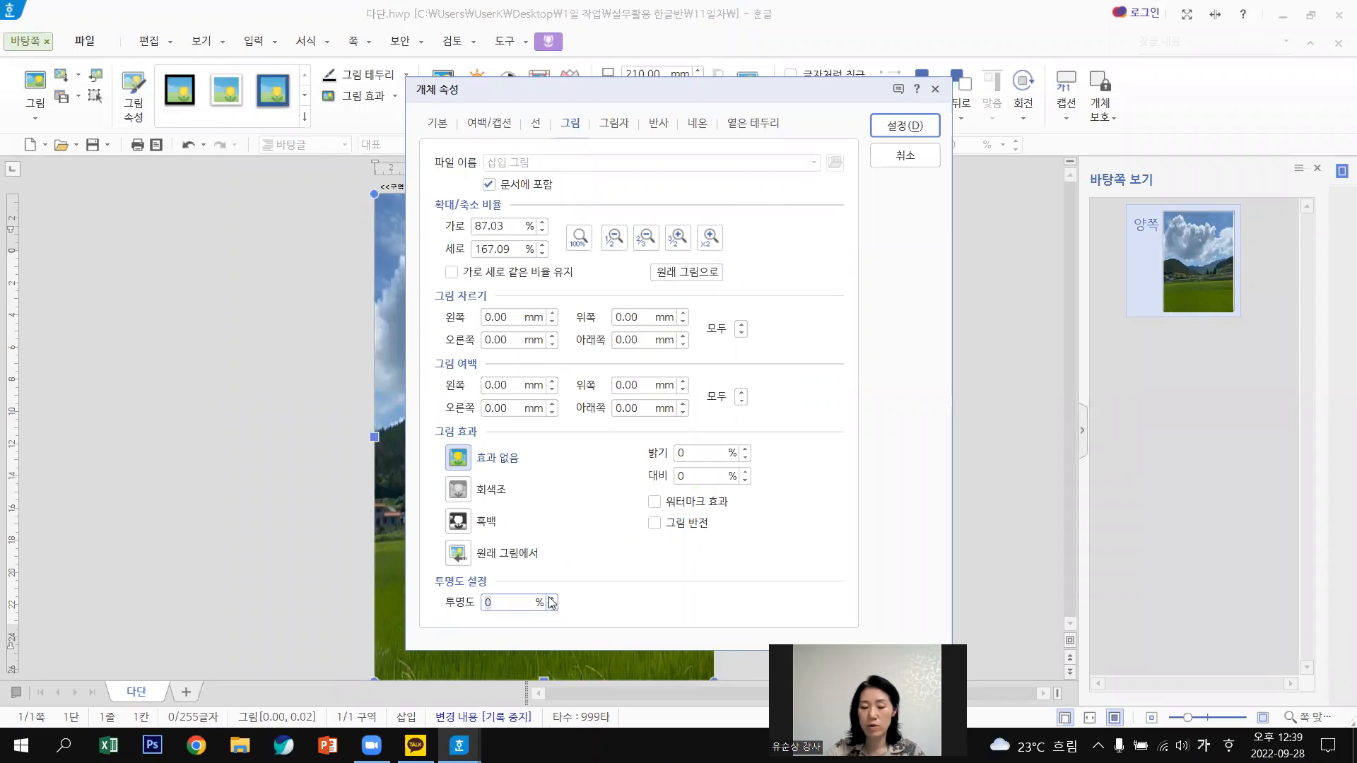
{"action": "left_click", "coordinate": [551, 600]}
{"action": "left_click_drag", "start_coordinate": [496, 605], "coordinate": [438, 607]}
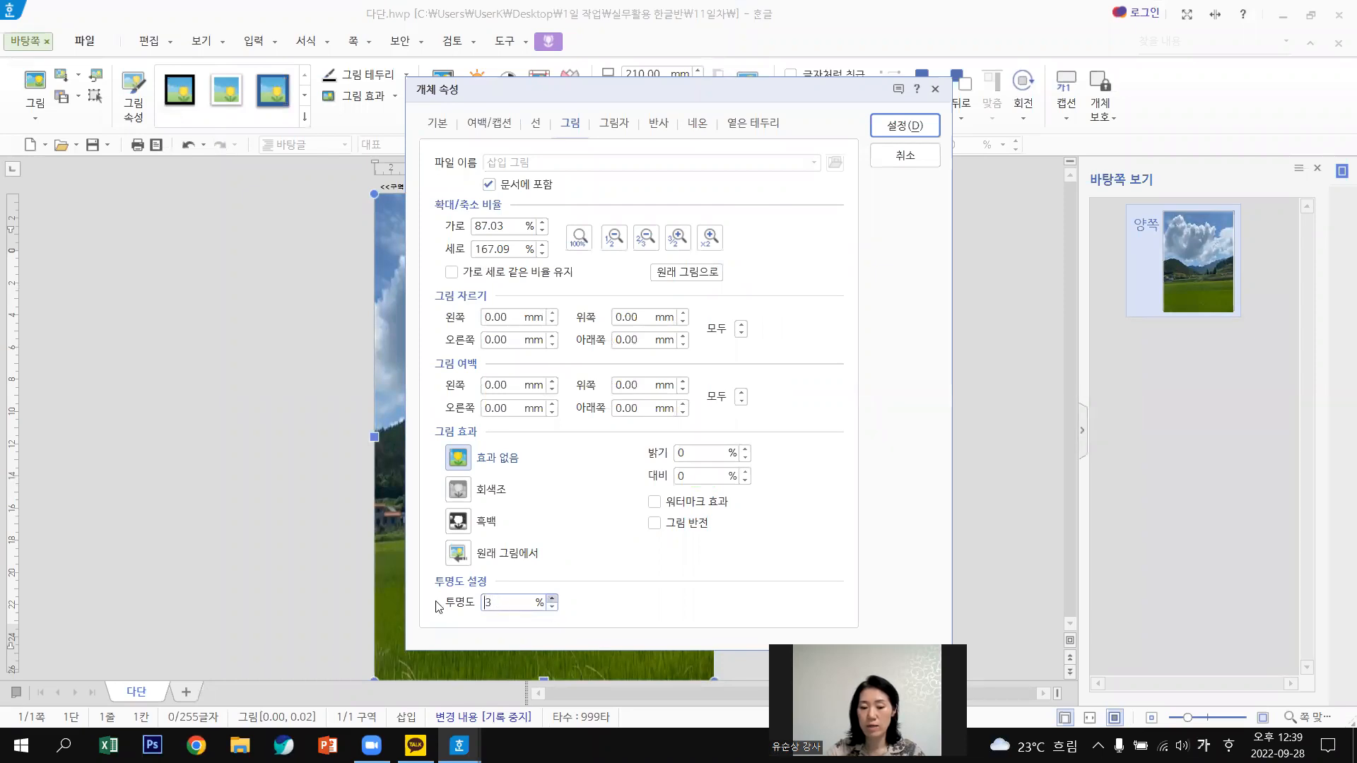
{"action": "type", "text": "40"}
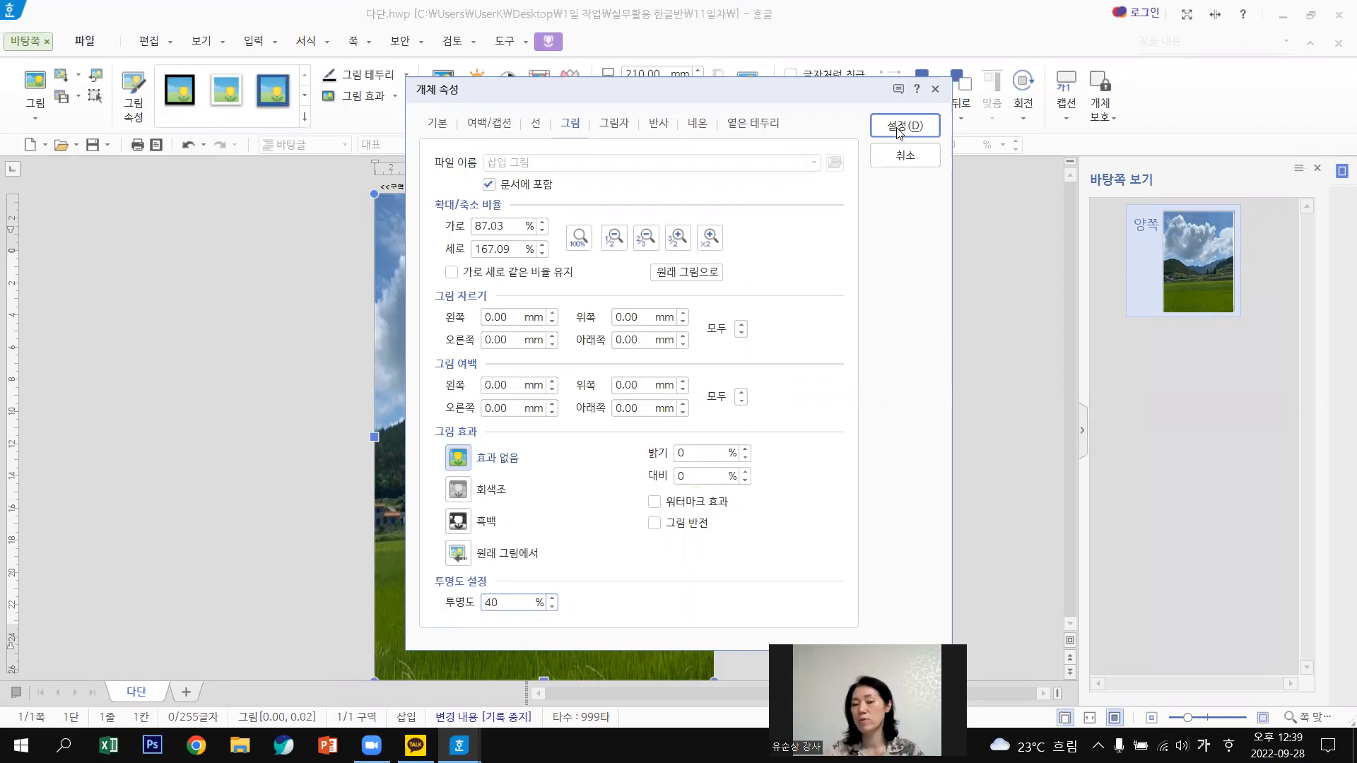
{"action": "left_click", "coordinate": [899, 133]}
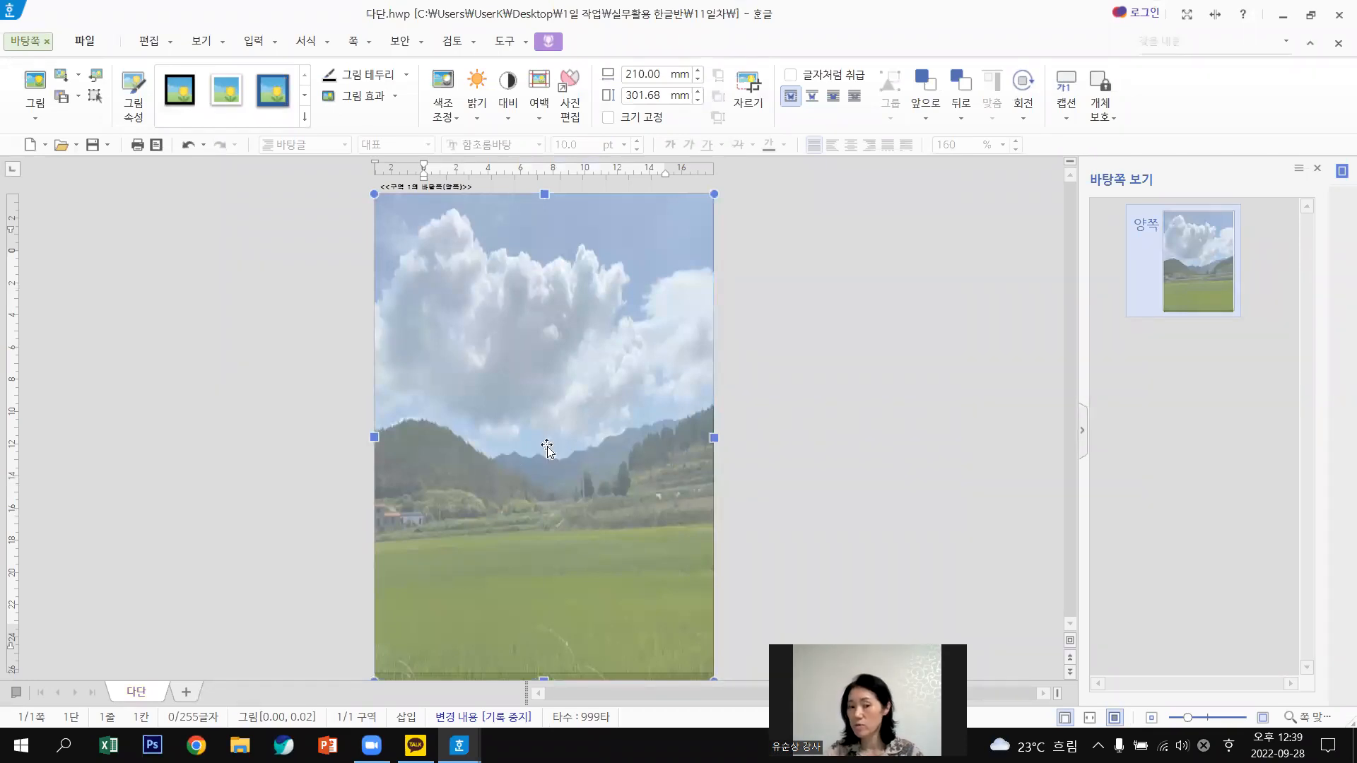
Delete the landscape photo from the master page.
{"action": "double_click", "coordinate": [572, 349]}
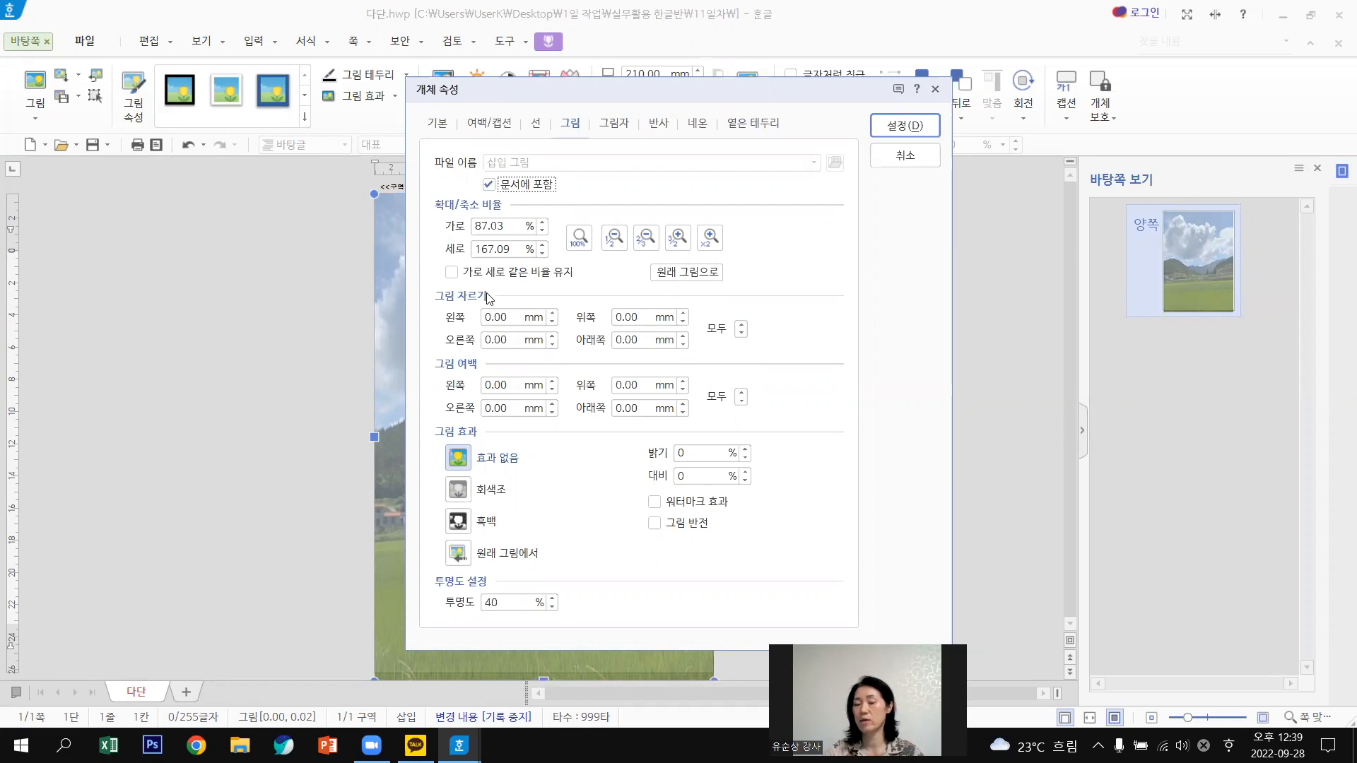
{"action": "left_click", "coordinate": [901, 157]}
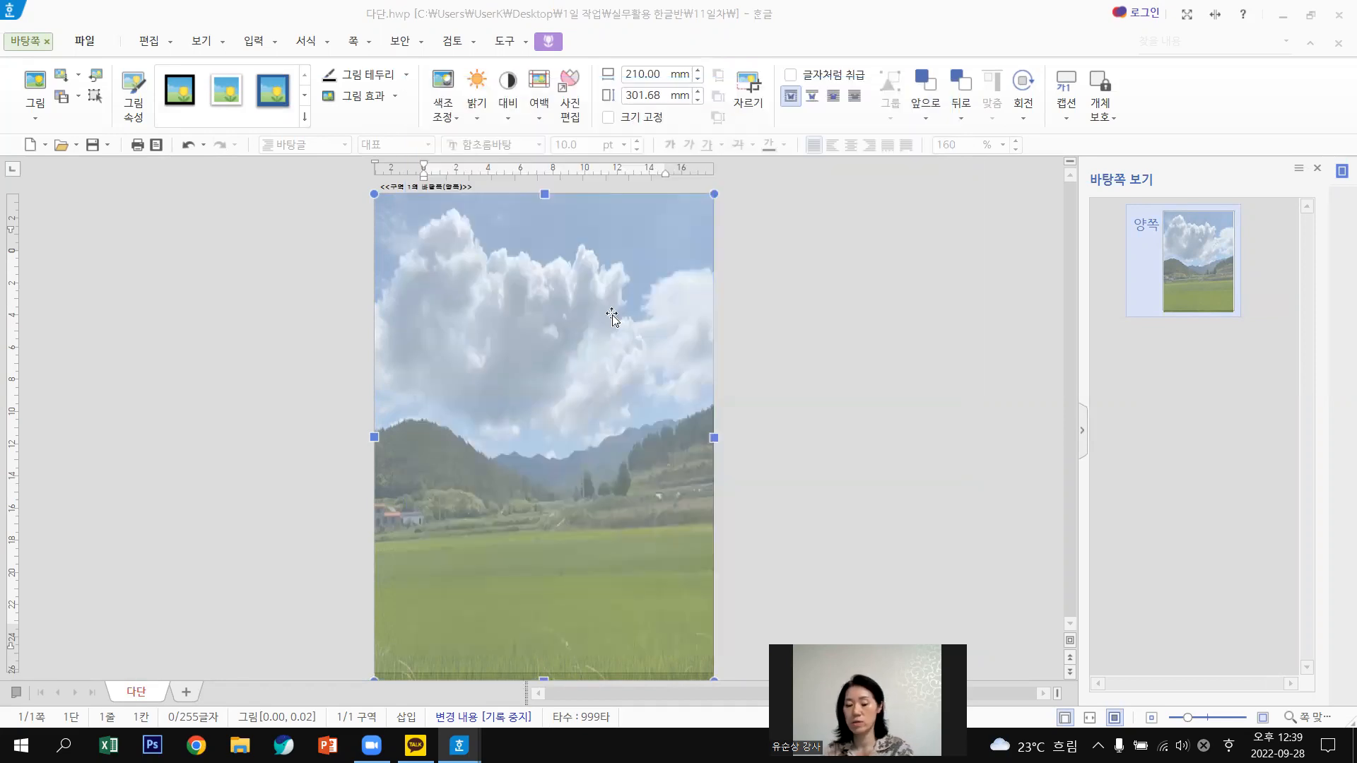
{"action": "key", "text": "Delete"}
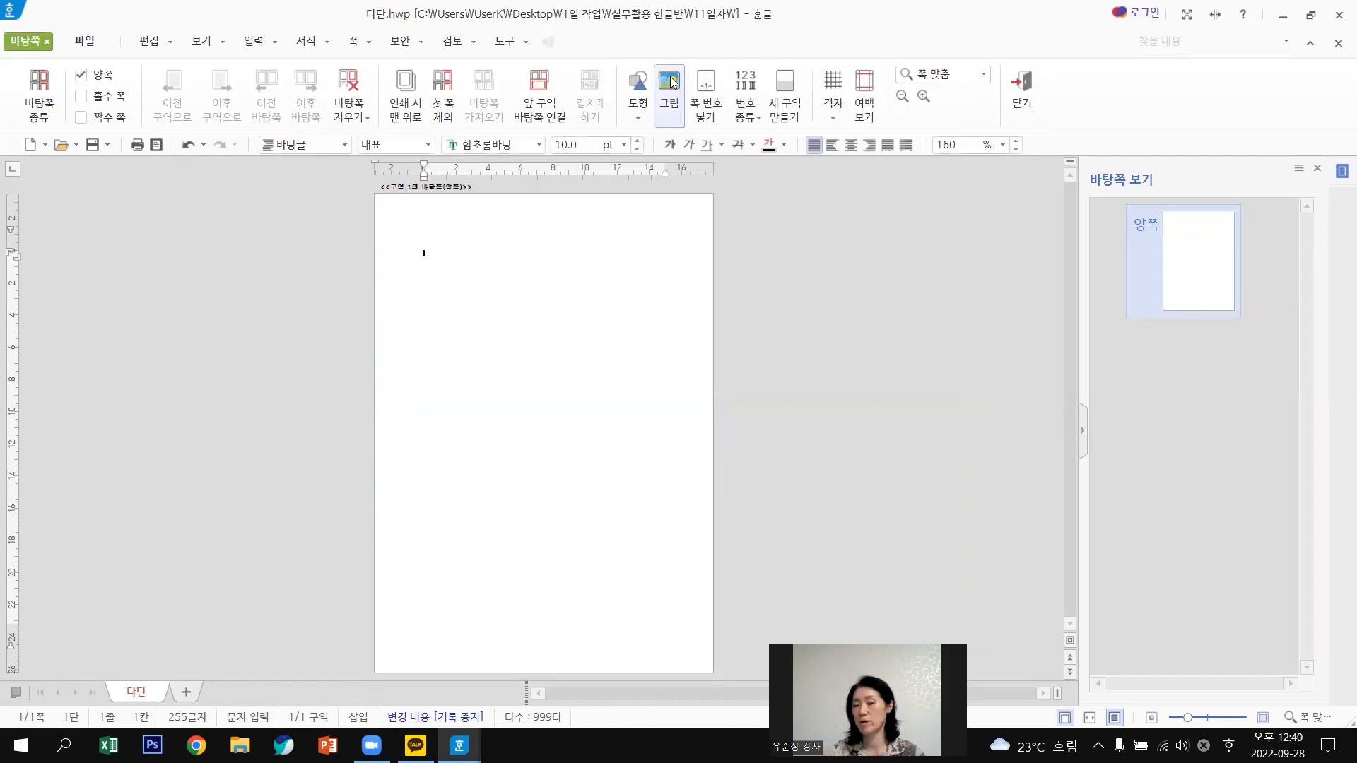
Insert 어린이.jpg on the master page and stretch it to the page's right edge.
{"action": "left_click", "coordinate": [673, 83]}
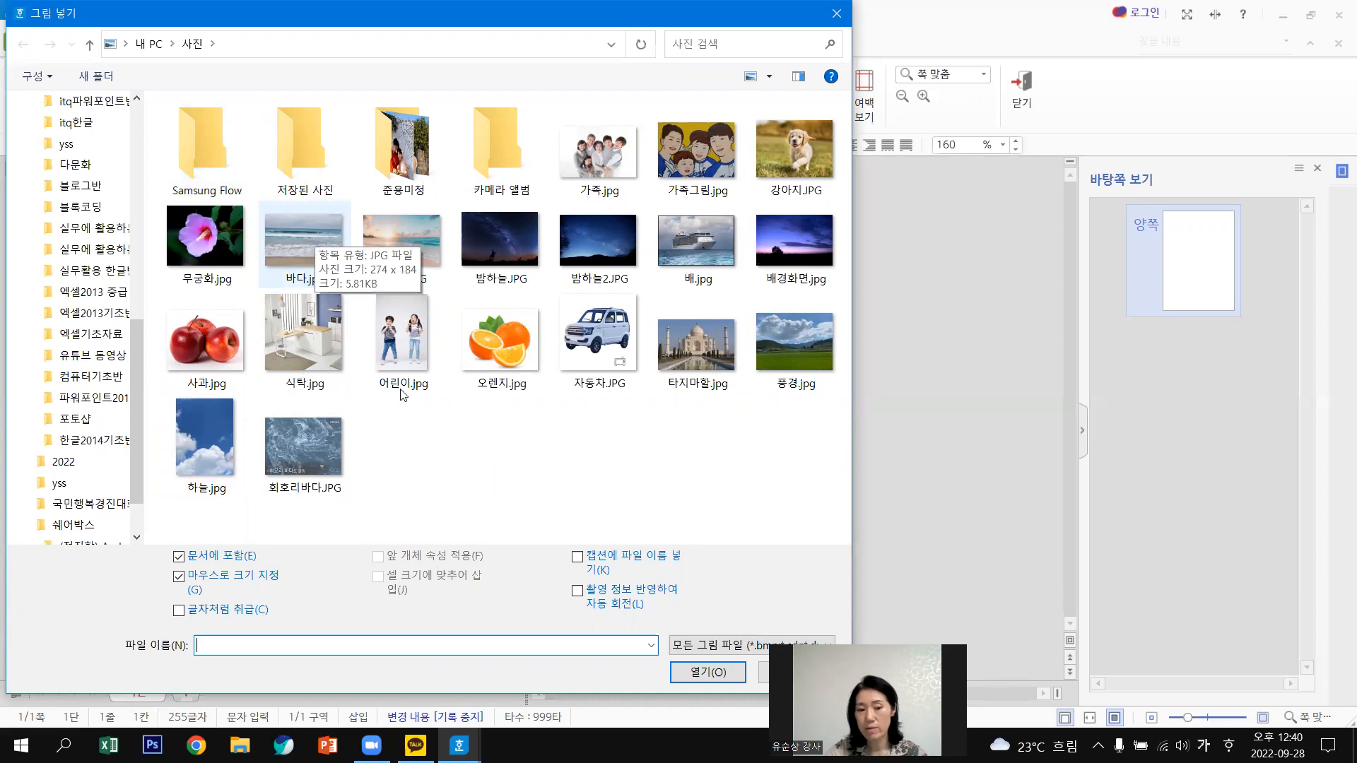
{"action": "left_click", "coordinate": [408, 349]}
{"action": "double_click", "coordinate": [408, 349]}
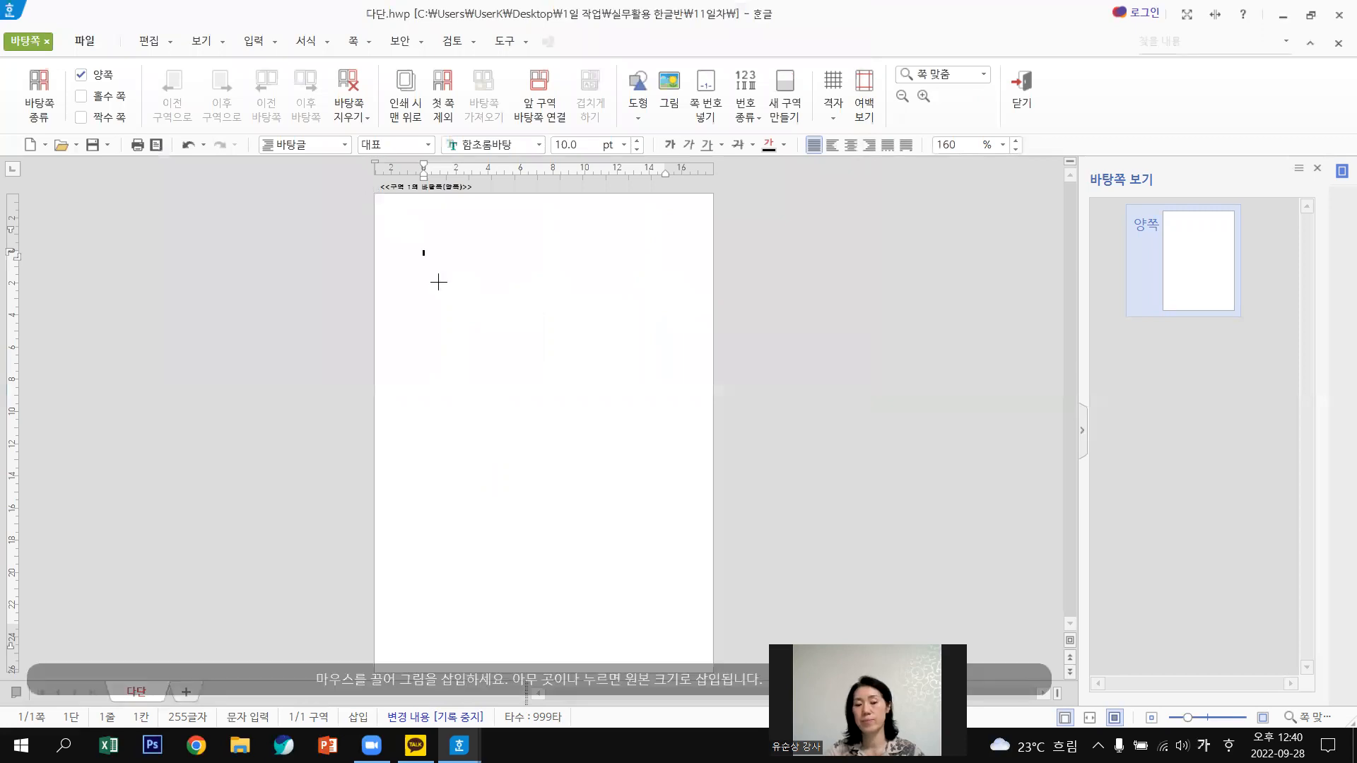
{"action": "left_click", "coordinate": [709, 569]}
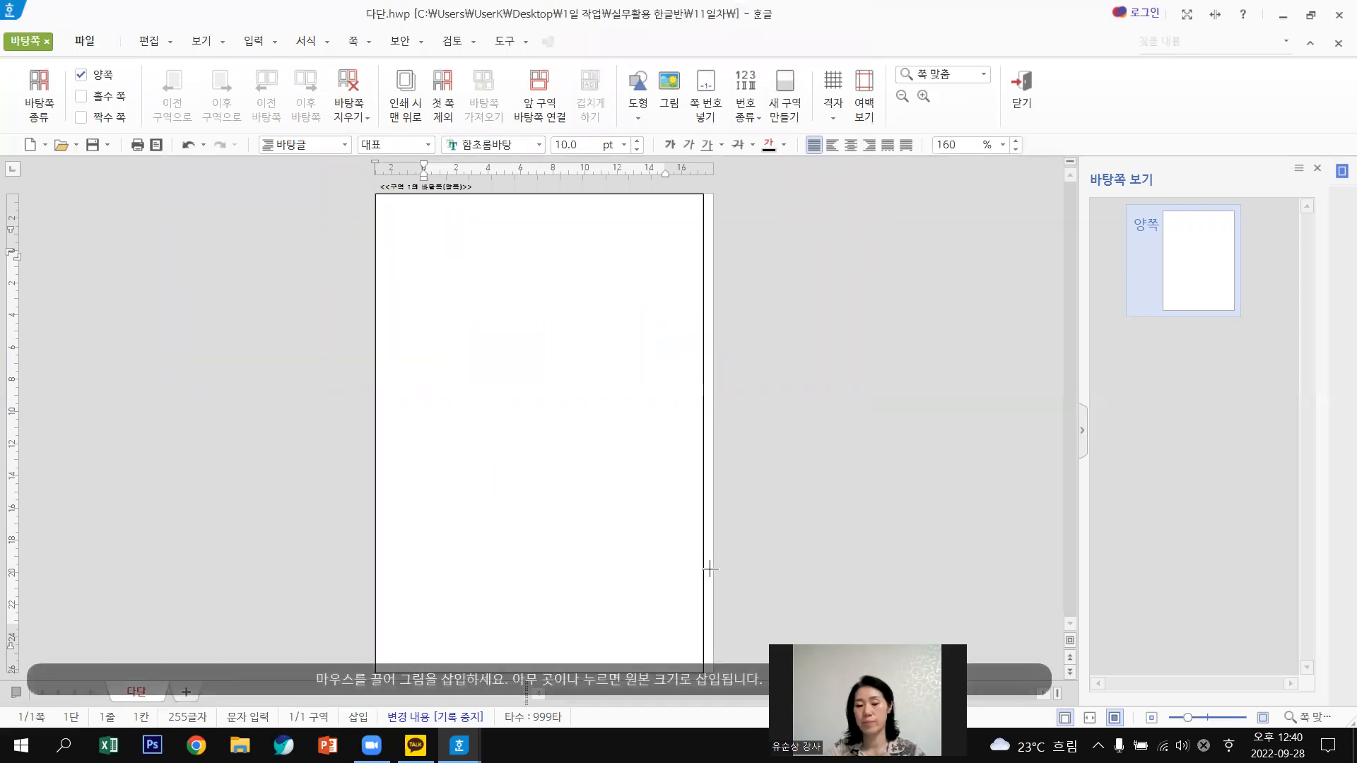
{"action": "left_click_drag", "start_coordinate": [710, 569], "coordinate": [710, 569]}
{"action": "left_click_drag", "start_coordinate": [708, 435], "coordinate": [715, 434]}
Give the full-page children photo 20% transparency in its object properties.
{"action": "key", "text": "Escape"}
{"action": "left_click", "coordinate": [557, 367]}
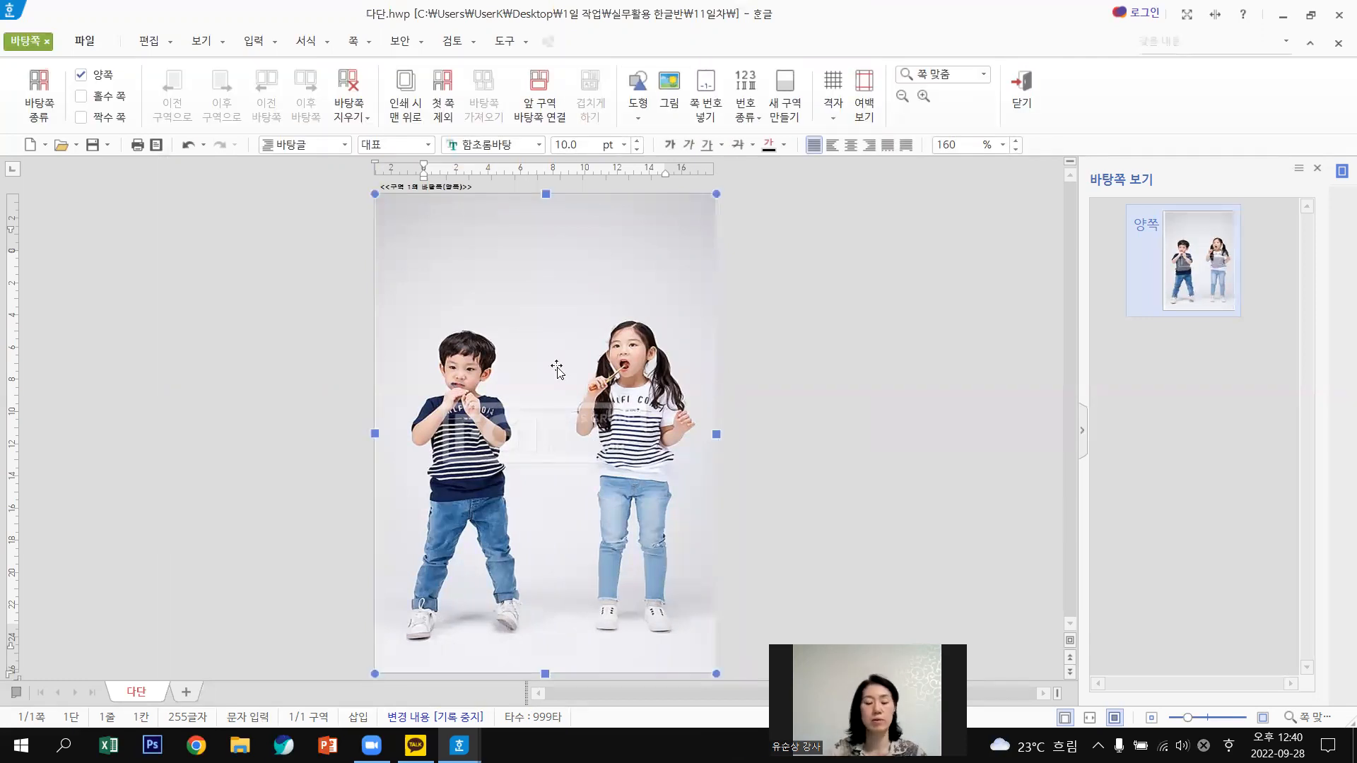
{"action": "double_click", "coordinate": [557, 367]}
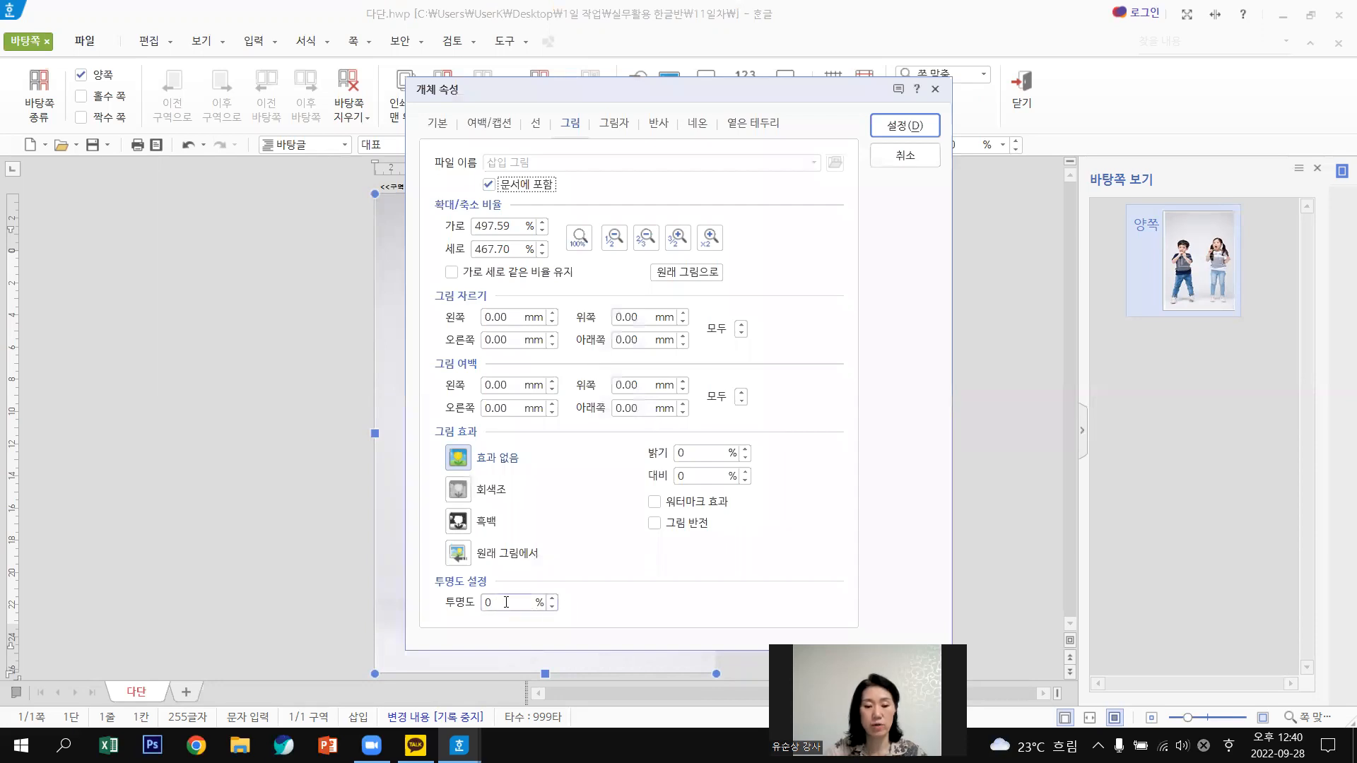
{"action": "left_click_drag", "start_coordinate": [498, 603], "coordinate": [412, 606]}
{"action": "type", "text": "20"}
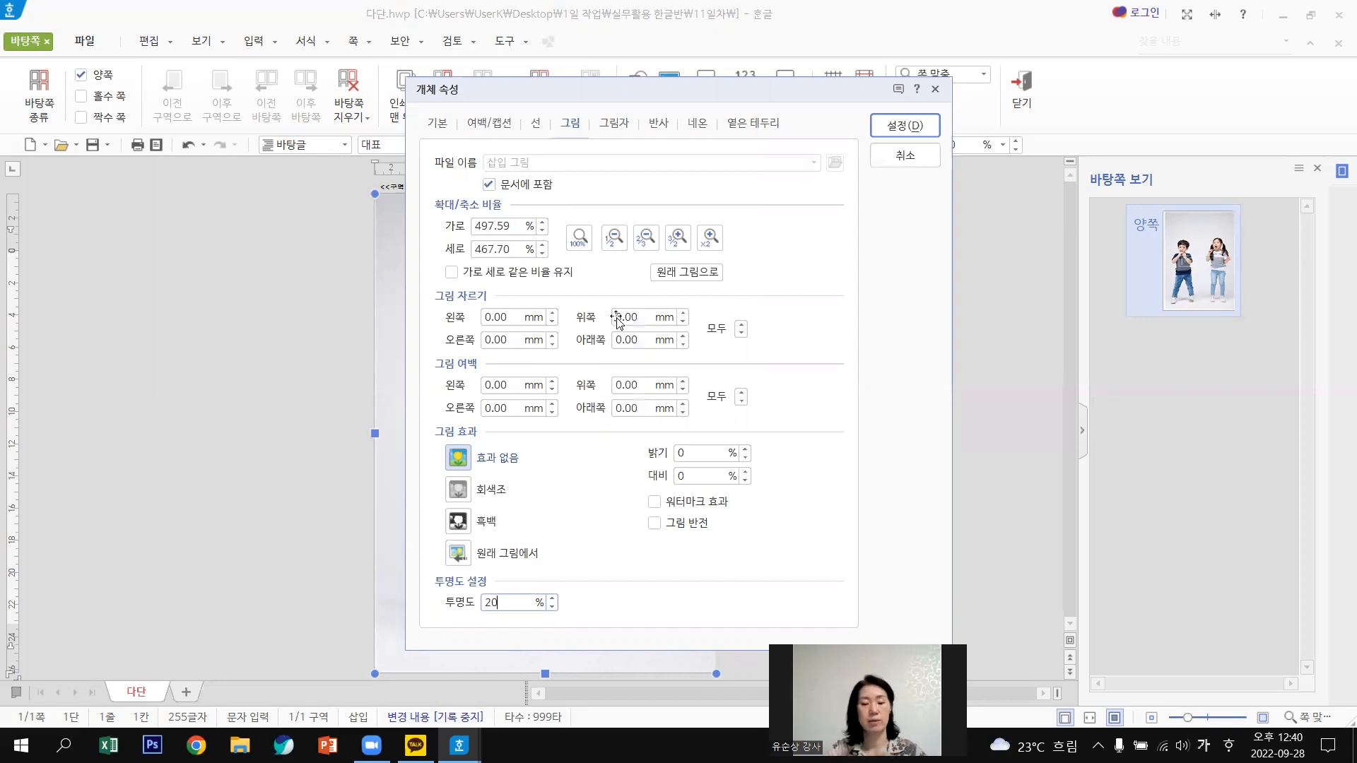
{"action": "key", "text": "Return"}
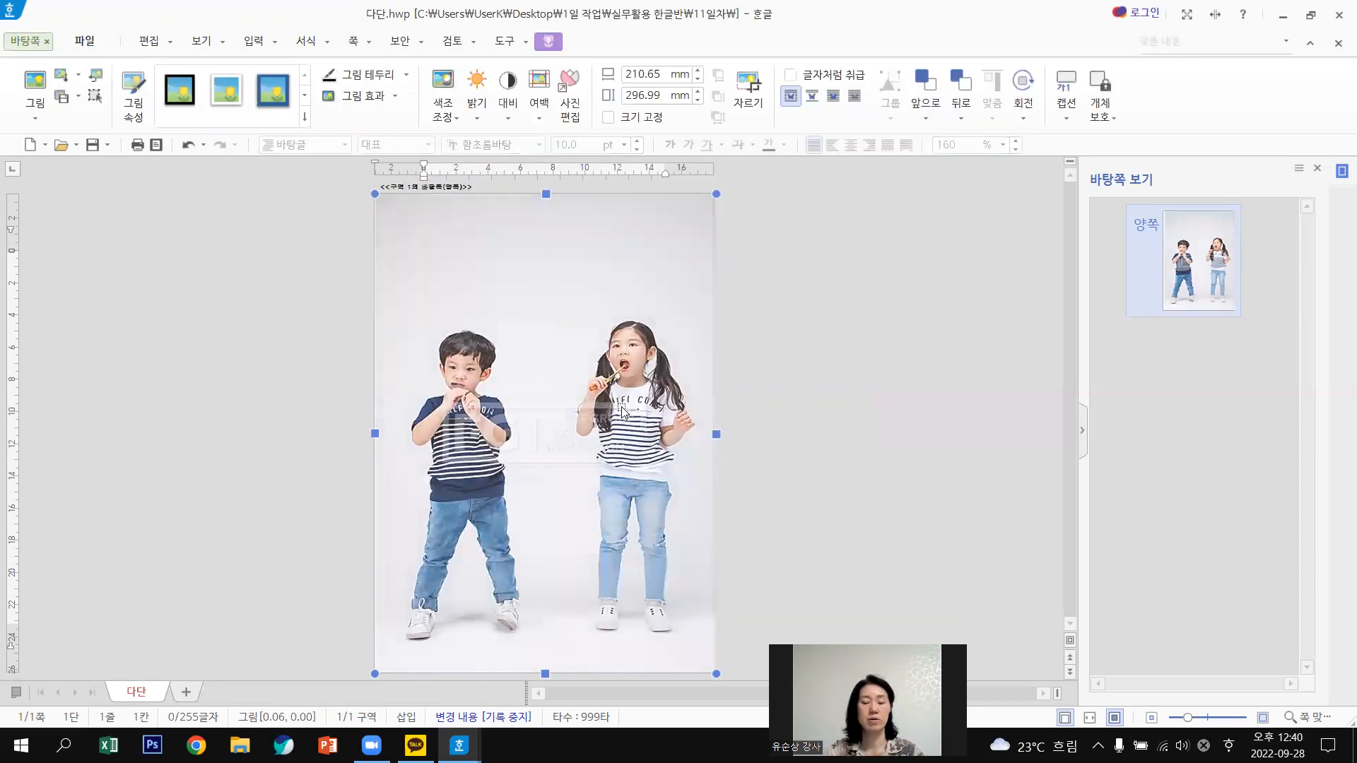
{"action": "key", "text": "Escape"}
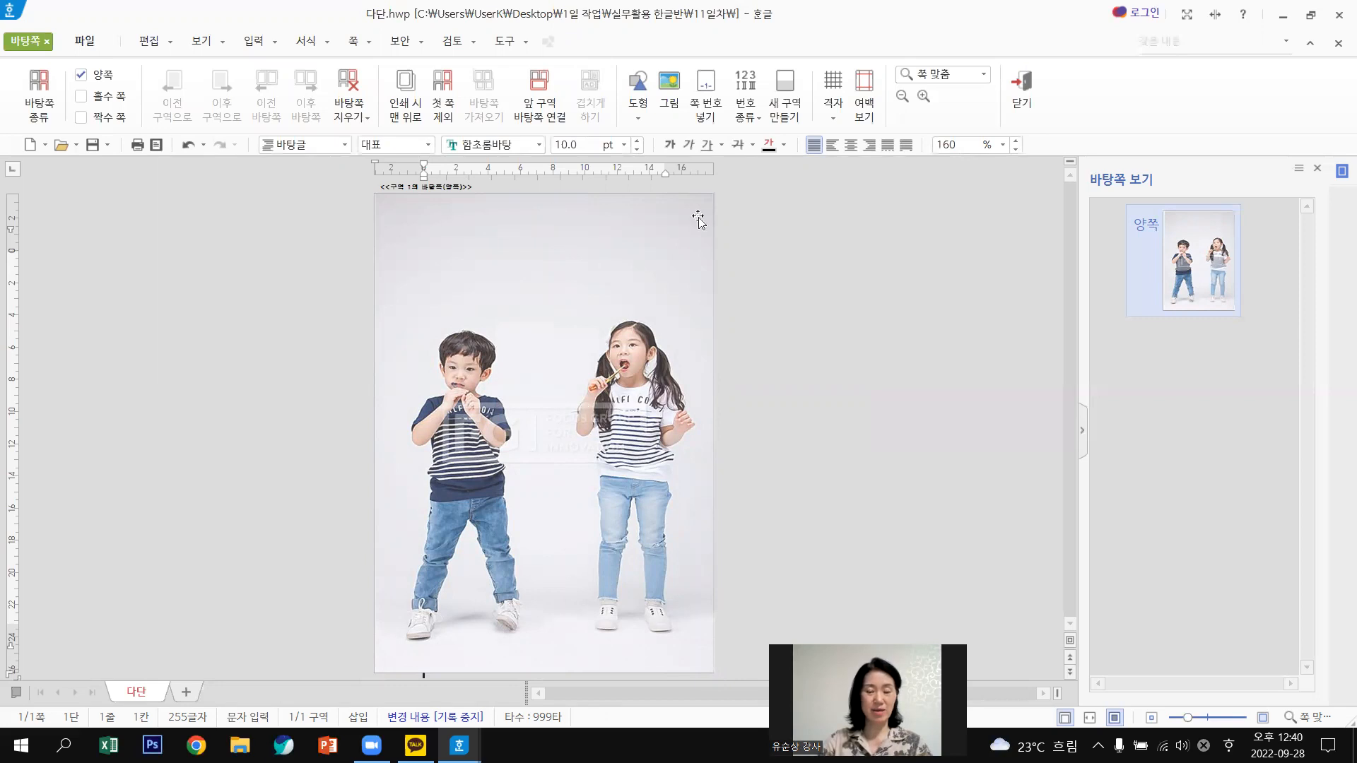
Shrink the children photo to about 131.14 × 184.90 mm and centre it on the page.
{"action": "left_click", "coordinate": [718, 192]}
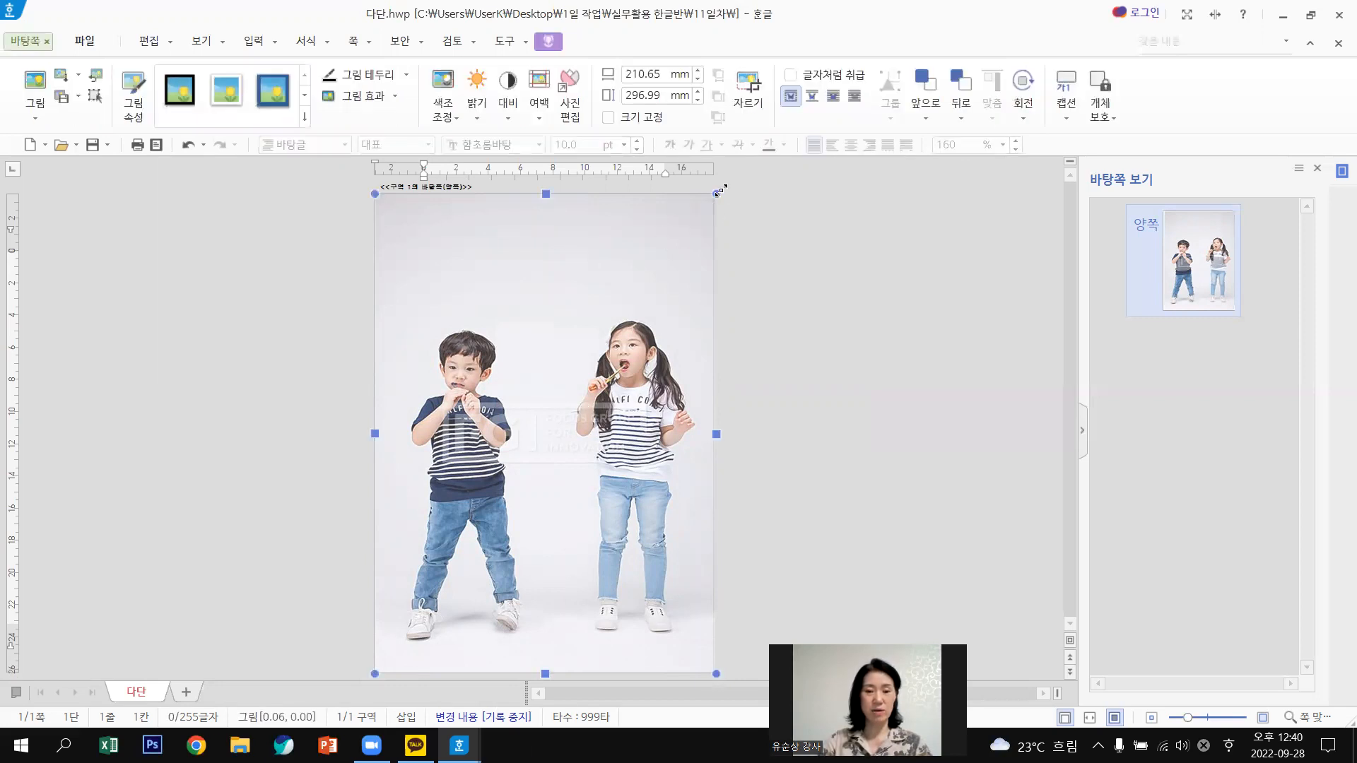
{"action": "left_click_drag", "start_coordinate": [717, 193], "coordinate": [586, 376]}
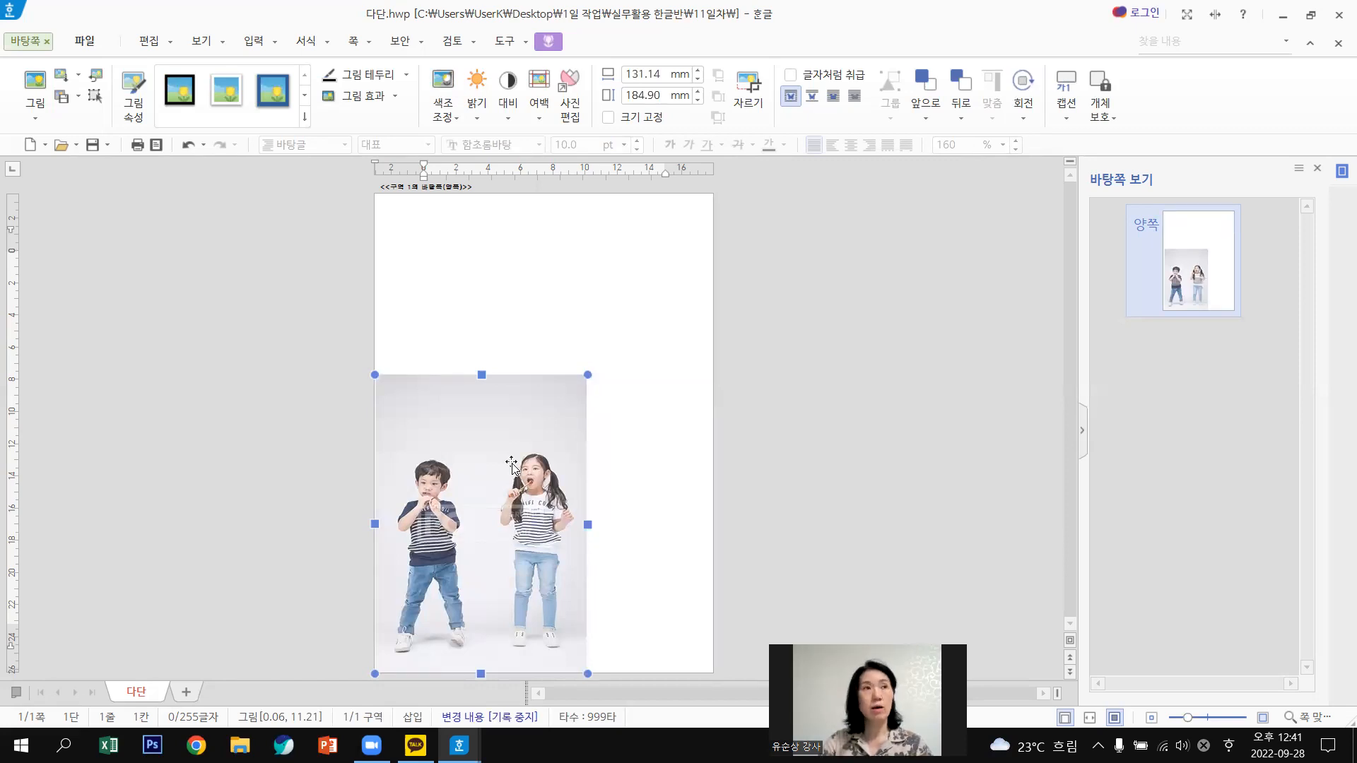
{"action": "left_click_drag", "start_coordinate": [512, 465], "coordinate": [593, 357]}
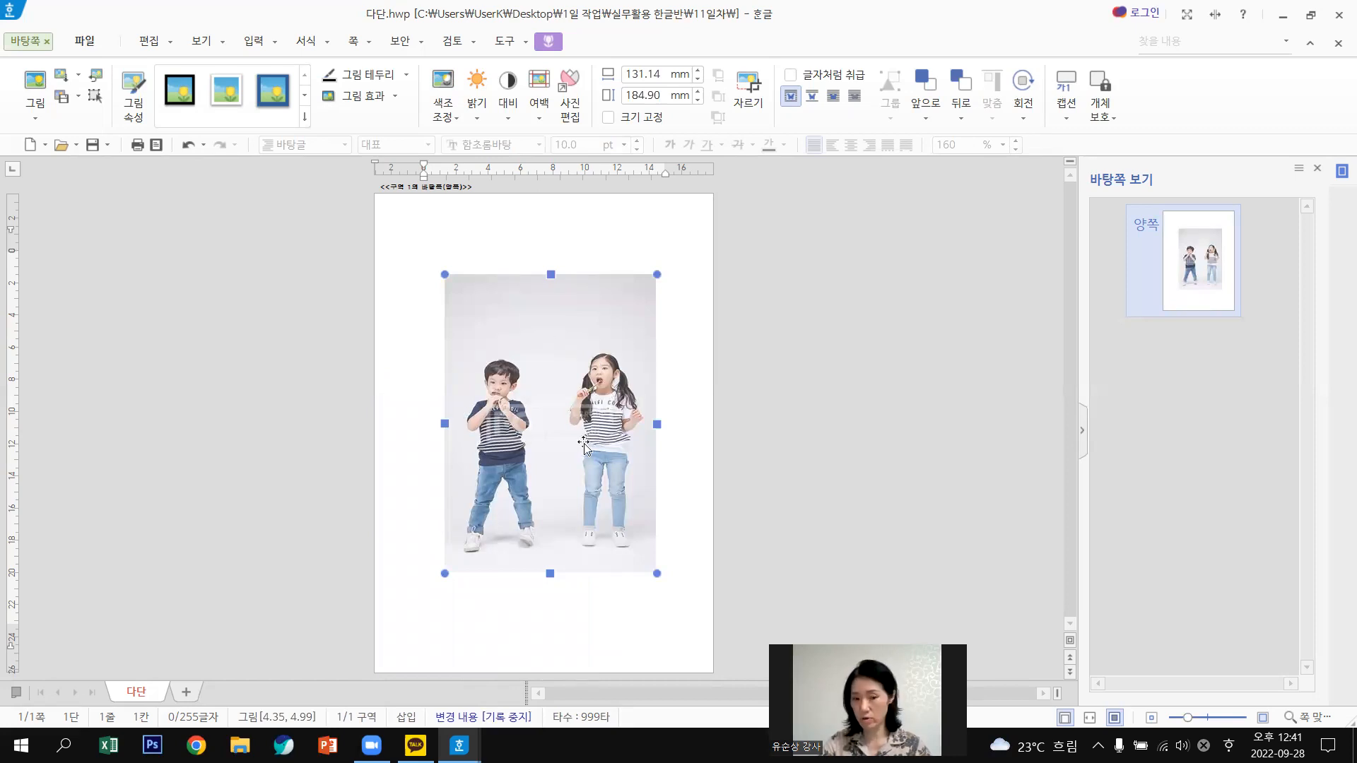
{"action": "left_click_drag", "start_coordinate": [563, 342], "coordinate": [566, 344]}
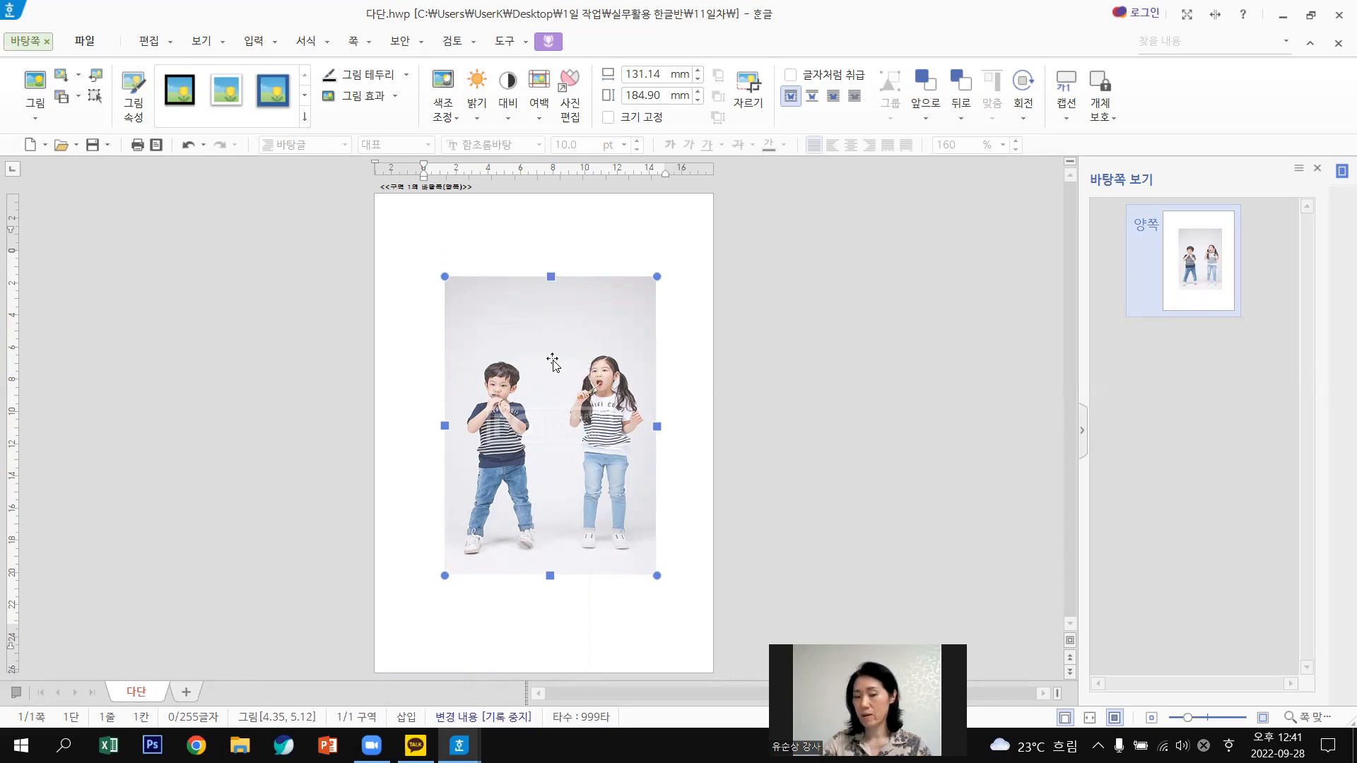
Apply the watermark effect to the children photo.
{"action": "double_click", "coordinate": [593, 421]}
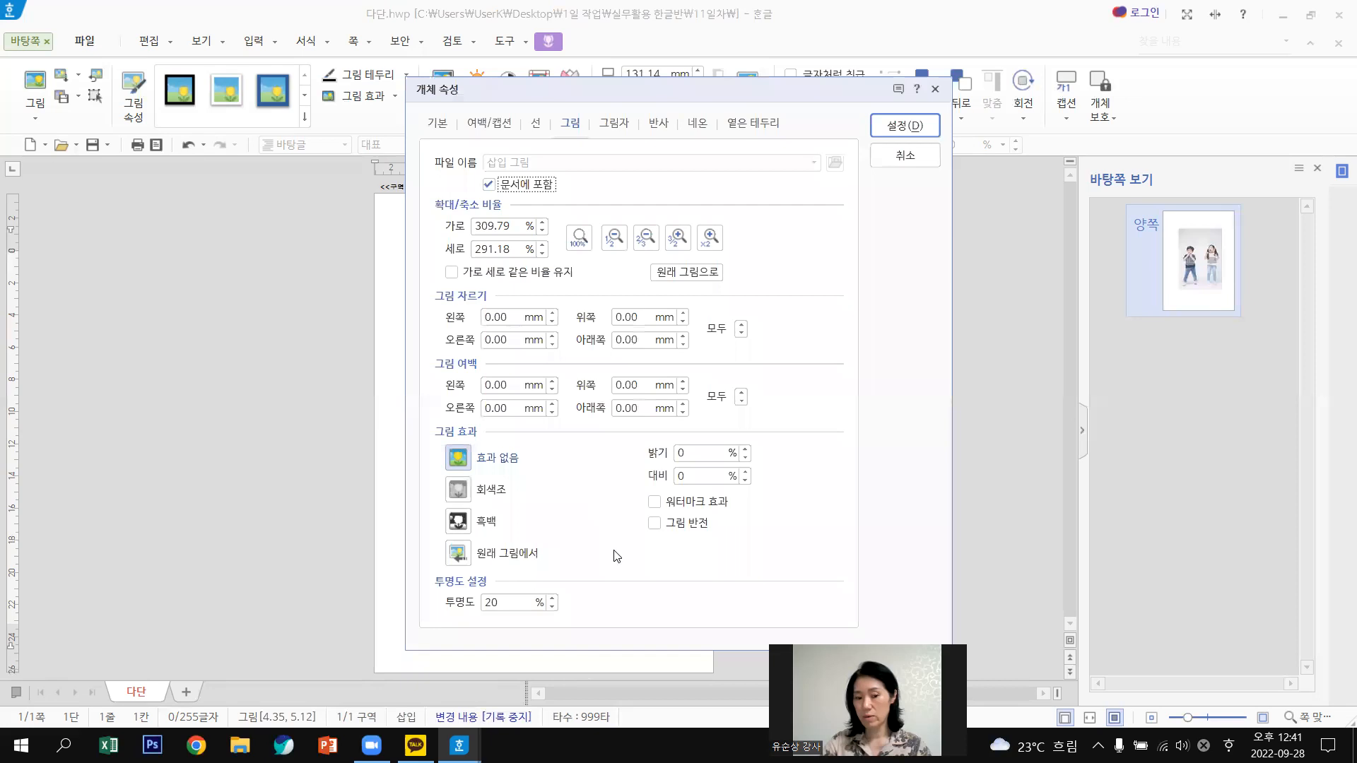
{"action": "left_click", "coordinate": [657, 504]}
{"action": "left_click", "coordinate": [896, 126]}
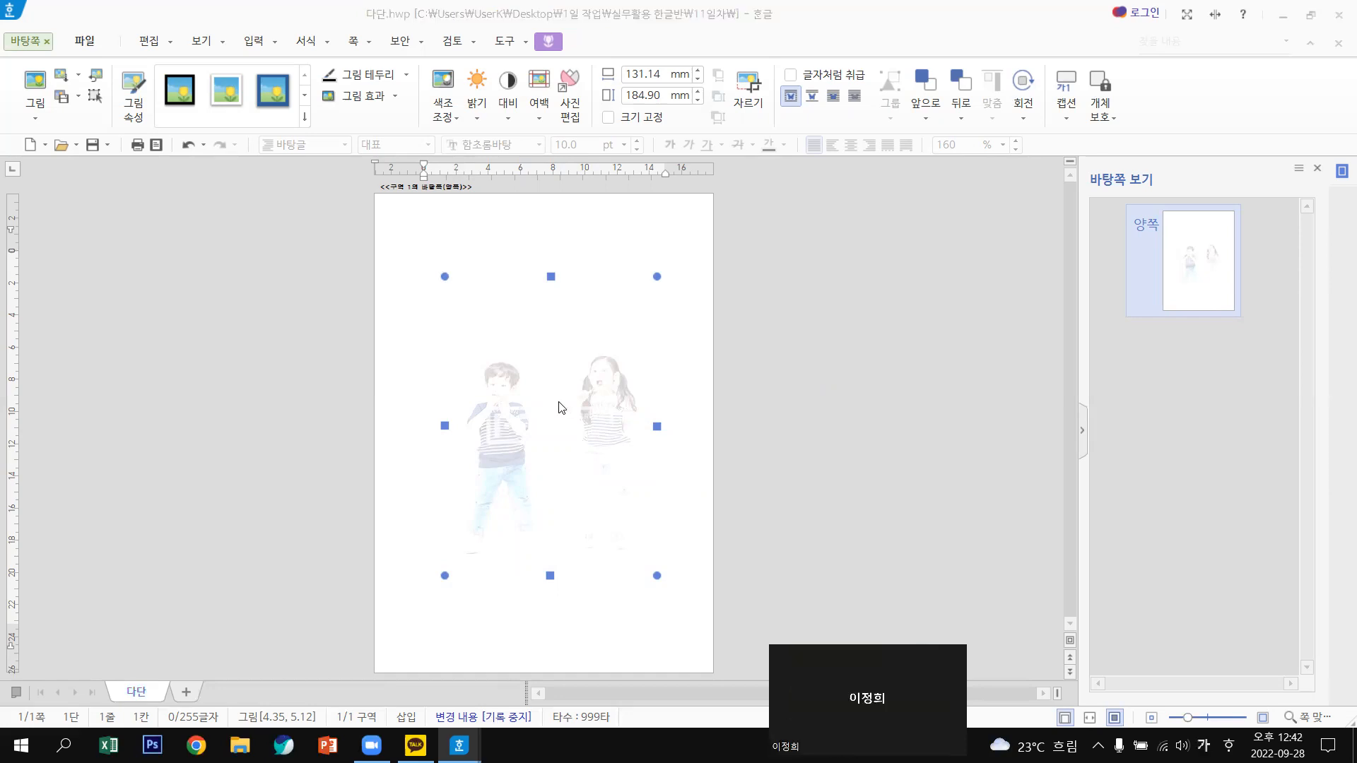
Set the photo's brightness to 50 and preview the faded result.
{"action": "double_click", "coordinate": [560, 403]}
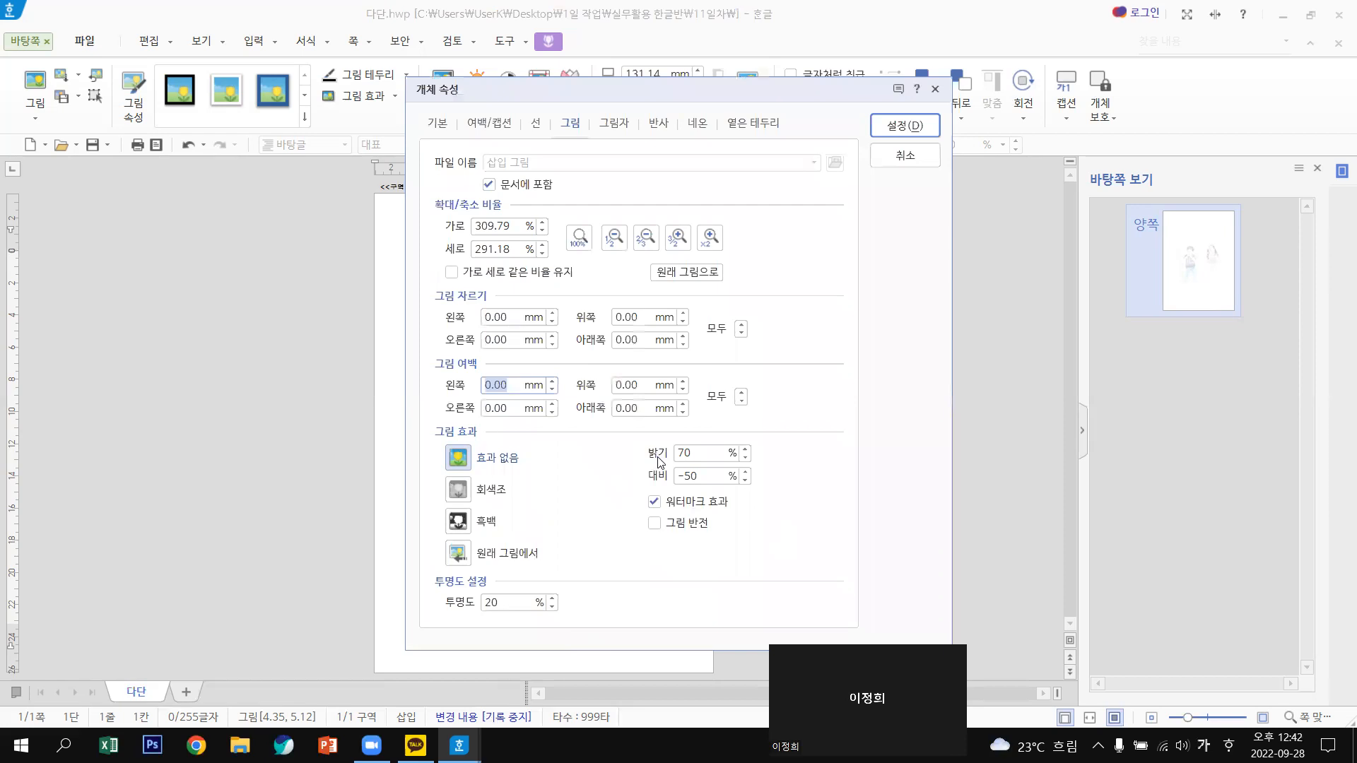
{"action": "left_click", "coordinate": [746, 458]}
{"action": "left_click", "coordinate": [746, 458]}
{"action": "left_click", "coordinate": [746, 458]}
{"action": "type", "text": "50"}
{"action": "left_click", "coordinate": [908, 127]}
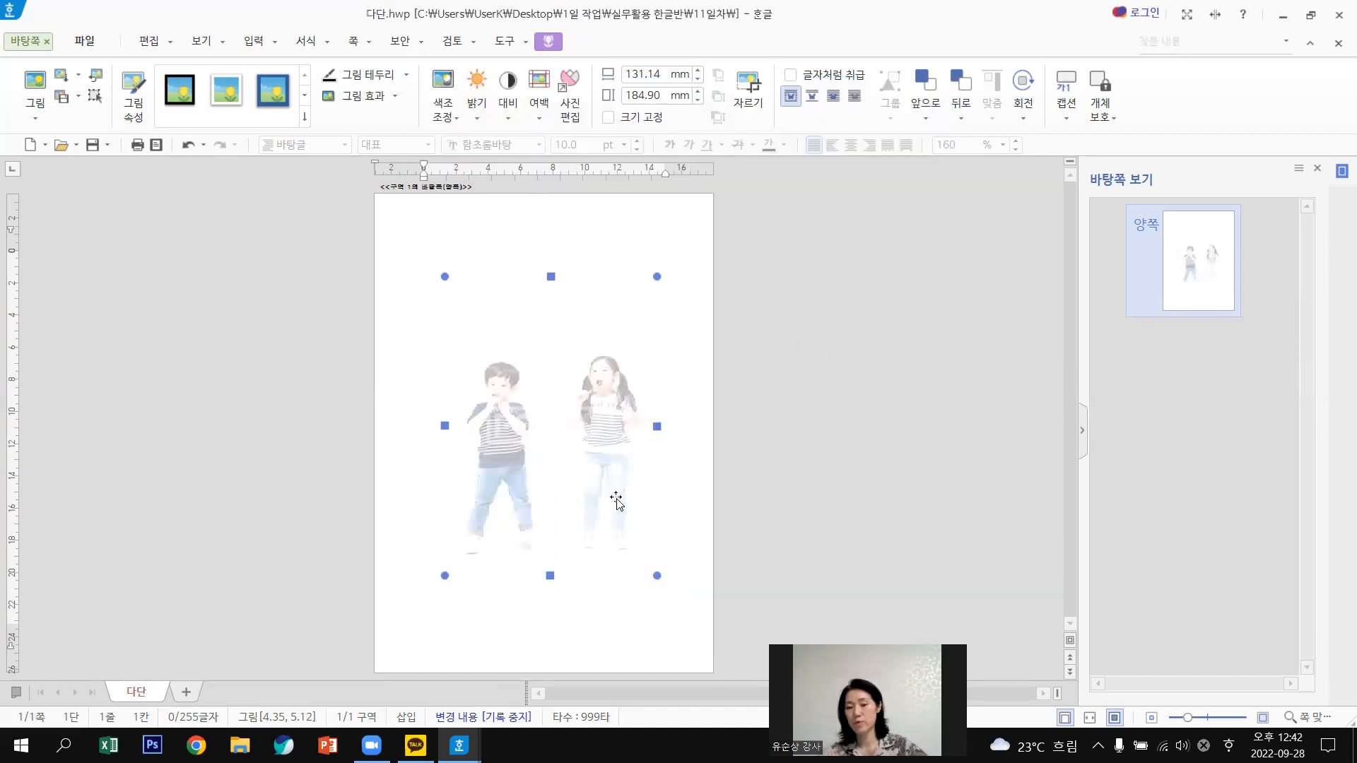
{"action": "left_click", "coordinate": [606, 545]}
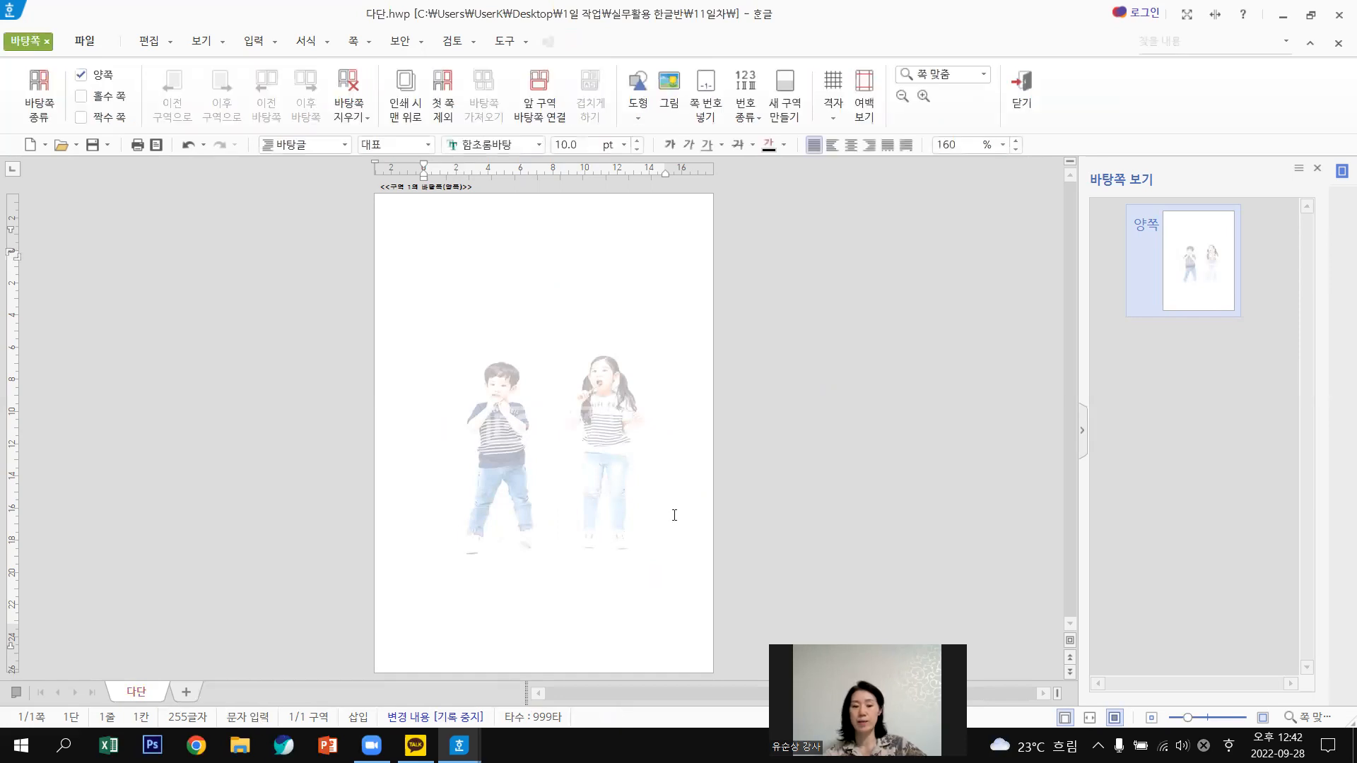
{"action": "left_click", "coordinate": [626, 481]}
{"action": "left_click", "coordinate": [702, 360]}
{"action": "left_click", "coordinate": [532, 304]}
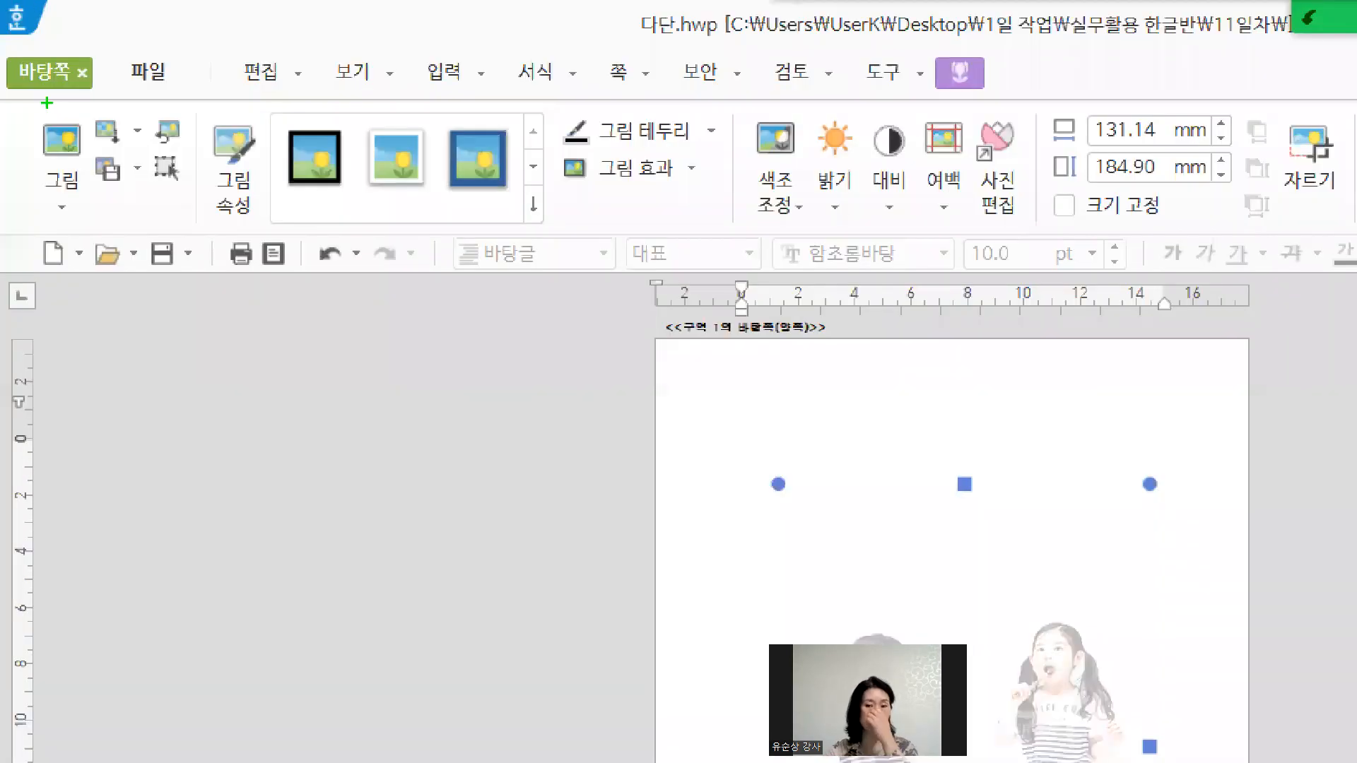
{"action": "left_click_drag", "start_coordinate": [46, 103], "coordinate": [33, 99]}
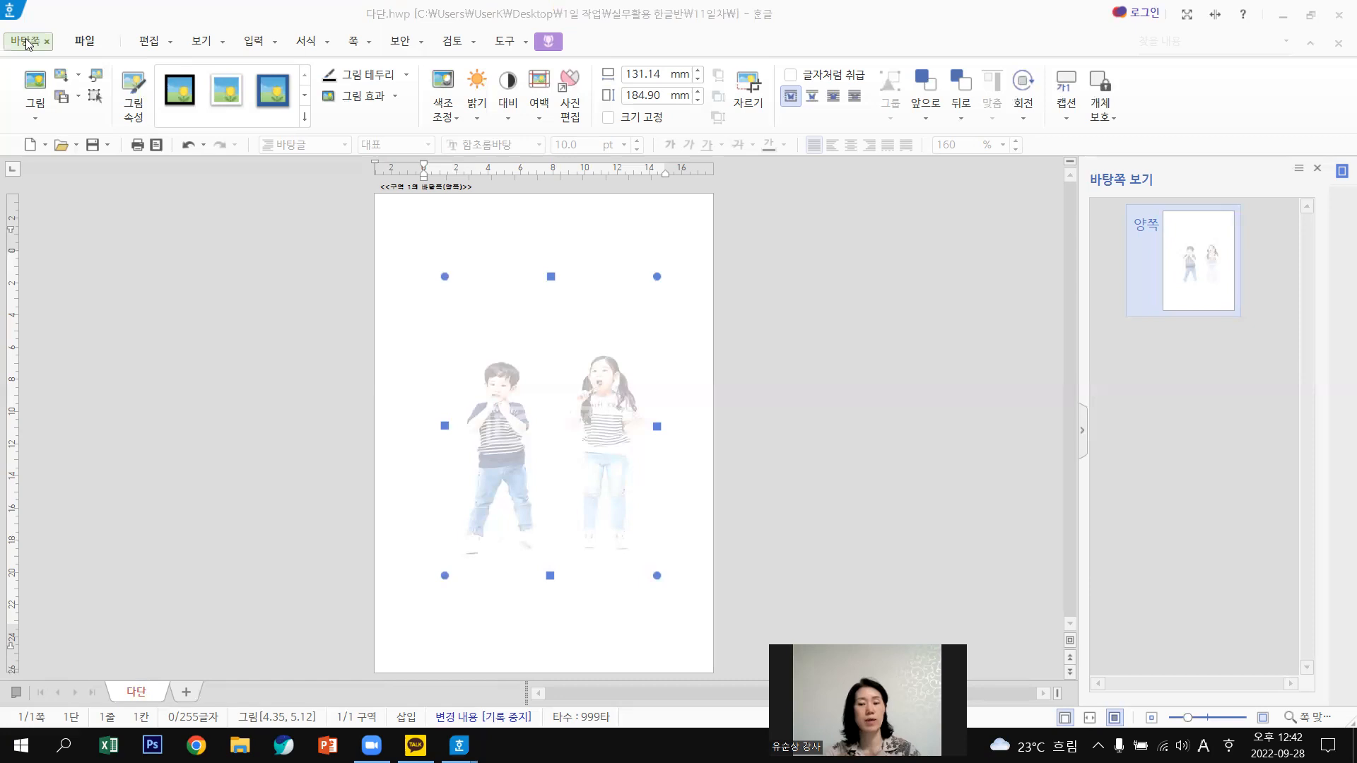
{"action": "left_click", "coordinate": [28, 44]}
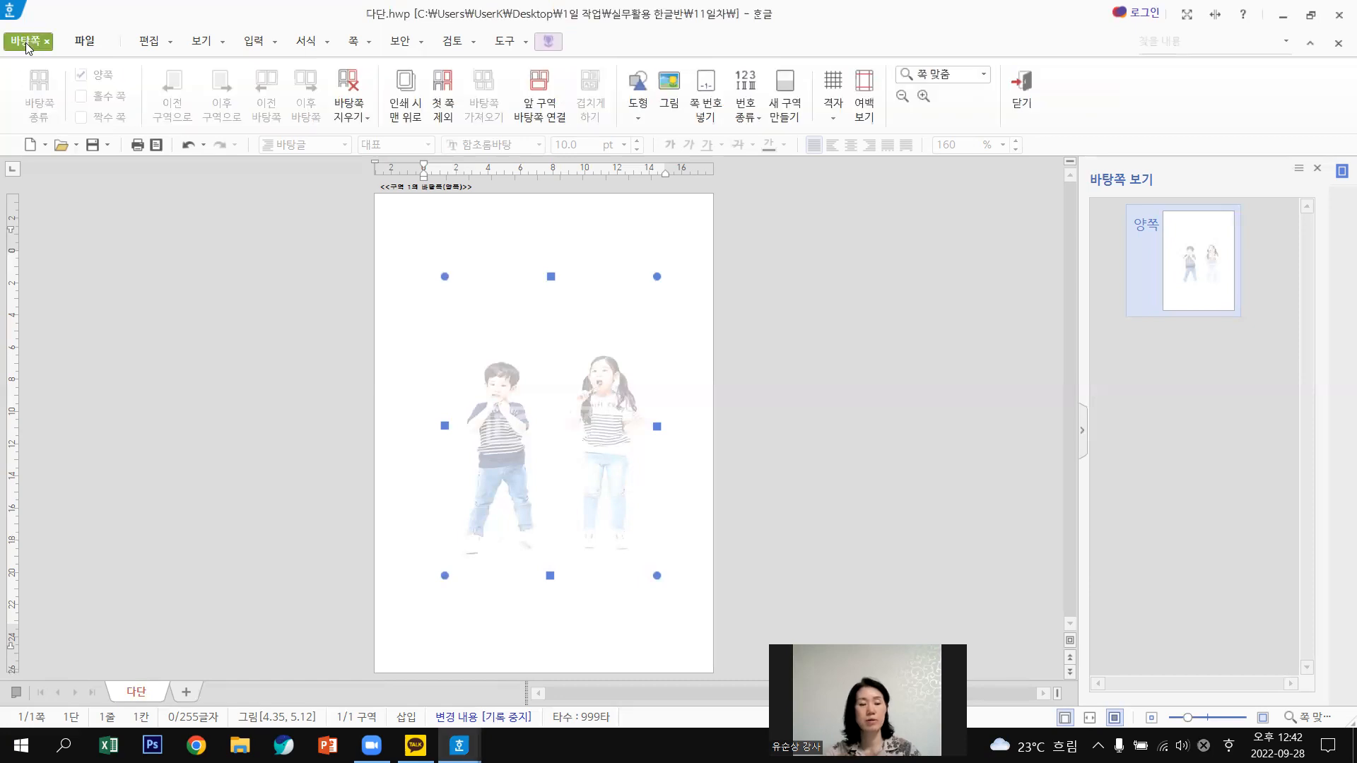
{"action": "left_click", "coordinate": [1025, 82]}
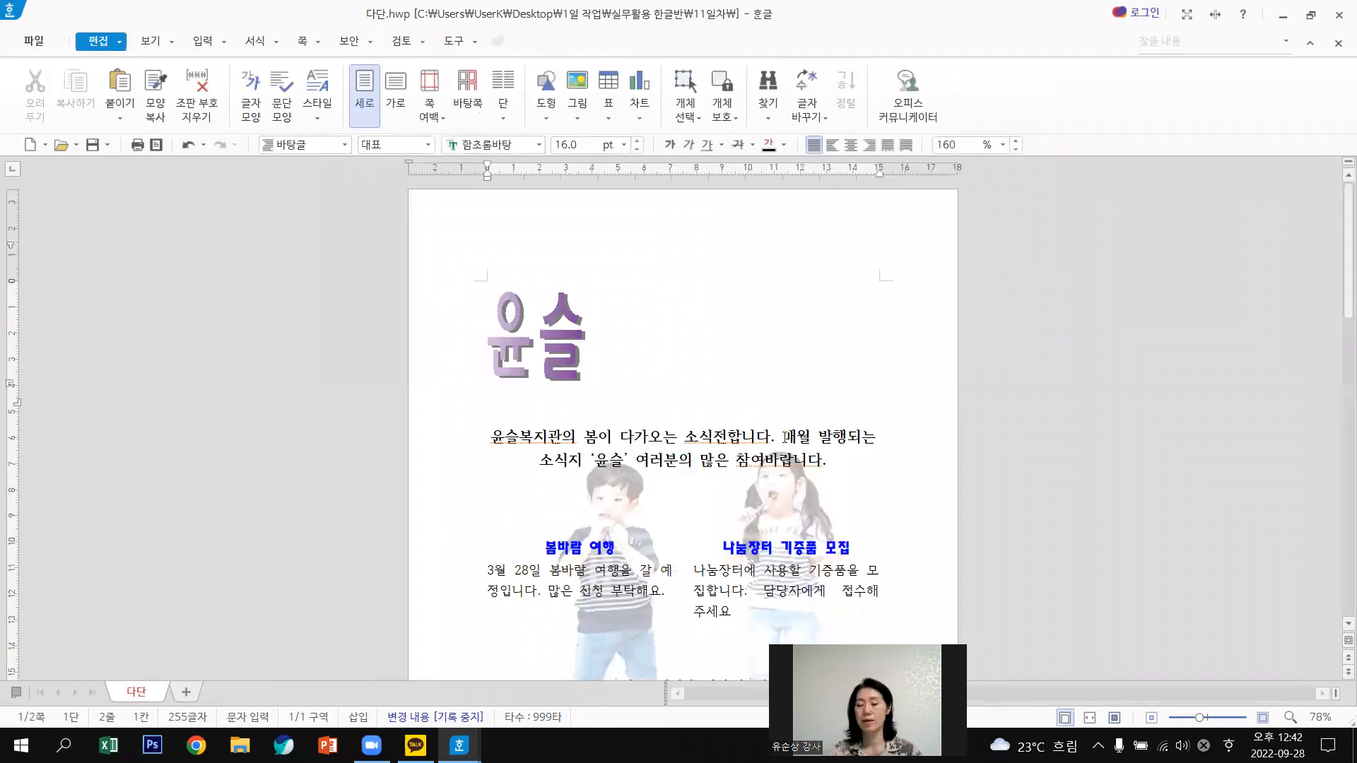
{"action": "scroll", "coordinate": [787, 437], "scroll_direction": "down", "scroll_amount": 3}
{"action": "scroll", "coordinate": [786, 436], "scroll_direction": "down", "scroll_amount": 6}
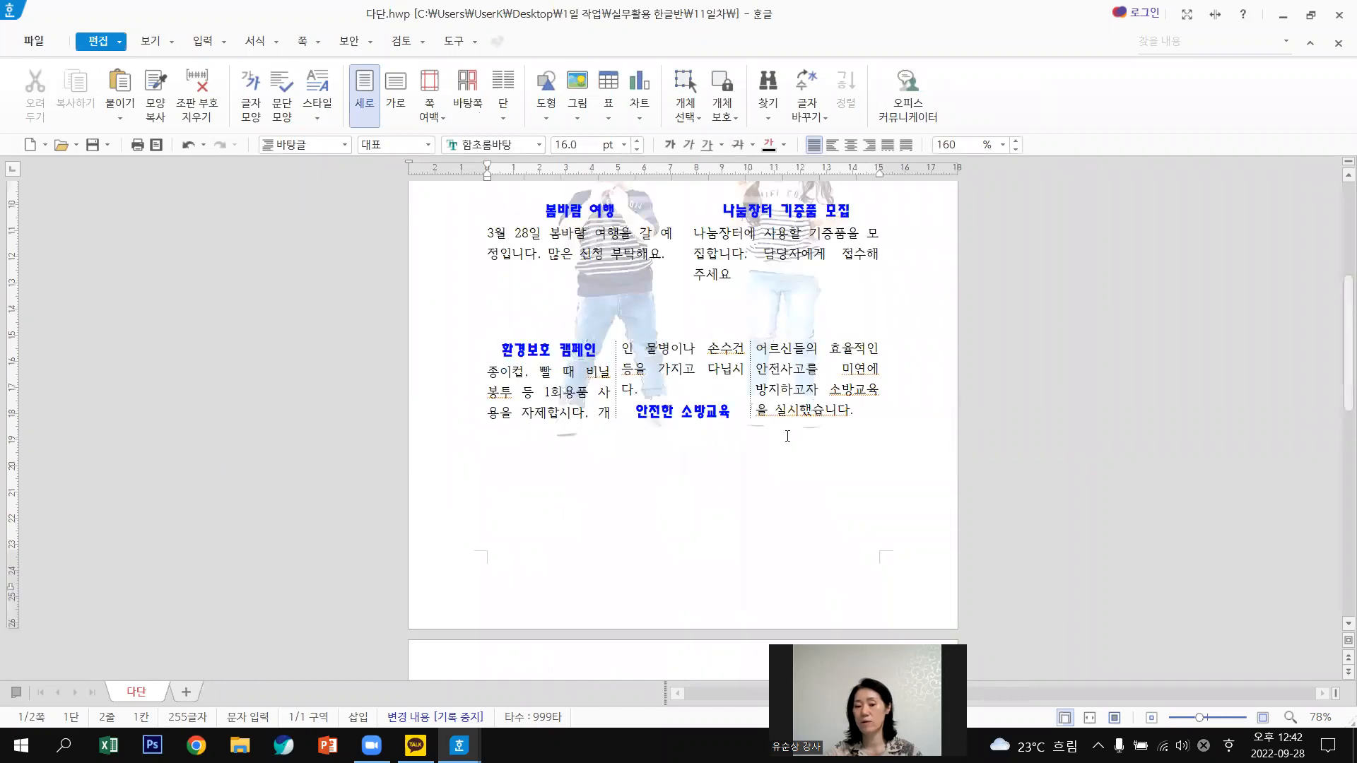
{"action": "scroll", "coordinate": [787, 436], "scroll_direction": "down", "scroll_amount": 4}
{"action": "scroll", "coordinate": [816, 371], "scroll_direction": "down", "scroll_amount": 6}
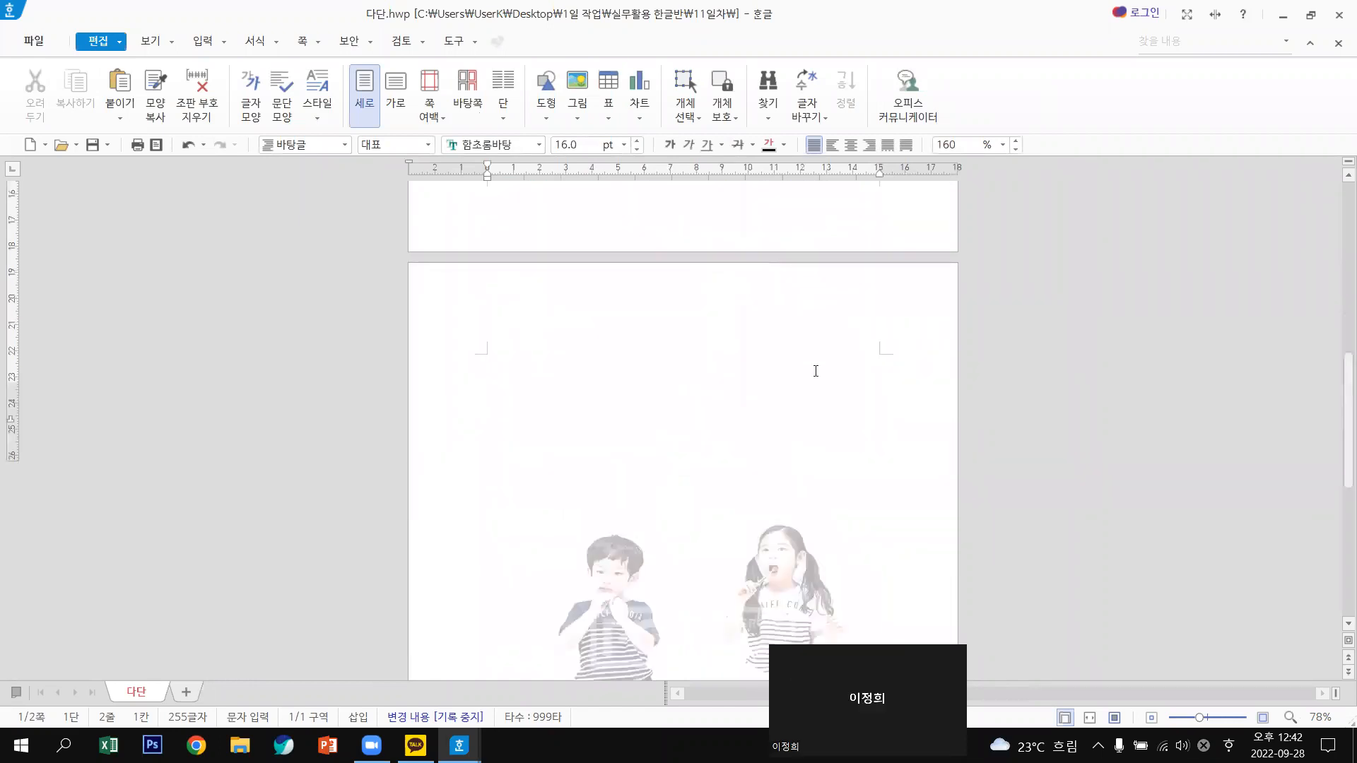
{"action": "scroll", "coordinate": [816, 371], "scroll_direction": "down", "scroll_amount": 4}
{"action": "scroll", "coordinate": [816, 371], "scroll_direction": "up", "scroll_amount": 1}
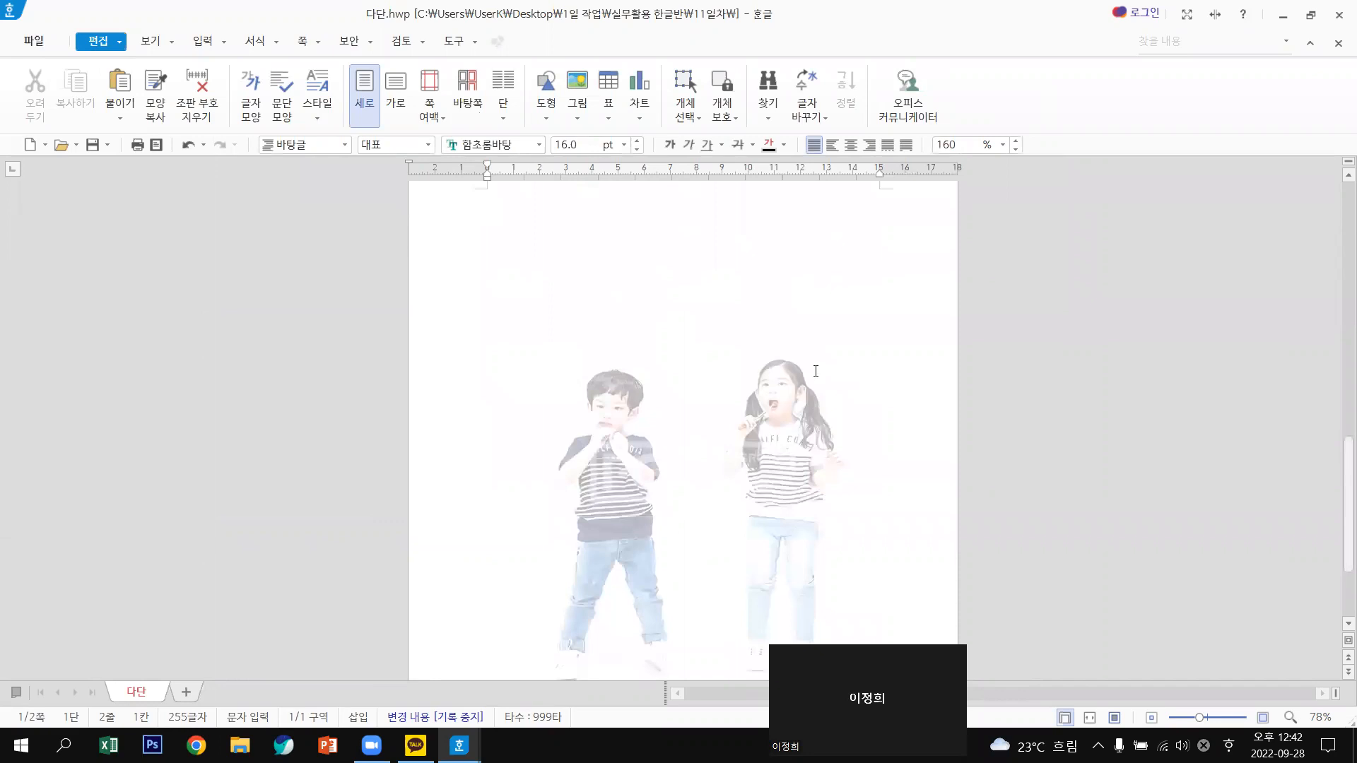
{"action": "scroll", "coordinate": [816, 371], "scroll_direction": "up", "scroll_amount": 10}
{"action": "scroll", "coordinate": [816, 371], "scroll_direction": "up", "scroll_amount": 5}
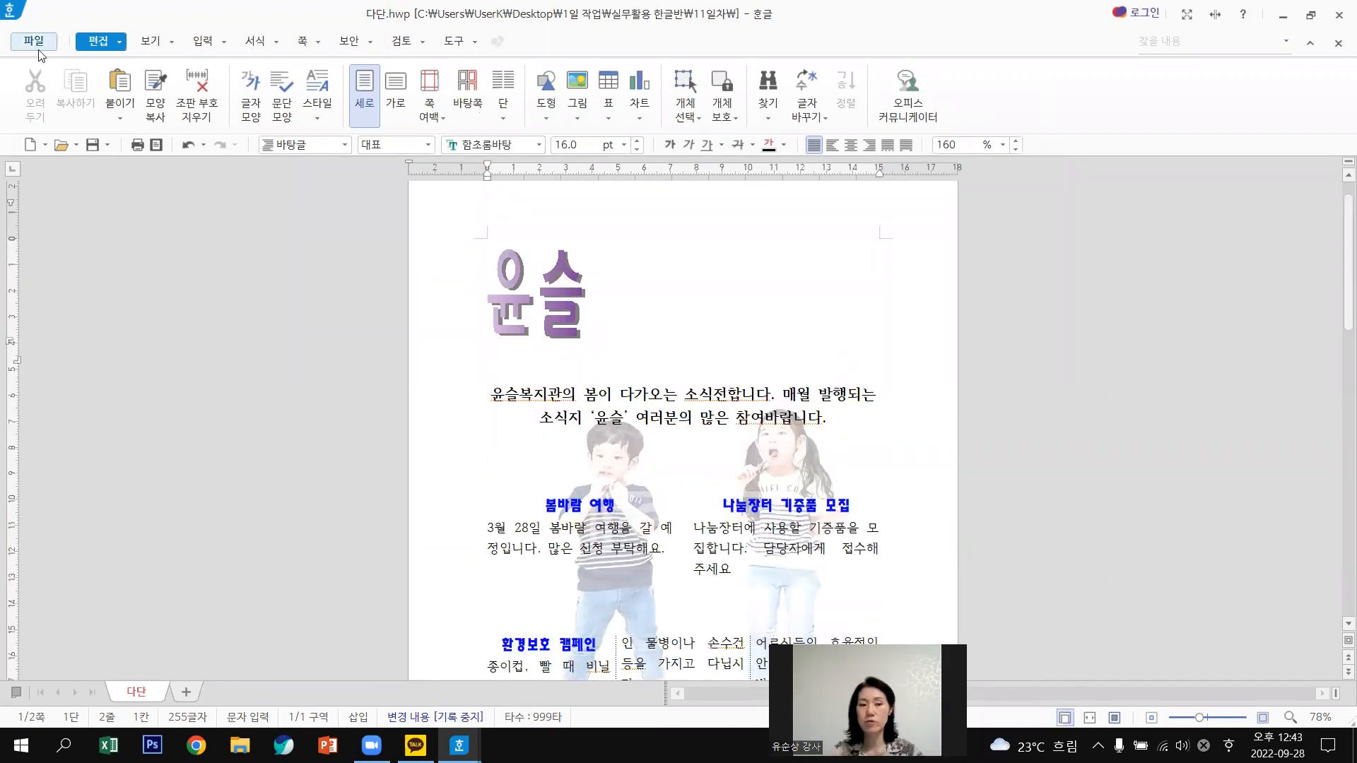
{"action": "left_click", "coordinate": [38, 39]}
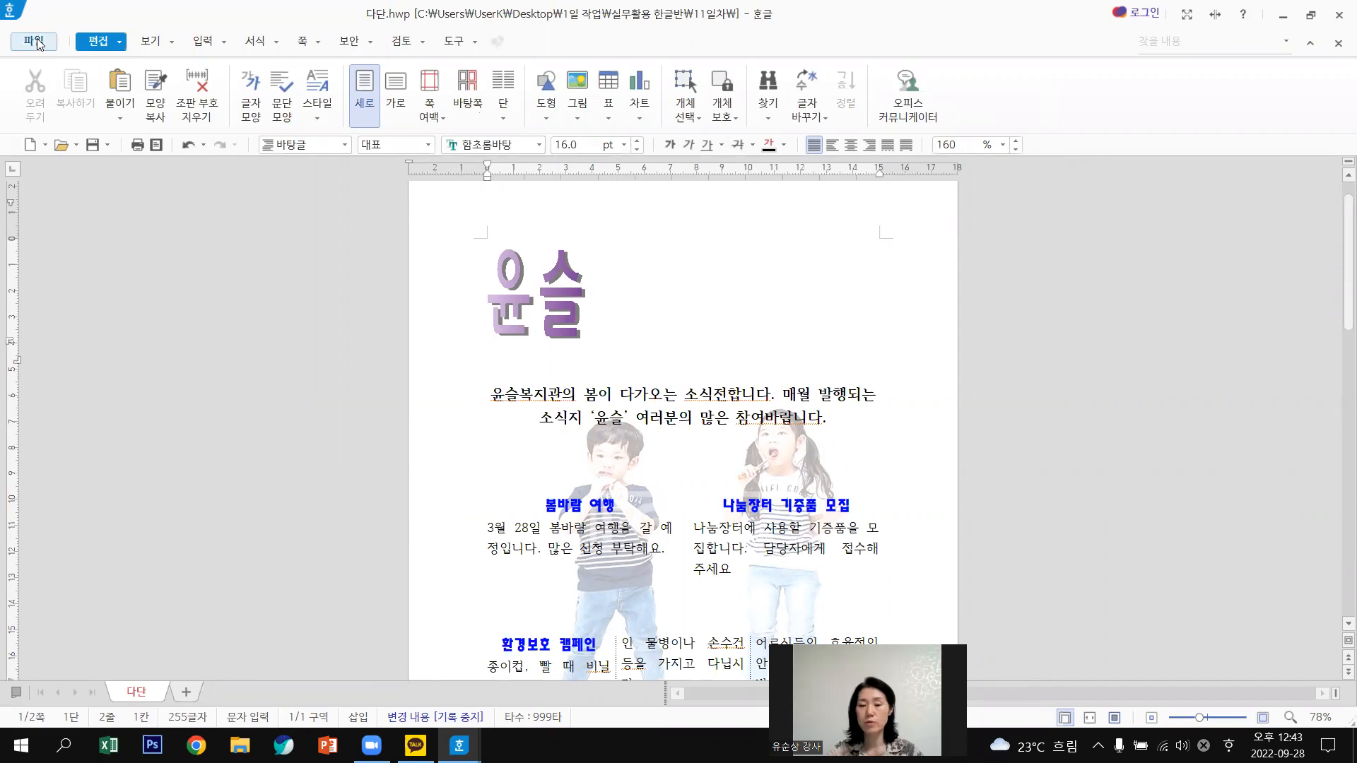
{"action": "left_click", "coordinate": [981, 133]}
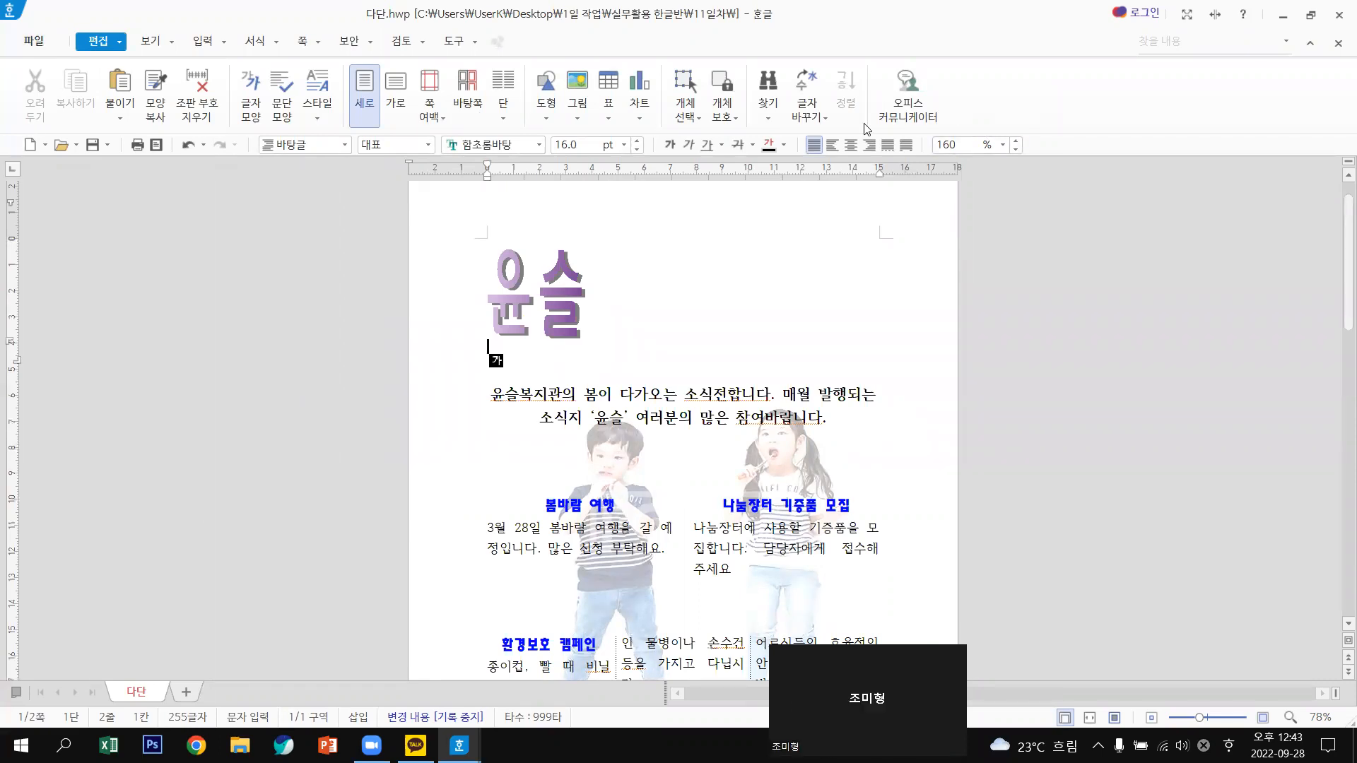
{"action": "left_click", "coordinate": [464, 92]}
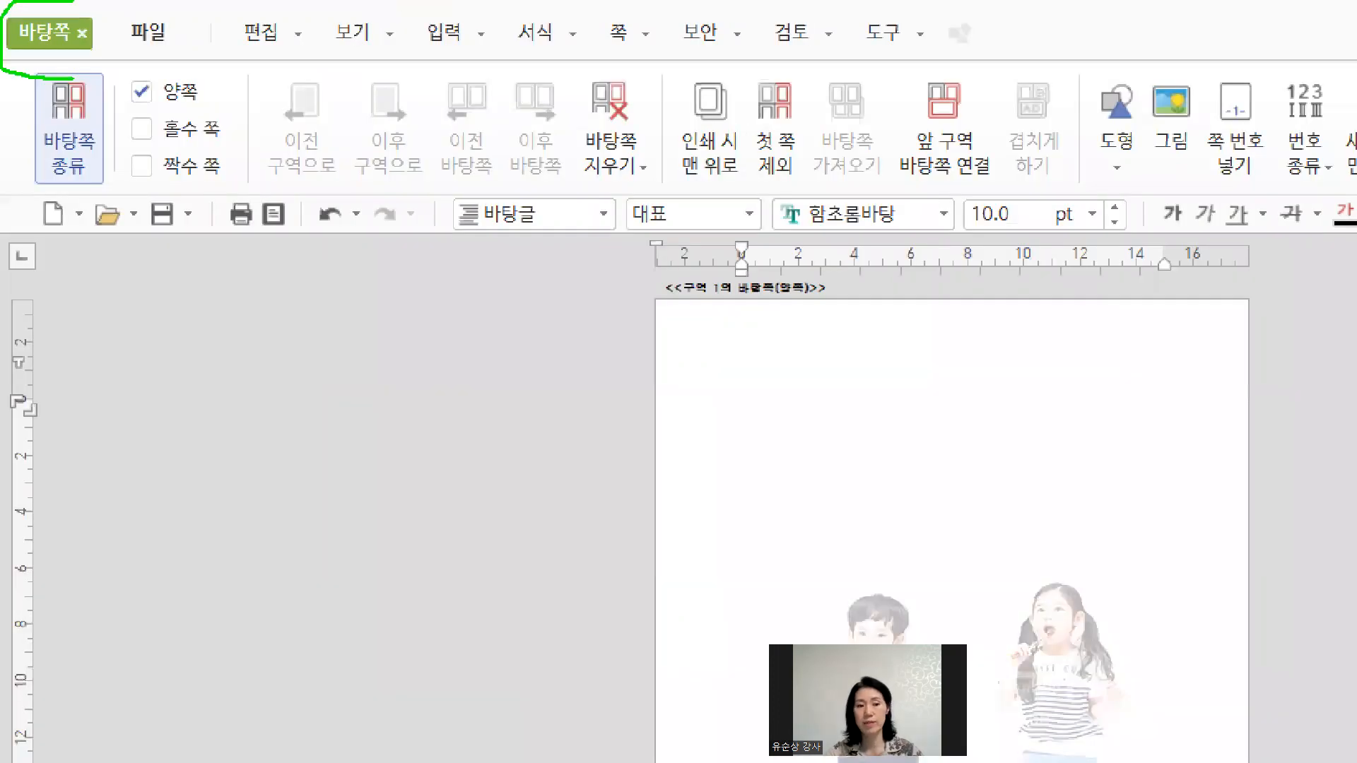
Close master-page editing to show the faded photo behind the '윤슬' newsletter text.
{"action": "left_click_drag", "start_coordinate": [73, 1], "coordinate": [35, 102]}
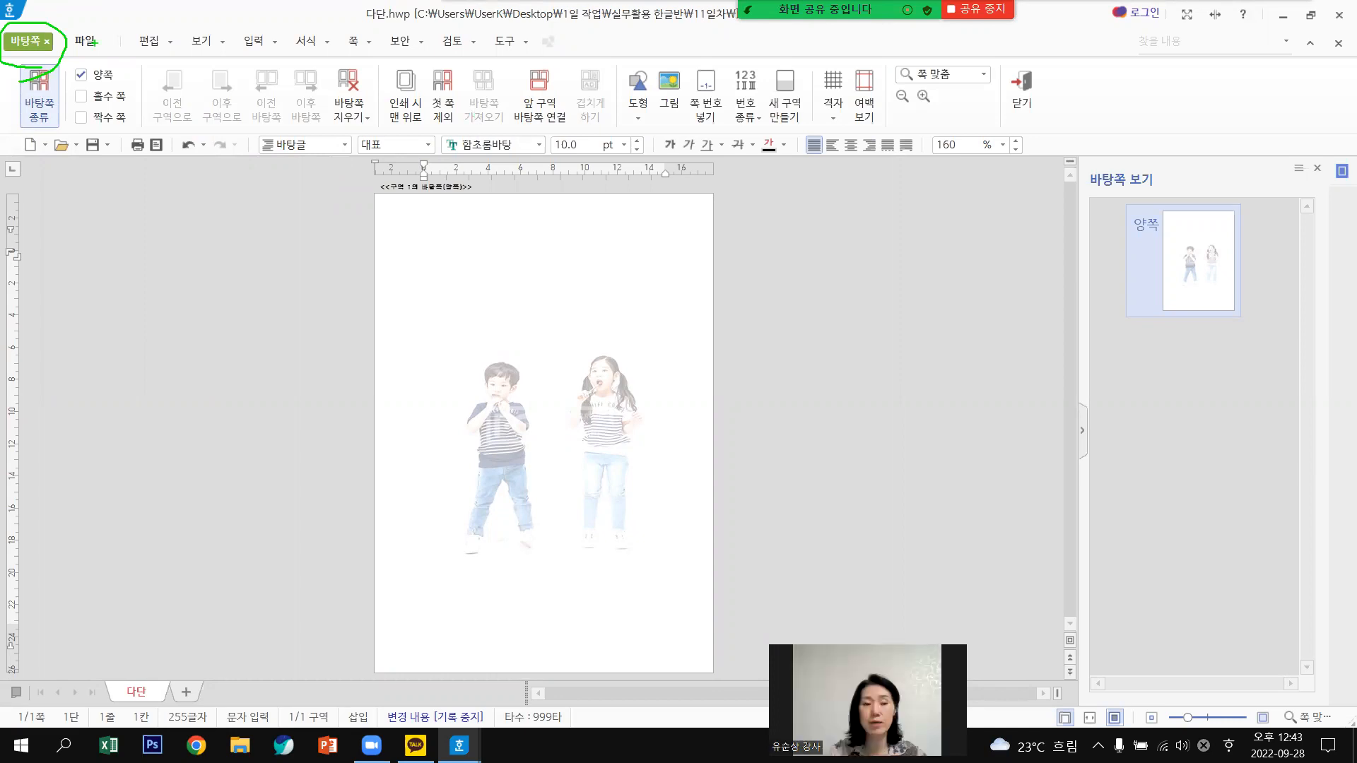
{"action": "left_click_drag", "start_coordinate": [30, 30], "coordinate": [65, 13]}
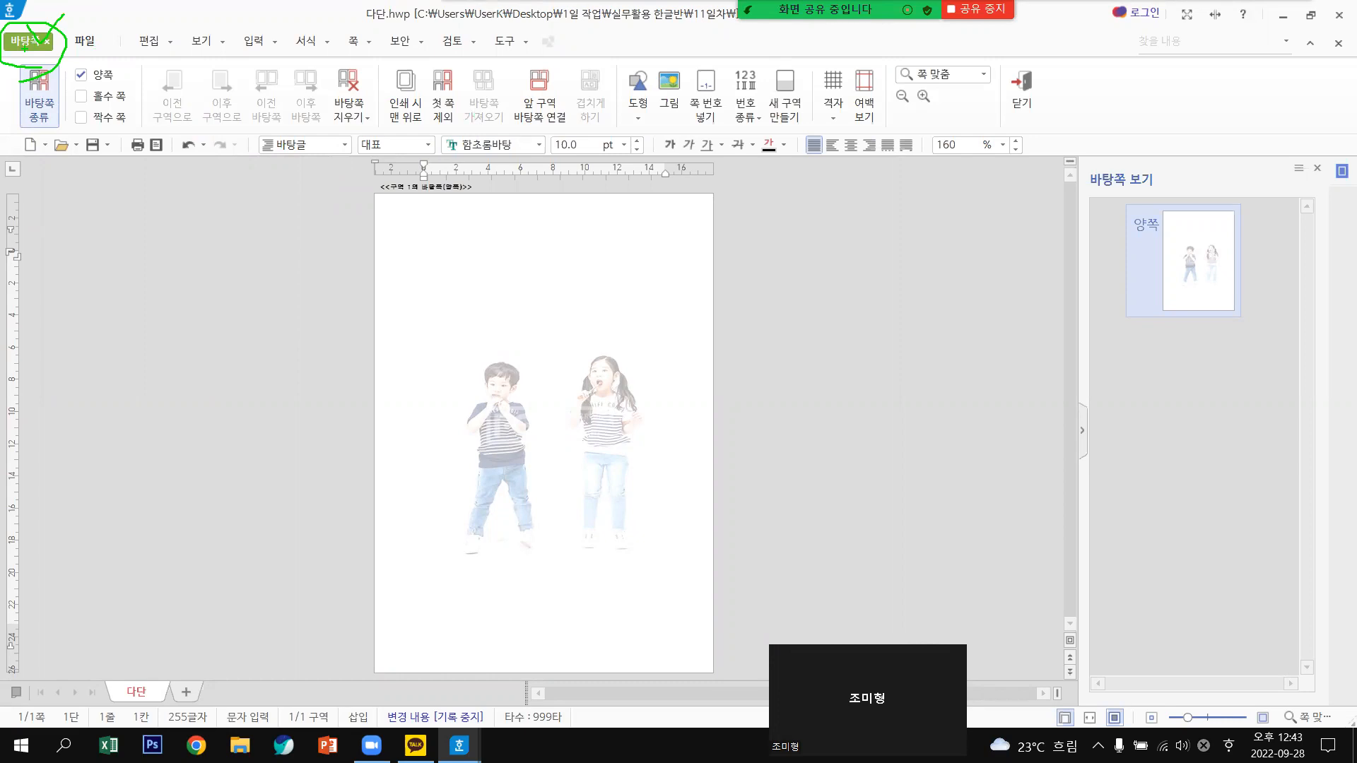
{"action": "left_click_drag", "start_coordinate": [983, 64], "coordinate": [1071, 105]}
{"action": "mouse_move", "coordinate": [983, 64]}
{"action": "left_mouse_down"}
{"action": "mouse_move", "coordinate": [1037, 58]}
{"action": "mouse_move", "coordinate": [1031, 115]}
{"action": "left_mouse_up"}
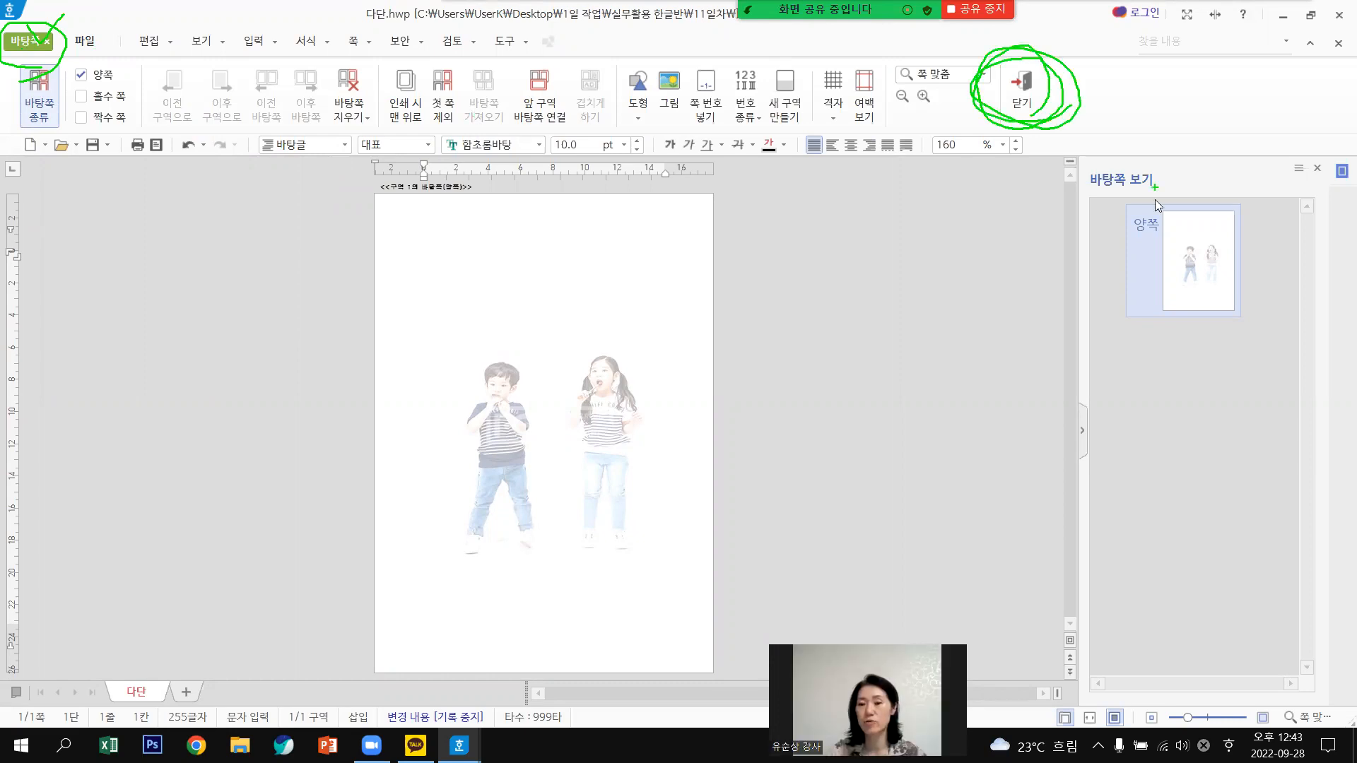
{"action": "key", "text": "Escape"}
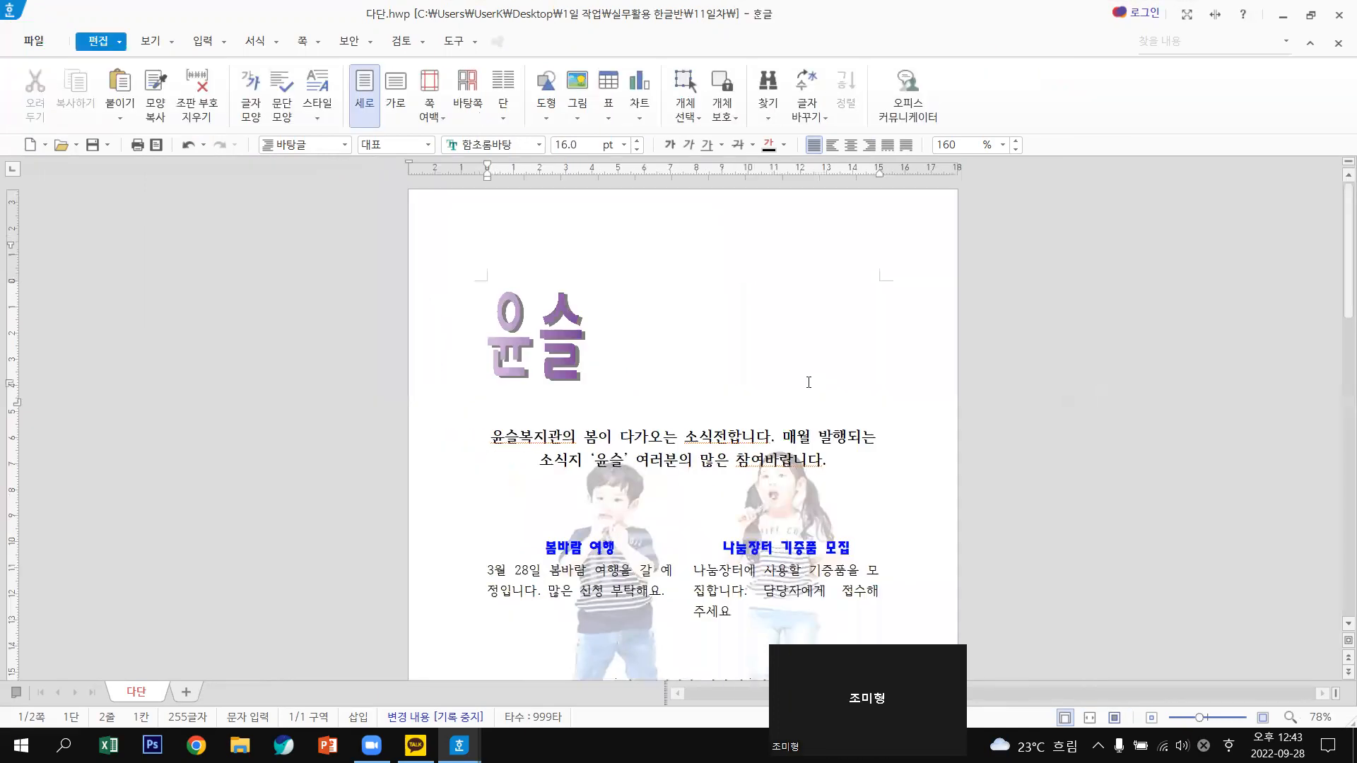
Place the insertion point just below the two-column text, checking the trailing blank page.
{"action": "scroll", "coordinate": [808, 383], "scroll_direction": "down", "scroll_amount": 3}
{"action": "scroll", "coordinate": [630, 571], "scroll_direction": "down", "scroll_amount": 1}
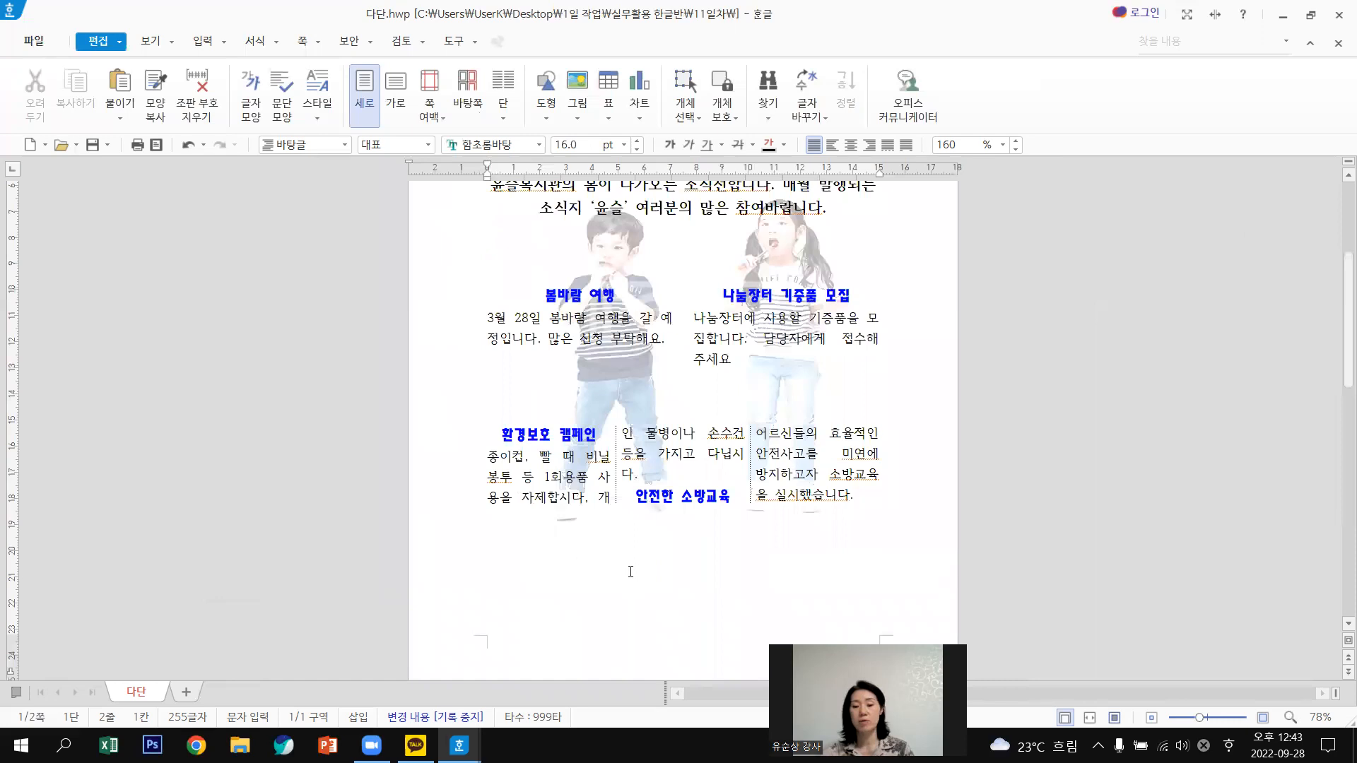
{"action": "scroll", "coordinate": [655, 558], "scroll_direction": "down", "scroll_amount": 3}
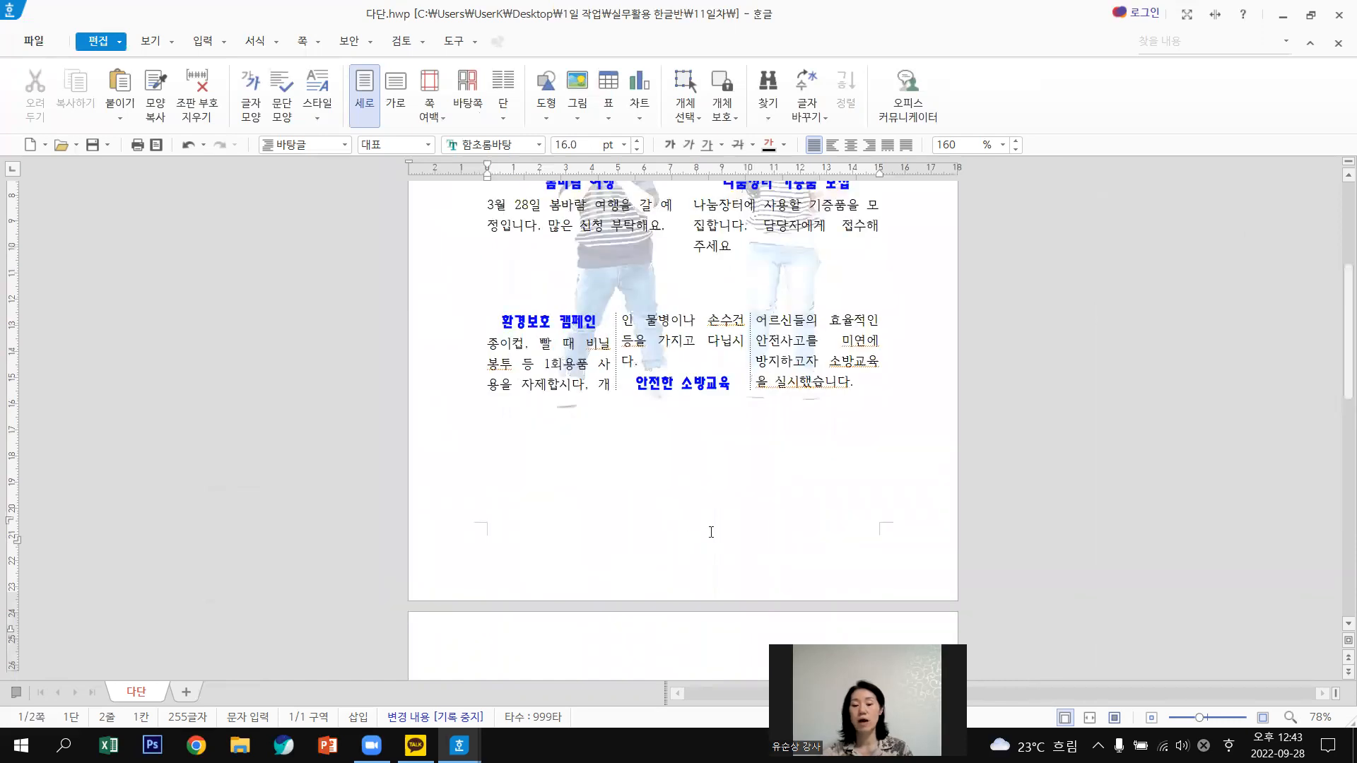
{"action": "scroll", "coordinate": [711, 531], "scroll_direction": "down", "scroll_amount": 8}
{"action": "scroll", "coordinate": [711, 531], "scroll_direction": "down", "scroll_amount": 5}
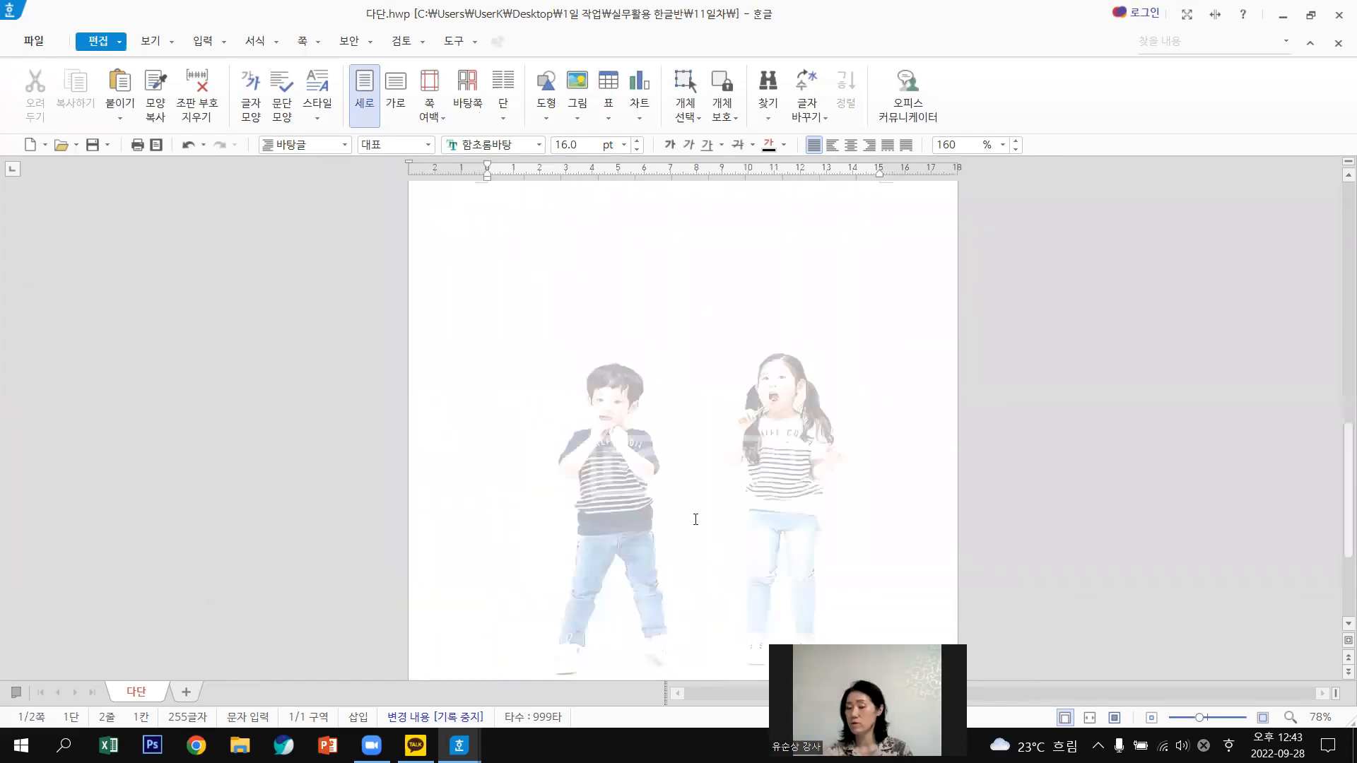
{"action": "scroll", "coordinate": [700, 523], "scroll_direction": "down", "scroll_amount": 4}
{"action": "left_click", "coordinate": [664, 544]}
{"action": "key", "text": "Return"}
{"action": "key", "text": "Return"}
{"action": "key", "text": "Return"}
{"action": "key", "text": "Return"}
{"action": "key", "text": "Return"}
{"action": "key", "text": "Return"}
{"action": "key", "text": "Return"}
{"action": "key", "text": "Return"}
{"action": "key", "text": "Return"}
{"action": "key", "text": "Return"}
{"action": "key", "text": "Return"}
{"action": "key", "text": "Return"}
{"action": "key", "text": "Return"}
{"action": "key", "text": "Return"}
{"action": "key", "text": "Return"}
{"action": "key", "text": "Return"}
{"action": "key", "text": "Return"}
{"action": "key", "text": "Return"}
{"action": "key", "text": "Return"}
{"action": "key", "text": "Return"}
{"action": "key", "text": "Return"}
{"action": "key", "text": "Return"}
{"action": "scroll", "coordinate": [789, 515], "scroll_direction": "down", "scroll_amount": 3}
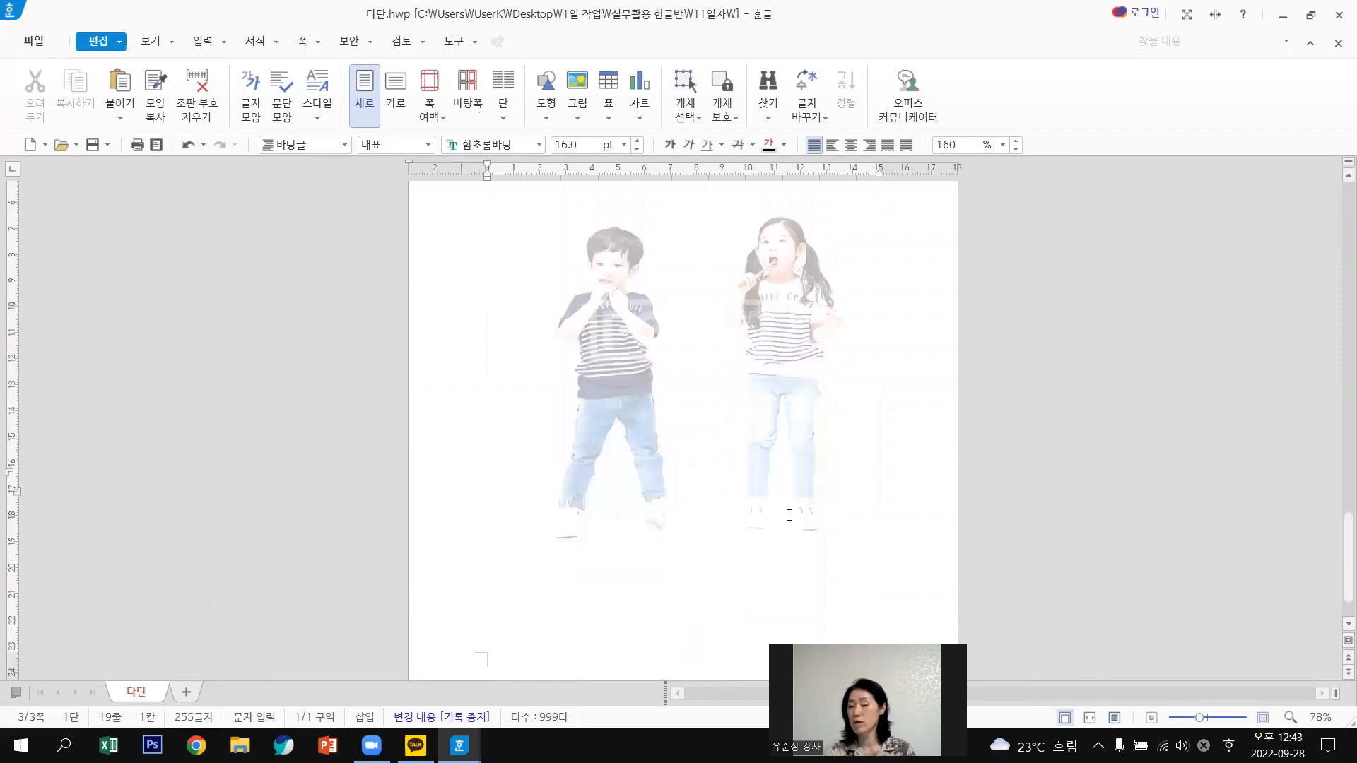
{"action": "scroll", "coordinate": [789, 515], "scroll_direction": "up", "scroll_amount": 1}
{"action": "scroll", "coordinate": [788, 514], "scroll_direction": "up", "scroll_amount": 3}
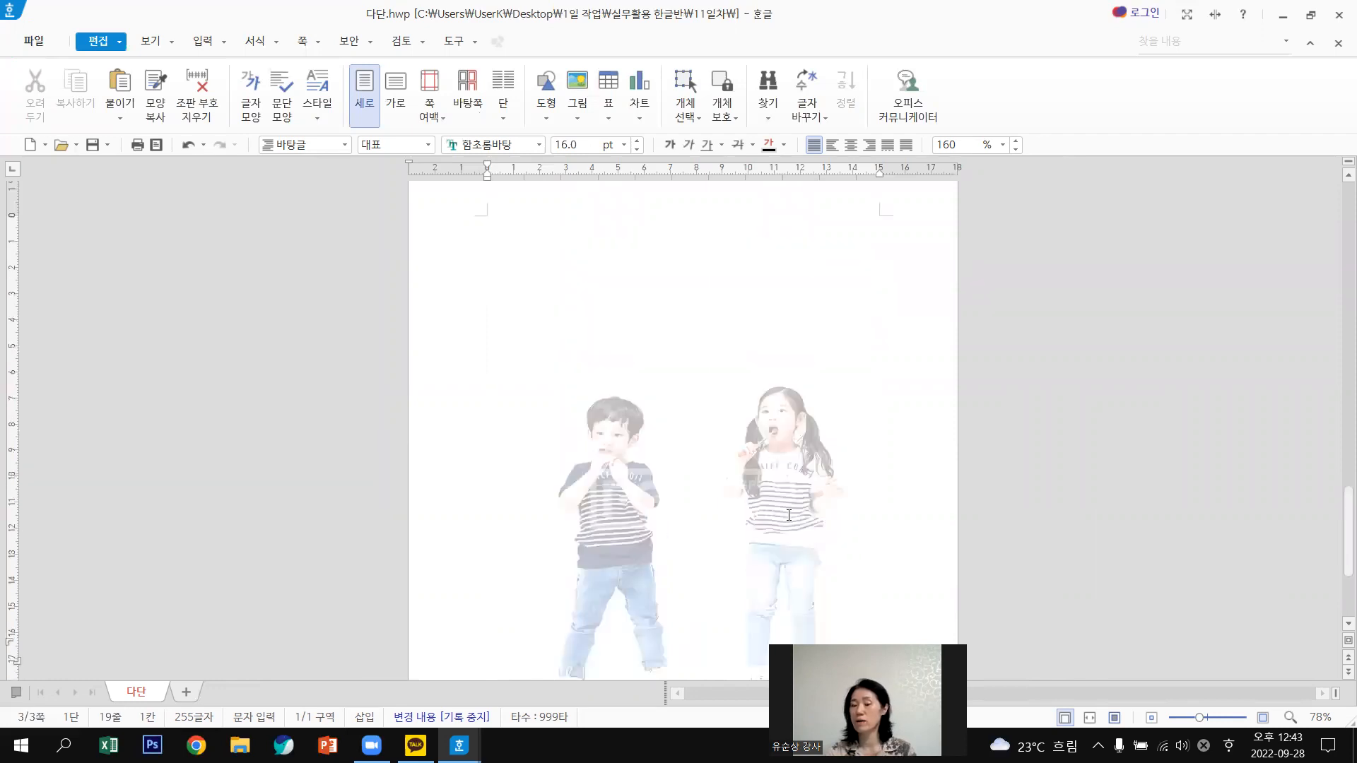
{"action": "scroll", "coordinate": [788, 515], "scroll_direction": "up", "scroll_amount": 5}
{"action": "scroll", "coordinate": [789, 515], "scroll_direction": "down", "scroll_amount": 5}
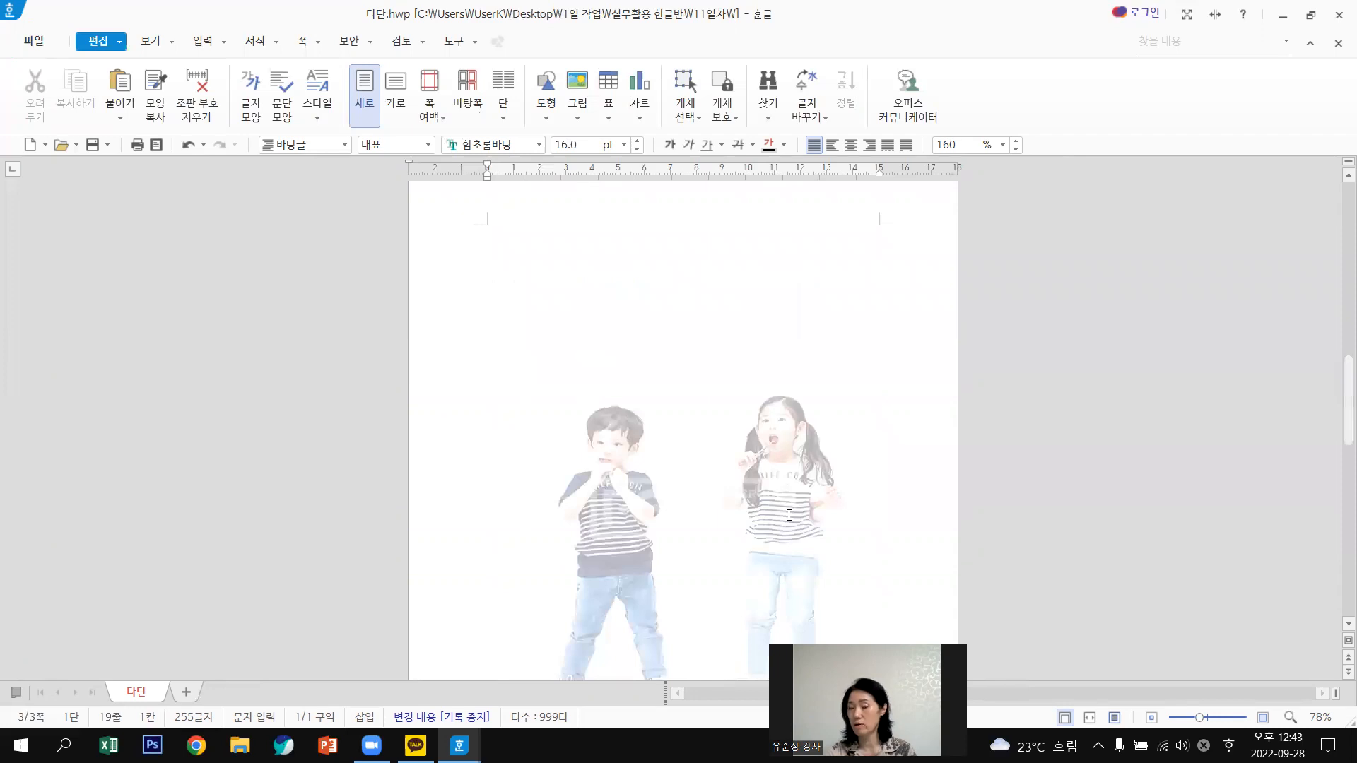
{"action": "scroll", "coordinate": [789, 515], "scroll_direction": "down", "scroll_amount": 5}
{"action": "scroll", "coordinate": [789, 514], "scroll_direction": "up", "scroll_amount": 2}
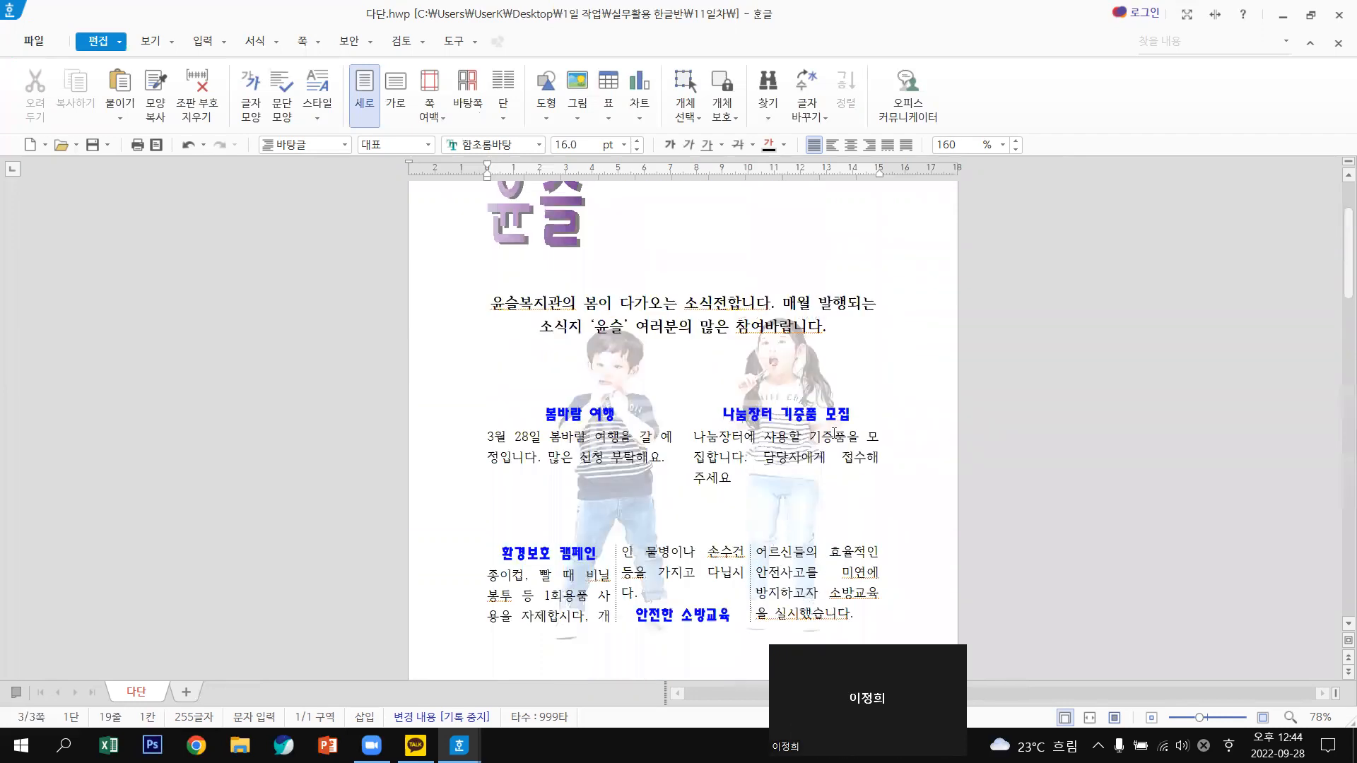
{"action": "scroll", "coordinate": [729, 578], "scroll_direction": "down", "scroll_amount": 3}
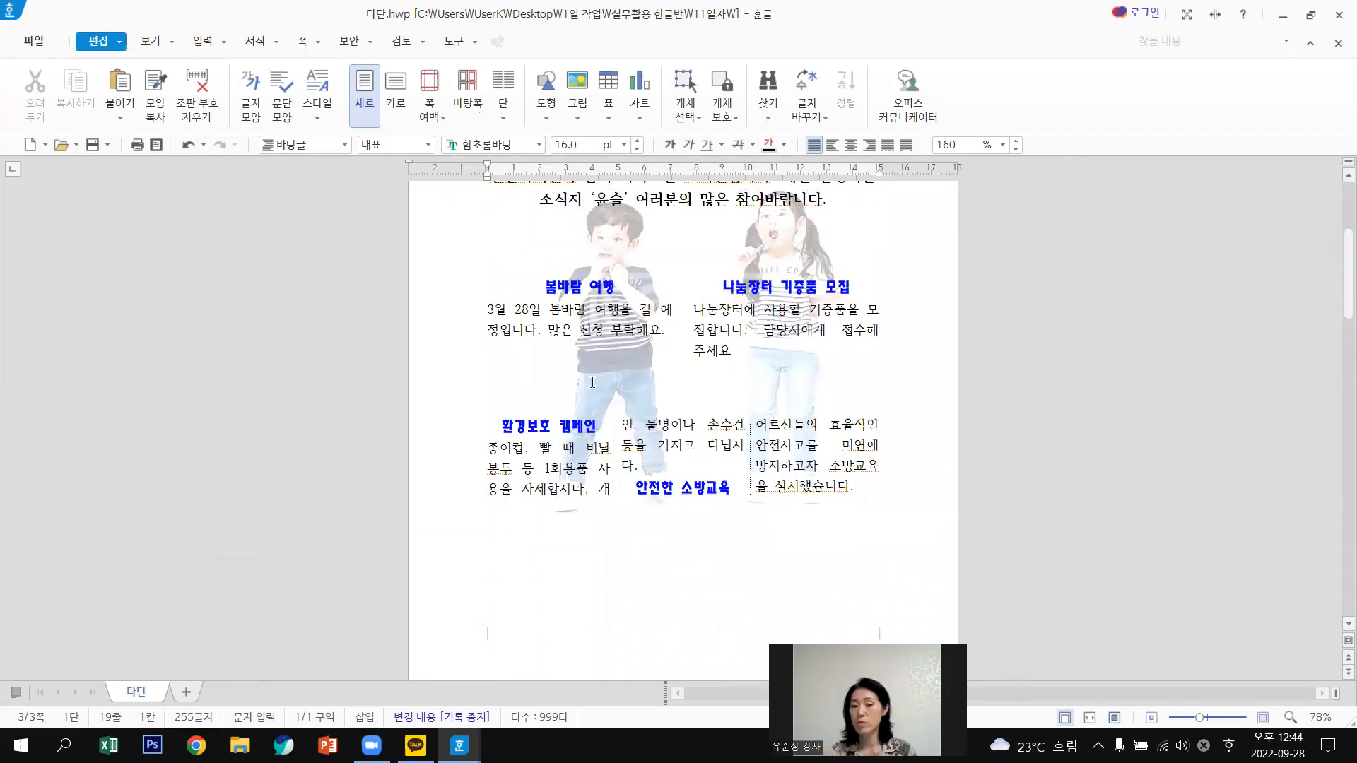
{"action": "scroll", "coordinate": [592, 383], "scroll_direction": "down", "scroll_amount": 5}
{"action": "left_click", "coordinate": [592, 382]}
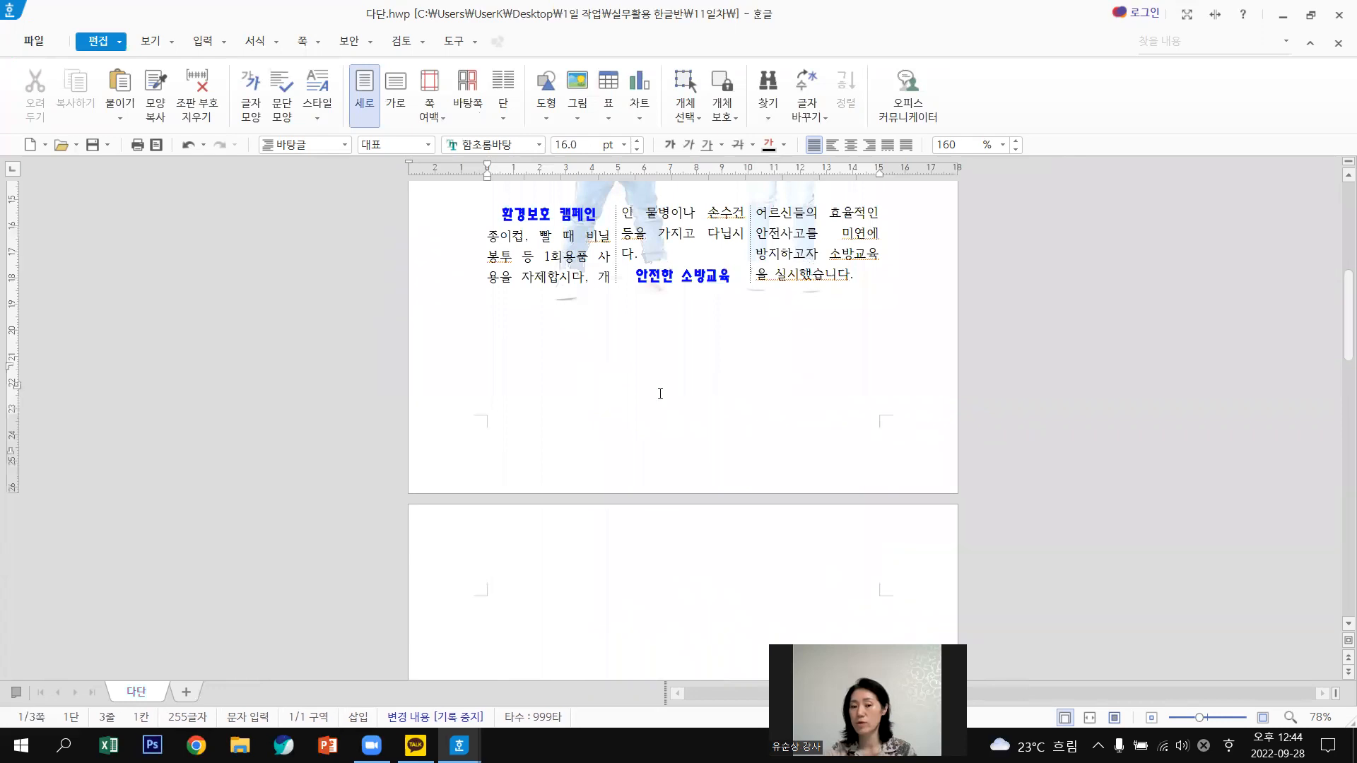
{"action": "scroll", "coordinate": [661, 393], "scroll_direction": "down", "scroll_amount": 1}
{"action": "scroll", "coordinate": [660, 394], "scroll_direction": "down", "scroll_amount": 10}
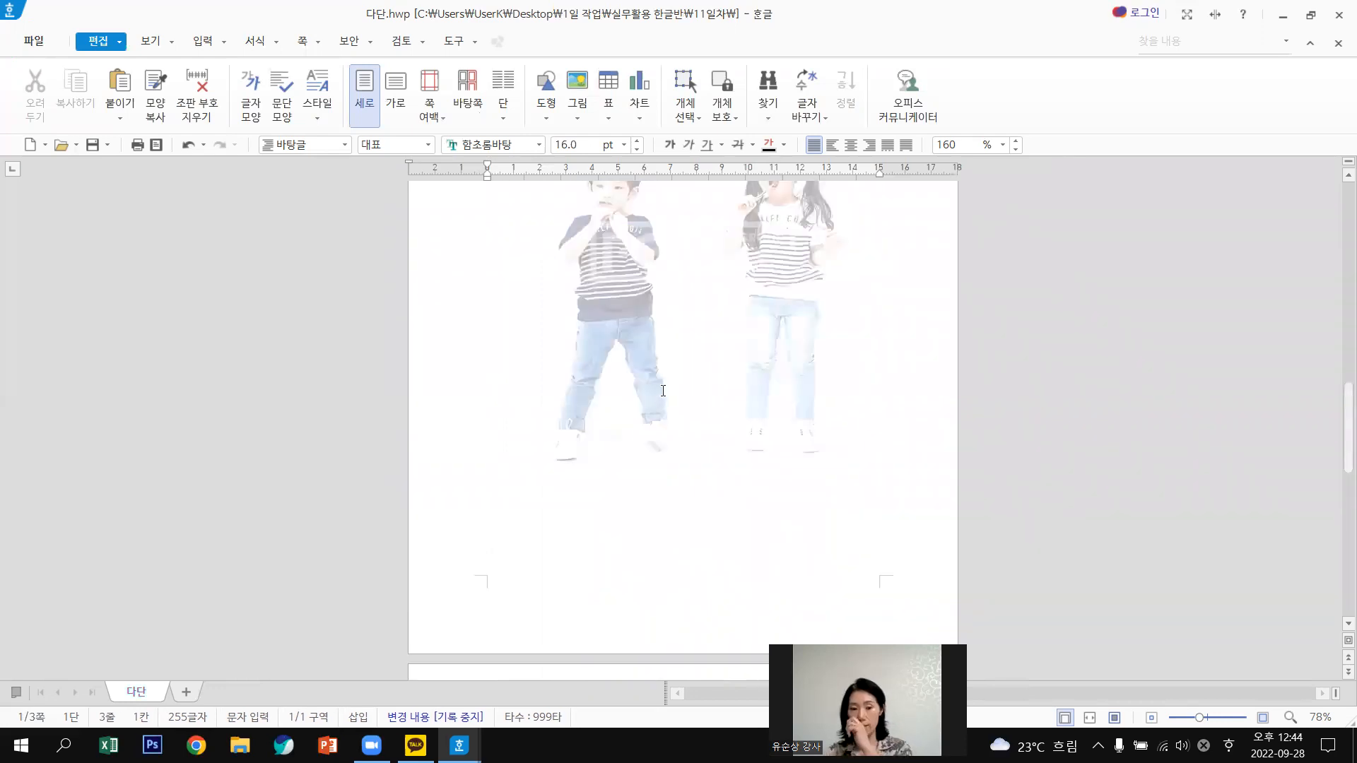
{"action": "scroll", "coordinate": [663, 391], "scroll_direction": "down", "scroll_amount": 5}
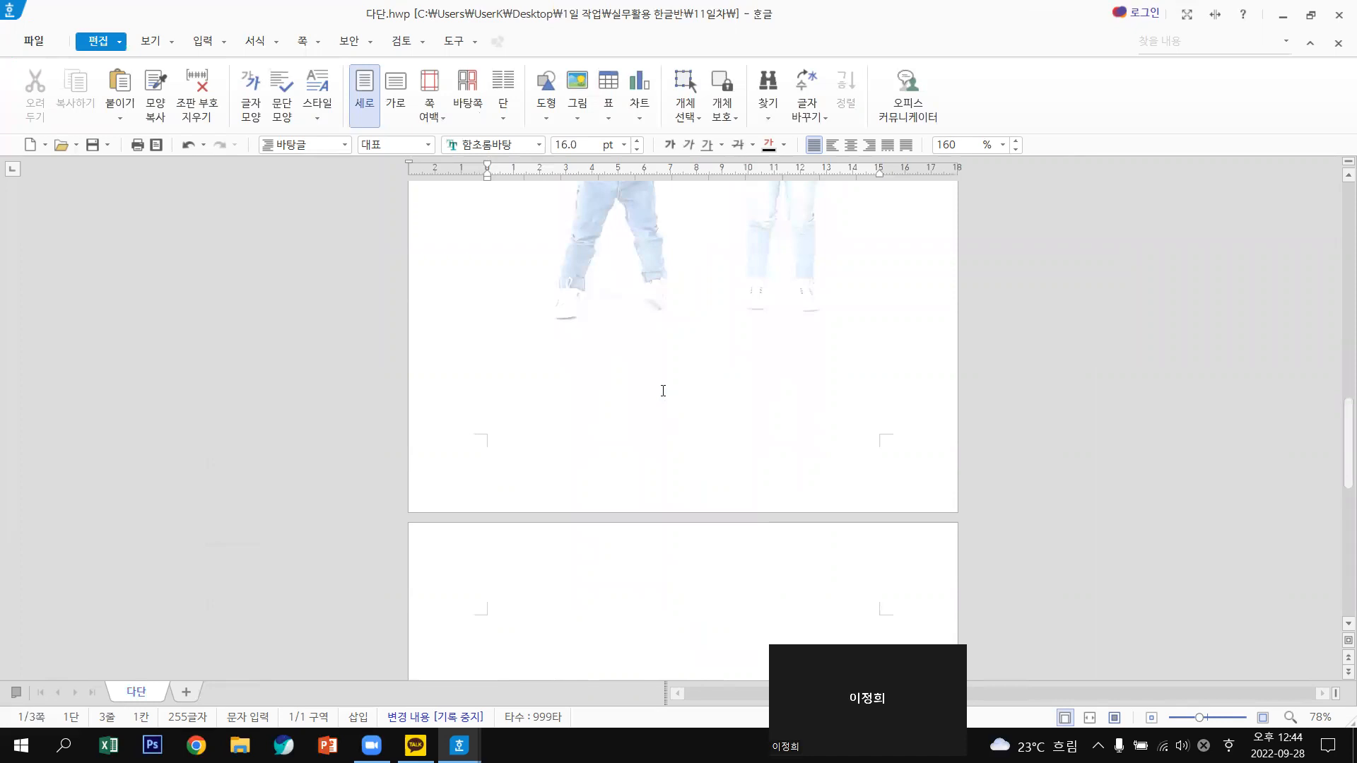
{"action": "scroll", "coordinate": [663, 391], "scroll_direction": "up", "scroll_amount": 12}
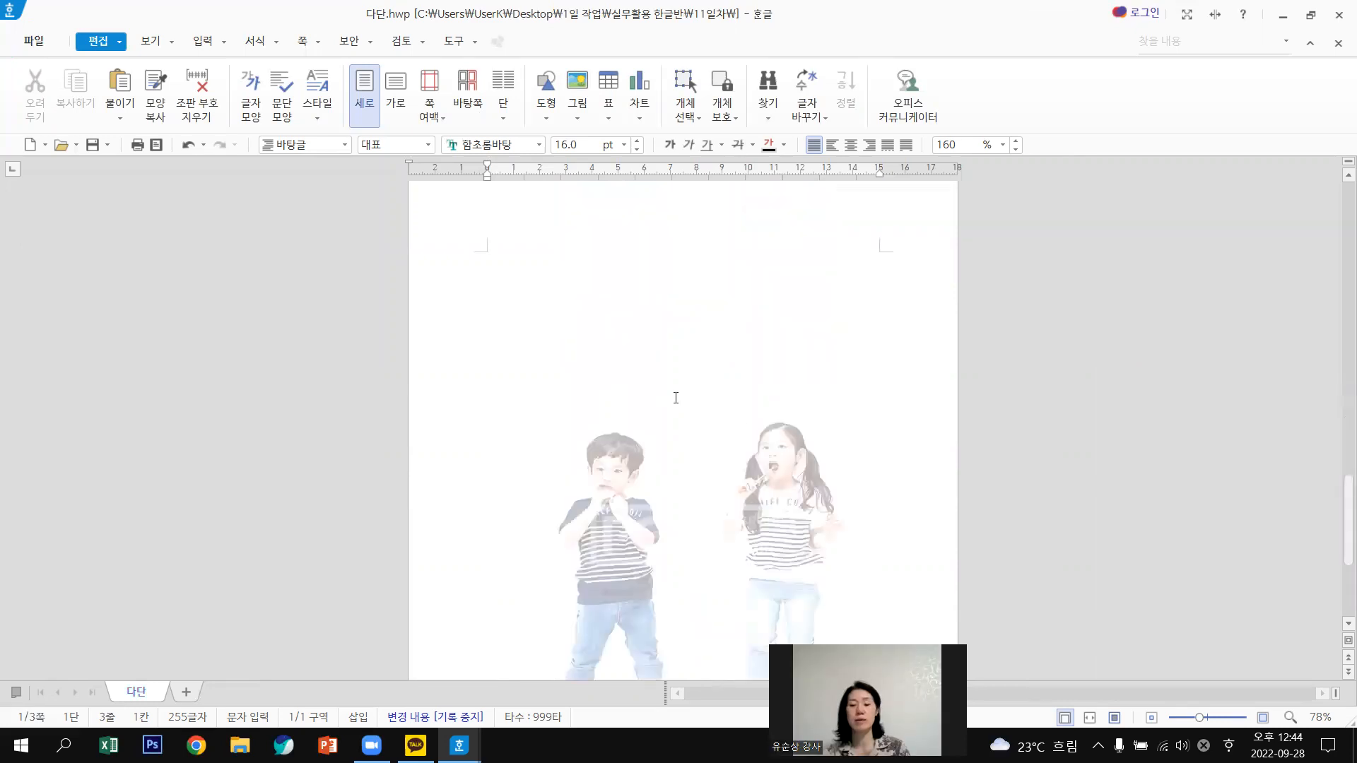
{"action": "scroll", "coordinate": [676, 398], "scroll_direction": "down", "scroll_amount": 6}
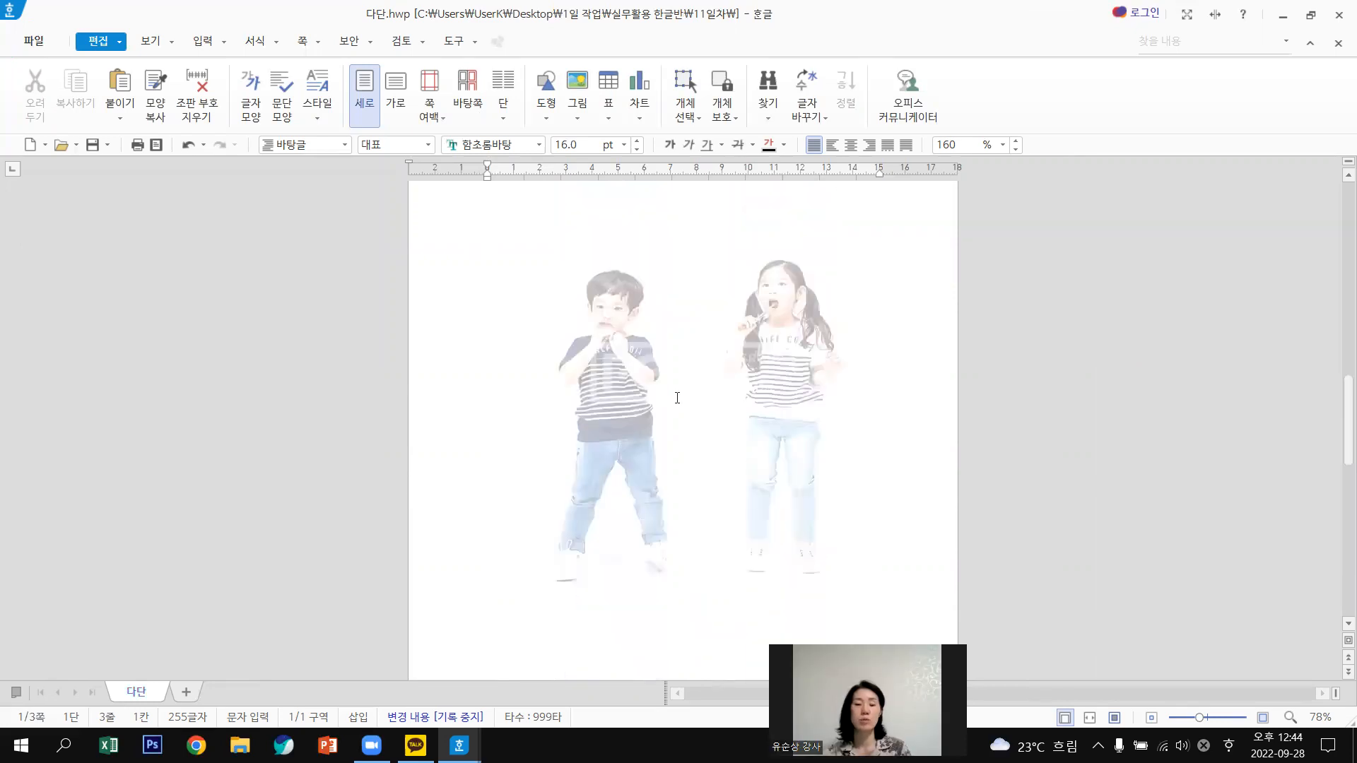
{"action": "scroll", "coordinate": [677, 398], "scroll_direction": "up", "scroll_amount": 8}
{"action": "scroll", "coordinate": [678, 398], "scroll_direction": "up", "scroll_amount": 7}
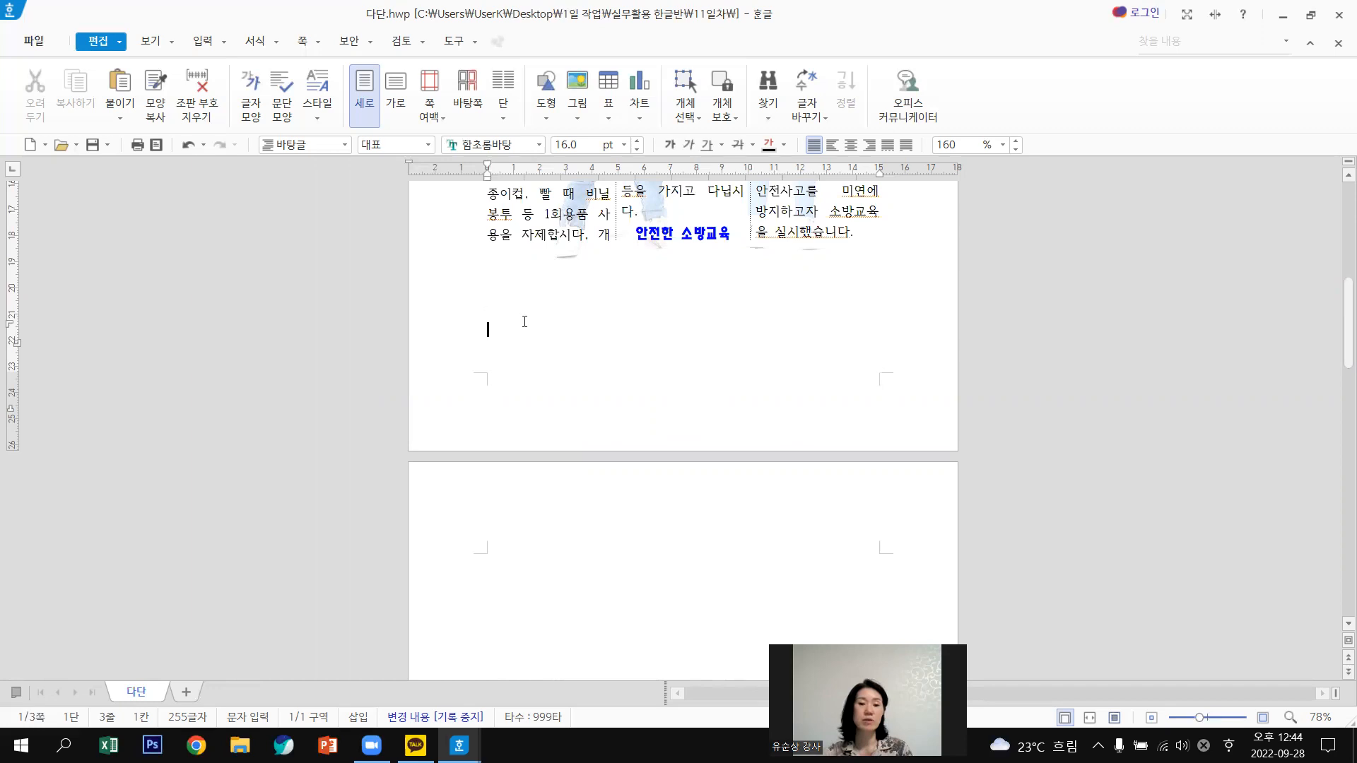
{"action": "key", "text": "Up"}
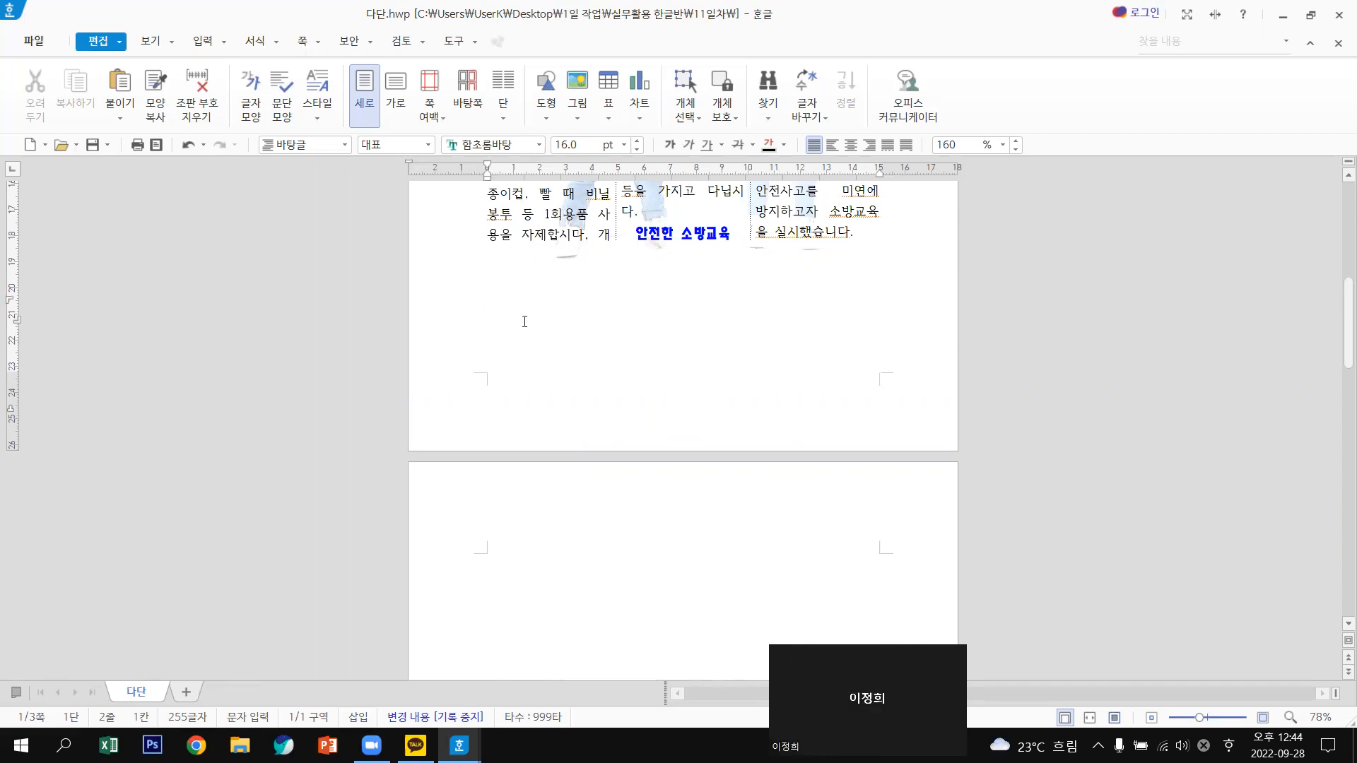
{"action": "key", "text": "Hangul"}
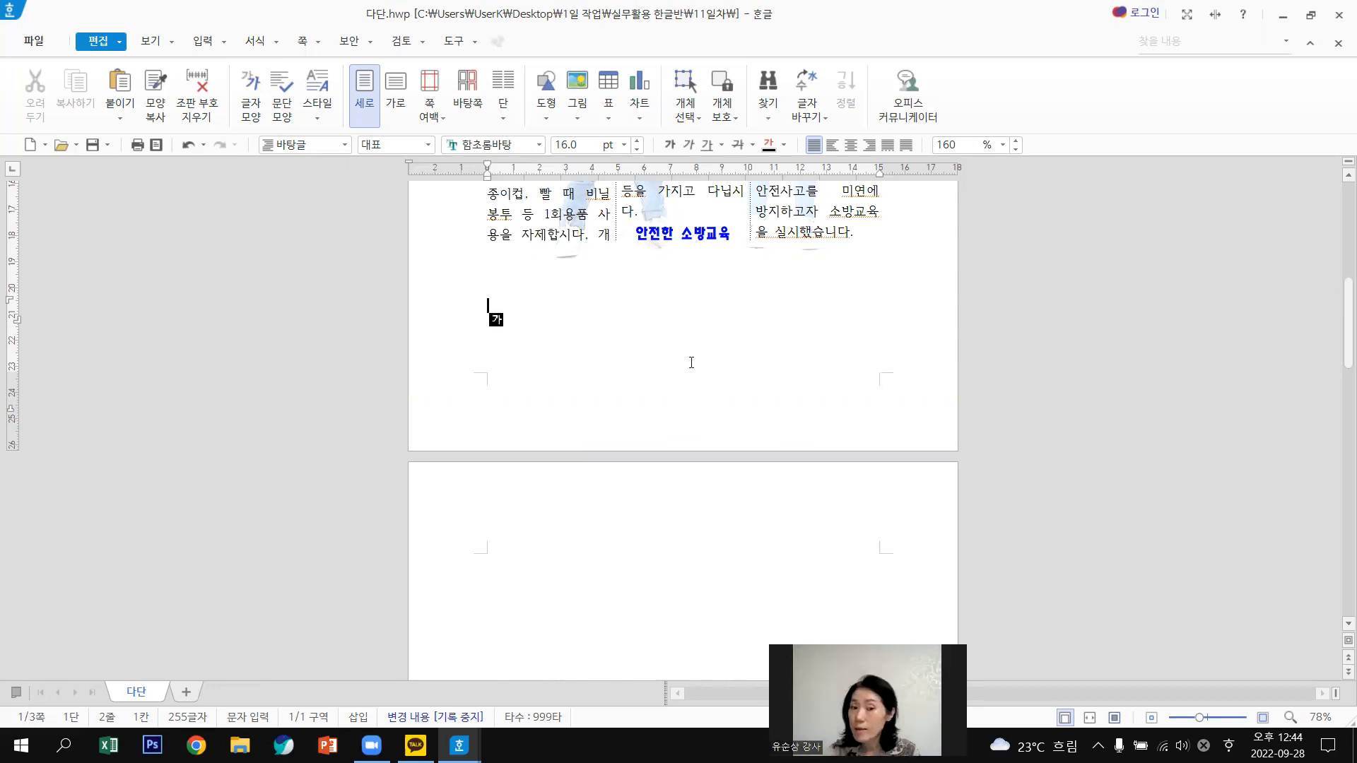
{"action": "scroll", "coordinate": [691, 362], "scroll_direction": "up", "scroll_amount": 1}
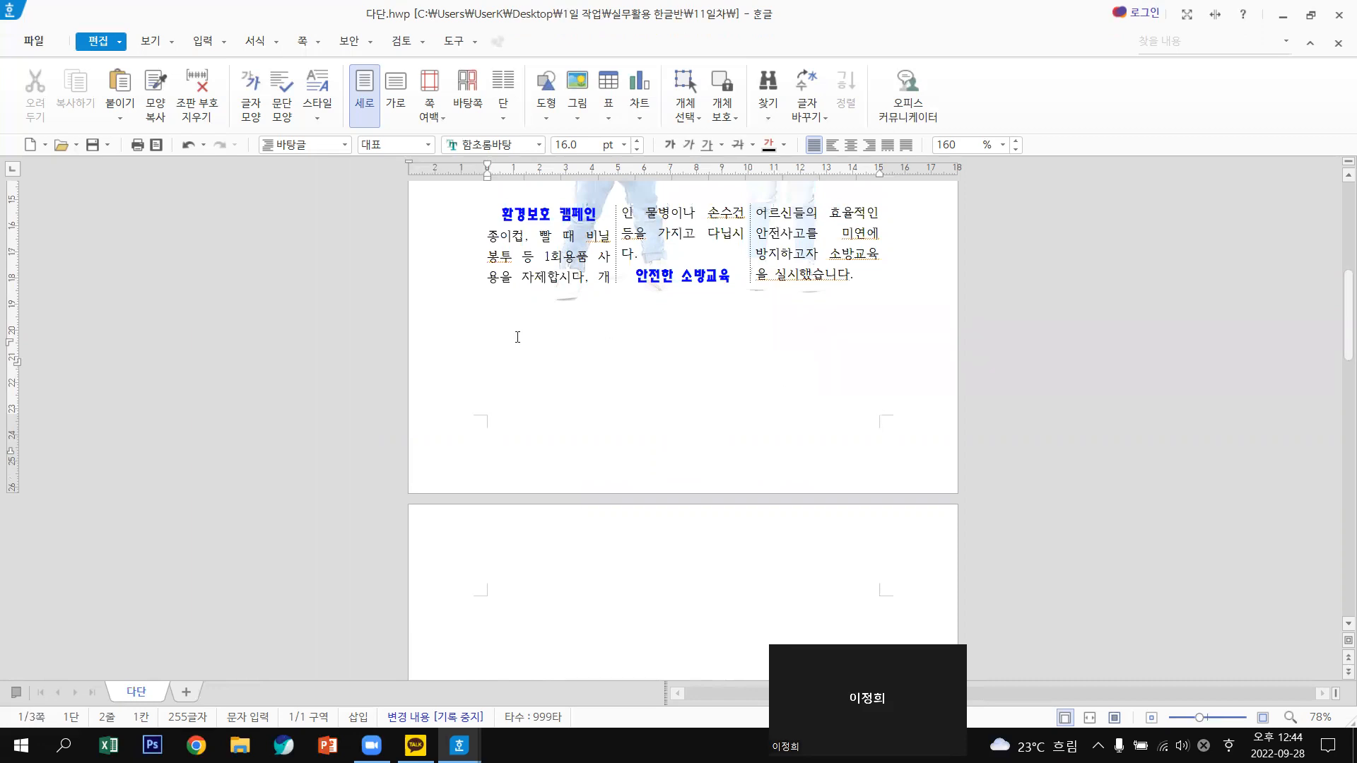
{"action": "scroll", "coordinate": [517, 337], "scroll_direction": "down", "scroll_amount": 1}
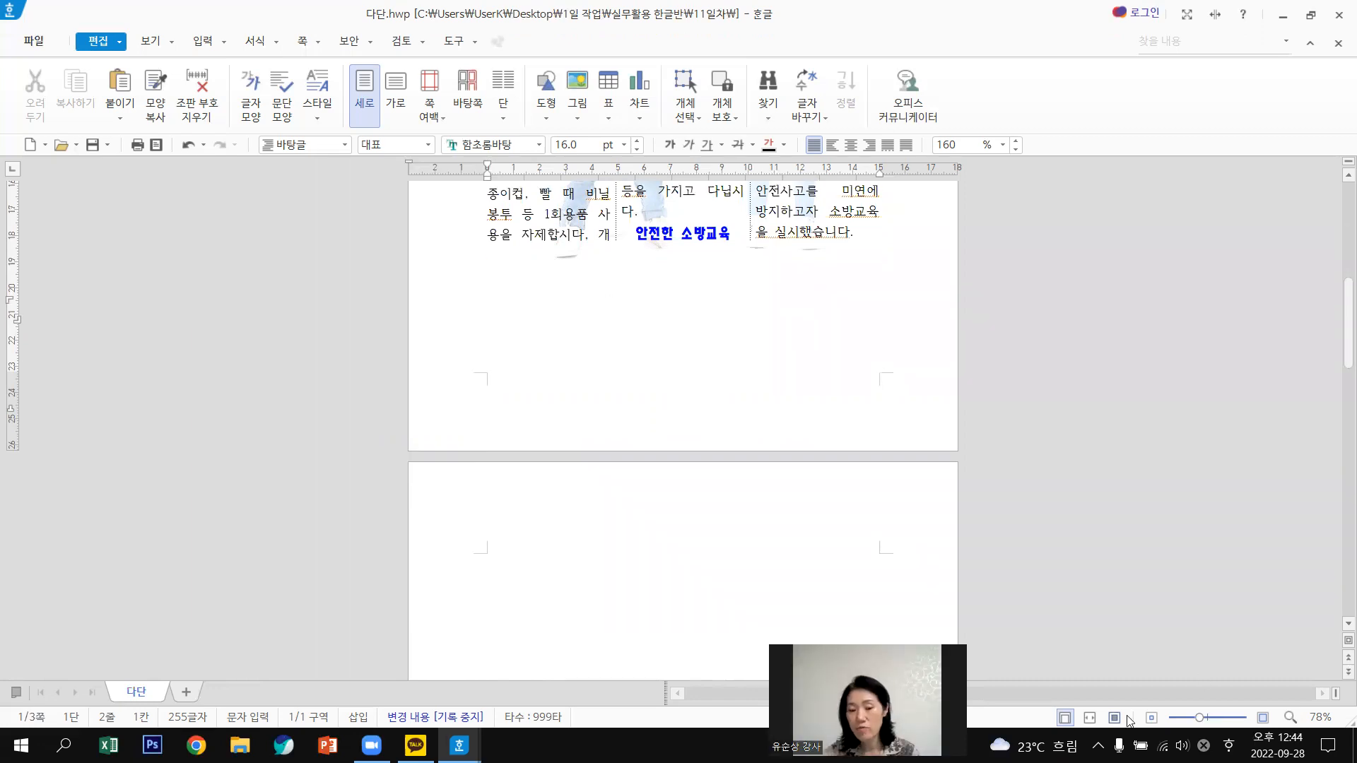
Switch to Fit Width view and delete the blank page after the columns.
{"action": "left_click", "coordinate": [1089, 718]}
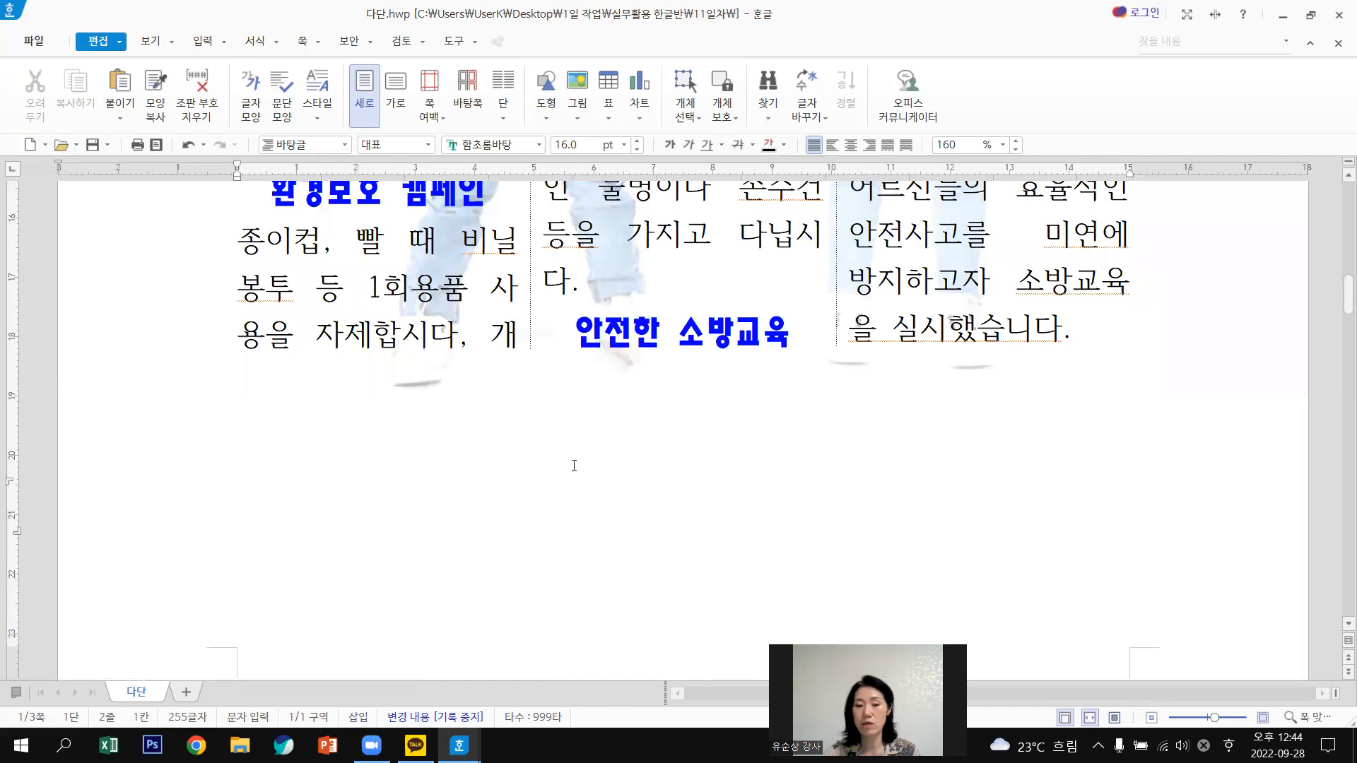
{"action": "scroll", "coordinate": [574, 466], "scroll_direction": "down", "scroll_amount": 3}
{"action": "scroll", "coordinate": [425, 408], "scroll_direction": "down", "scroll_amount": 3}
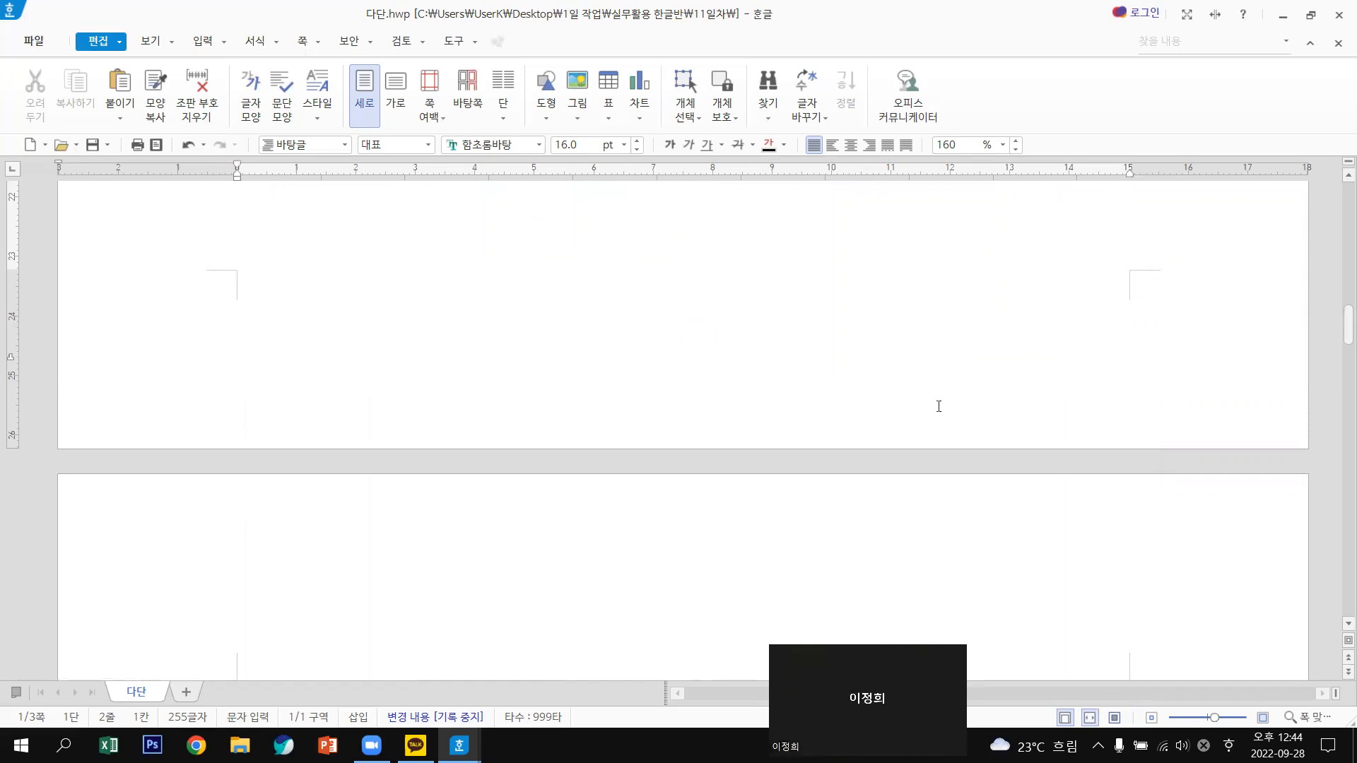
{"action": "scroll", "coordinate": [938, 406], "scroll_direction": "up", "scroll_amount": 3}
{"action": "scroll", "coordinate": [763, 403], "scroll_direction": "down", "scroll_amount": 1}
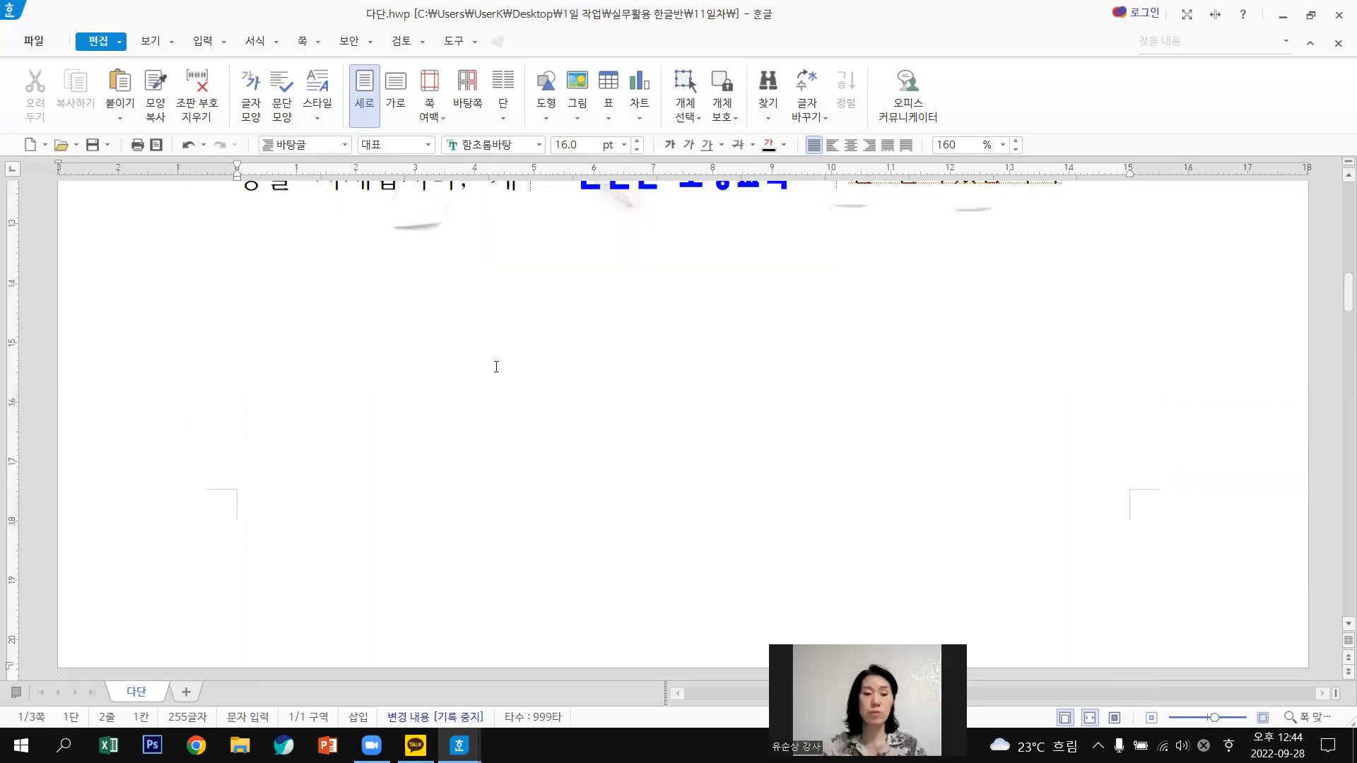
{"action": "scroll", "coordinate": [409, 332], "scroll_direction": "down", "scroll_amount": 2}
{"action": "key", "text": "Return"}
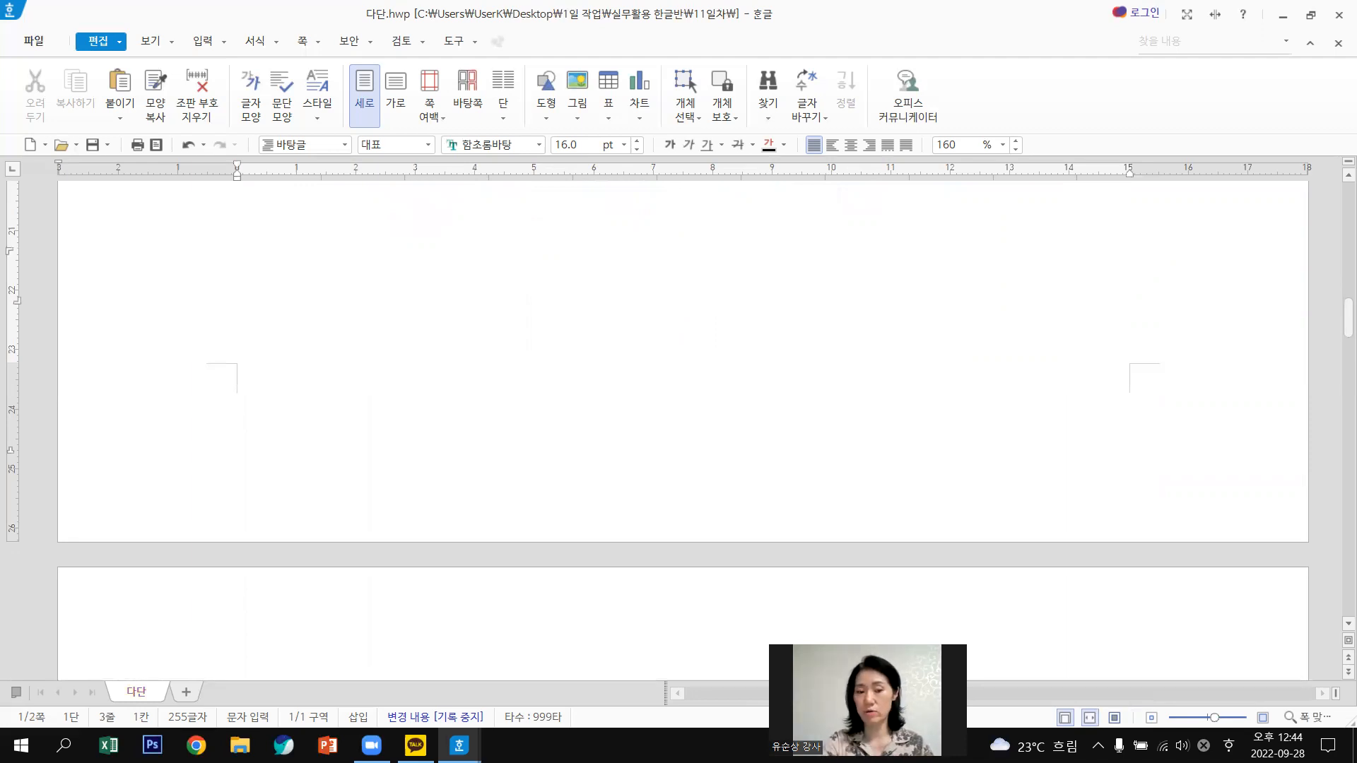
{"action": "key", "text": "Delete"}
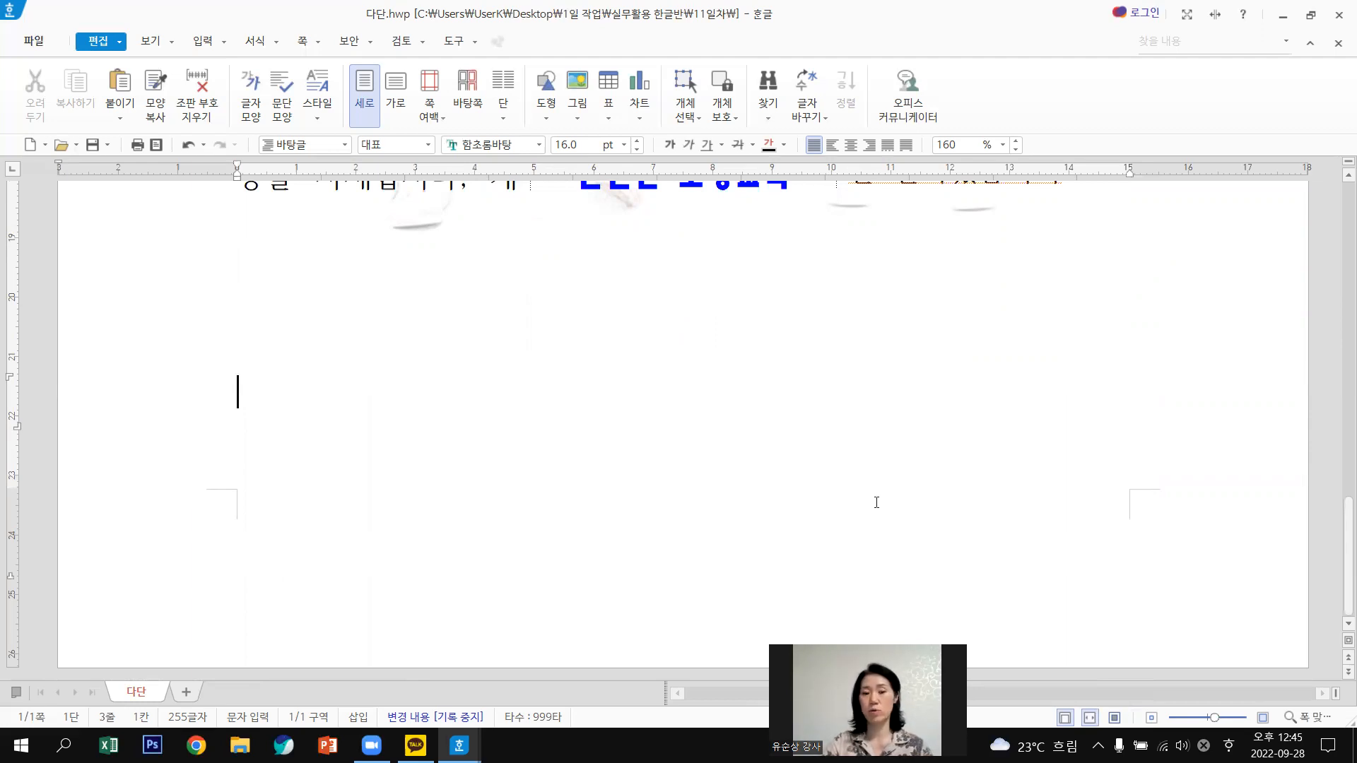
{"action": "scroll", "coordinate": [860, 493], "scroll_direction": "up", "scroll_amount": 5}
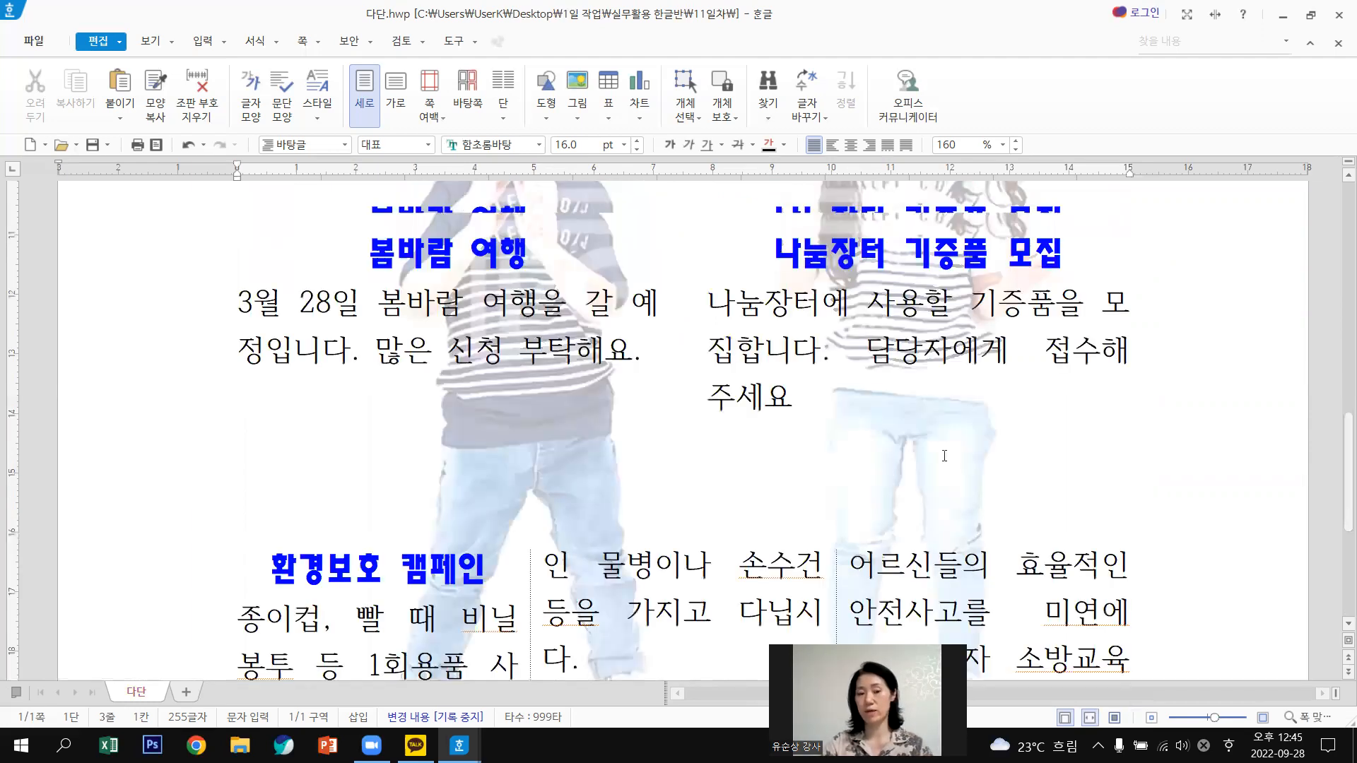
{"action": "scroll", "coordinate": [944, 456], "scroll_direction": "up", "scroll_amount": 8}
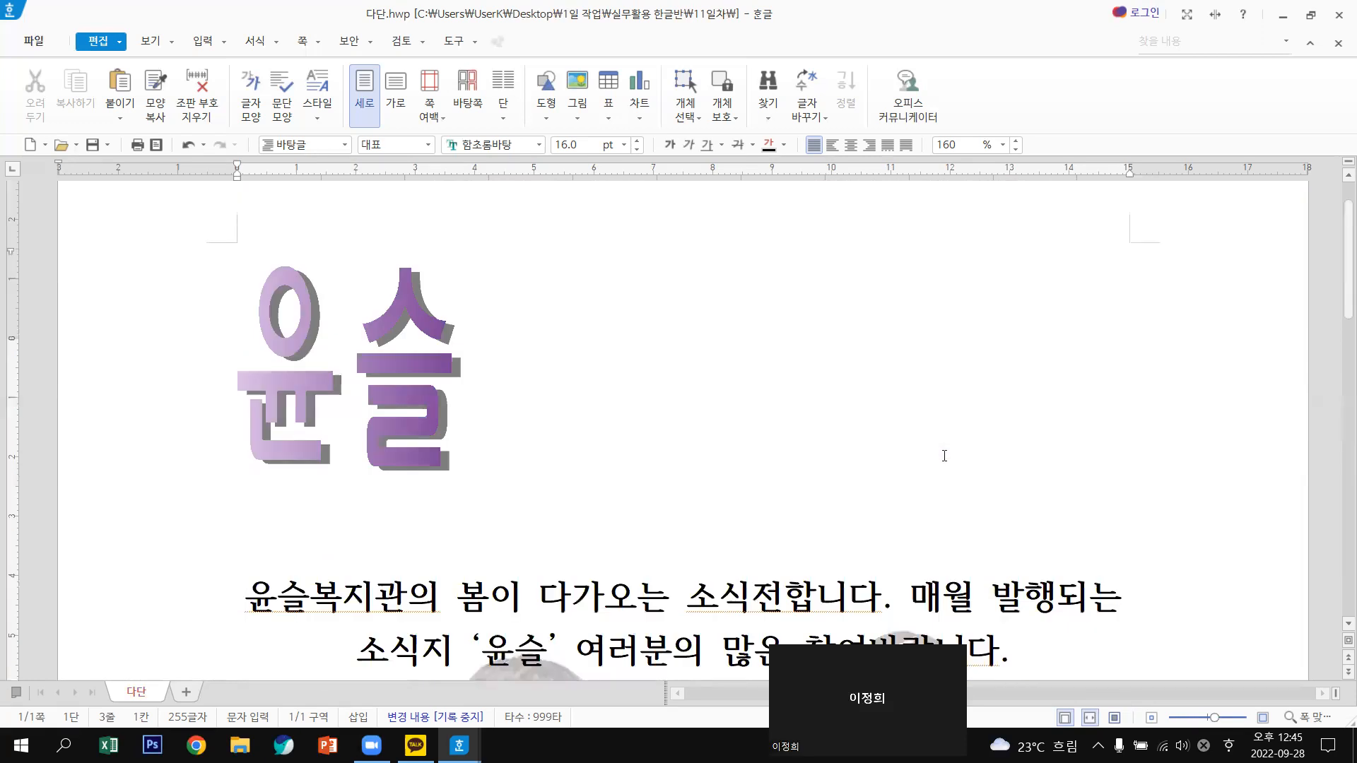
{"action": "scroll", "coordinate": [945, 456], "scroll_direction": "down", "scroll_amount": 3}
{"action": "scroll", "coordinate": [944, 455], "scroll_direction": "down", "scroll_amount": 4}
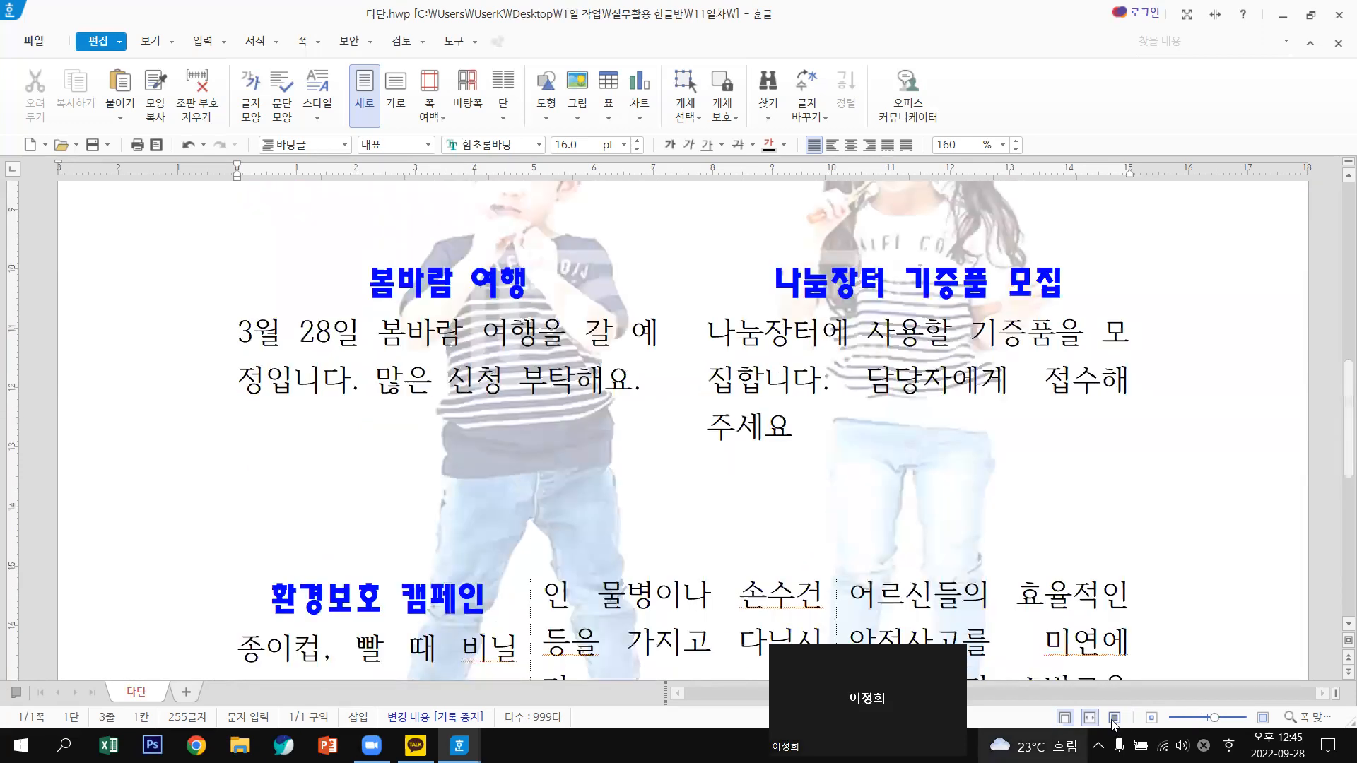
Show the whole page and add four blank lines below the columns.
{"action": "left_click", "coordinate": [1115, 718]}
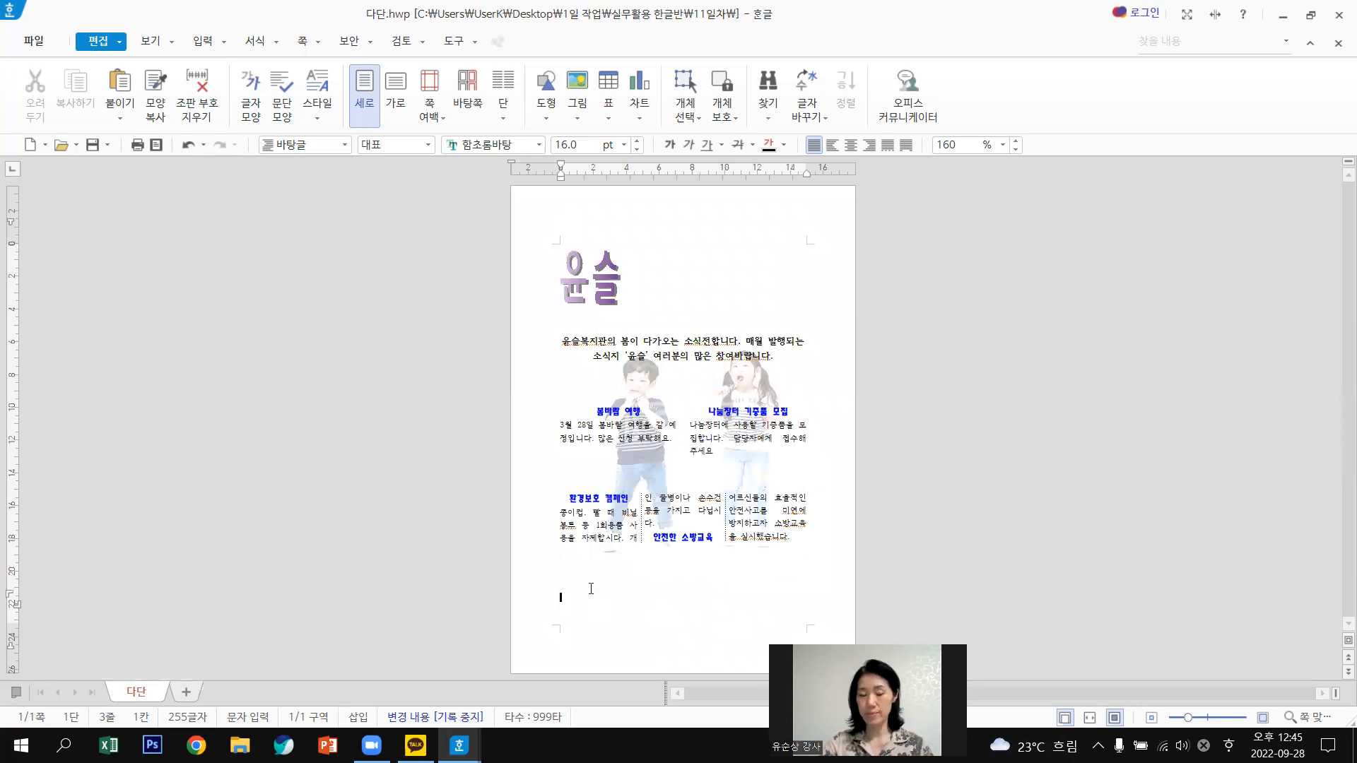
{"action": "left_click", "coordinate": [574, 584]}
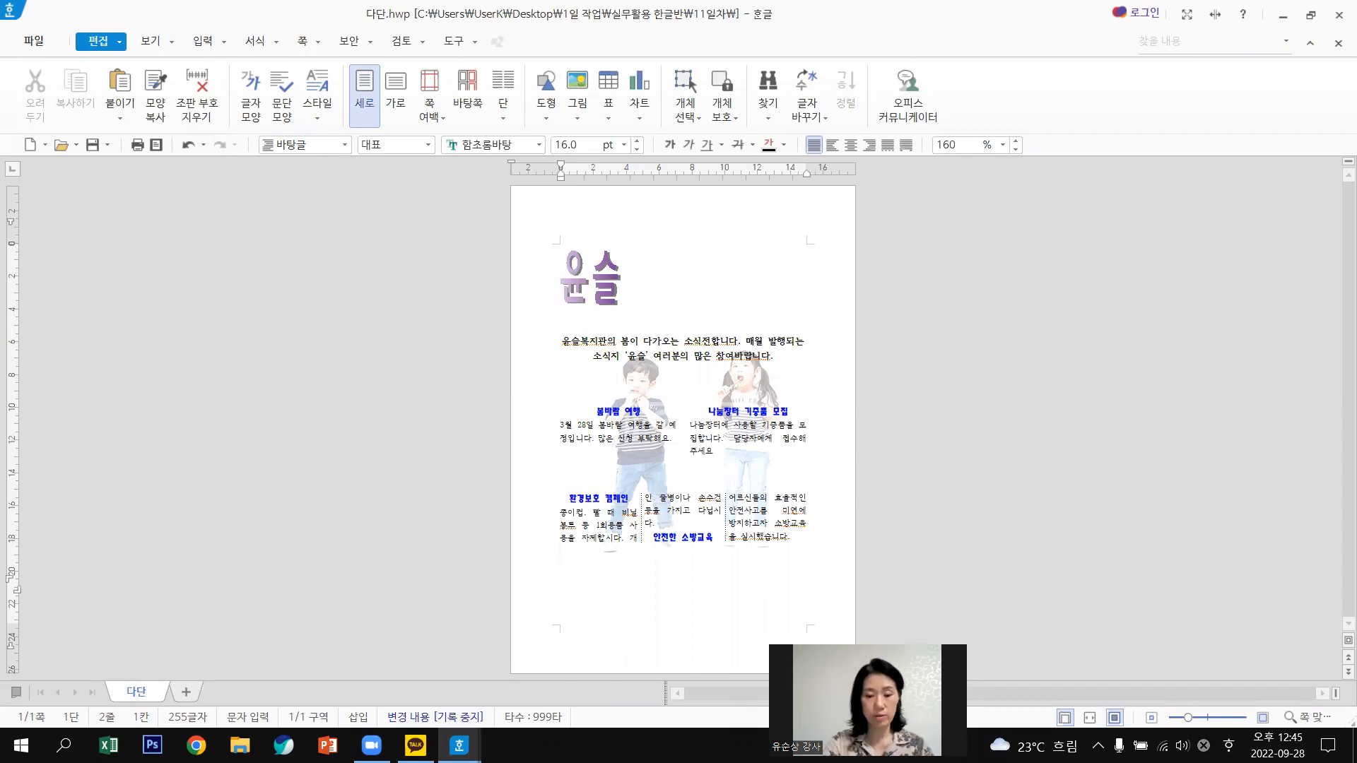
{"action": "key", "text": "Return"}
{"action": "key", "text": "Return"}
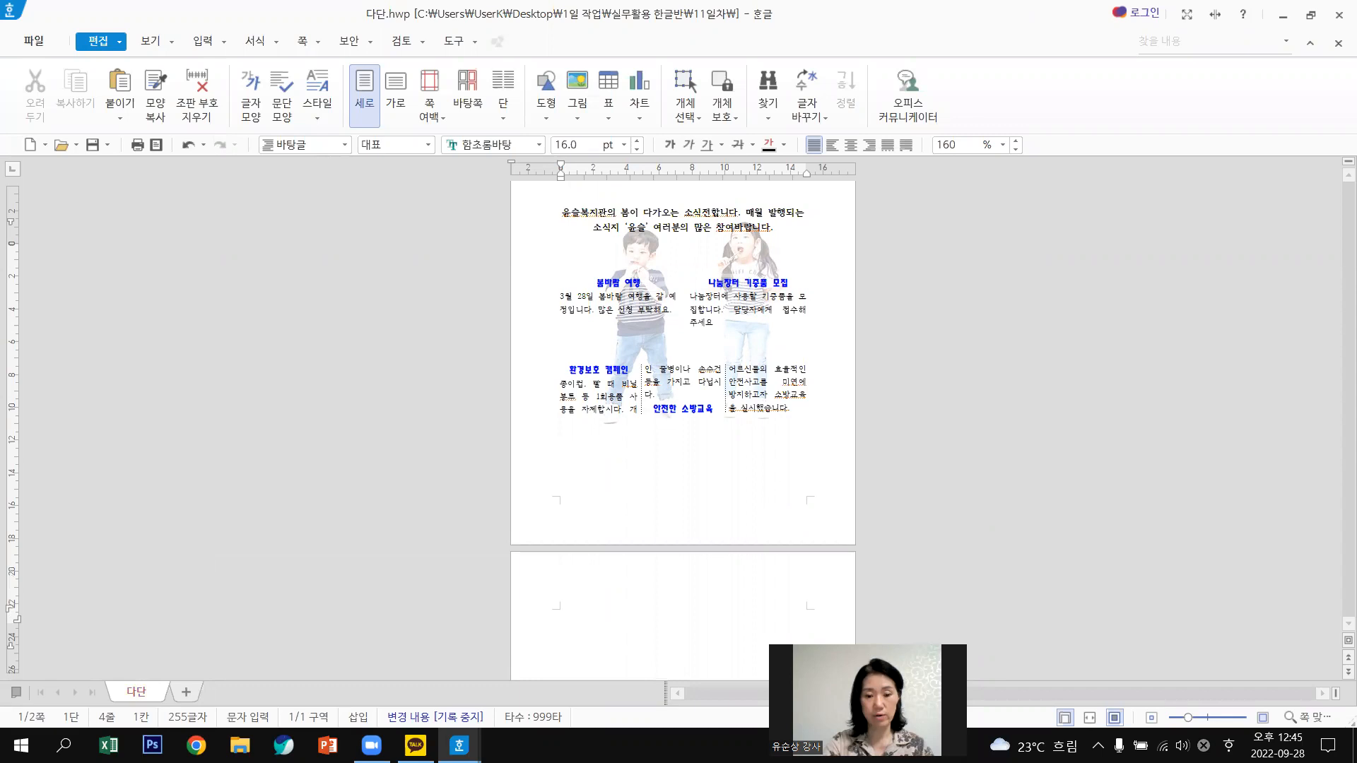
{"action": "key", "text": "Return"}
{"action": "key", "text": "Return"}
{"action": "key", "text": "Return"}
{"action": "key", "text": "Return"}
{"action": "key", "text": "Return"}
{"action": "key", "text": "Return"}
{"action": "key", "text": "Return"}
{"action": "key", "text": "Return"}
{"action": "key", "text": "Return"}
{"action": "key", "text": "Return"}
{"action": "key", "text": "Return"}
{"action": "key", "text": "Return"}
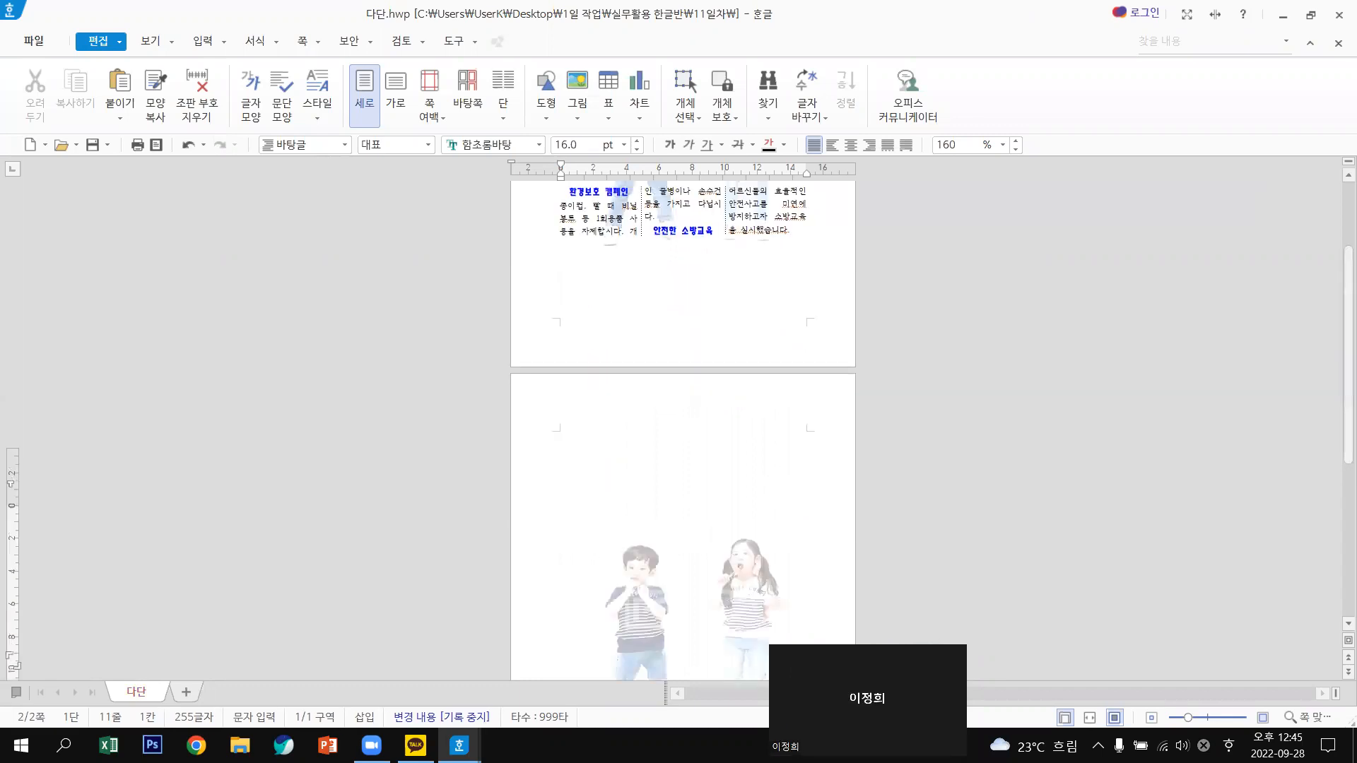
{"action": "key", "text": "Return"}
{"action": "key", "text": "Return"}
{"action": "key", "text": "Return"}
{"action": "key", "text": "Return"}
{"action": "key", "text": "Return"}
{"action": "key", "text": "Return"}
{"action": "key", "text": "Return"}
{"action": "key", "text": "Return"}
{"action": "key", "text": "Return"}
{"action": "key", "text": "Return"}
{"action": "key", "text": "Return"}
{"action": "key", "text": "Return"}
{"action": "key", "text": "Return"}
{"action": "key", "text": "Return"}
{"action": "key", "text": "Return"}
{"action": "key", "text": "Return"}
{"action": "key", "text": "Return"}
{"action": "key", "text": "Return"}
{"action": "key", "text": "Return"}
{"action": "key", "text": "Return"}
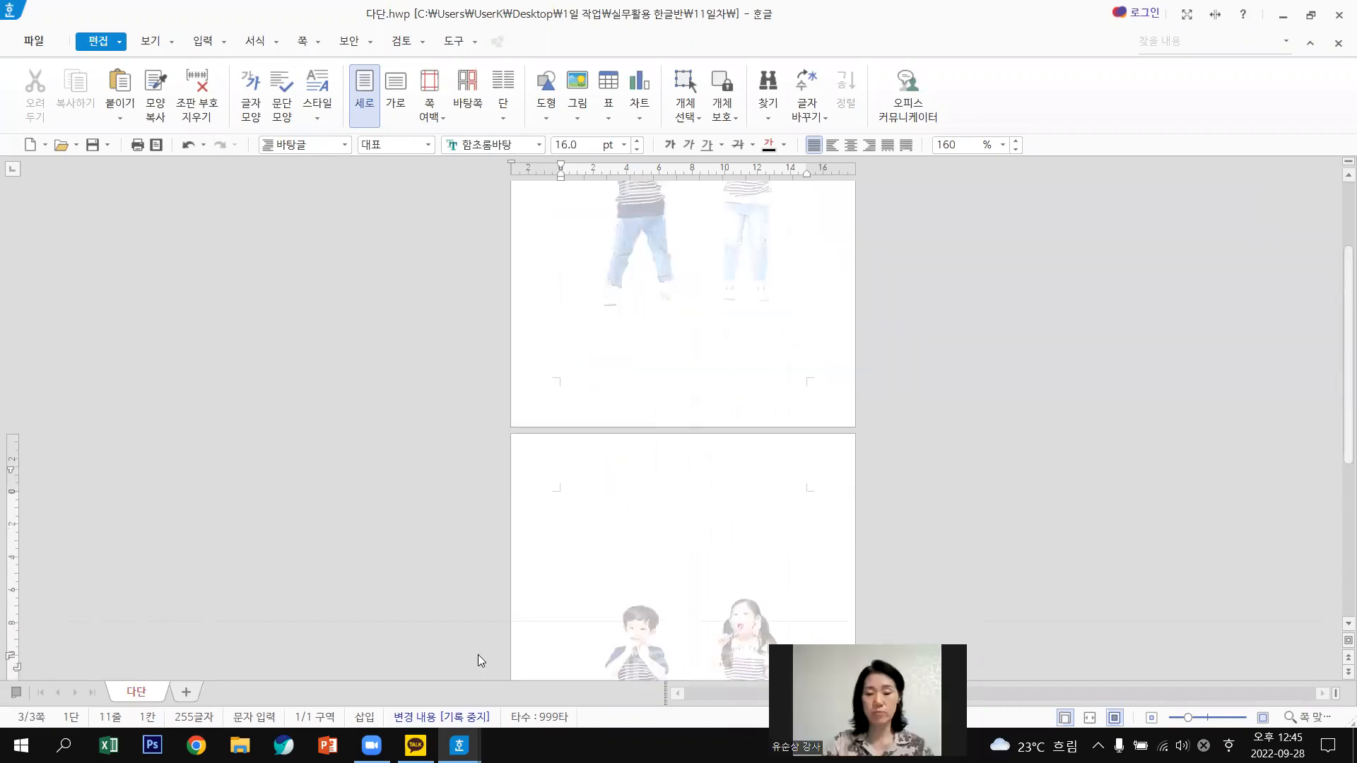
{"action": "key", "text": "Return"}
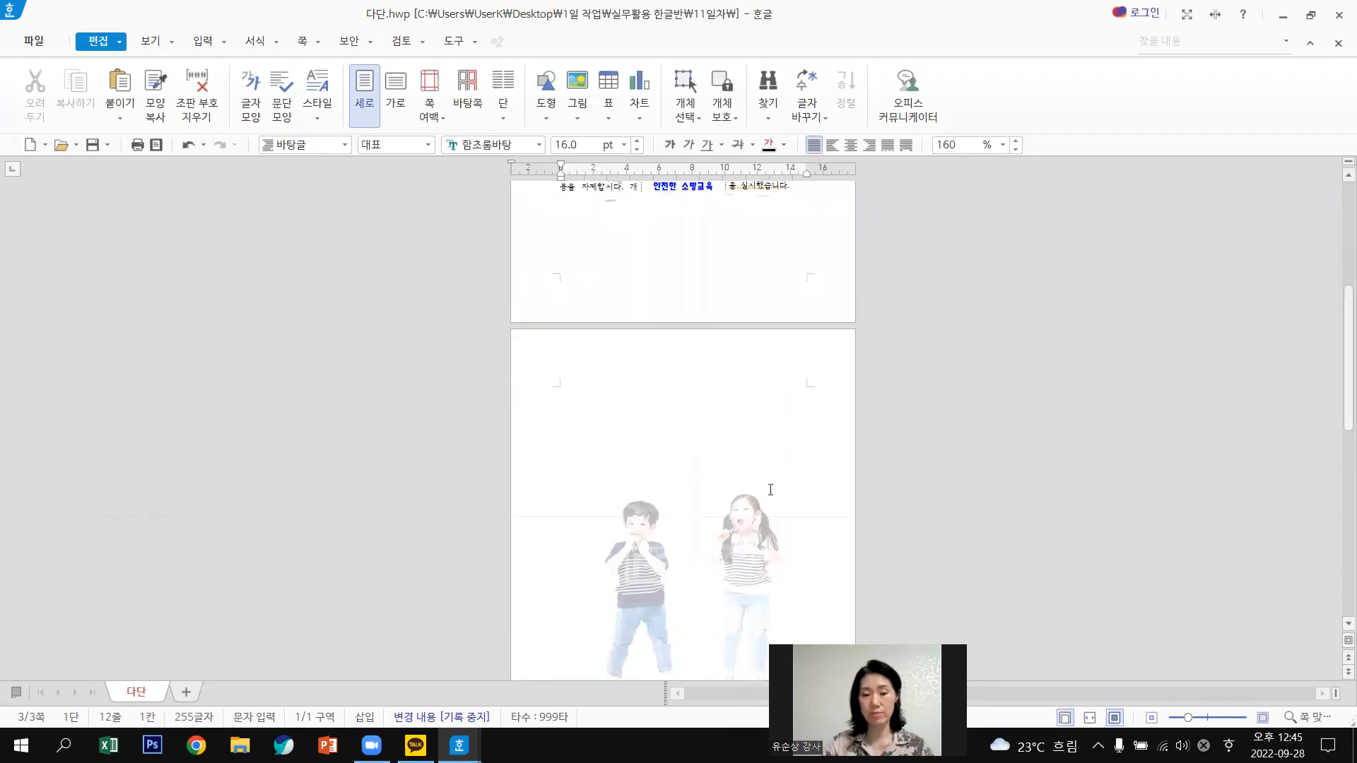
Return to the first page and delete an extra blank page.
{"action": "scroll", "coordinate": [770, 489], "scroll_direction": "up", "scroll_amount": 1}
{"action": "scroll", "coordinate": [592, 363], "scroll_direction": "up", "scroll_amount": 1}
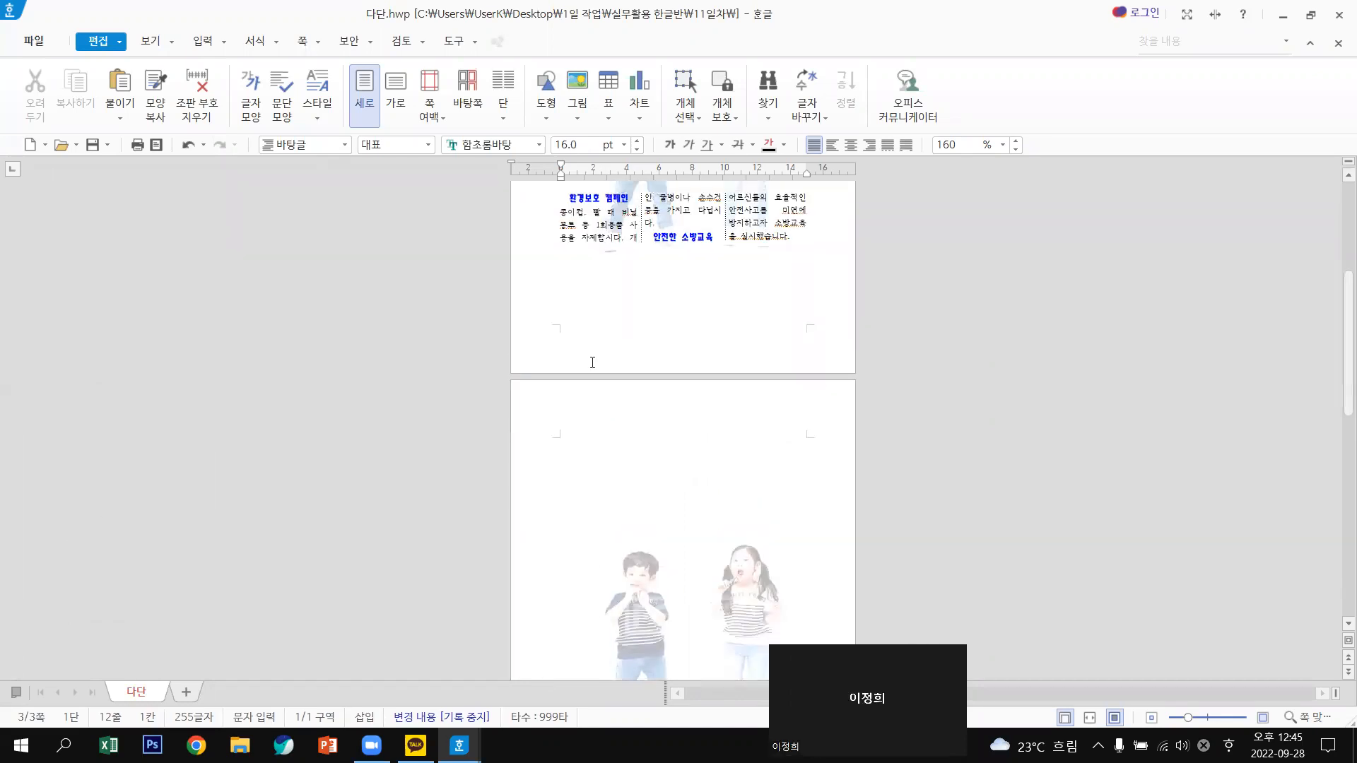
{"action": "scroll", "coordinate": [592, 363], "scroll_direction": "up", "scroll_amount": 2}
{"action": "left_click", "coordinate": [593, 361]}
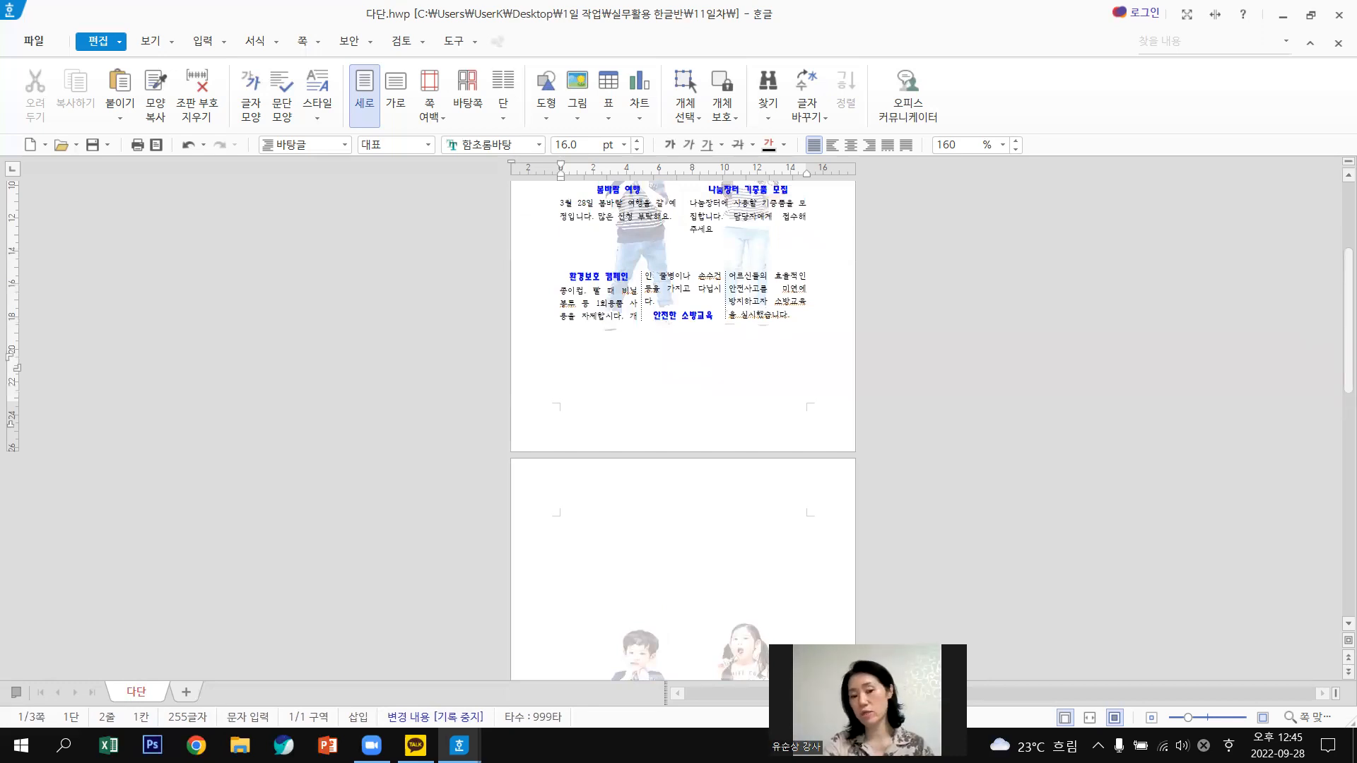
{"action": "key", "text": "Delete"}
{"action": "key", "text": "Delete"}
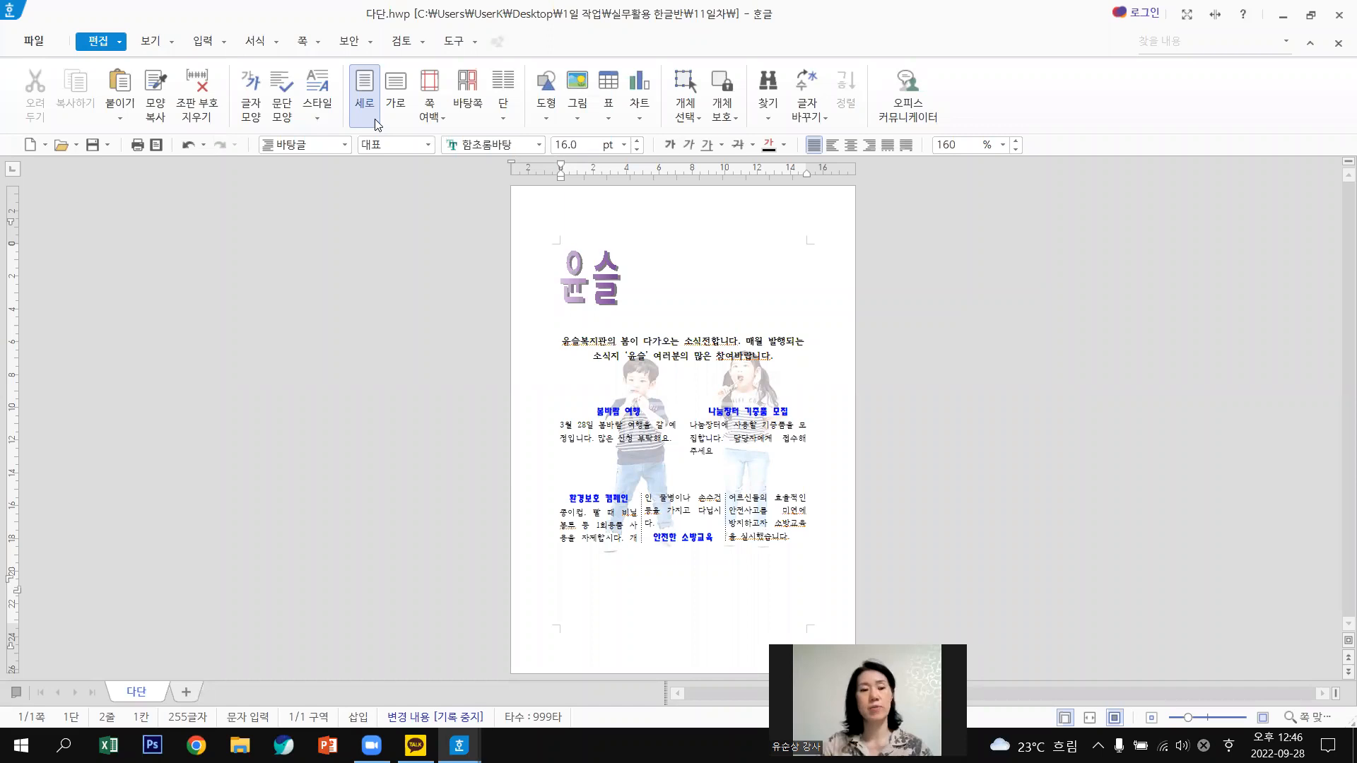
Open the section 1 master page via 쪽 > 바탕쪽.
{"action": "left_click", "coordinate": [316, 42]}
{"action": "left_click", "coordinate": [318, 43]}
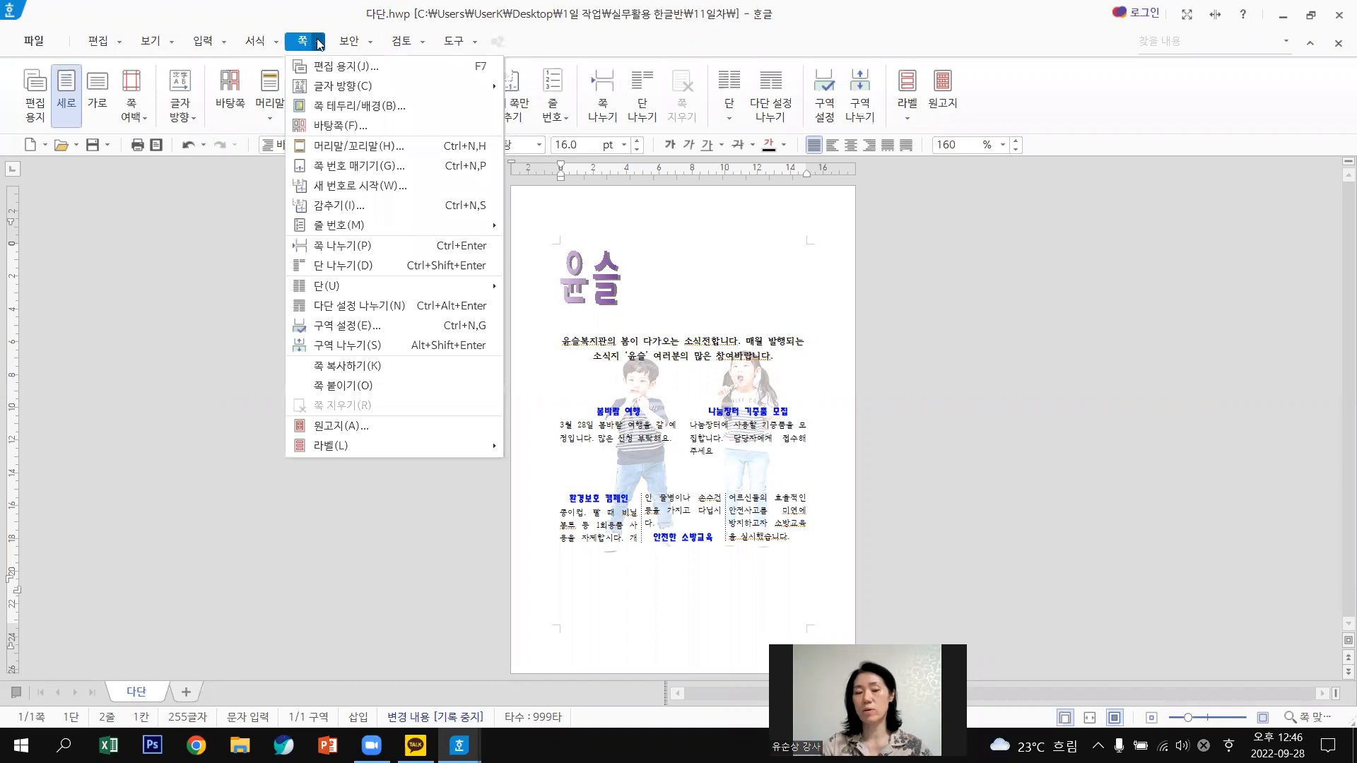
{"action": "left_click", "coordinate": [345, 125]}
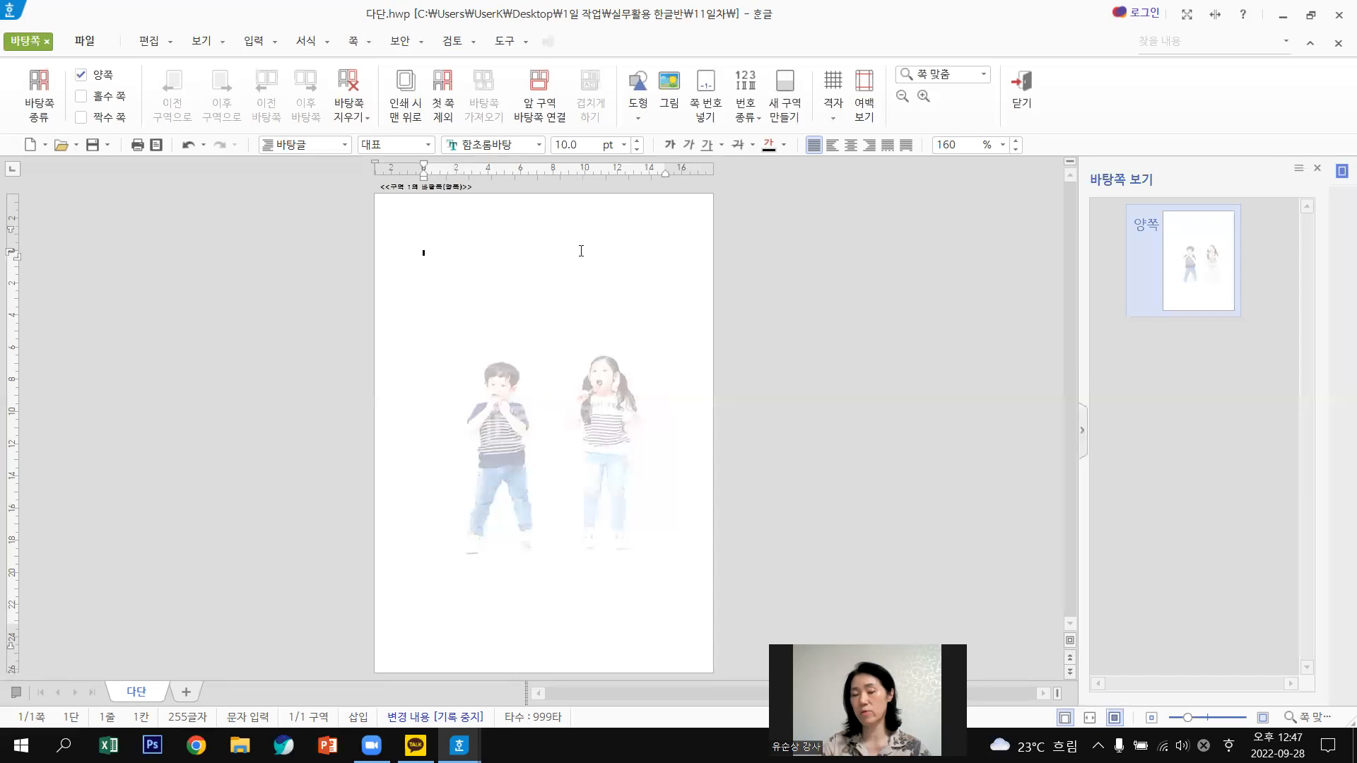
Browse the shapes palette twice, then switch to the 편집 tools.
{"action": "left_click", "coordinate": [634, 82]}
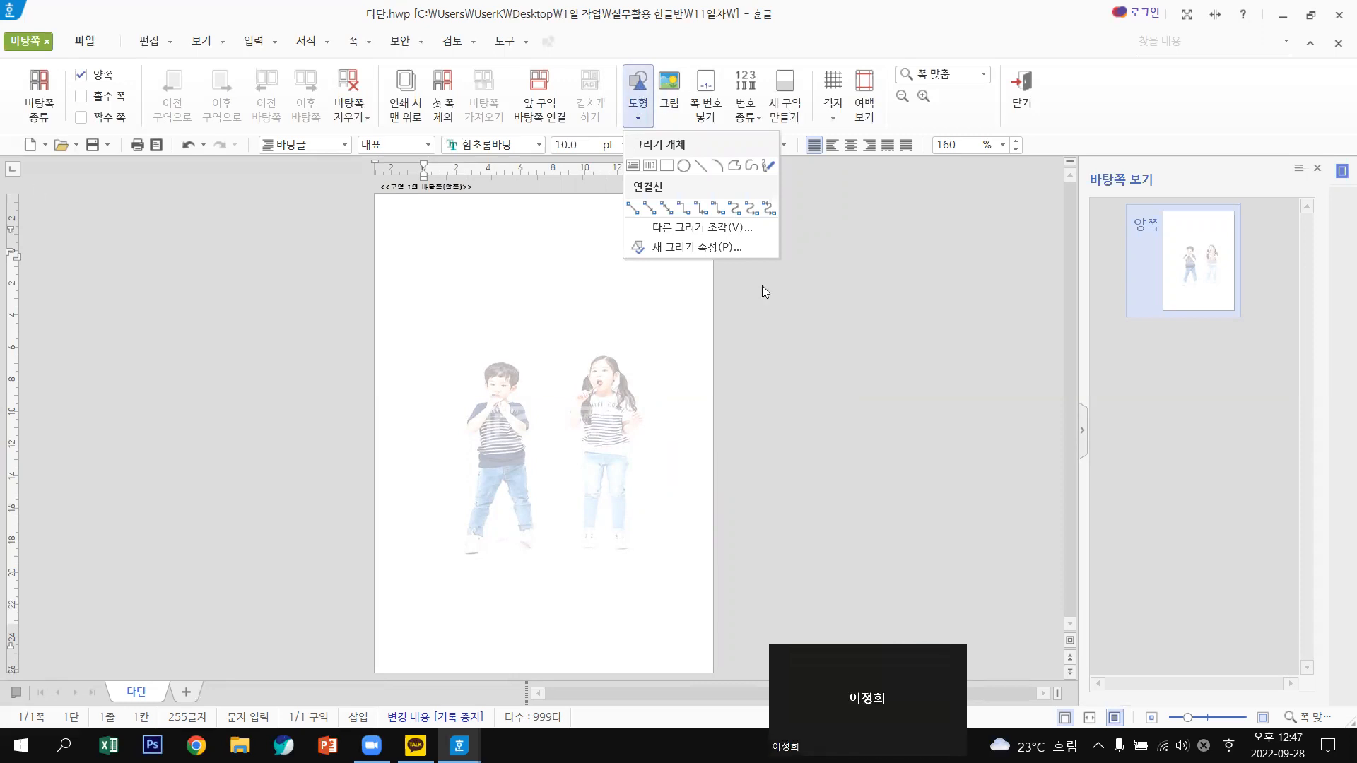
{"action": "left_click", "coordinate": [109, 66]}
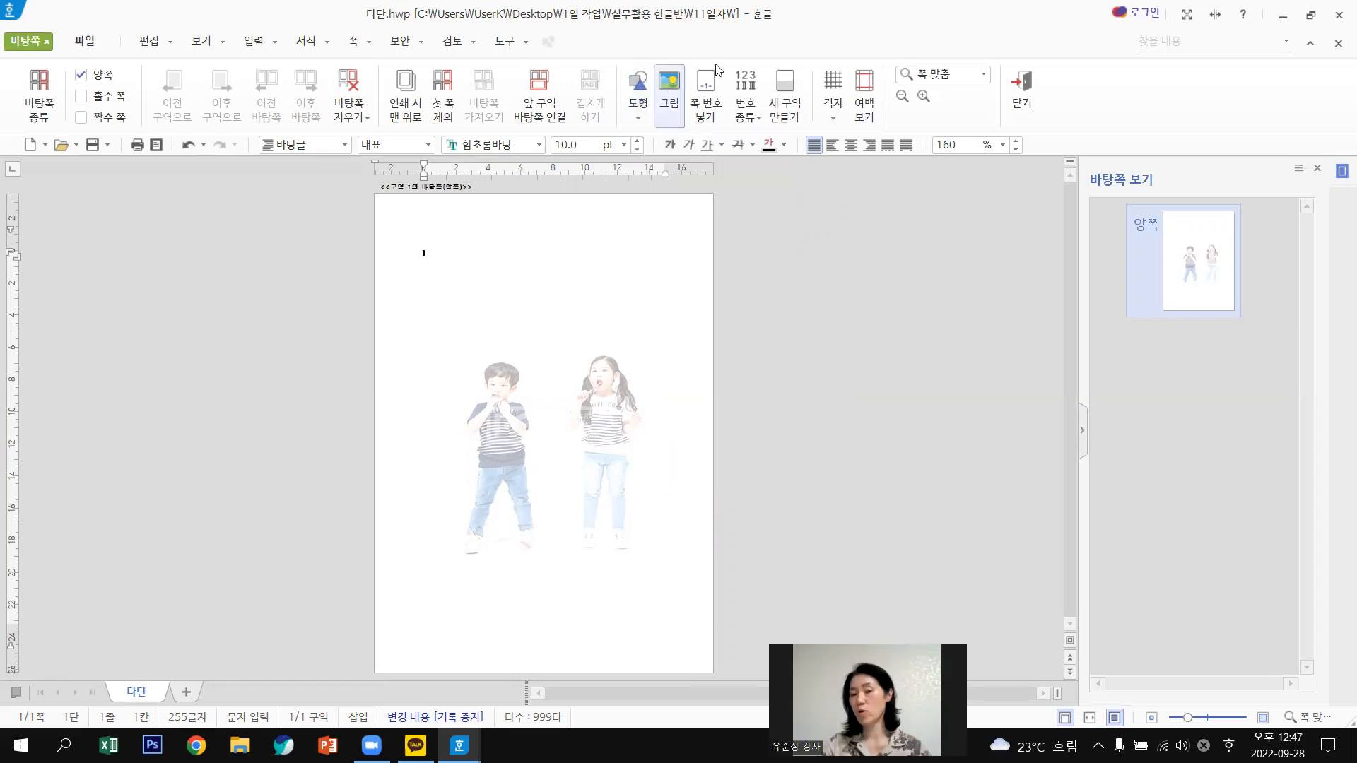
{"action": "left_click", "coordinate": [638, 118]}
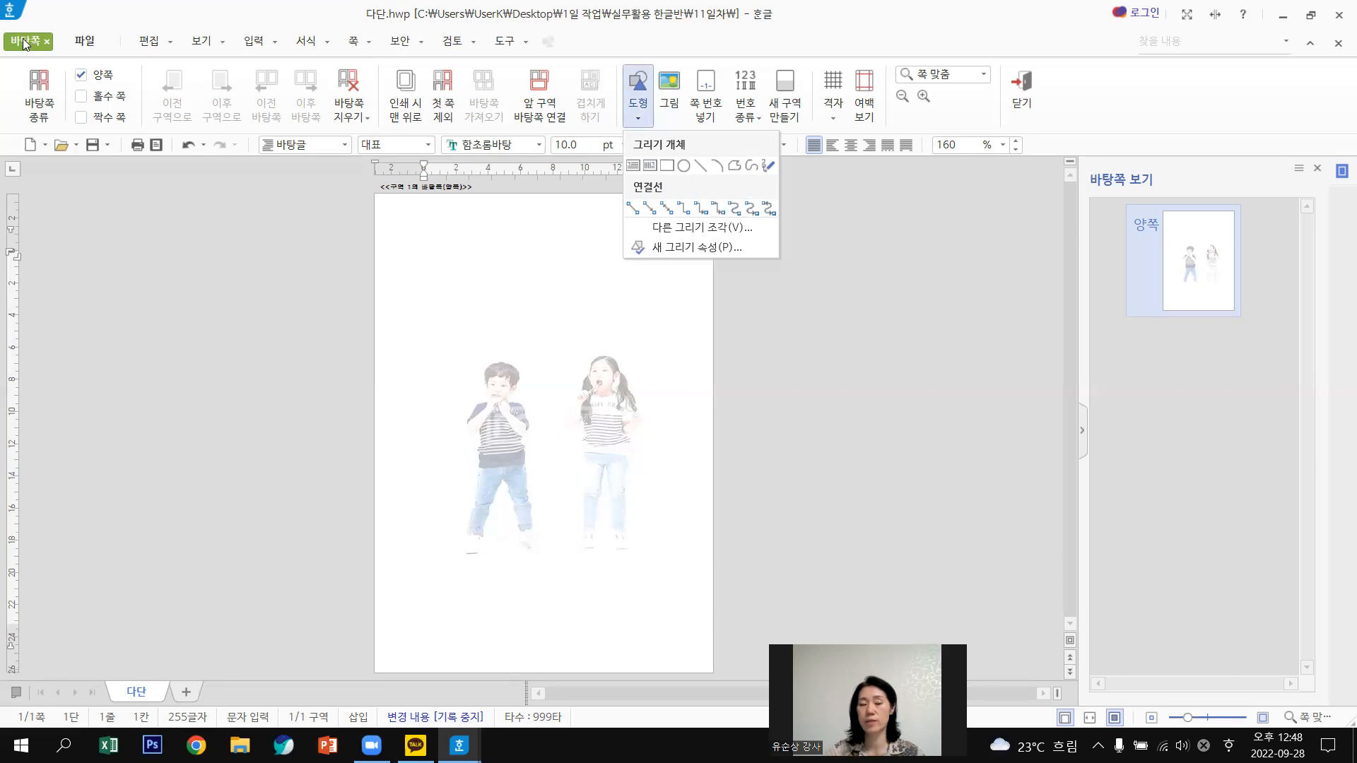
{"action": "left_click", "coordinate": [81, 37]}
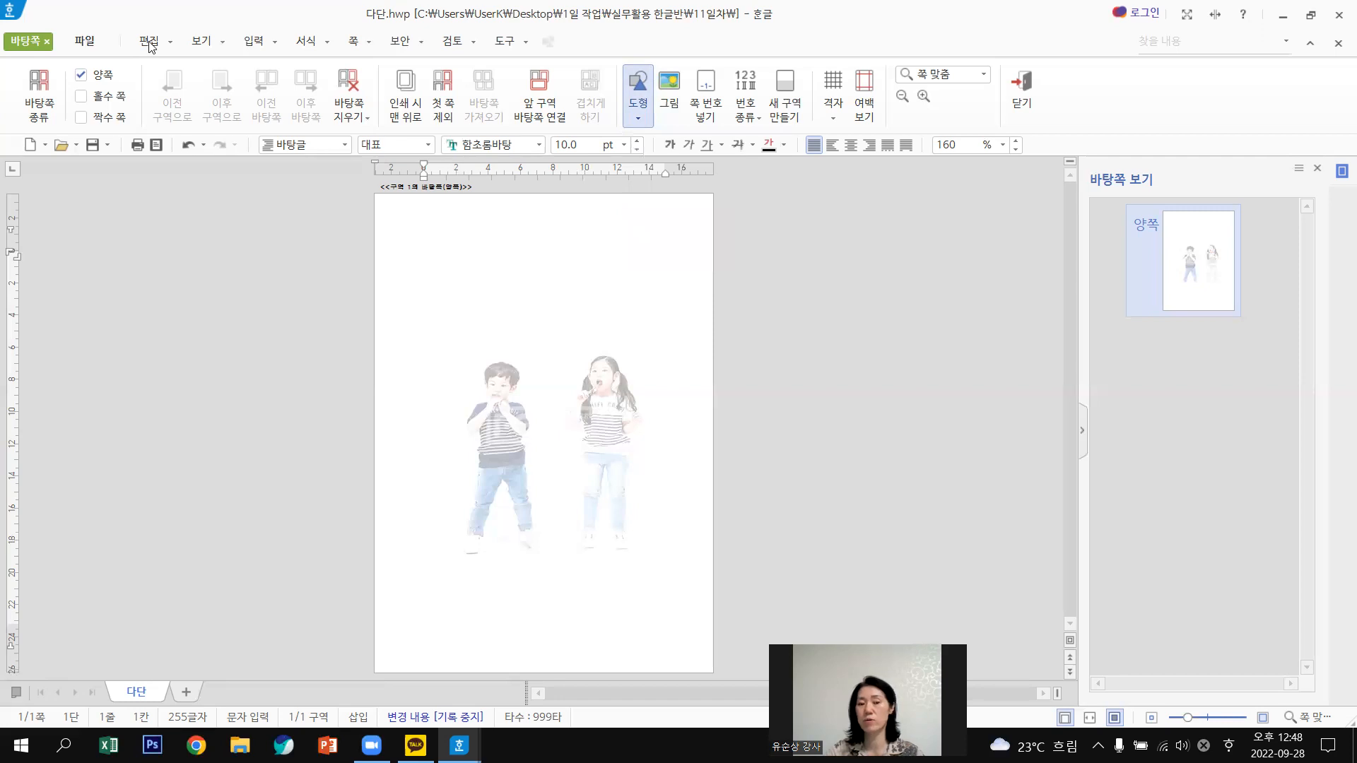
{"action": "left_click", "coordinate": [150, 42]}
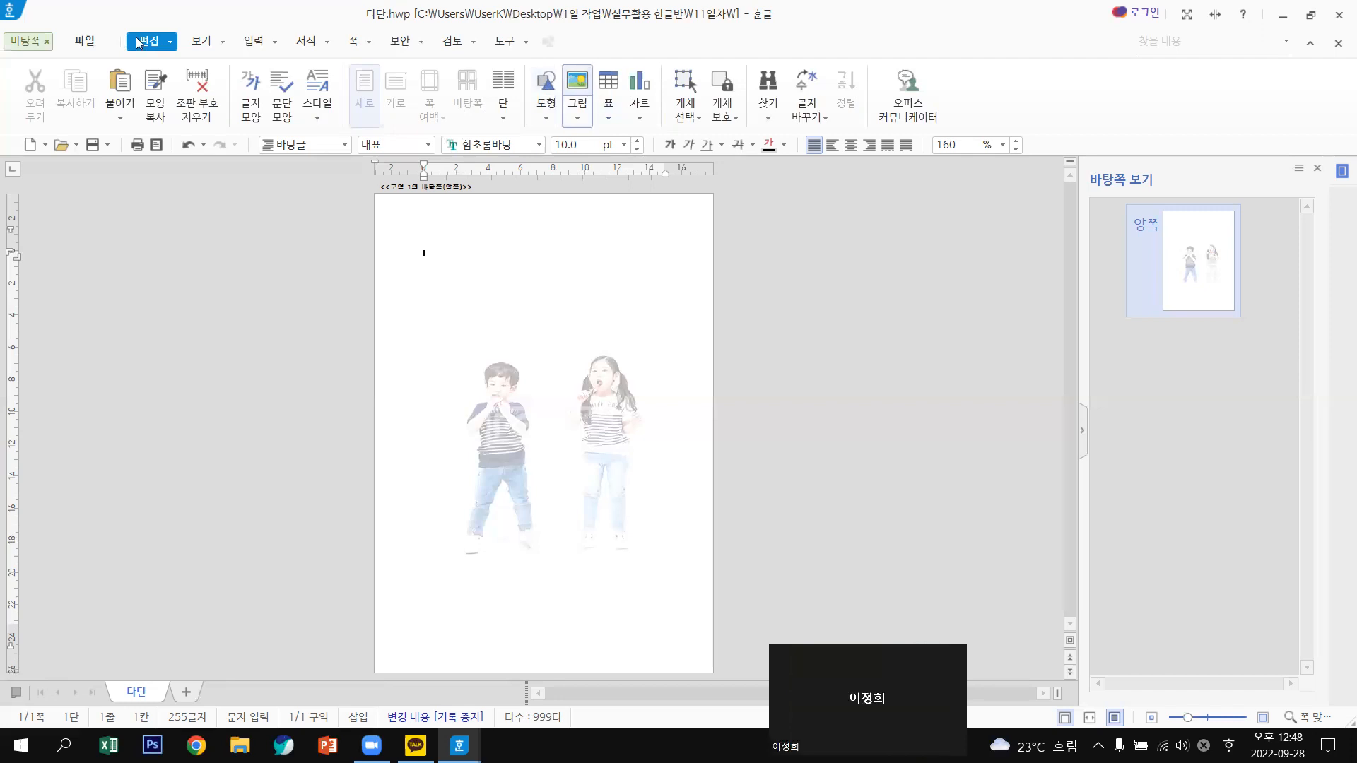
Draw a thin 64.82 × 4.38 mm rectangle bar near the master page's top-left.
{"action": "left_click", "coordinate": [549, 124]}
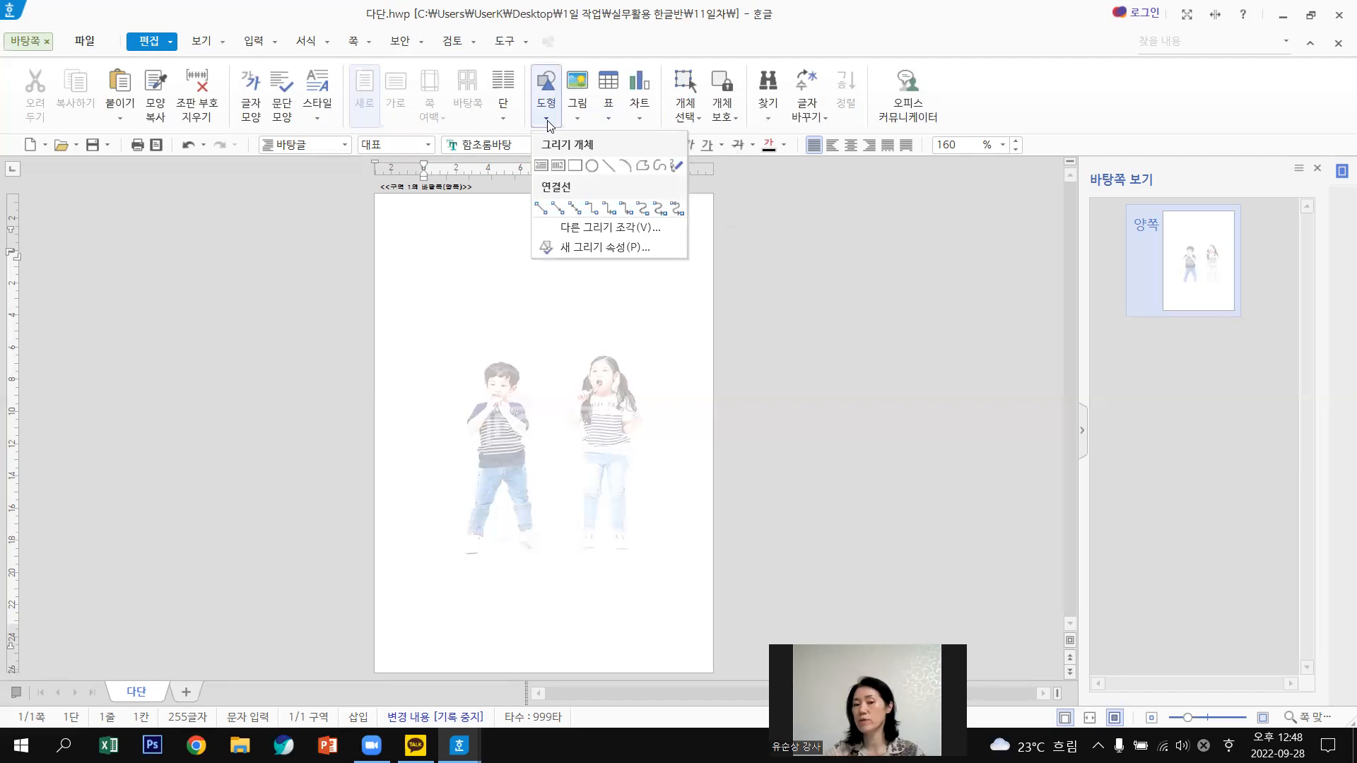
{"action": "left_click", "coordinate": [576, 171]}
{"action": "left_click_drag", "start_coordinate": [416, 237], "coordinate": [524, 242]}
{"action": "key", "text": "shift"}
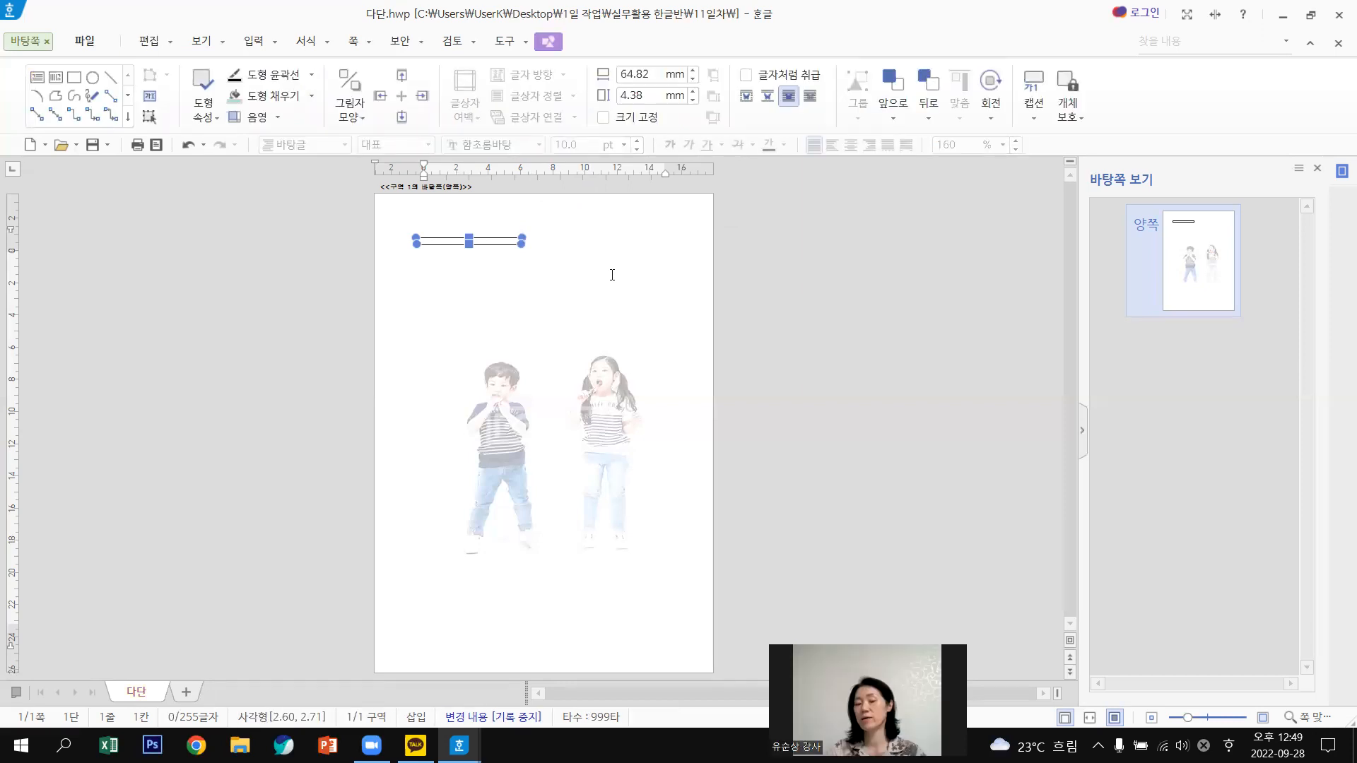
{"action": "double_click", "coordinate": [501, 242]}
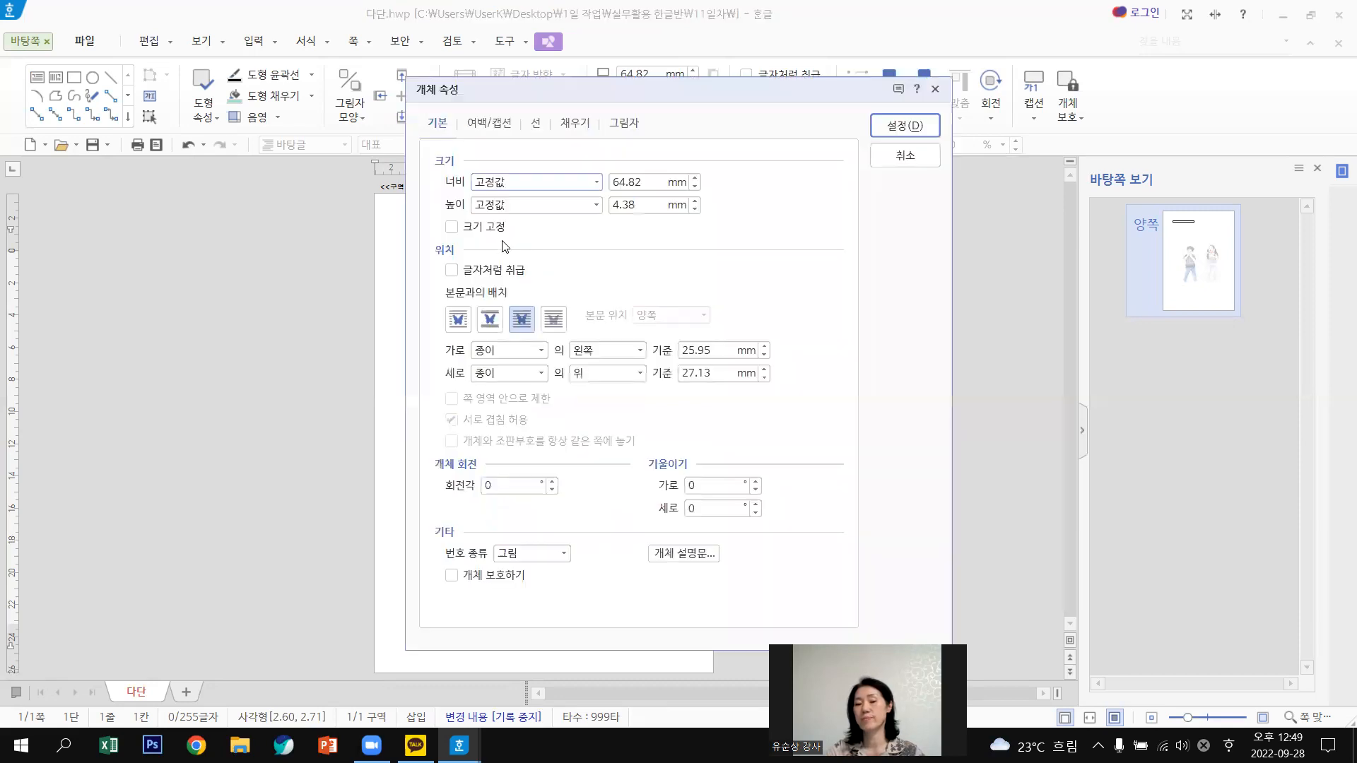
Give the thin bar a yellow 면 색 fill and outline type 없음, then apply the settings.
{"action": "left_click", "coordinate": [581, 130]}
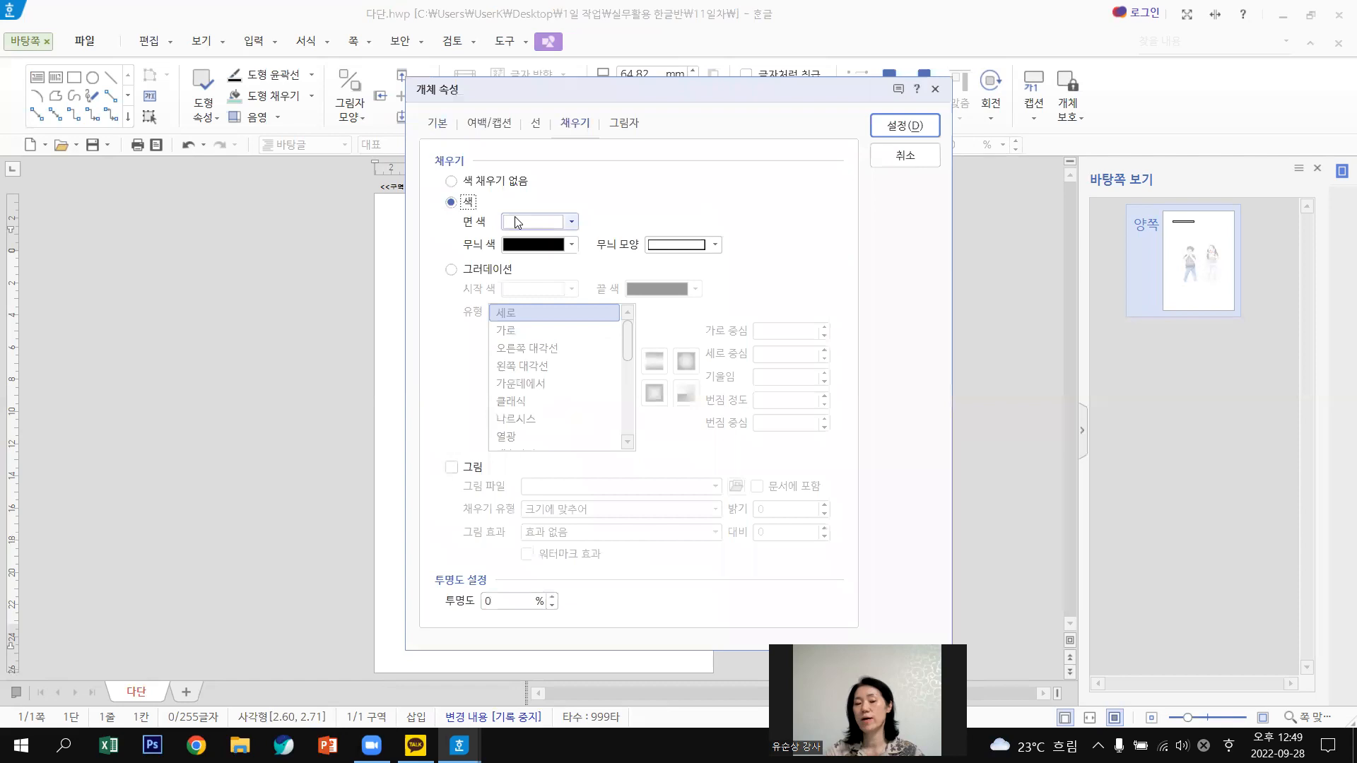
{"action": "left_click", "coordinate": [514, 220]}
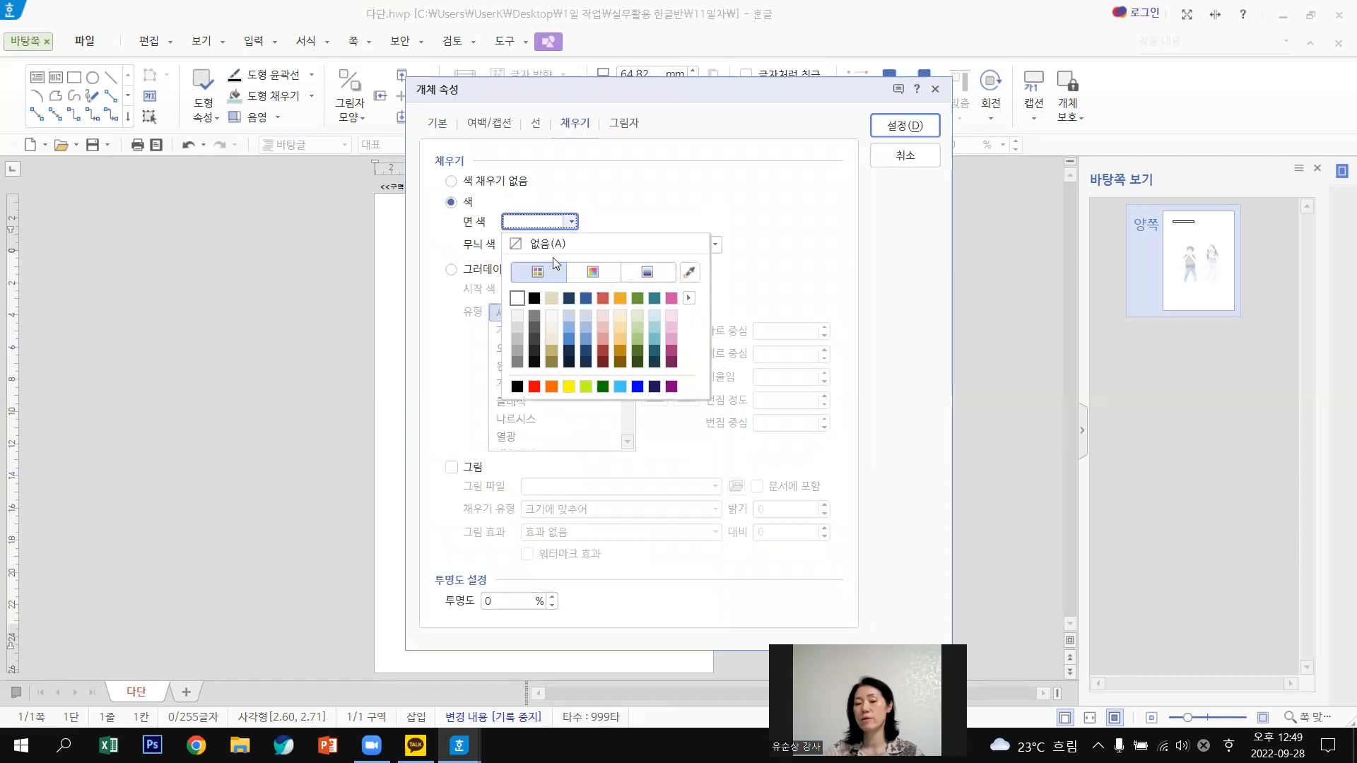
{"action": "left_click", "coordinate": [569, 387]}
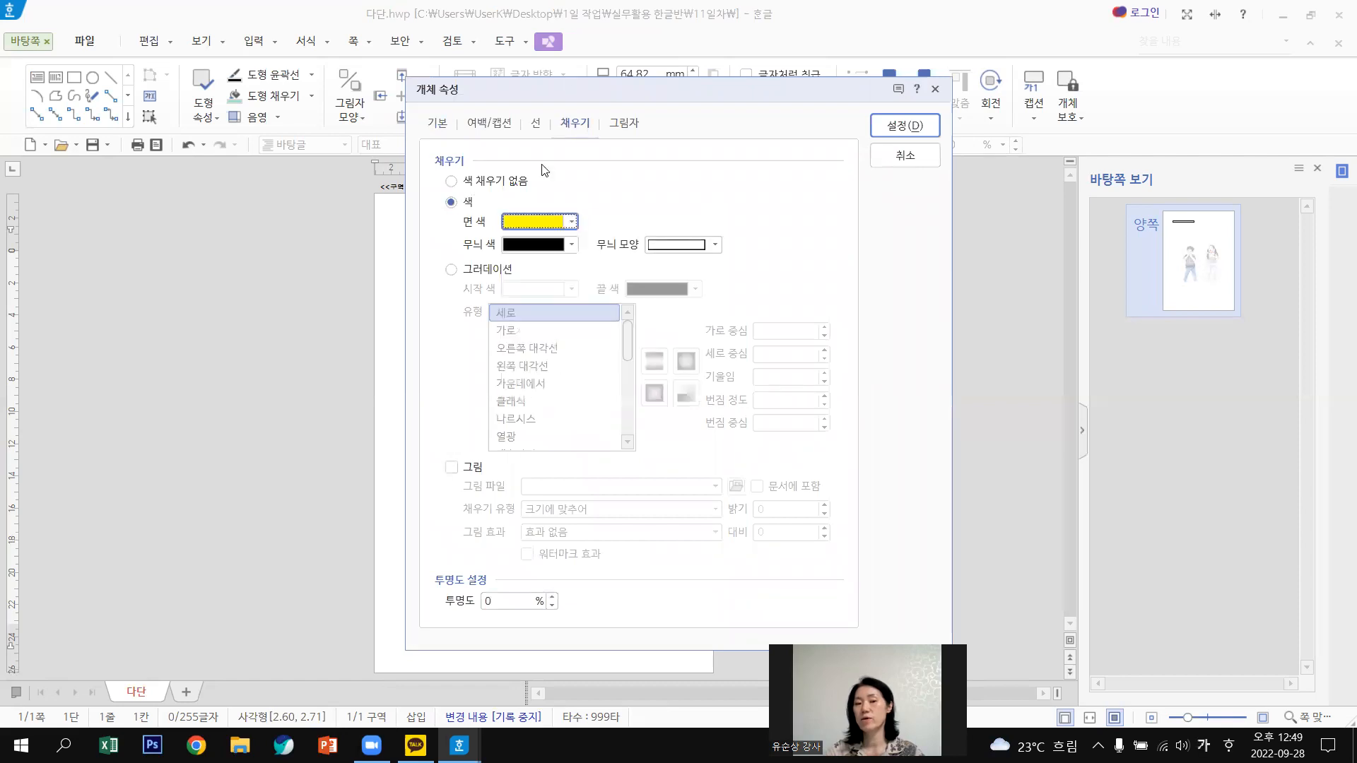
{"action": "left_click", "coordinate": [537, 126]}
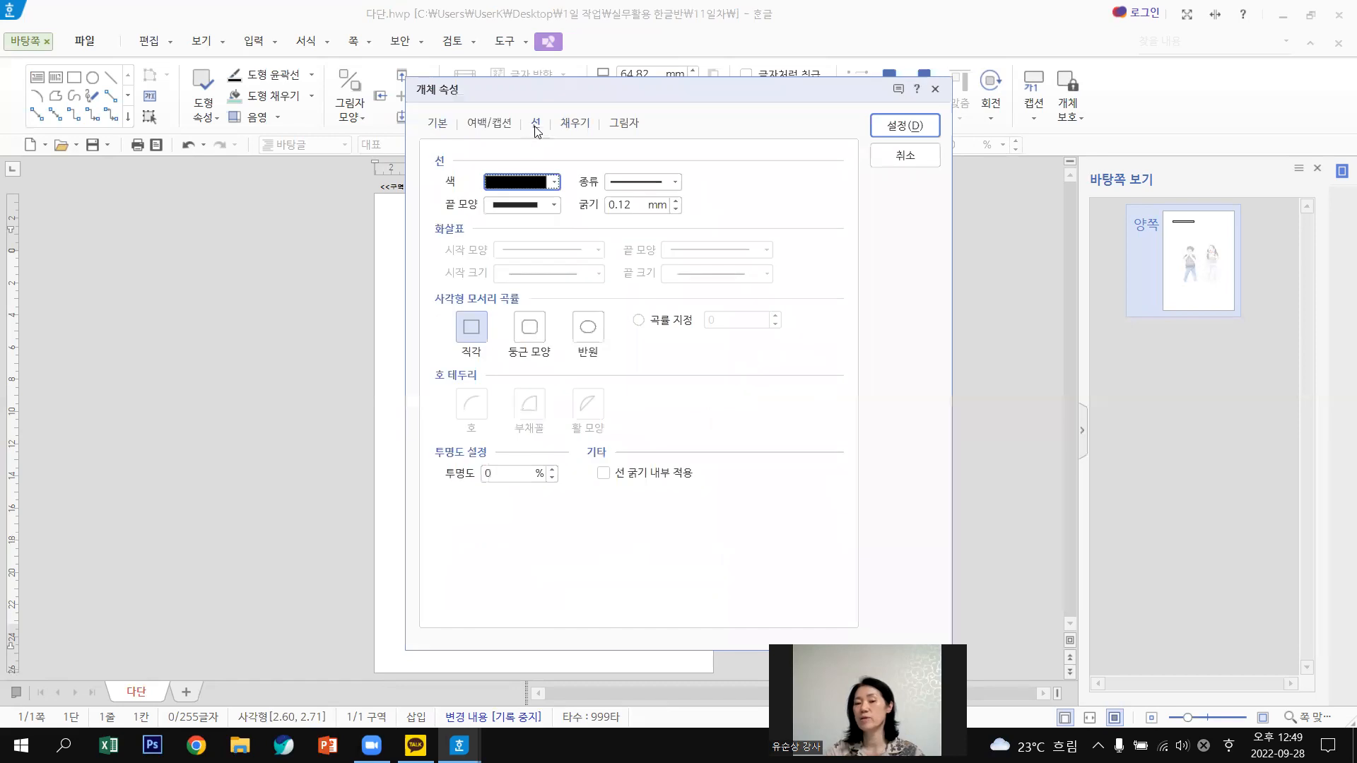
{"action": "left_click", "coordinate": [643, 184]}
{"action": "left_click", "coordinate": [643, 198]}
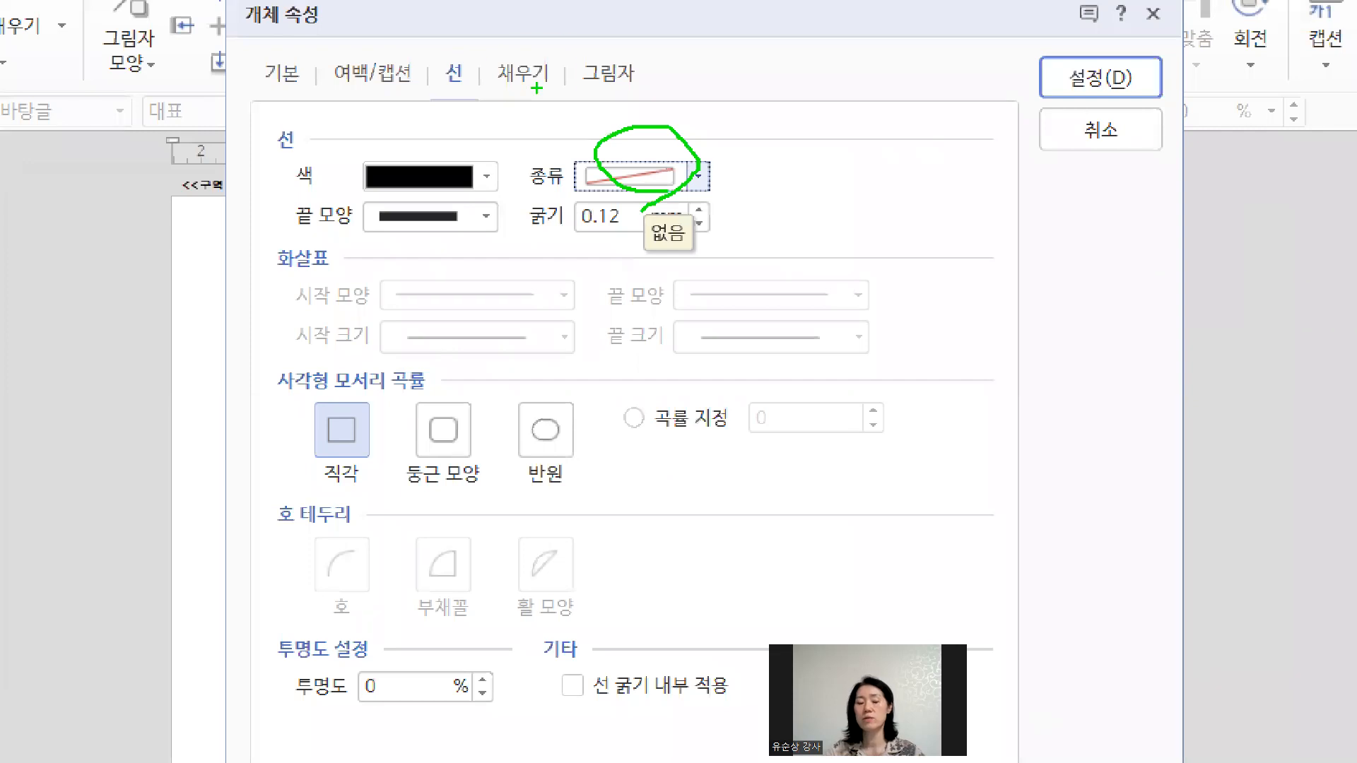
{"action": "left_click_drag", "start_coordinate": [558, 98], "coordinate": [555, 103]}
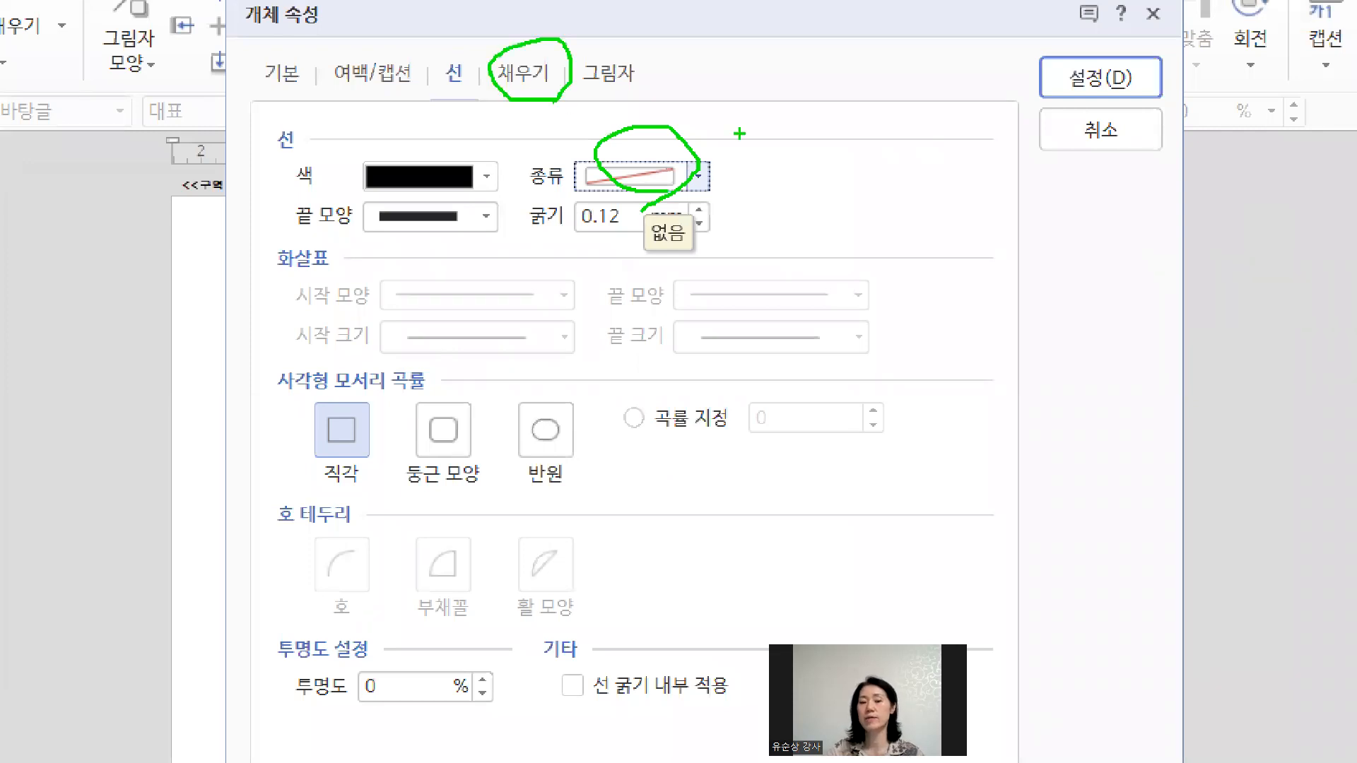
{"action": "left_click_drag", "start_coordinate": [495, 33], "coordinate": [474, 112]}
{"action": "left_click_drag", "start_coordinate": [304, 128], "coordinate": [318, 157]}
{"action": "left_click_drag", "start_coordinate": [567, 154], "coordinate": [665, 154]}
{"action": "key", "text": "Escape"}
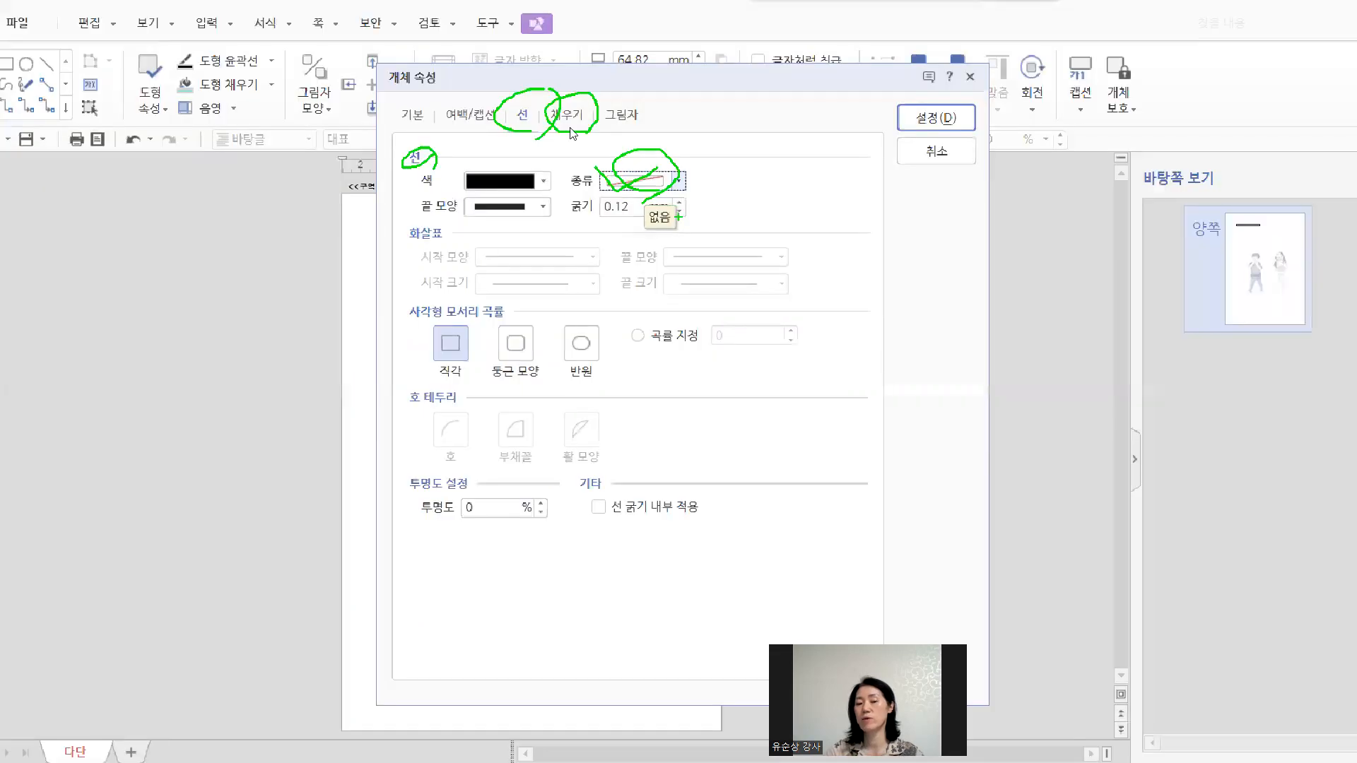
{"action": "key", "text": "ctrl+Tab"}
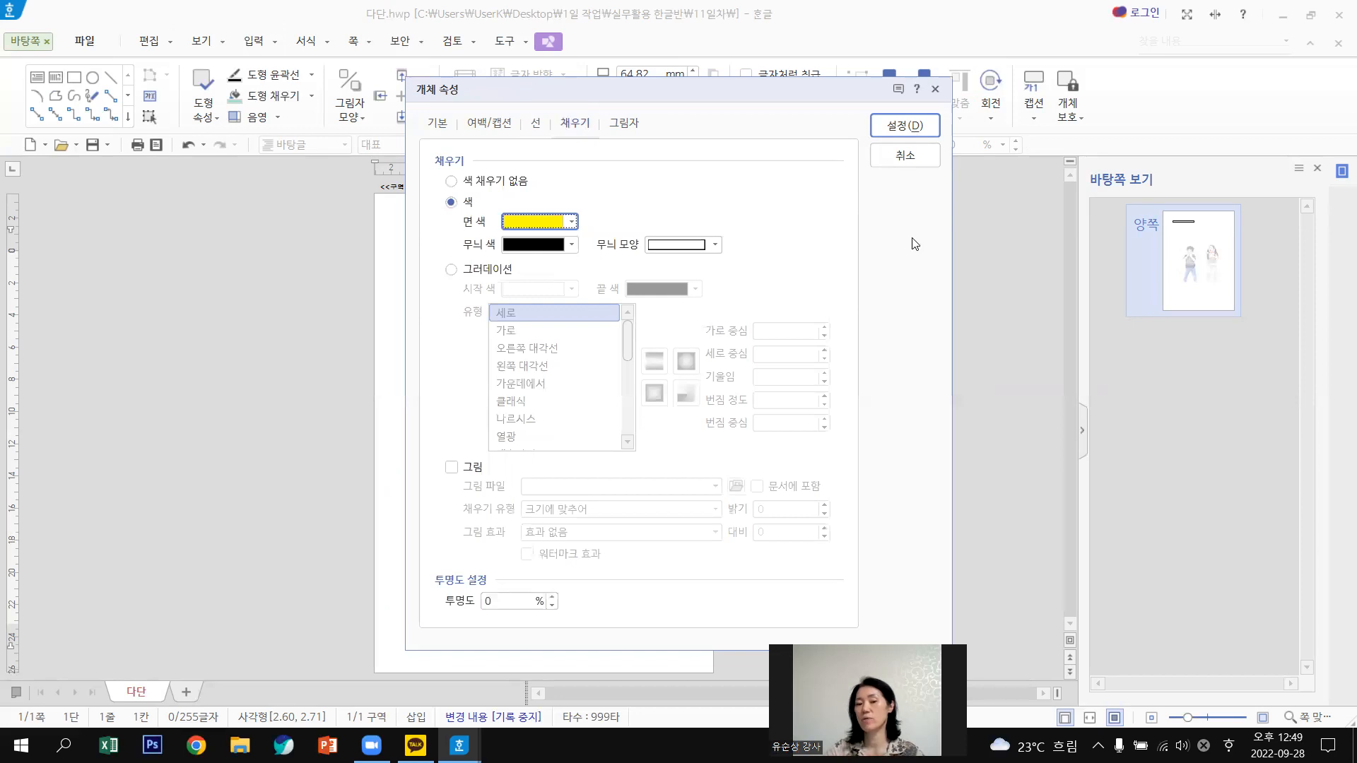
{"action": "key", "text": "Return"}
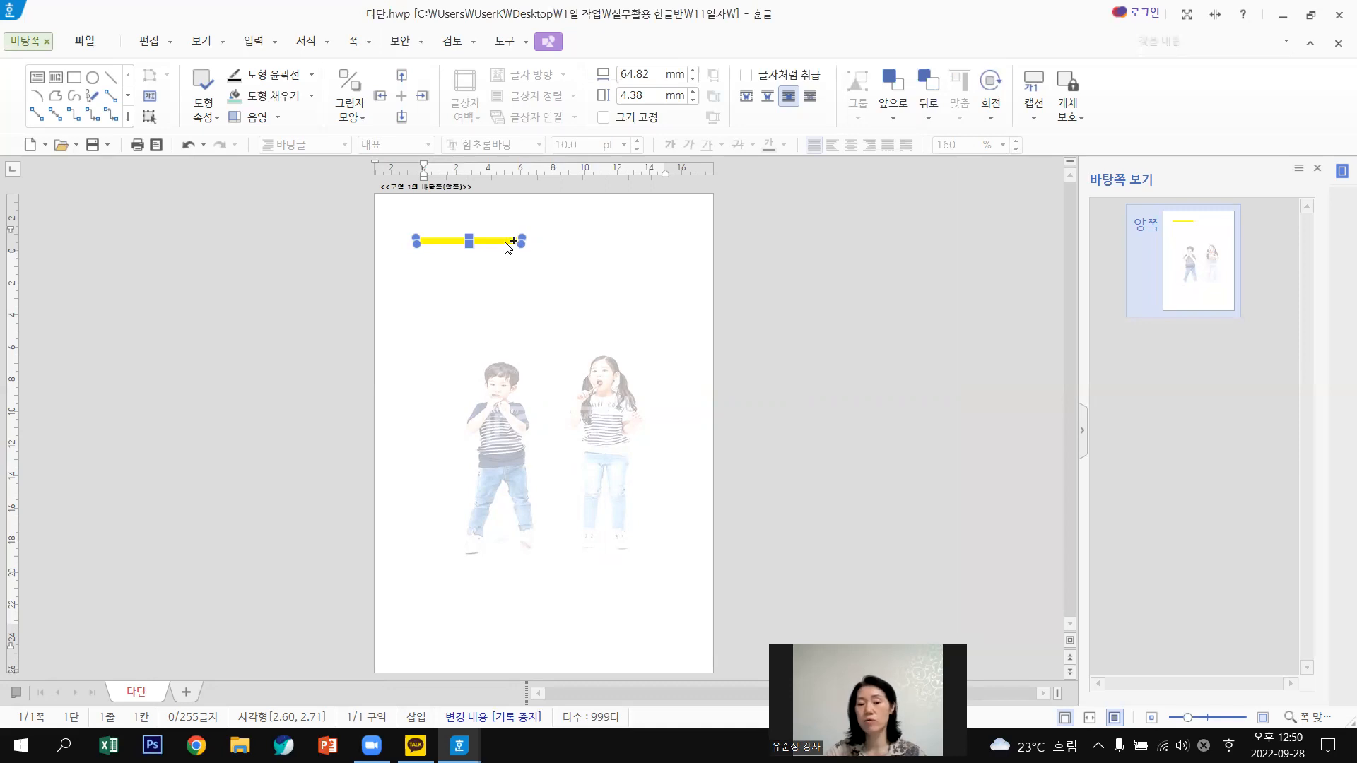
Lengthen the yellow bar to about 9.21 cm and make the copied segment red.
{"action": "left_click_drag", "start_coordinate": [506, 243], "coordinate": [617, 243]}
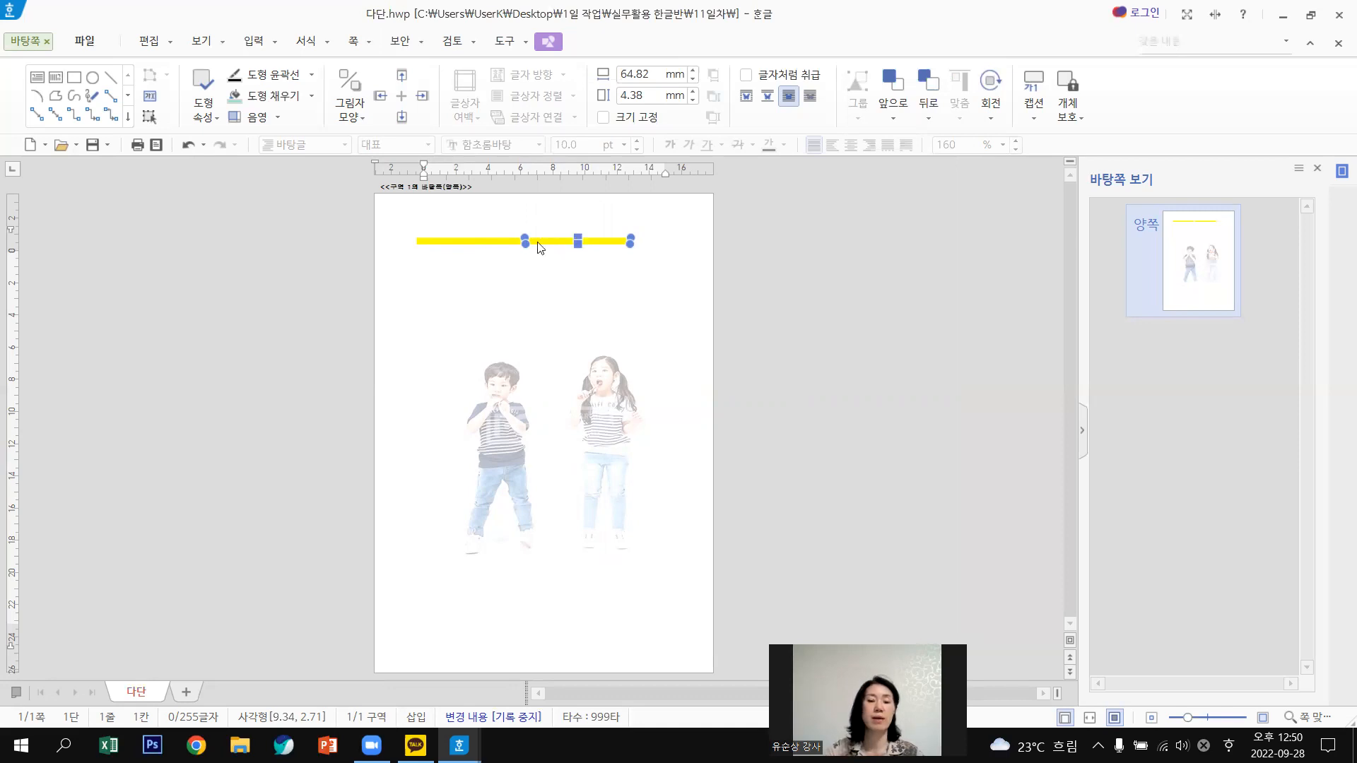
{"action": "double_click", "coordinate": [558, 243]}
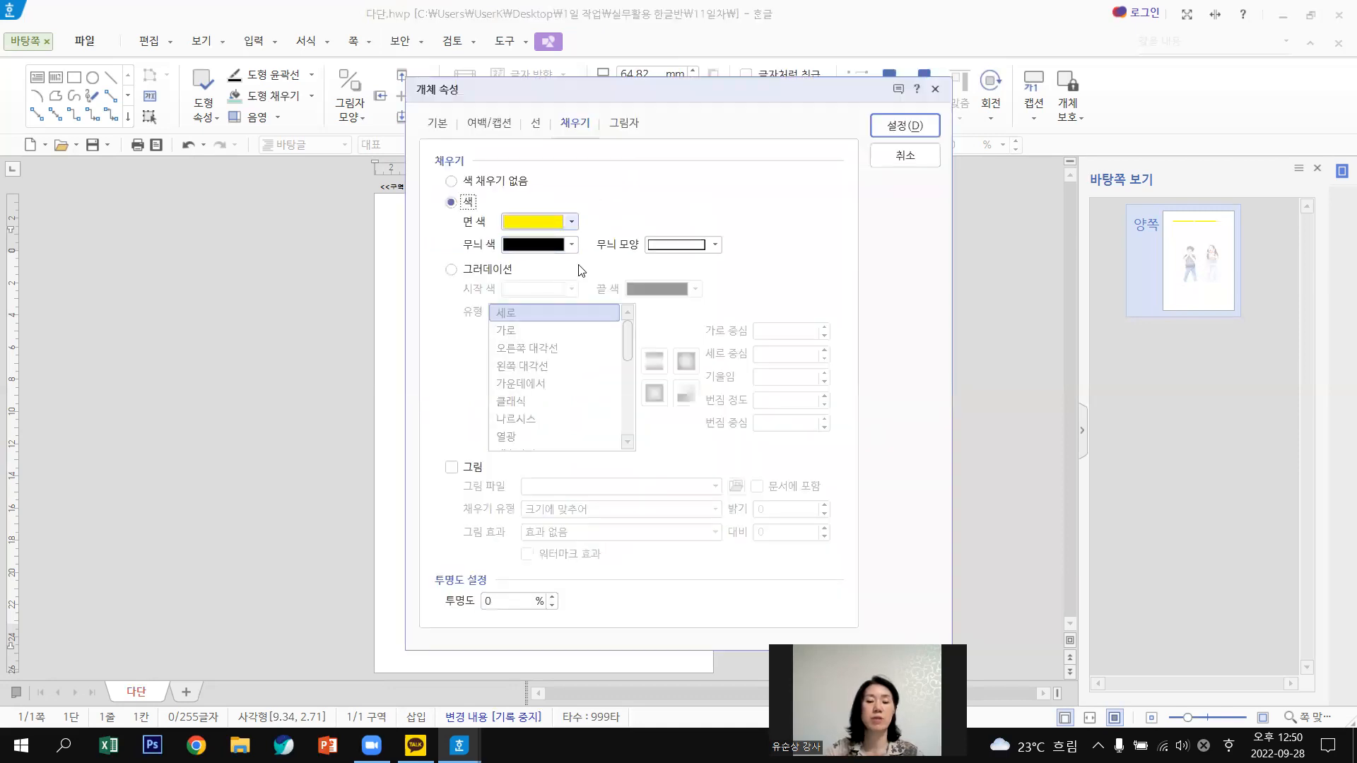
{"action": "left_click", "coordinate": [537, 221]}
{"action": "left_click", "coordinate": [536, 388]}
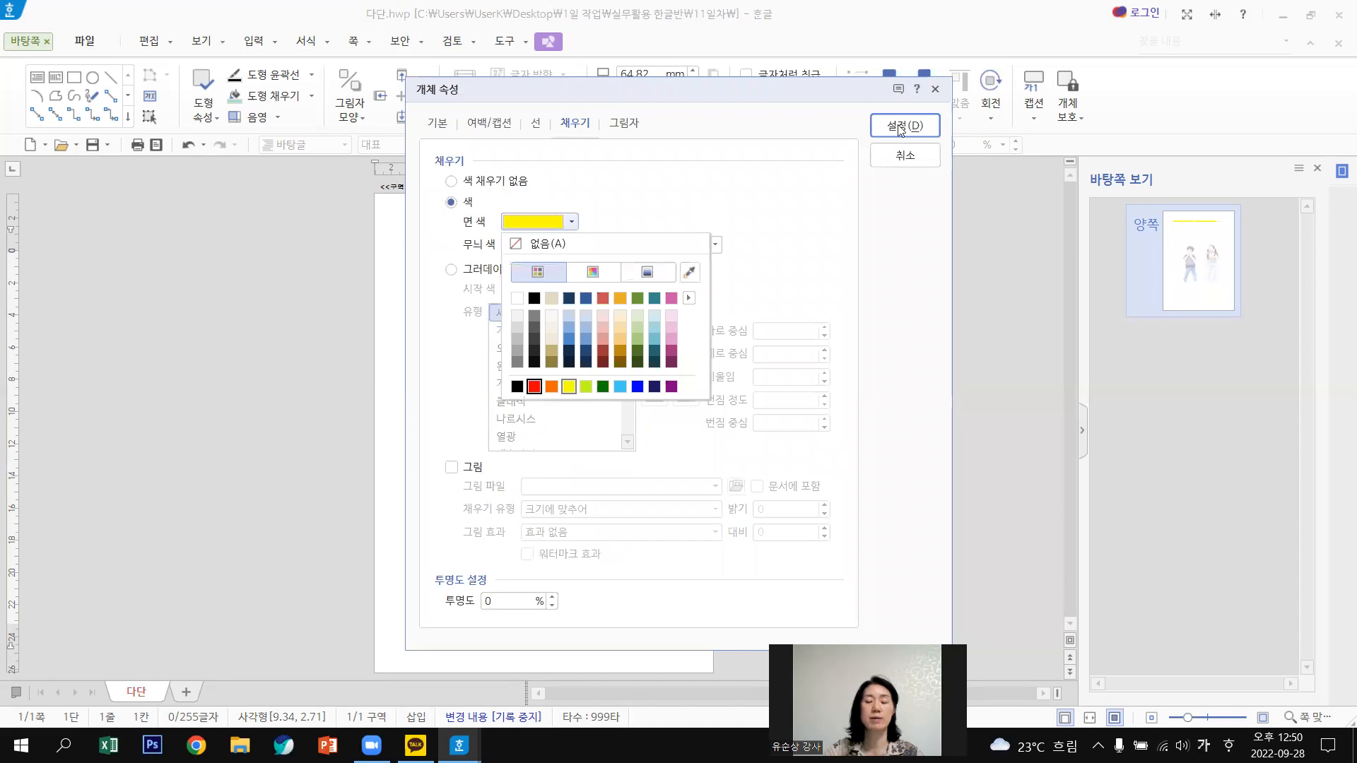
{"action": "left_click", "coordinate": [901, 130]}
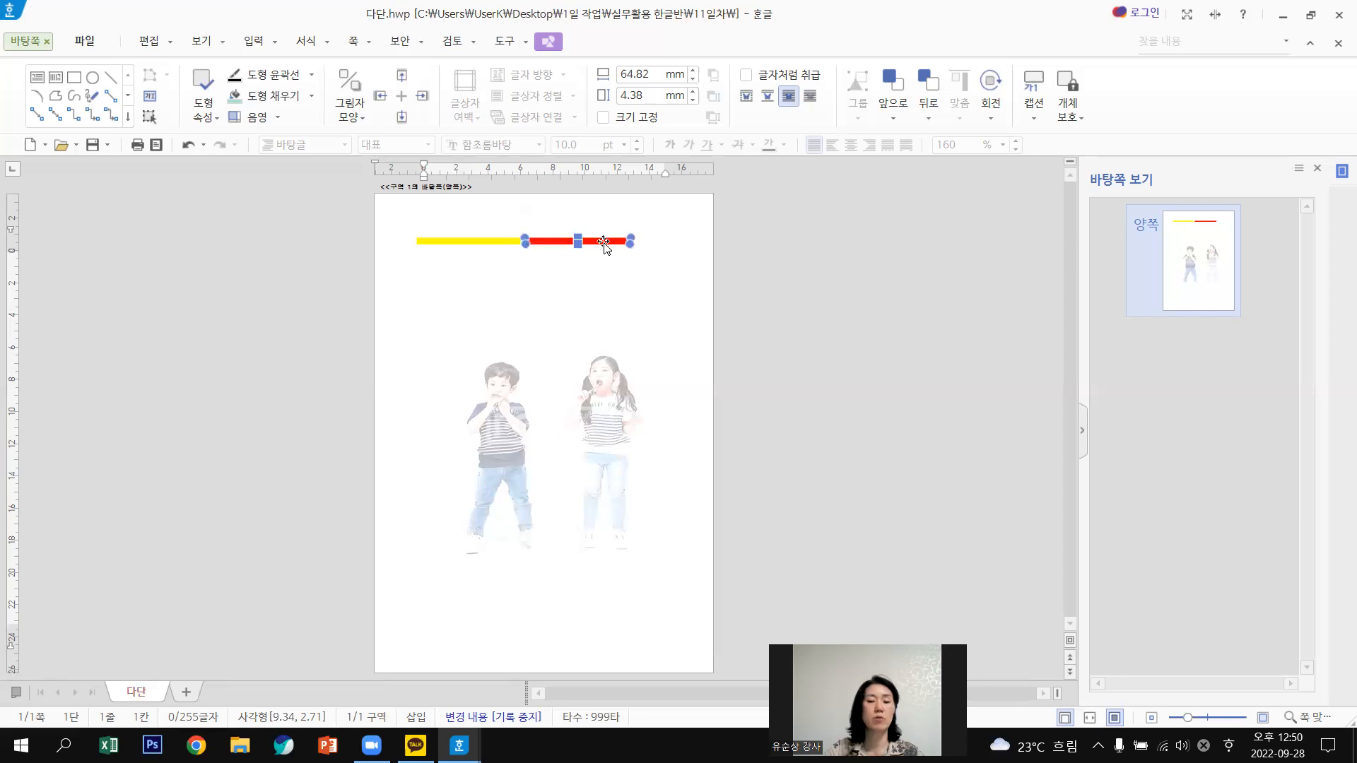
Place a copy of the red bar below it and fill that copy blue.
{"action": "left_click_drag", "start_coordinate": [605, 242], "coordinate": [636, 285]}
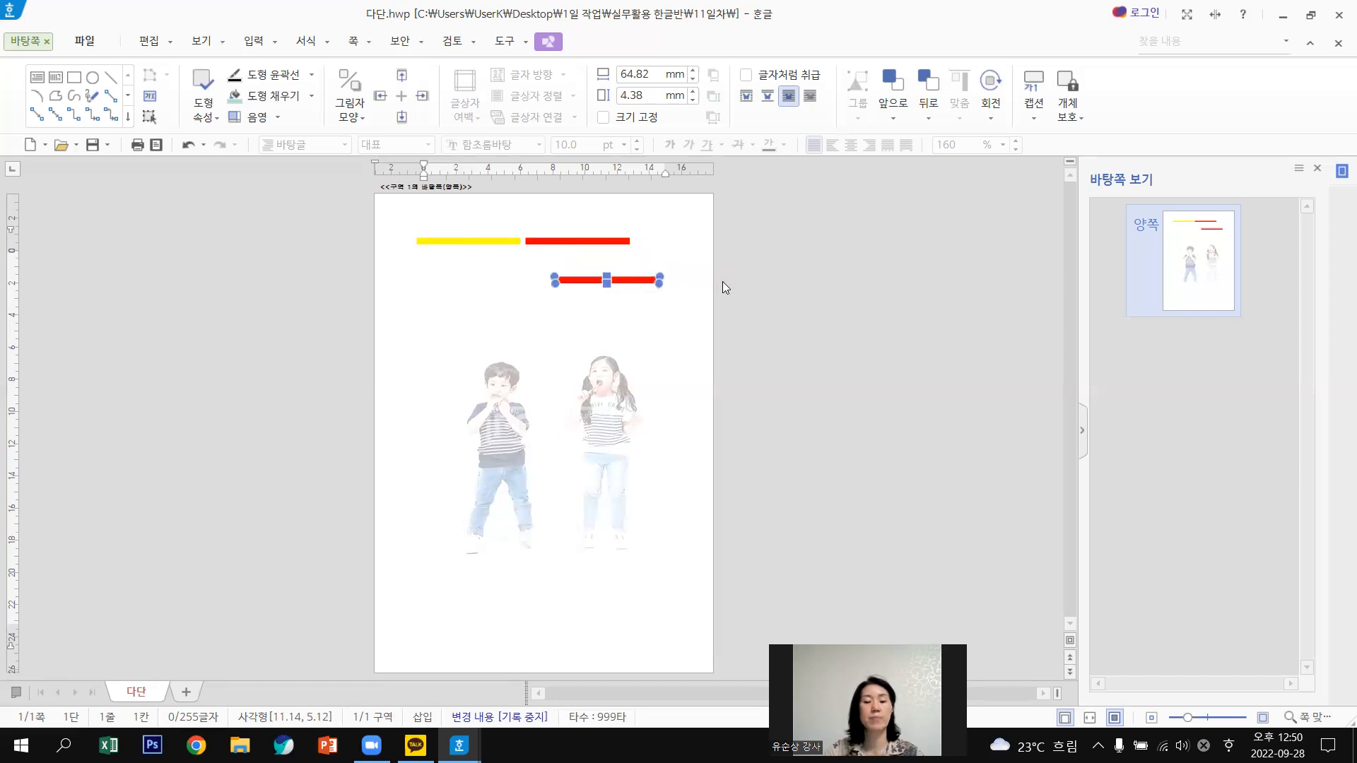
{"action": "double_click", "coordinate": [636, 285]}
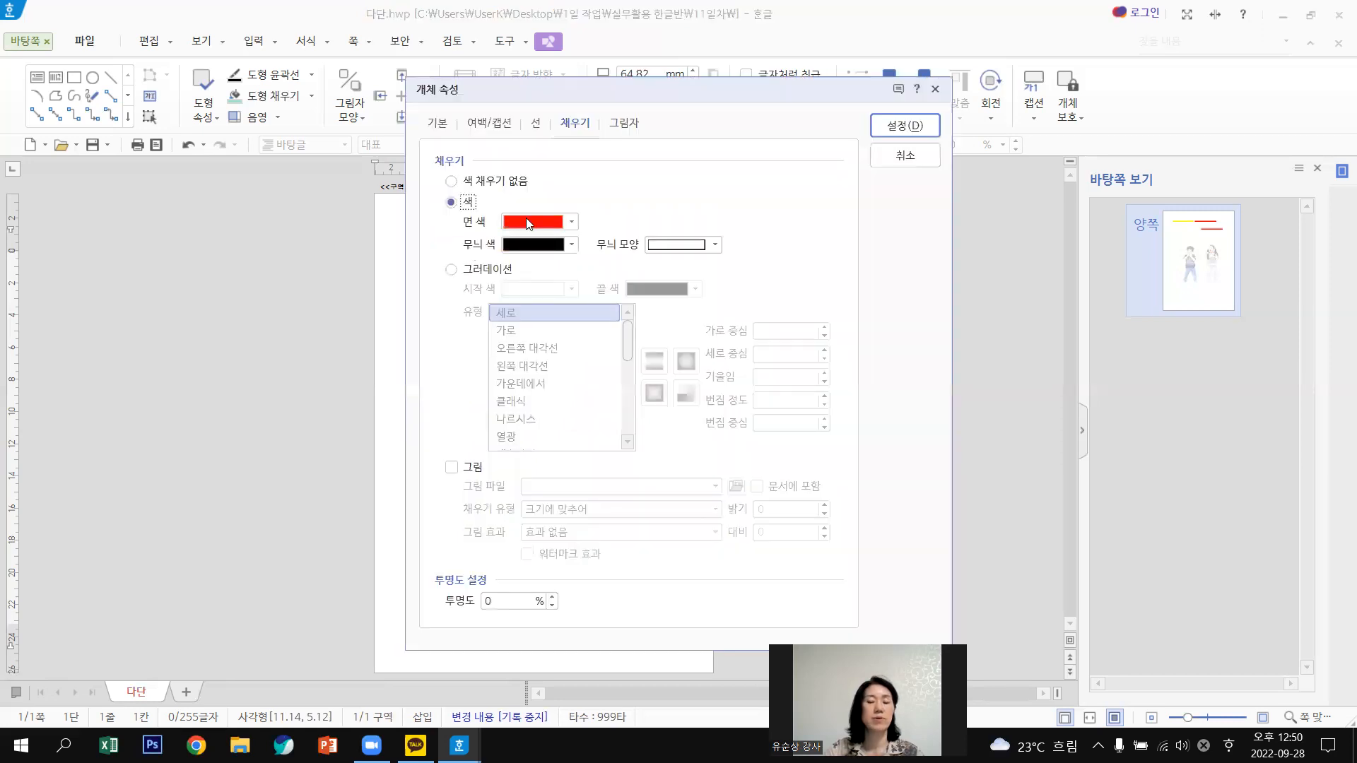
{"action": "left_click", "coordinate": [527, 224]}
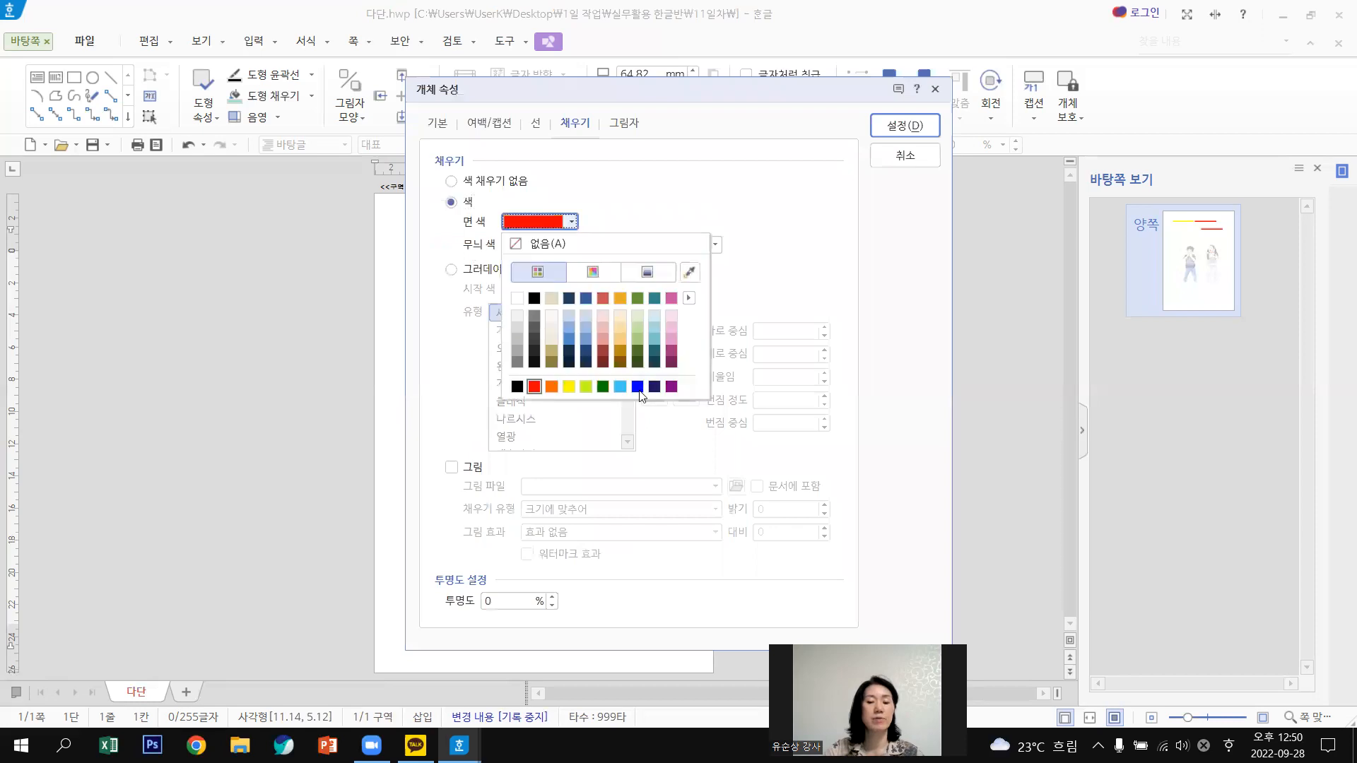
{"action": "left_click", "coordinate": [642, 386]}
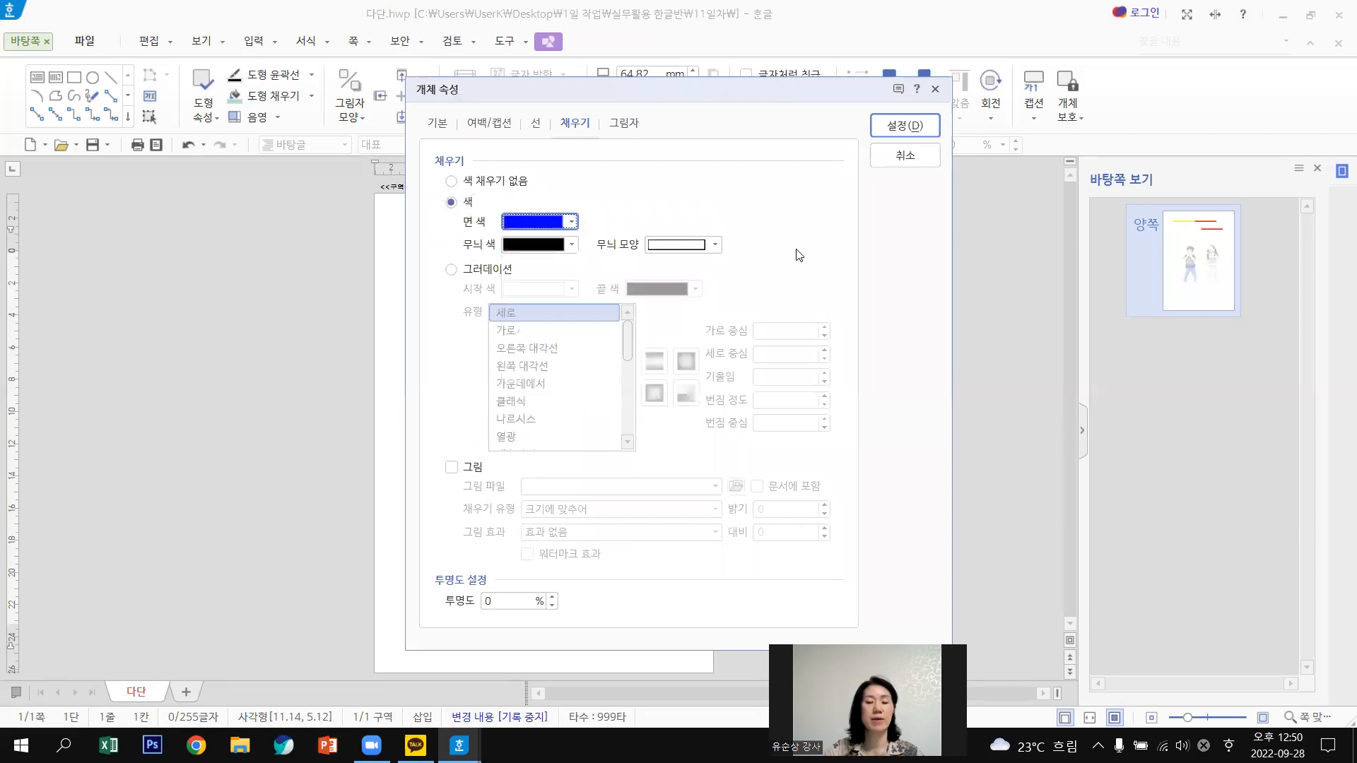
{"action": "key", "text": "Return"}
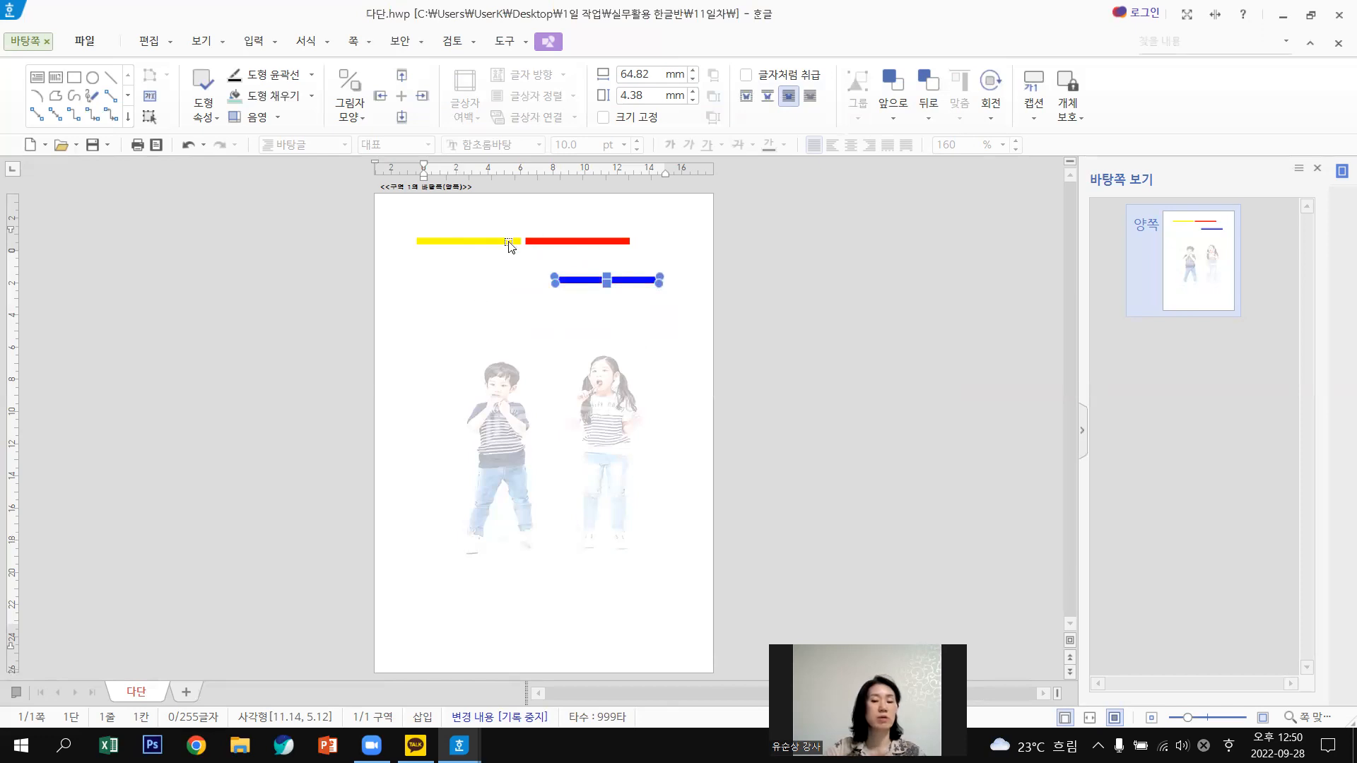
Move the yellow and red lines to the left edge and bring the blue line up beside red.
{"action": "key", "text": "Tab"}
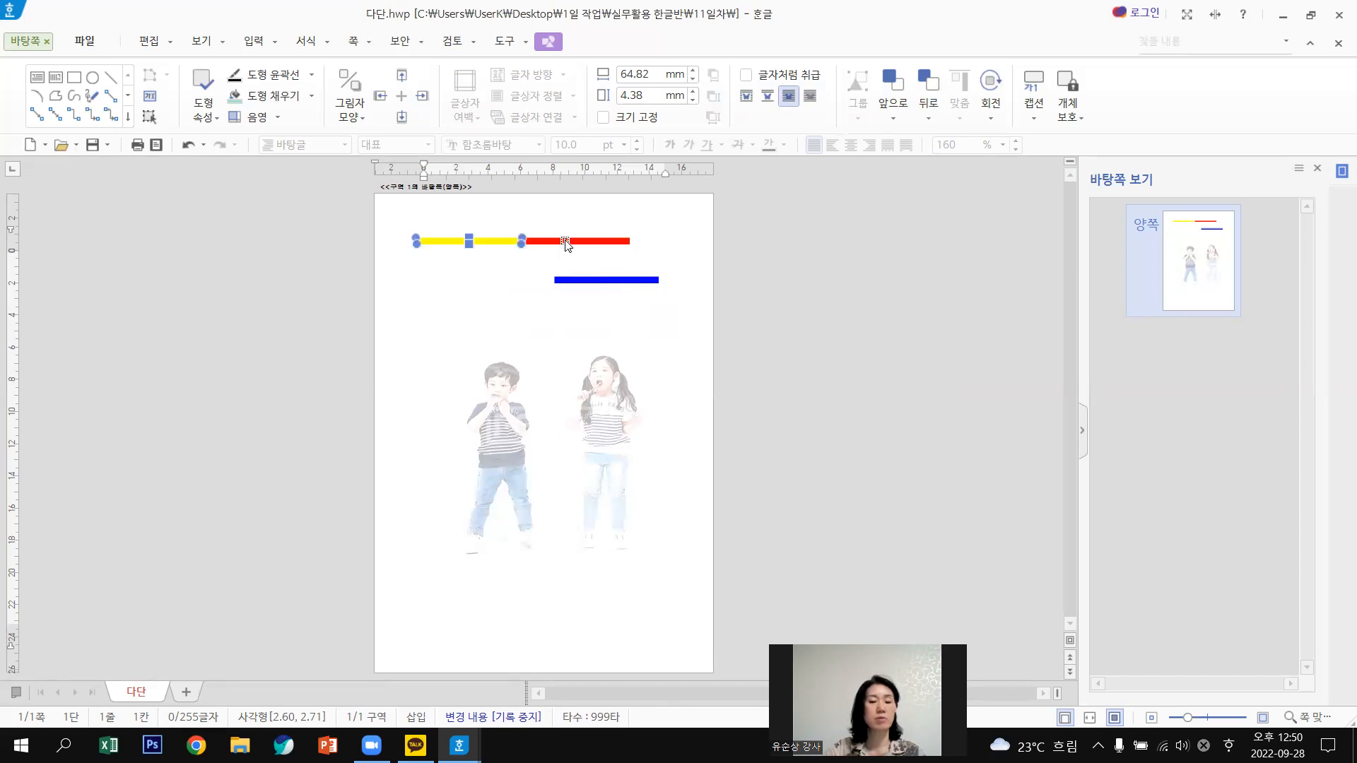
{"action": "left_click", "coordinate": [597, 241], "text": "shift"}
{"action": "left_click_drag", "start_coordinate": [597, 241], "coordinate": [558, 241]}
{"action": "left_click_drag", "start_coordinate": [637, 280], "coordinate": [760, 291]}
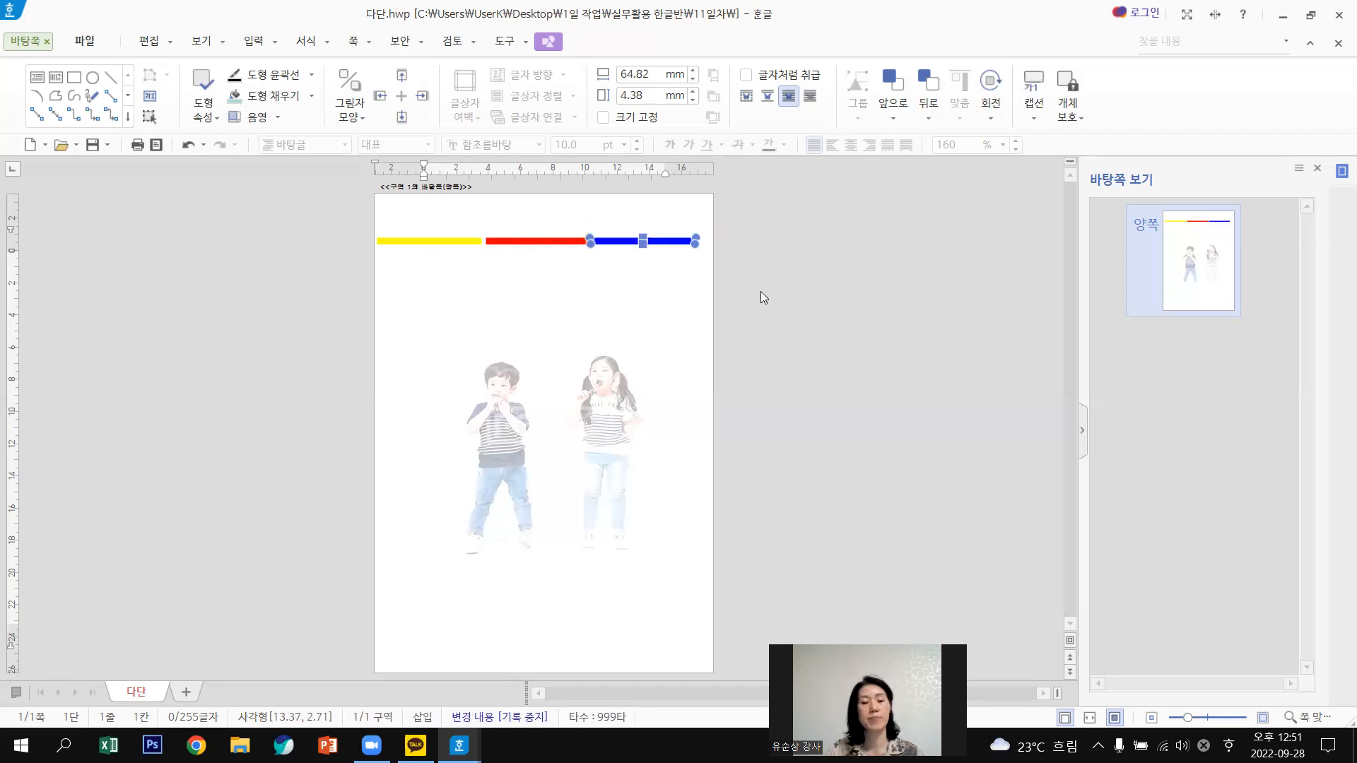
{"action": "left_click", "coordinate": [532, 244]}
{"action": "left_click_drag", "start_coordinate": [533, 244], "coordinate": [631, 242]}
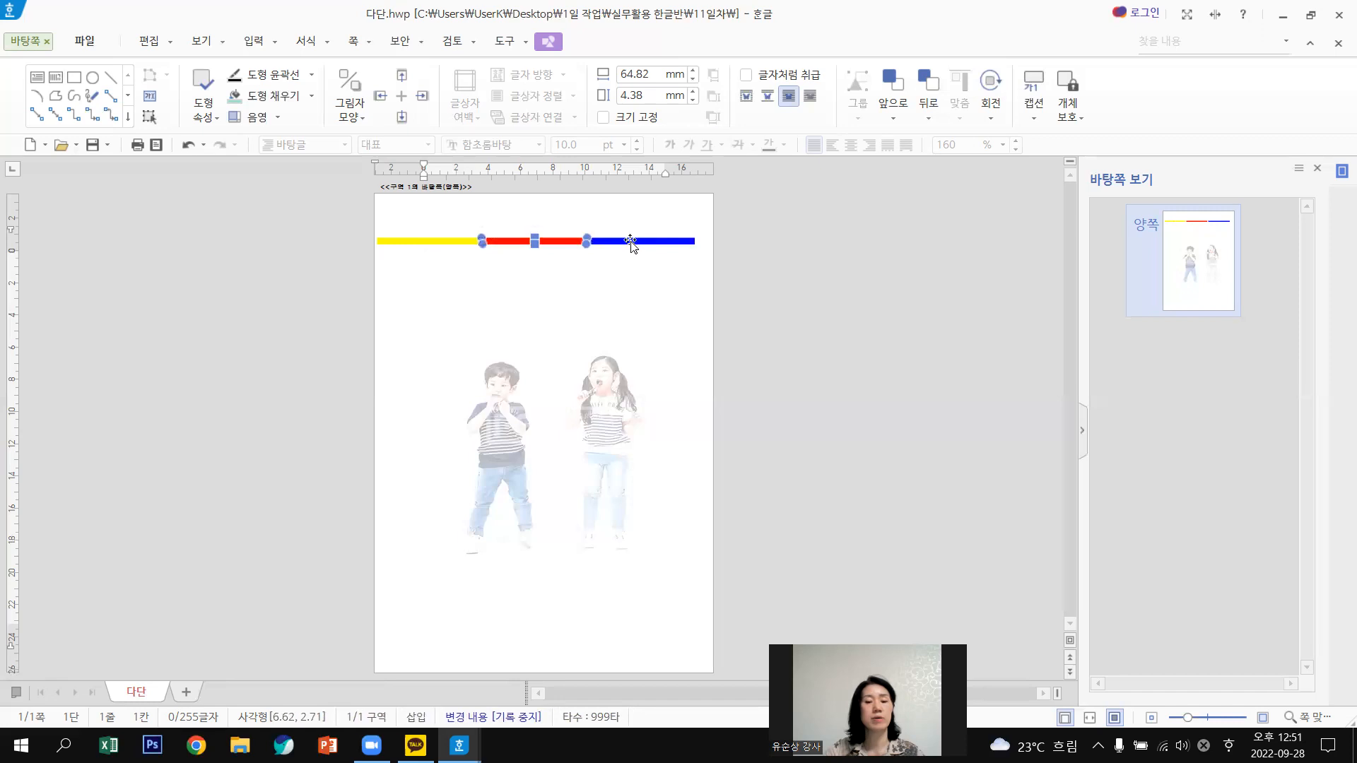
Nudge the blue line left to close the gap, then select the yellow, red and blue lines.
{"action": "left_click", "coordinate": [629, 241]}
{"action": "key", "text": "Left"}
{"action": "left_click", "coordinate": [821, 280]}
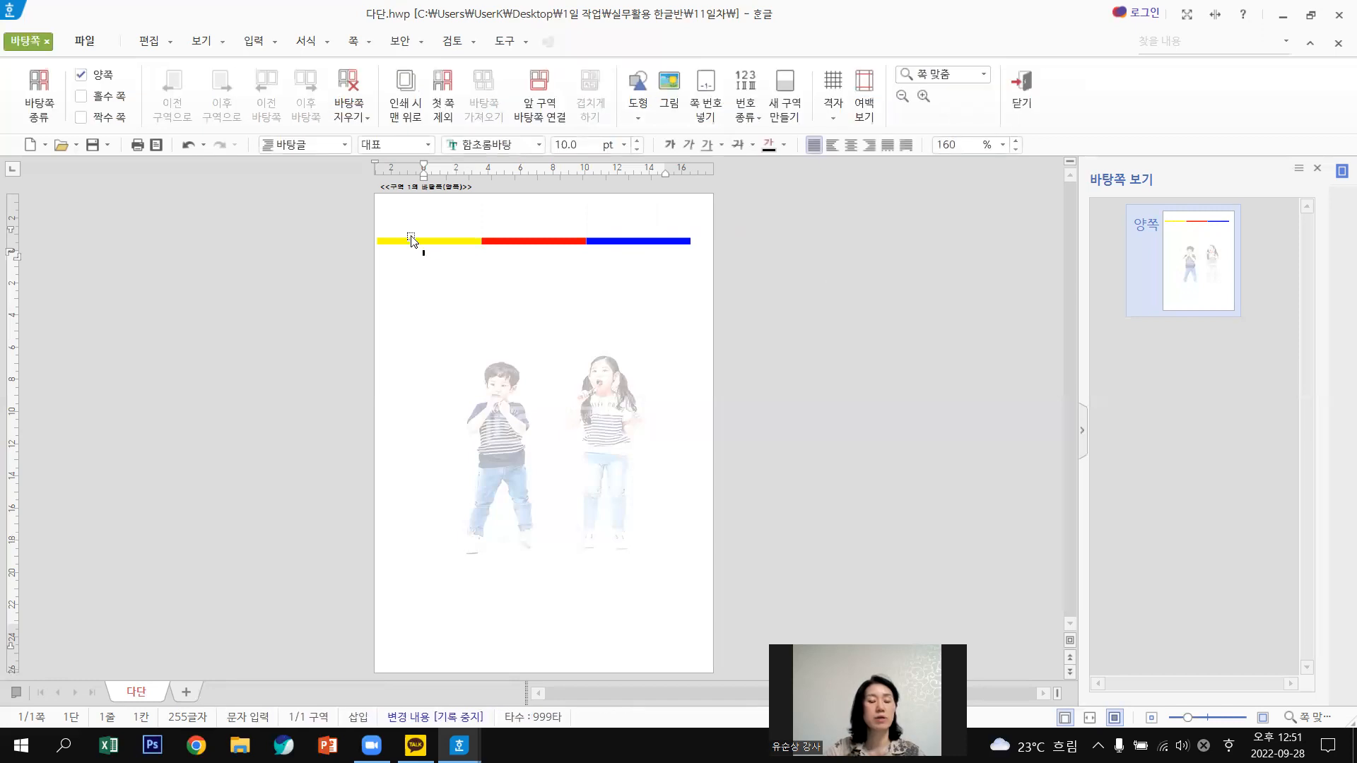
{"action": "left_click", "coordinate": [445, 243]}
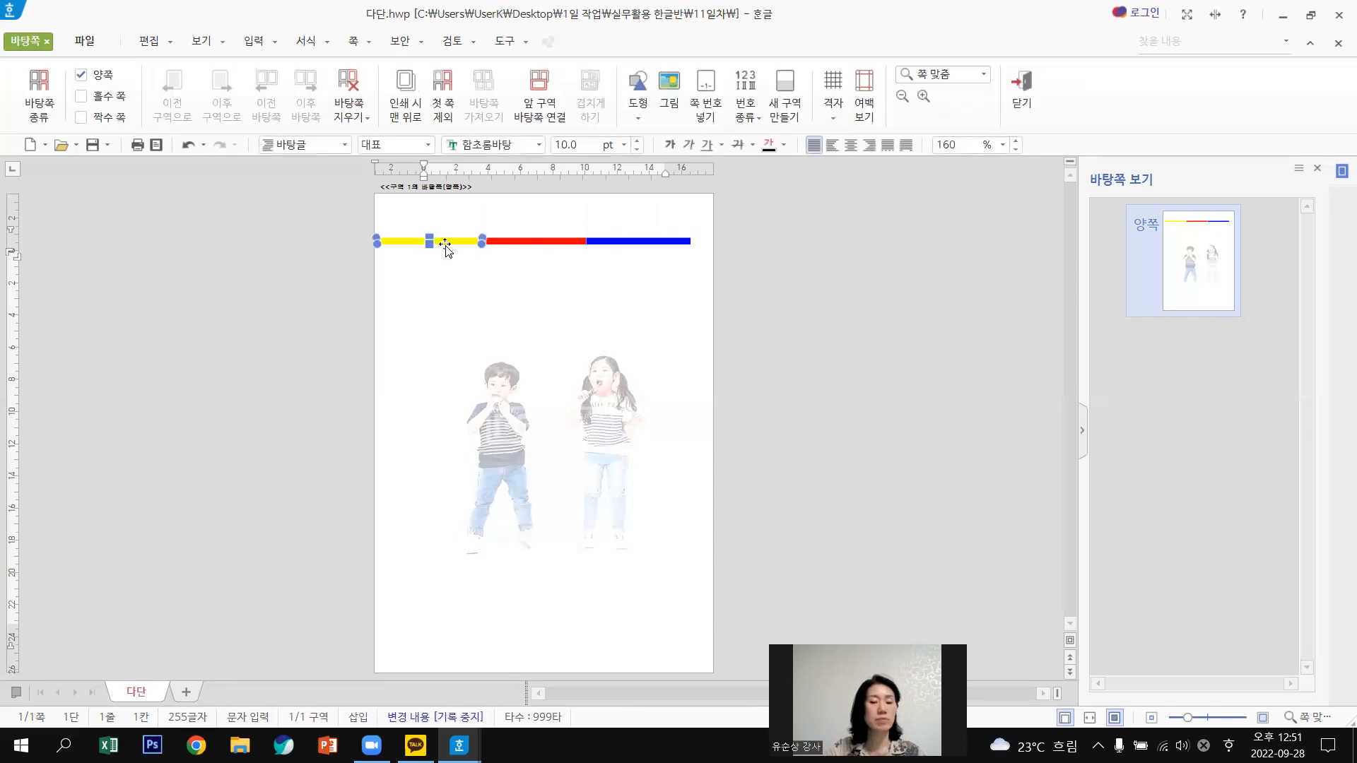
{"action": "left_click", "coordinate": [637, 244], "text": "shift"}
Add the remaining coloured line so yellow, red and blue are all selected.
{"action": "left_click", "coordinate": [516, 244], "text": "shift"}
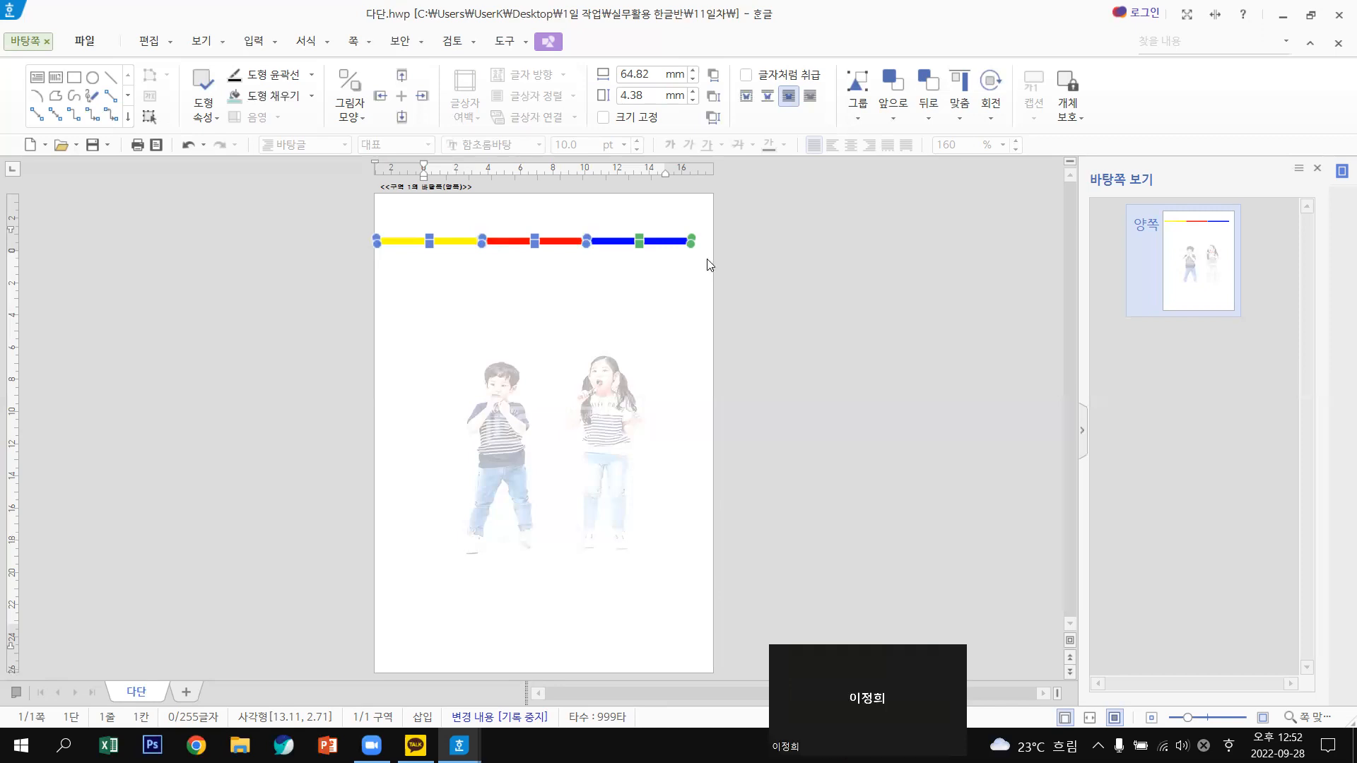
Group the three lines with 개체 묶기 and move the 187.99 × 6.13 mm strip to the page bottom.
{"action": "right_click", "coordinate": [691, 385]}
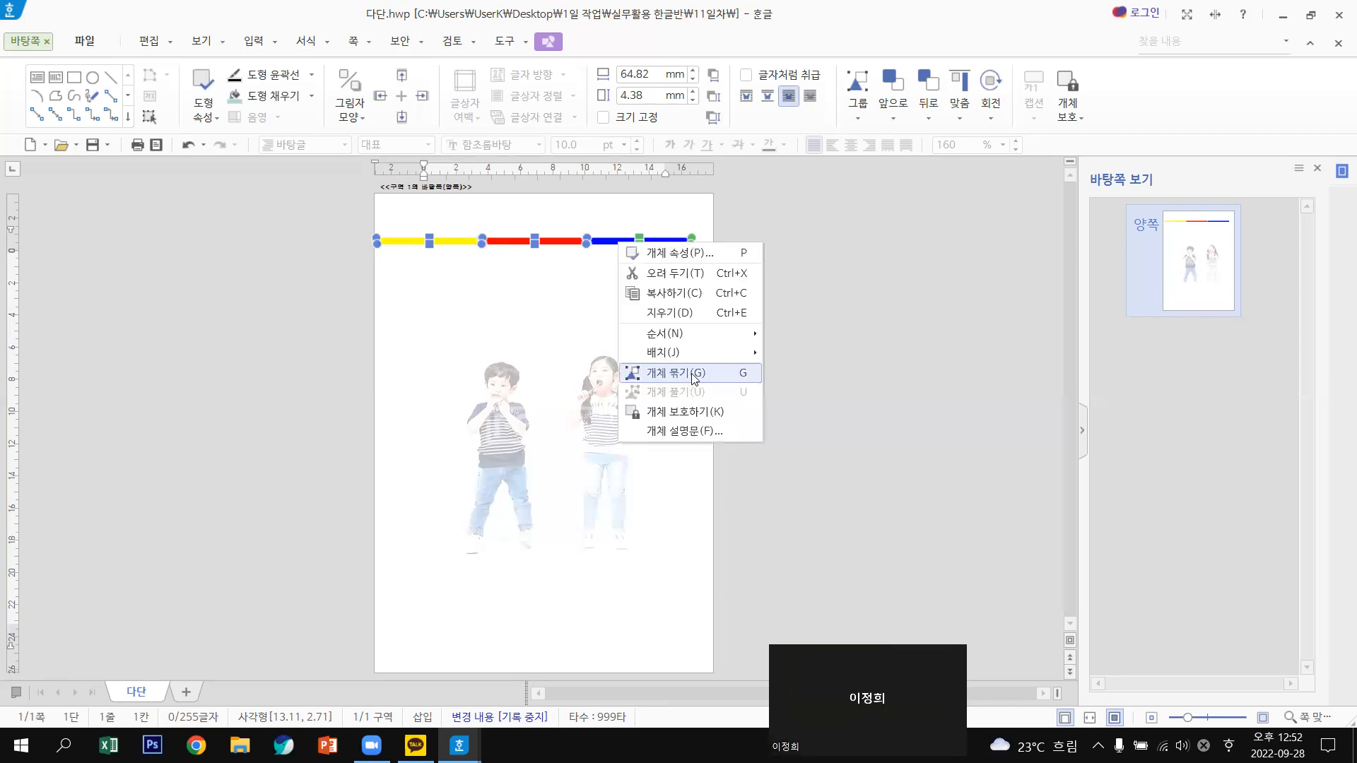
{"action": "key", "text": "g"}
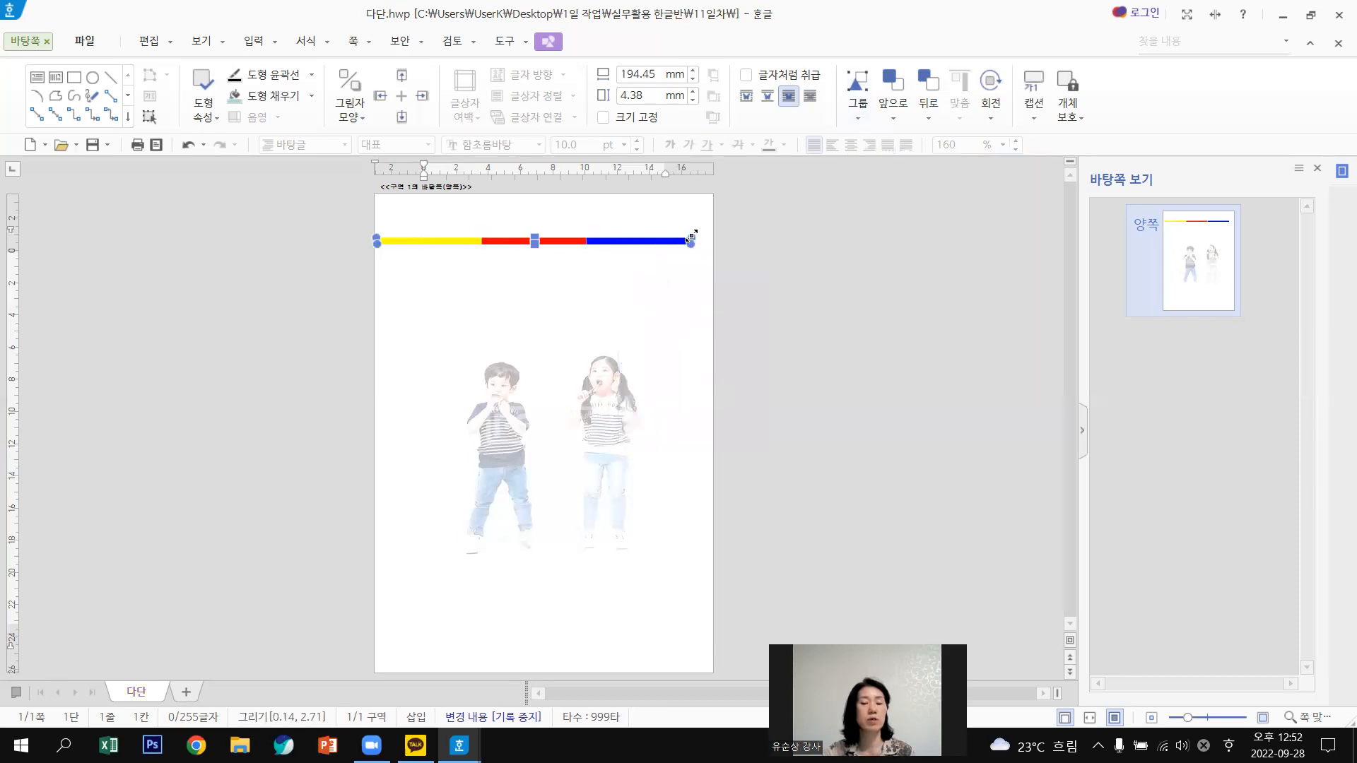
{"action": "mouse_move", "coordinate": [691, 237]}
{"action": "left_mouse_down"}
{"action": "mouse_move", "coordinate": [653, 232]}
{"action": "mouse_move", "coordinate": [698, 234]}
{"action": "left_mouse_up"}
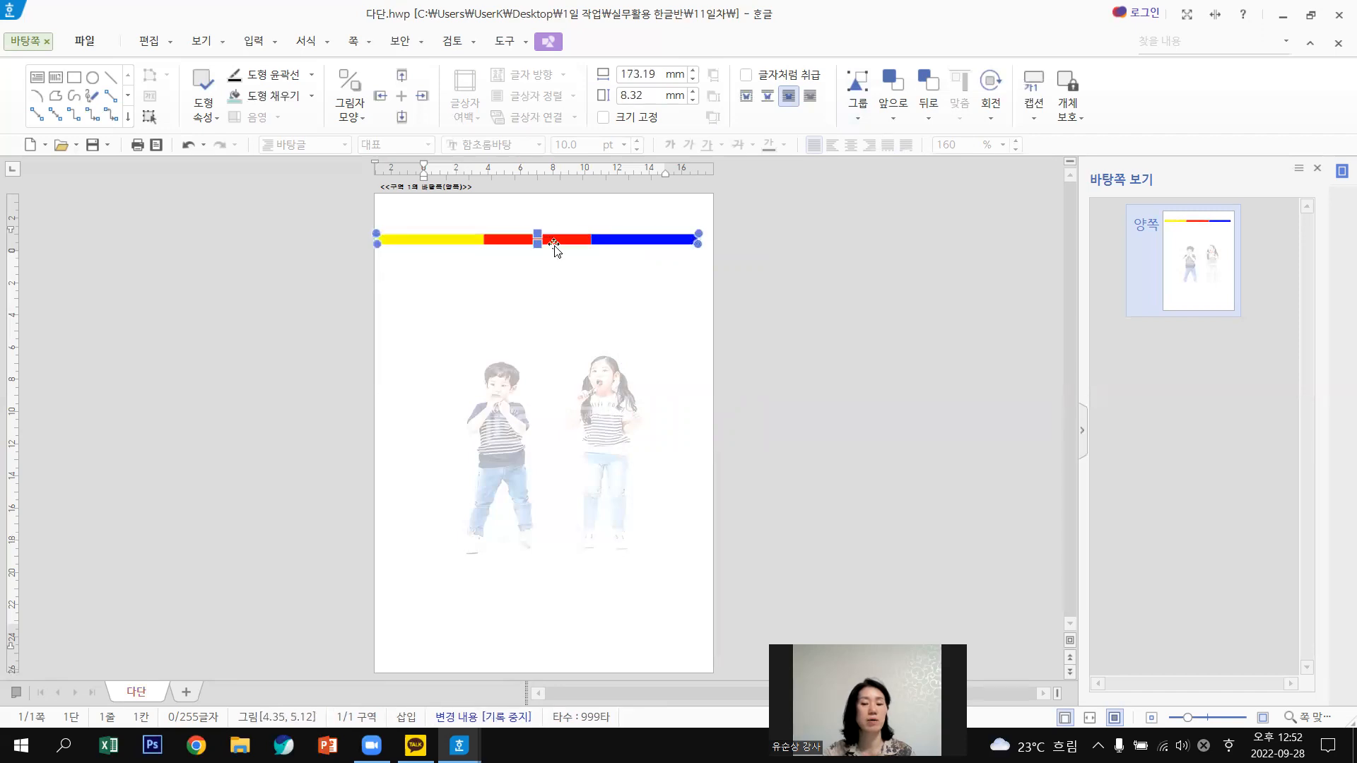
{"action": "left_click_drag", "start_coordinate": [585, 271], "coordinate": [808, 598]}
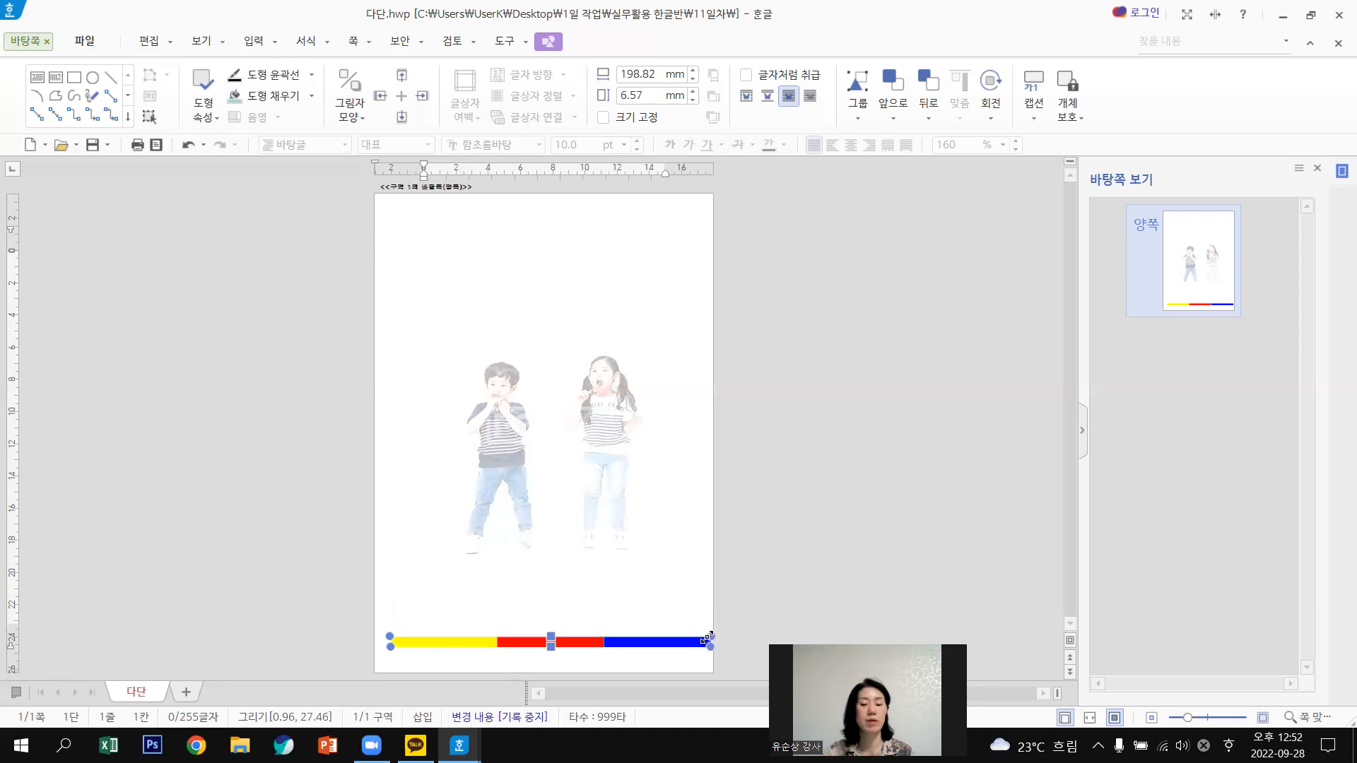
{"action": "left_click_drag", "start_coordinate": [710, 637], "coordinate": [693, 637]}
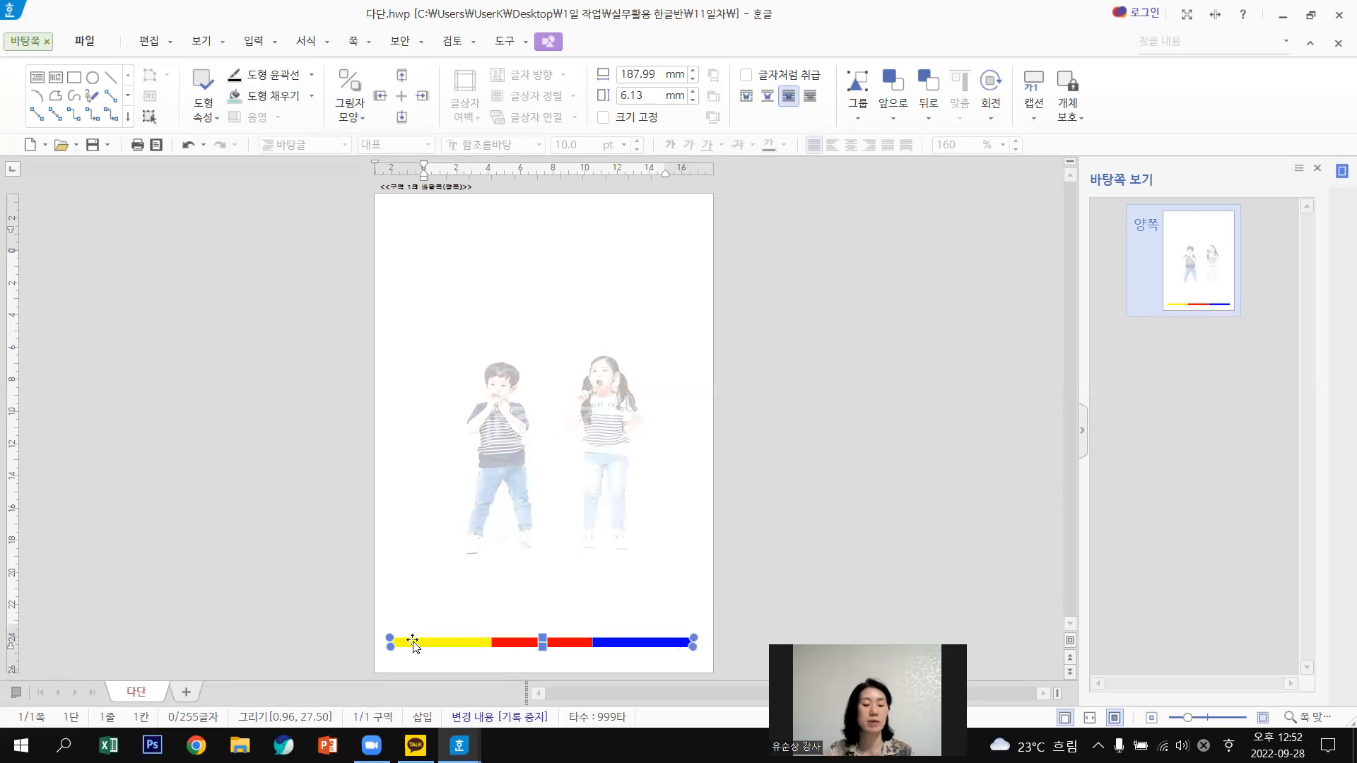
Rotate the colour strip upright with 개체 회전 and place it along the page's right edge.
{"action": "left_click", "coordinate": [987, 88]}
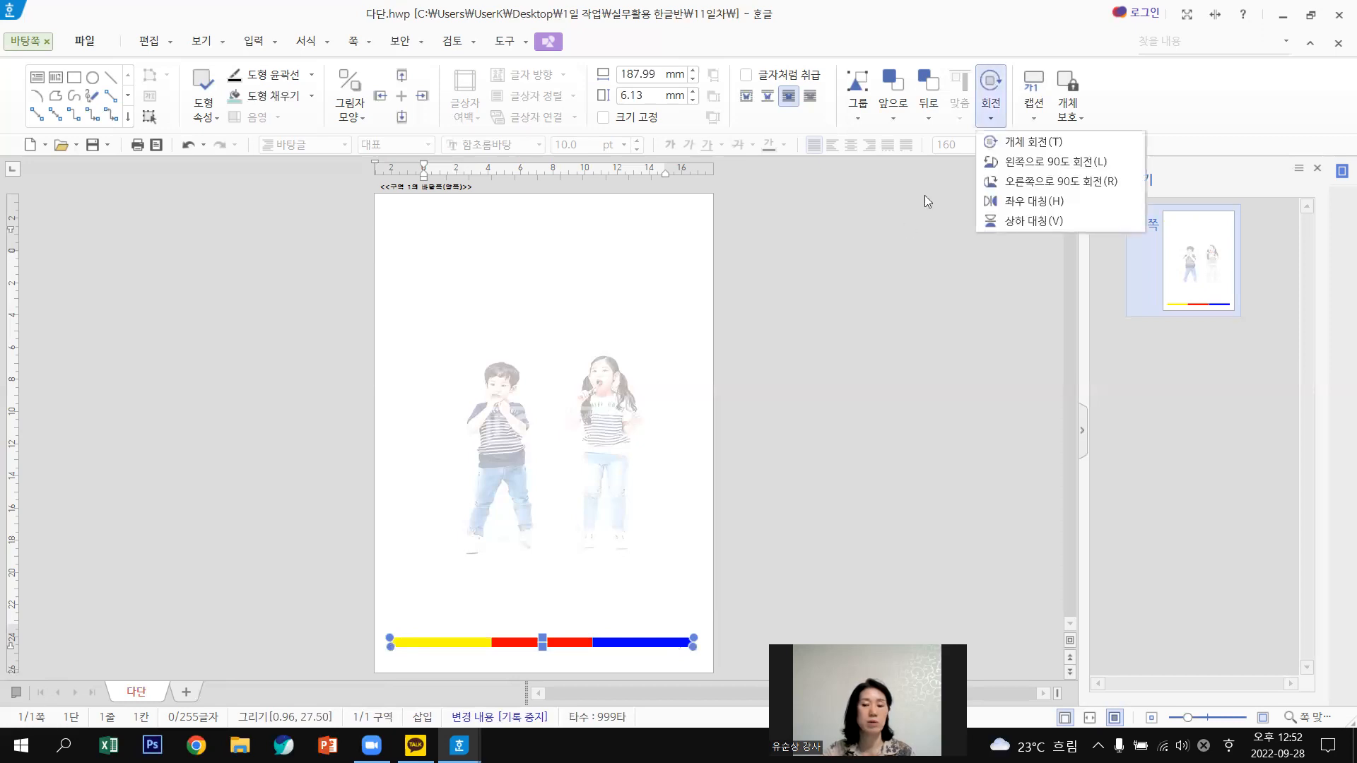
{"action": "left_click", "coordinate": [1032, 144]}
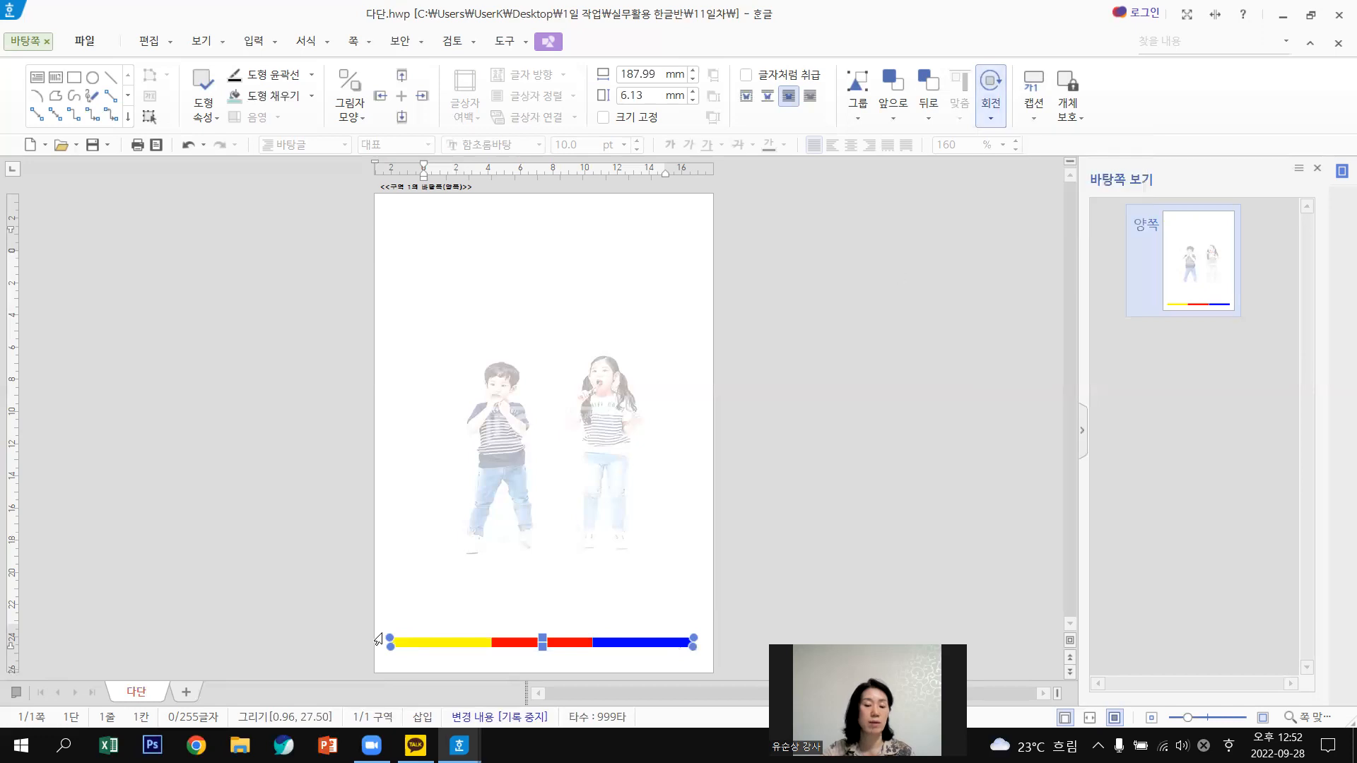
{"action": "left_click_drag", "start_coordinate": [386, 640], "coordinate": [544, 552]}
{"action": "left_click_drag", "start_coordinate": [677, 436], "coordinate": [696, 290]}
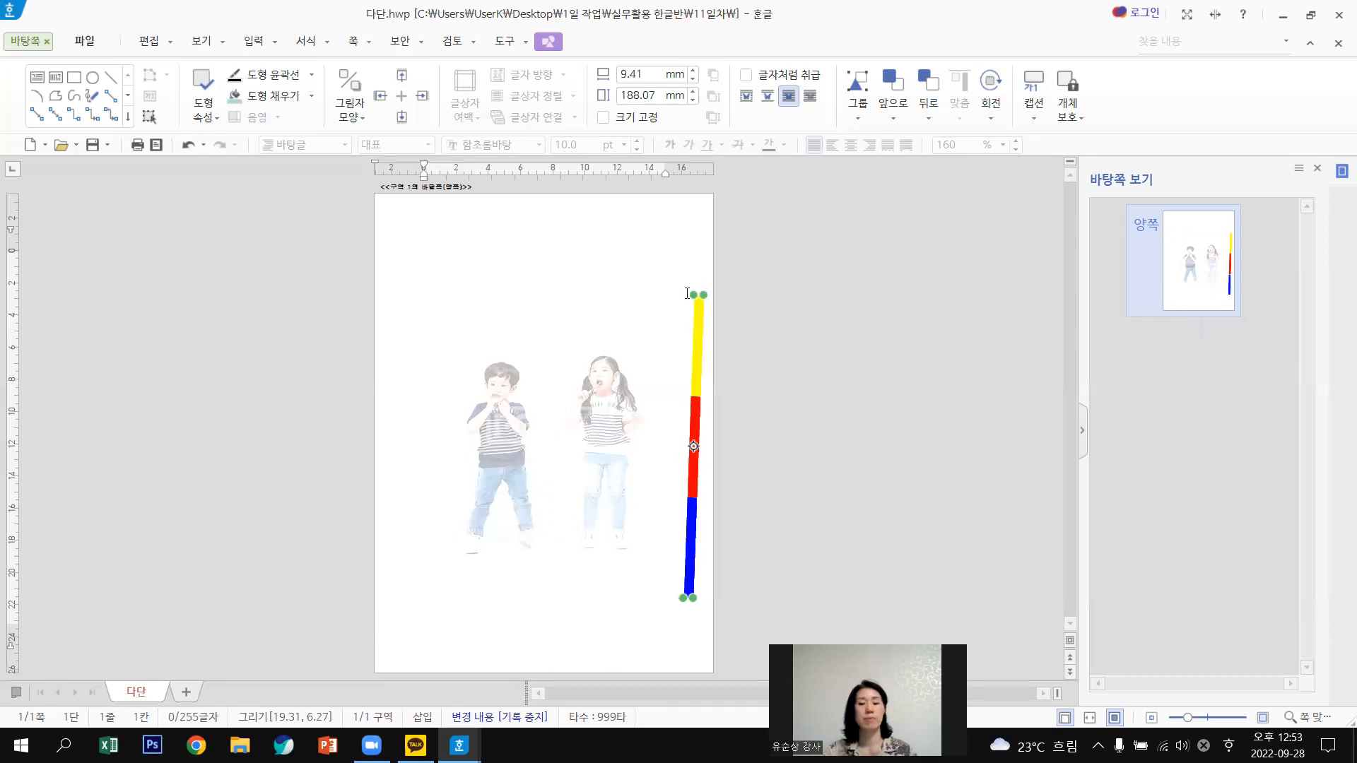
{"action": "left_click_drag", "start_coordinate": [692, 292], "coordinate": [687, 293]}
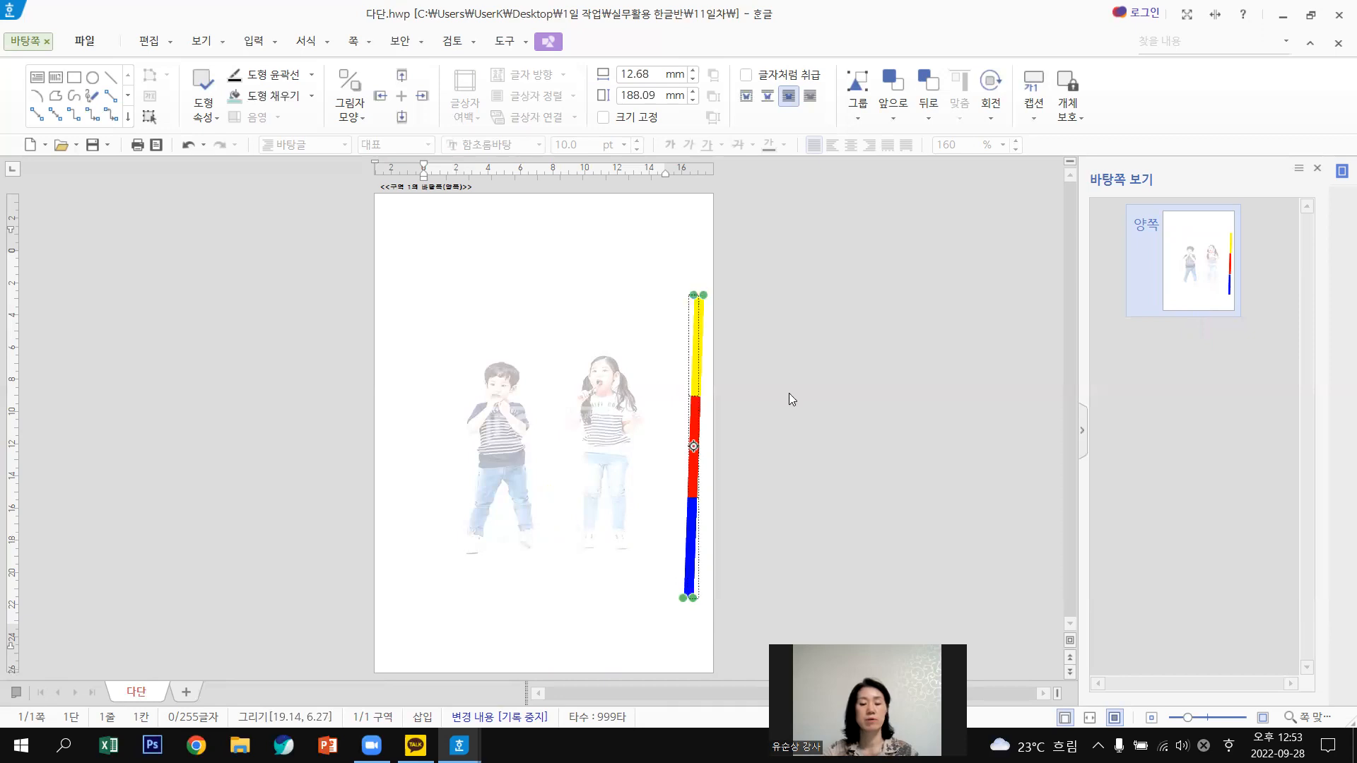
{"action": "left_click", "coordinate": [687, 293]}
Stretch the upright strip to 5.25 × 281.15 mm, spanning nearly the full right edge.
{"action": "left_click", "coordinate": [828, 349]}
{"action": "left_click", "coordinate": [694, 298]}
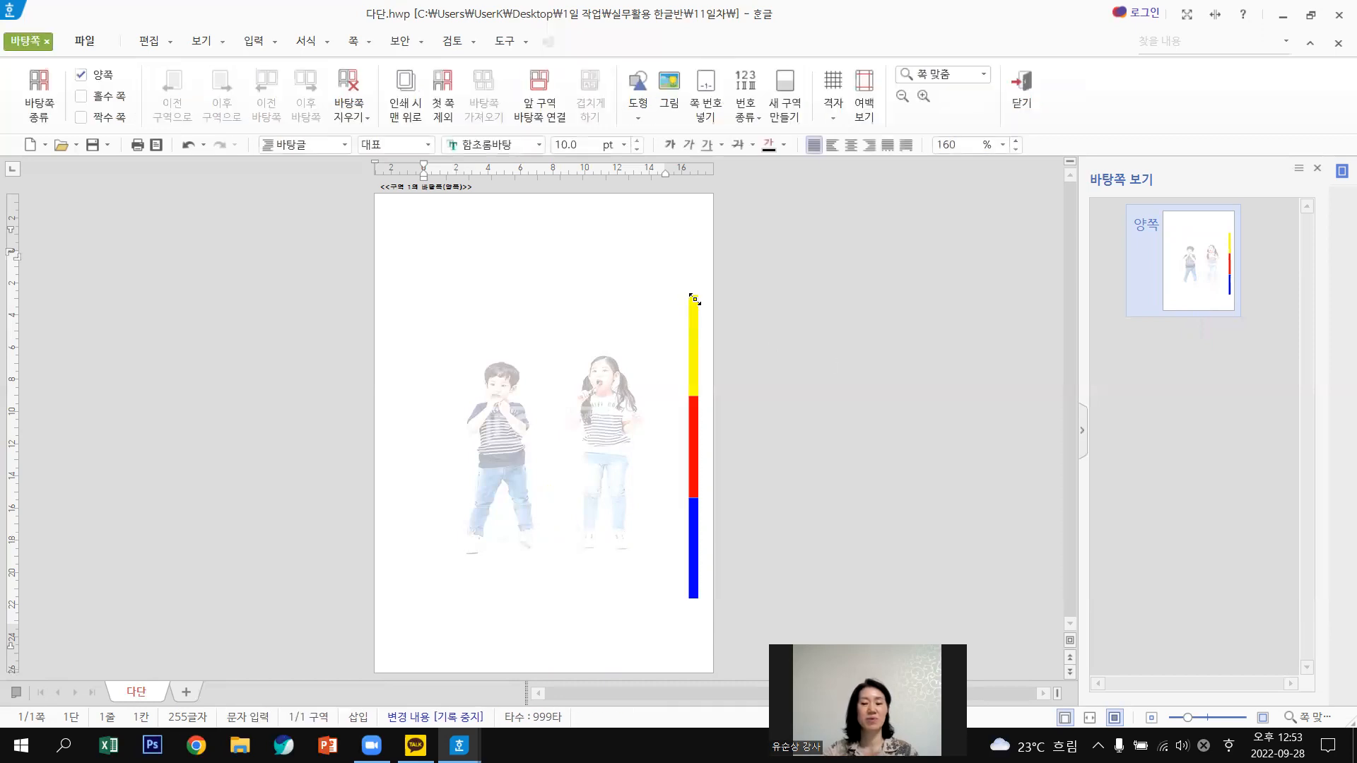
{"action": "left_click_drag", "start_coordinate": [696, 294], "coordinate": [695, 221]}
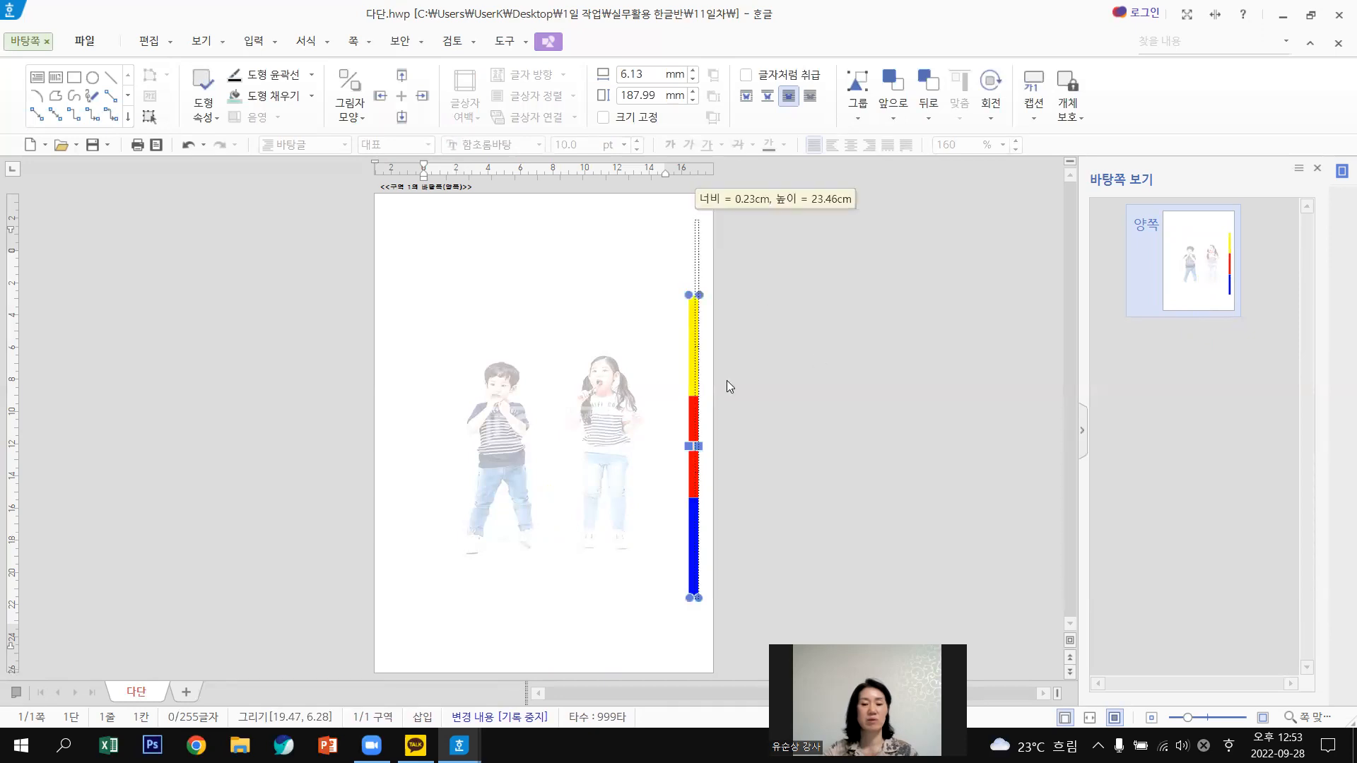
{"action": "left_click_drag", "start_coordinate": [692, 407], "coordinate": [687, 406]}
{"action": "left_click_drag", "start_coordinate": [690, 335], "coordinate": [700, 362]}
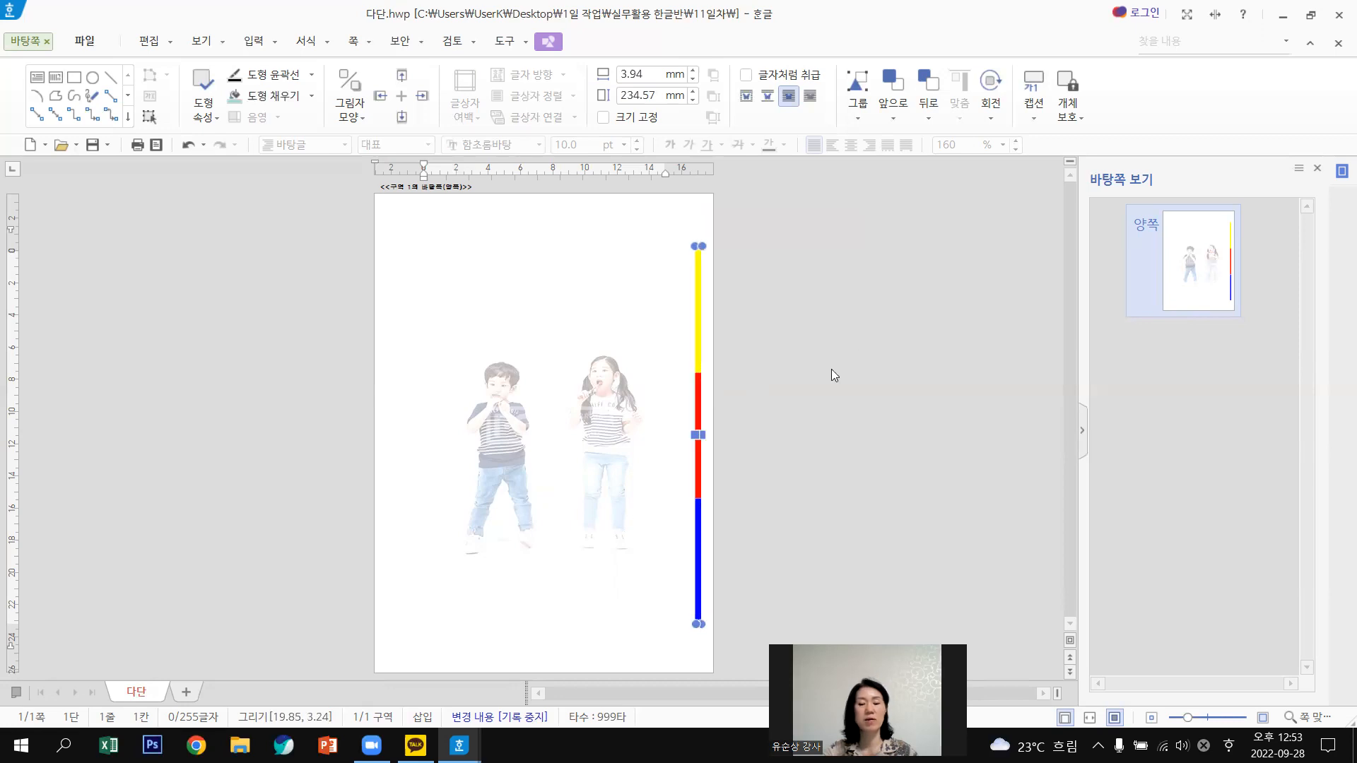
{"action": "key", "text": "Escape"}
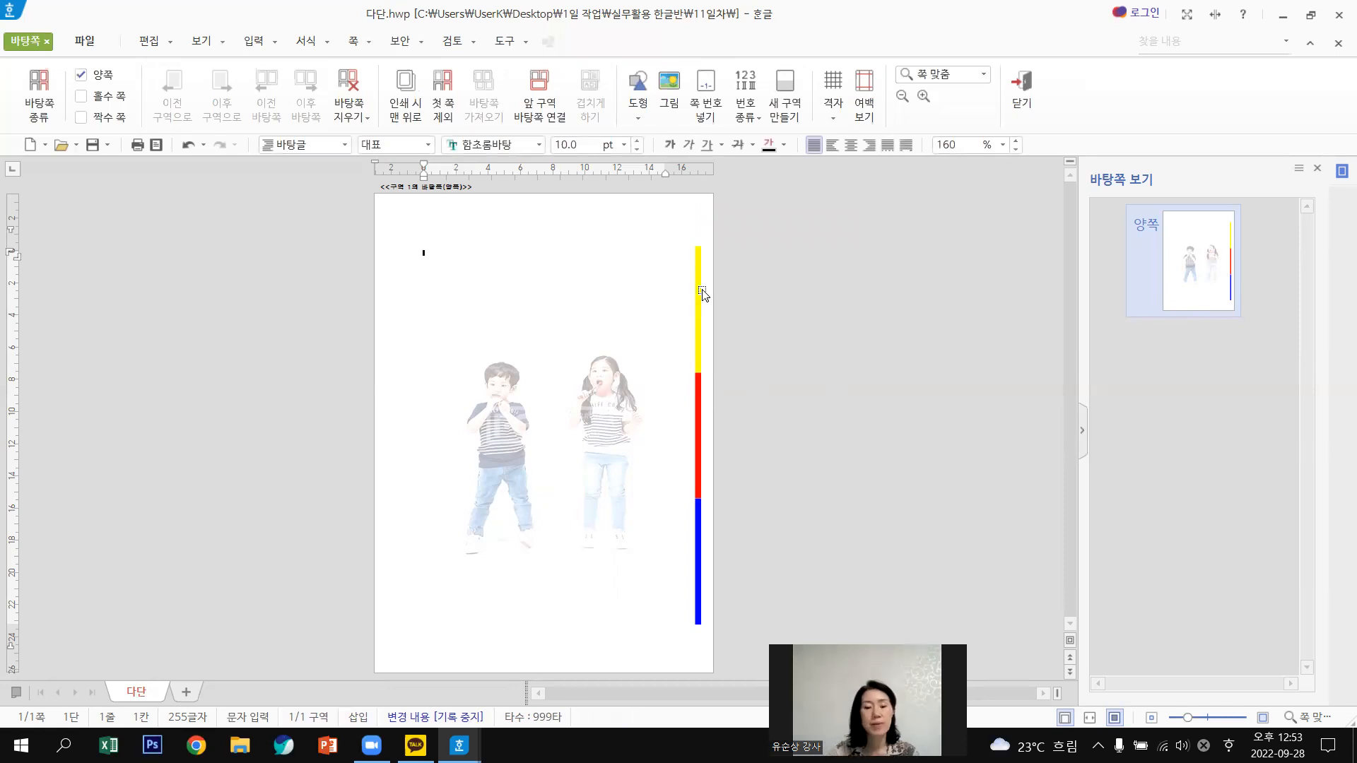
{"action": "left_click", "coordinate": [696, 252]}
{"action": "left_click_drag", "start_coordinate": [695, 244], "coordinate": [694, 204]}
{"action": "left_click_drag", "start_coordinate": [699, 625], "coordinate": [699, 668]}
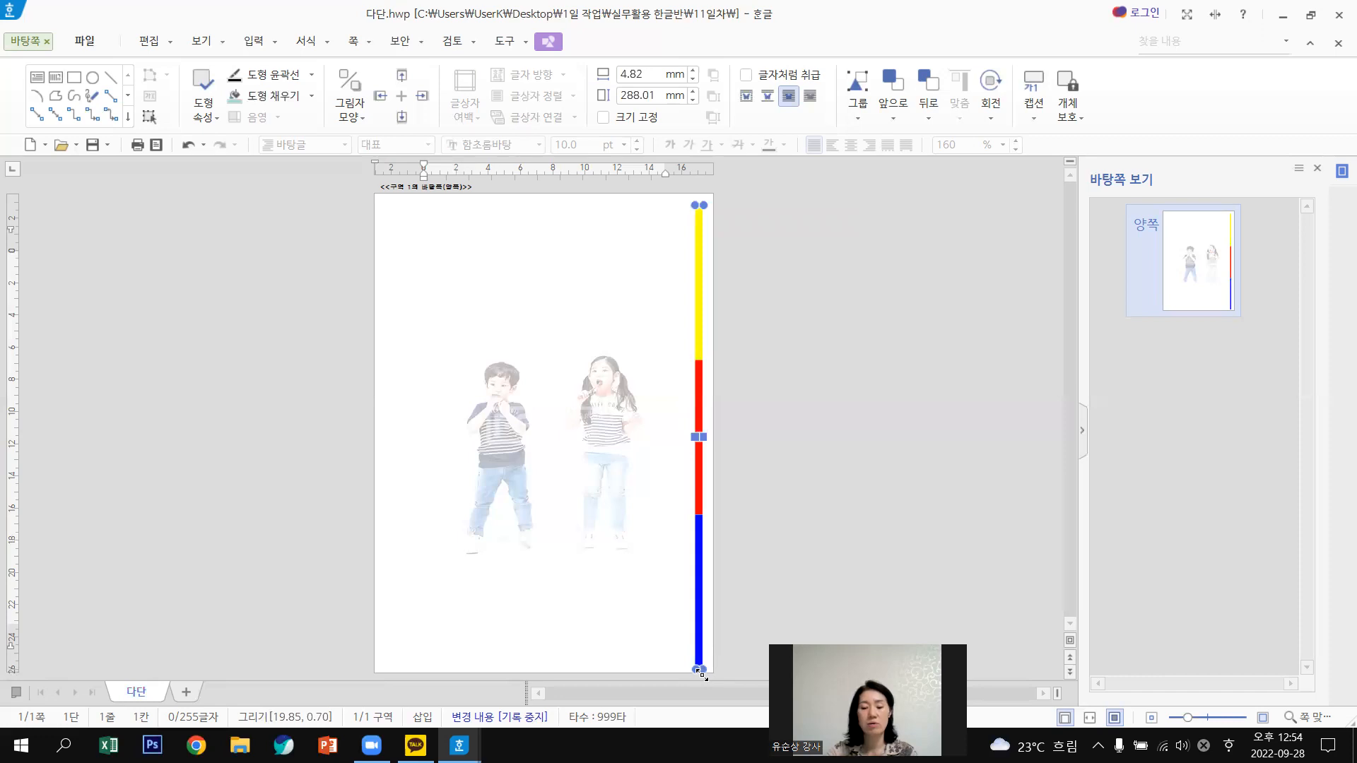
{"action": "left_click_drag", "start_coordinate": [701, 659], "coordinate": [699, 649]}
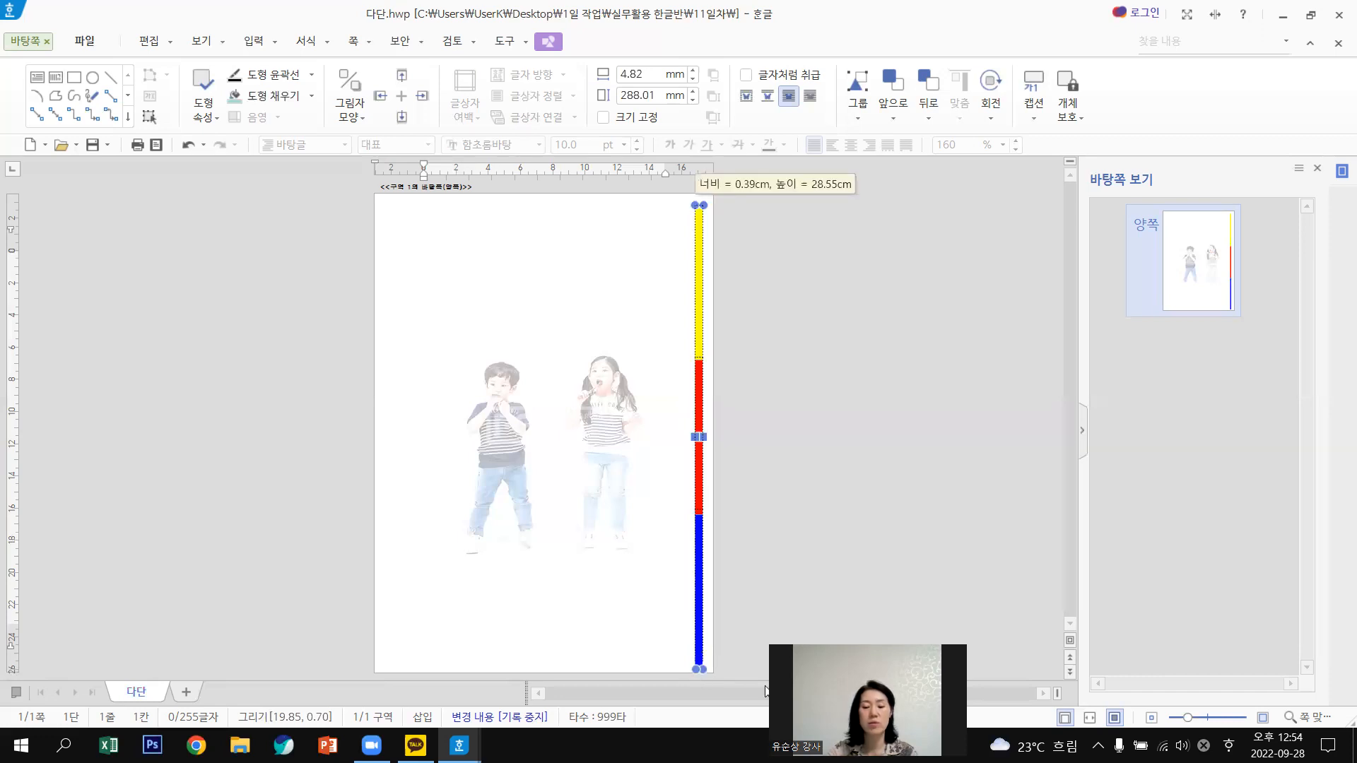
{"action": "left_click", "coordinate": [878, 458]}
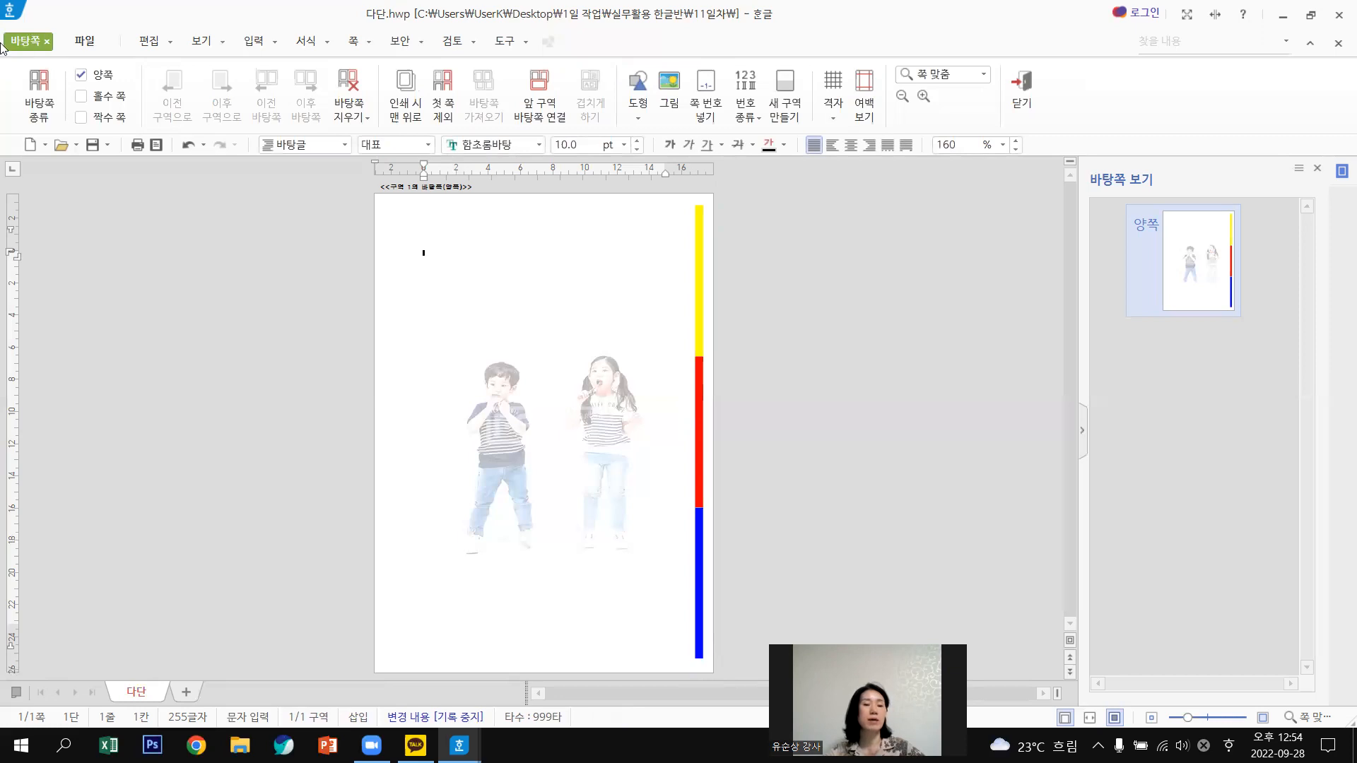
Close master-page editing and return to the newsletter body, scrolling through its pages.
{"action": "left_click", "coordinate": [1021, 96]}
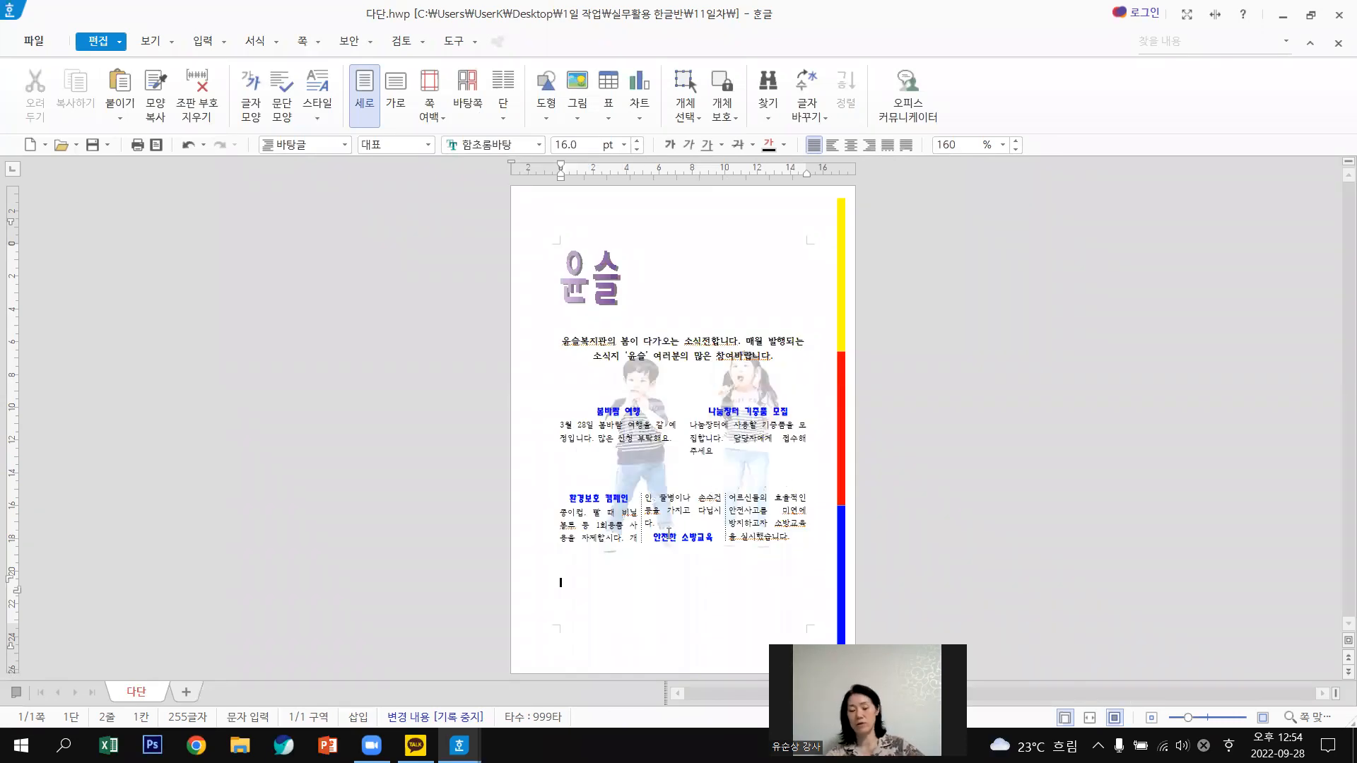
{"action": "key", "text": "Return"}
{"action": "scroll", "coordinate": [683, 425], "scroll_direction": "down", "scroll_amount": 3}
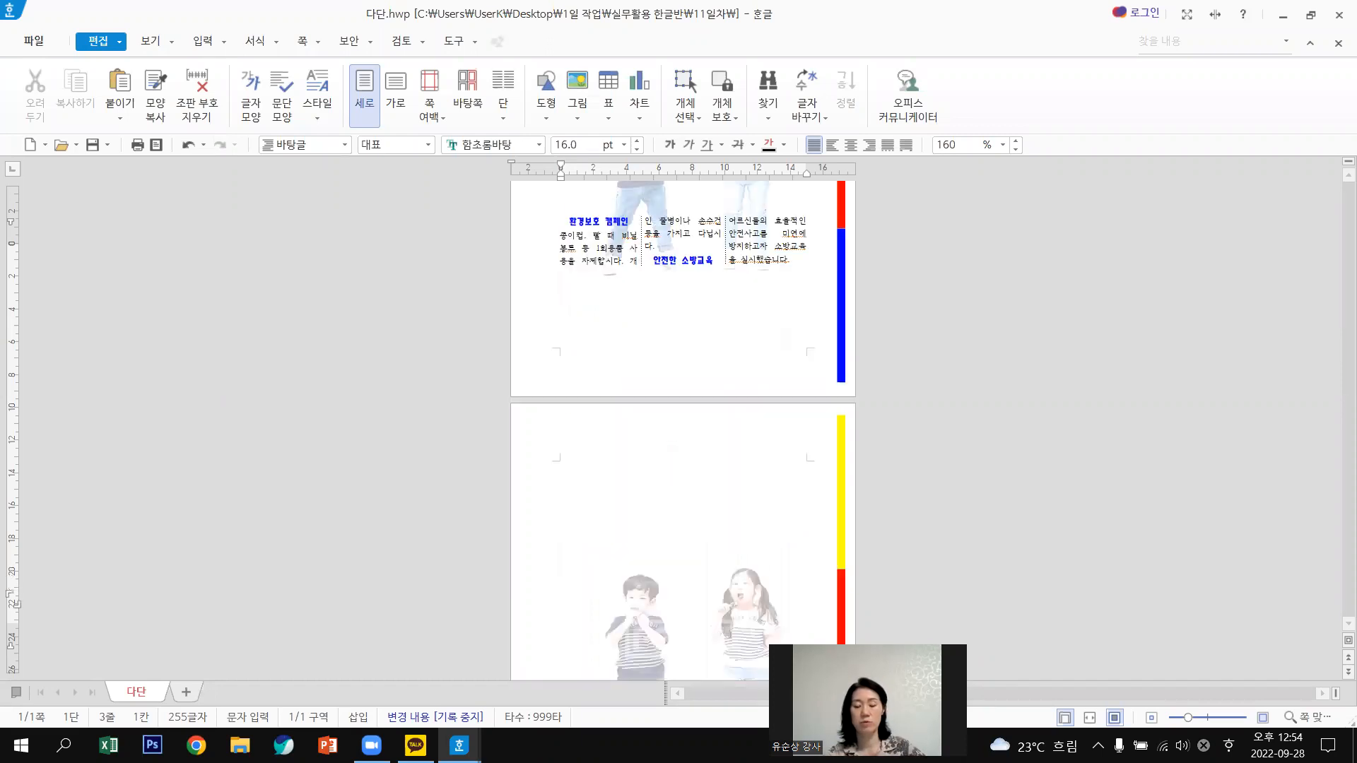
{"action": "scroll", "coordinate": [683, 424], "scroll_direction": "down", "scroll_amount": 4}
{"action": "key", "text": "Return"}
{"action": "key", "text": "Return"}
{"action": "key", "text": "Return"}
{"action": "key", "text": "Return"}
{"action": "key", "text": "Return"}
{"action": "key", "text": "Return"}
{"action": "key", "text": "Return"}
{"action": "key", "text": "Return"}
{"action": "key", "text": "Return"}
{"action": "key", "text": "Return"}
{"action": "key", "text": "Return"}
{"action": "key", "text": "Return"}
{"action": "key", "text": "Return"}
{"action": "key", "text": "Return"}
{"action": "key", "text": "Return"}
{"action": "key", "text": "Return"}
{"action": "key", "text": "Return"}
{"action": "key", "text": "Return"}
{"action": "key", "text": "Return"}
{"action": "key", "text": "Return"}
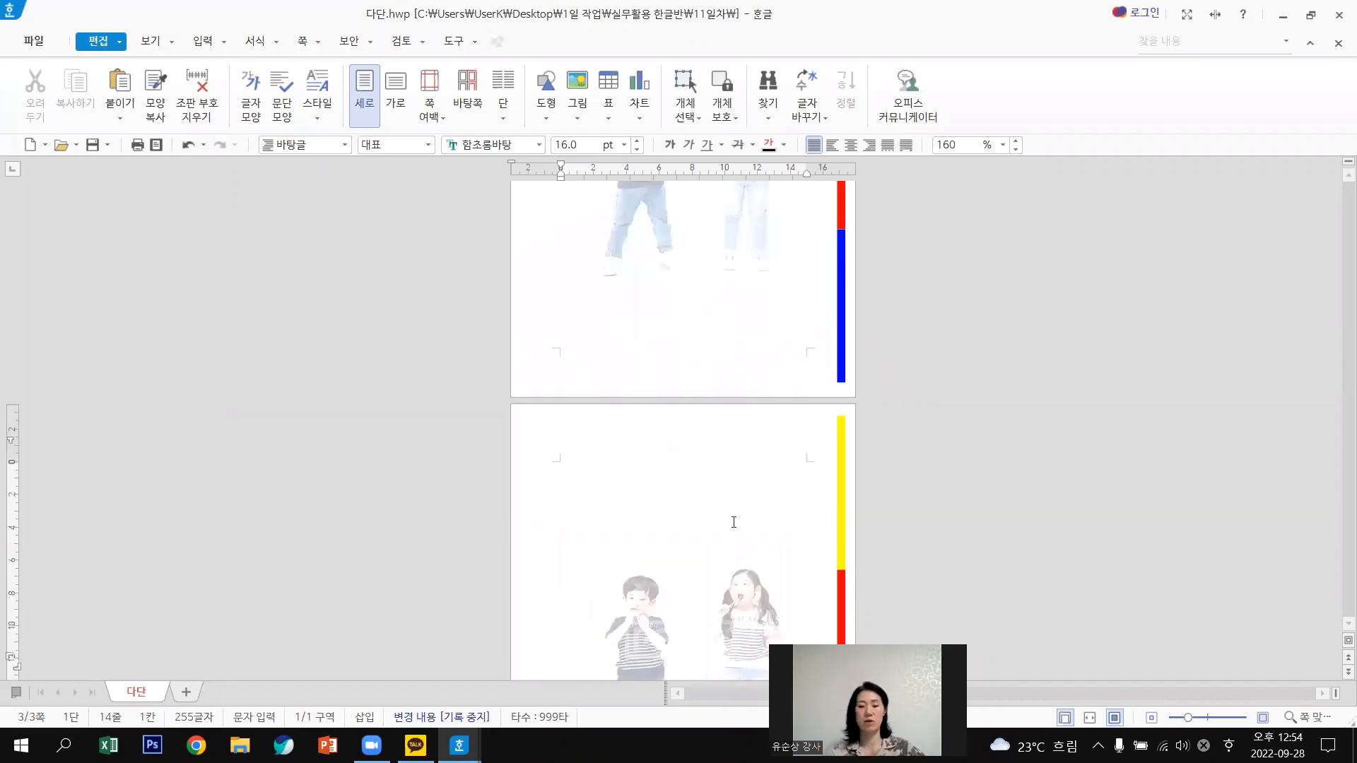
{"action": "scroll", "coordinate": [918, 397], "scroll_direction": "up", "scroll_amount": 2}
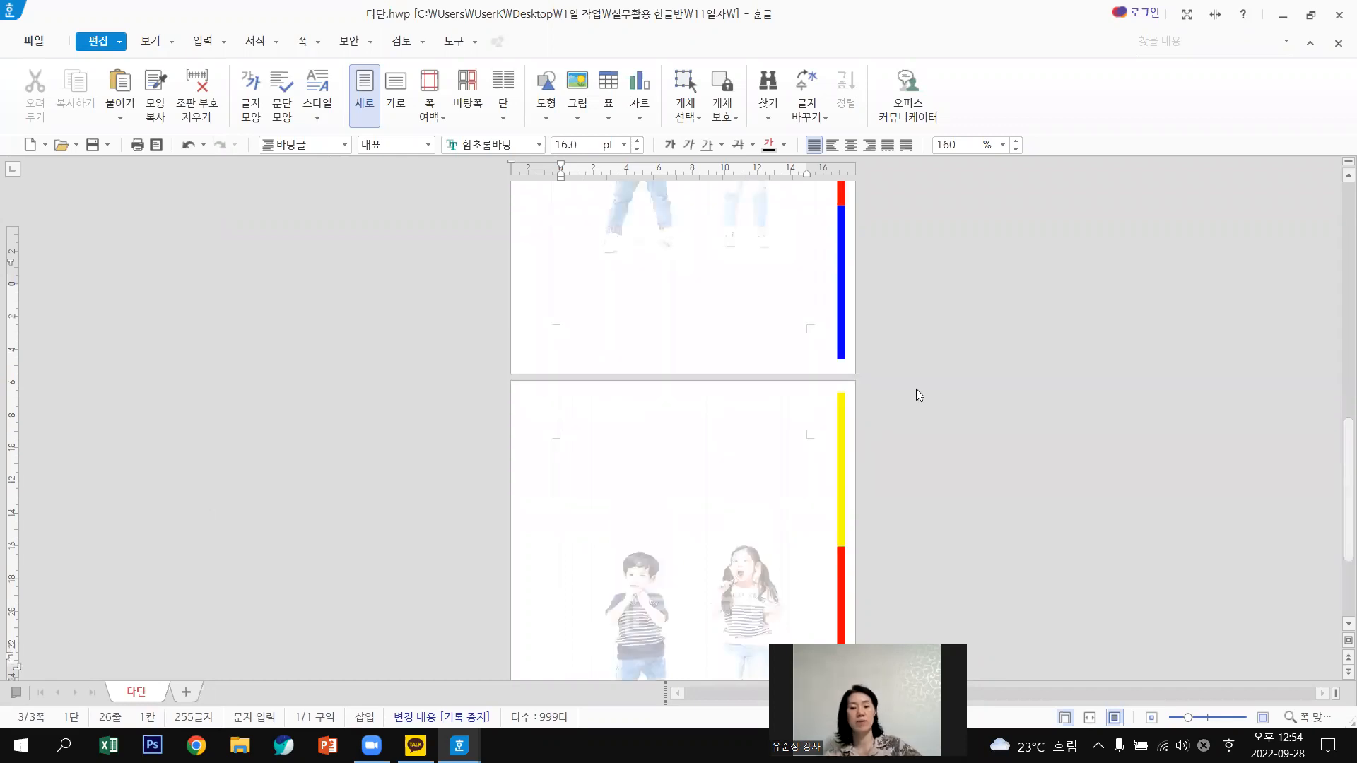
{"action": "scroll", "coordinate": [917, 395], "scroll_direction": "down", "scroll_amount": 1}
{"action": "scroll", "coordinate": [918, 395], "scroll_direction": "up", "scroll_amount": 2}
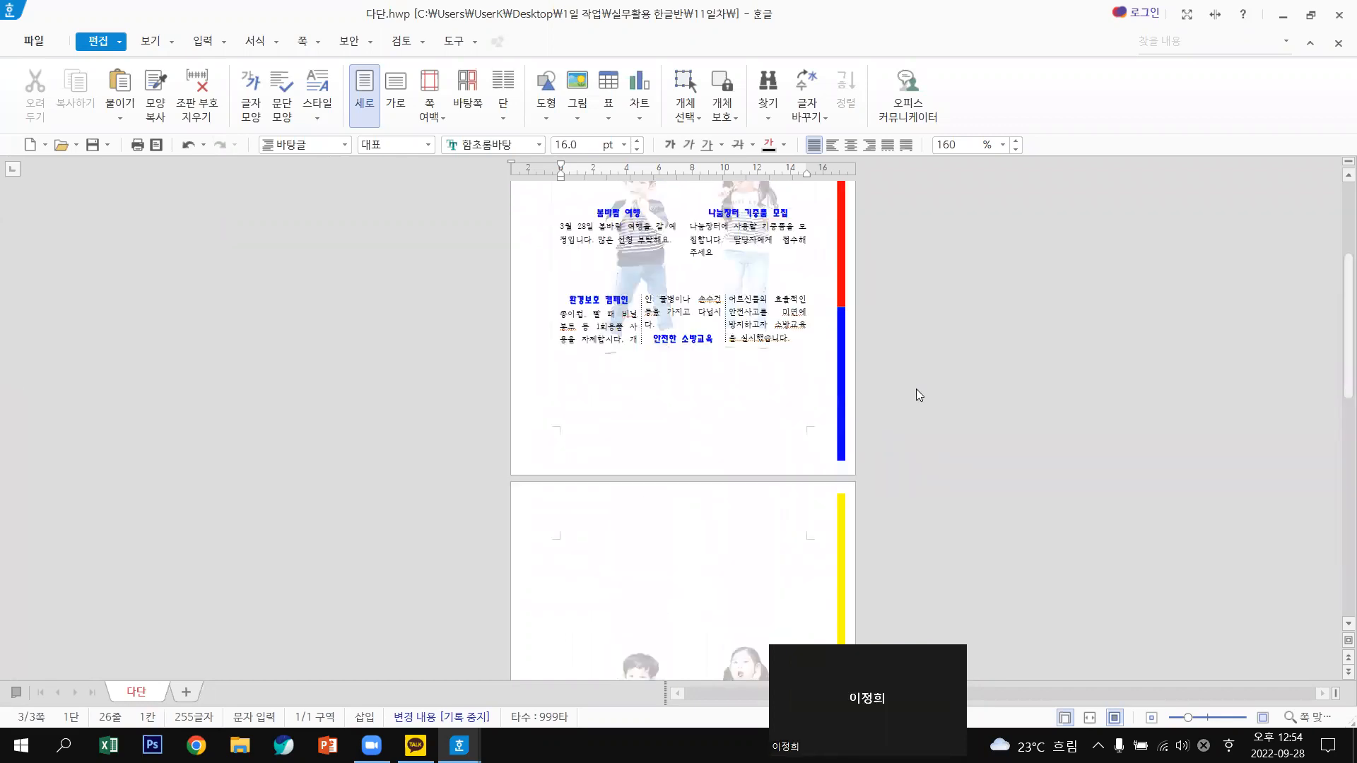
{"action": "scroll", "coordinate": [919, 395], "scroll_direction": "up", "scroll_amount": 2}
{"action": "scroll", "coordinate": [919, 396], "scroll_direction": "up", "scroll_amount": 1}
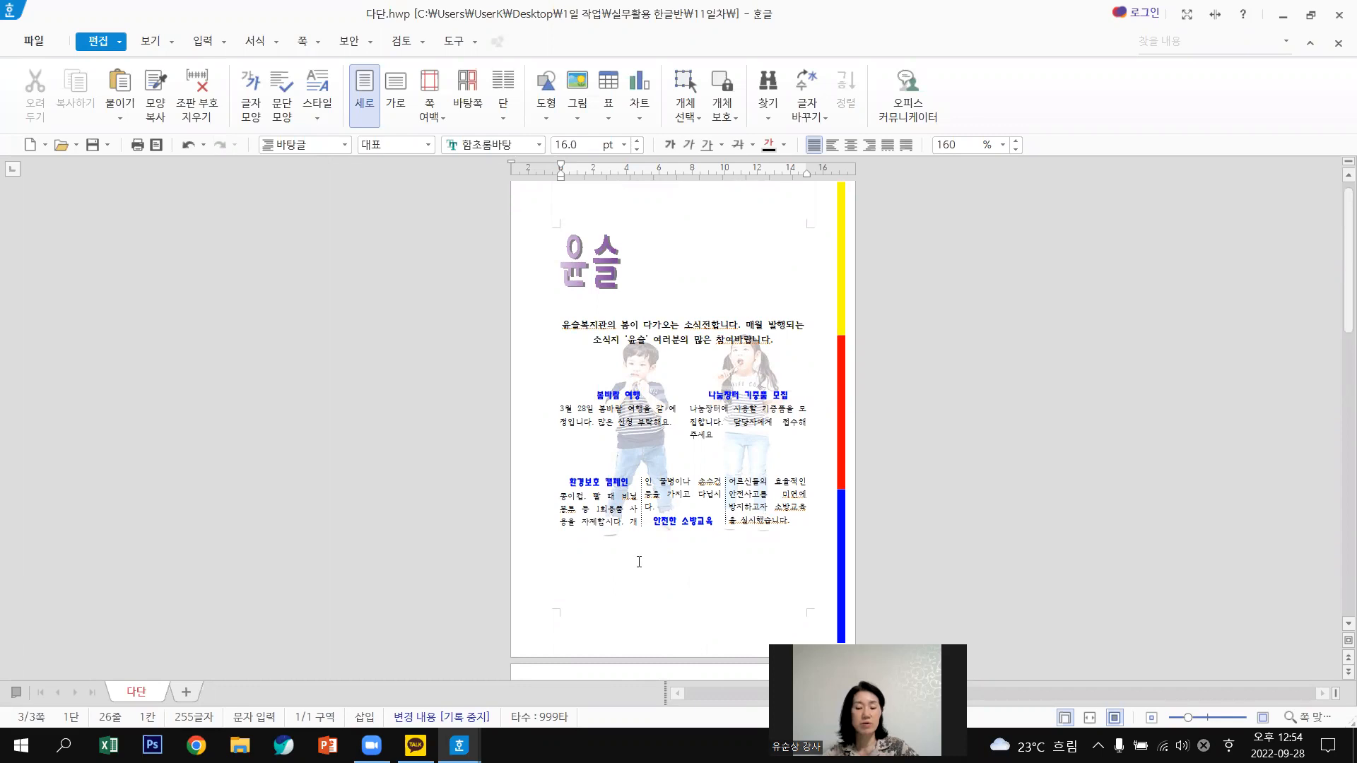
Delete the extra blank pages so the newsletter is a single page.
{"action": "left_click", "coordinate": [641, 562]}
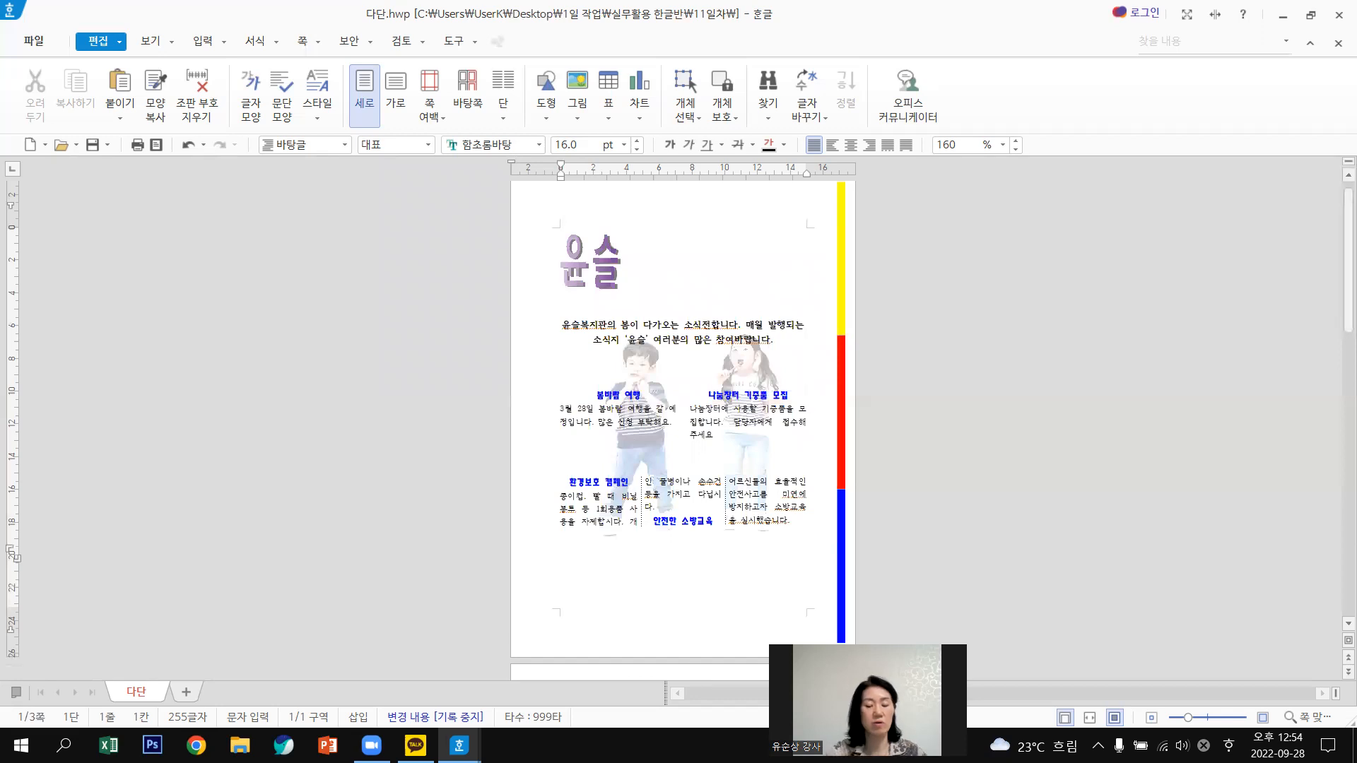
{"action": "key", "text": "Delete"}
{"action": "key", "text": "Return"}
{"action": "key", "text": "Return"}
{"action": "key", "text": "Return"}
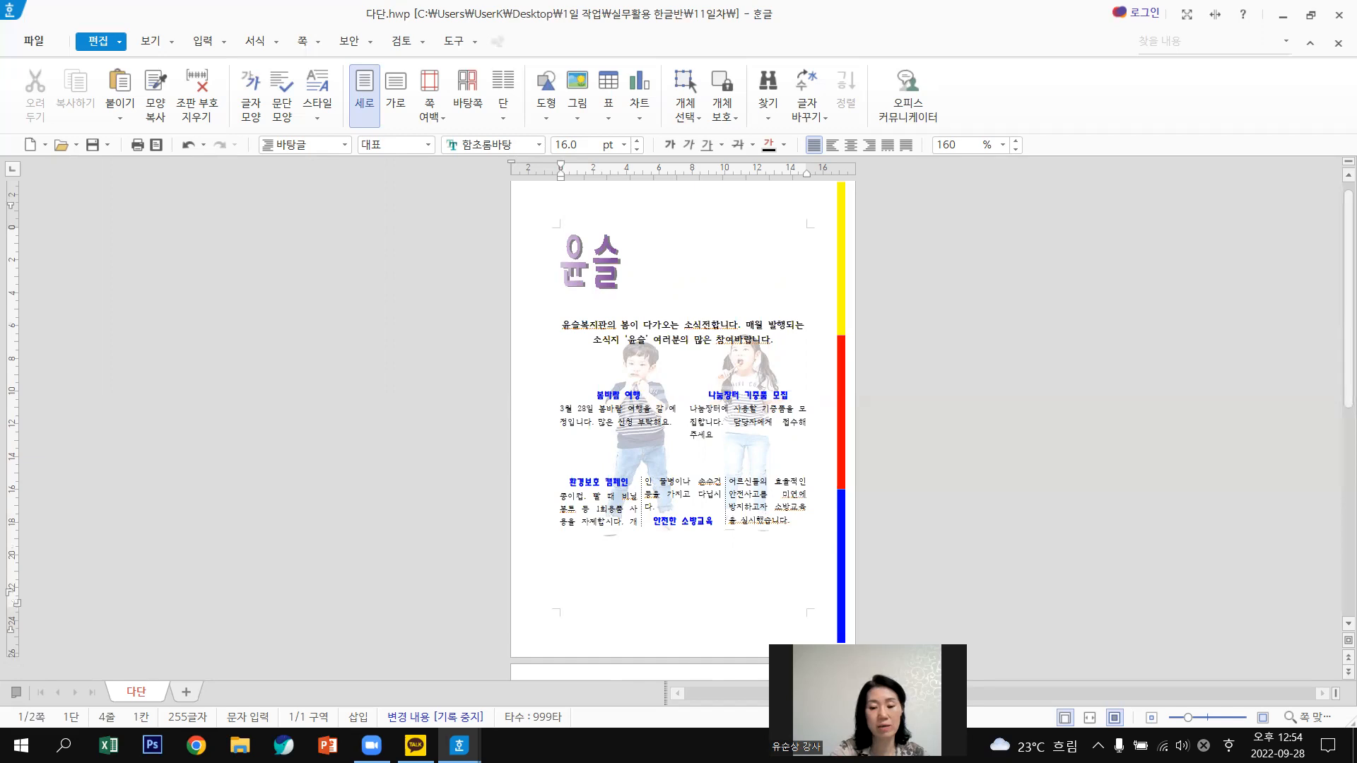
{"action": "key", "text": "Delete"}
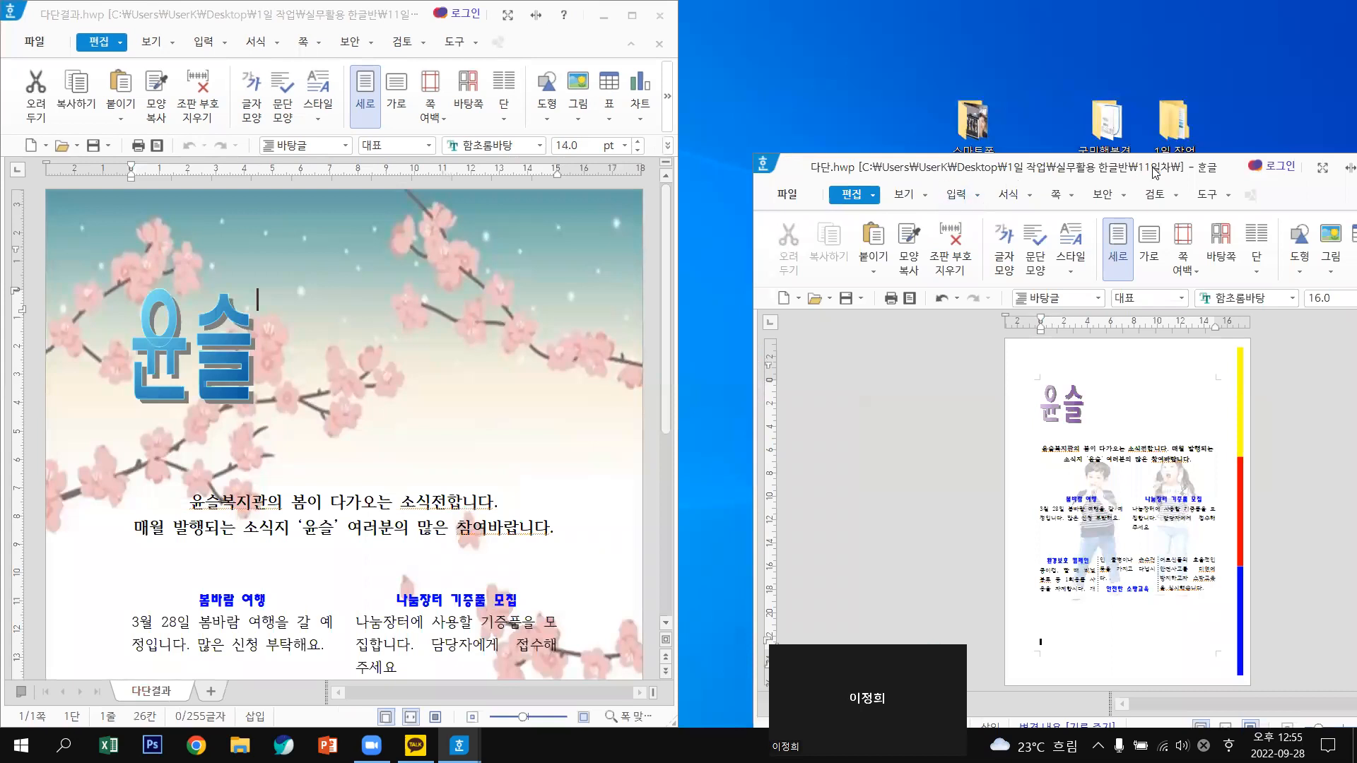
Snap 다단.hwp to the right half of the screen and open its 바탕쪽 master page.
{"action": "left_click_drag", "start_coordinate": [1152, 169], "coordinate": [1355, 42]}
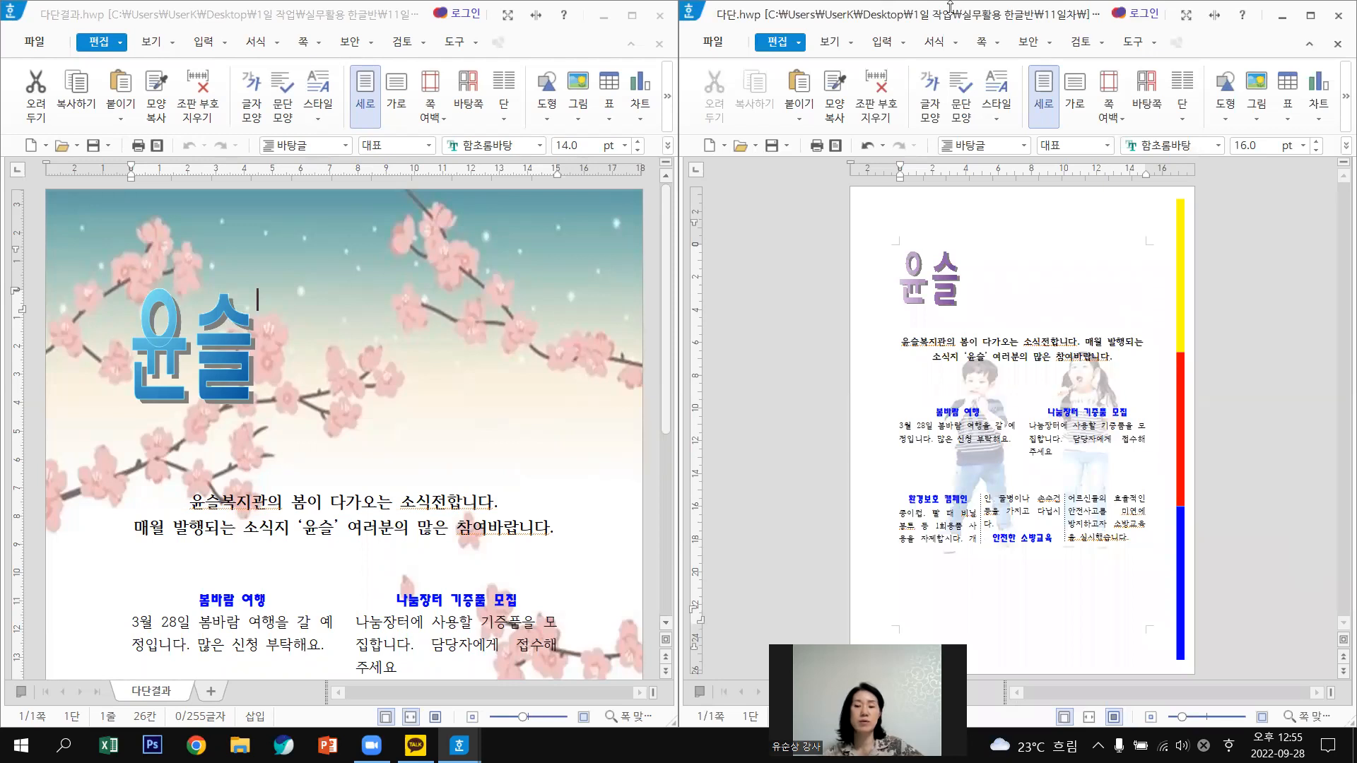
{"action": "left_click", "coordinate": [984, 43]}
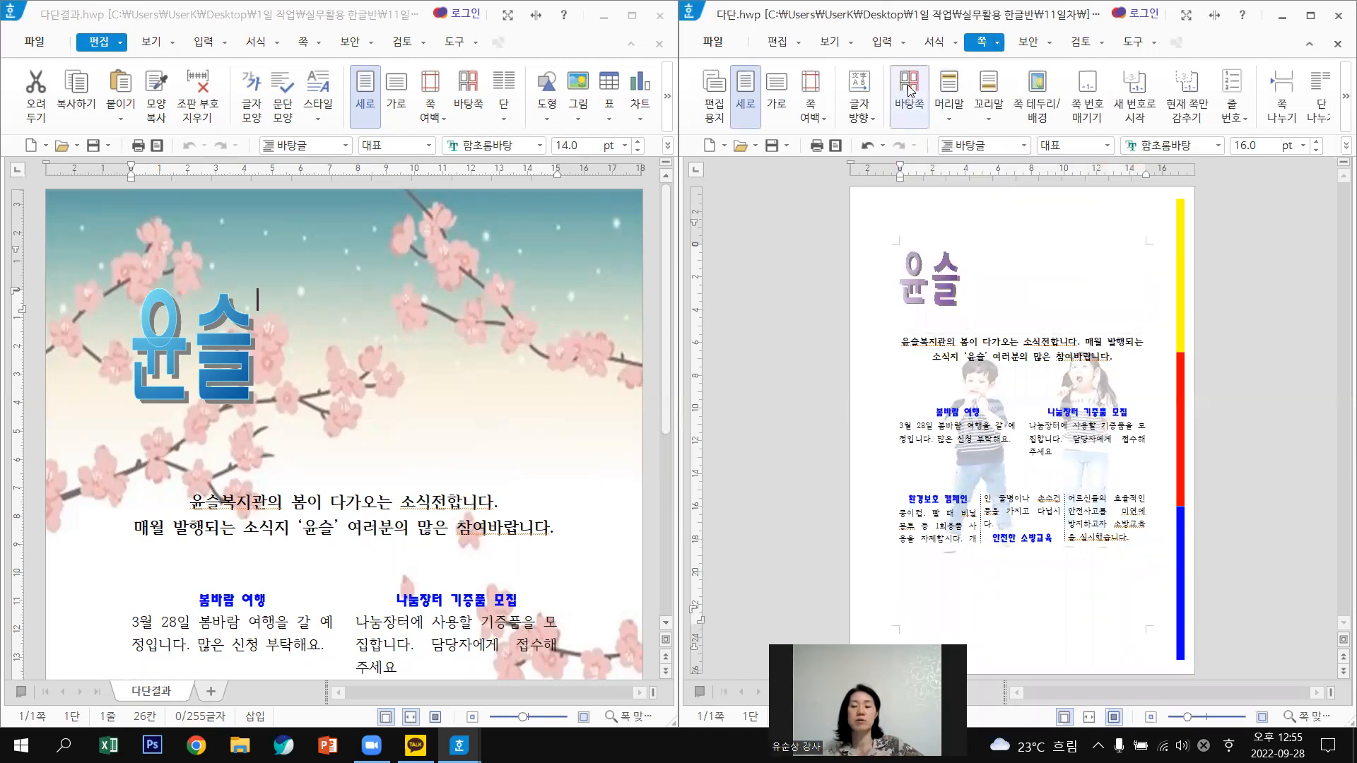
{"action": "left_click", "coordinate": [998, 47]}
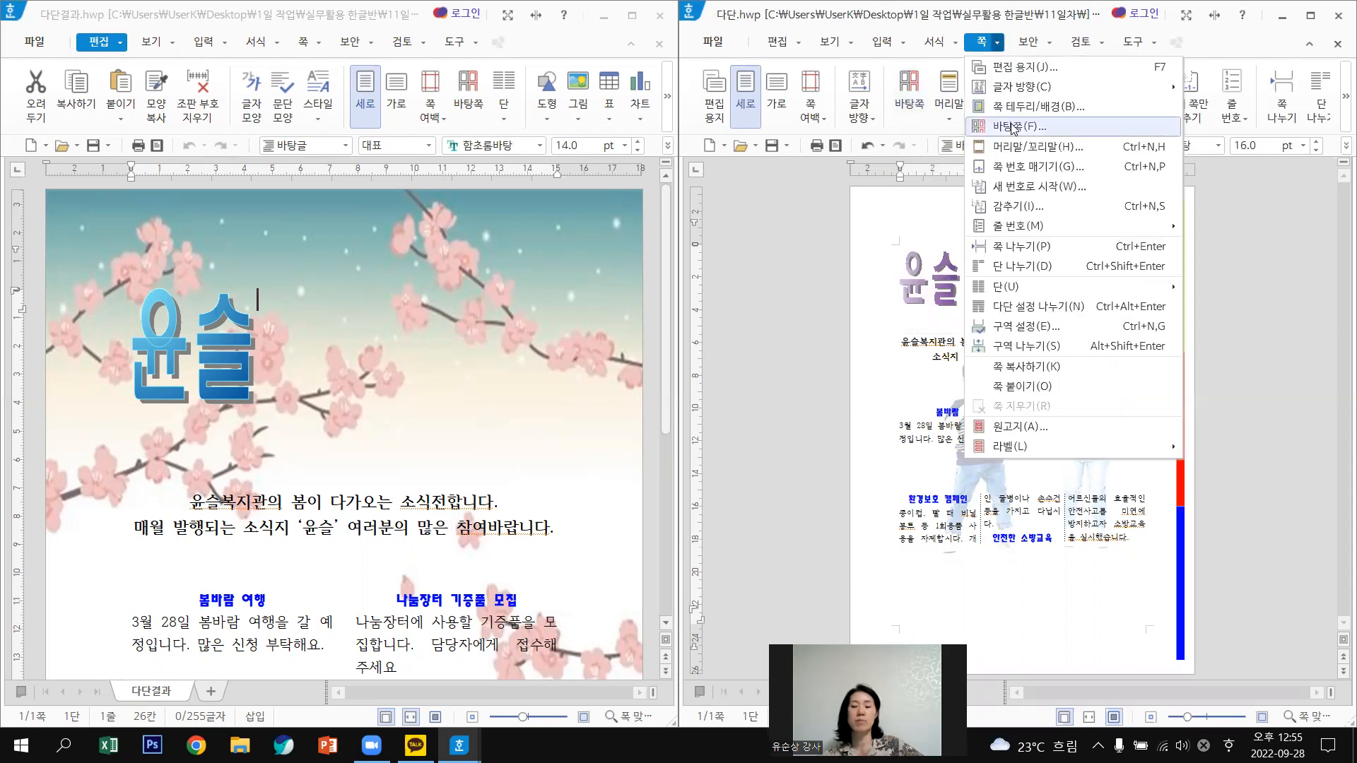
{"action": "left_click", "coordinate": [1012, 127]}
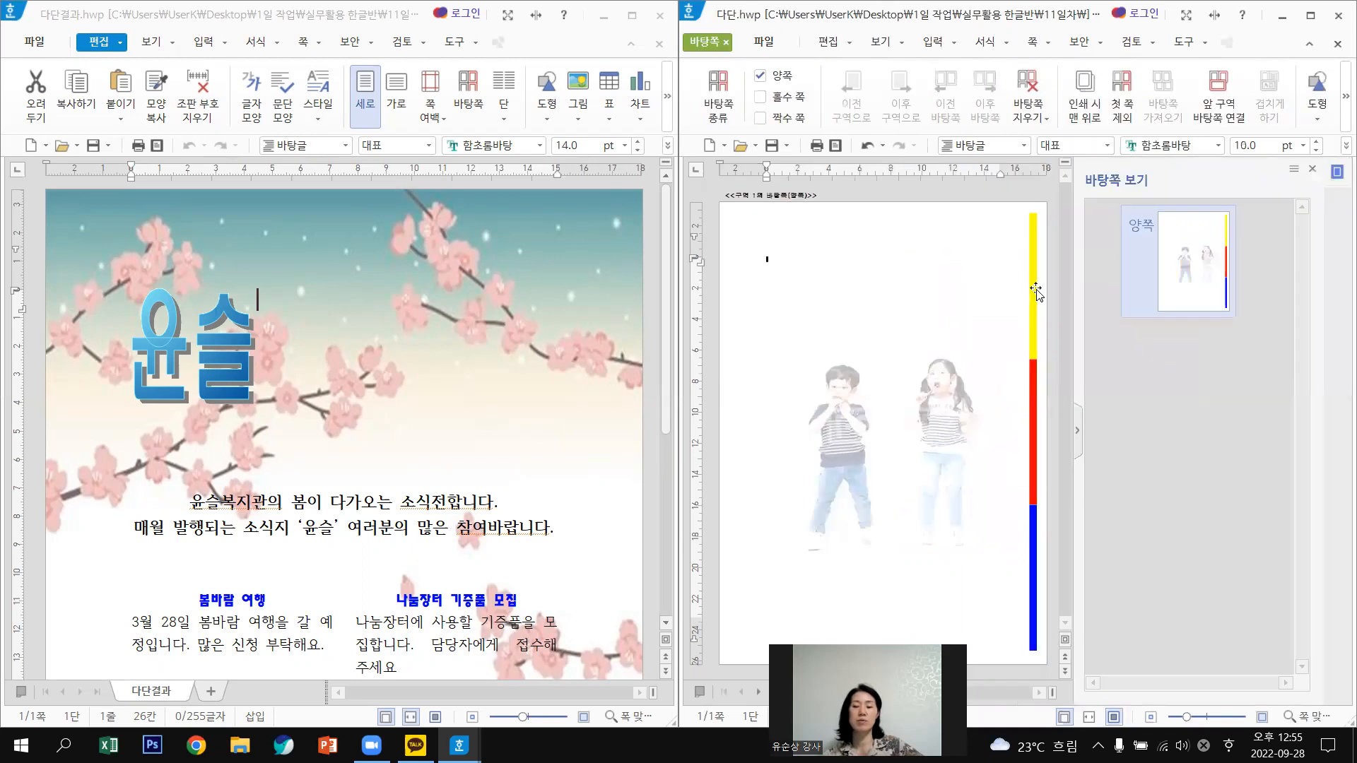
Select the colour bar, then close master-page editing.
{"action": "left_click", "coordinate": [1036, 293]}
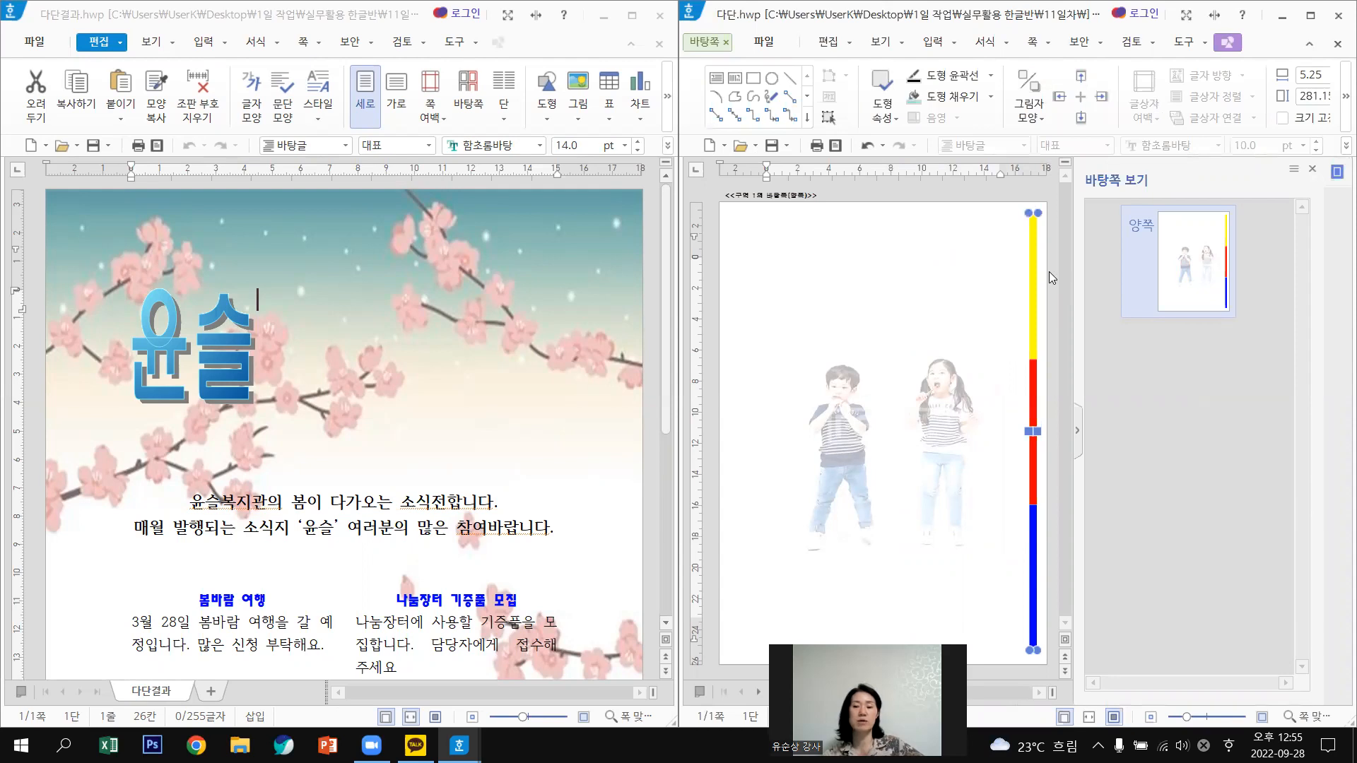
{"action": "left_click", "coordinate": [710, 44]}
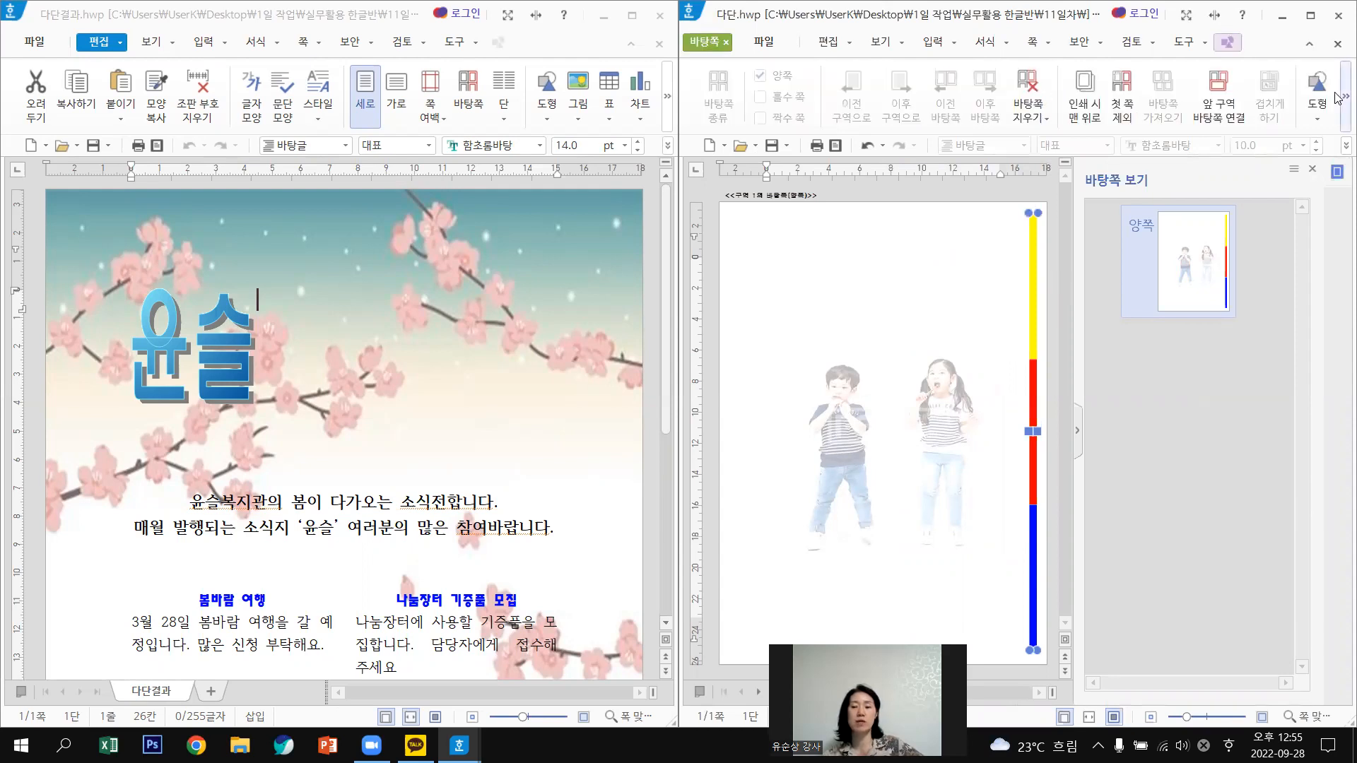
{"action": "left_click", "coordinate": [1339, 97]}
{"action": "left_click", "coordinate": [1340, 97]}
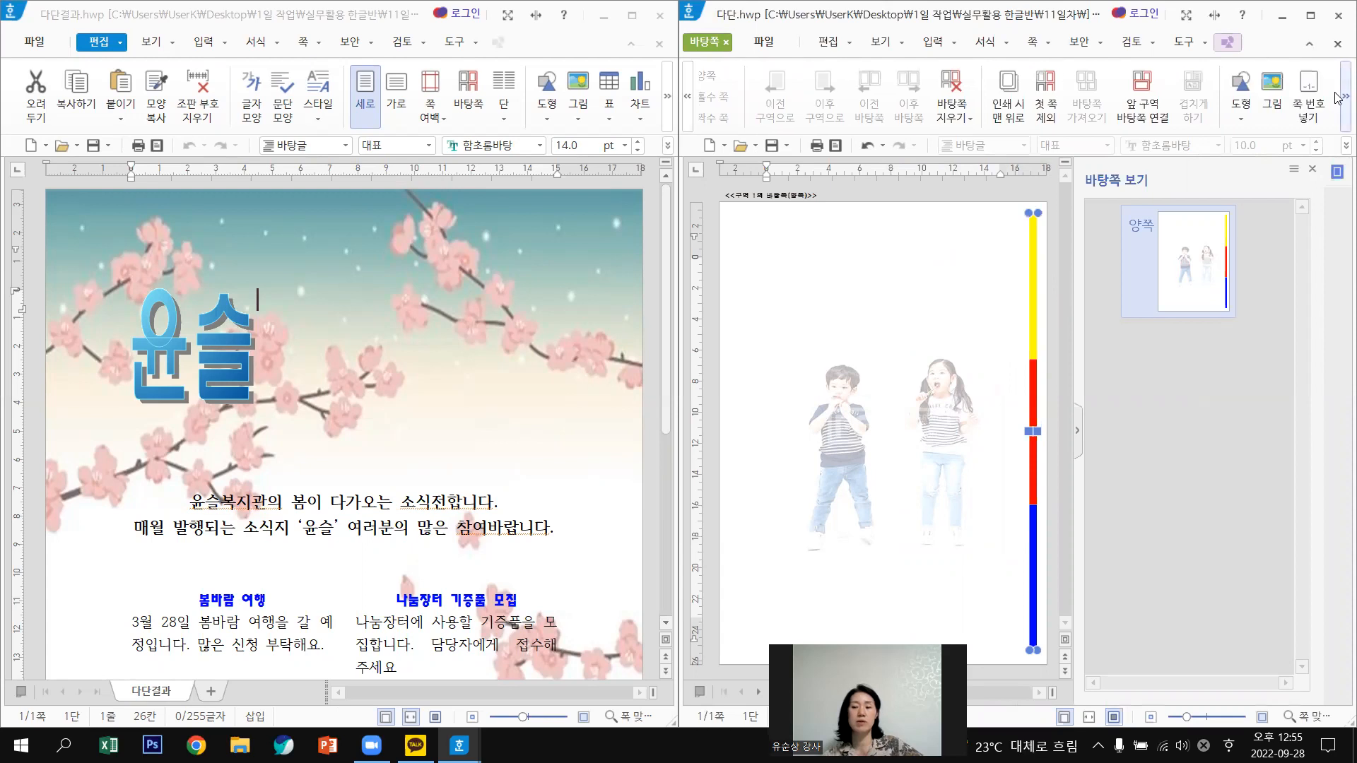
{"action": "left_click", "coordinate": [1339, 96]}
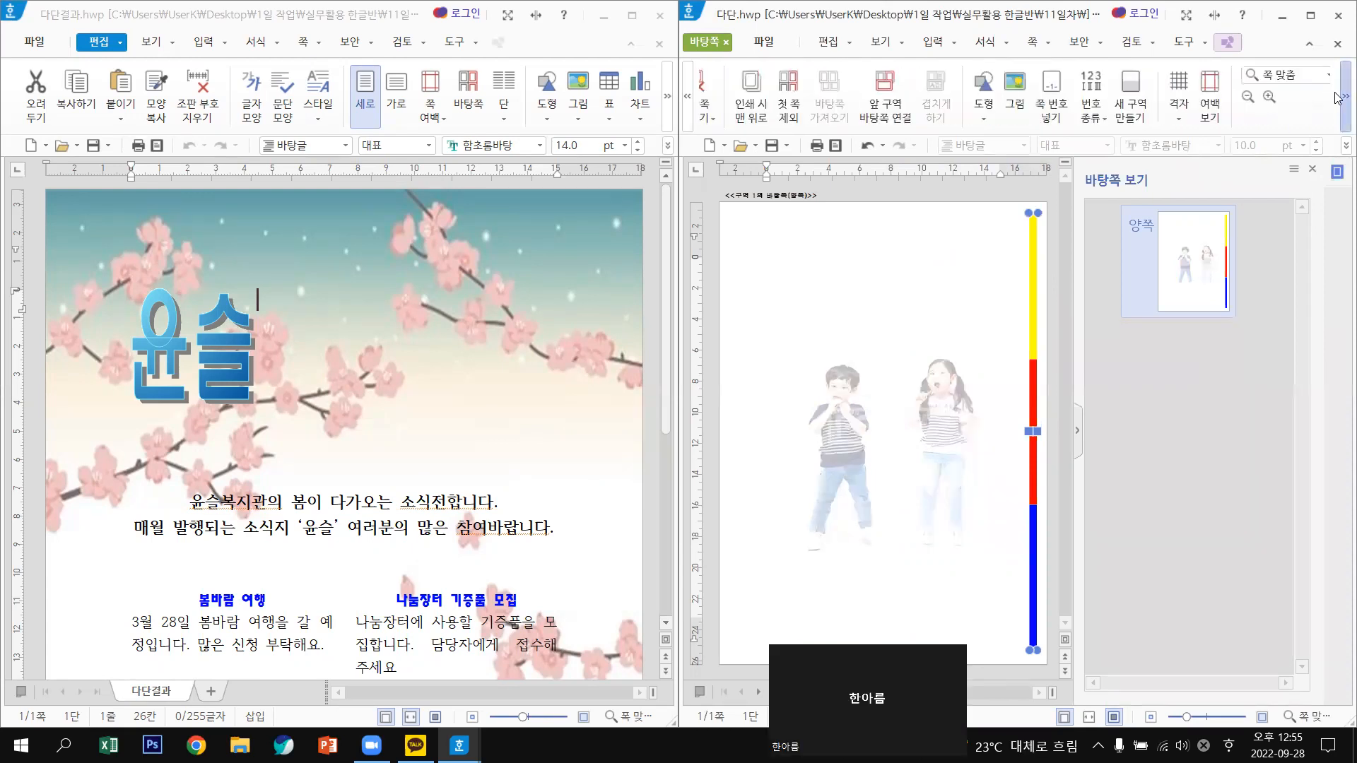
{"action": "left_click", "coordinate": [1339, 97]}
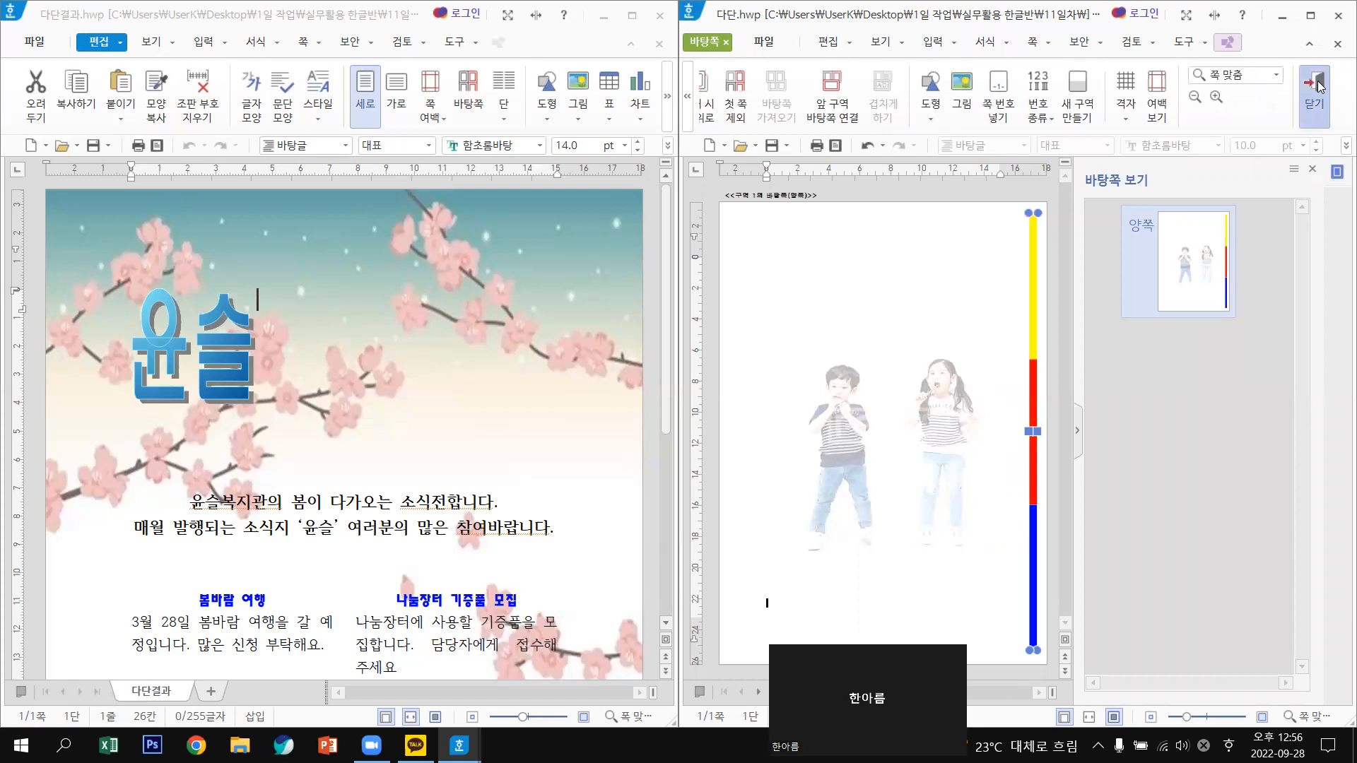
{"action": "left_click", "coordinate": [1316, 85]}
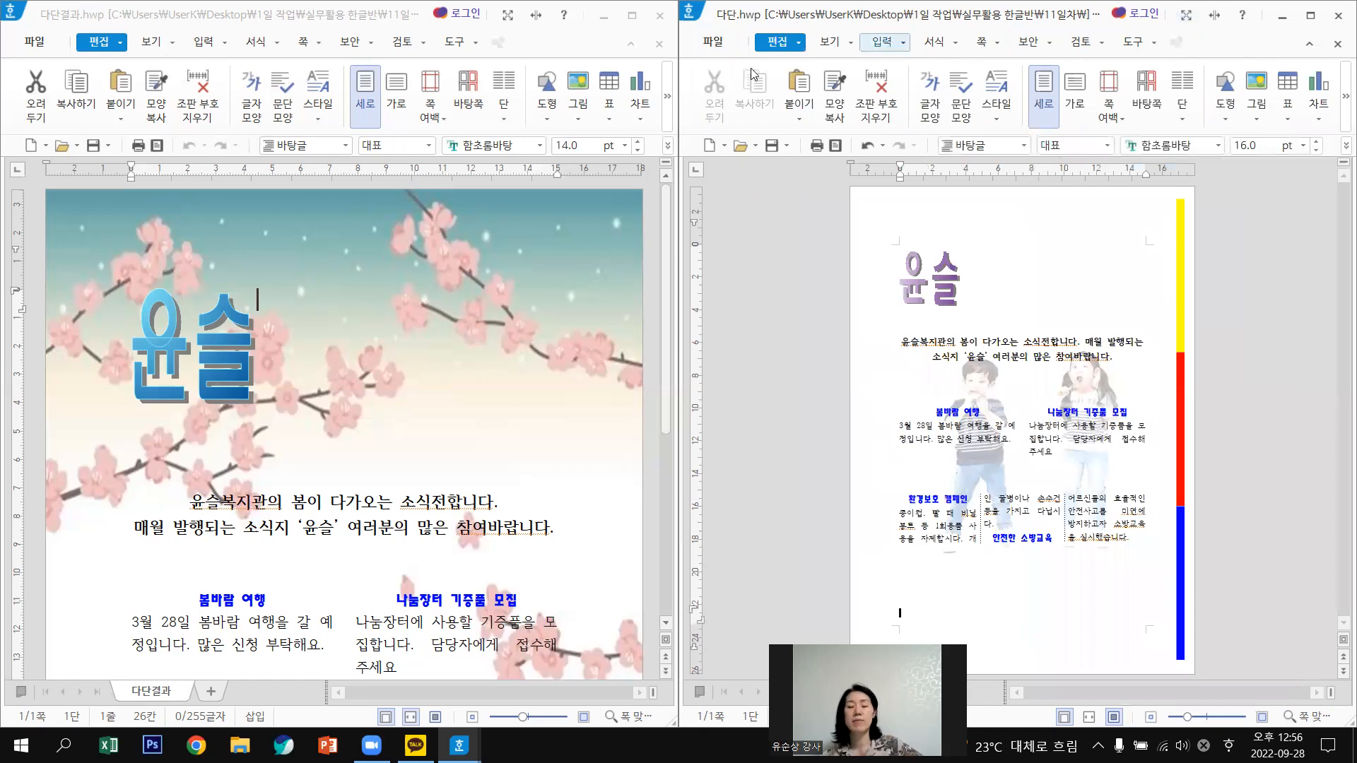
Reopen the master page and ungroup the colour bar with 개체 풀기.
{"action": "left_click", "coordinate": [983, 44]}
{"action": "left_click", "coordinate": [910, 87]}
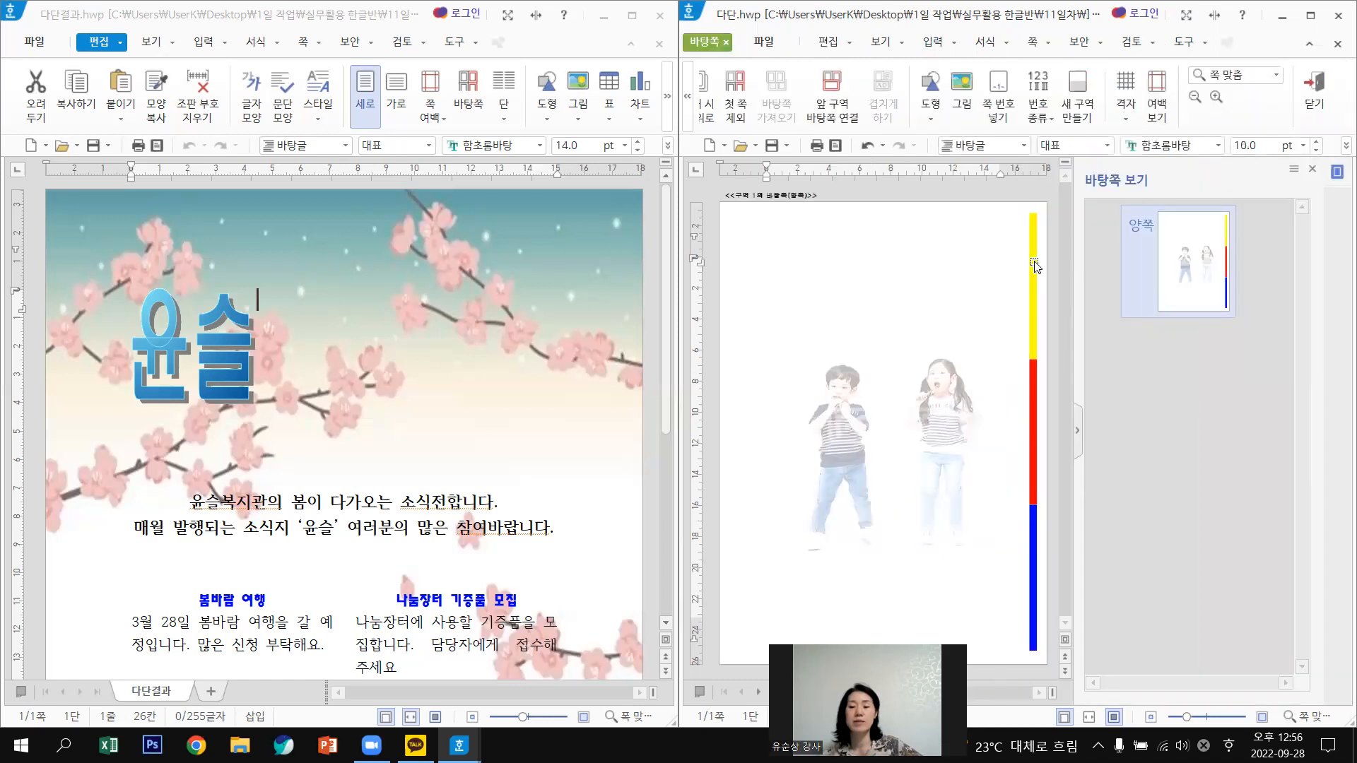
{"action": "left_click", "coordinate": [1034, 262]}
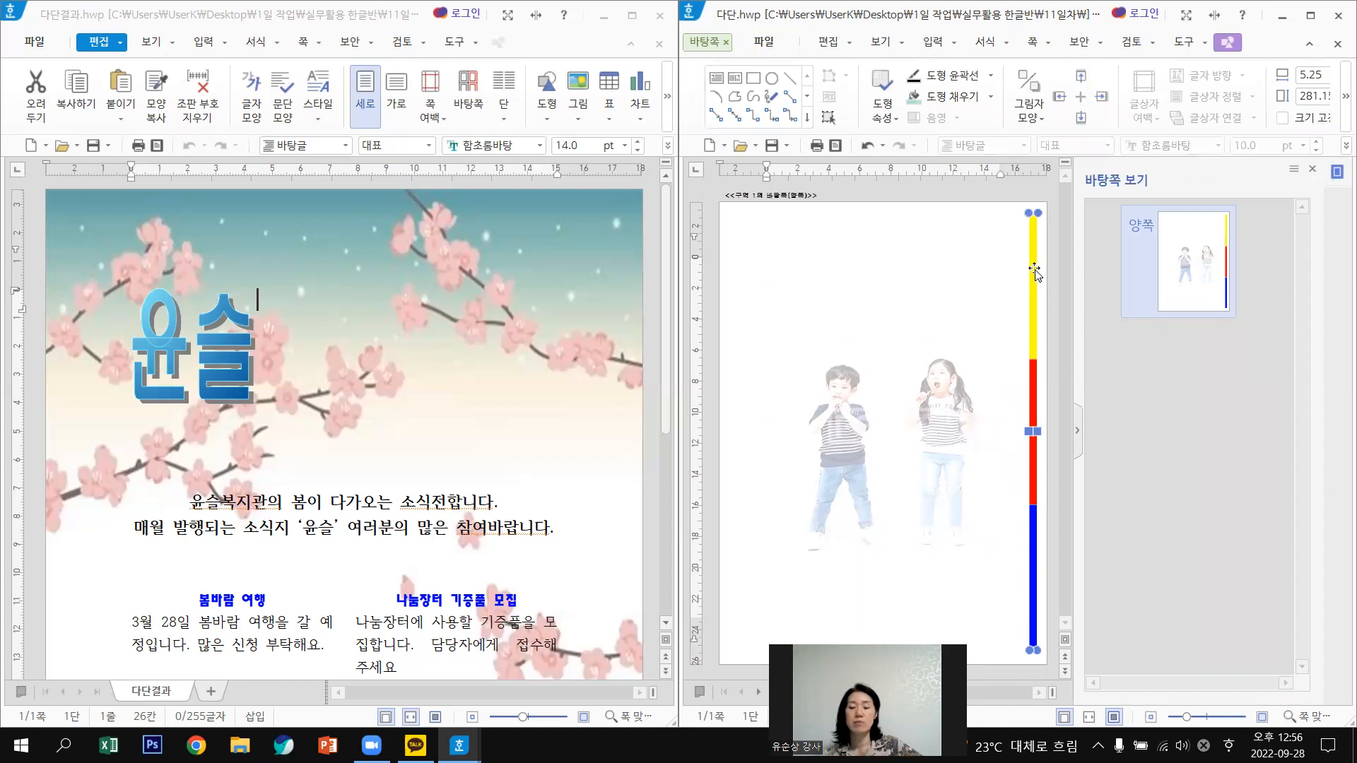
{"action": "right_click", "coordinate": [1034, 271]}
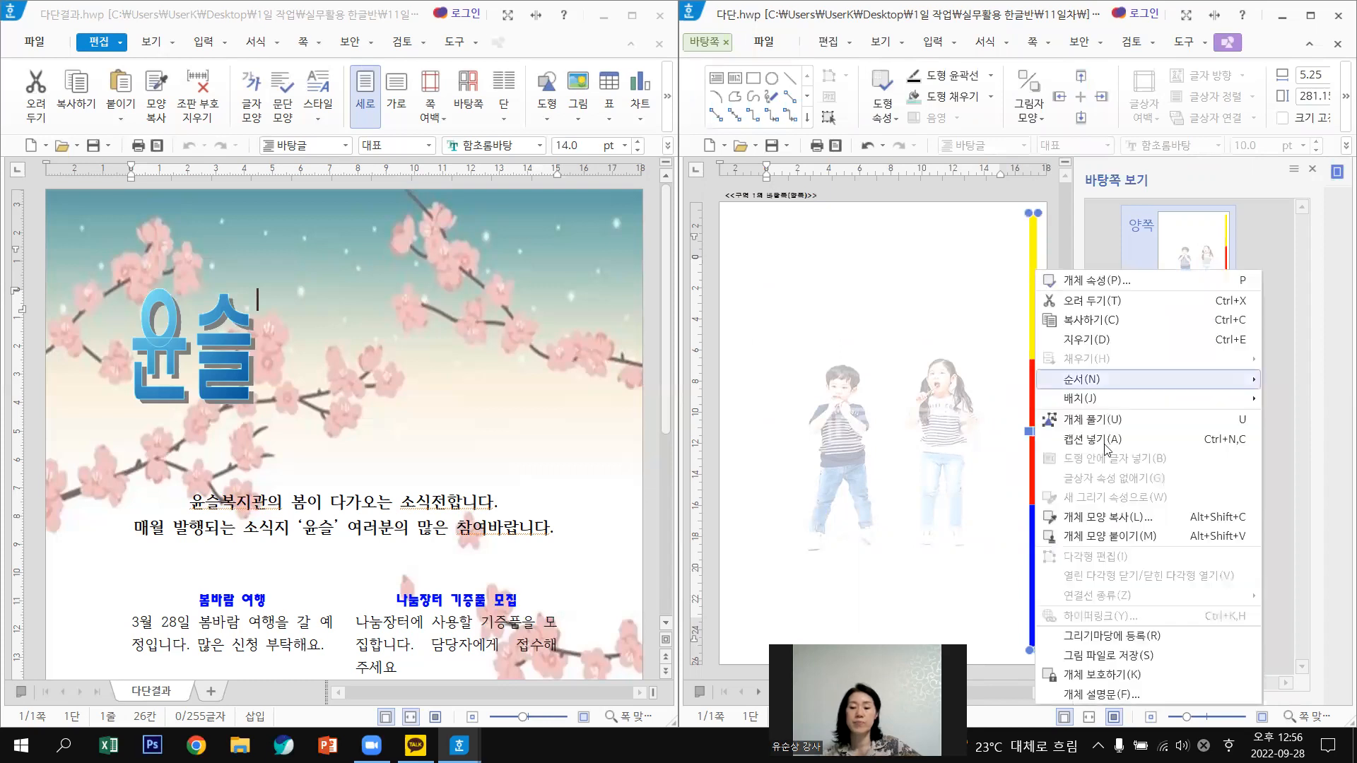
{"action": "left_click", "coordinate": [1099, 420]}
Select the yellow, red and blue segments and regroup them with 개체 묶기.
{"action": "left_click", "coordinate": [1038, 259]}
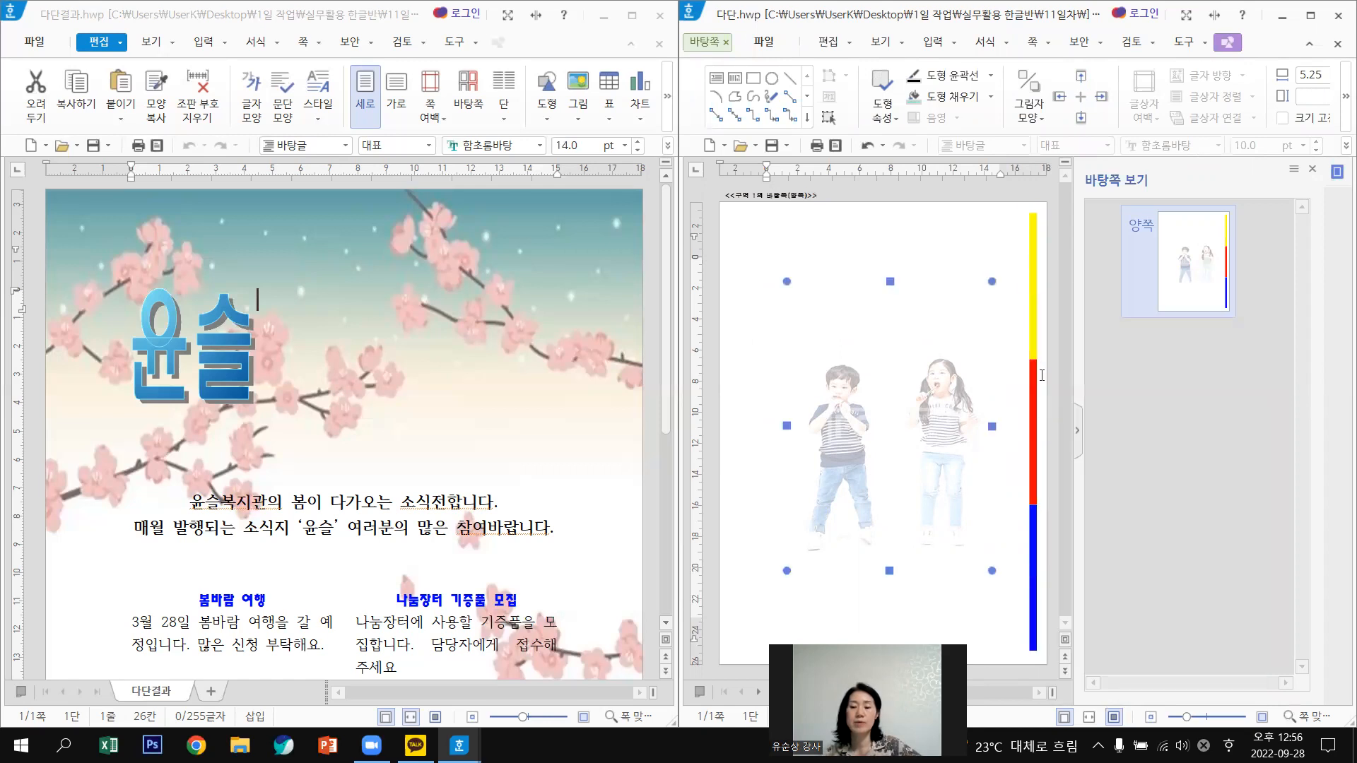
{"action": "left_click", "coordinate": [1035, 266]}
{"action": "left_click", "coordinate": [995, 298]}
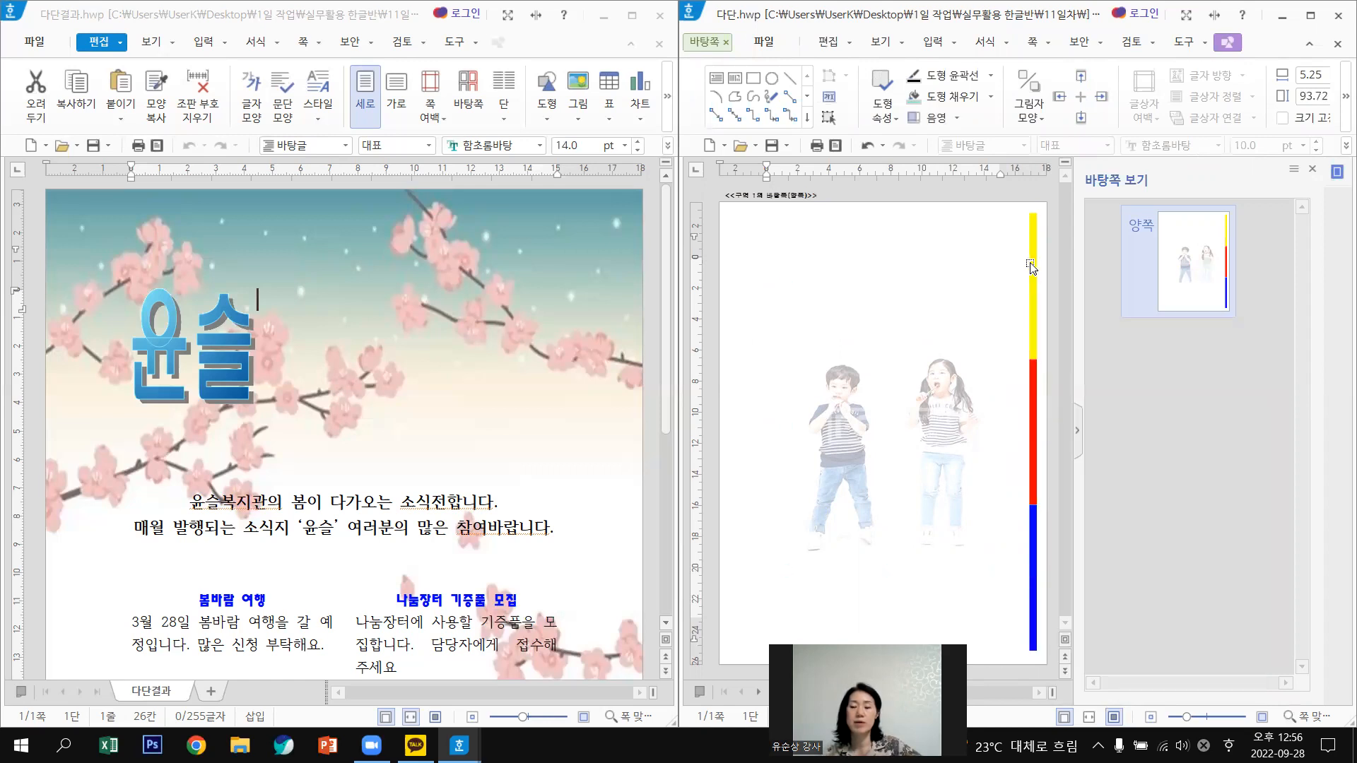
{"action": "left_click", "coordinate": [1031, 267]}
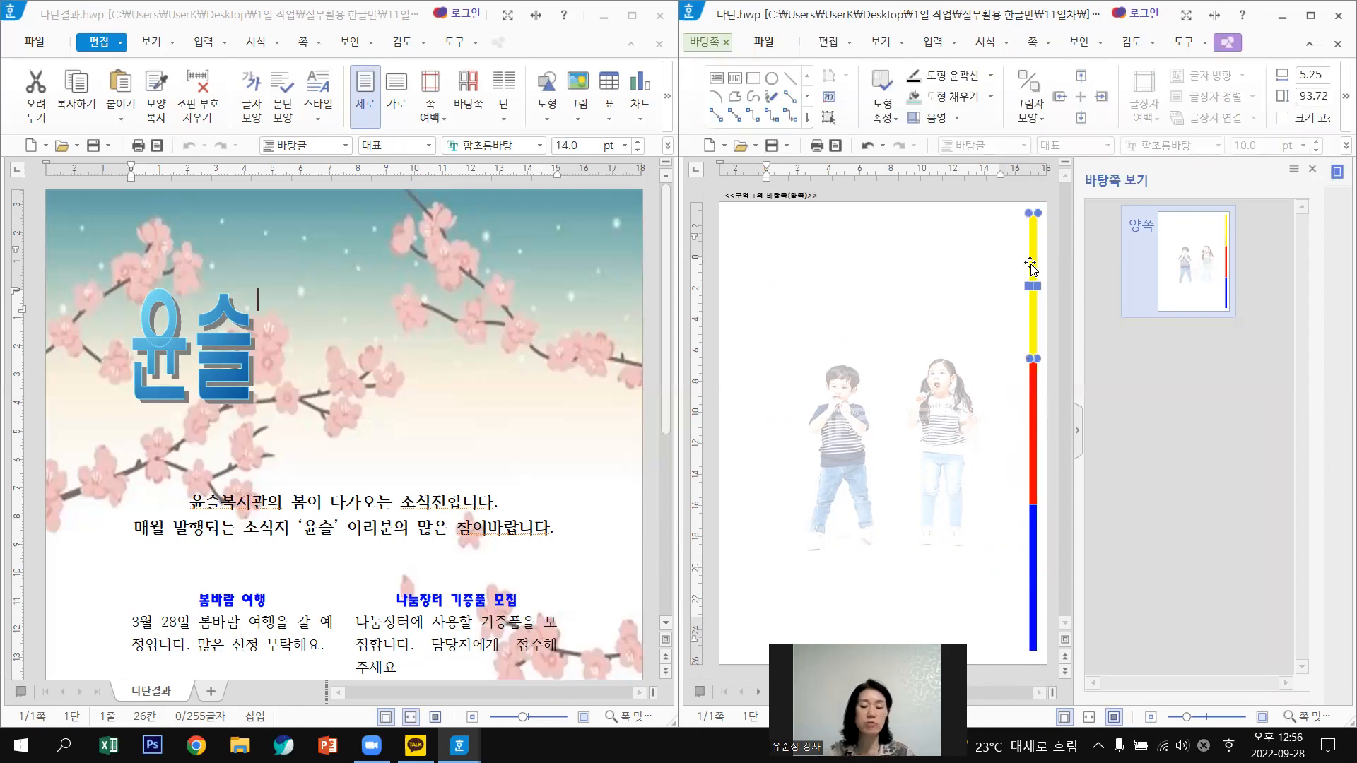
{"action": "left_click", "coordinate": [1034, 420], "text": "shift"}
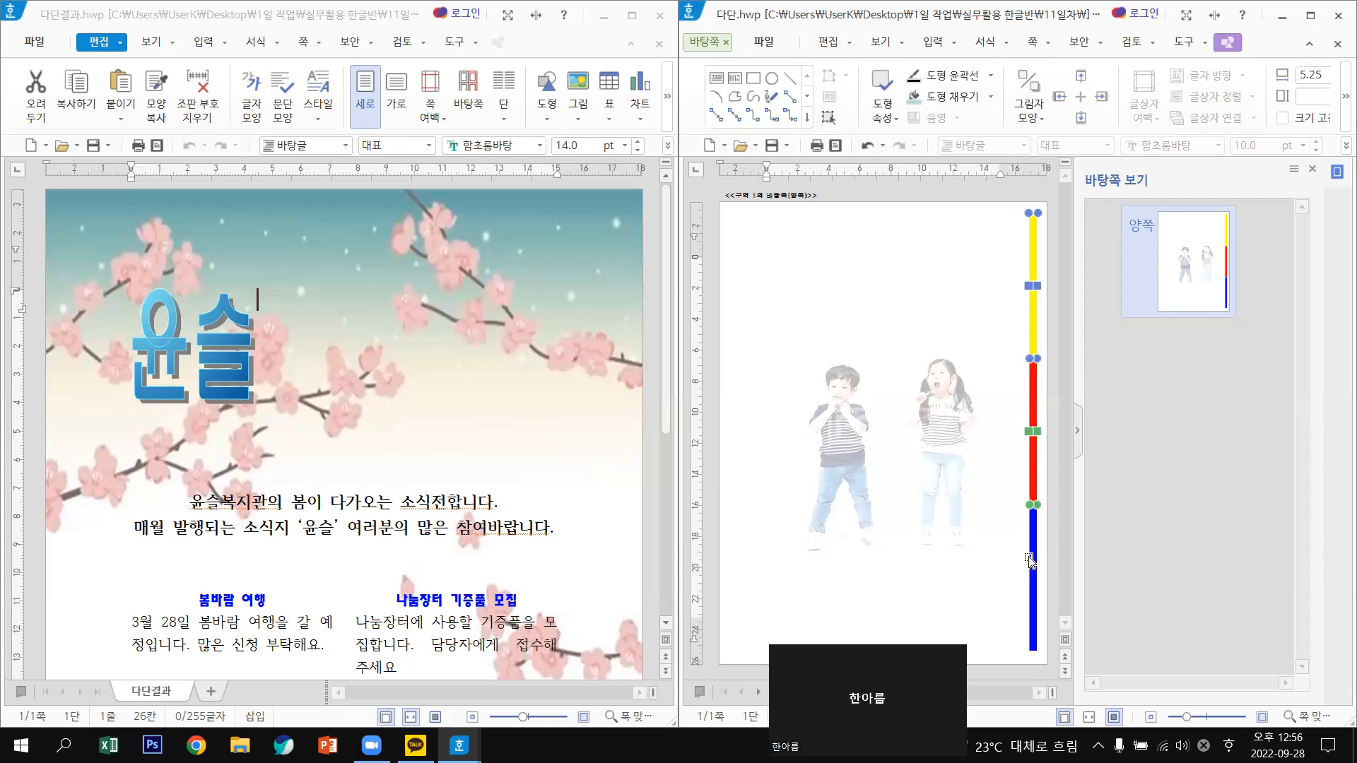
{"action": "left_click", "coordinate": [1030, 562], "text": "shift"}
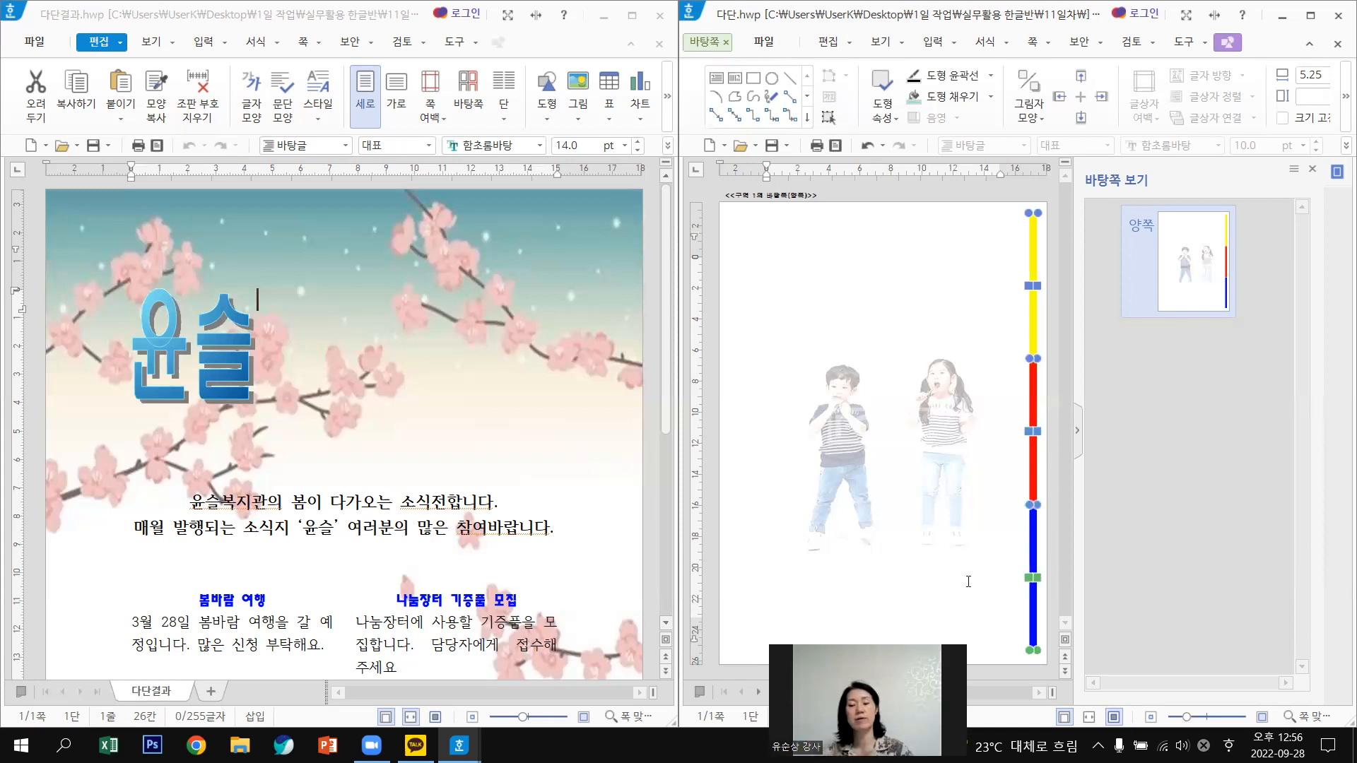
{"action": "right_click", "coordinate": [1035, 315]}
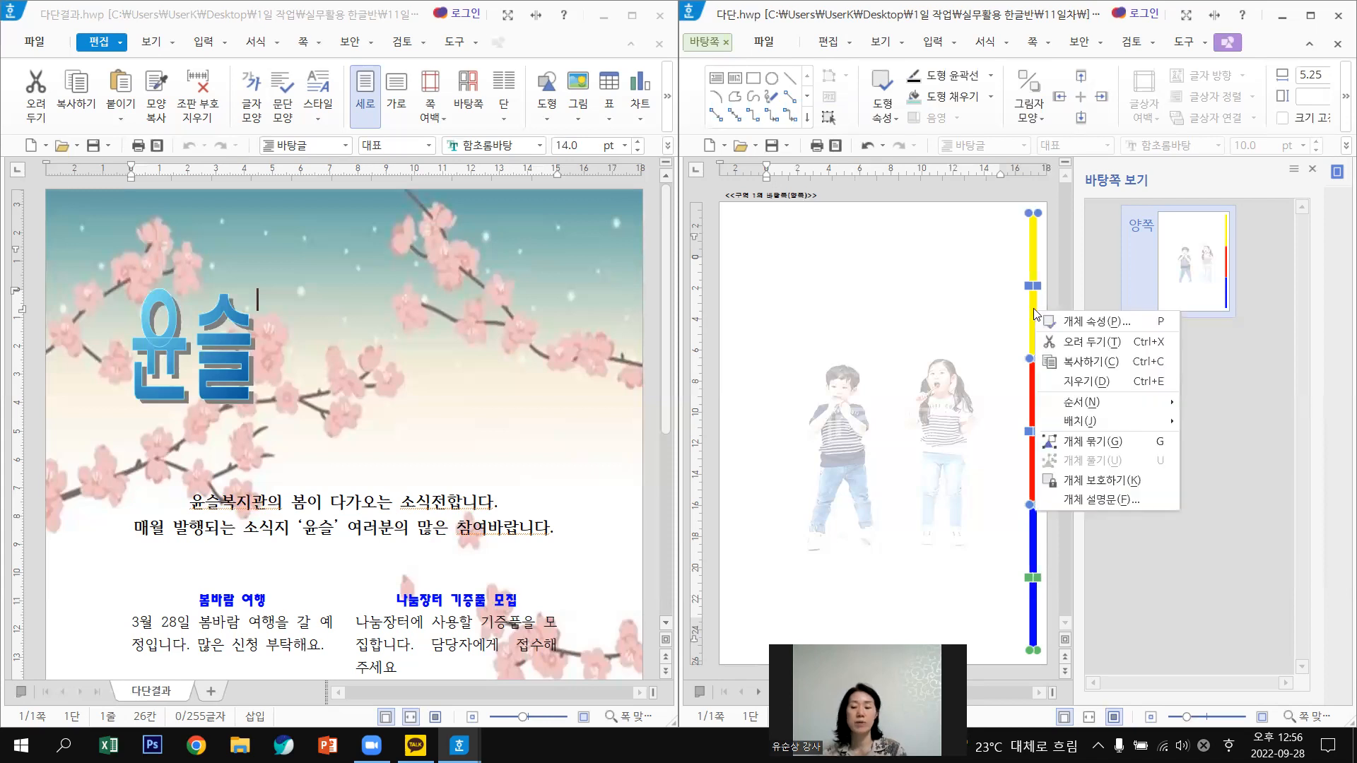
{"action": "left_click", "coordinate": [1100, 448]}
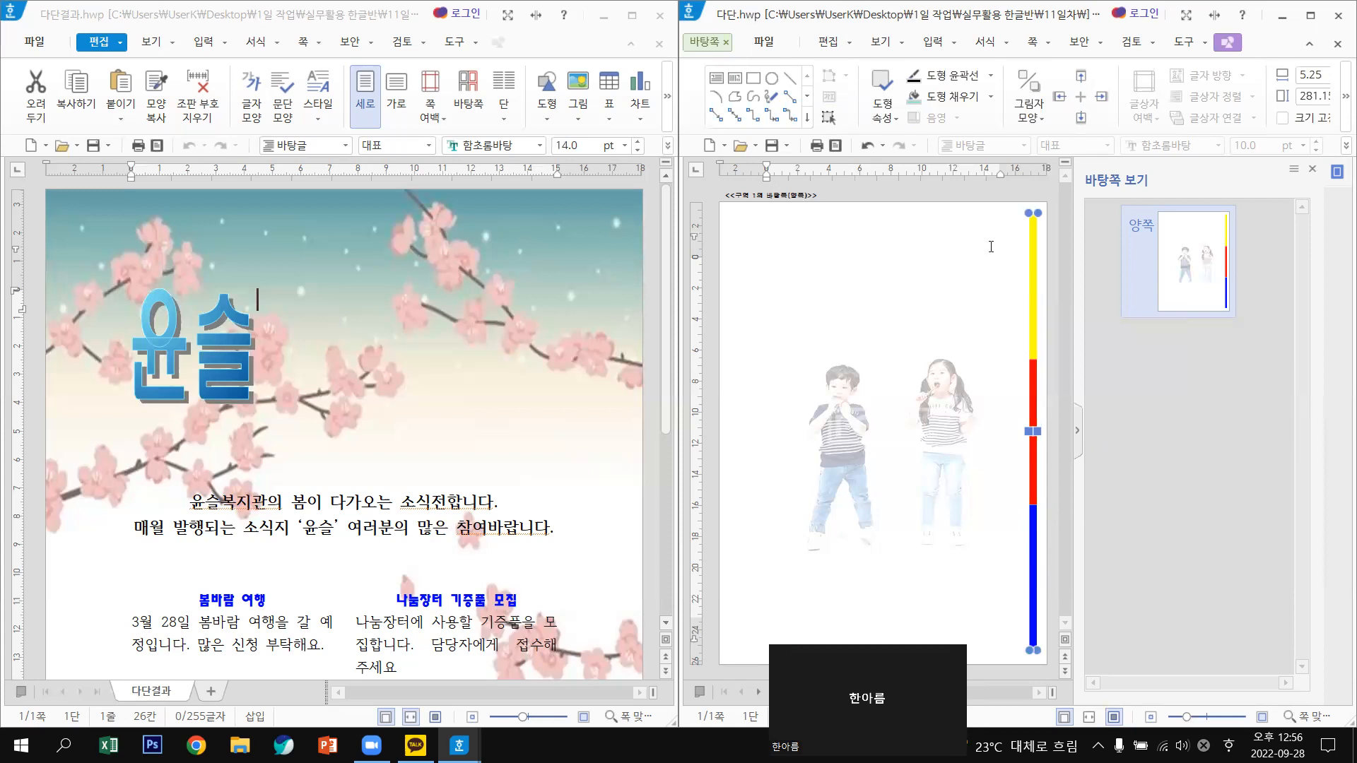
{"action": "left_click", "coordinate": [709, 42]}
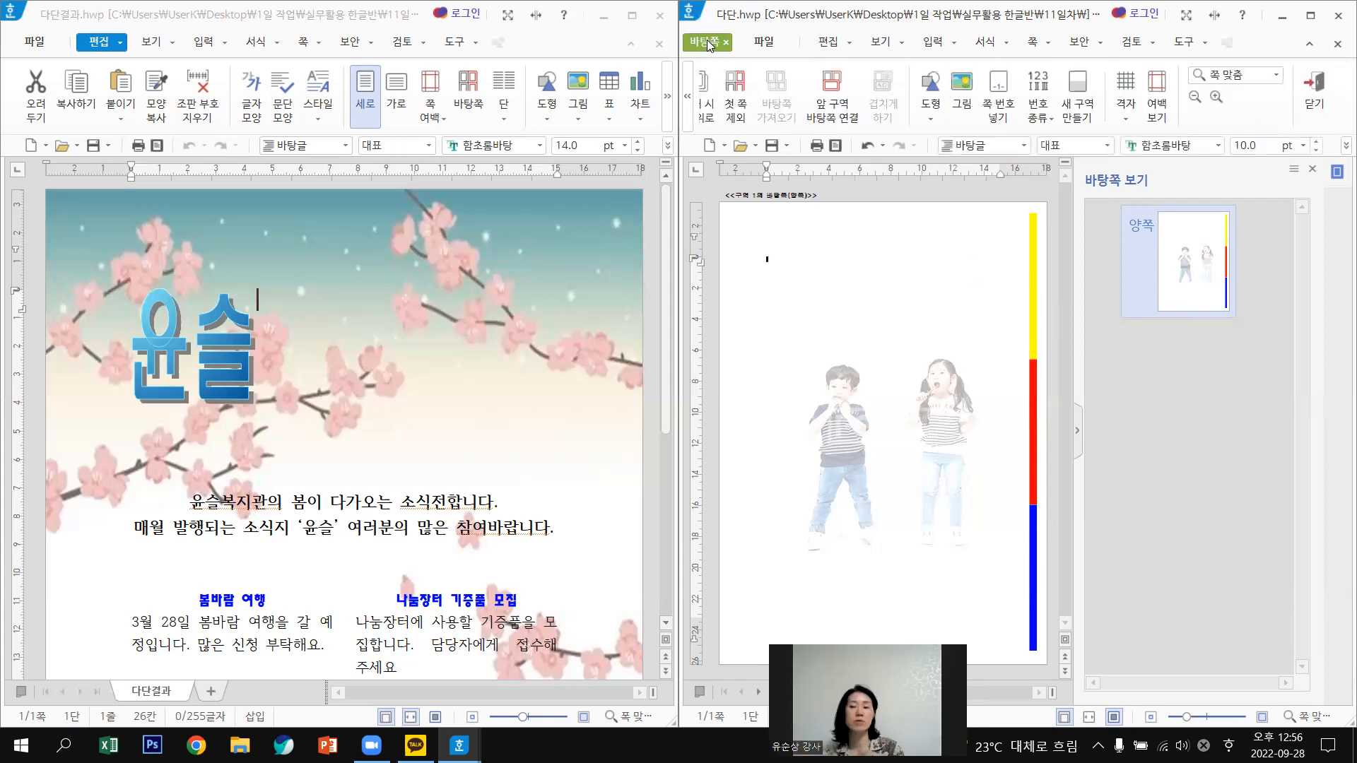
Leave the 다단.hwp master page and look through the 다단결과.hwp sample.
{"action": "left_click", "coordinate": [1315, 95]}
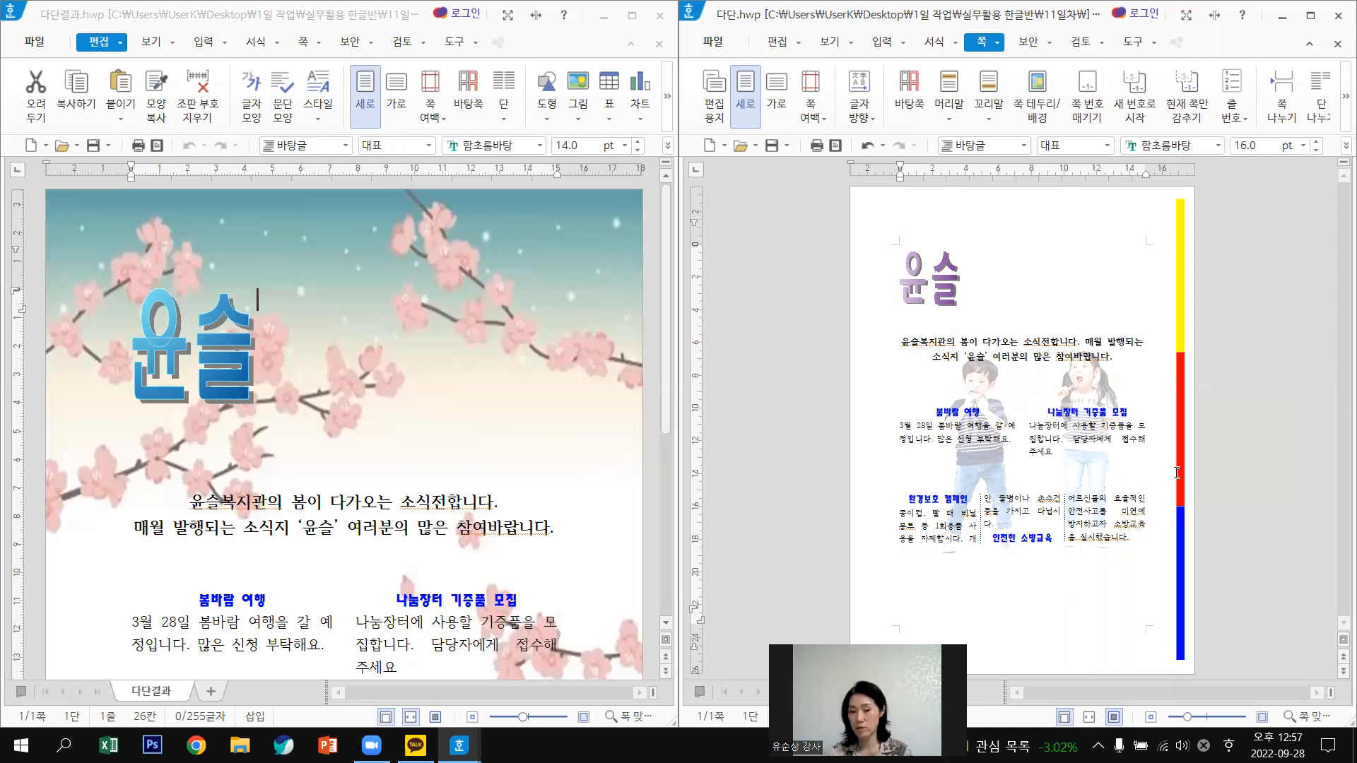
{"action": "left_click", "coordinate": [470, 373]}
{"action": "scroll", "coordinate": [471, 372], "scroll_direction": "down", "scroll_amount": 3}
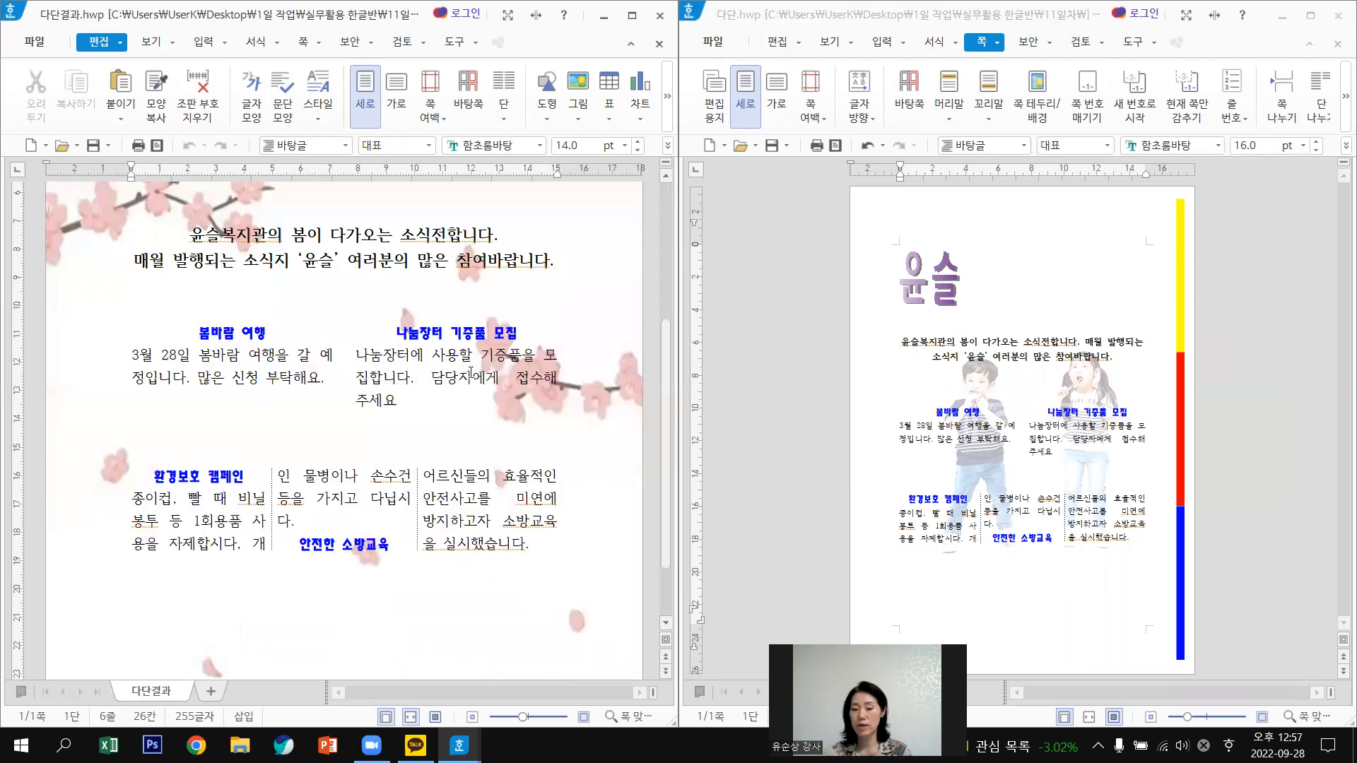
{"action": "scroll", "coordinate": [471, 372], "scroll_direction": "down", "scroll_amount": 1}
{"action": "scroll", "coordinate": [481, 383], "scroll_direction": "up", "scroll_amount": 4}
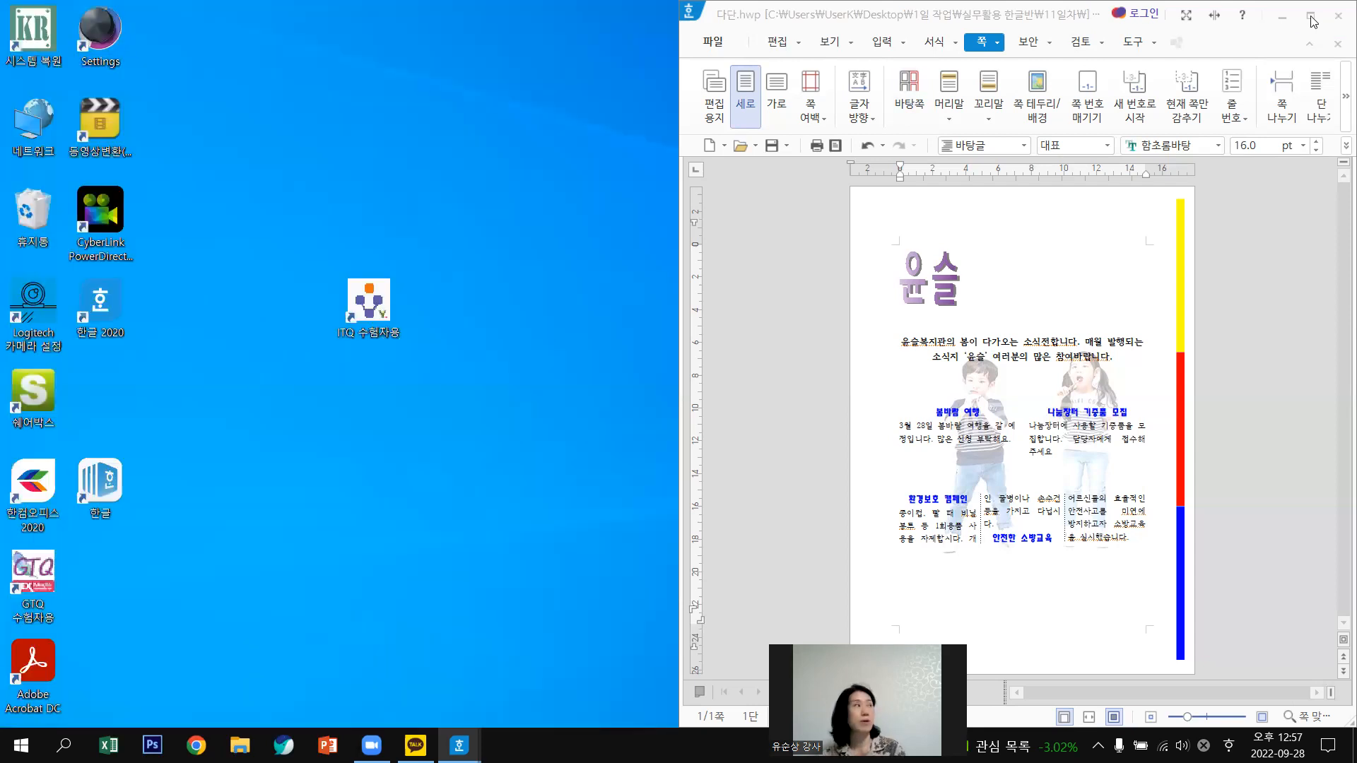
Close 다단결과.hwp and save the newsletter to 바탕 화면 as 윤슬복지관.hwp.
{"action": "left_click", "coordinate": [1312, 16]}
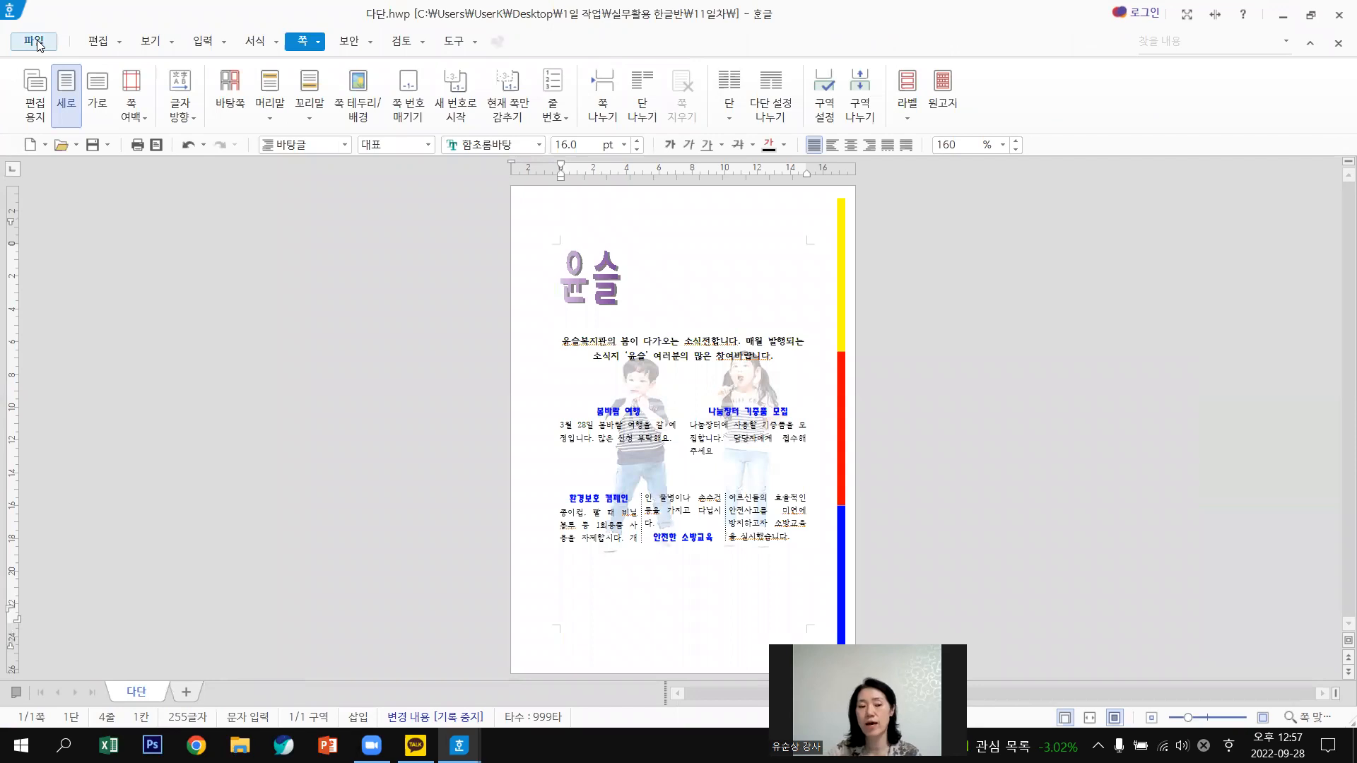
{"action": "left_click", "coordinate": [35, 43]}
{"action": "left_click", "coordinate": [195, 216]}
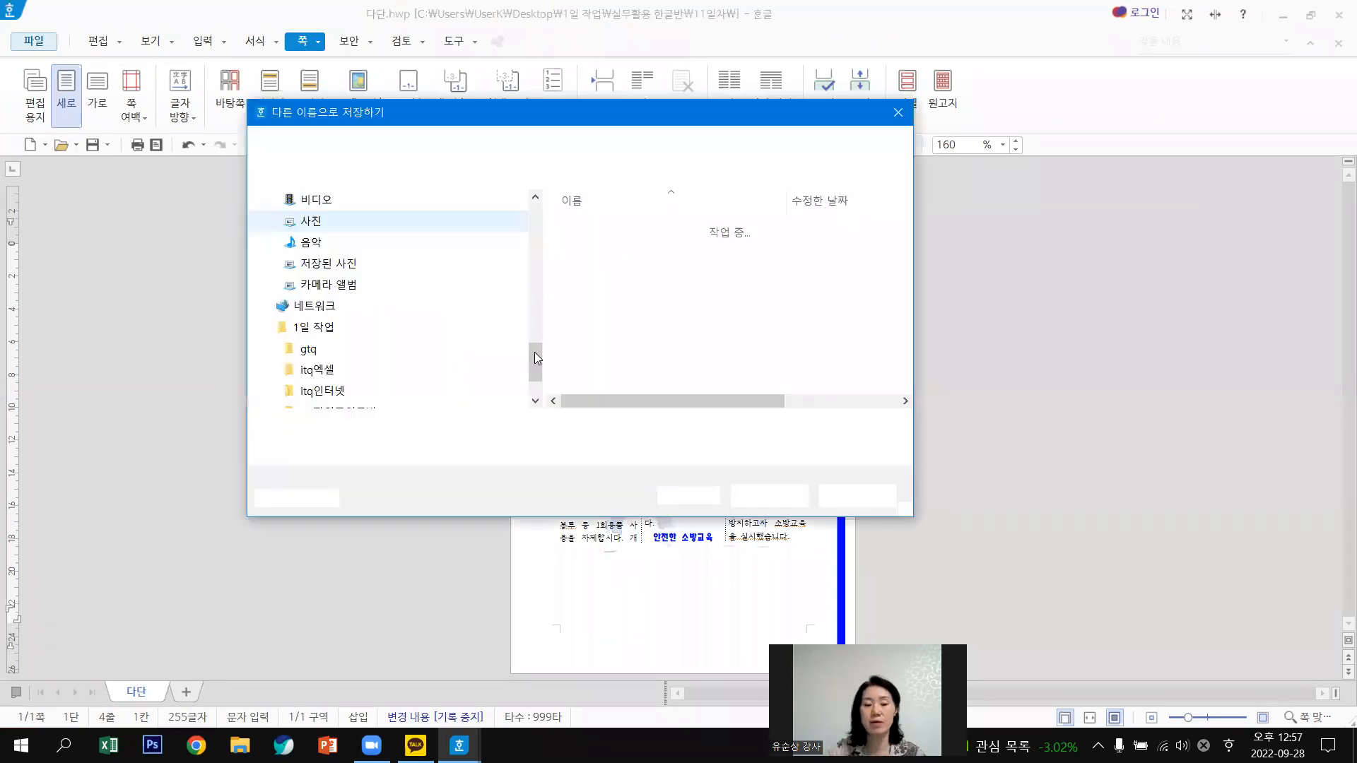
{"action": "scroll", "coordinate": [532, 187], "scroll_direction": "up", "scroll_amount": 5}
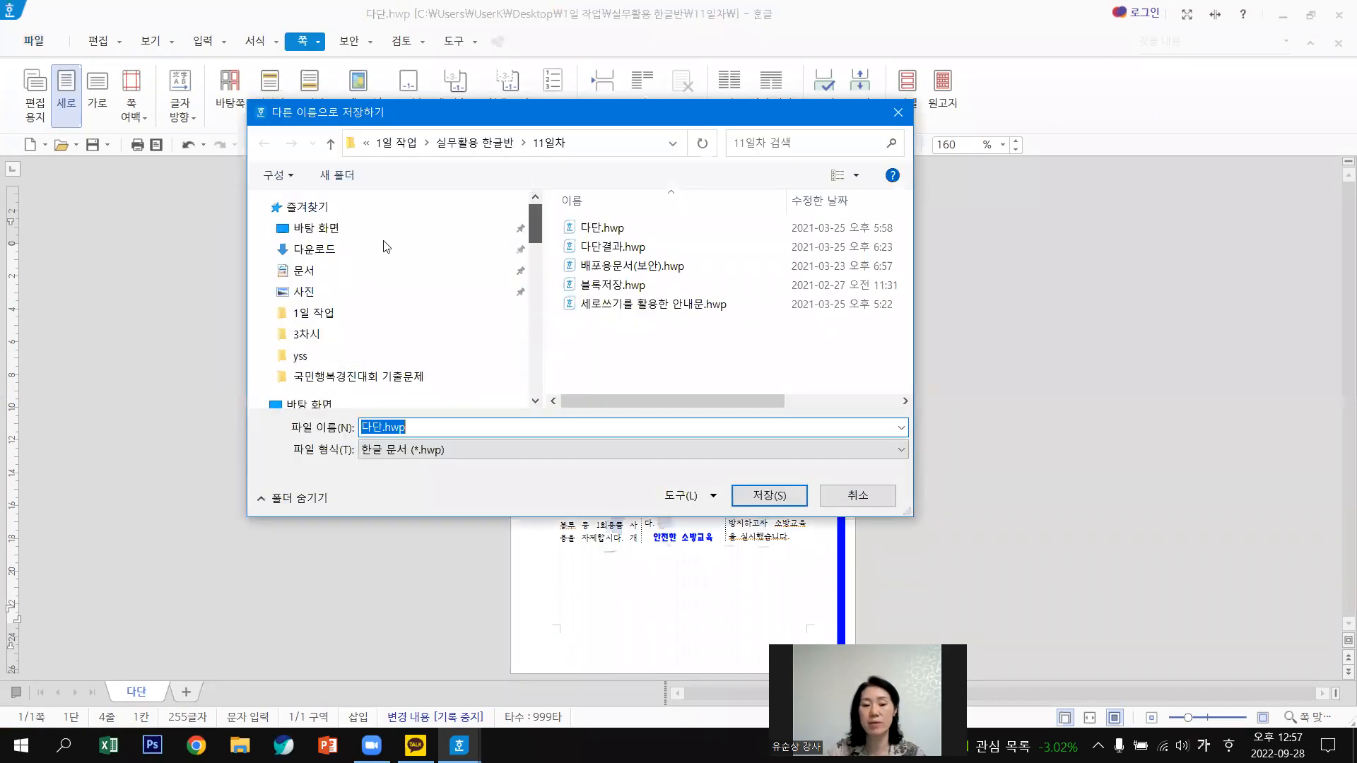
{"action": "left_click", "coordinate": [349, 229]}
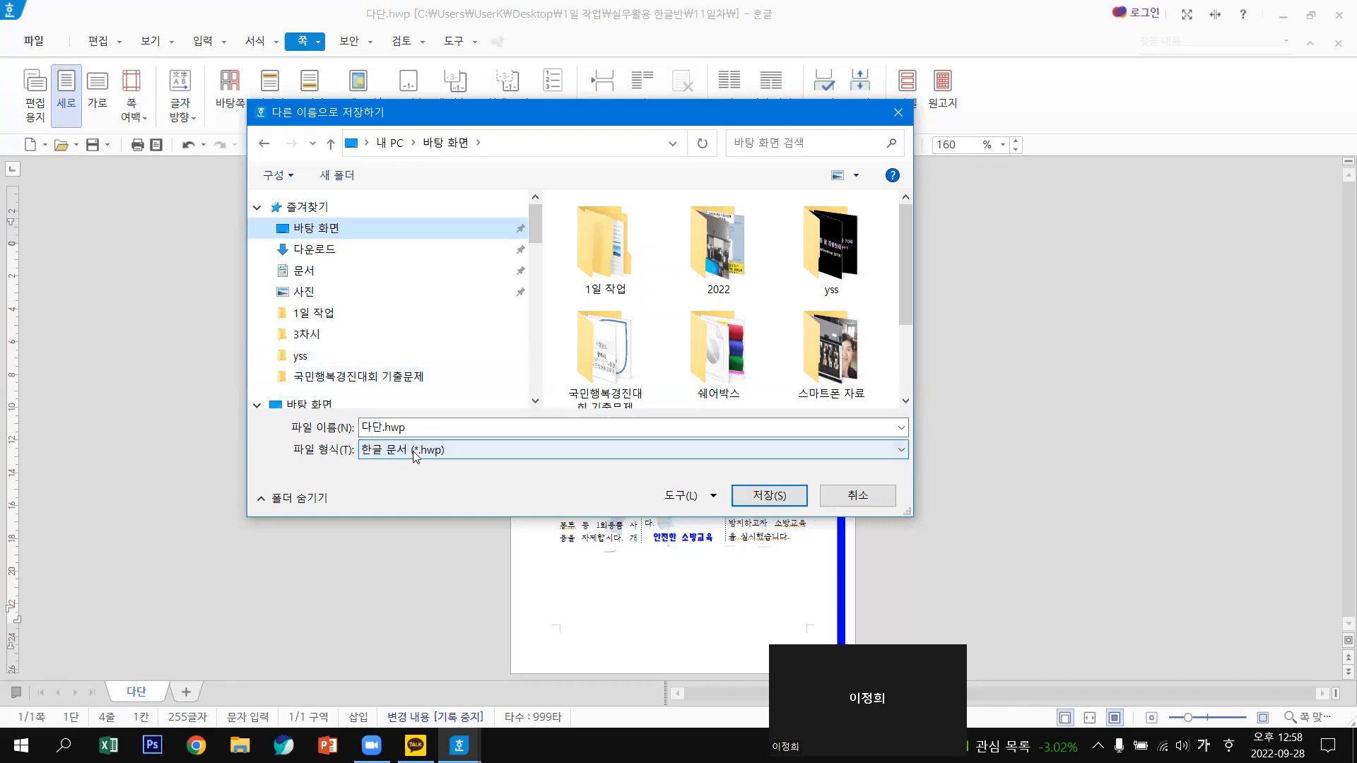
{"action": "left_click", "coordinate": [419, 427]}
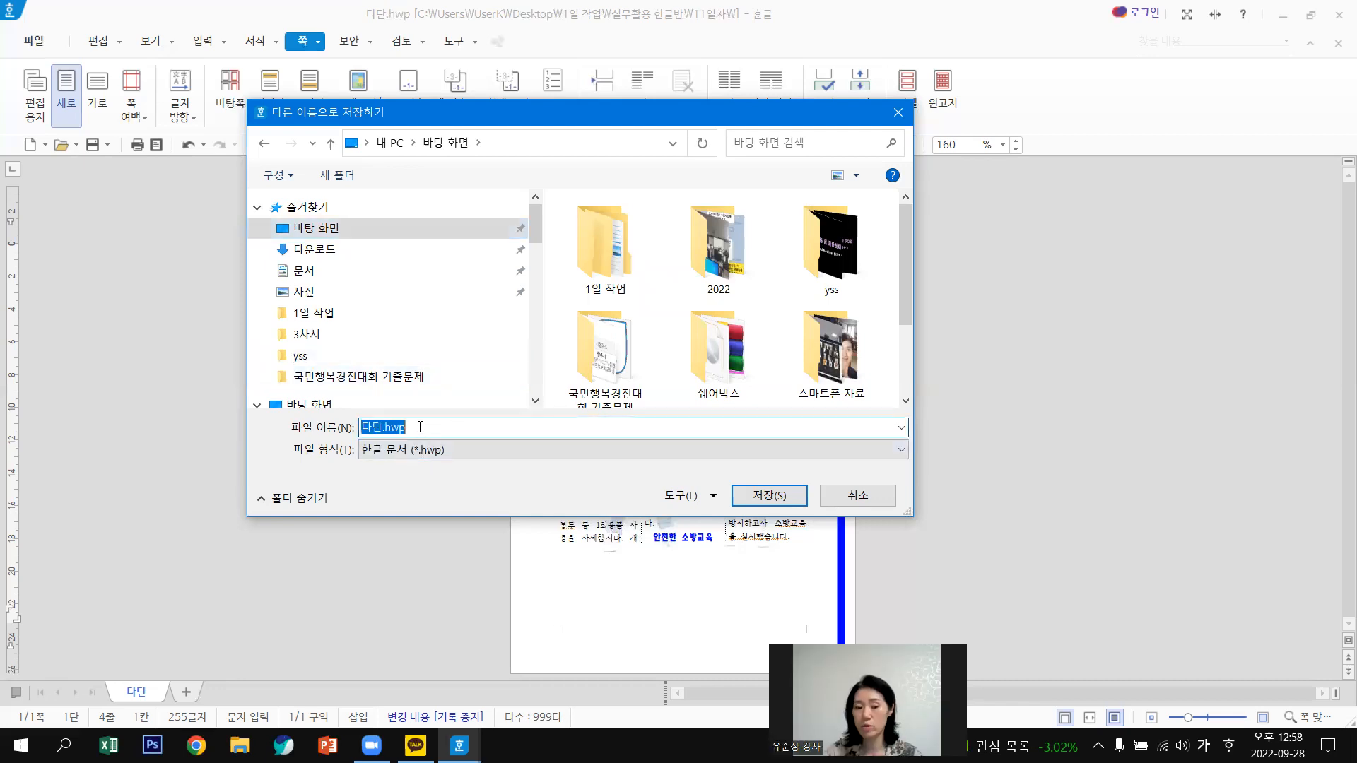
{"action": "type", "text": "올"}
{"action": "type", "text": "슬복지"}
{"action": "type", "text": "관"}
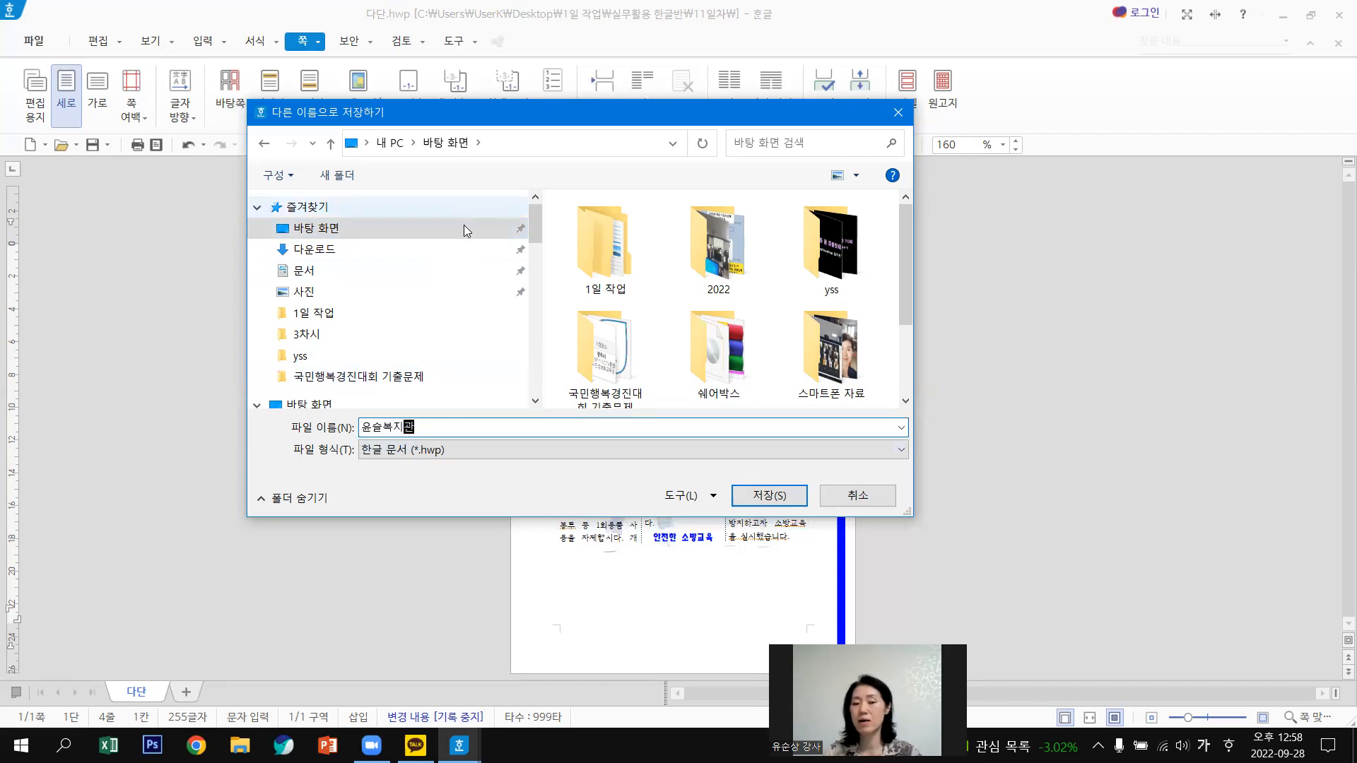
{"action": "left_click", "coordinate": [778, 499]}
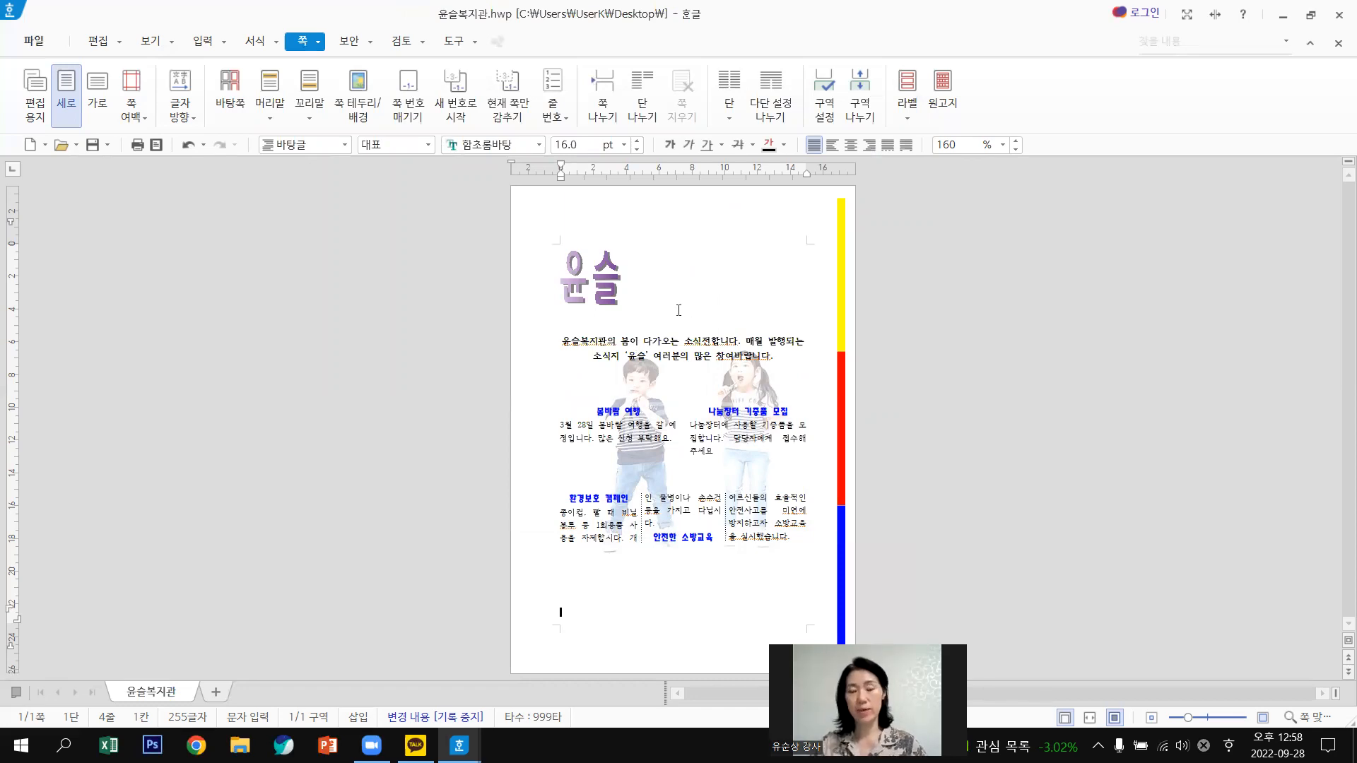
Move the 윤슬복지관.hwp desktop icon near the top, then restore the newsletter window.
{"action": "left_click", "coordinate": [1282, 15]}
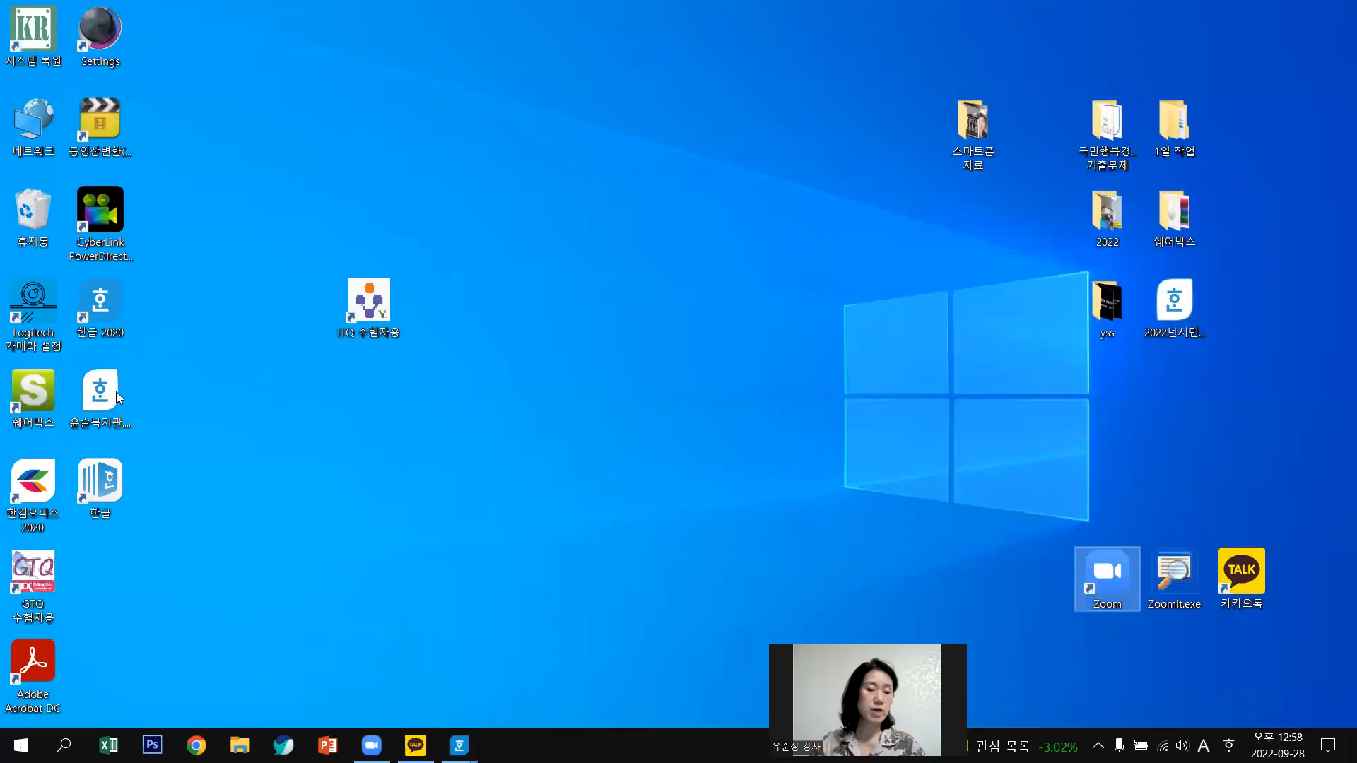
{"action": "left_click_drag", "start_coordinate": [100, 391], "coordinate": [663, 100]}
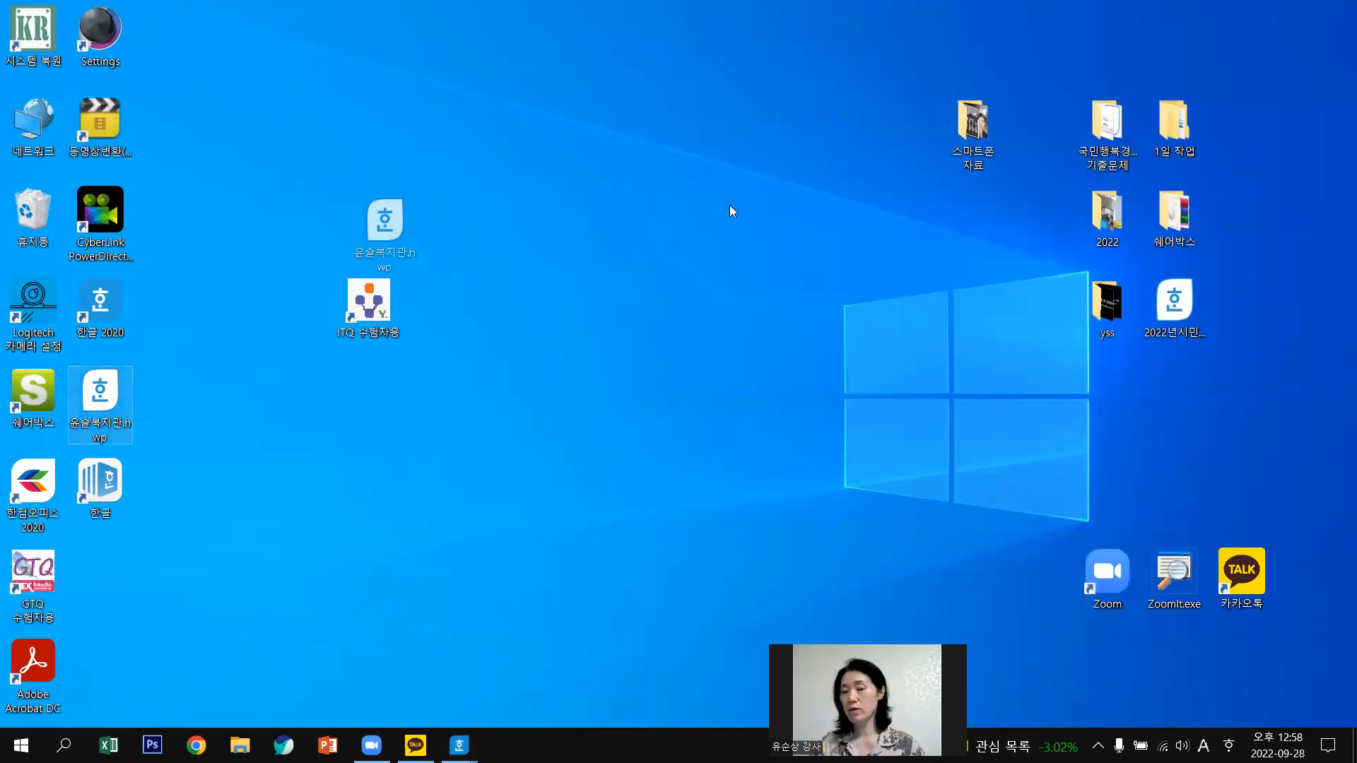
{"action": "left_click_drag", "start_coordinate": [730, 207], "coordinate": [682, 174]}
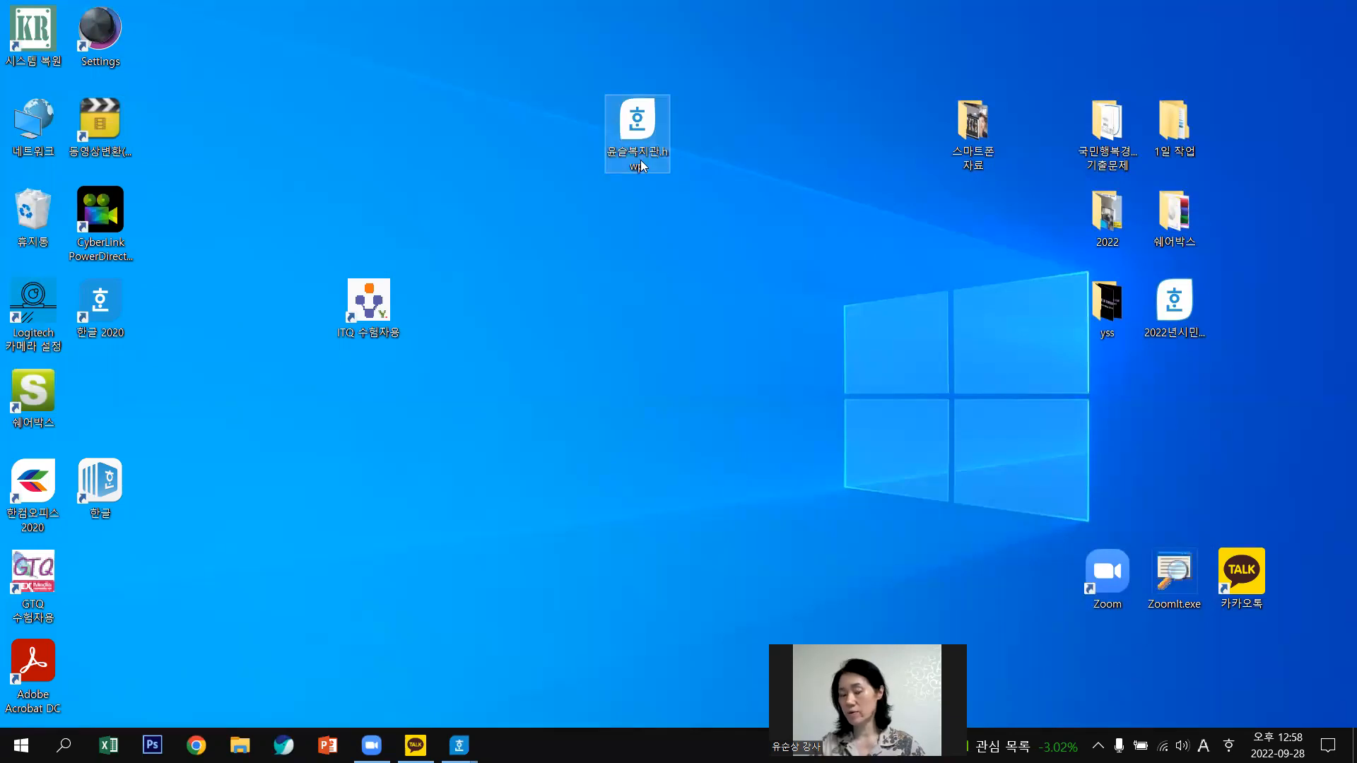
{"action": "mouse_move", "coordinate": [642, 155]}
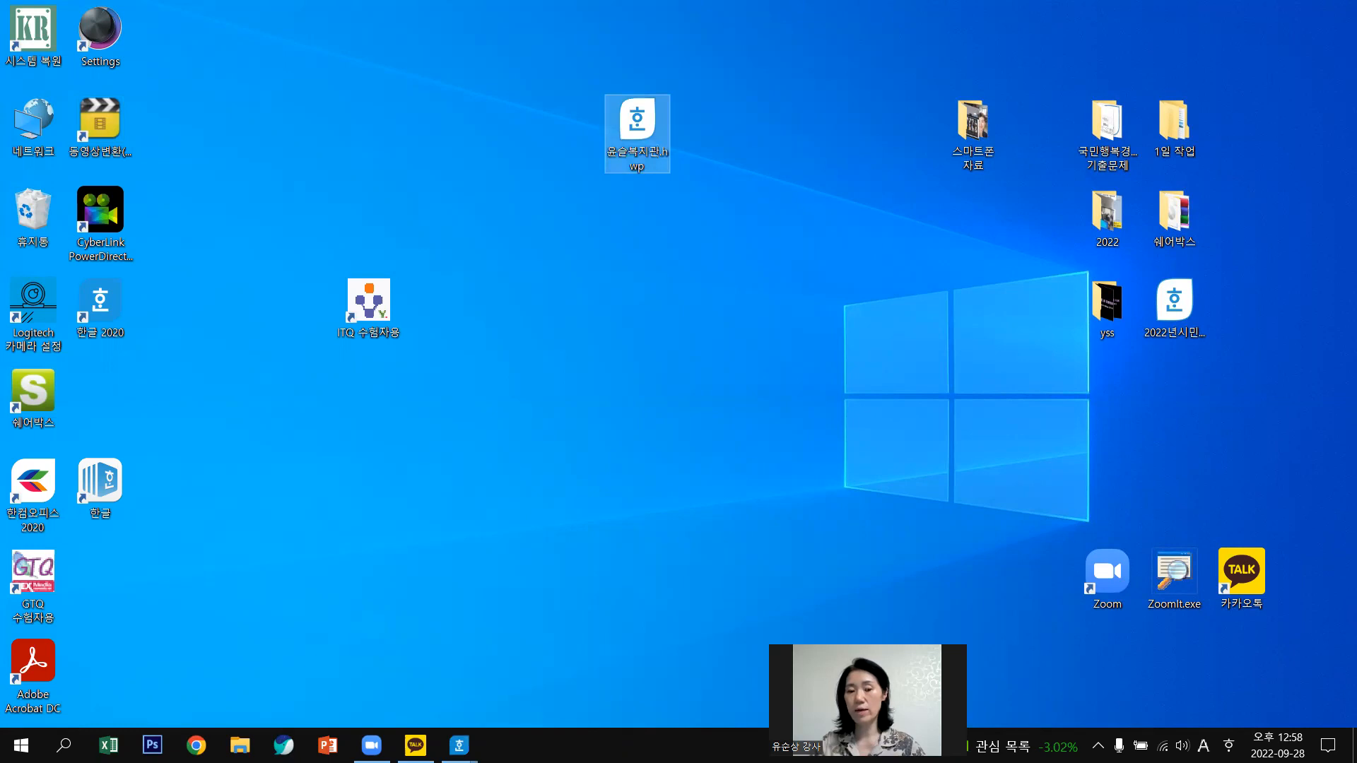
{"action": "left_click", "coordinate": [458, 745]}
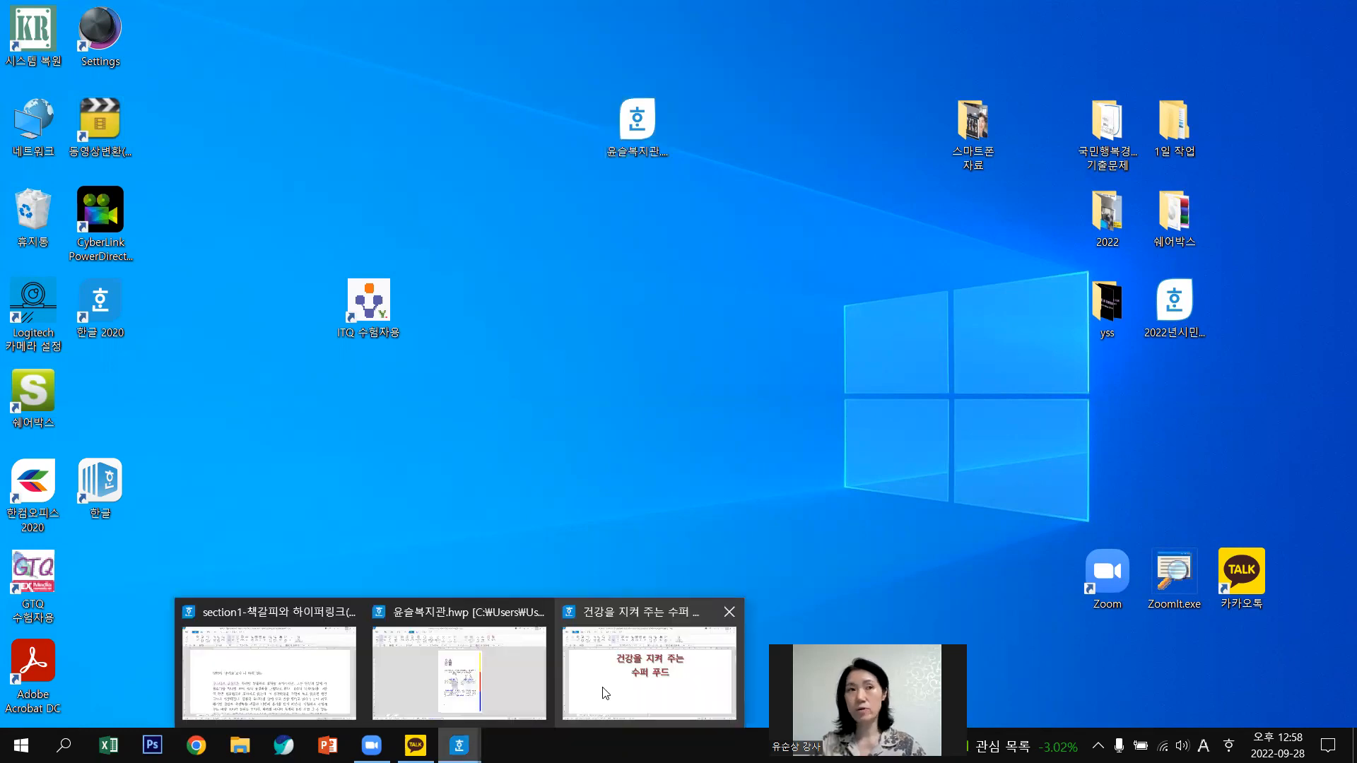
{"action": "left_click", "coordinate": [475, 684]}
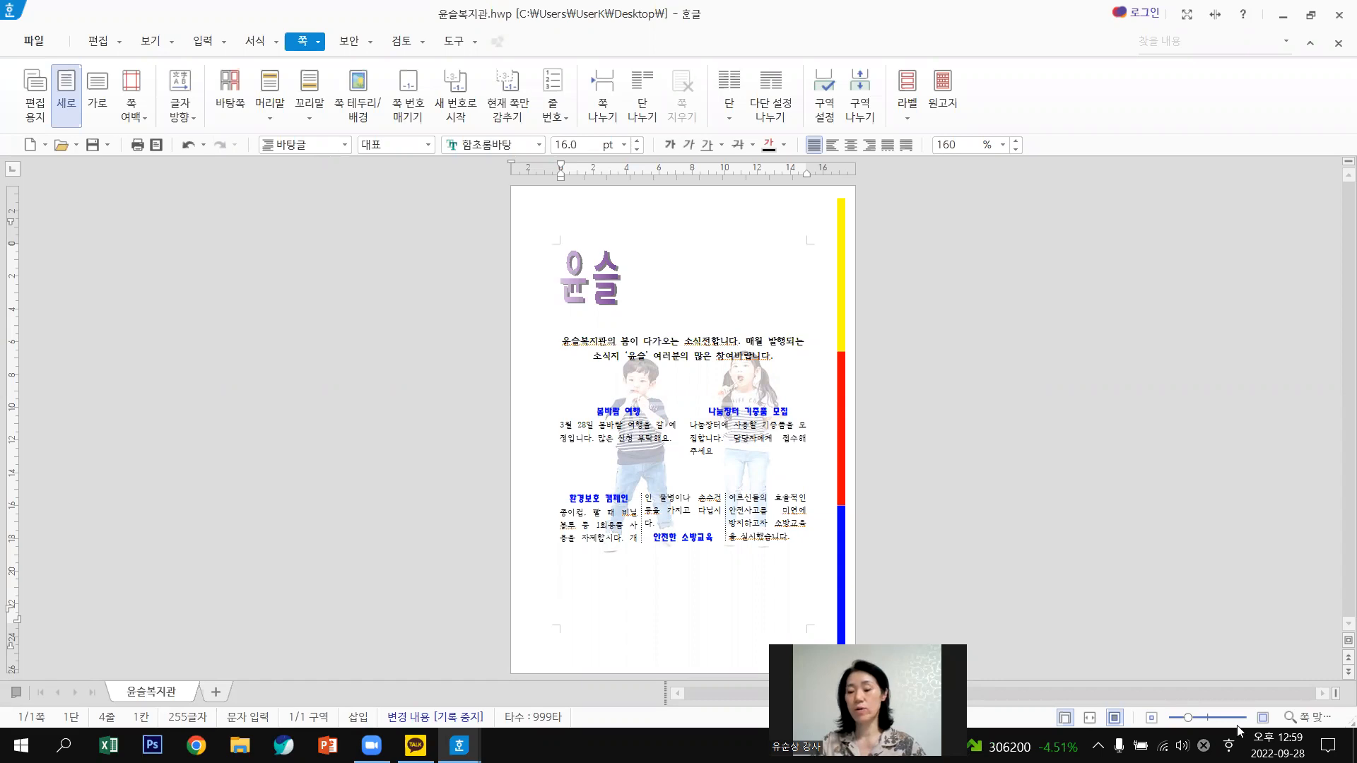
Zoom the newsletter to 166% and scroll over its title, intro text and articles.
{"action": "left_click", "coordinate": [1214, 718]}
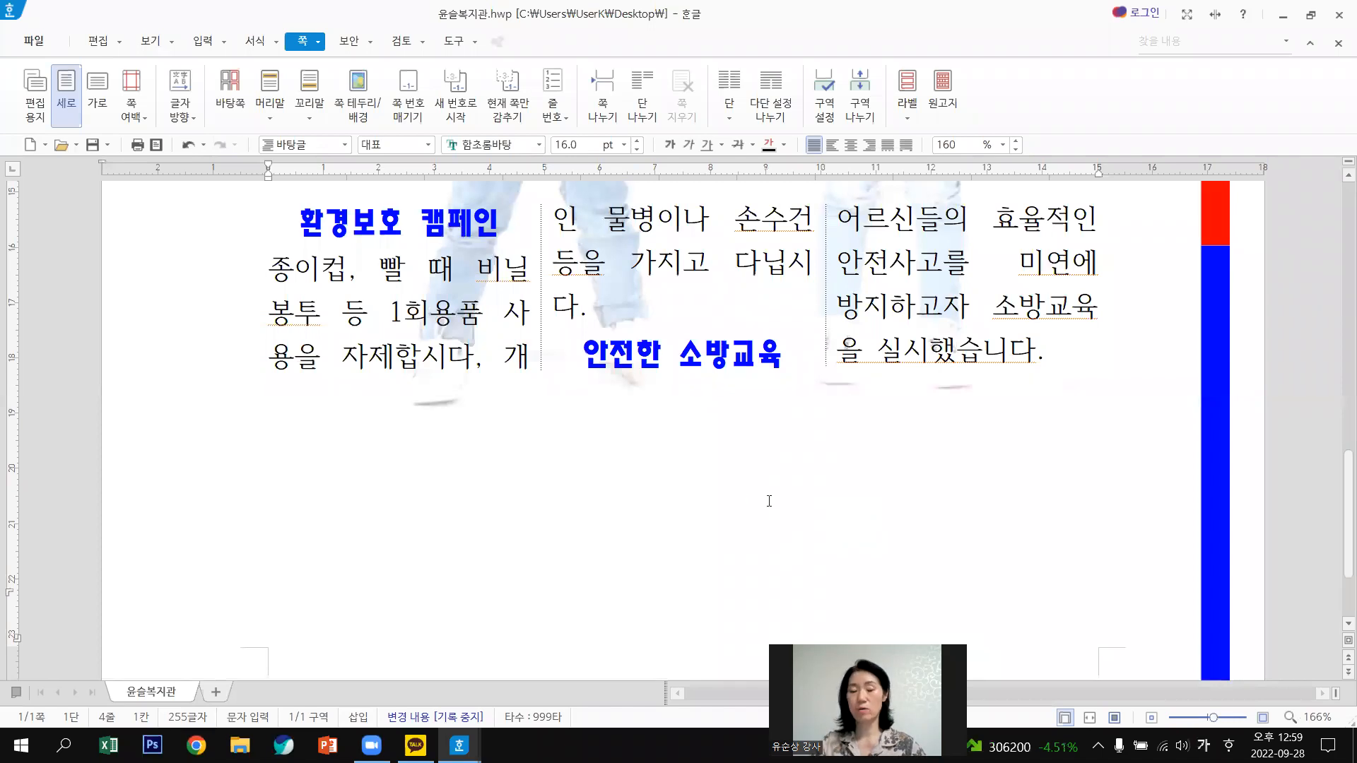
{"action": "scroll", "coordinate": [769, 501], "scroll_direction": "up", "scroll_amount": 3}
{"action": "scroll", "coordinate": [769, 501], "scroll_direction": "up", "scroll_amount": 3}
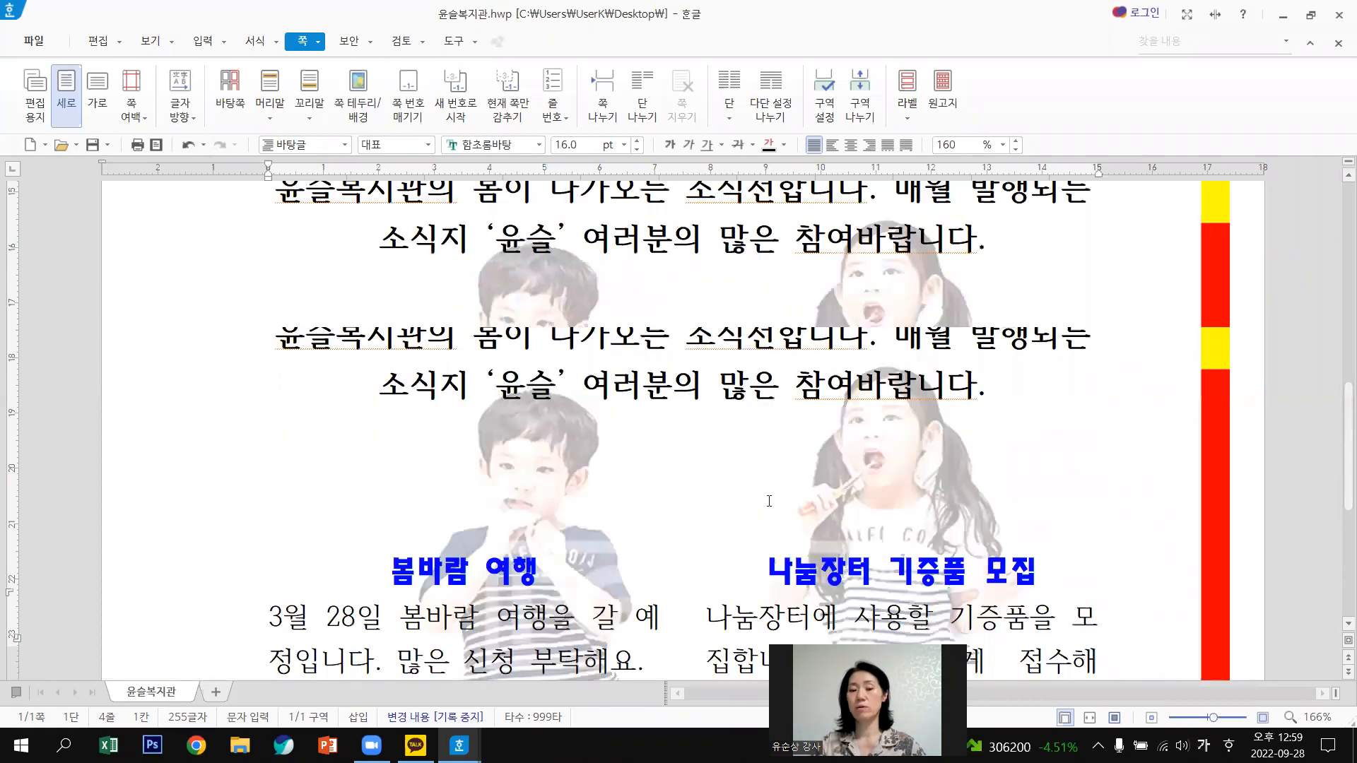
{"action": "scroll", "coordinate": [769, 501], "scroll_direction": "up", "scroll_amount": 5}
{"action": "scroll", "coordinate": [769, 501], "scroll_direction": "down", "scroll_amount": 4}
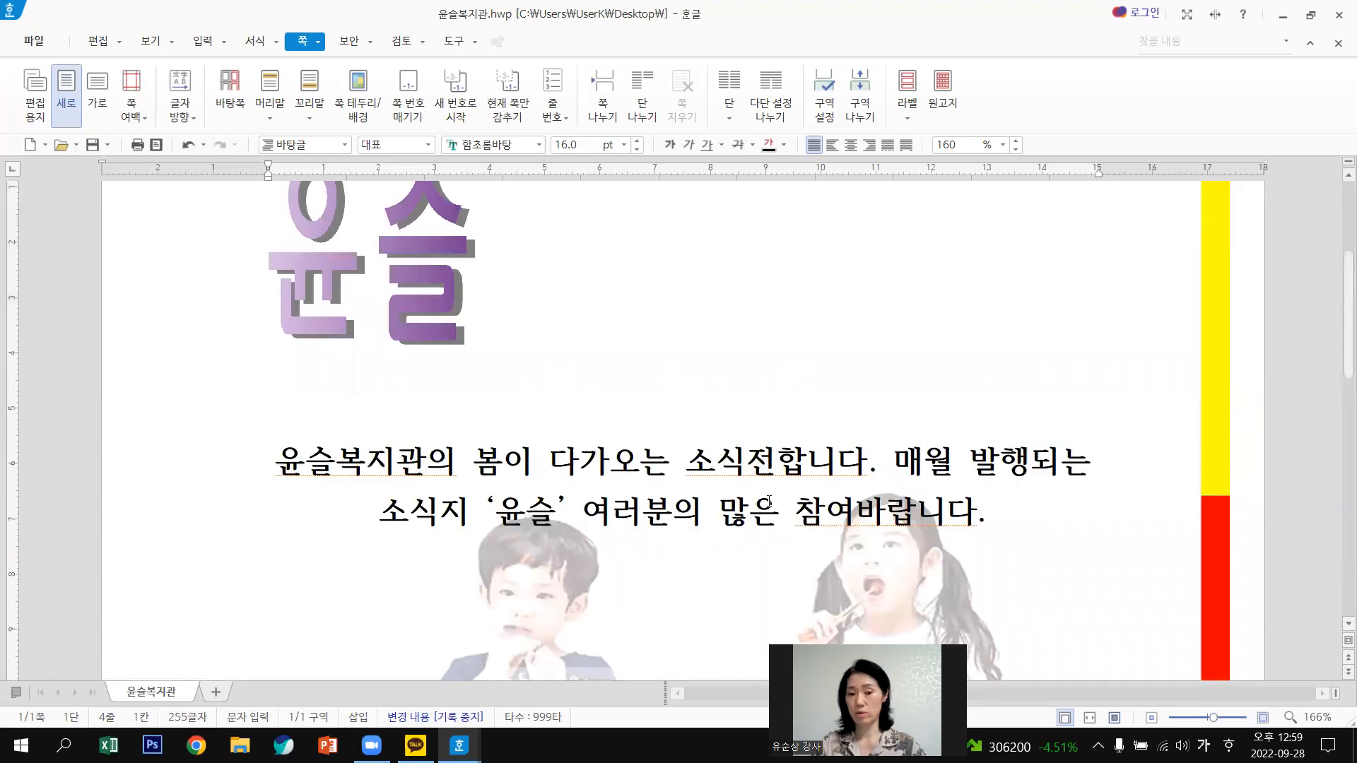
{"action": "scroll", "coordinate": [769, 501], "scroll_direction": "down", "scroll_amount": 3}
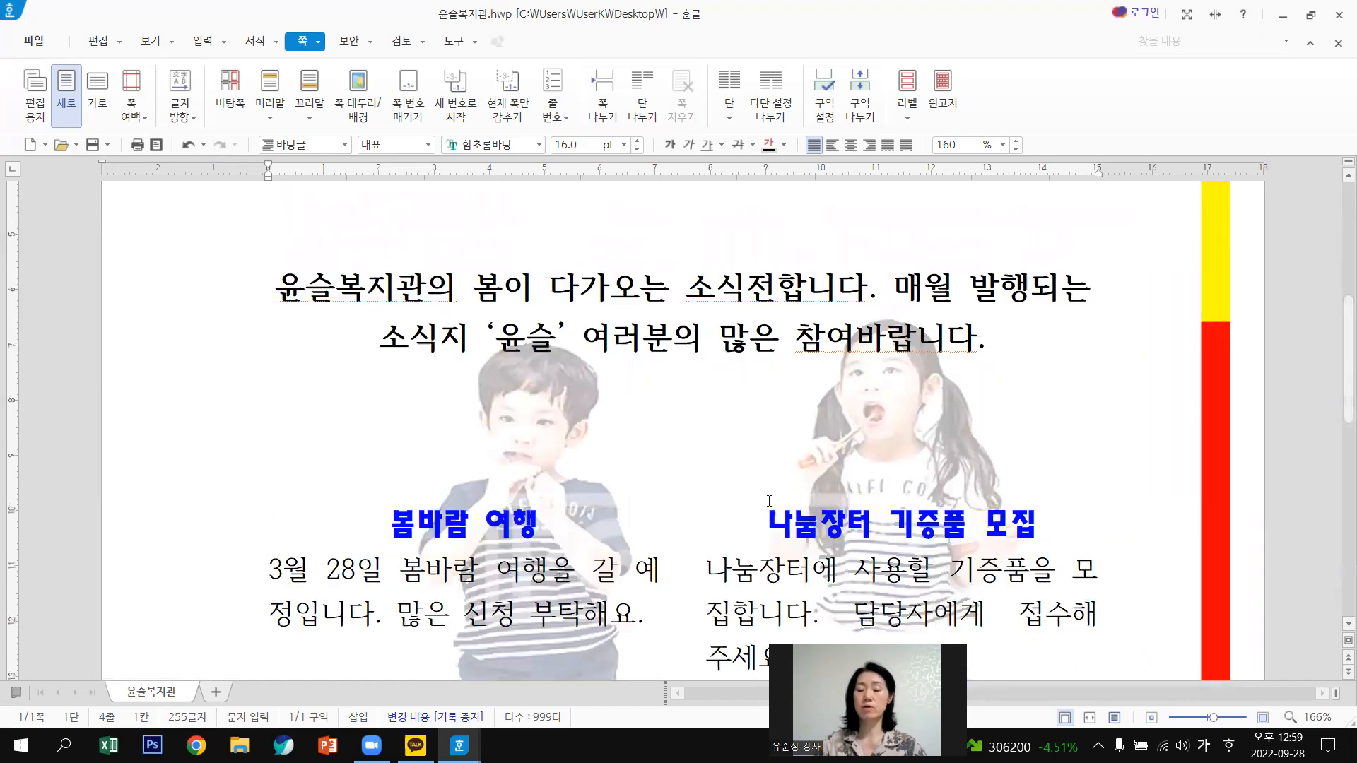
{"action": "scroll", "coordinate": [751, 274], "scroll_direction": "up", "scroll_amount": 3}
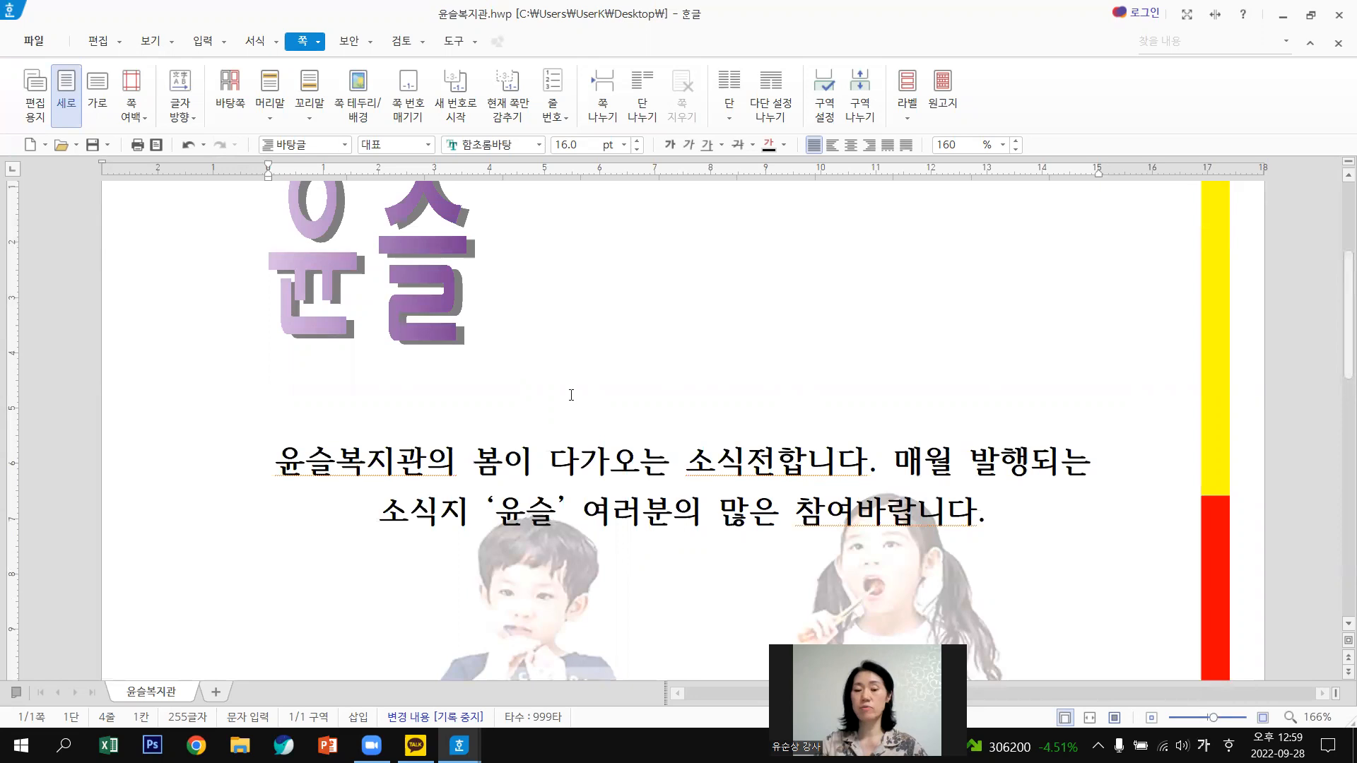
Highlight the File menu's braille, PDF-to-Office and PDF export features, then dismiss the menu.
{"action": "left_click", "coordinate": [36, 43]}
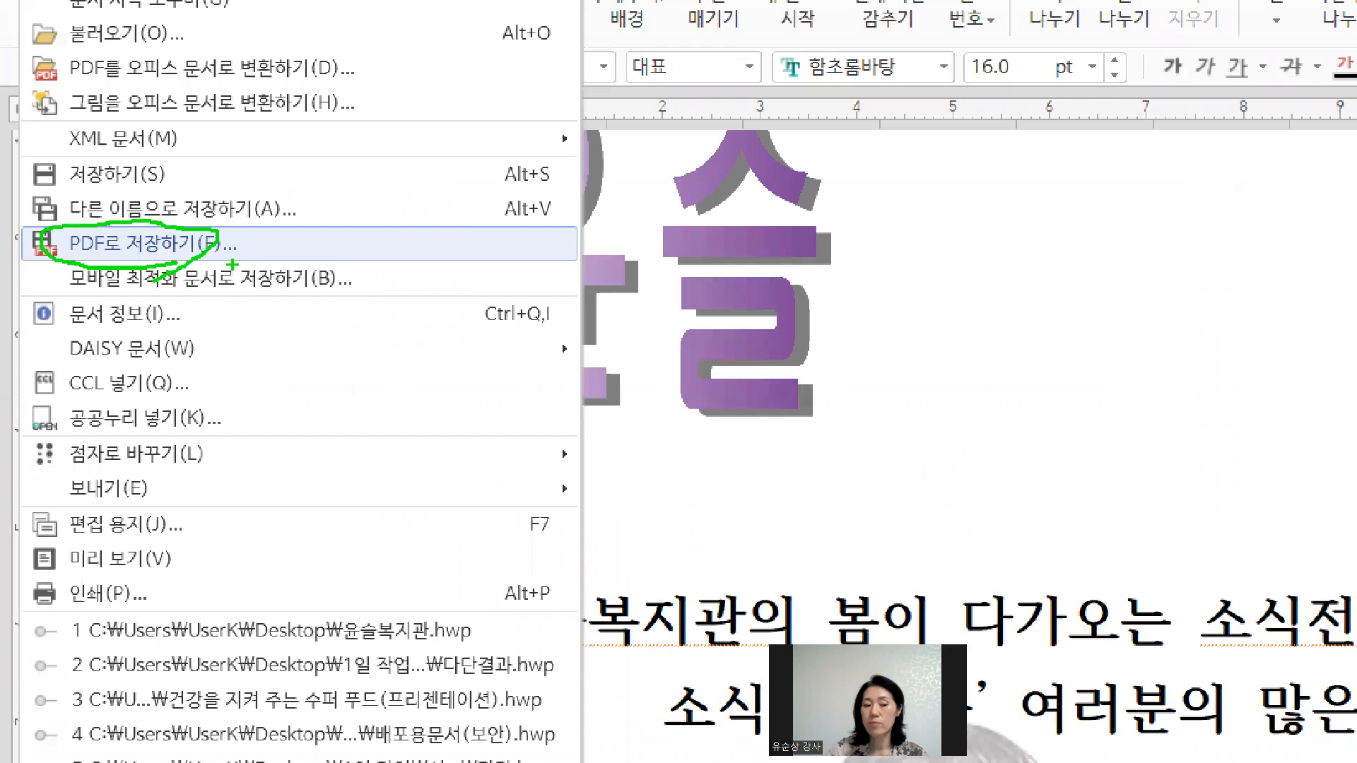
{"action": "left_click_drag", "start_coordinate": [132, 483], "coordinate": [176, 458]}
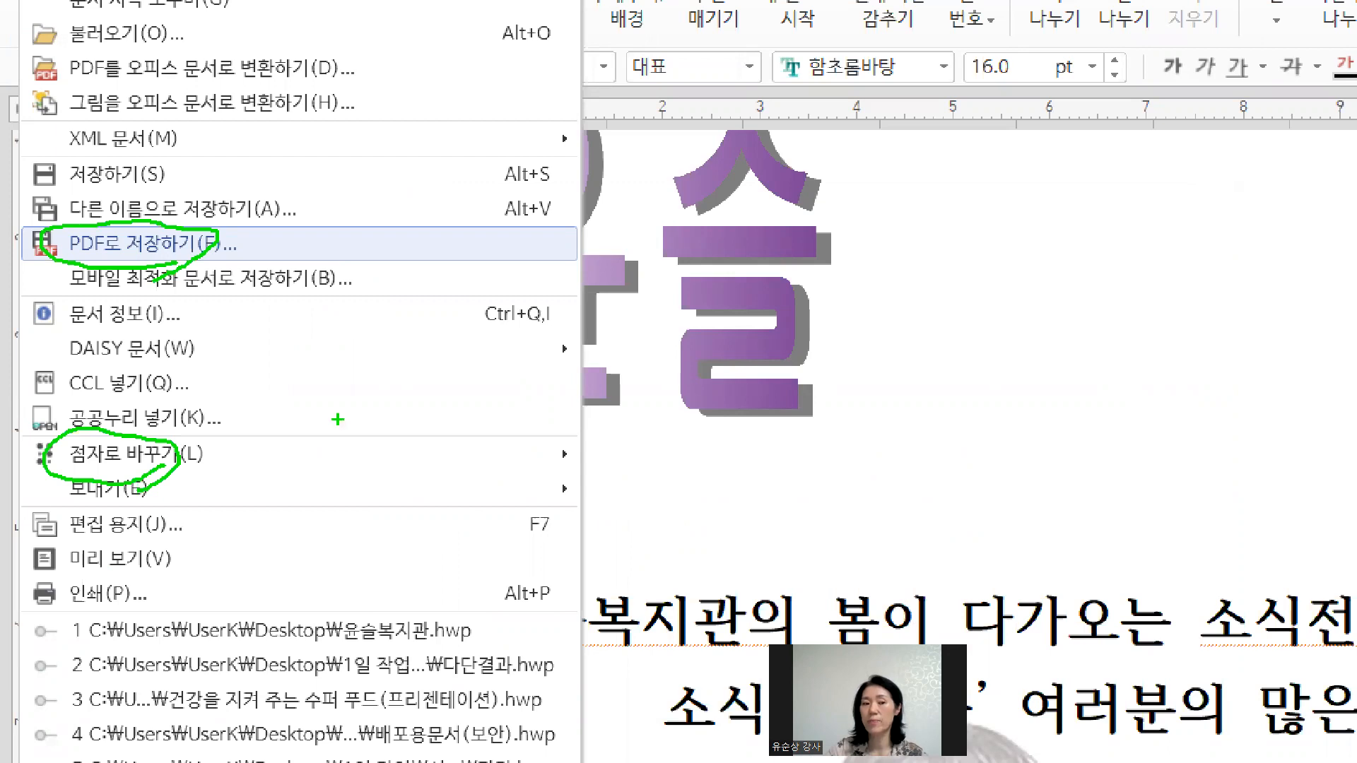
{"action": "left_click_drag", "start_coordinate": [154, 71], "coordinate": [295, 79]}
{"action": "mouse_move", "coordinate": [138, 60]}
{"action": "left_mouse_down"}
{"action": "mouse_move", "coordinate": [202, 93]}
{"action": "mouse_move", "coordinate": [245, 89]}
{"action": "mouse_move", "coordinate": [222, 144]}
{"action": "left_mouse_up"}
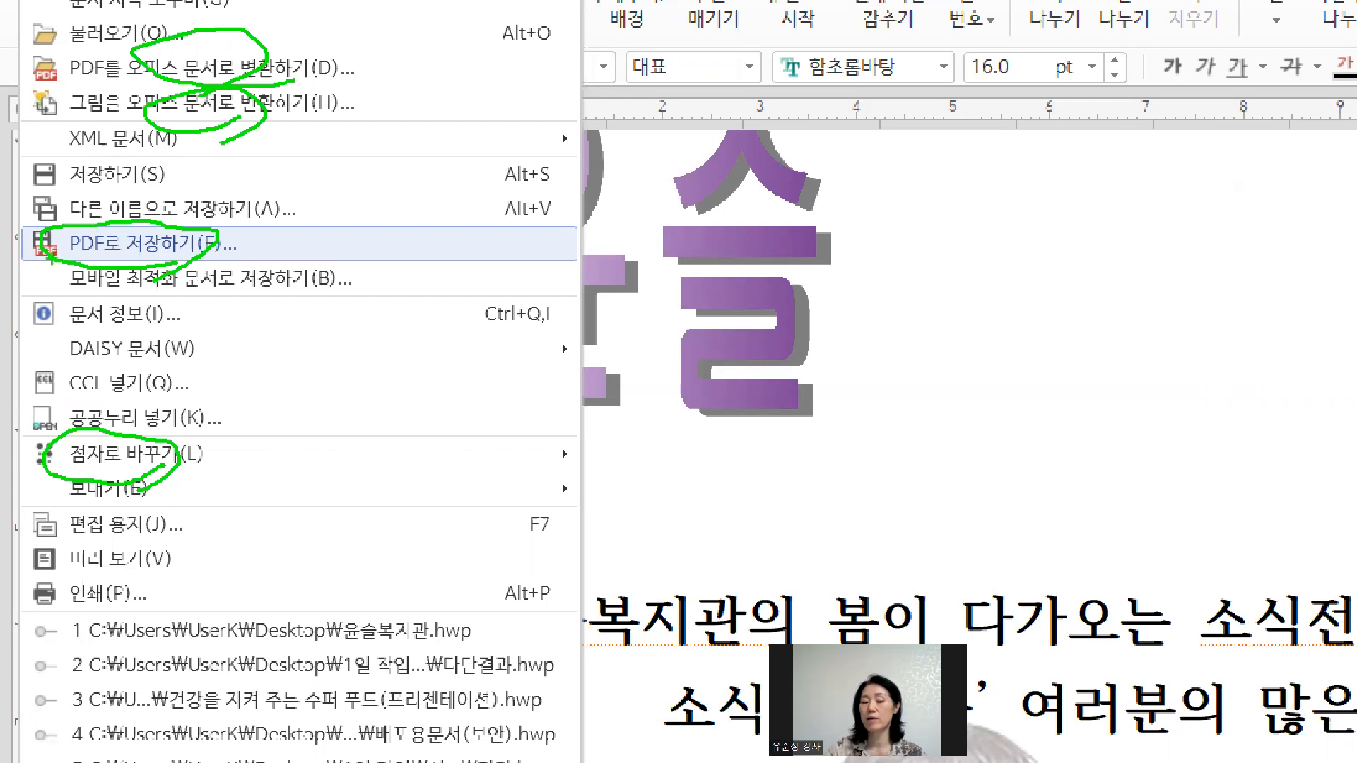
{"action": "mouse_move", "coordinate": [68, 263]}
{"action": "left_mouse_down"}
{"action": "mouse_move", "coordinate": [45, 280]}
{"action": "mouse_move", "coordinate": [294, 303]}
{"action": "mouse_move", "coordinate": [203, 253]}
{"action": "mouse_move", "coordinate": [50, 290]}
{"action": "mouse_move", "coordinate": [347, 301]}
{"action": "left_mouse_up"}
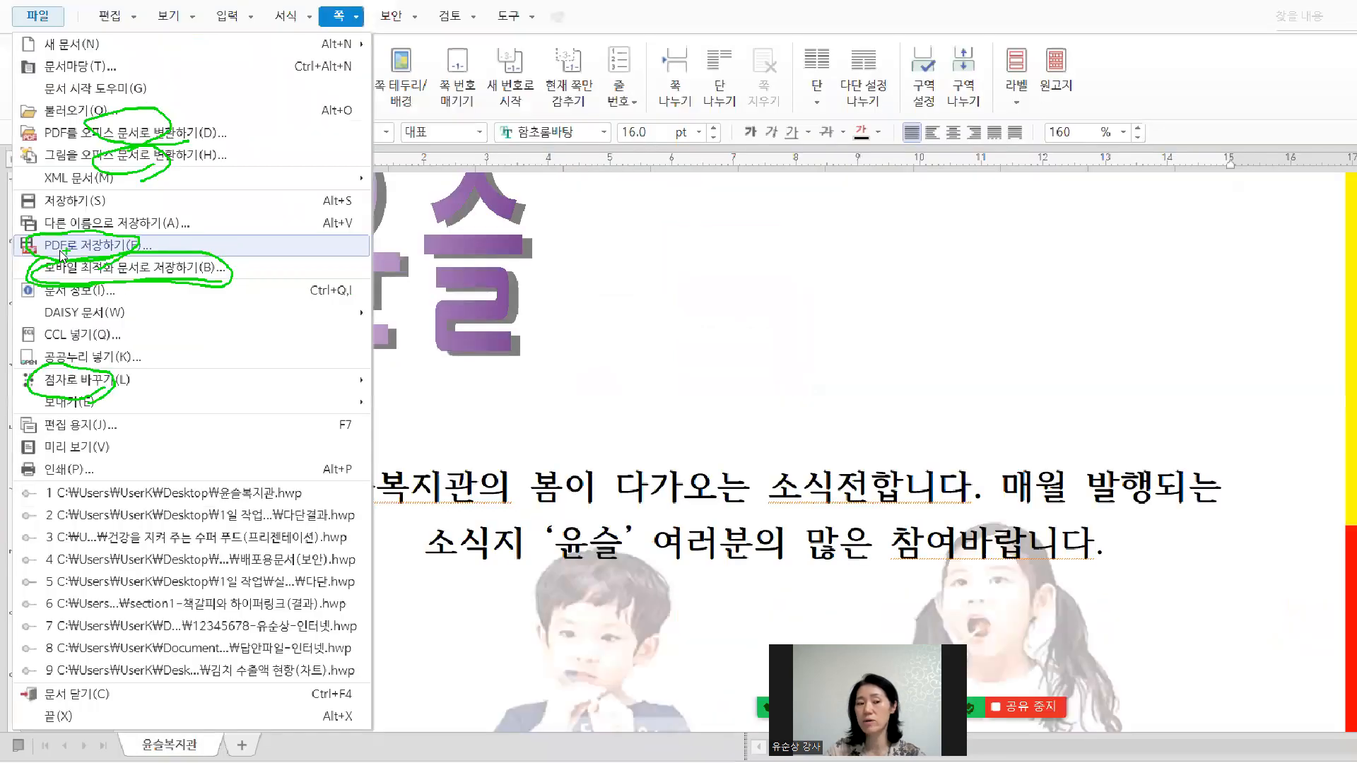
{"action": "key", "text": "Escape"}
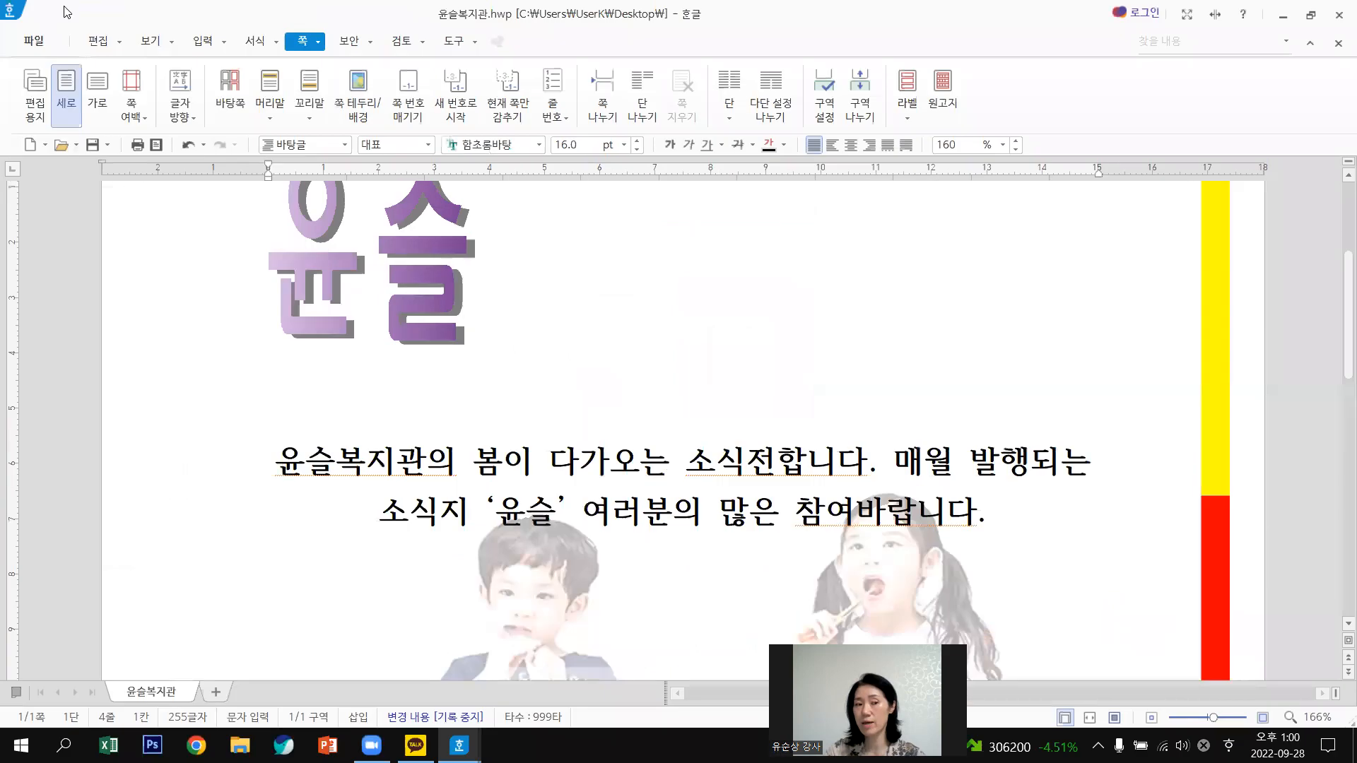
Save the newsletter as 윤슬복지관.pdf with 저장 후 열기 checked, then close the Hangul window.
{"action": "left_click", "coordinate": [34, 43]}
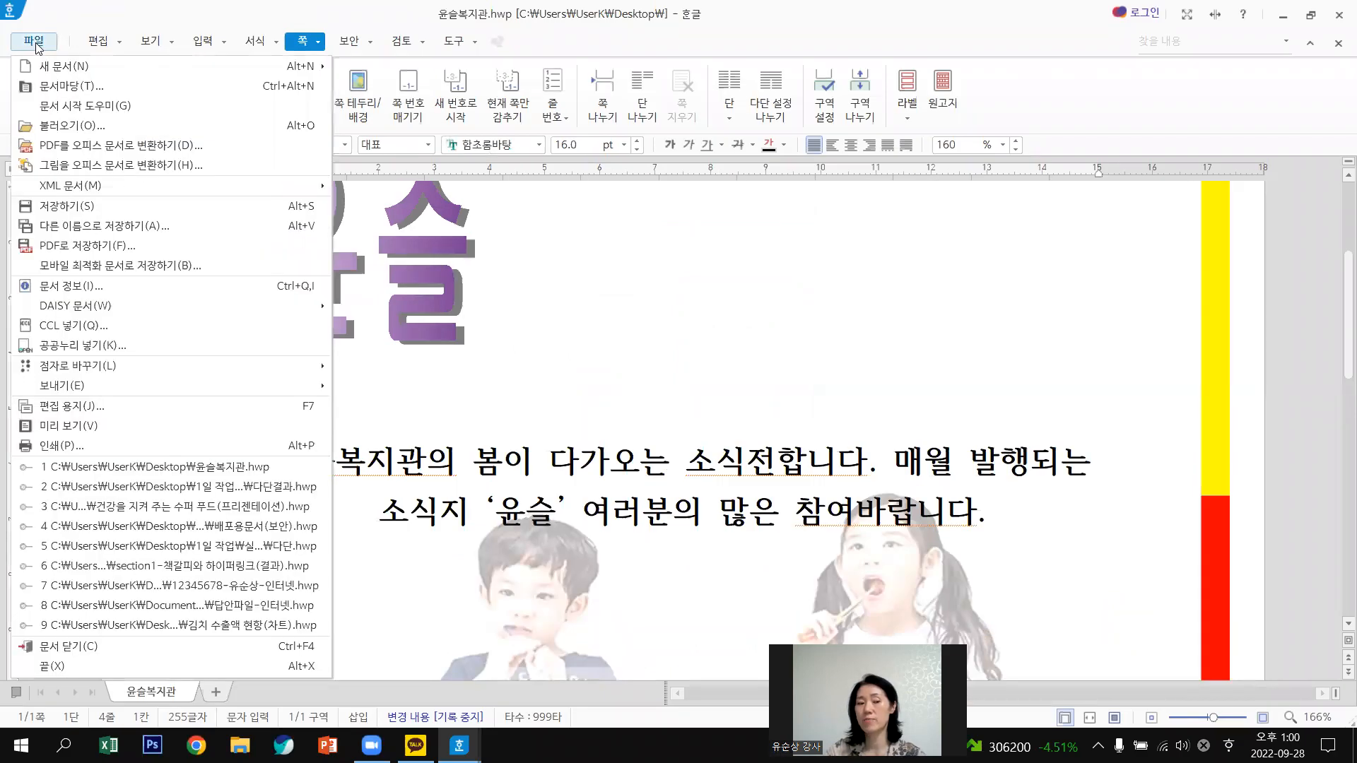
{"action": "left_click", "coordinate": [74, 251]}
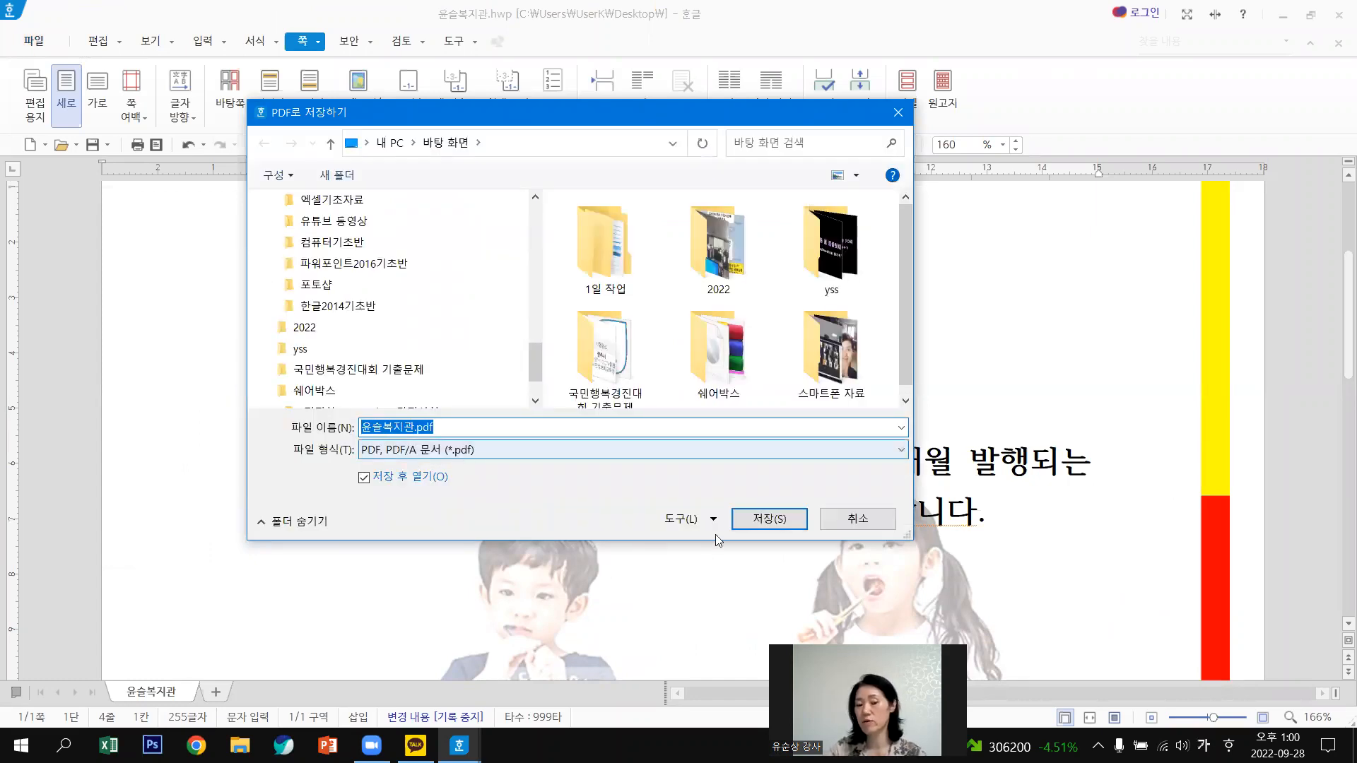
{"action": "left_click", "coordinate": [769, 520]}
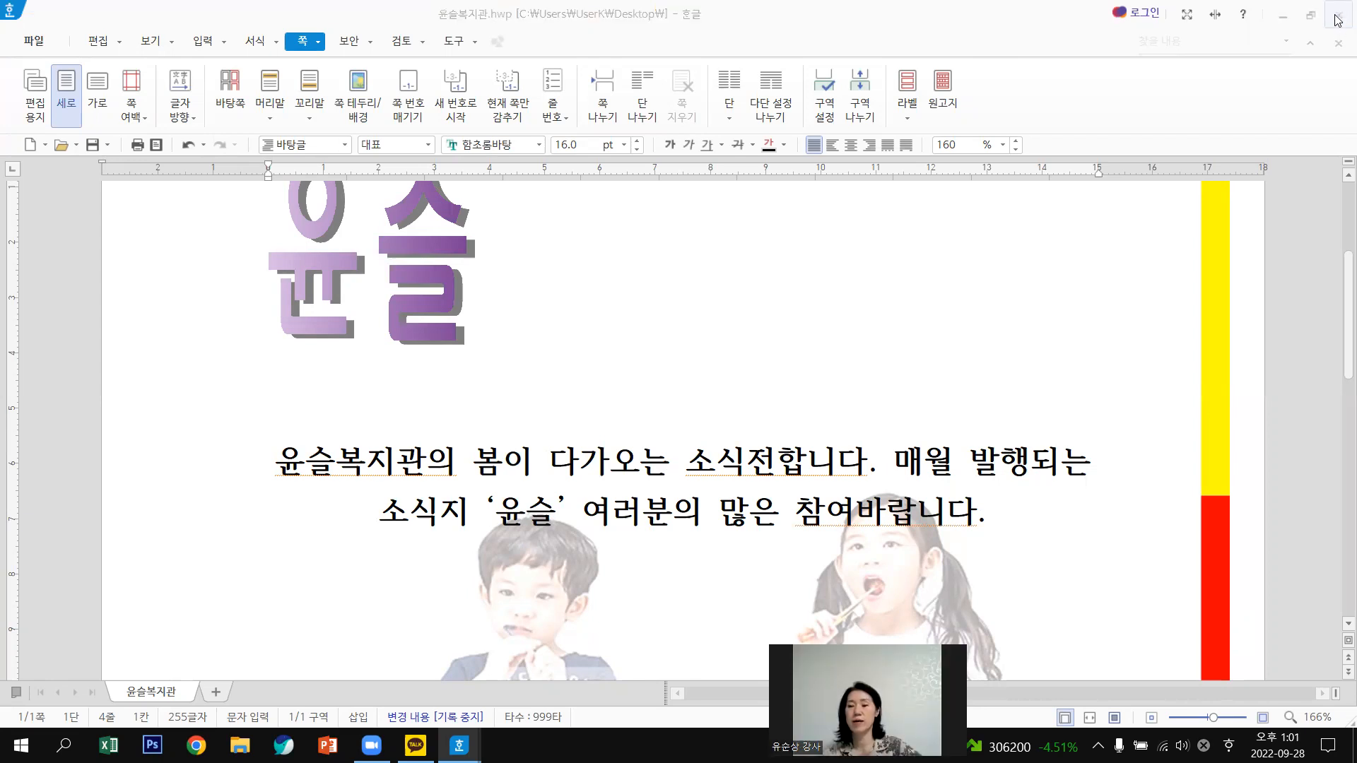
{"action": "left_click", "coordinate": [1336, 17]}
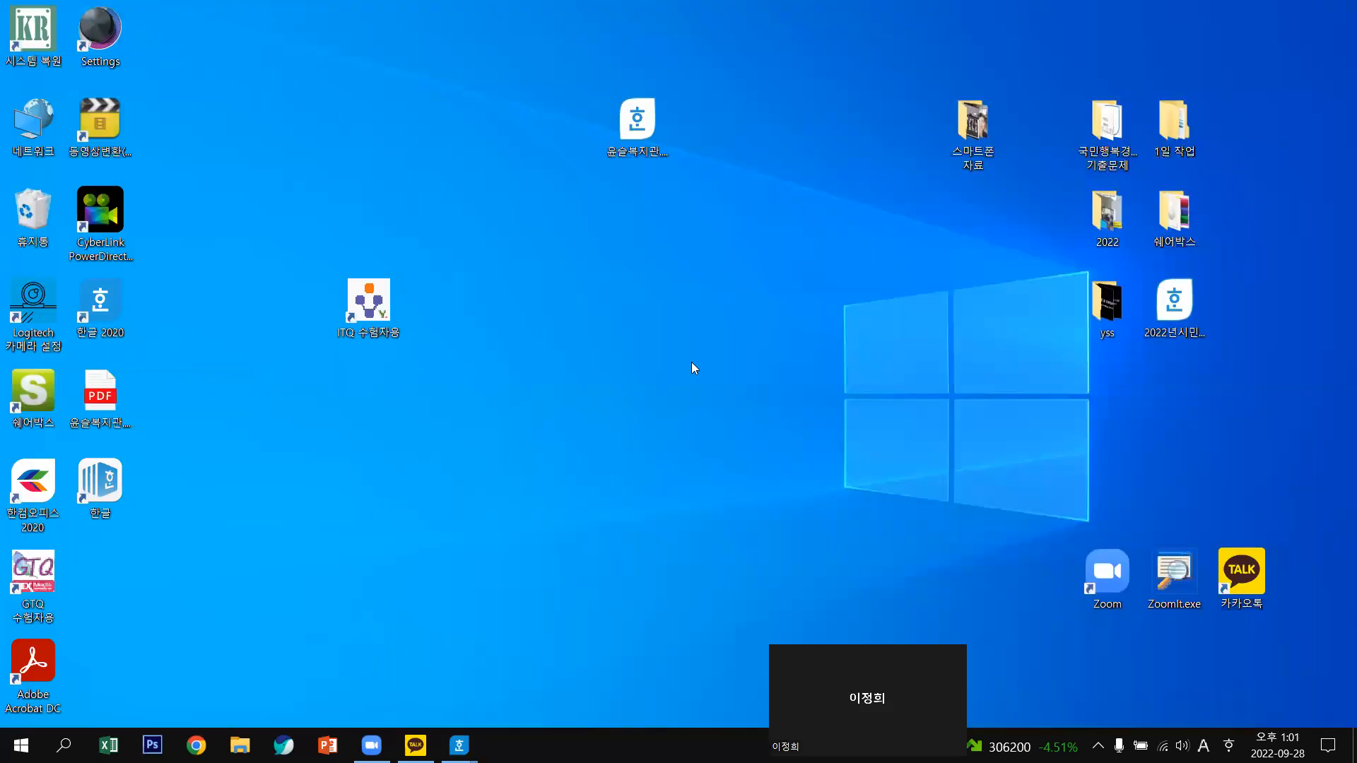
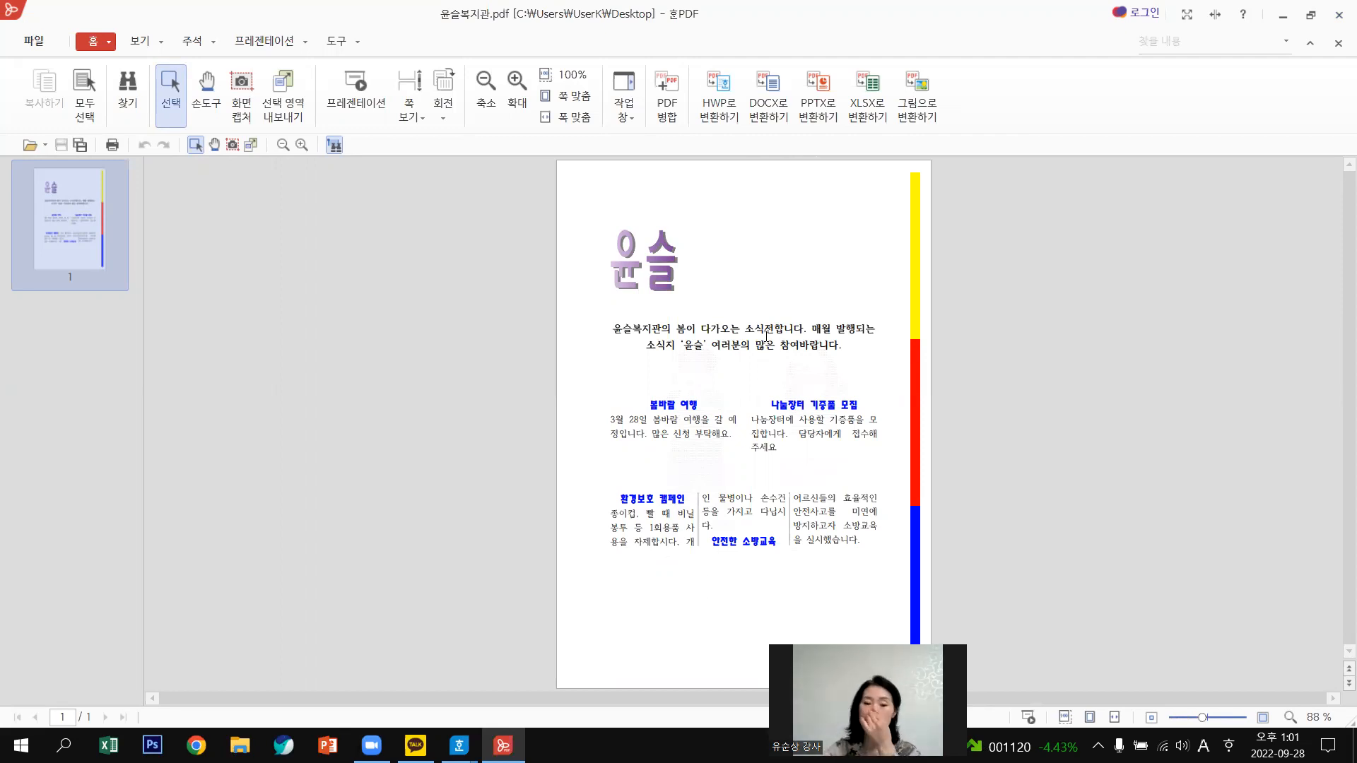
Place 윤슬복지관.pdf beside the Hangul file, select its intro and article text in Edge, then close Edge.
{"action": "left_click", "coordinate": [1285, 19]}
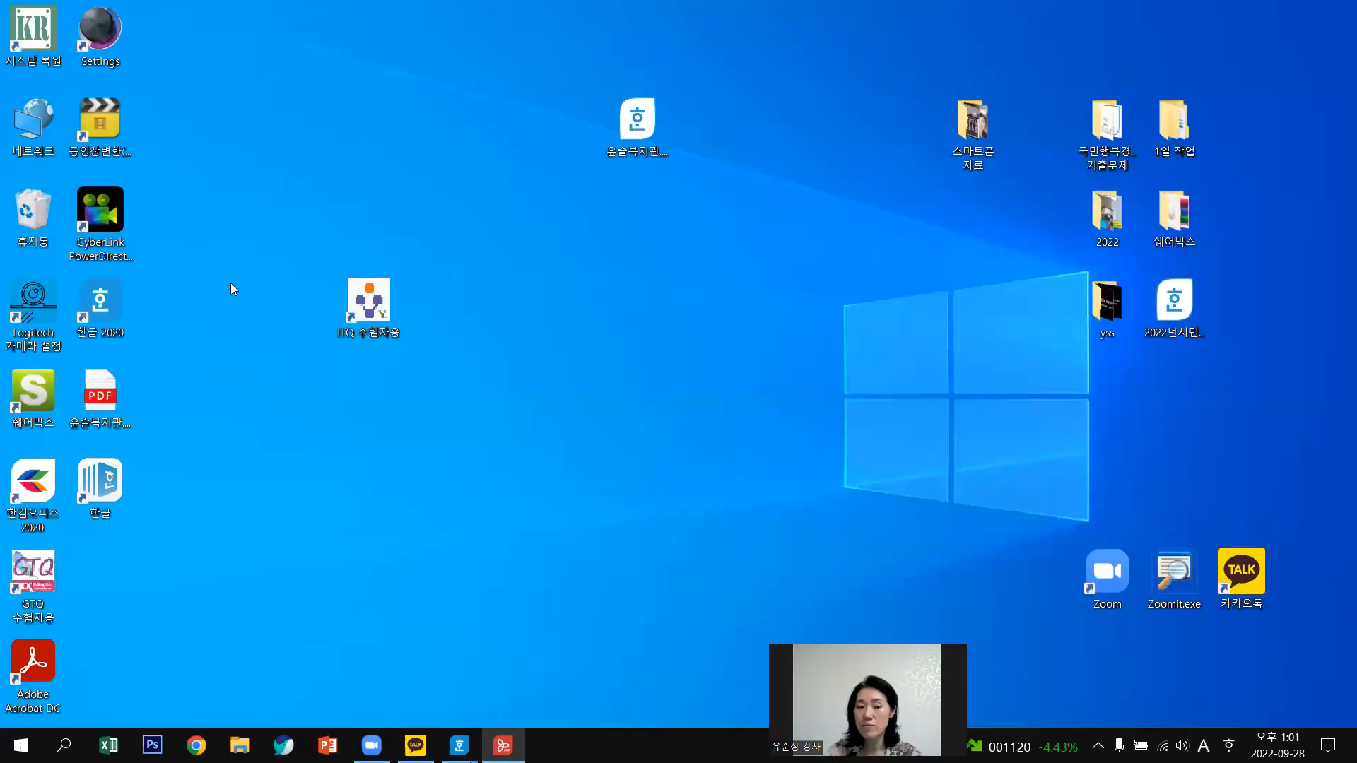
{"action": "left_click_drag", "start_coordinate": [529, 126], "coordinate": [505, 117]}
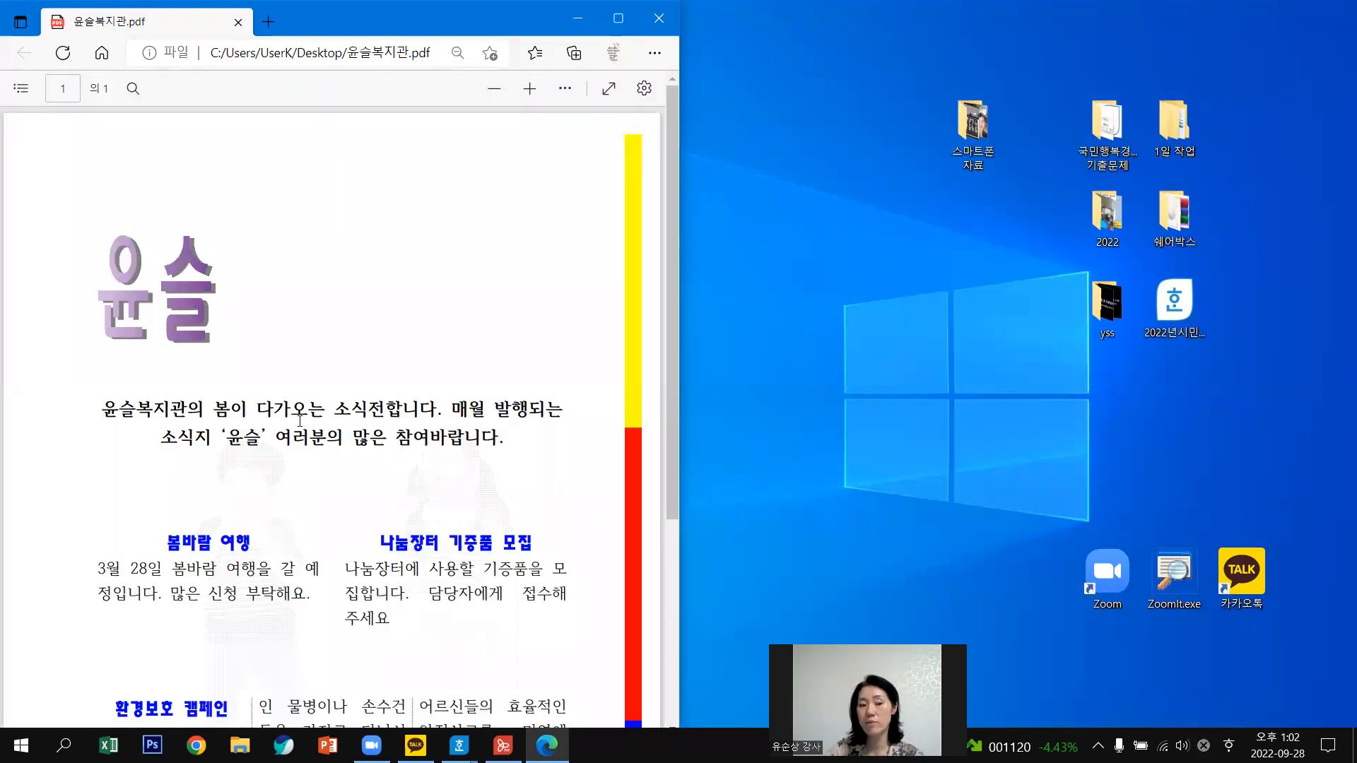
{"action": "left_click_drag", "start_coordinate": [241, 408], "coordinate": [253, 413]}
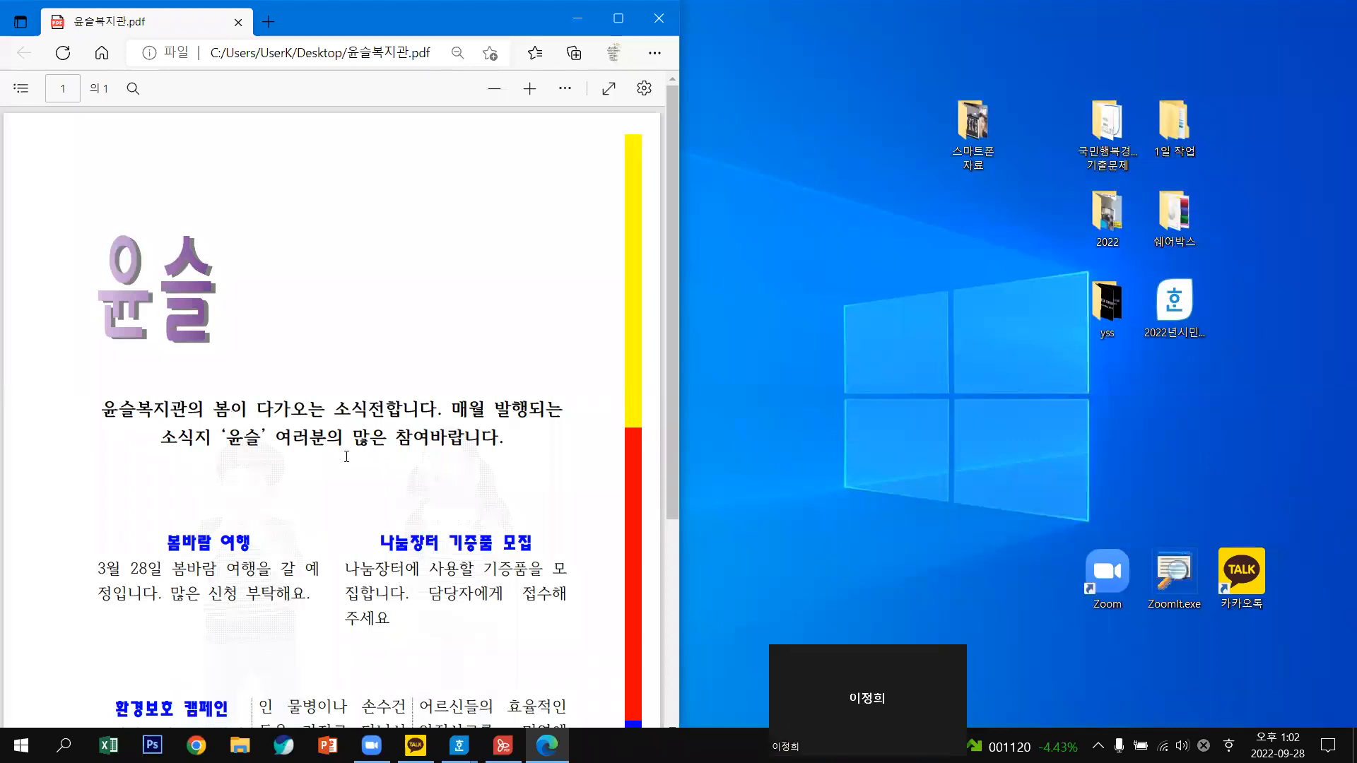
{"action": "left_click_drag", "start_coordinate": [516, 448], "coordinate": [518, 453]}
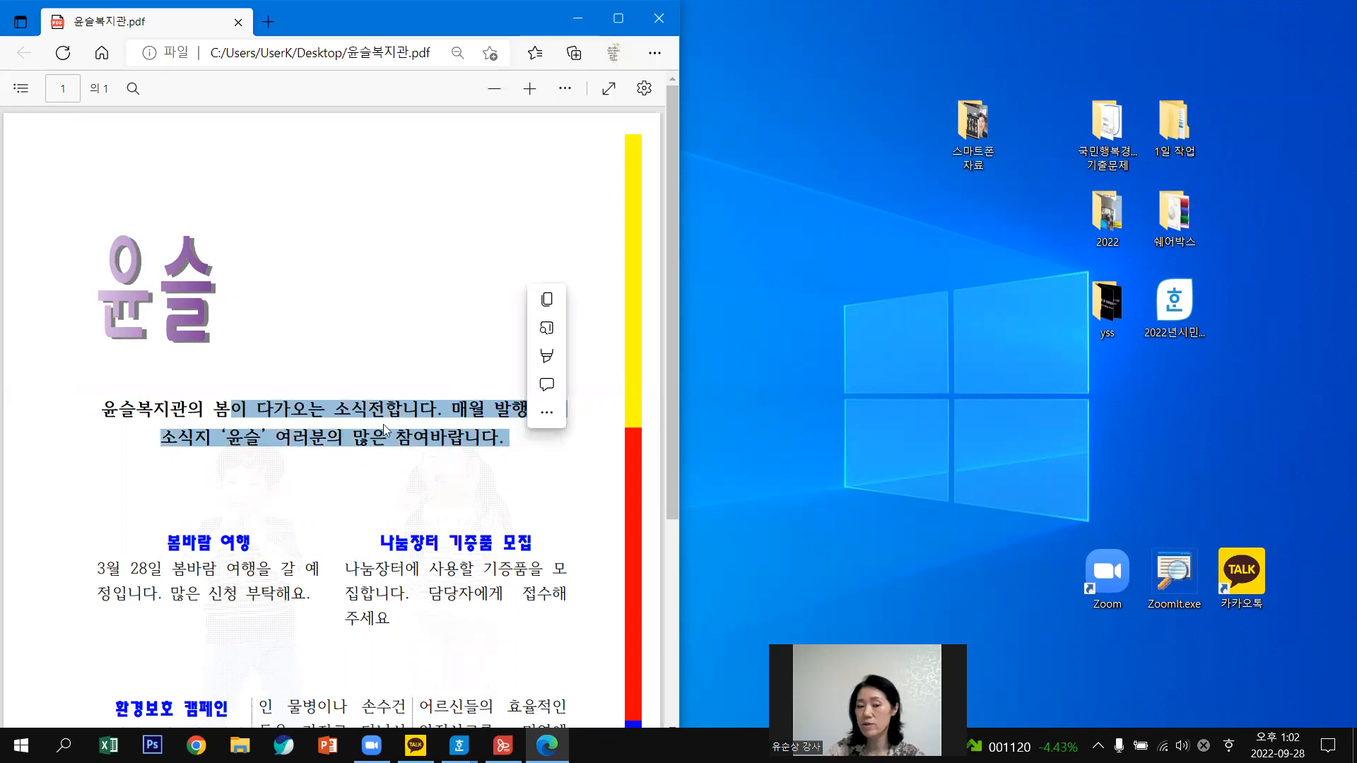
{"action": "left_click", "coordinate": [176, 542]}
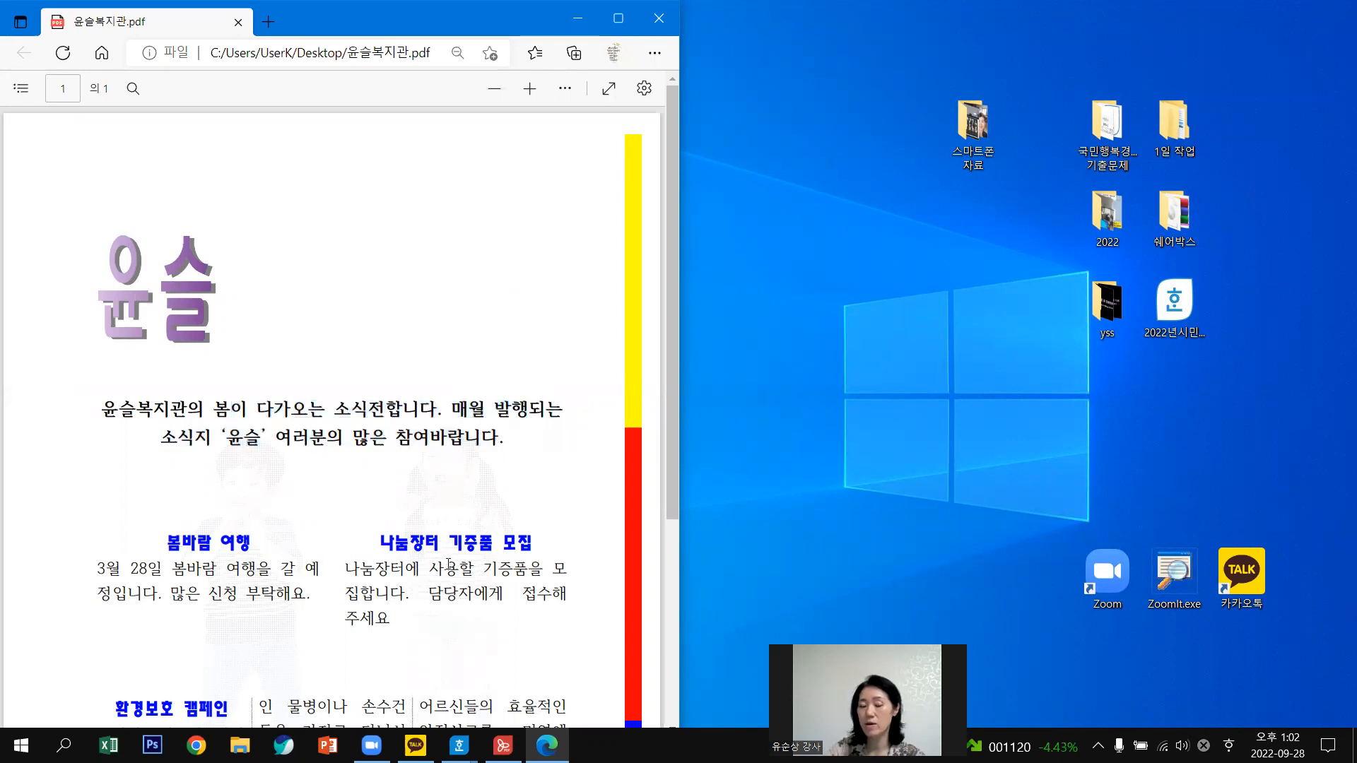
{"action": "left_click_drag", "start_coordinate": [448, 564], "coordinate": [568, 595]}
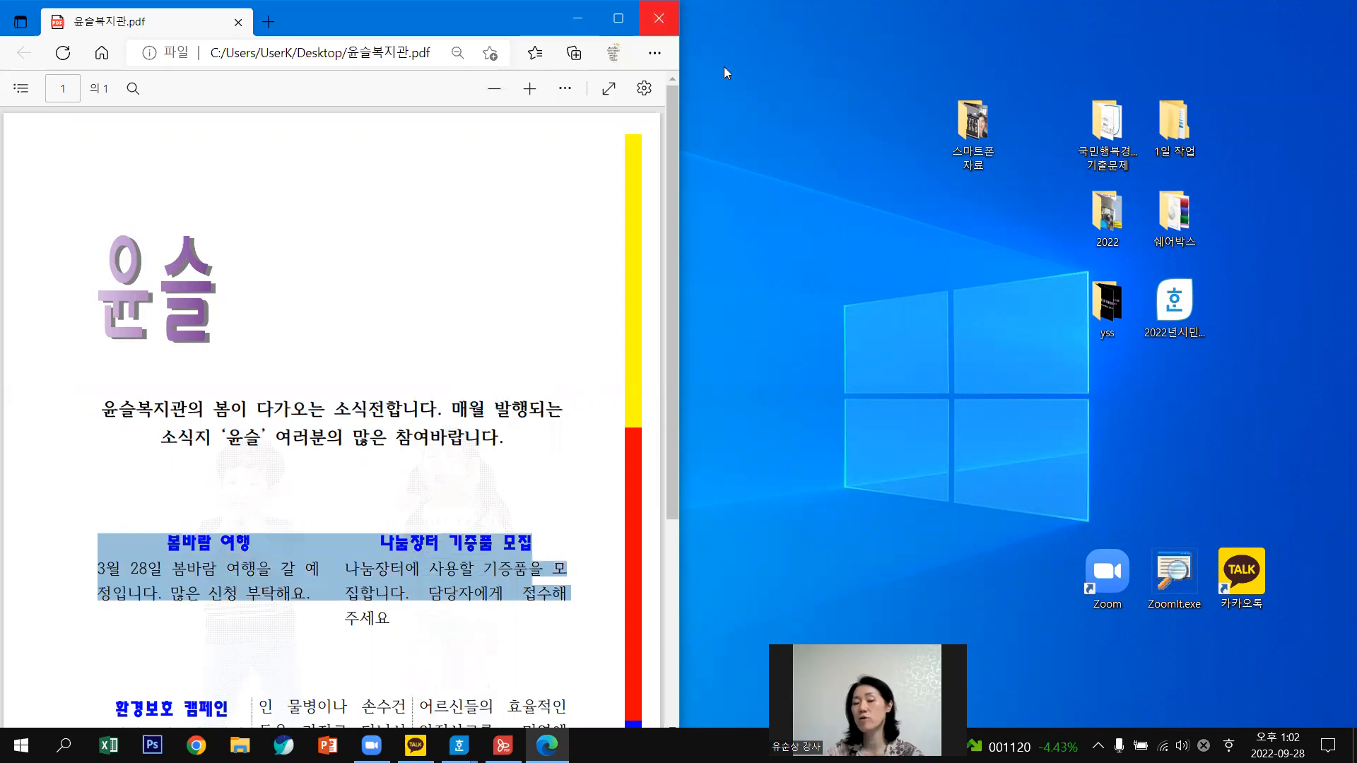
{"action": "key", "text": "alt+F4"}
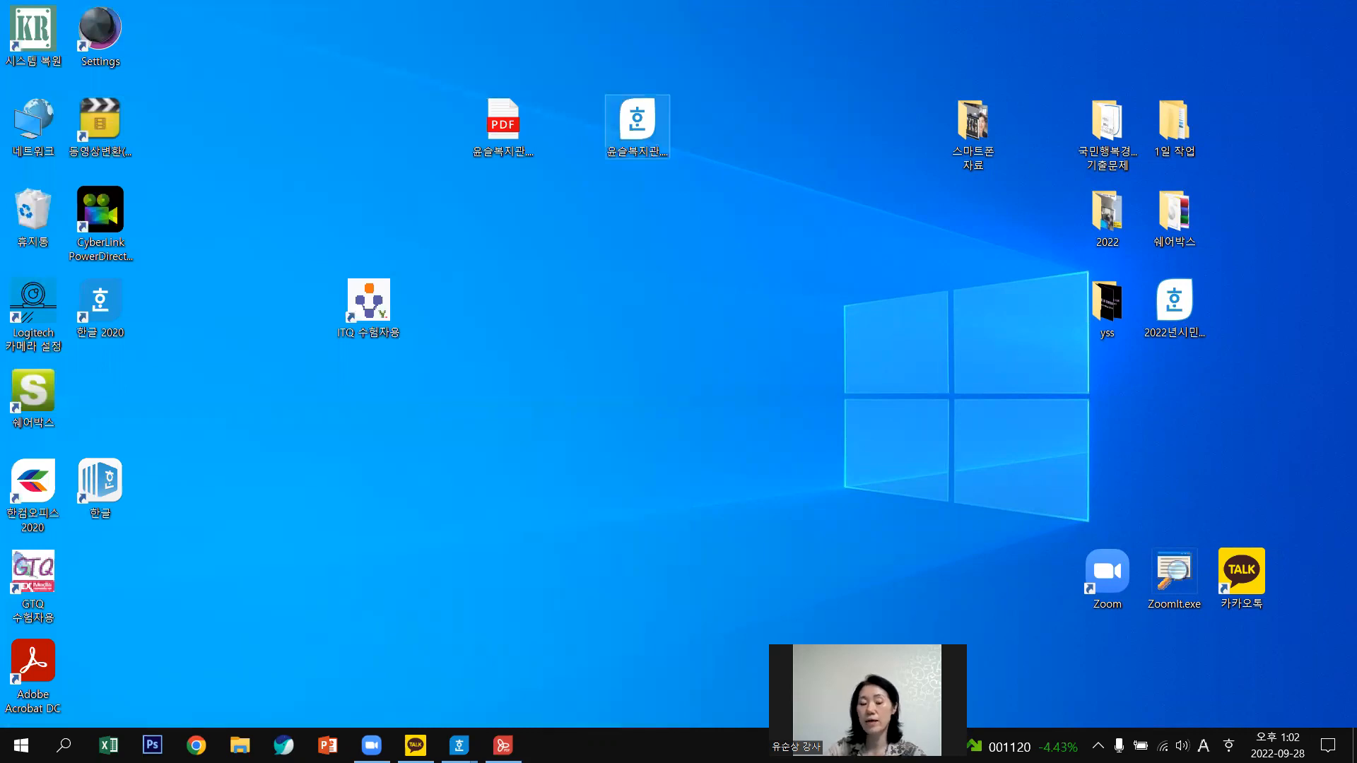
Launch Hangul with a new blank document from the desktop shortcut.
{"action": "double_click", "coordinate": [637, 123]}
{"action": "mouse_move", "coordinate": [459, 746]}
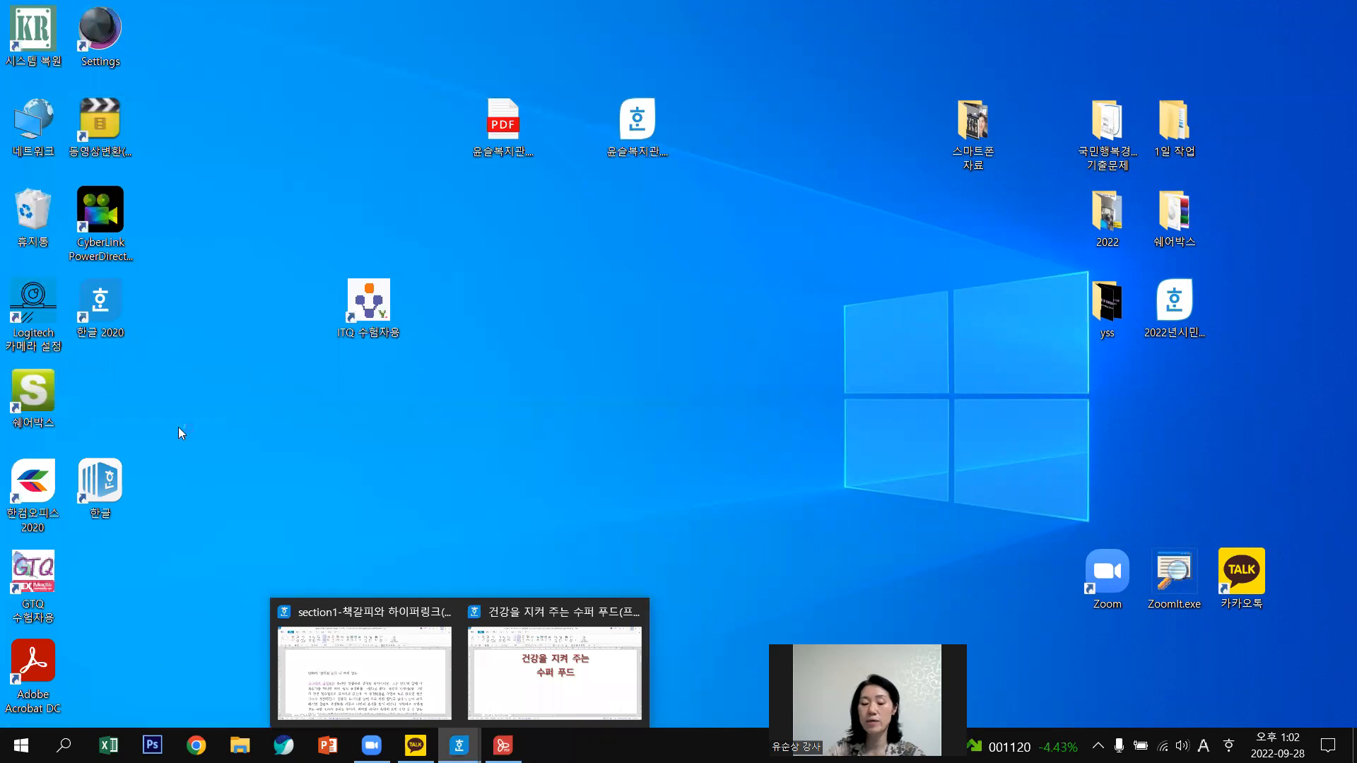
{"action": "double_click", "coordinate": [104, 494]}
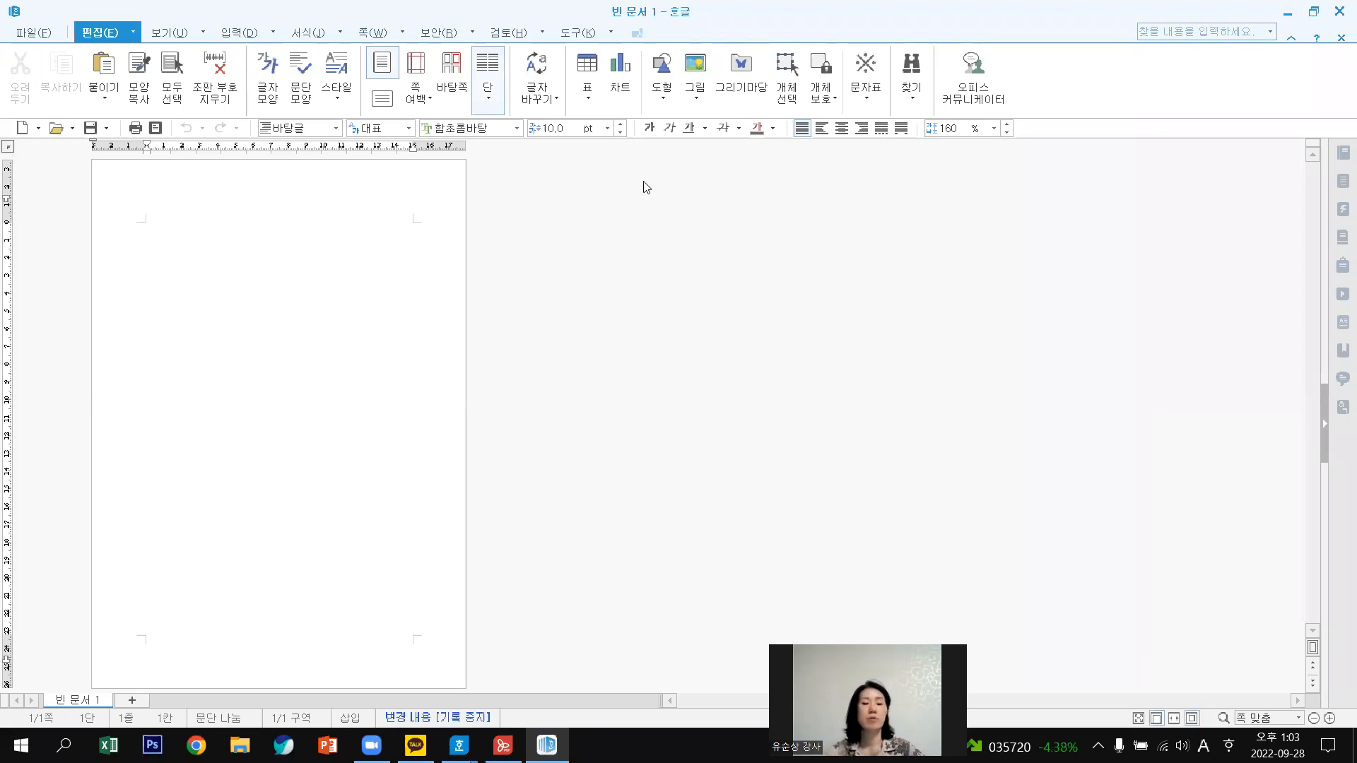
Bring up 불러오기 from the 파일 menu, cancel it, and show the 파일 menu again.
{"action": "left_click", "coordinate": [43, 39]}
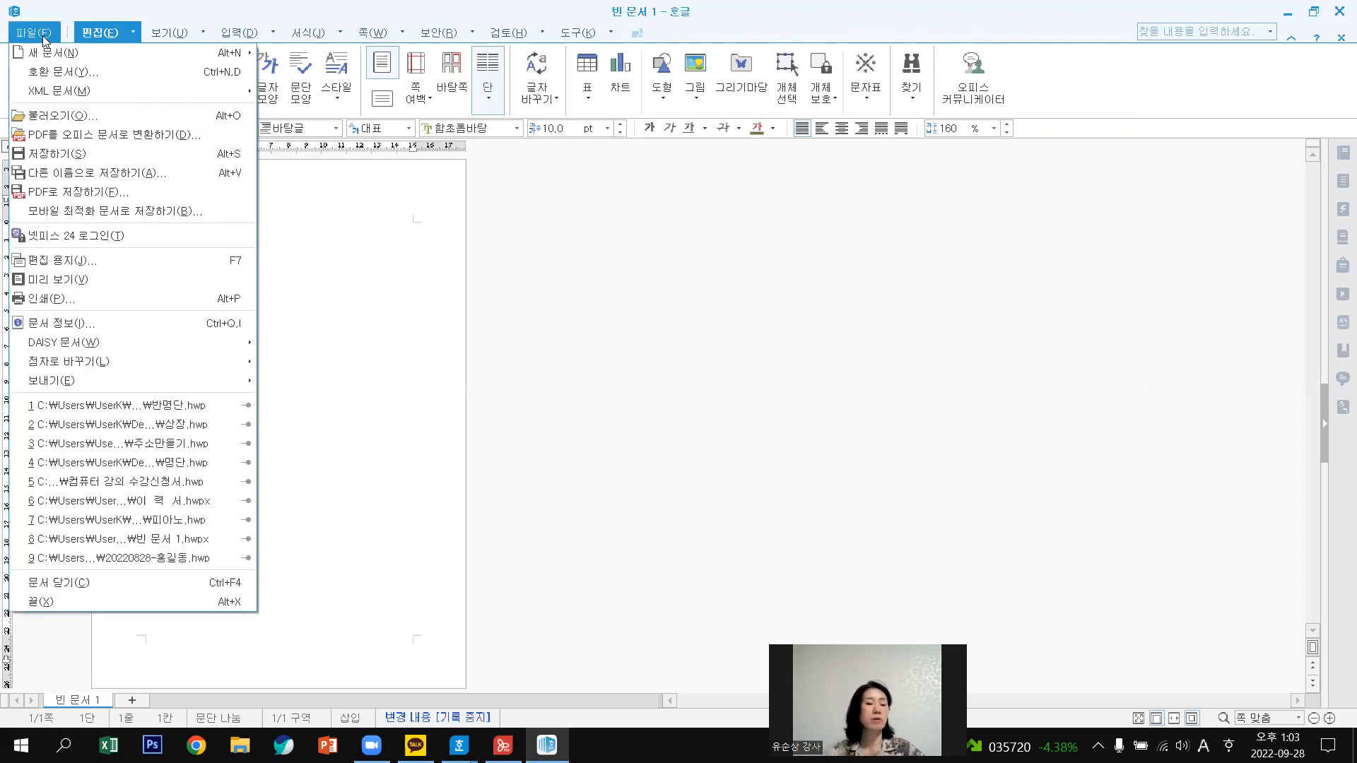
{"action": "left_click", "coordinate": [62, 119]}
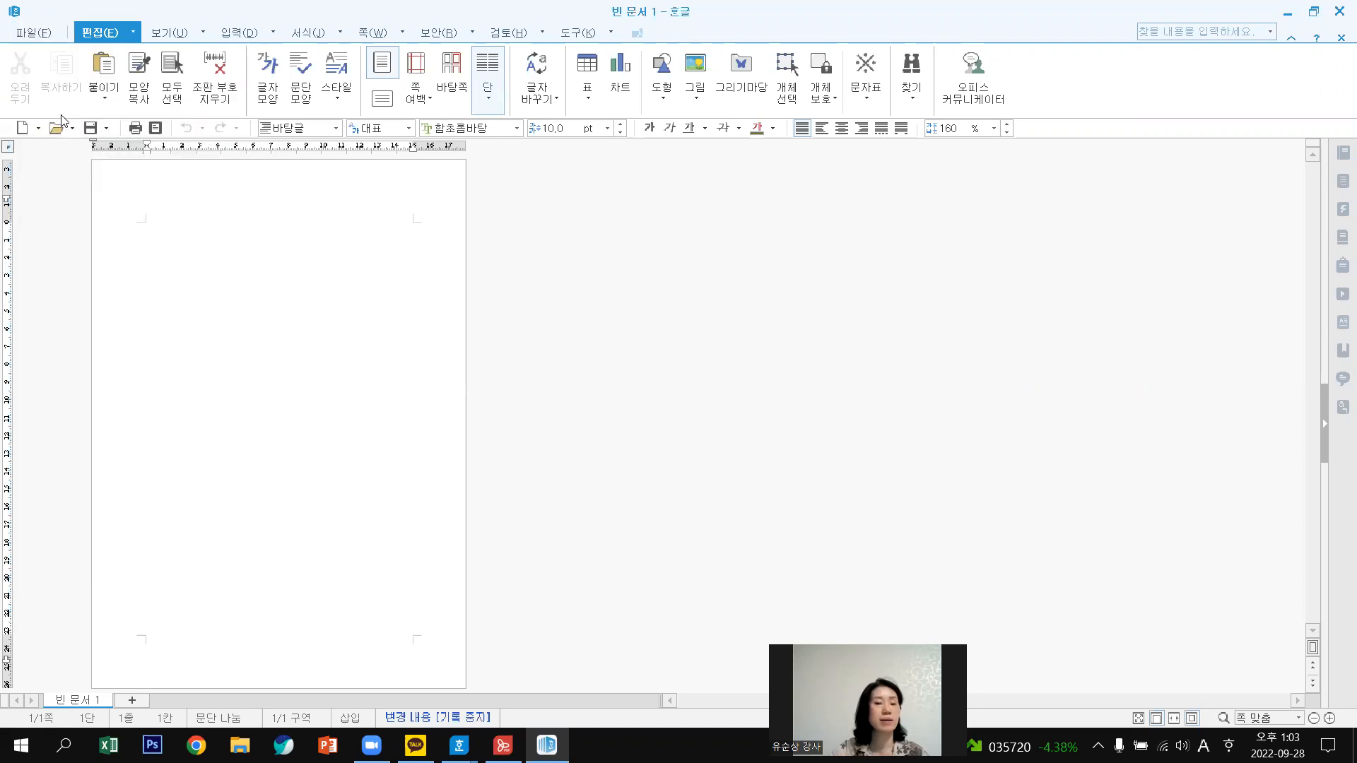
{"action": "left_click", "coordinate": [43, 34]}
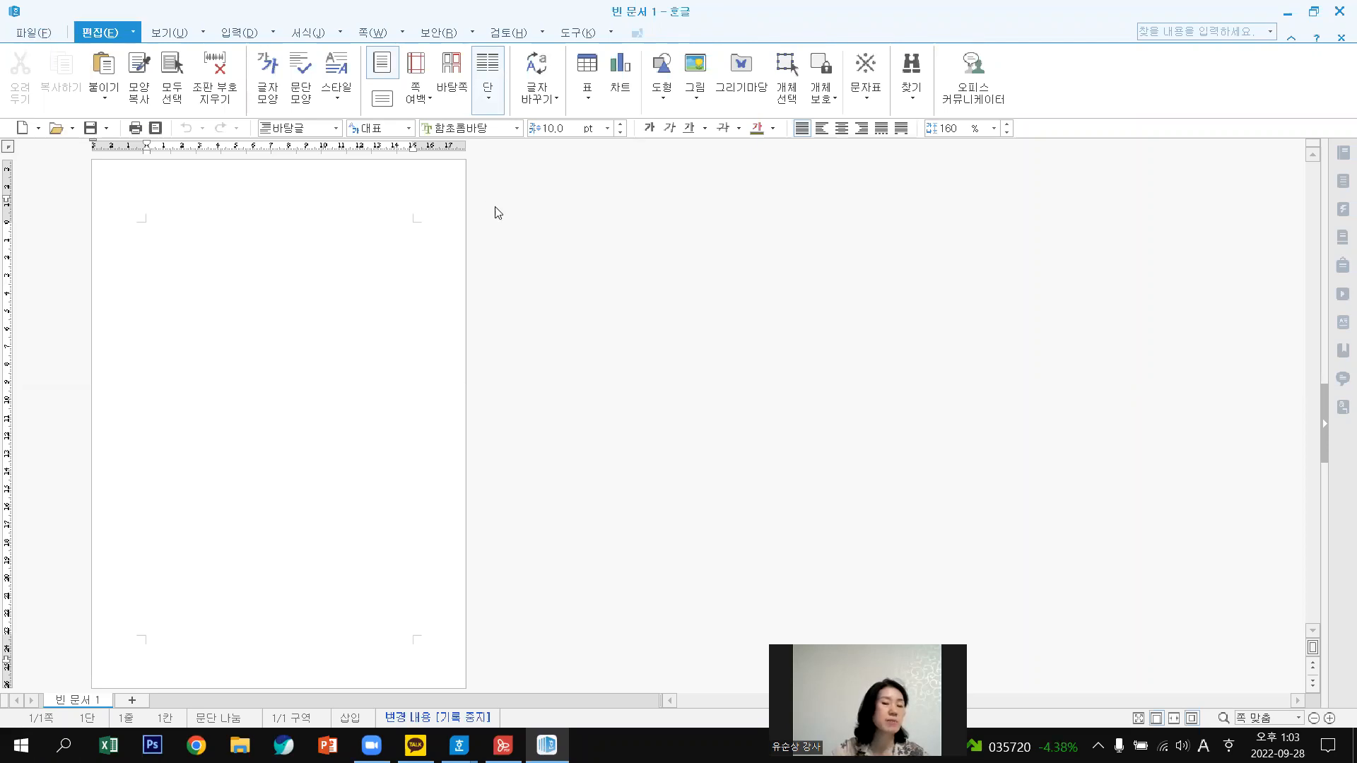
{"action": "left_click", "coordinate": [956, 213]}
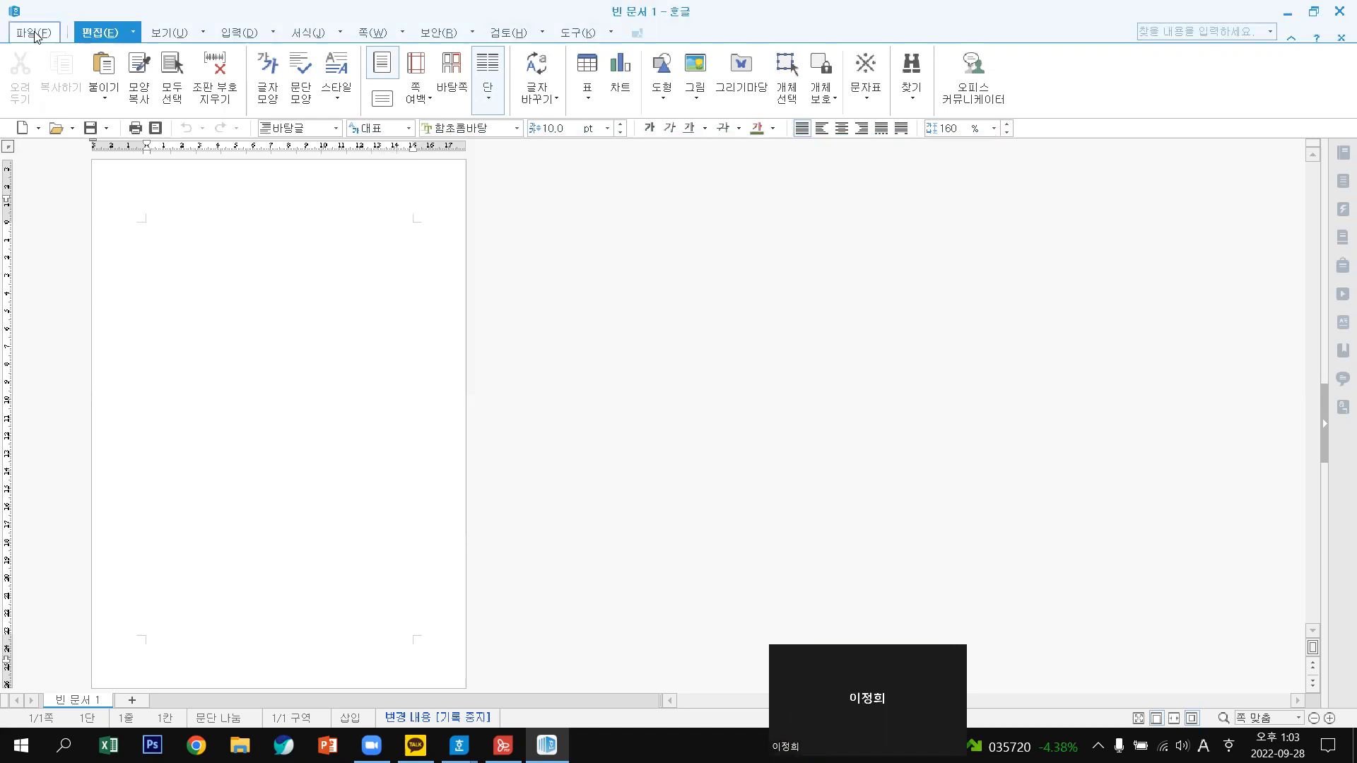
{"action": "left_click", "coordinate": [34, 34]}
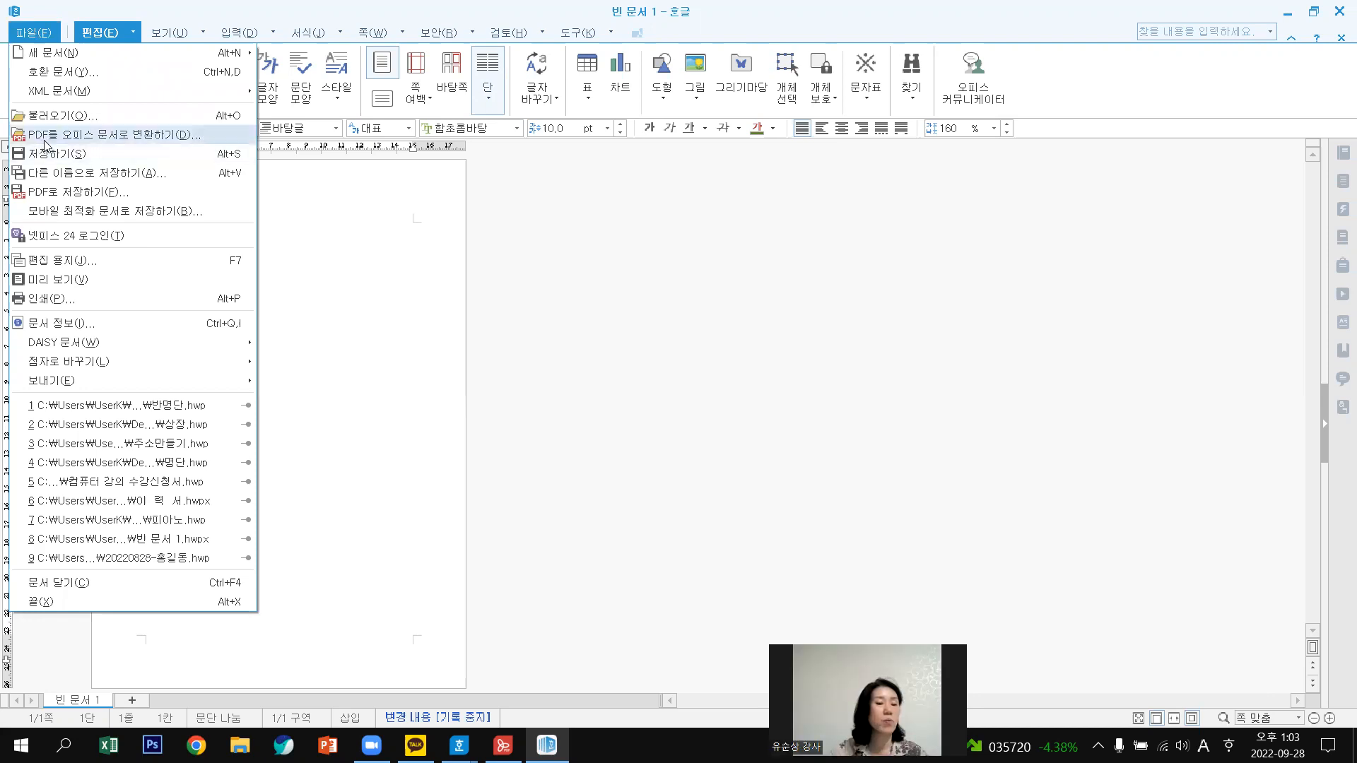
Pick 윤슬복지관.pdf from 바탕 화면 for PDF-to-office document conversion.
{"action": "left_click", "coordinate": [103, 143]}
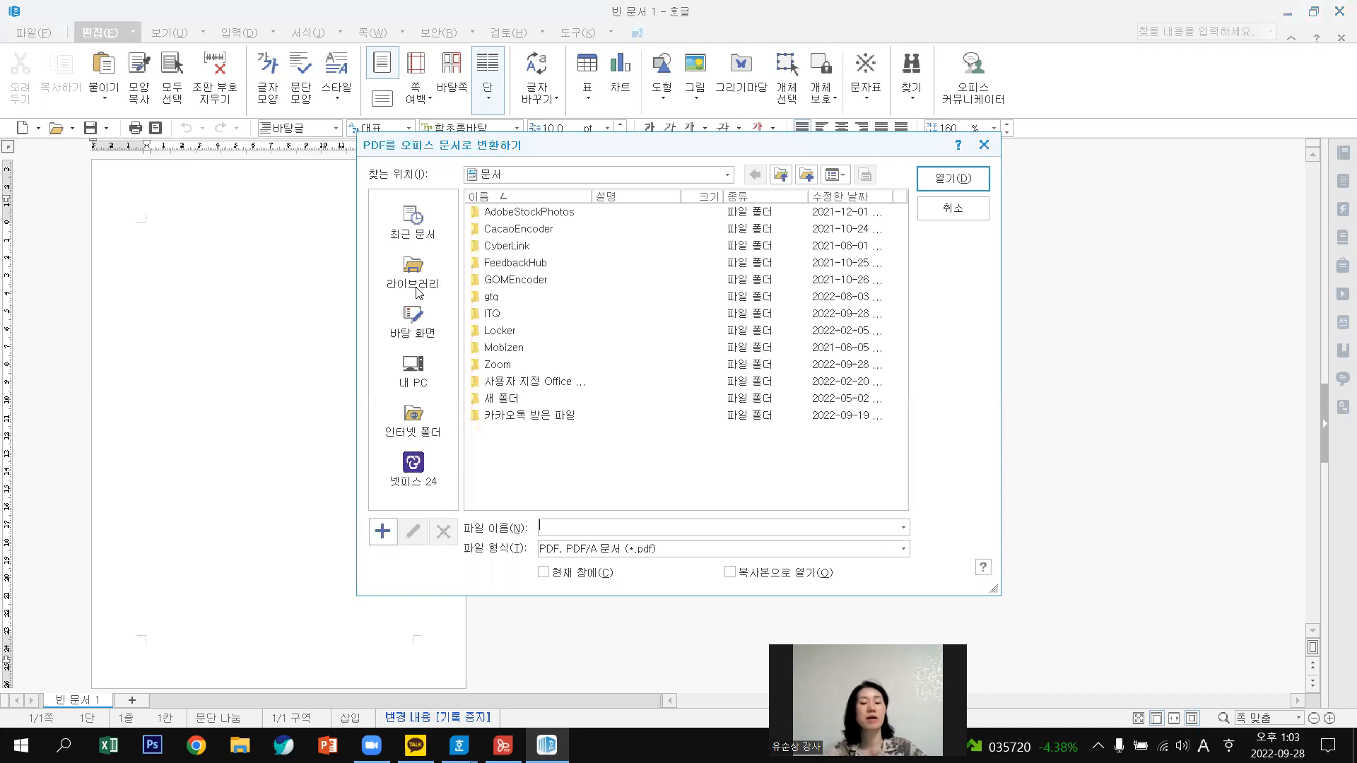
{"action": "left_click", "coordinate": [456, 371]}
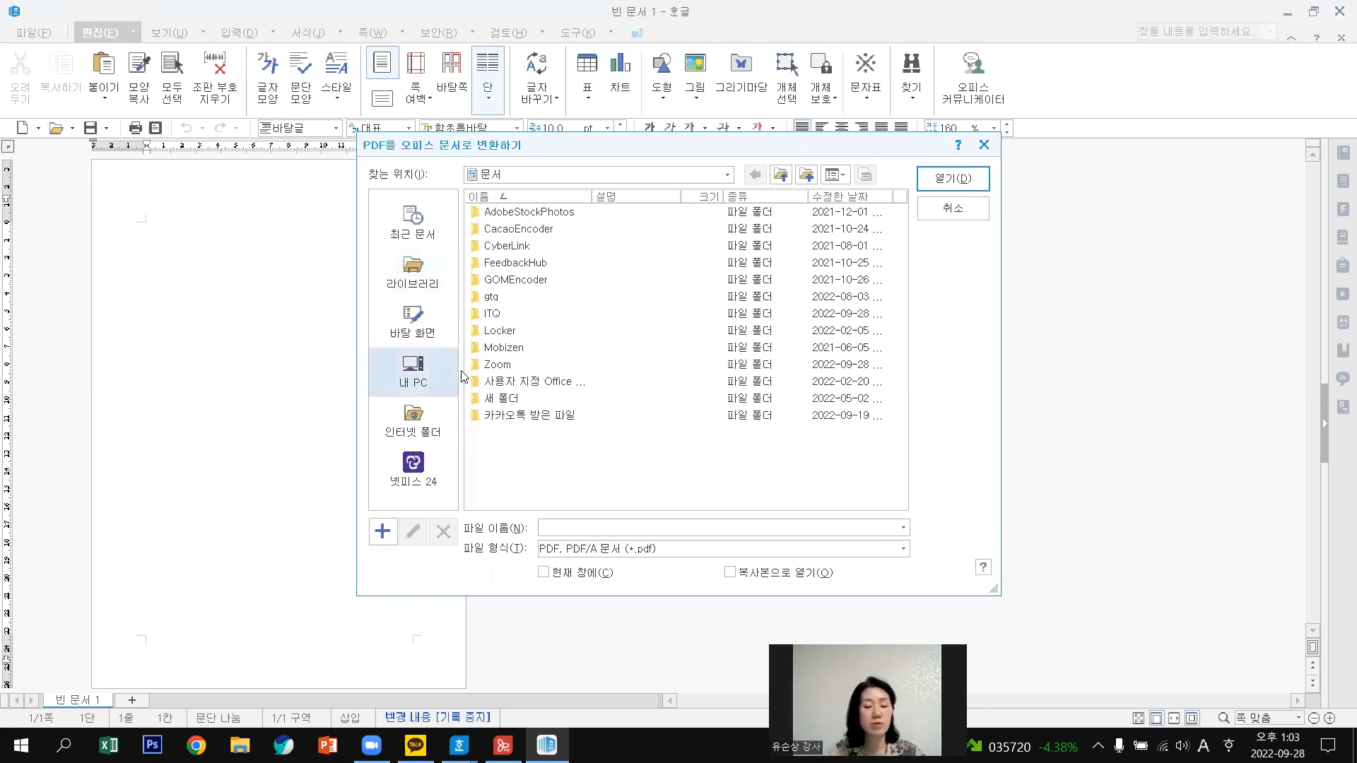
{"action": "left_click", "coordinate": [422, 328]}
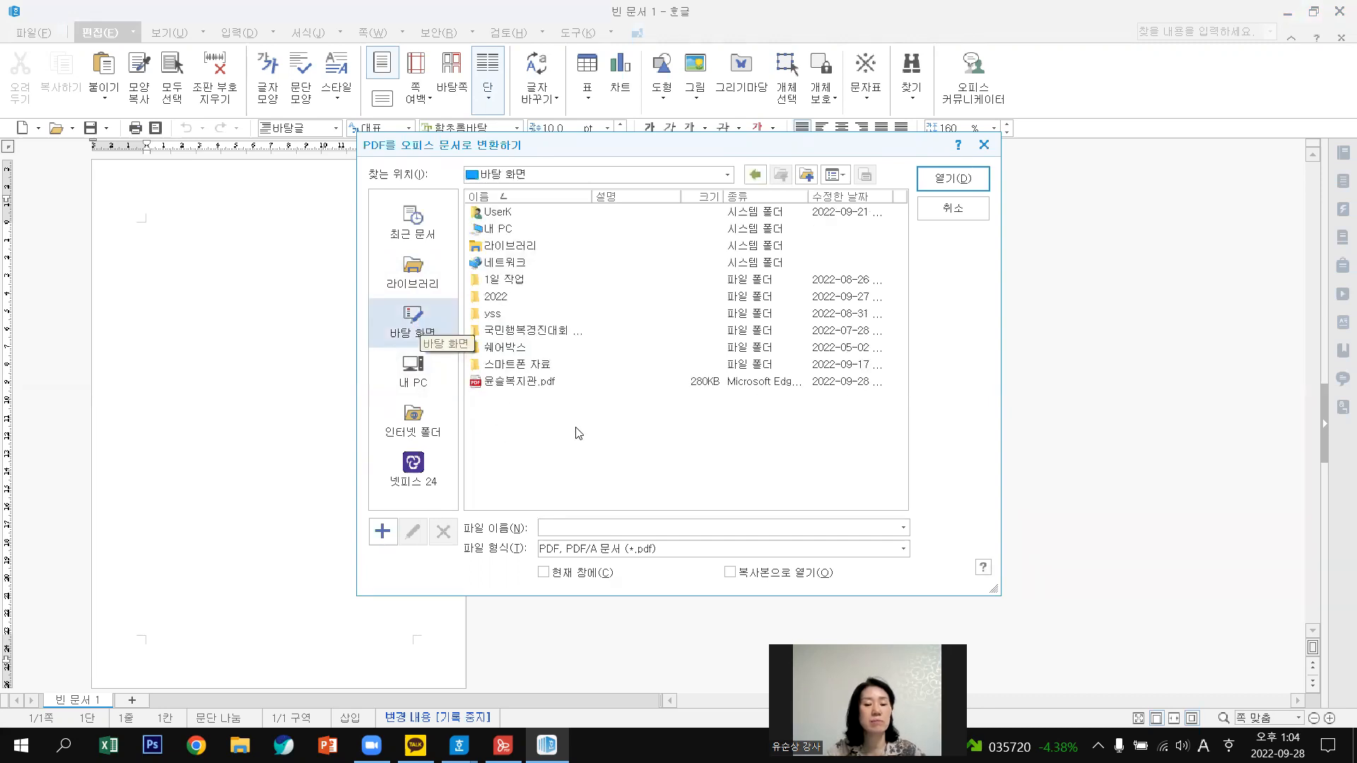
{"action": "left_click", "coordinate": [499, 386]}
{"action": "left_click", "coordinate": [954, 178]}
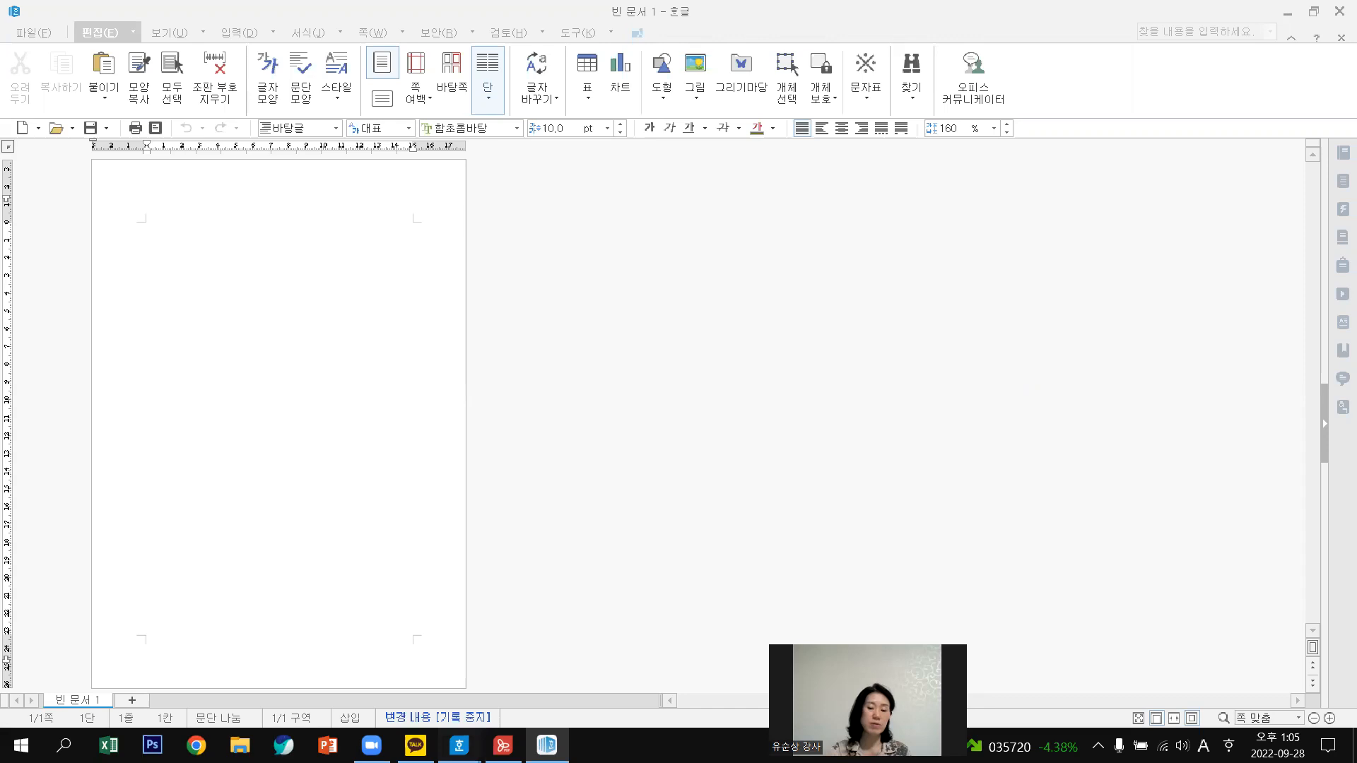
{"action": "mouse_move", "coordinate": [459, 745]}
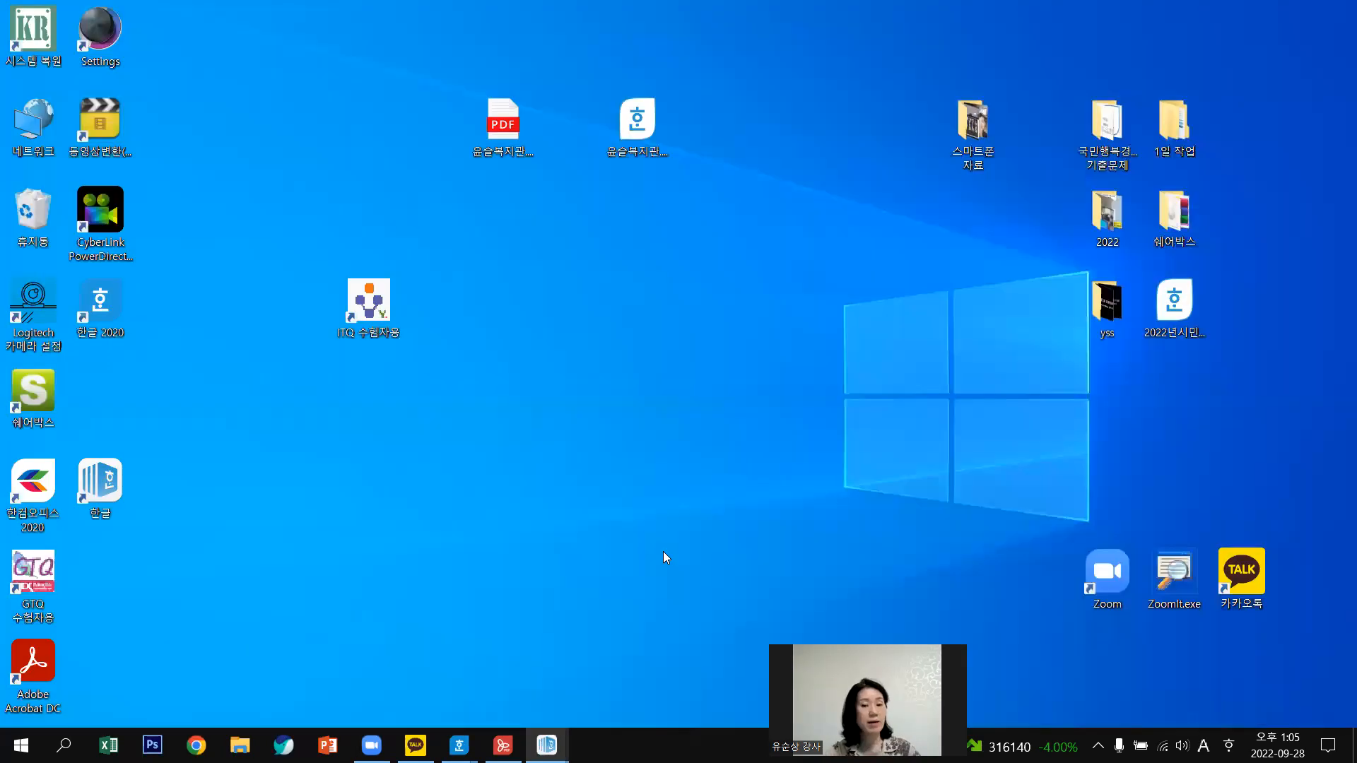
Accept the conversion warning to start converting 윤슬복지관.pdf, then close all Hangul windows from the taskbar.
{"action": "left_click", "coordinate": [679, 399]}
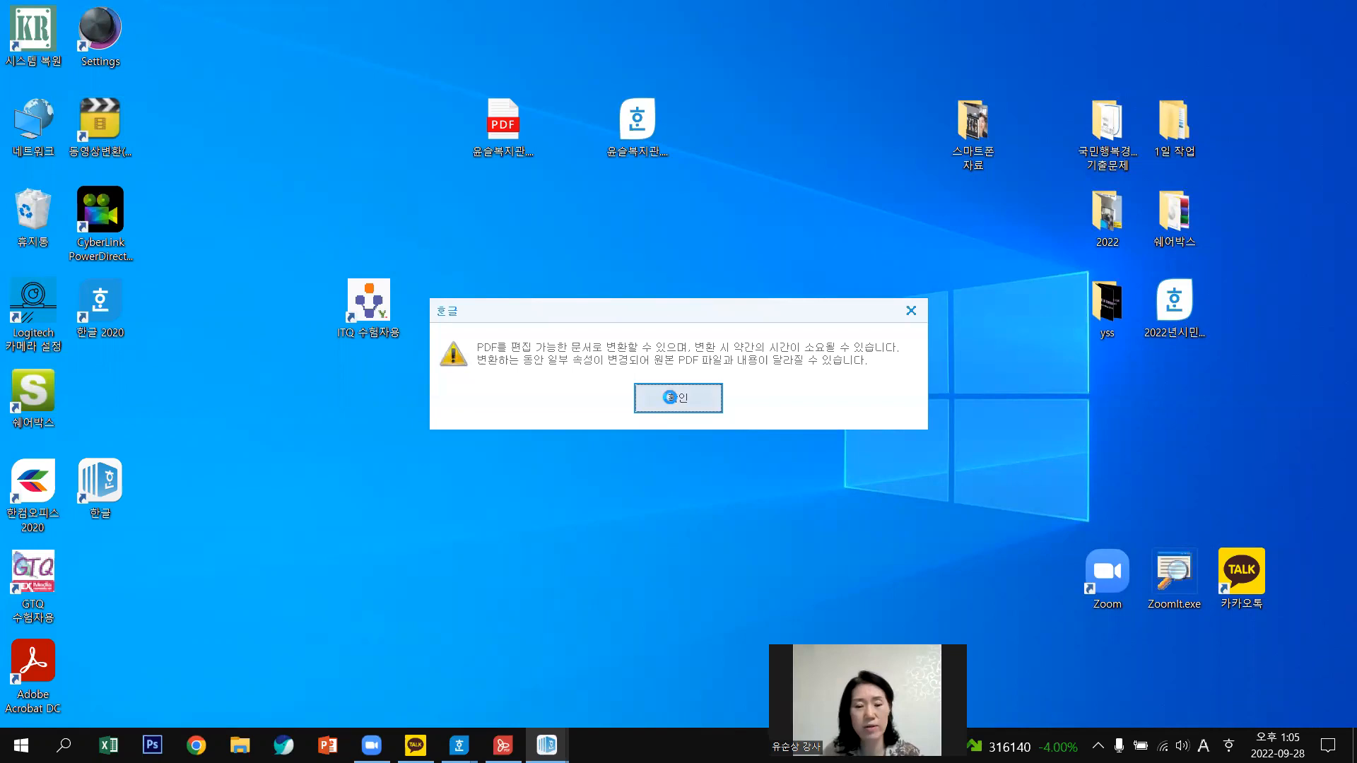
{"action": "left_click", "coordinate": [673, 400]}
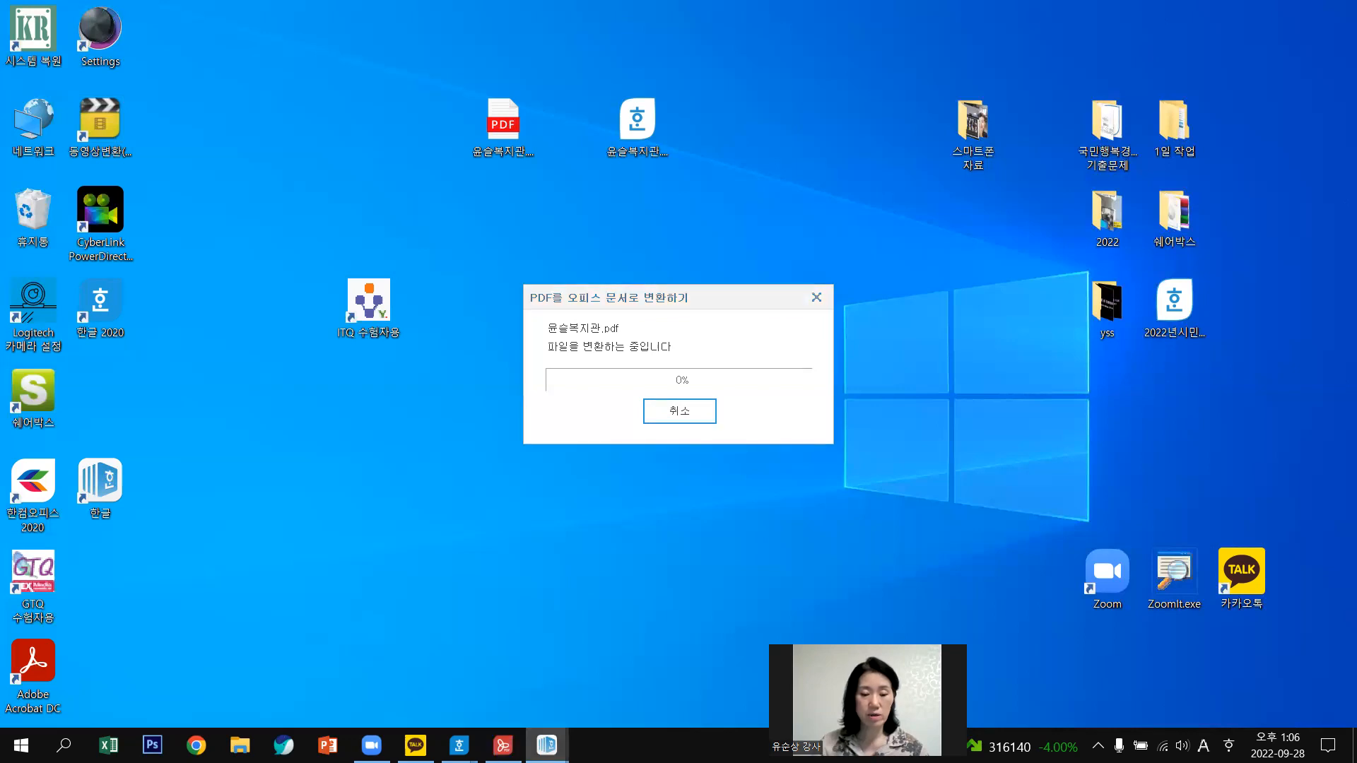
{"action": "mouse_move", "coordinate": [547, 742]}
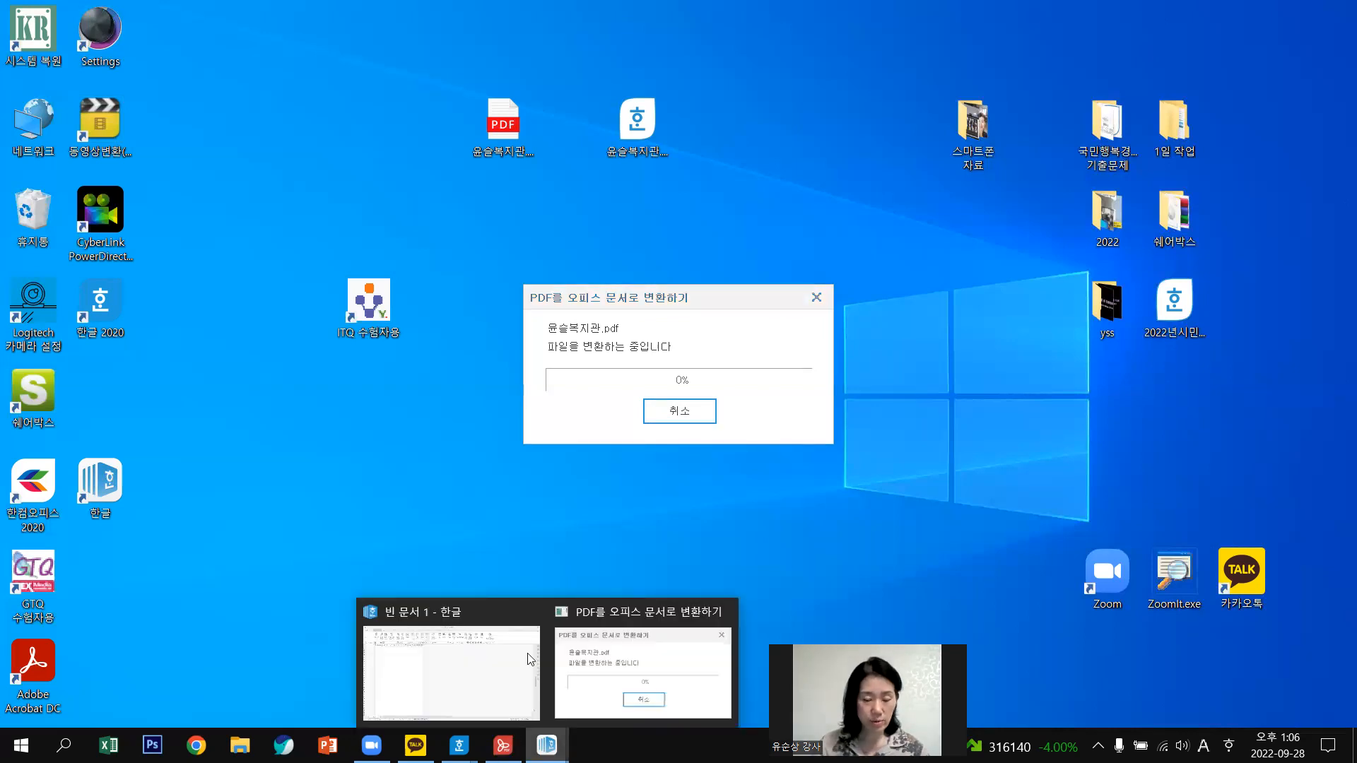
{"action": "right_click", "coordinate": [543, 742]}
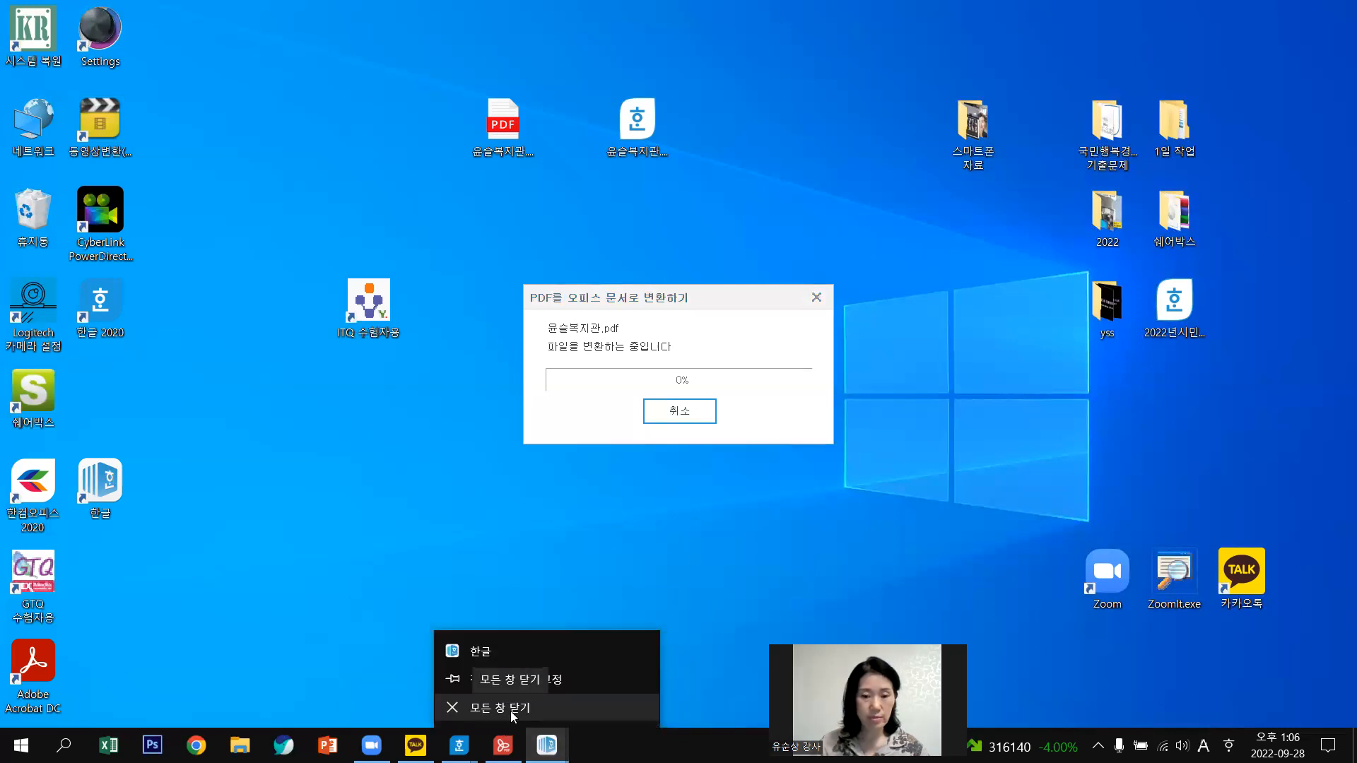
{"action": "left_click", "coordinate": [514, 714]}
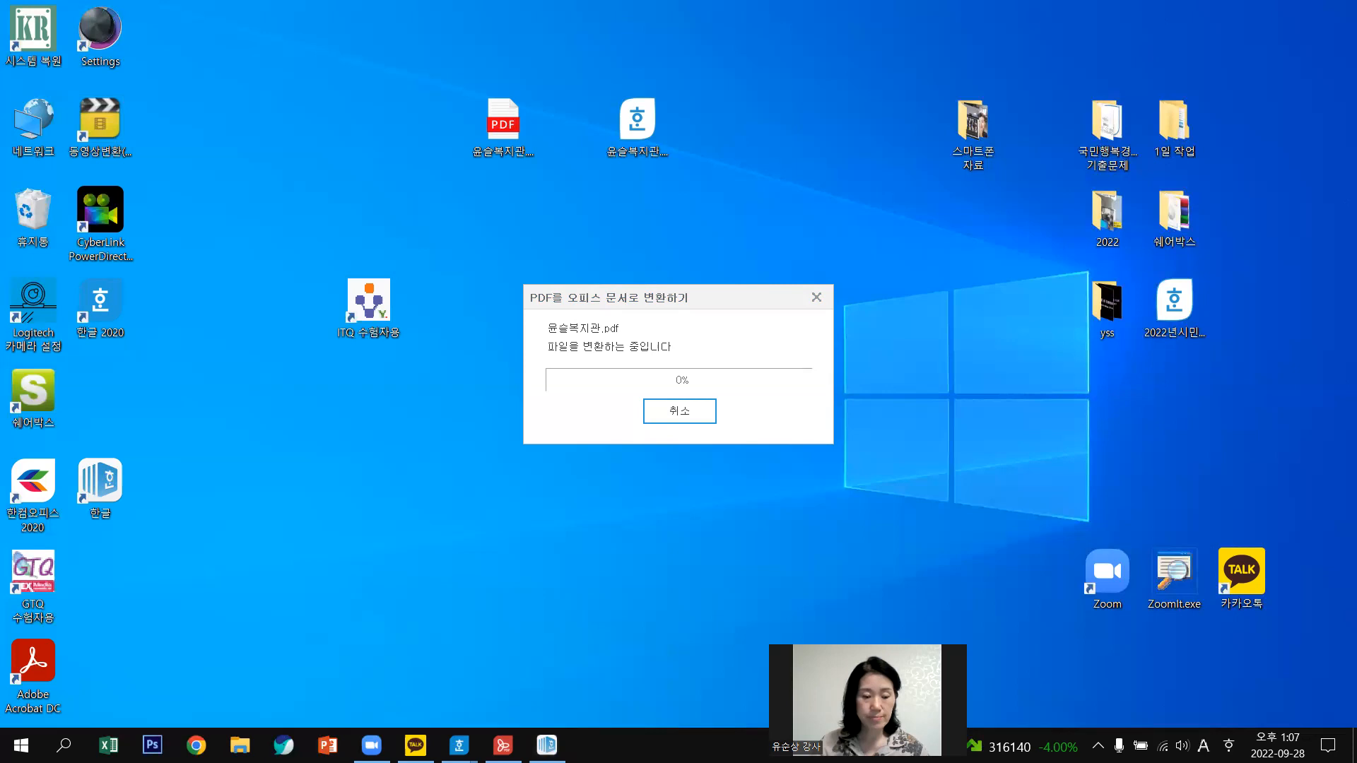
{"action": "mouse_move", "coordinate": [459, 745]}
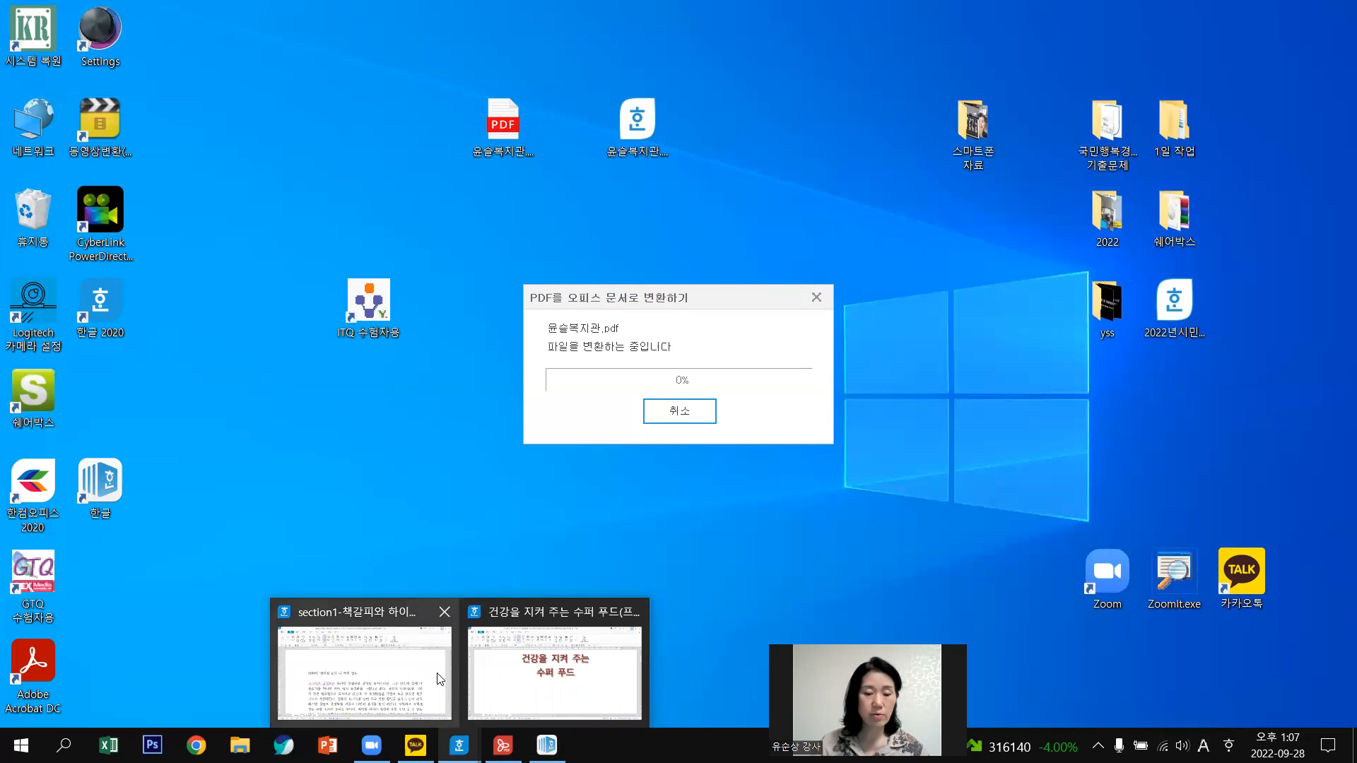
In a new blank document, type the title 애국가 and the line 동해물과 백두산이 마르고 닳도록.
{"action": "left_click", "coordinate": [302, 680]}
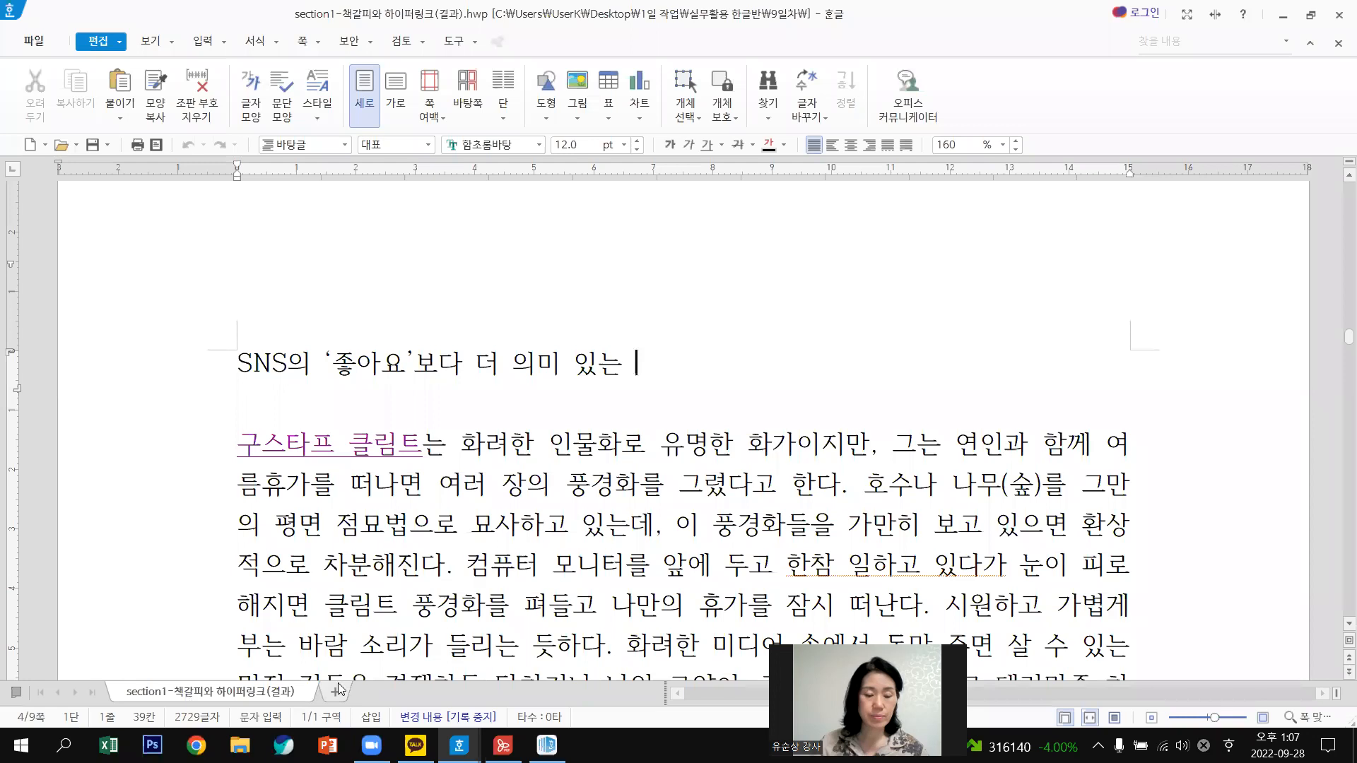
{"action": "left_click", "coordinate": [334, 694]}
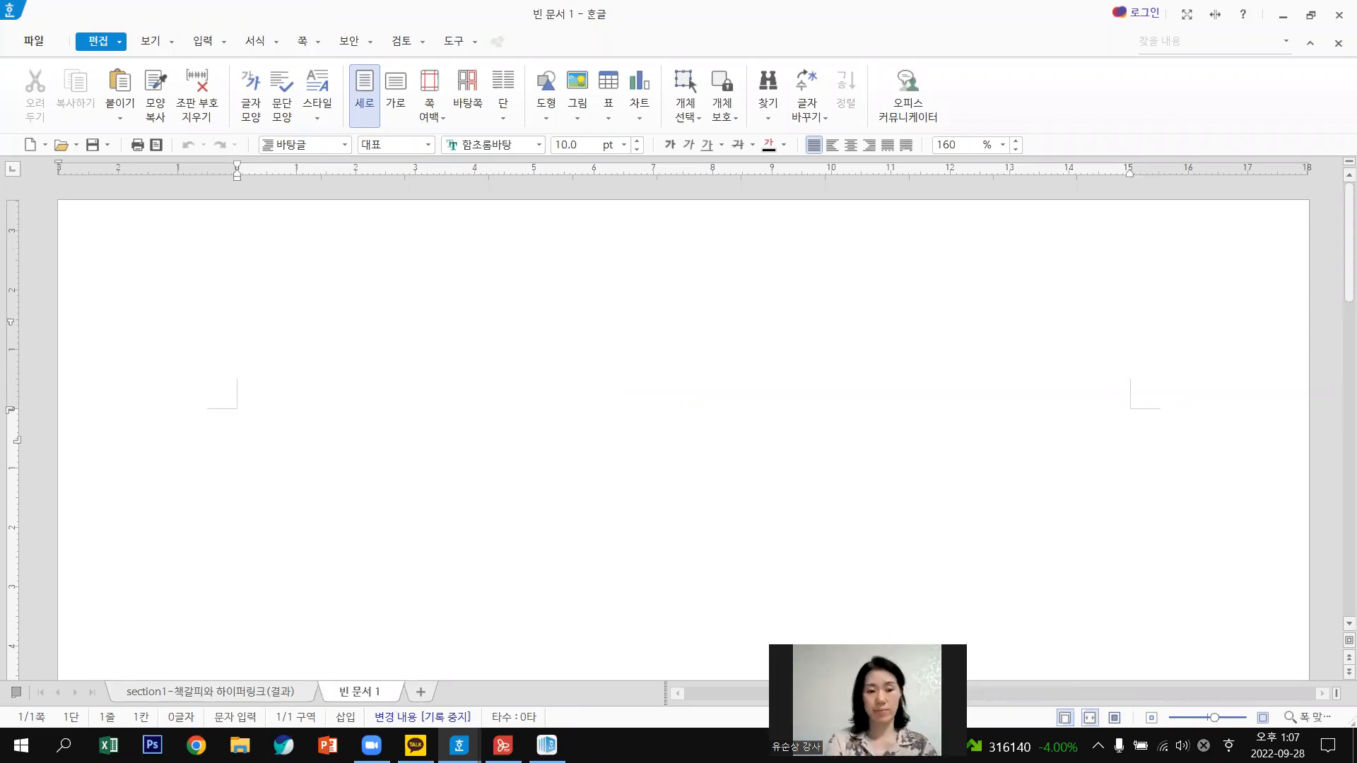
{"action": "type", "text": "애국"}
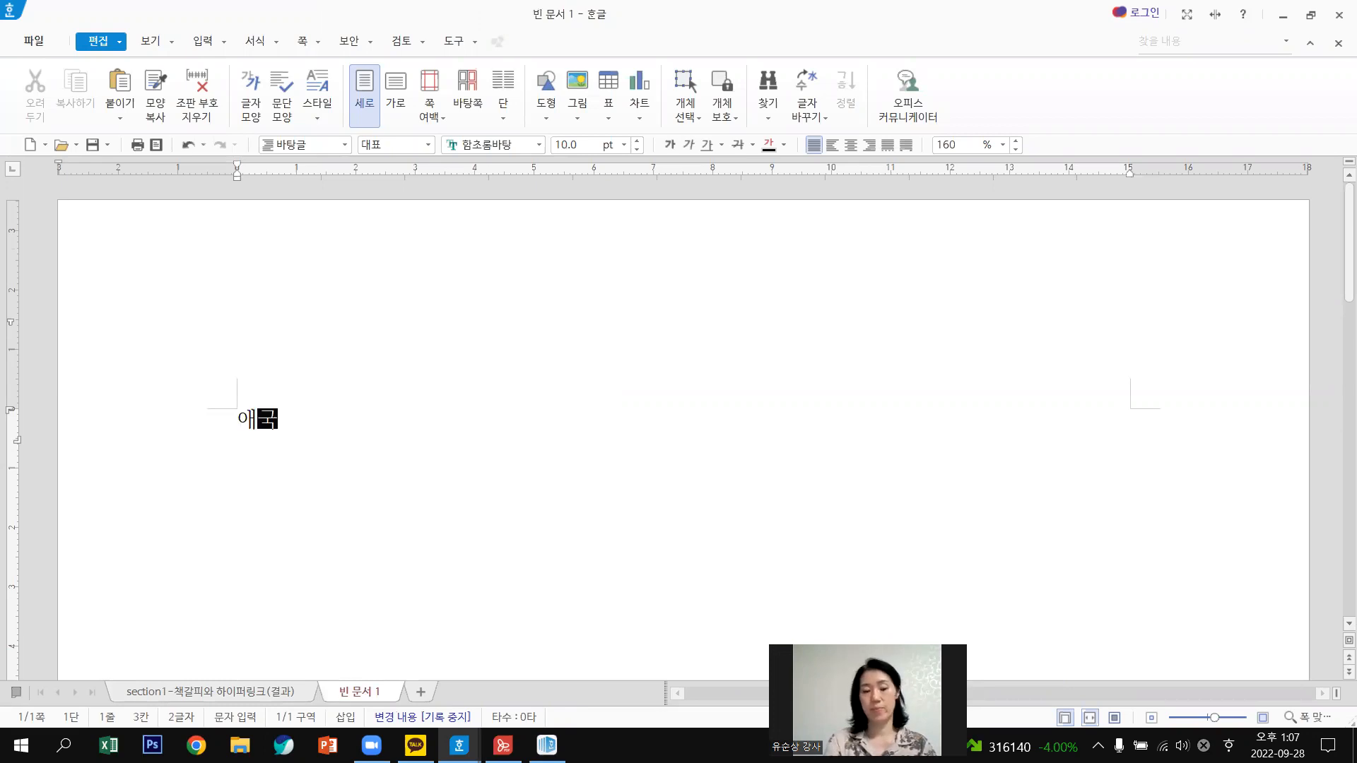
{"action": "type", "text": "가"}
{"action": "key", "text": "Return"}
{"action": "key", "text": "Return"}
{"action": "type", "text": "동해물고"}
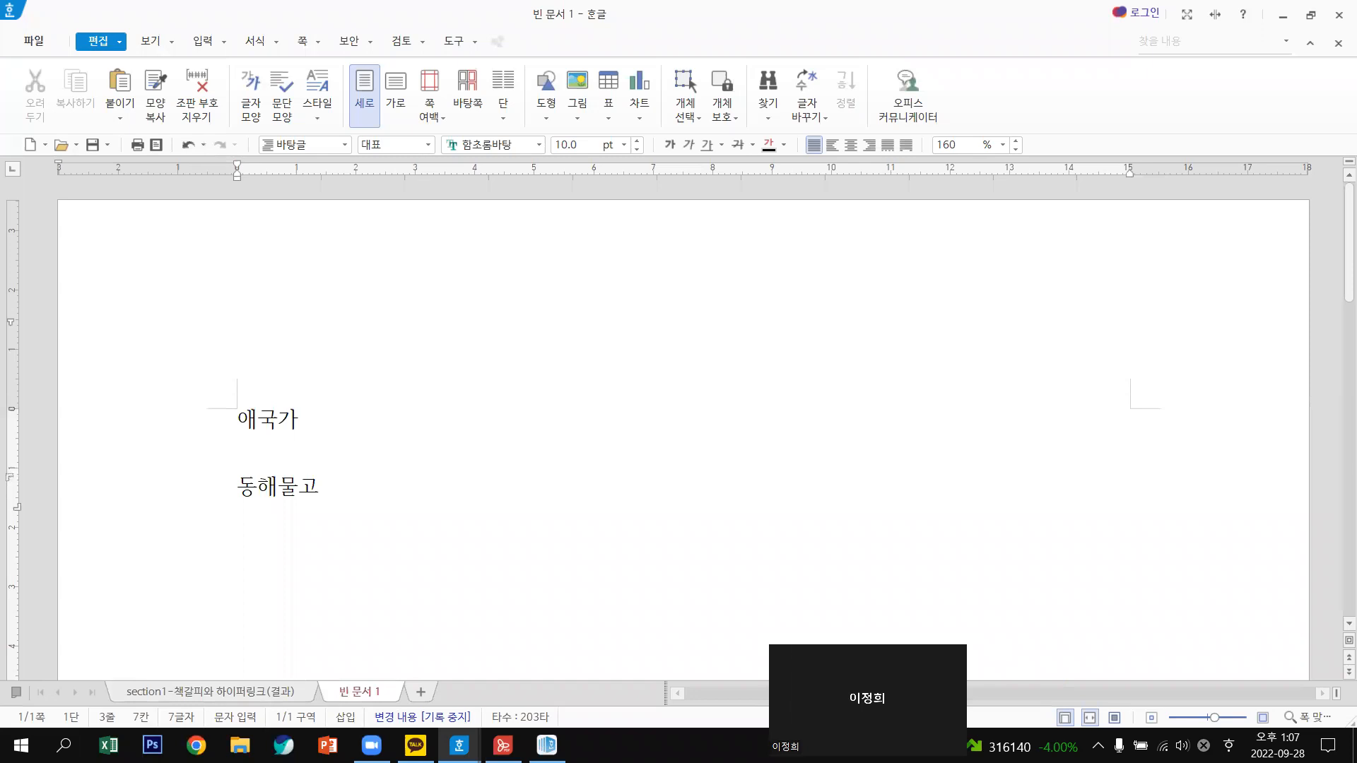
{"action": "type", "text": "ㅏ 백"}
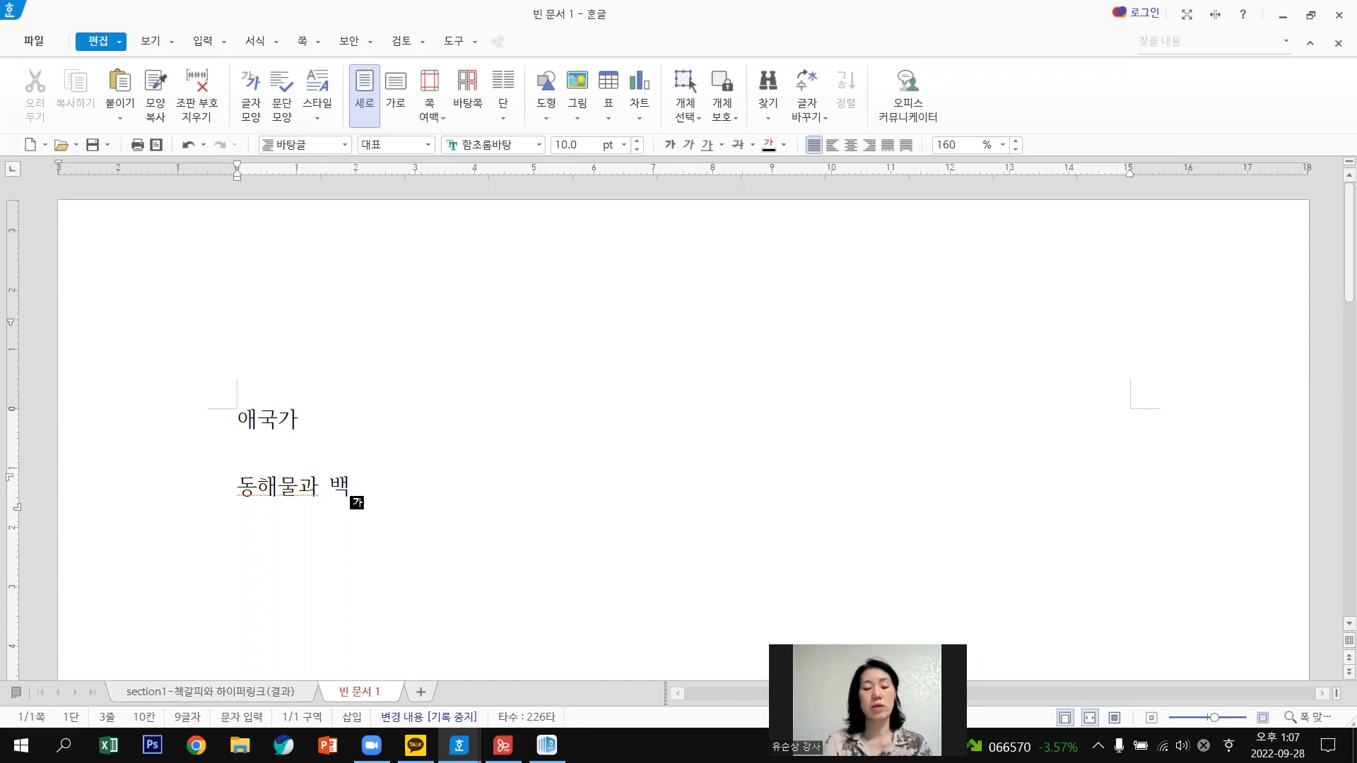
{"action": "type", "text": "두산ㅇㅣ "}
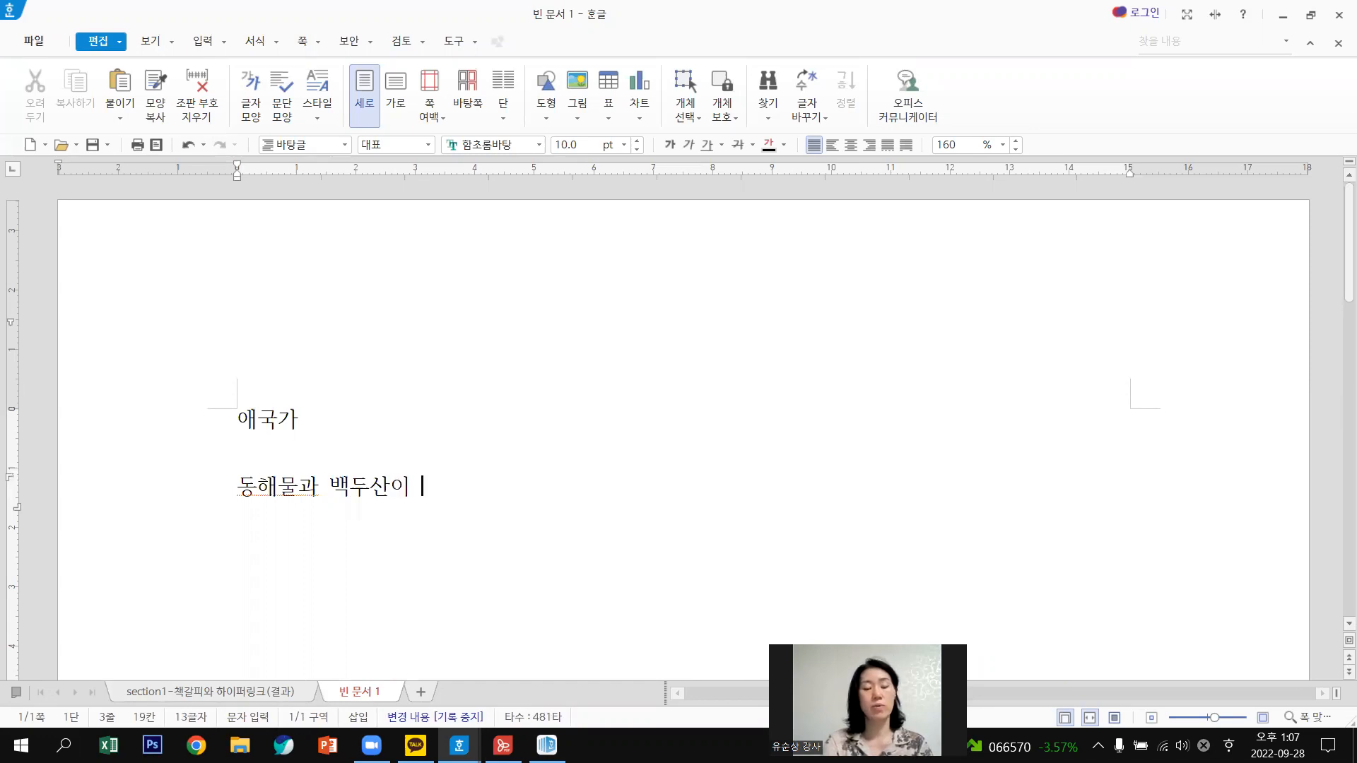
{"action": "type", "text": "마르고 "}
{"action": "type", "text": "다"}
{"action": "type", "text": "ㄹㅎ"}
{"action": "type", "text": "도"}
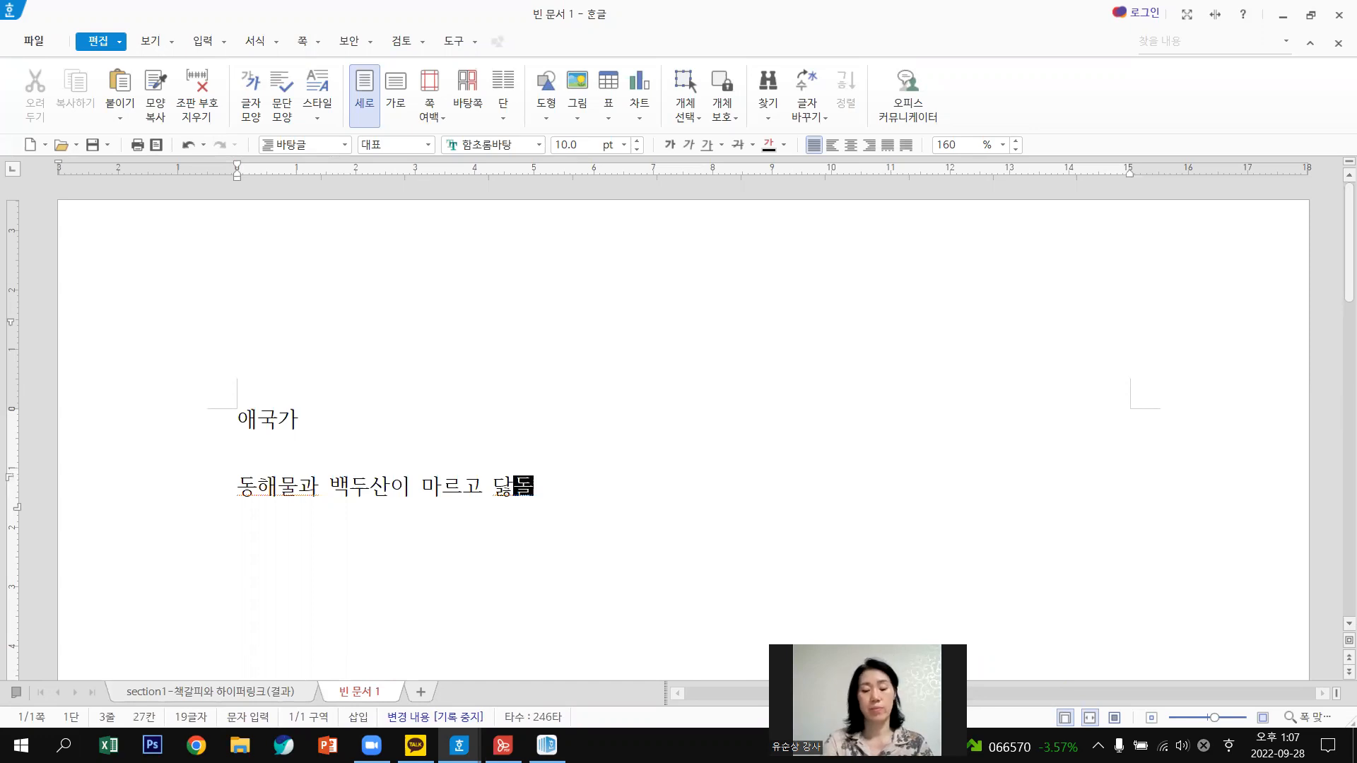
{"action": "type", "text": "록"}
{"action": "key", "text": "Return"}
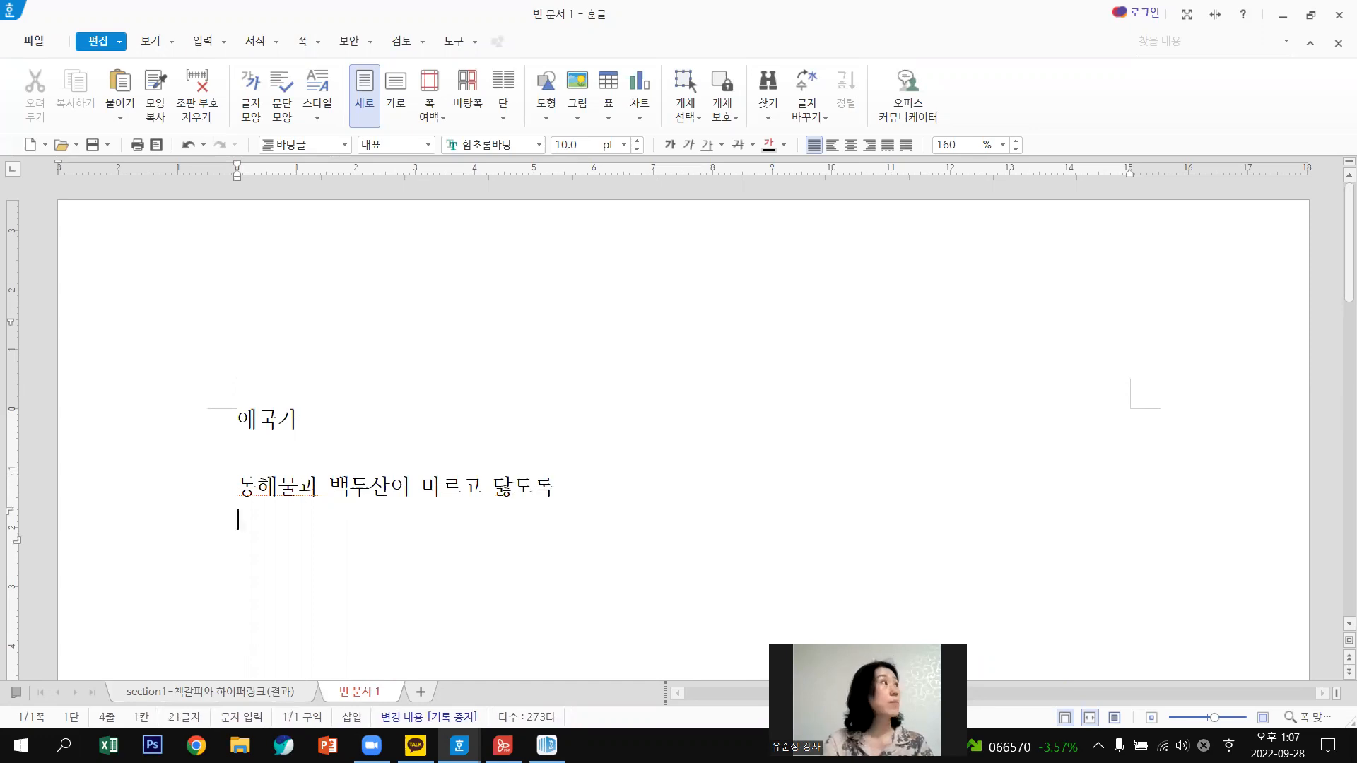
Add lyric lines 하느님이 보우하사, 우리나라 만세 and 무궁화 삼천리…, then open 편집 용지 with F7.
{"action": "type", "text": "하ㄴ"}
{"action": "type", "text": "님이 "}
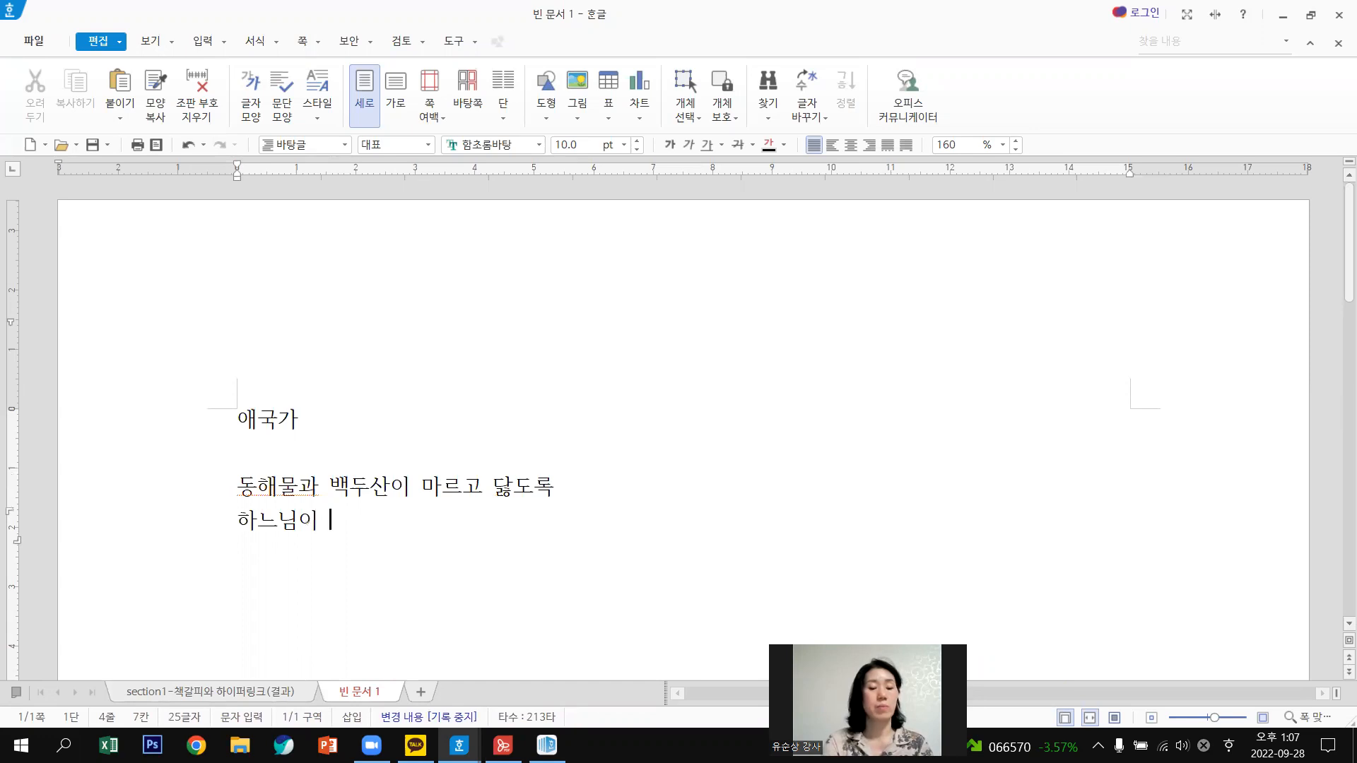
{"action": "type", "text": "보우하"}
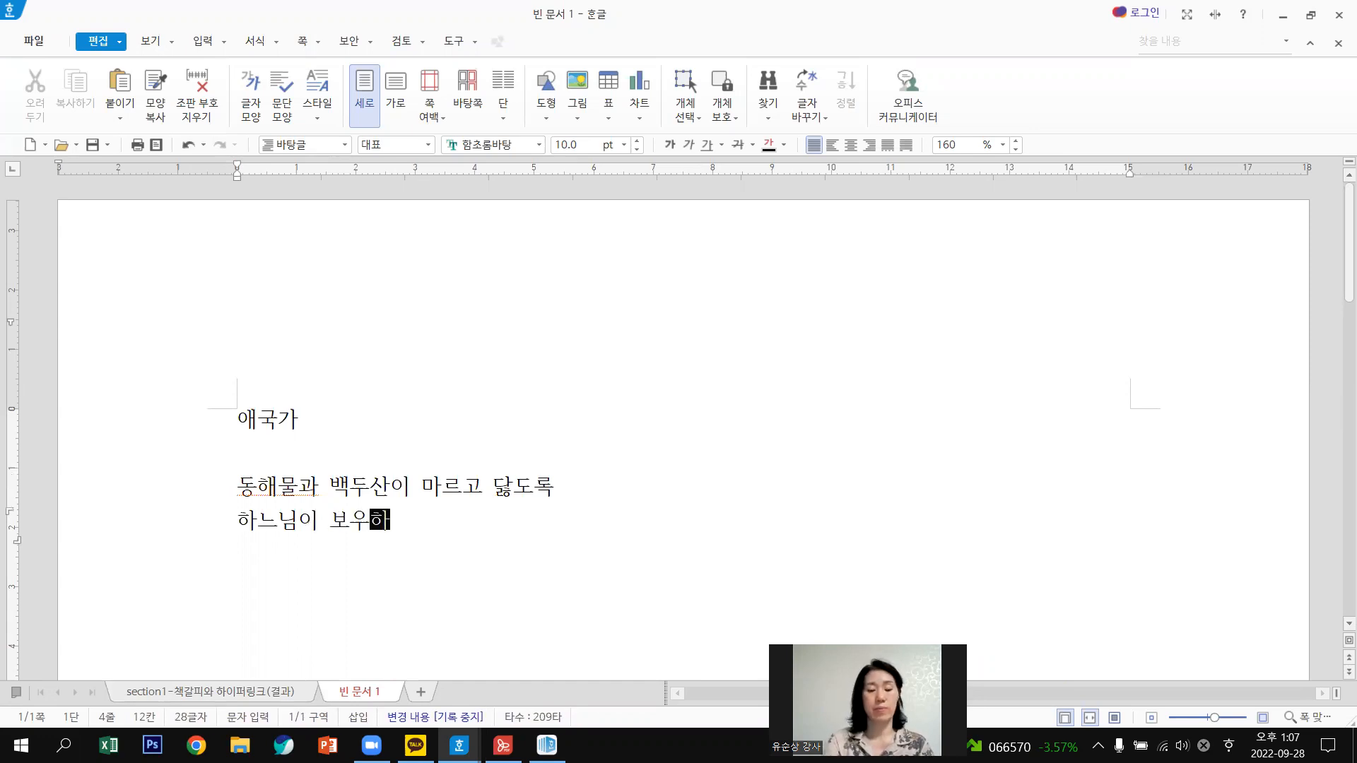
{"action": "type", "text": "사"}
{"action": "key", "text": "Return"}
{"action": "type", "text": "우"}
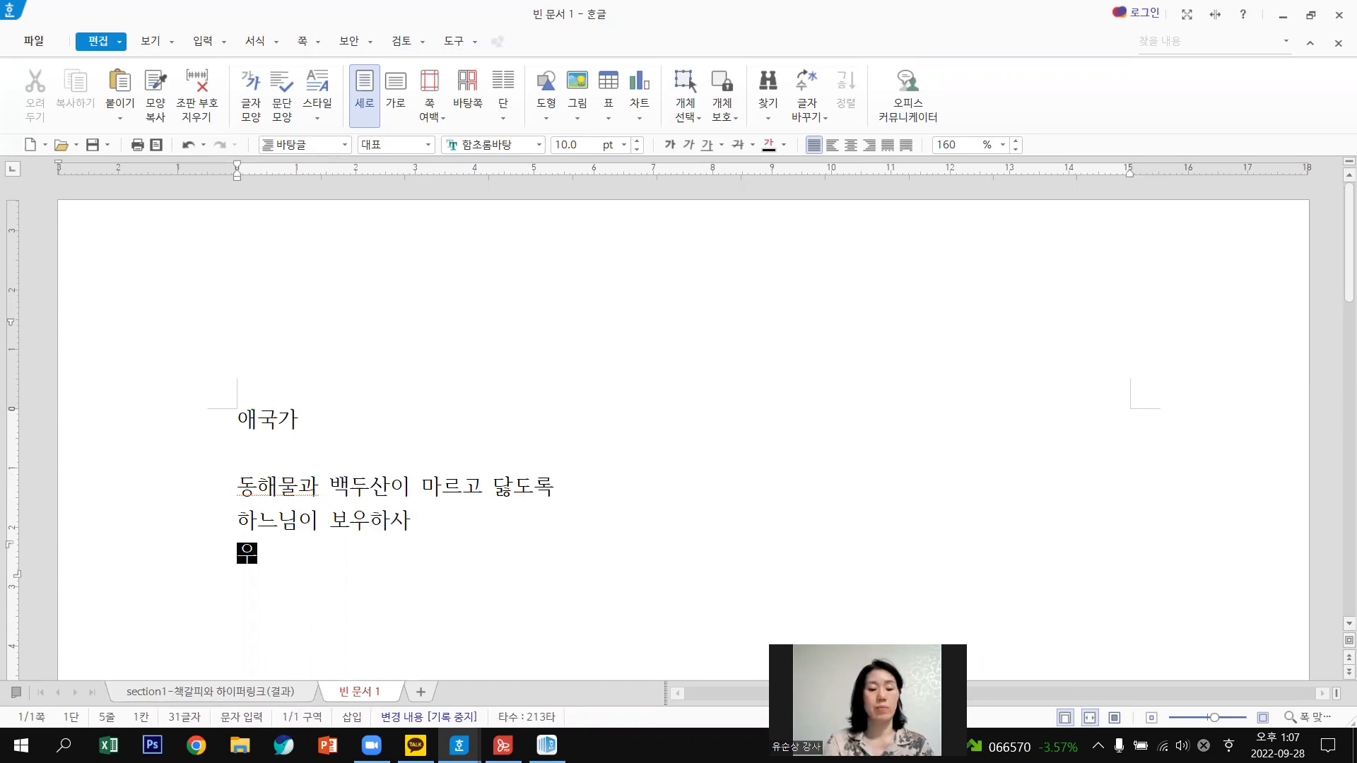
{"action": "type", "text": "리나라 만세"}
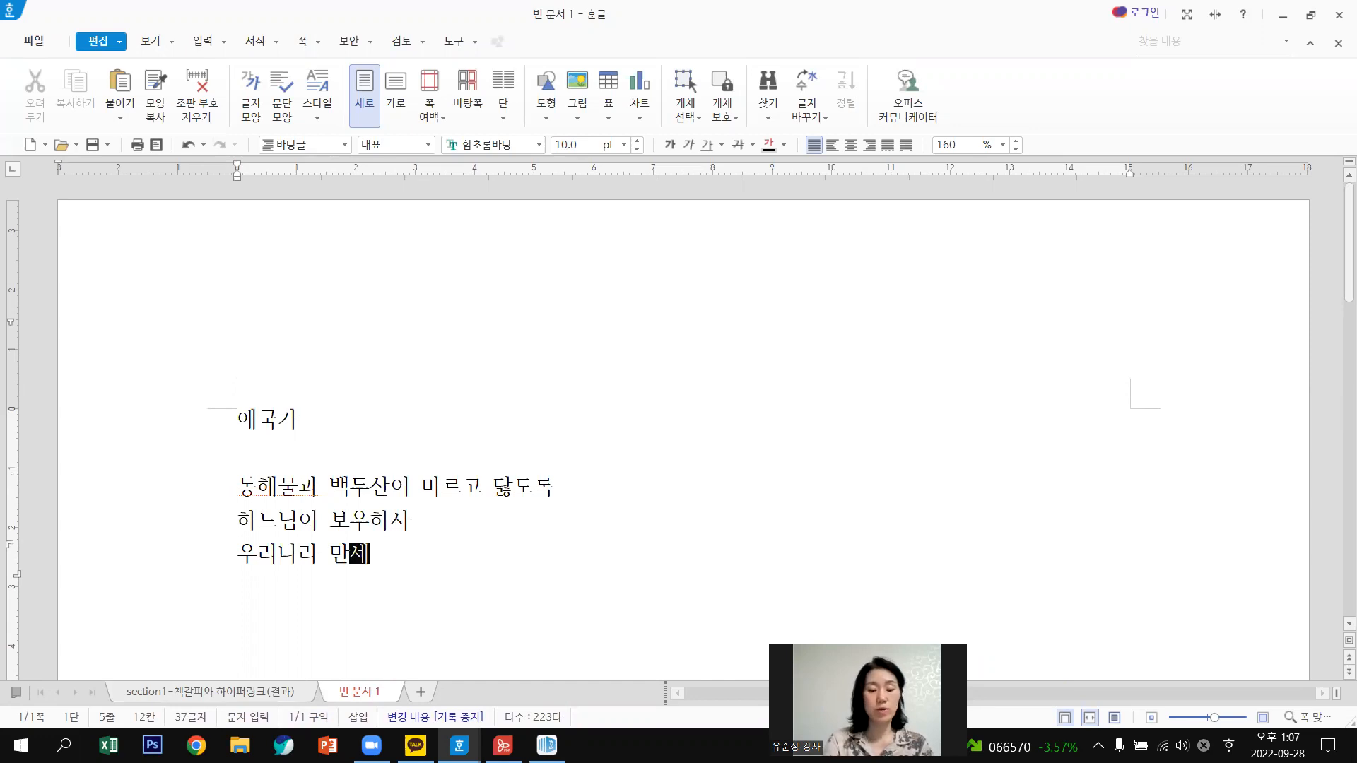
{"action": "key", "text": "Return"}
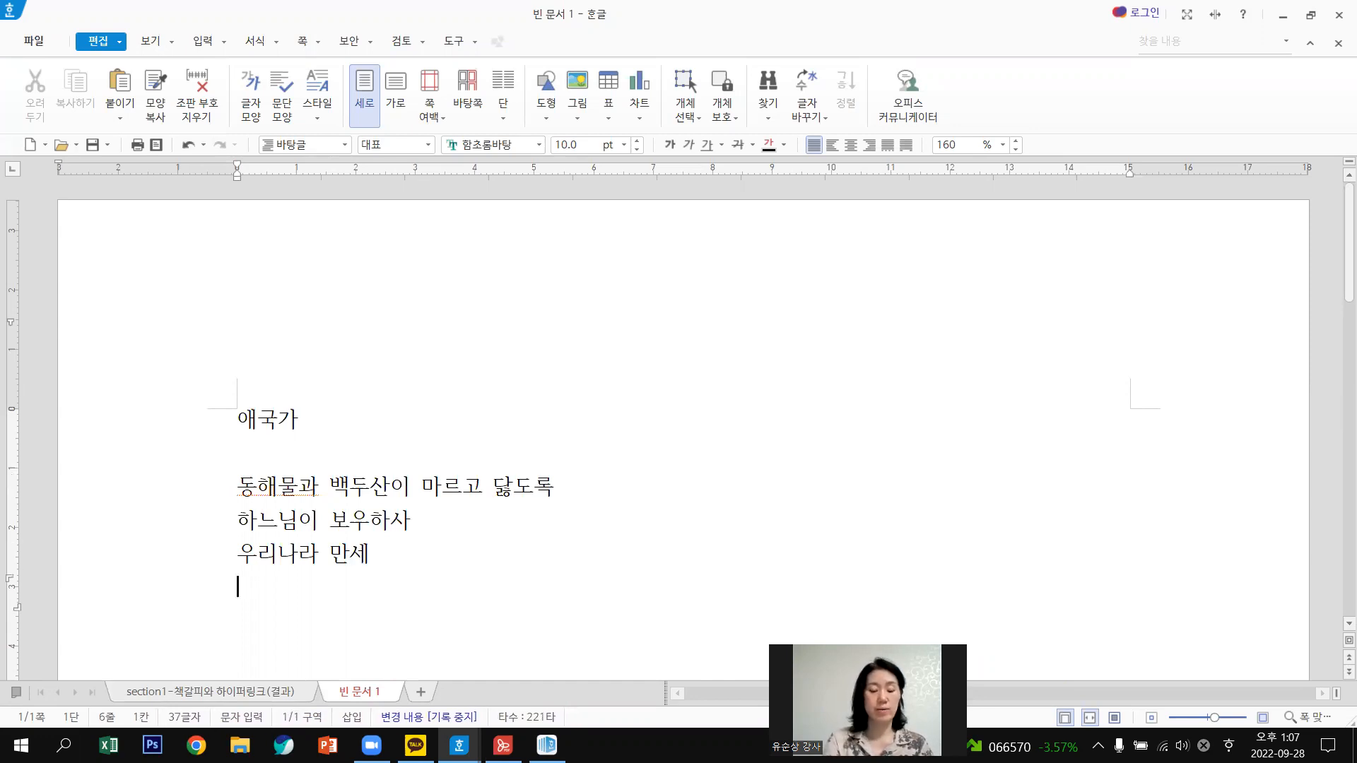
{"action": "type", "text": "묵"}
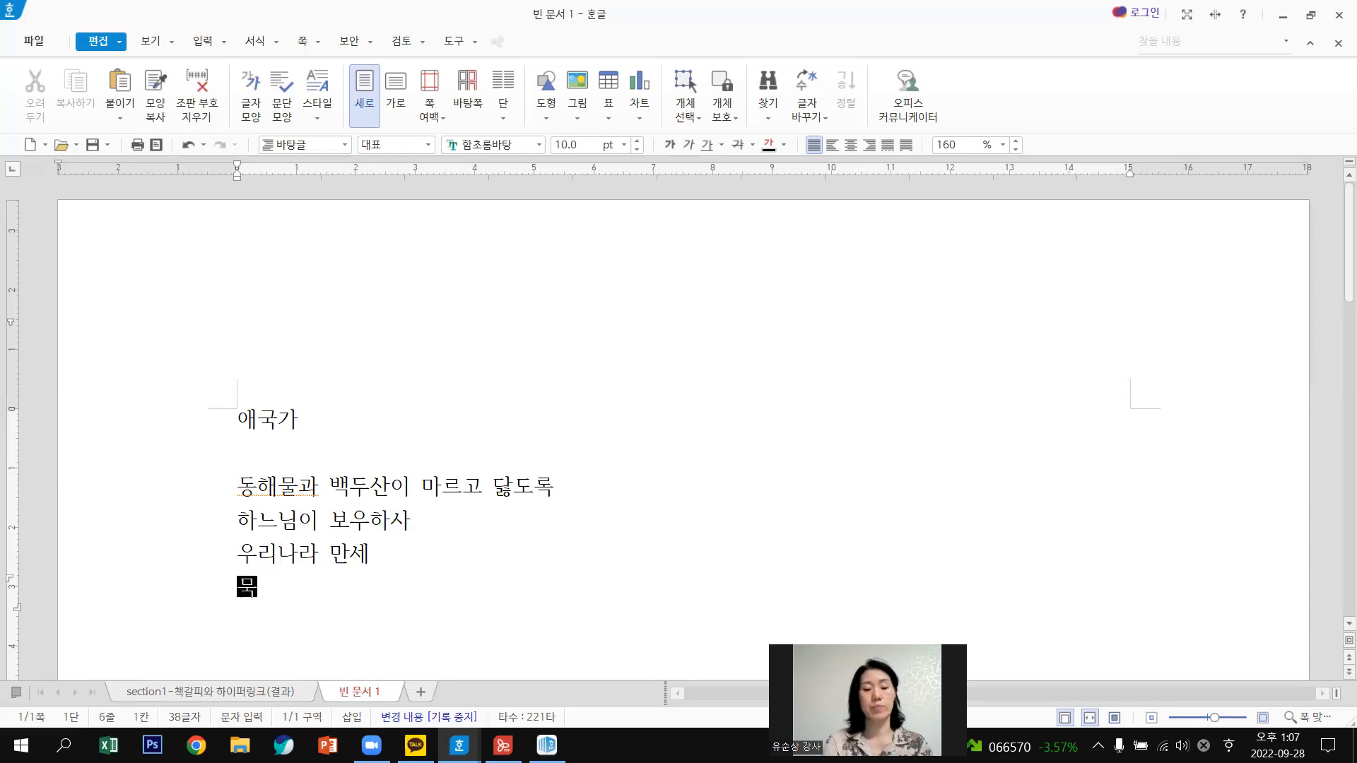
{"action": "type", "text": "궁화 ㅅ"}
{"action": "type", "text": "삼"}
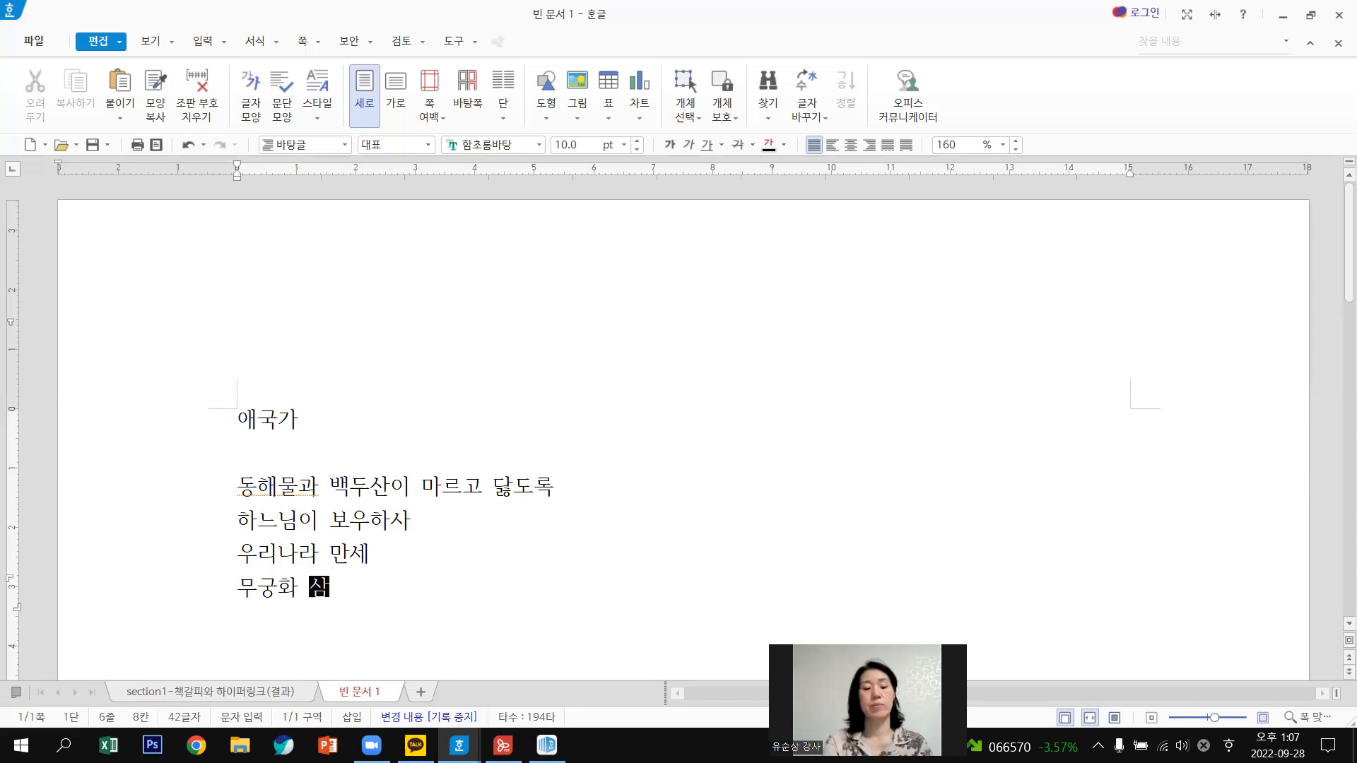
{"action": "type", "text": "천리 화려강"}
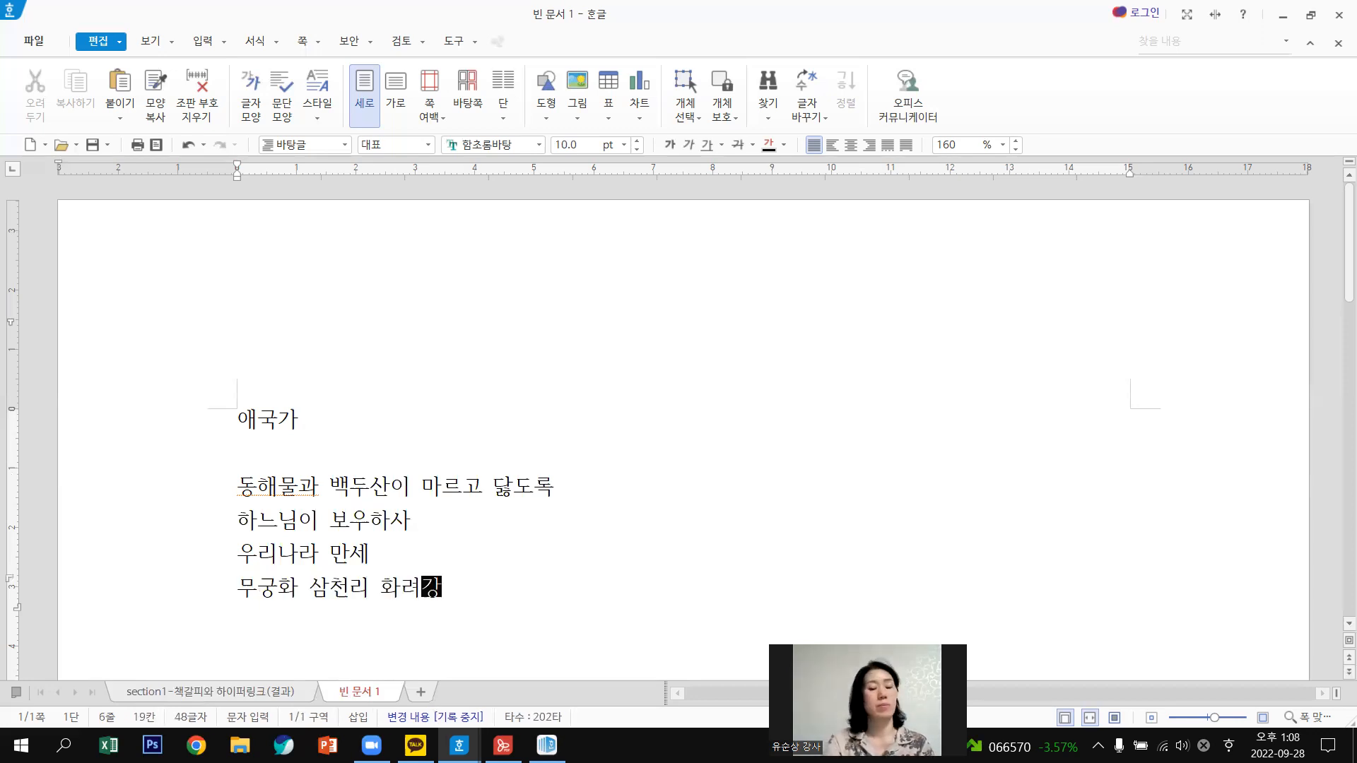
{"action": "type", "text": "사"}
{"action": "type", "text": " 댕"}
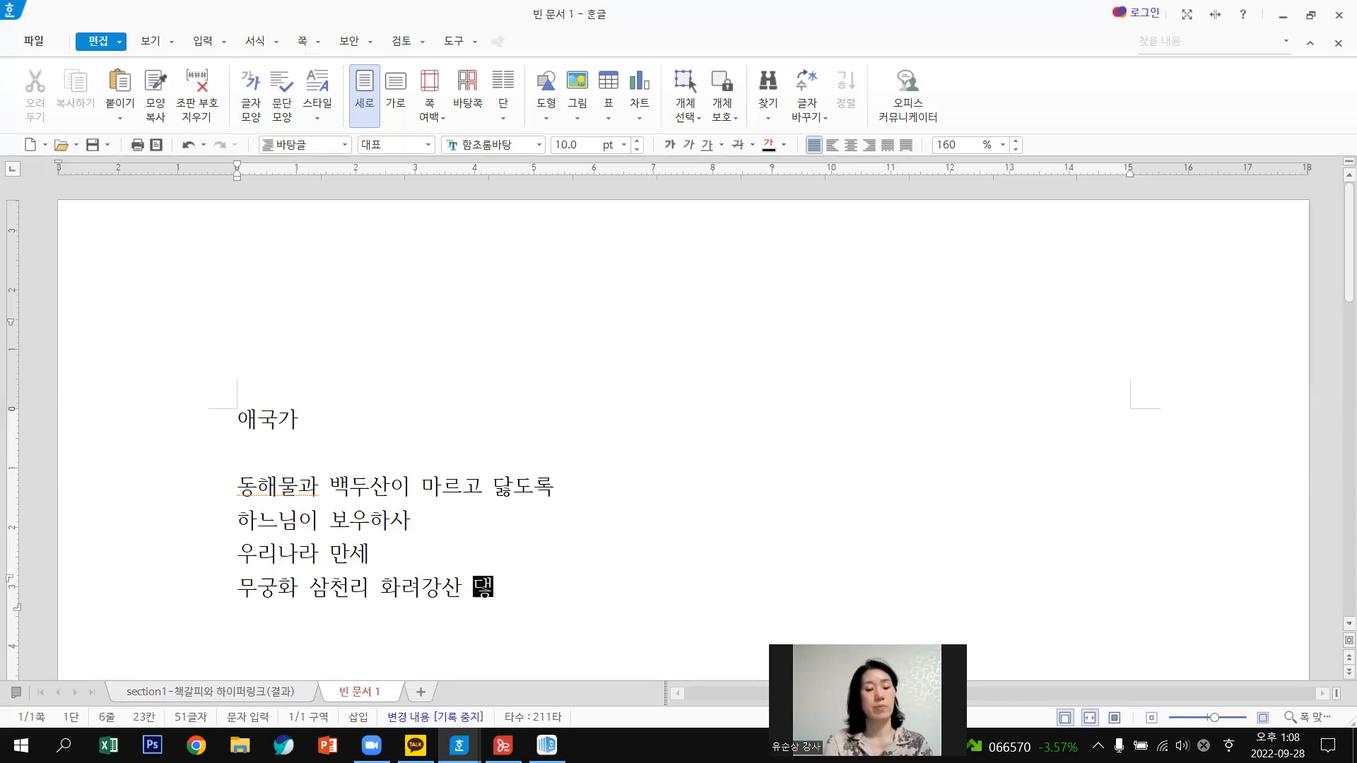
{"action": "type", "text": "한ㅅ"}
{"action": "type", "text": "사람 대"}
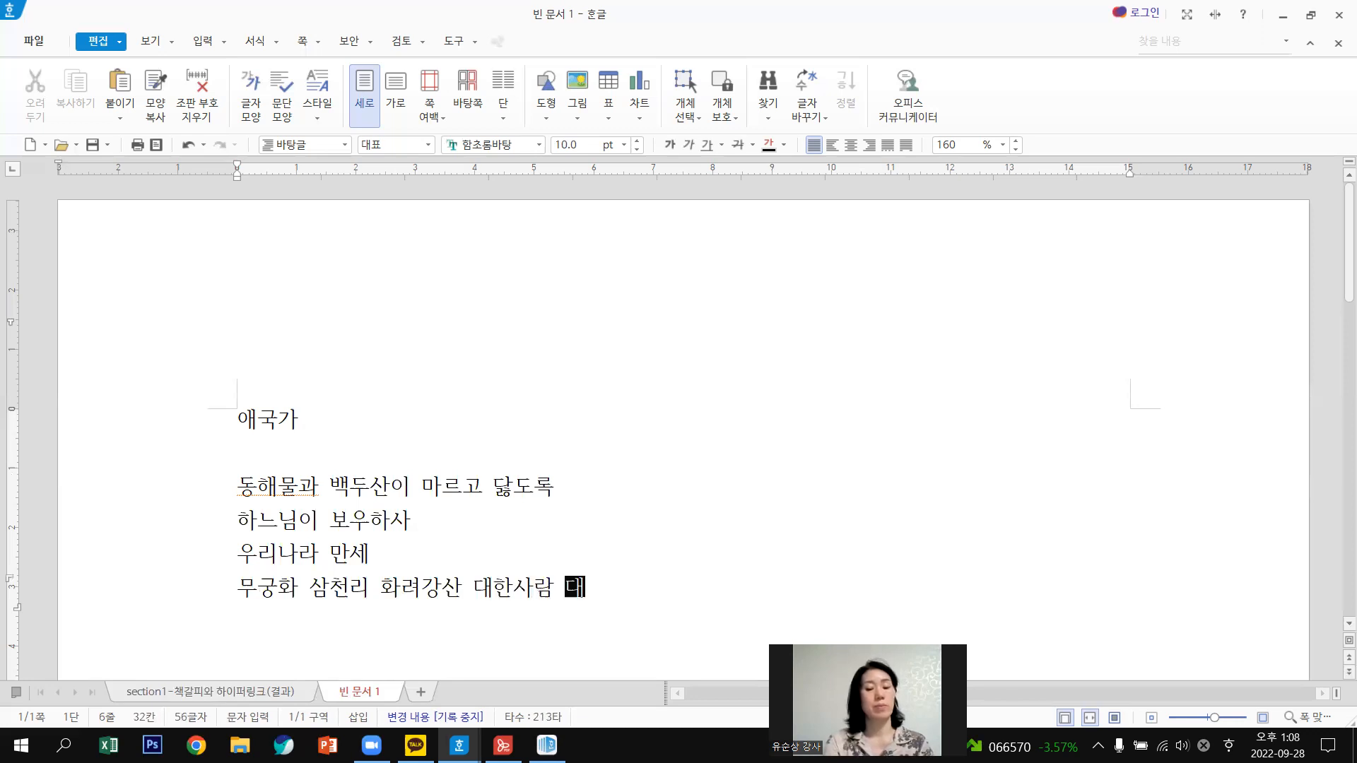
{"action": "type", "text": "한으로"}
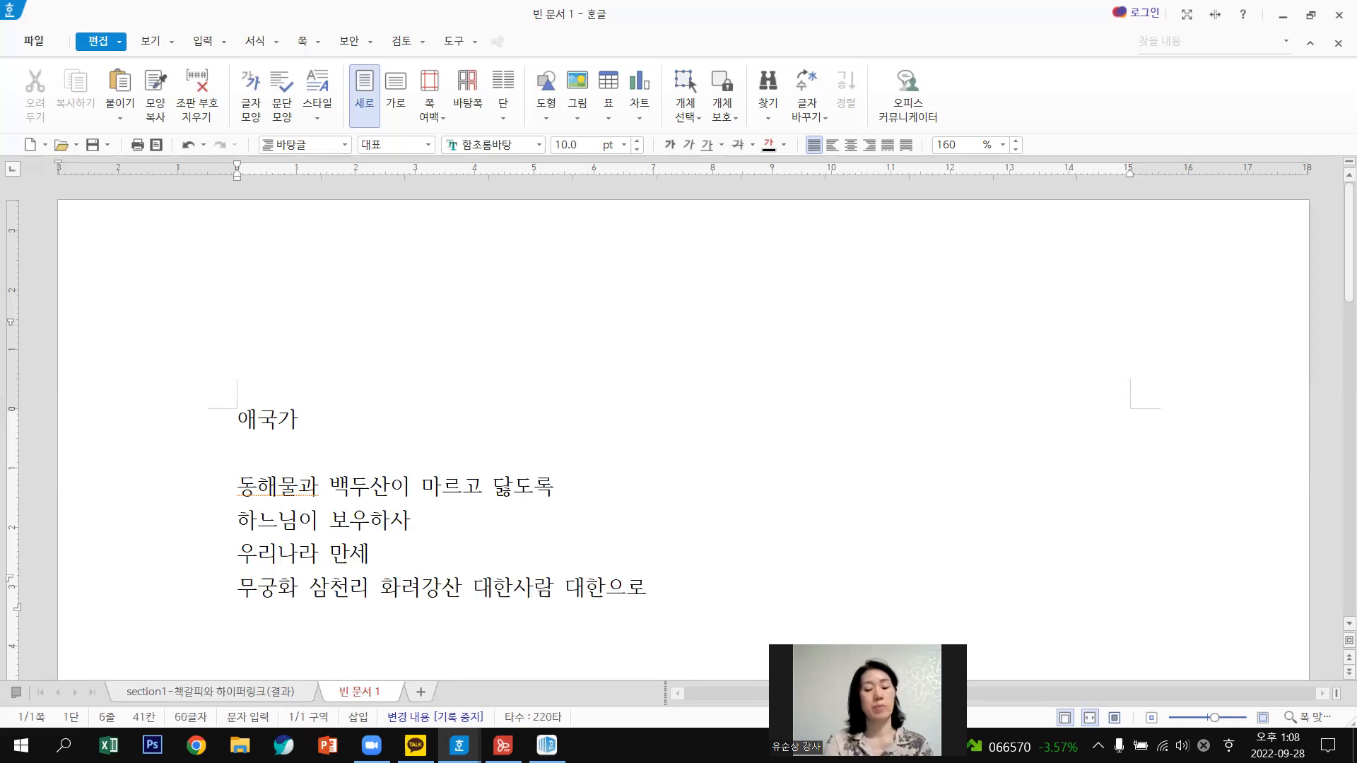
{"action": "type", "text": " 길입"}
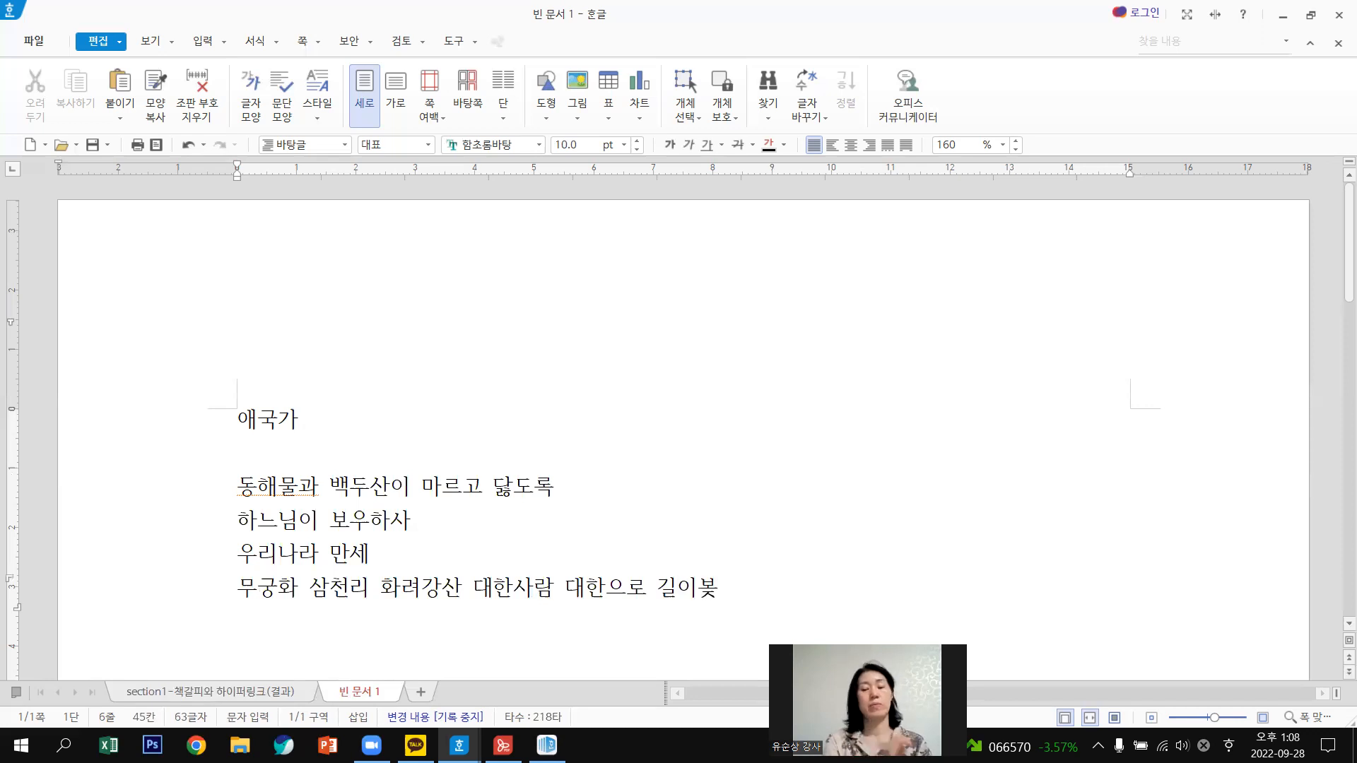
{"action": "type", "text": "전하세"}
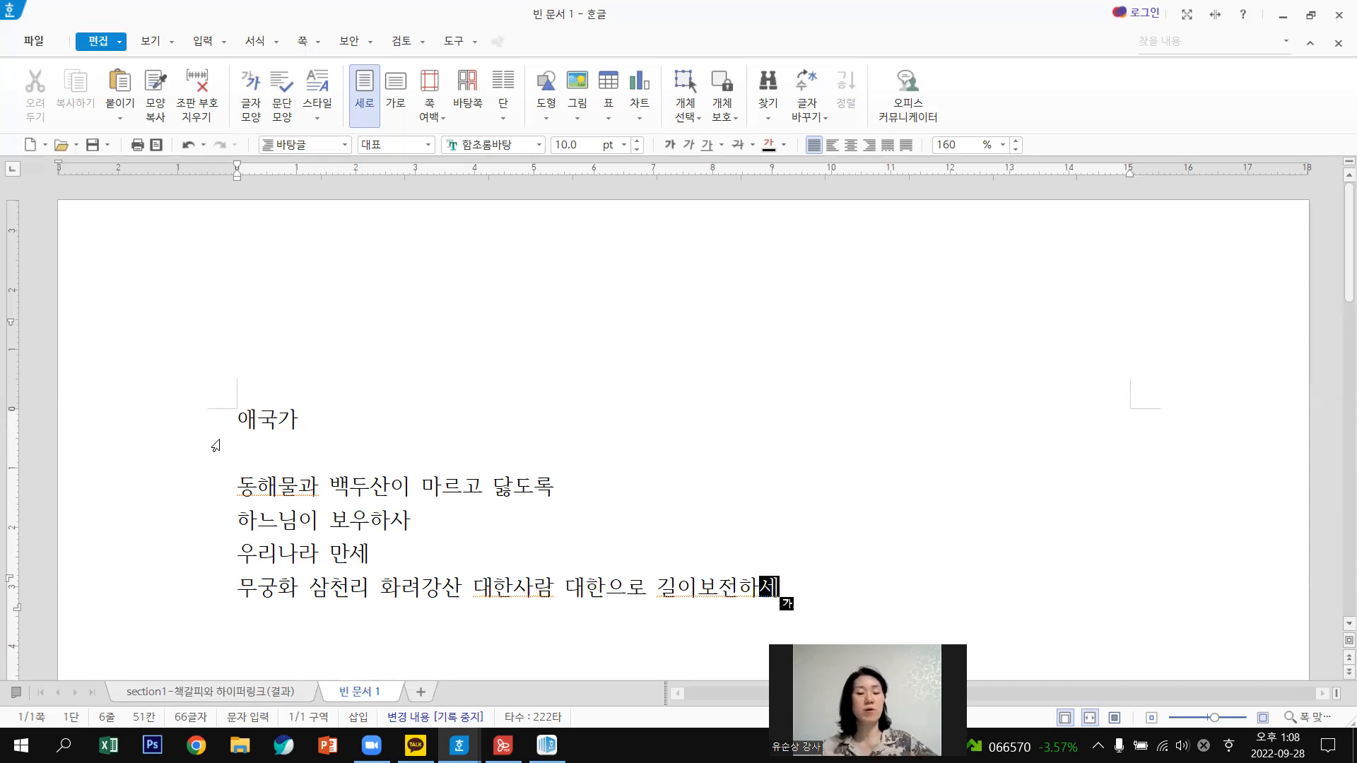
{"action": "left_click", "coordinate": [523, 426]}
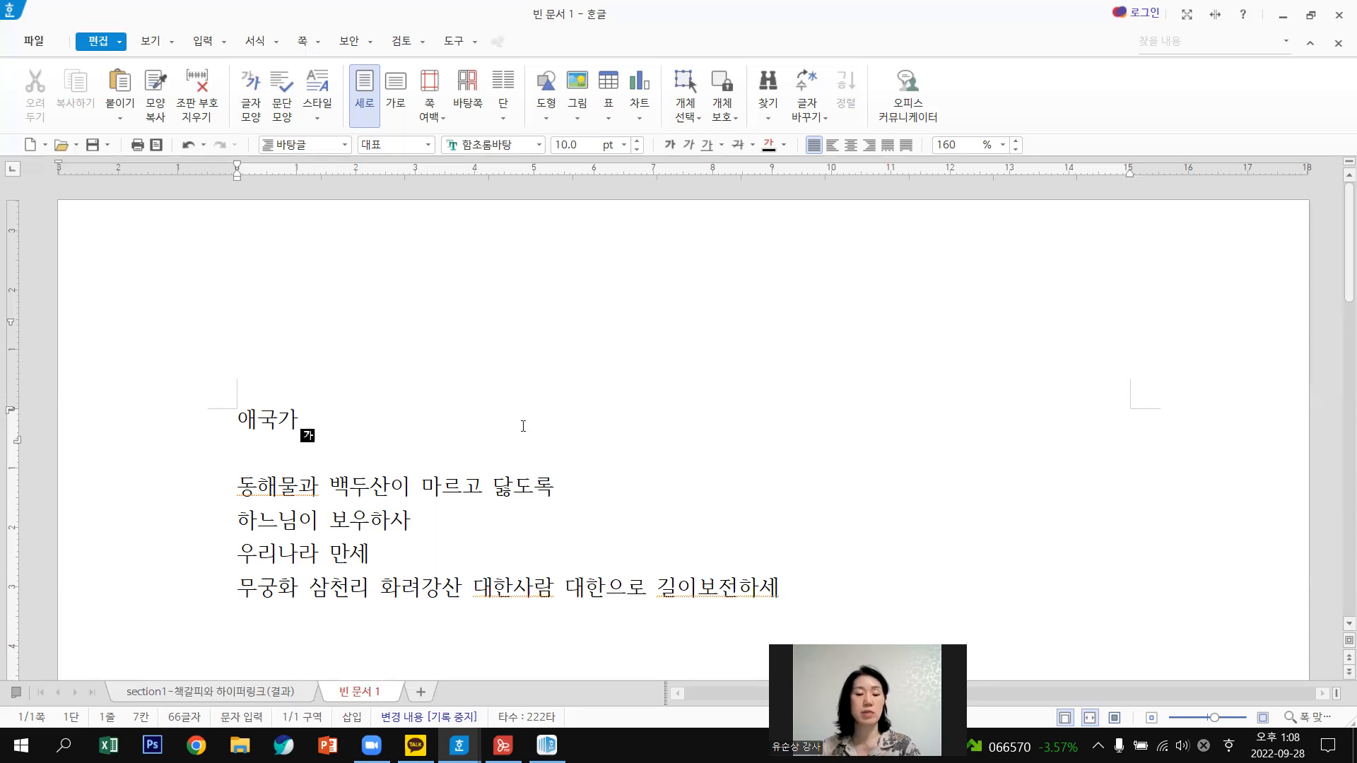
{"action": "key", "text": "F7"}
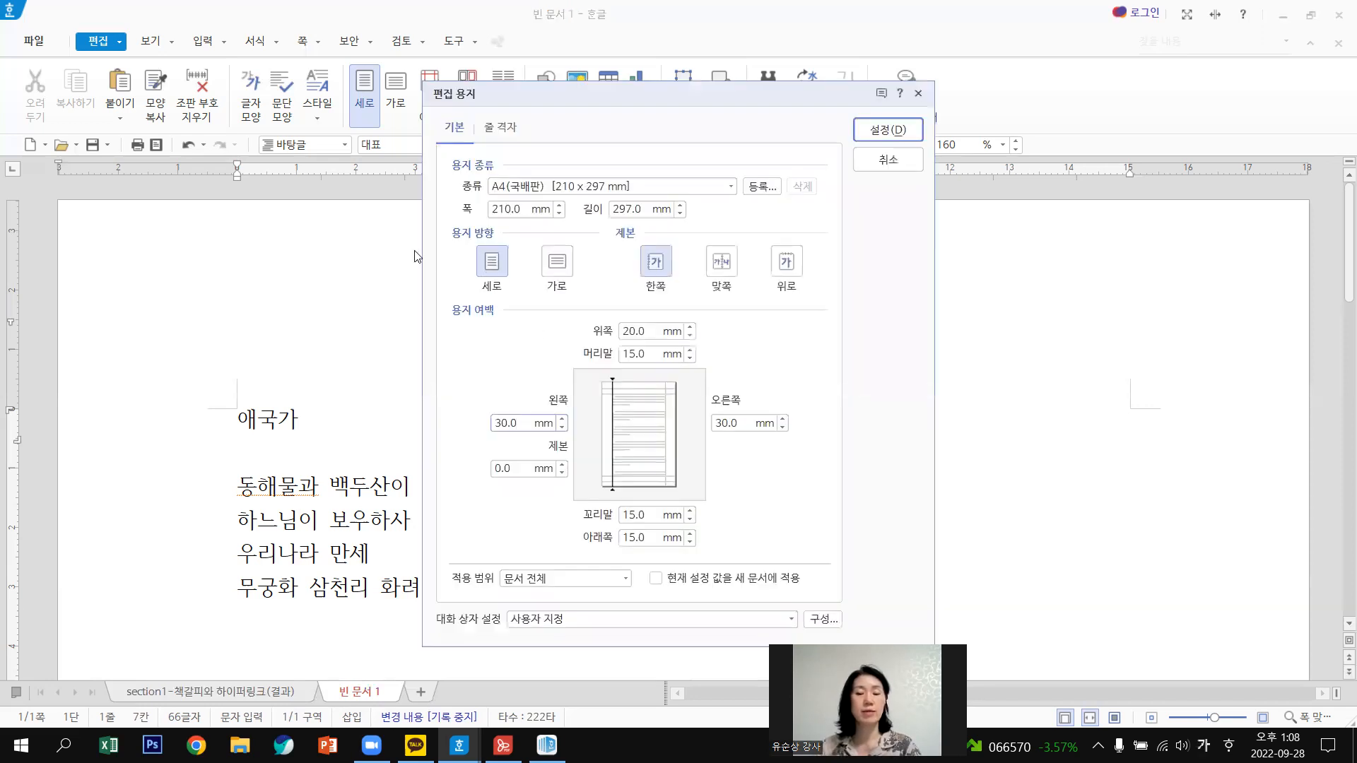
Set the page to 가로 (landscape) orientation, then select the title 애국가.
{"action": "left_click", "coordinate": [555, 270]}
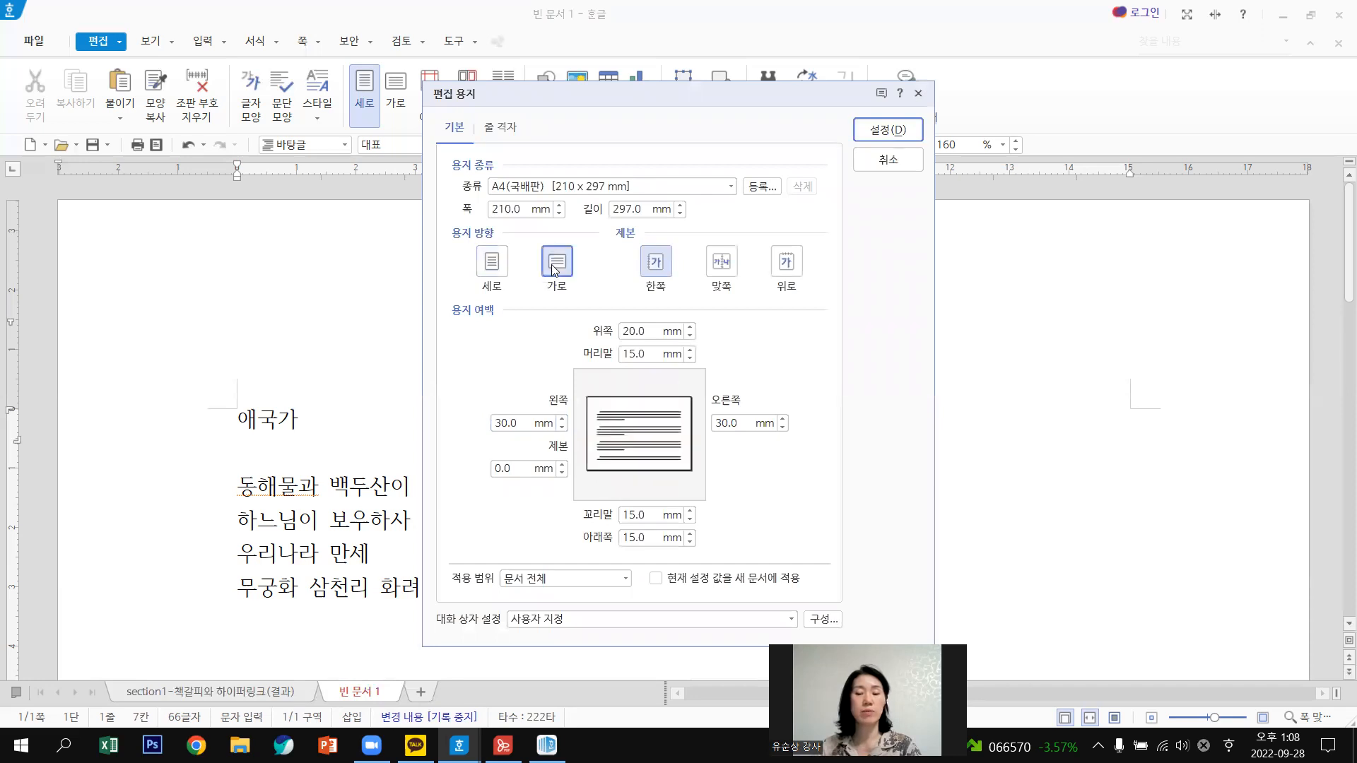
{"action": "left_click", "coordinate": [888, 131]}
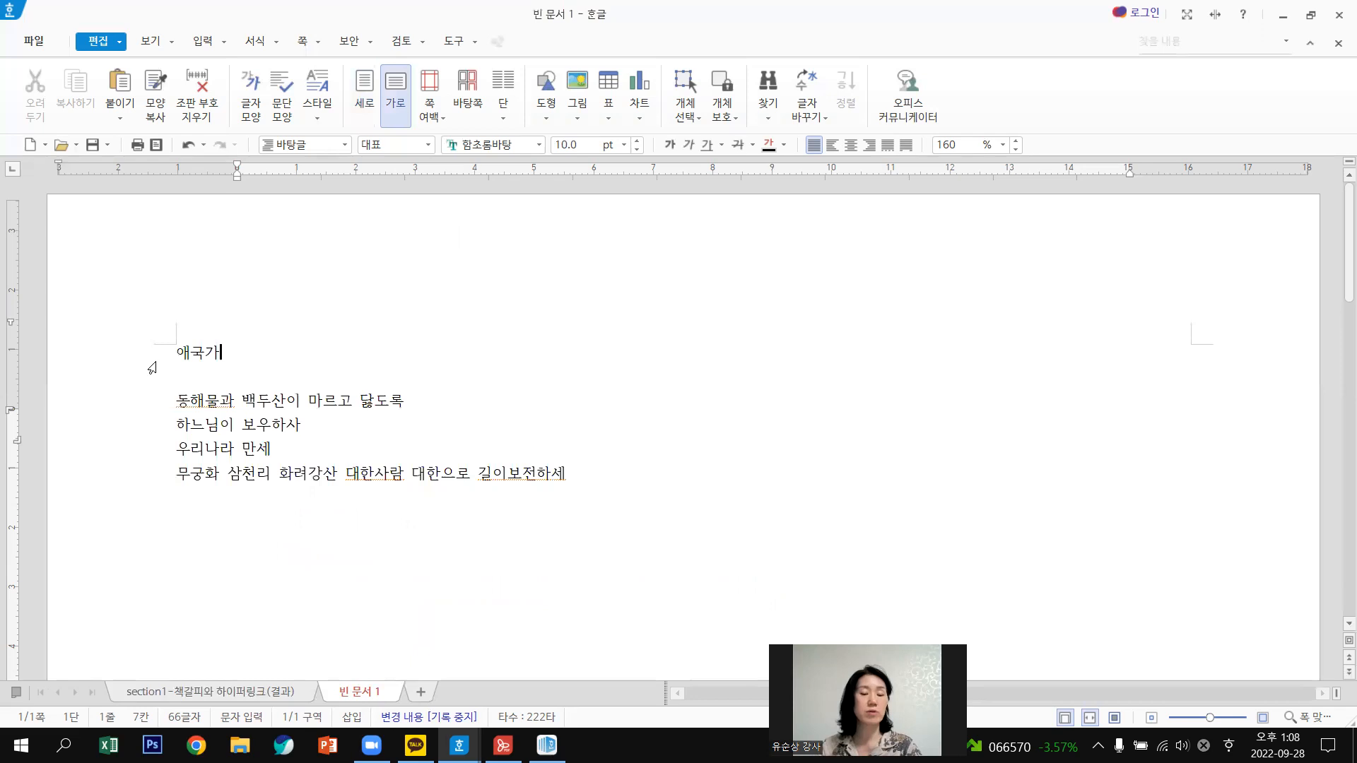
{"action": "left_click", "coordinate": [152, 368]}
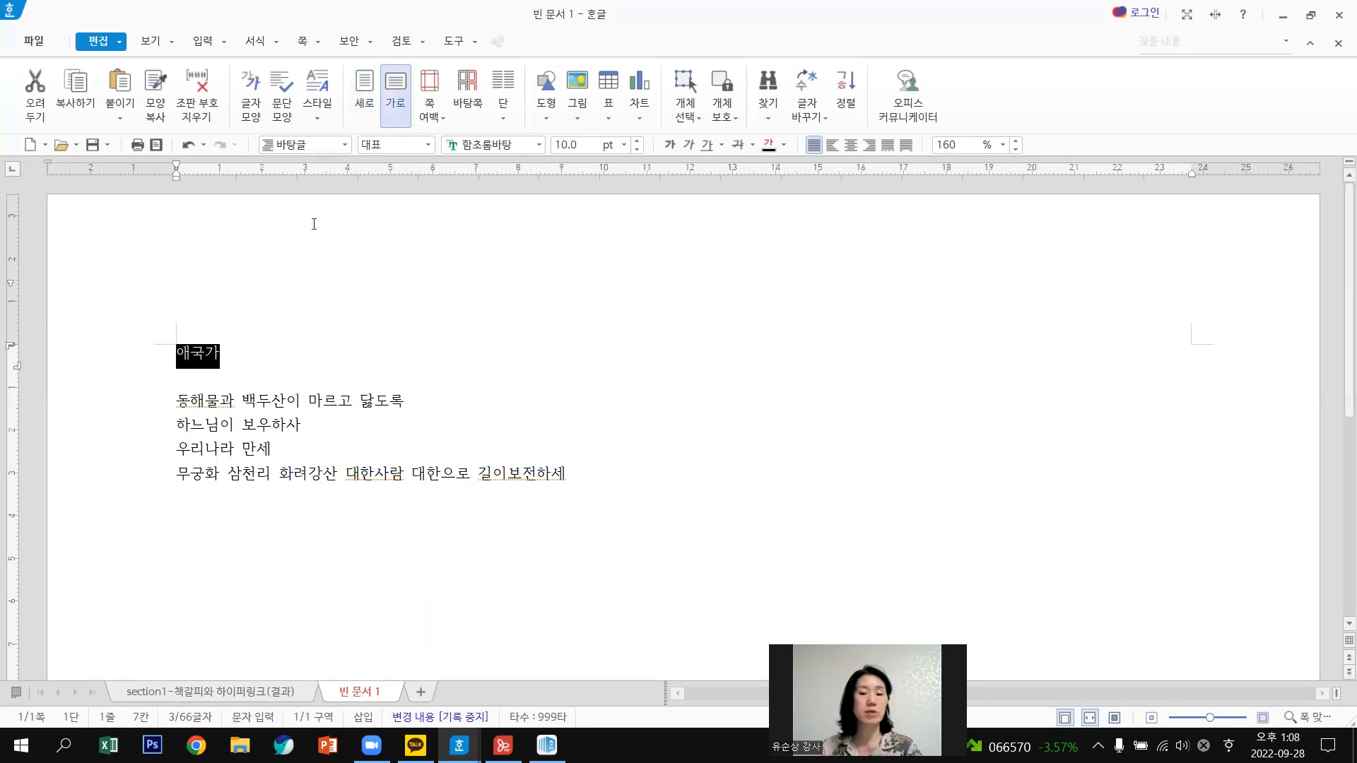
Enlarge the 애국가 title to 23 pt.
{"action": "left_click", "coordinate": [174, 368]}
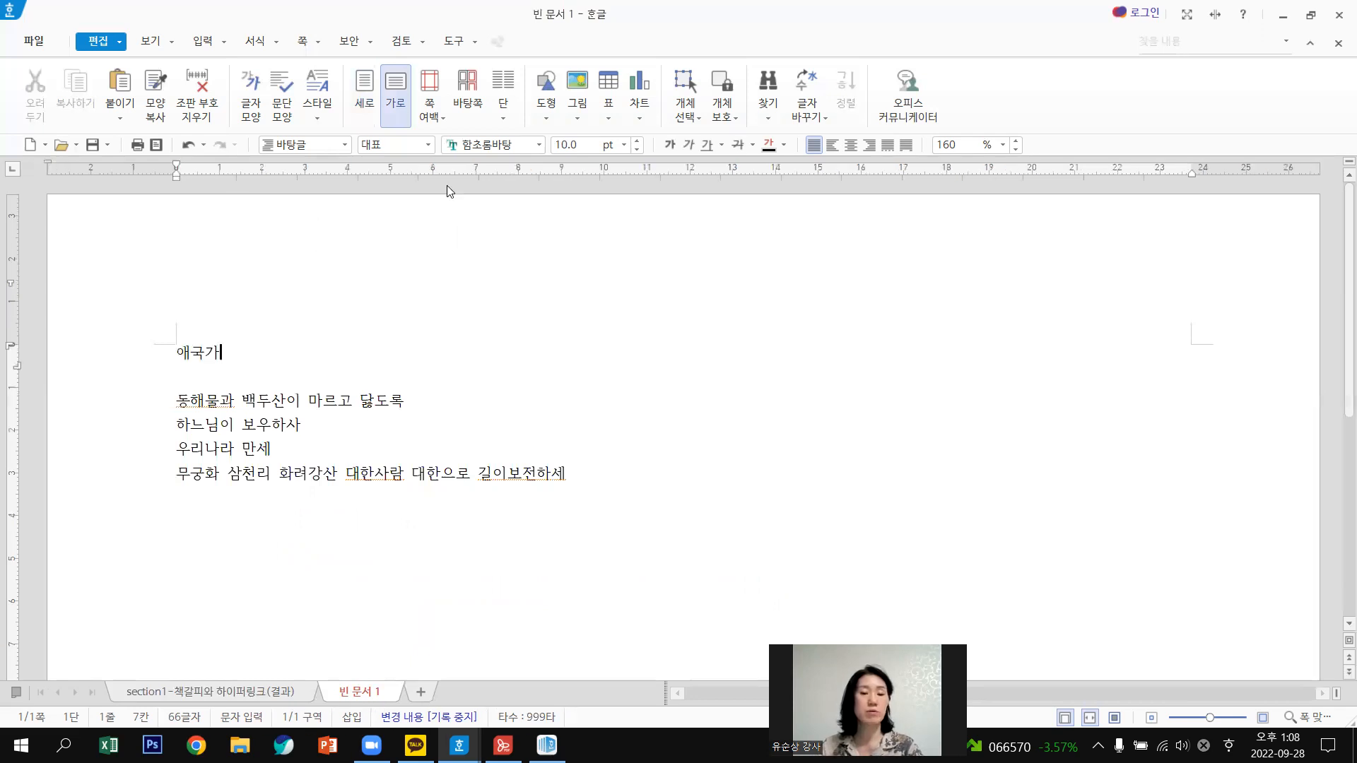
{"action": "left_click", "coordinate": [156, 362]}
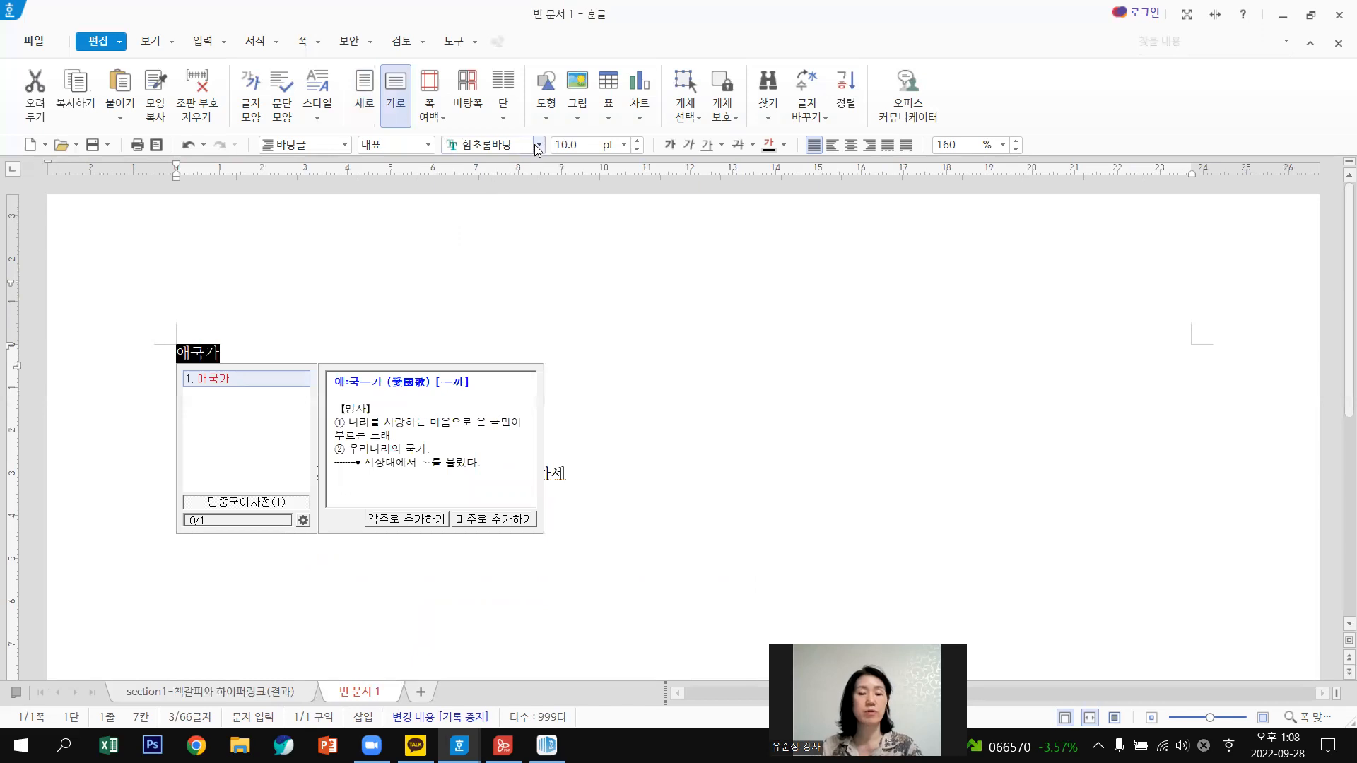
{"action": "left_click", "coordinate": [638, 146]}
{"action": "left_click", "coordinate": [638, 146]}
{"action": "left_click", "coordinate": [638, 145]}
{"action": "left_click", "coordinate": [638, 146]}
{"action": "left_click", "coordinate": [638, 145]}
{"action": "left_click", "coordinate": [638, 145]}
{"action": "left_click", "coordinate": [638, 146]}
{"action": "left_click", "coordinate": [638, 145]}
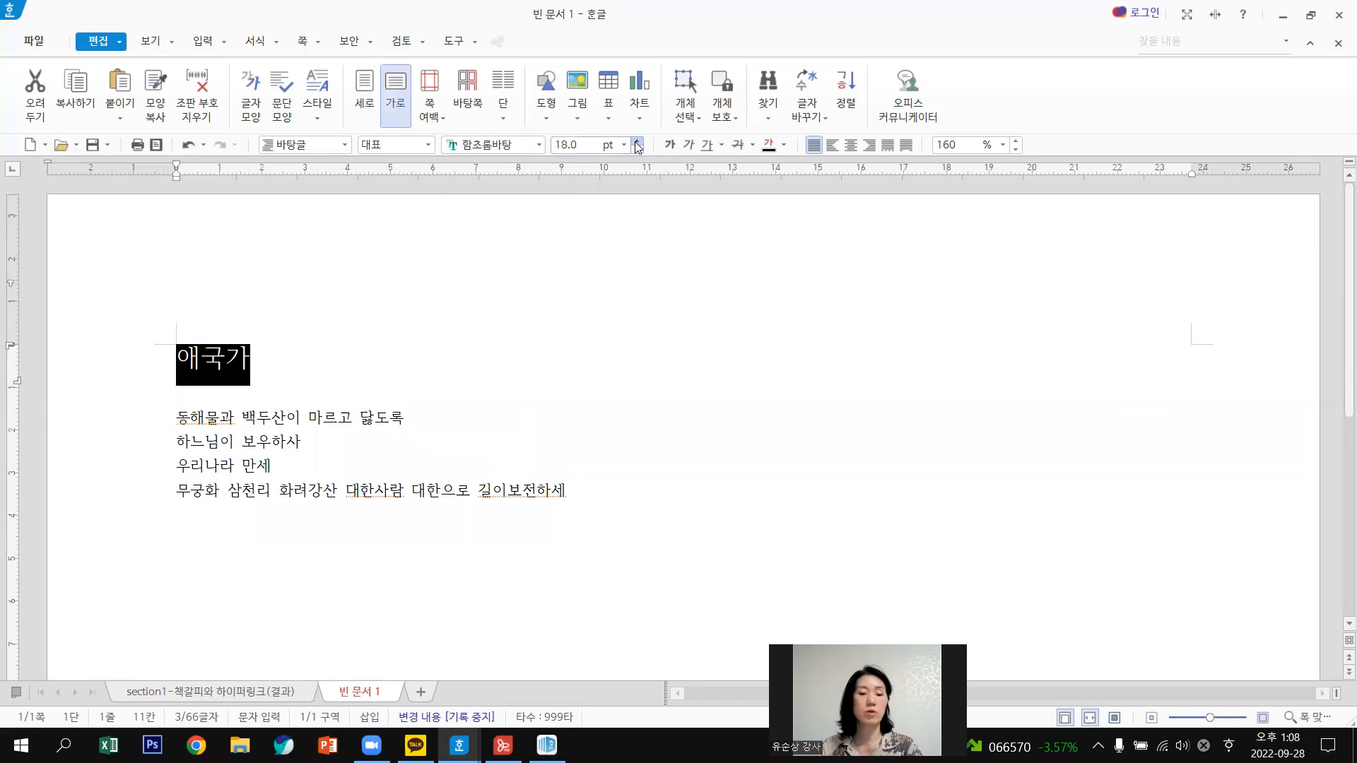
{"action": "left_click", "coordinate": [639, 145]}
{"action": "left_click", "coordinate": [639, 145]}
{"action": "left_click", "coordinate": [639, 145]}
{"action": "left_click", "coordinate": [638, 145]}
{"action": "left_click", "coordinate": [638, 145]}
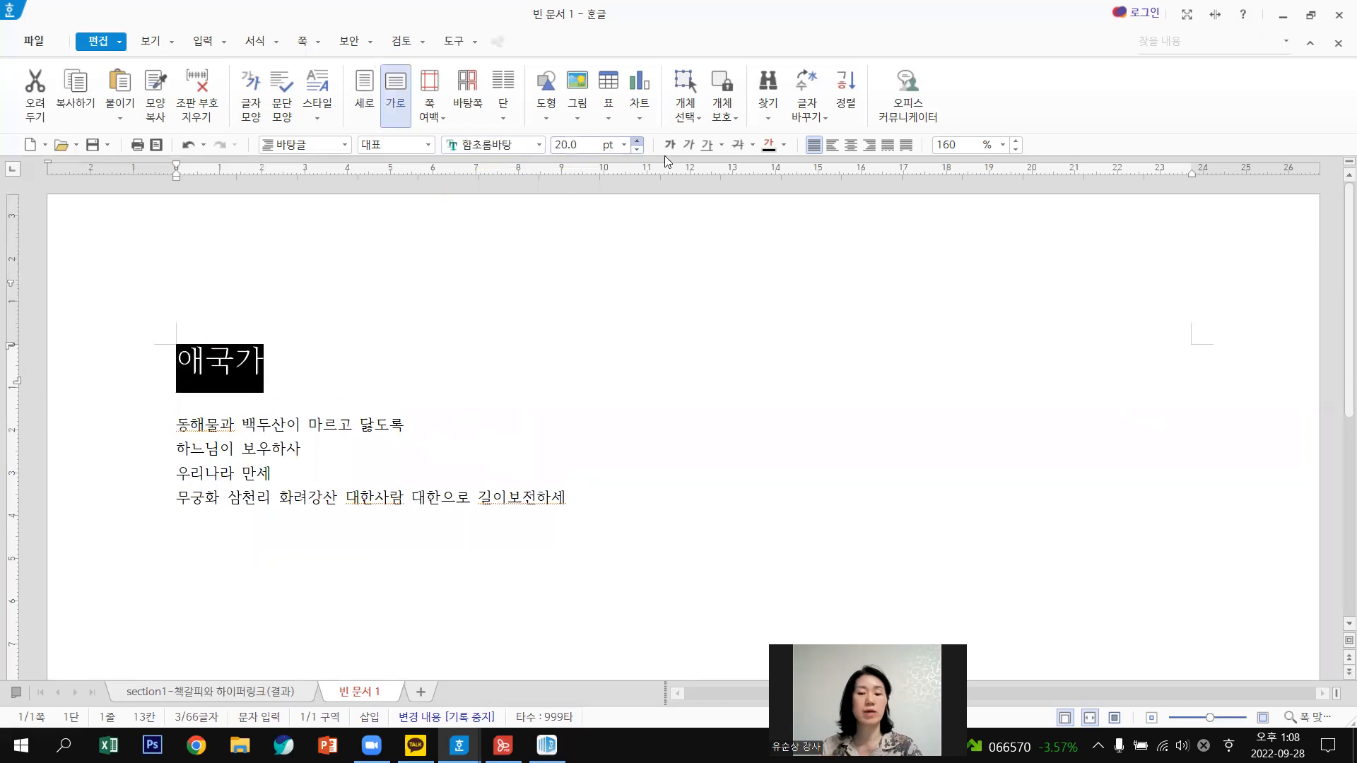
Centre the 애국가 title and colour it blue.
{"action": "left_click", "coordinate": [851, 146]}
{"action": "left_click", "coordinate": [784, 146]}
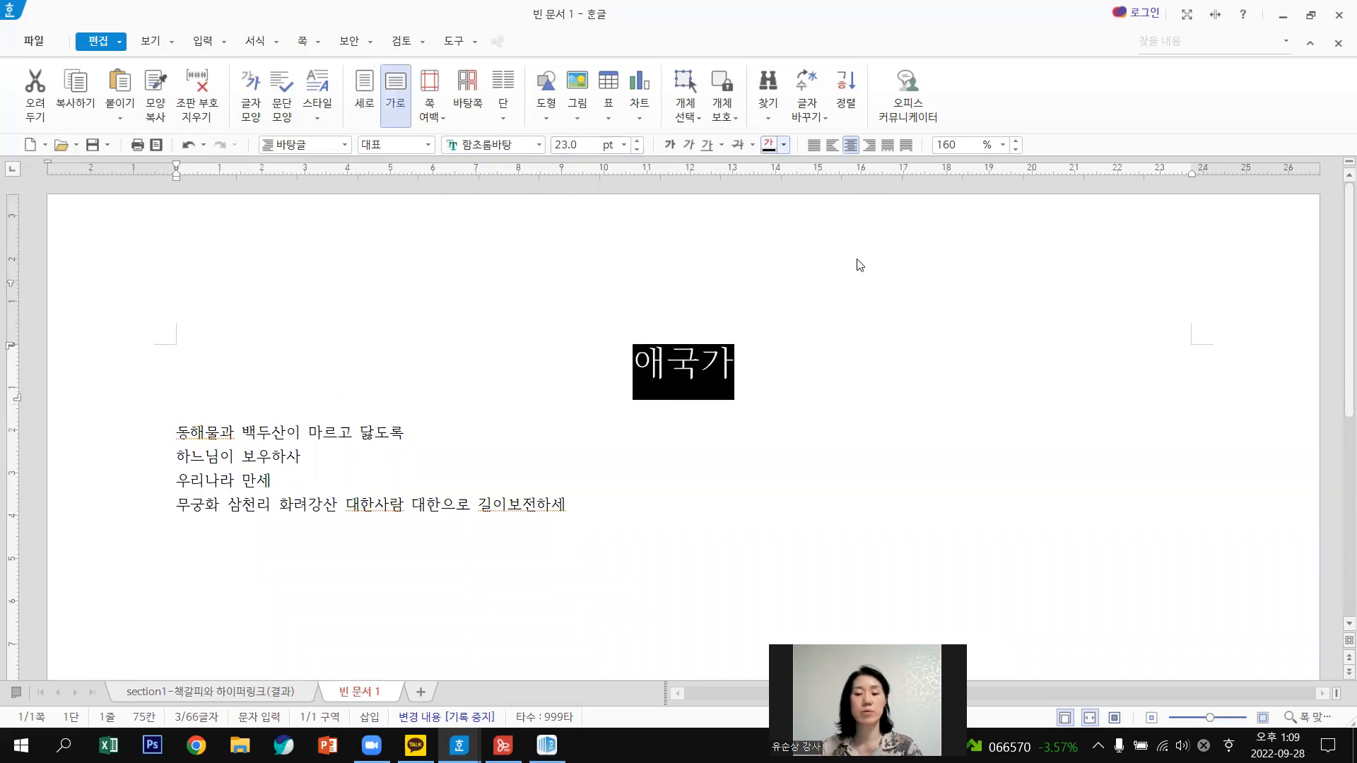
{"action": "left_click", "coordinate": [862, 265]}
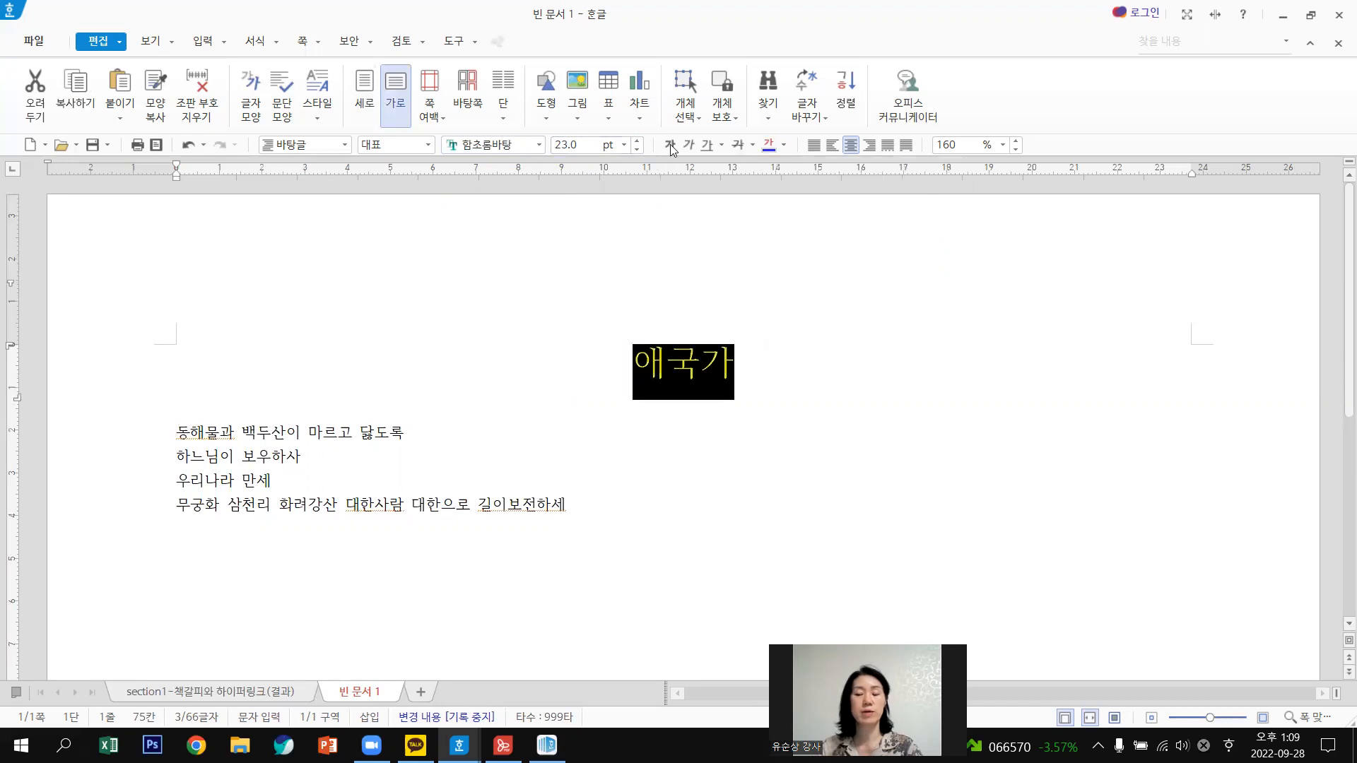
{"action": "left_click", "coordinate": [857, 388]}
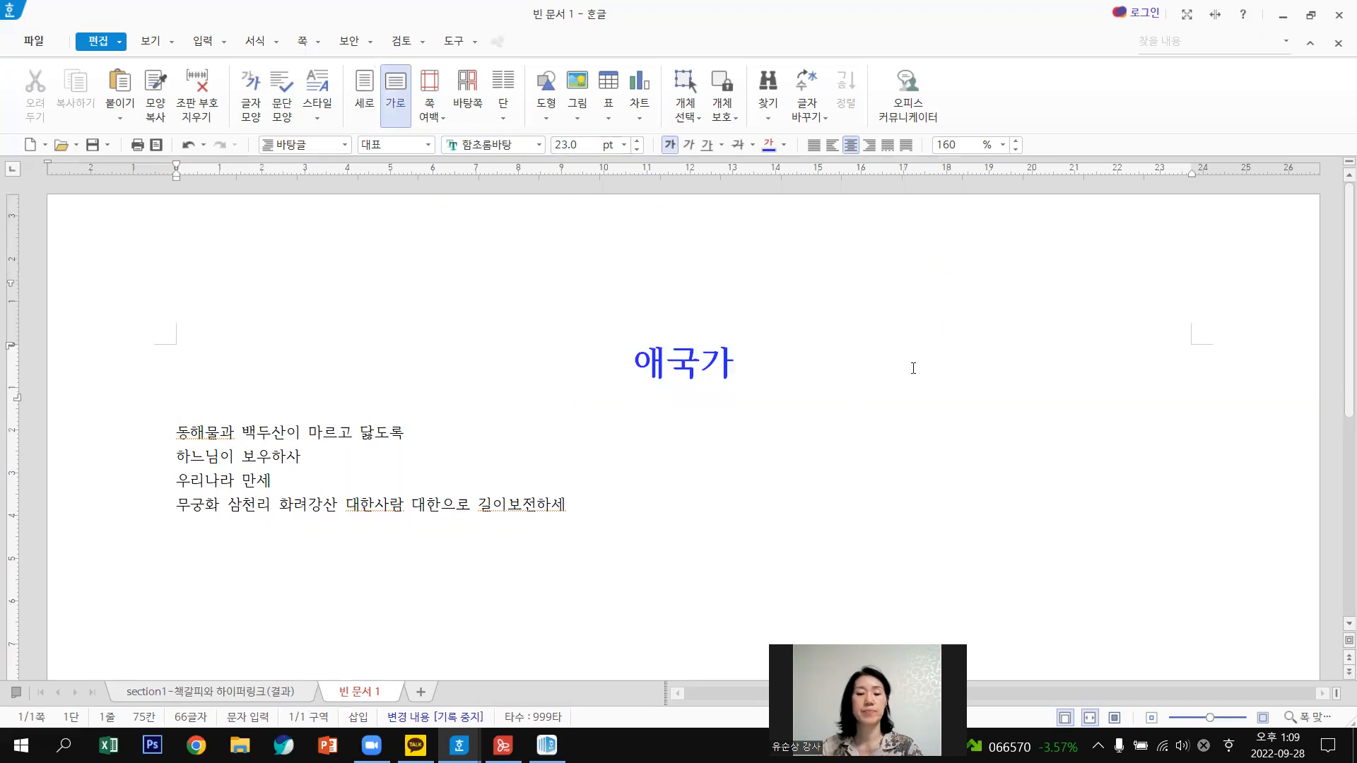
{"action": "left_click_drag", "start_coordinate": [913, 368], "coordinate": [548, 263]}
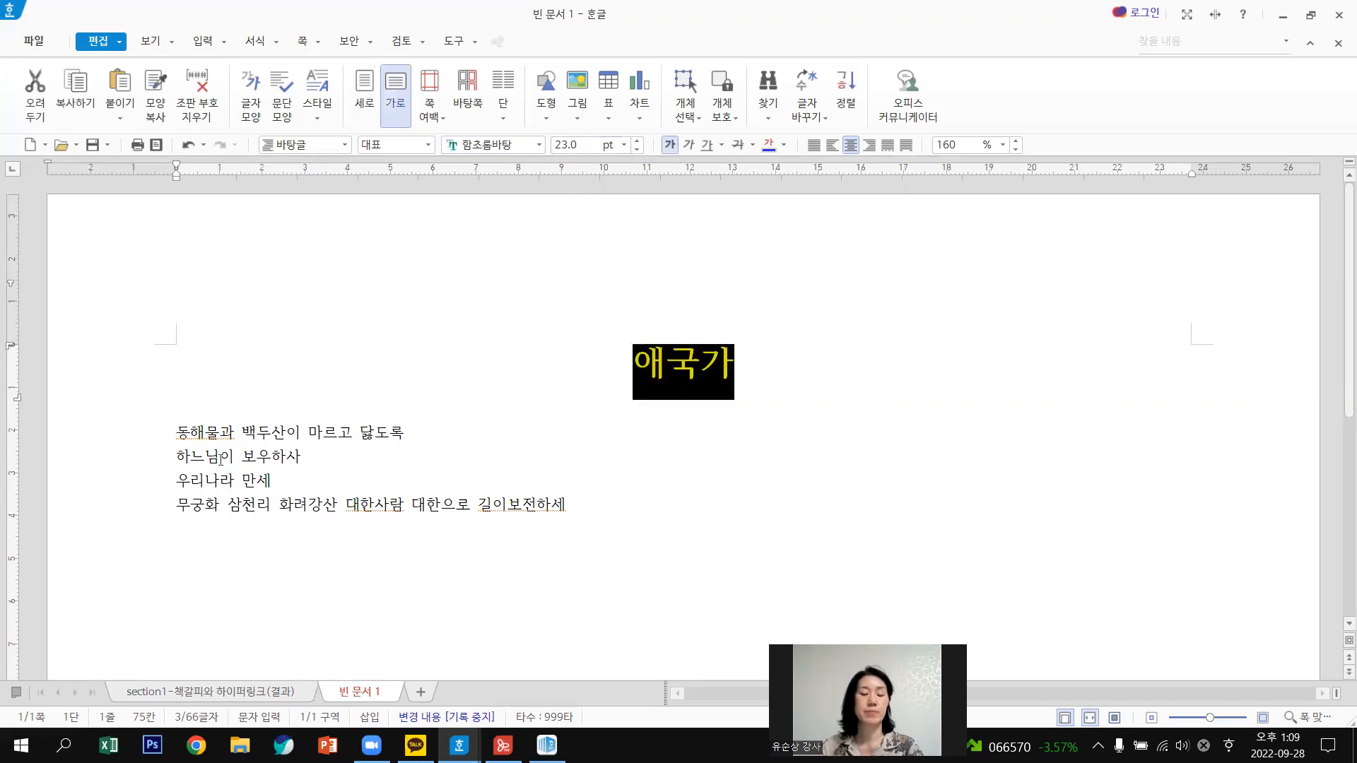
{"action": "key", "text": "Left"}
Enlarge the four lyric lines, indent them via the ruler, and widen their line spacing to 235%.
{"action": "left_click_drag", "start_coordinate": [176, 432], "coordinate": [566, 504]}
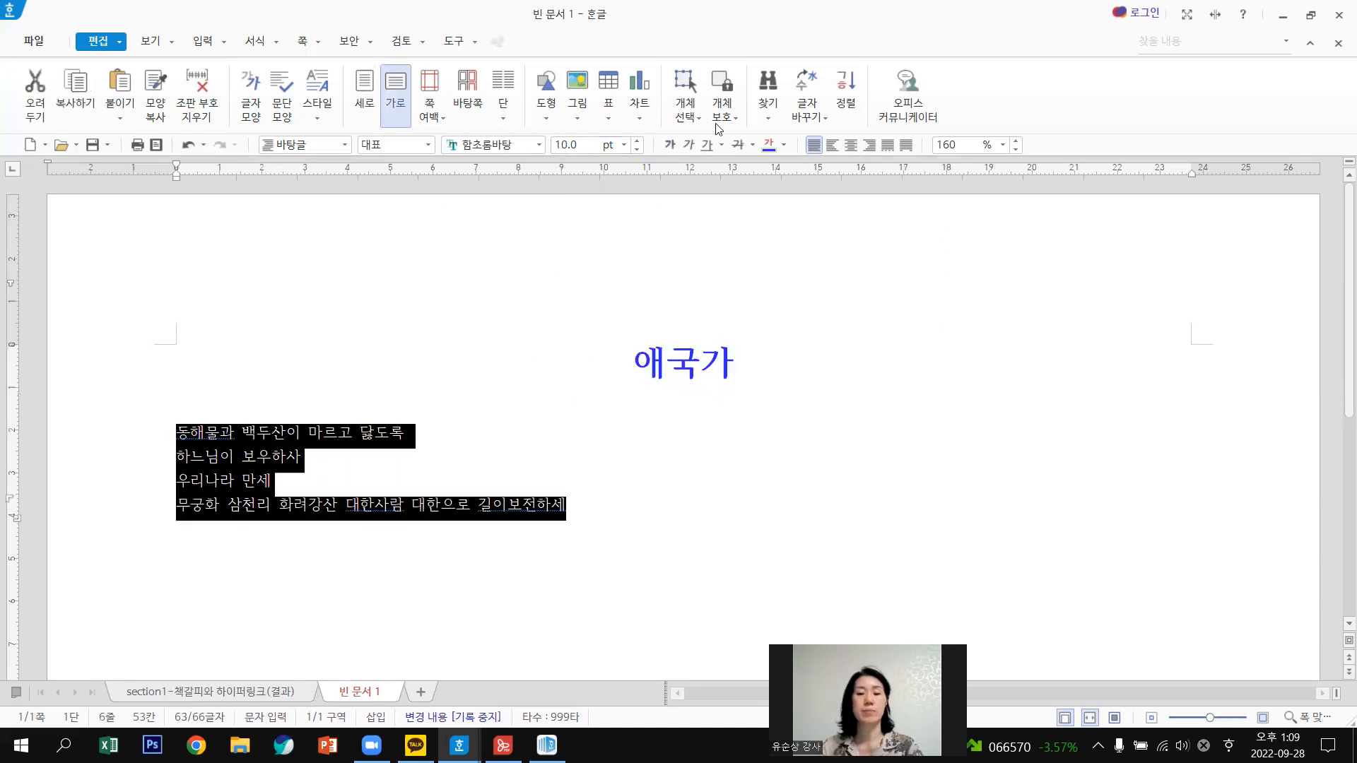
{"action": "left_click", "coordinate": [639, 142]}
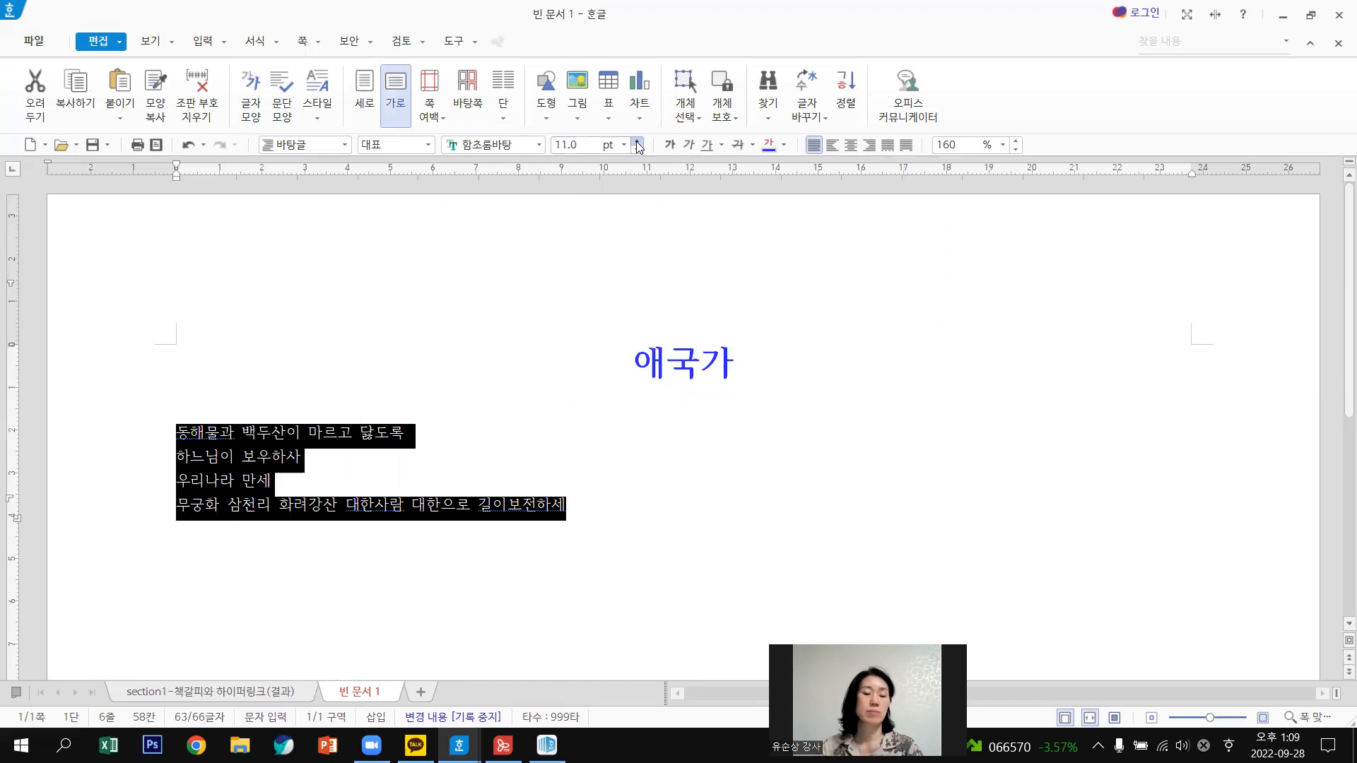
{"action": "left_click", "coordinate": [639, 144]}
{"action": "left_click", "coordinate": [639, 143]}
{"action": "left_click", "coordinate": [639, 143]}
{"action": "left_click", "coordinate": [639, 143]}
{"action": "left_click", "coordinate": [639, 144]}
{"action": "left_click", "coordinate": [639, 143]}
{"action": "left_click", "coordinate": [639, 143]}
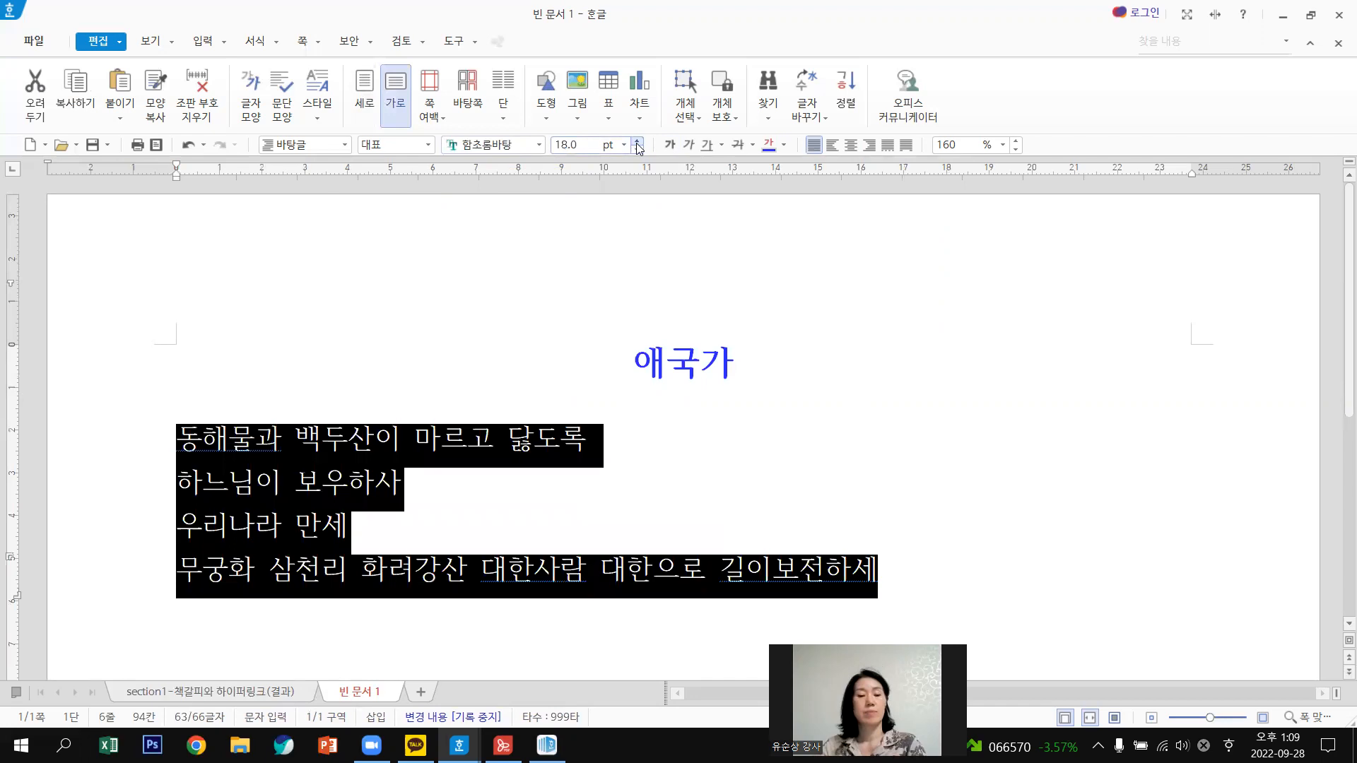
{"action": "mouse_move", "coordinate": [180, 164]}
{"action": "left_mouse_down"}
{"action": "mouse_move", "coordinate": [219, 170]}
{"action": "mouse_move", "coordinate": [189, 191]}
{"action": "mouse_move", "coordinate": [286, 200]}
{"action": "left_mouse_up"}
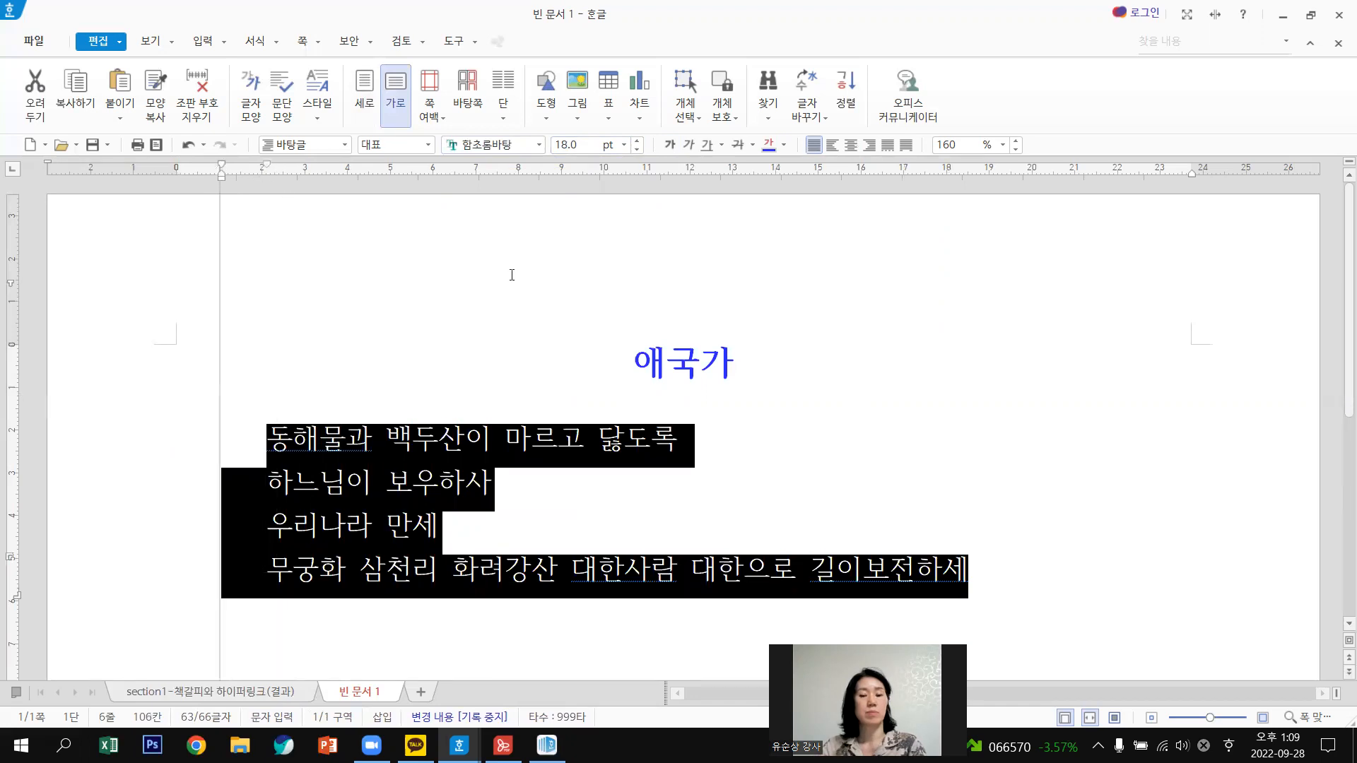
{"action": "left_click", "coordinate": [1015, 142]}
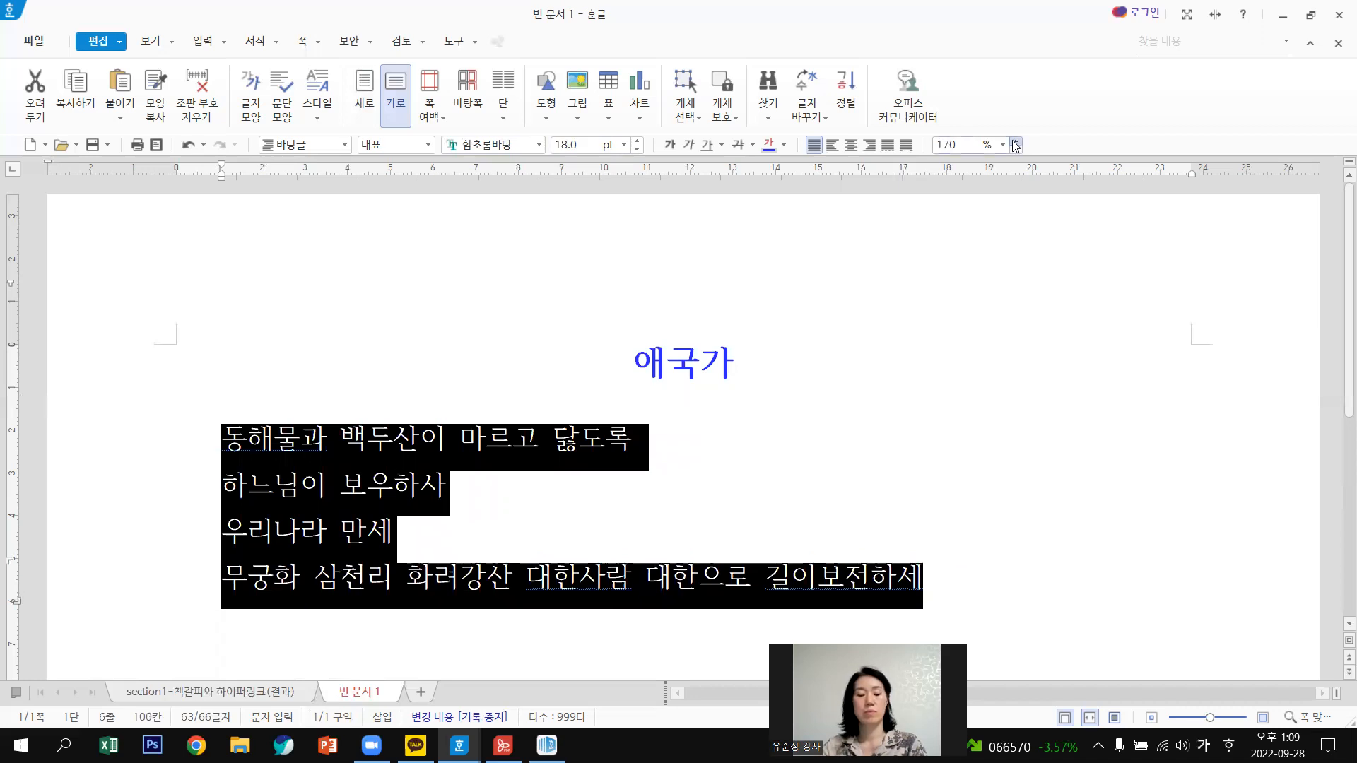
{"action": "left_click", "coordinate": [1015, 142]}
{"action": "left_click", "coordinate": [1015, 143]}
{"action": "left_click", "coordinate": [1015, 142]}
{"action": "left_click", "coordinate": [1015, 142]}
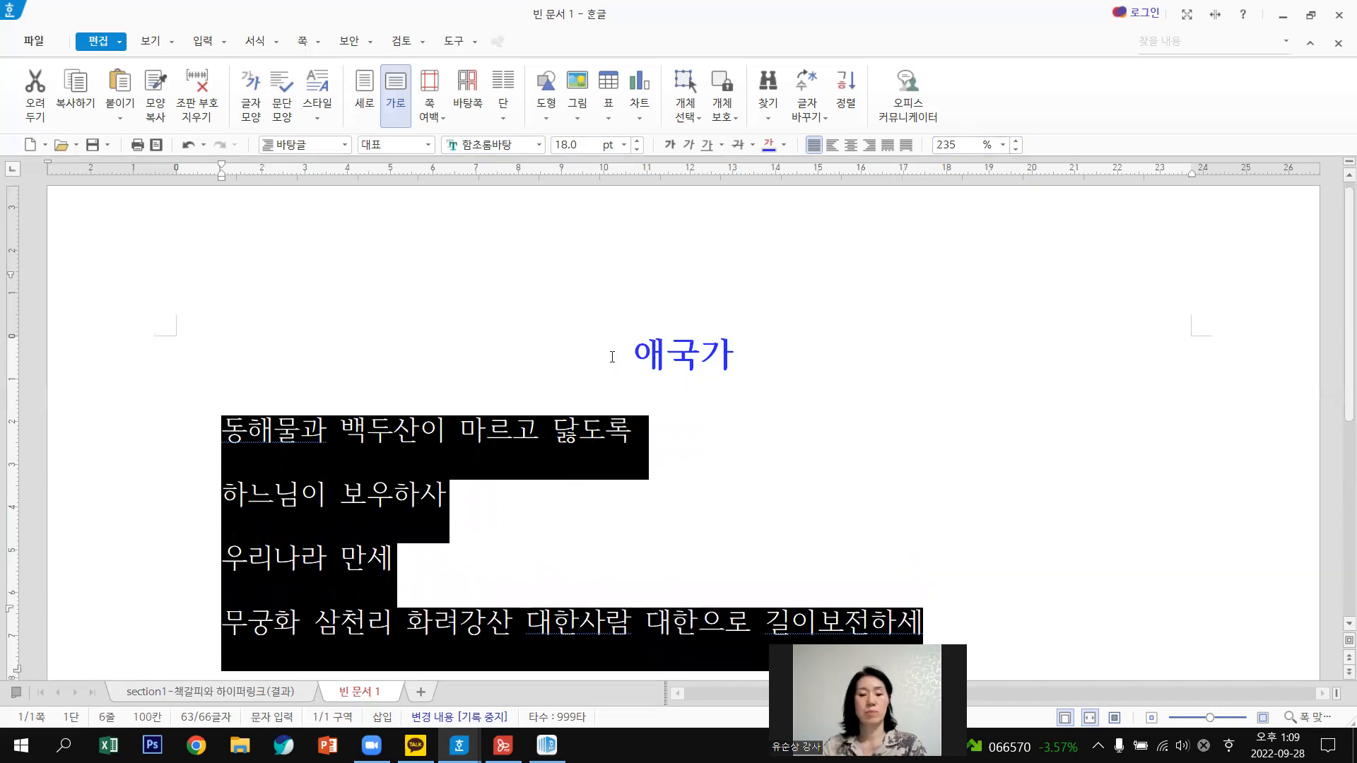
Set the blue 애국가 title's font size to 40 pt.
{"action": "left_click", "coordinate": [607, 357]}
{"action": "key", "text": "shift+Home"}
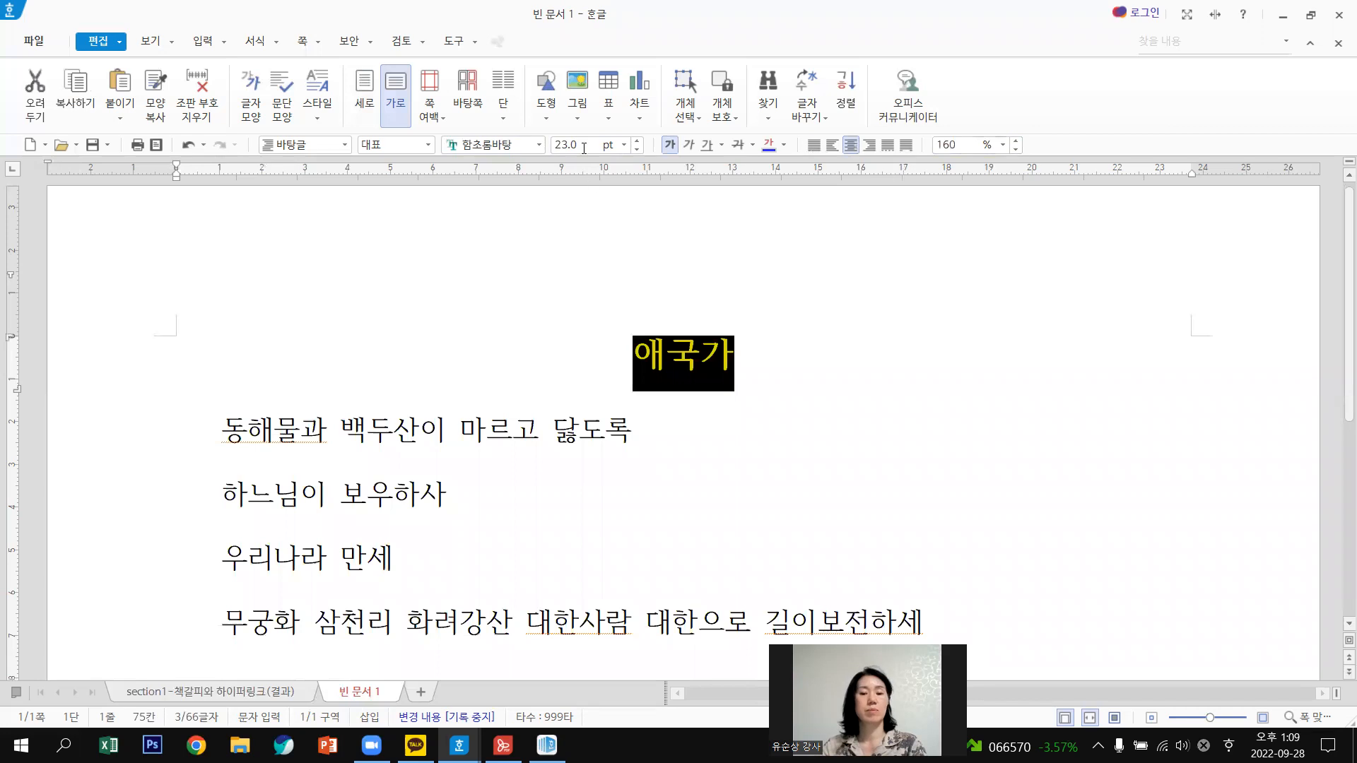
{"action": "left_click", "coordinate": [566, 145]}
{"action": "type", "text": "40.0"}
{"action": "key", "text": "Return"}
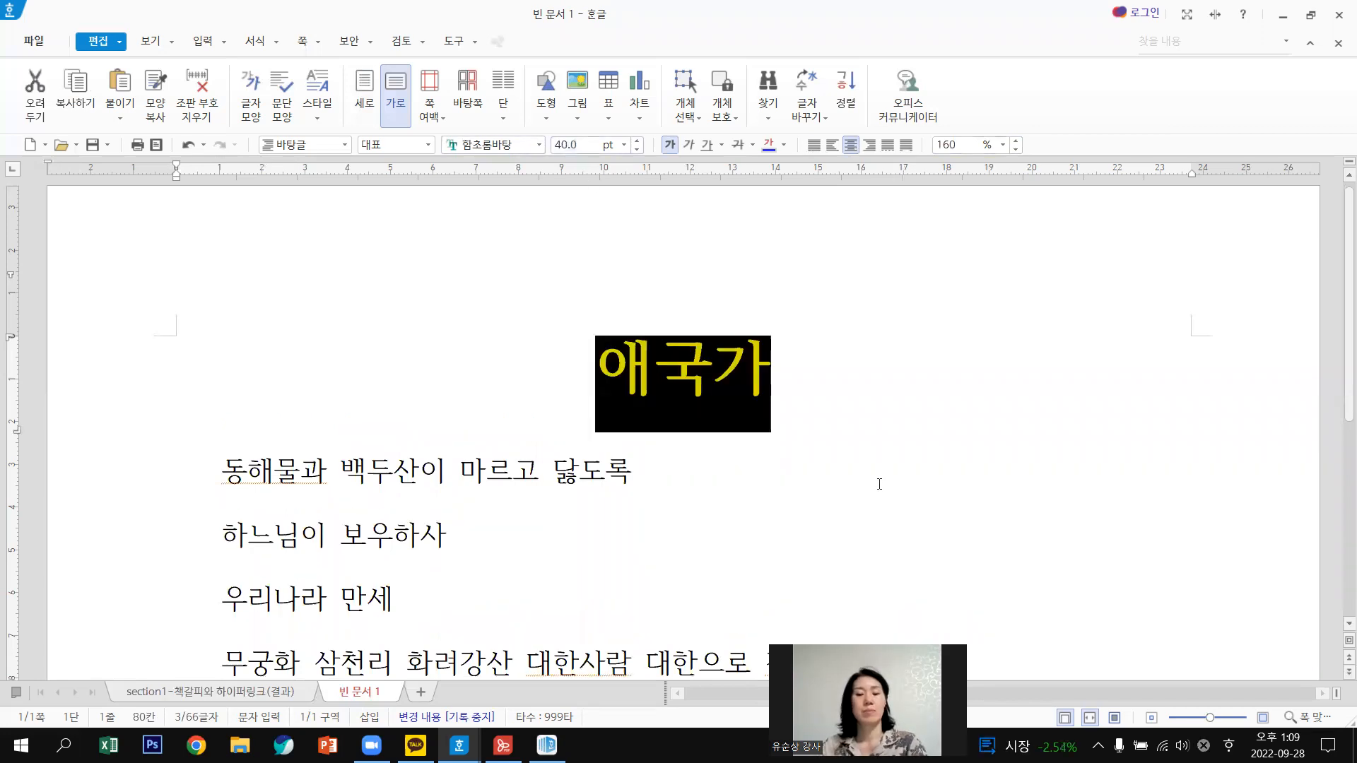
{"action": "left_click", "coordinate": [879, 484]}
{"action": "scroll", "coordinate": [880, 485], "scroll_direction": "down", "scroll_amount": 3}
{"action": "scroll", "coordinate": [832, 519], "scroll_direction": "down", "scroll_amount": 1}
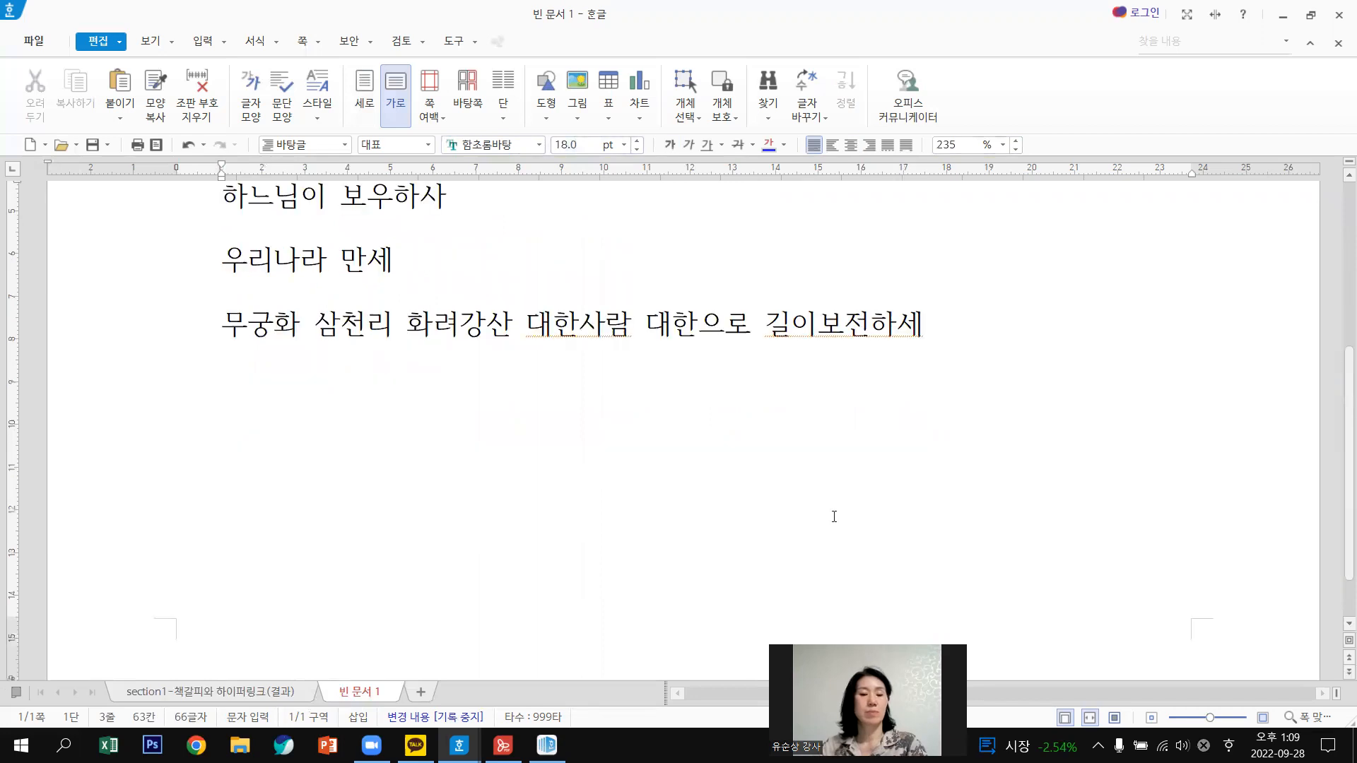
{"action": "scroll", "coordinate": [834, 519], "scroll_direction": "up", "scroll_amount": 3}
{"action": "scroll", "coordinate": [523, 481], "scroll_direction": "down", "scroll_amount": 1}
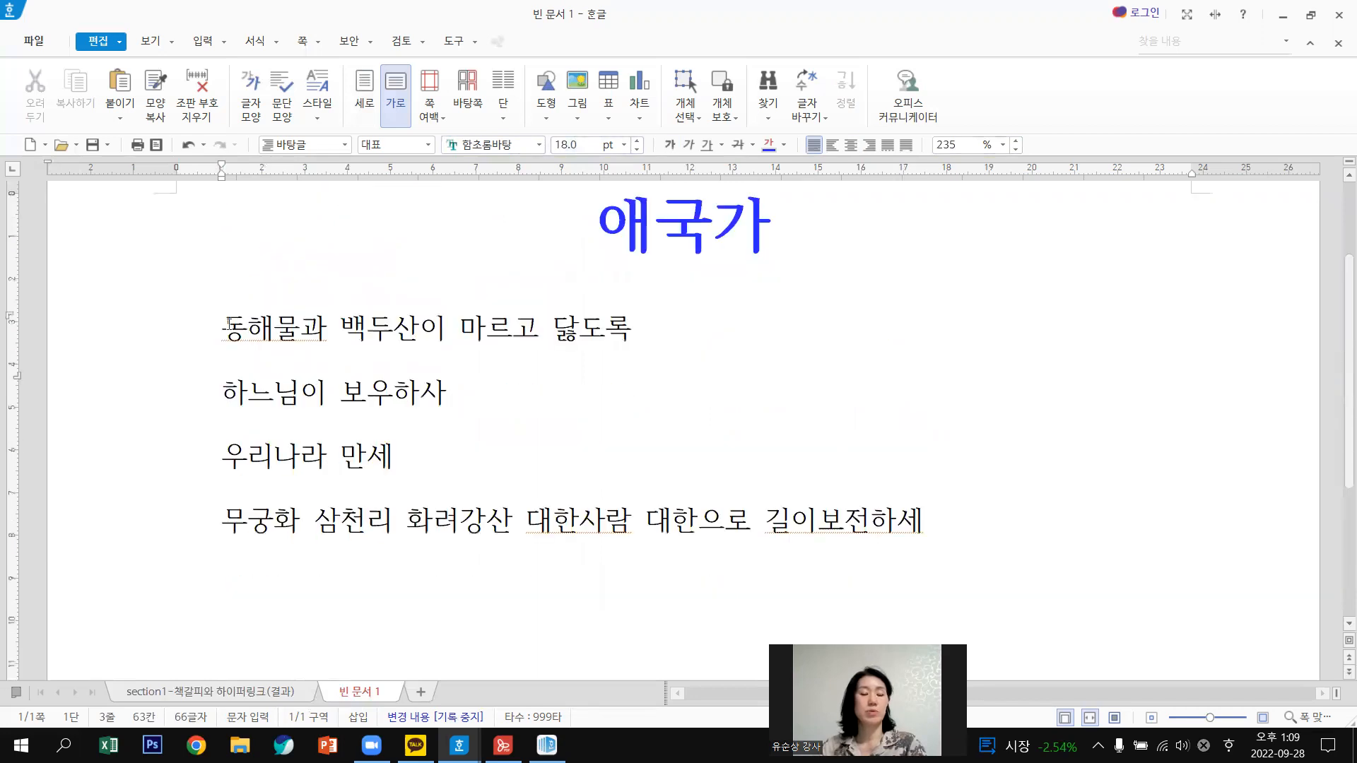
Resize the four lyric lines to 23 pt.
{"action": "left_click_drag", "start_coordinate": [222, 329], "coordinate": [1071, 531]}
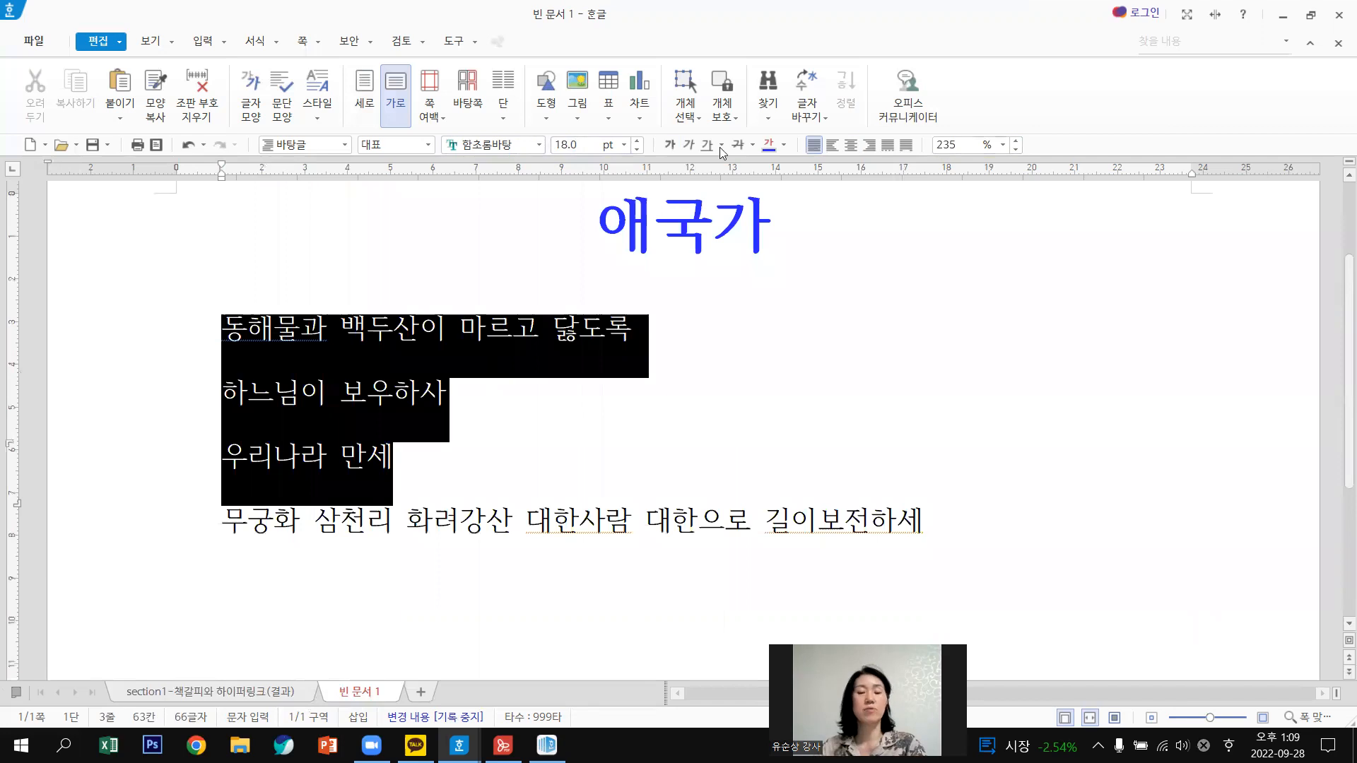
{"action": "left_click", "coordinate": [639, 141]}
{"action": "left_click", "coordinate": [637, 141]}
{"action": "left_click", "coordinate": [637, 140]}
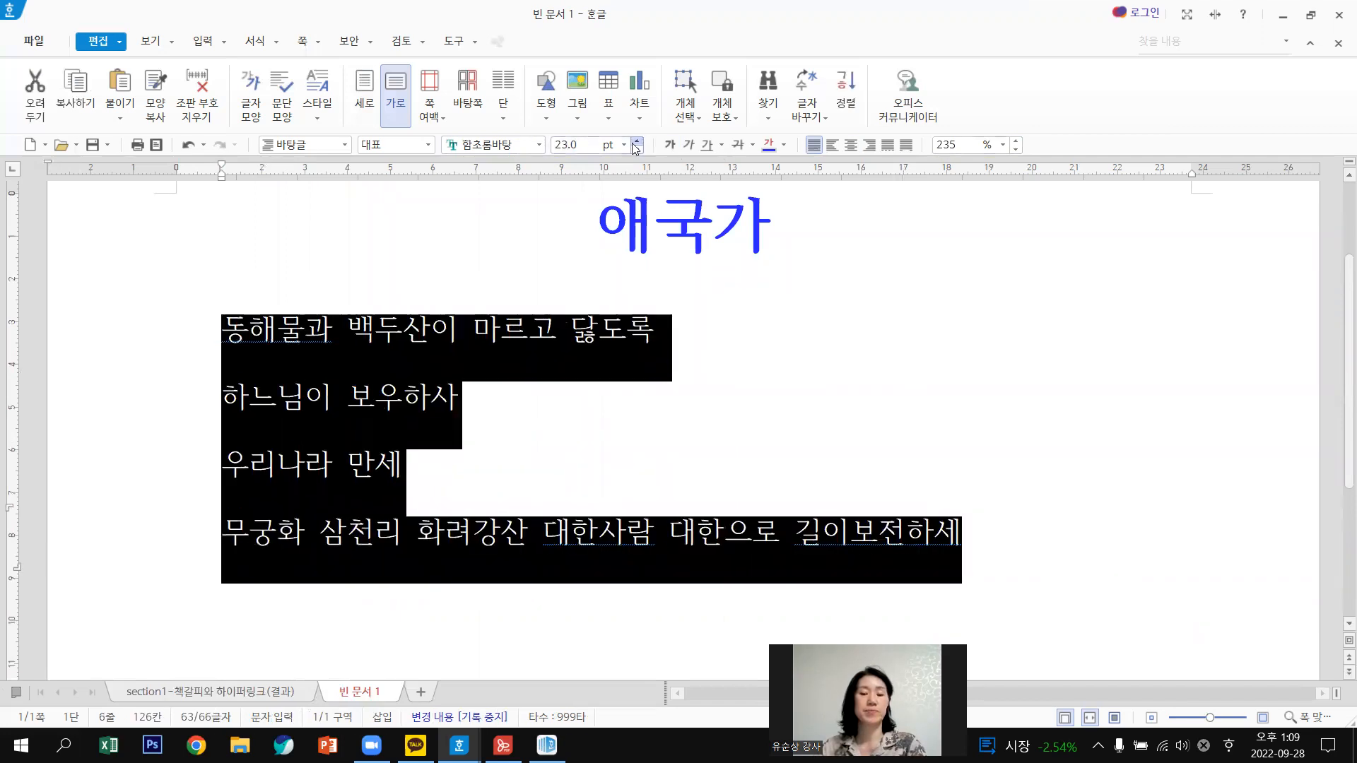
{"action": "left_click", "coordinate": [637, 140]}
{"action": "left_click", "coordinate": [637, 141]}
{"action": "left_click", "coordinate": [637, 142]}
{"action": "left_click", "coordinate": [637, 141]}
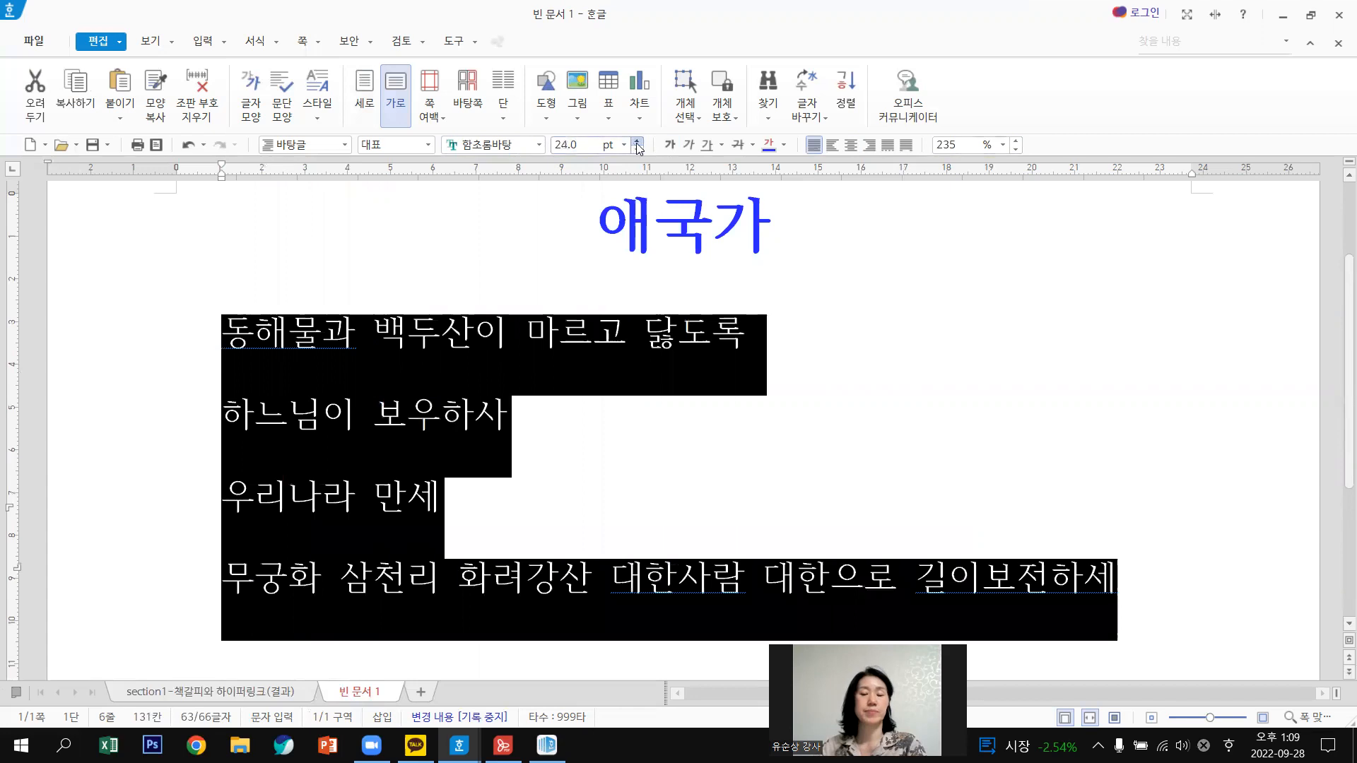
{"action": "left_click", "coordinate": [637, 142]}
{"action": "left_click", "coordinate": [638, 149]}
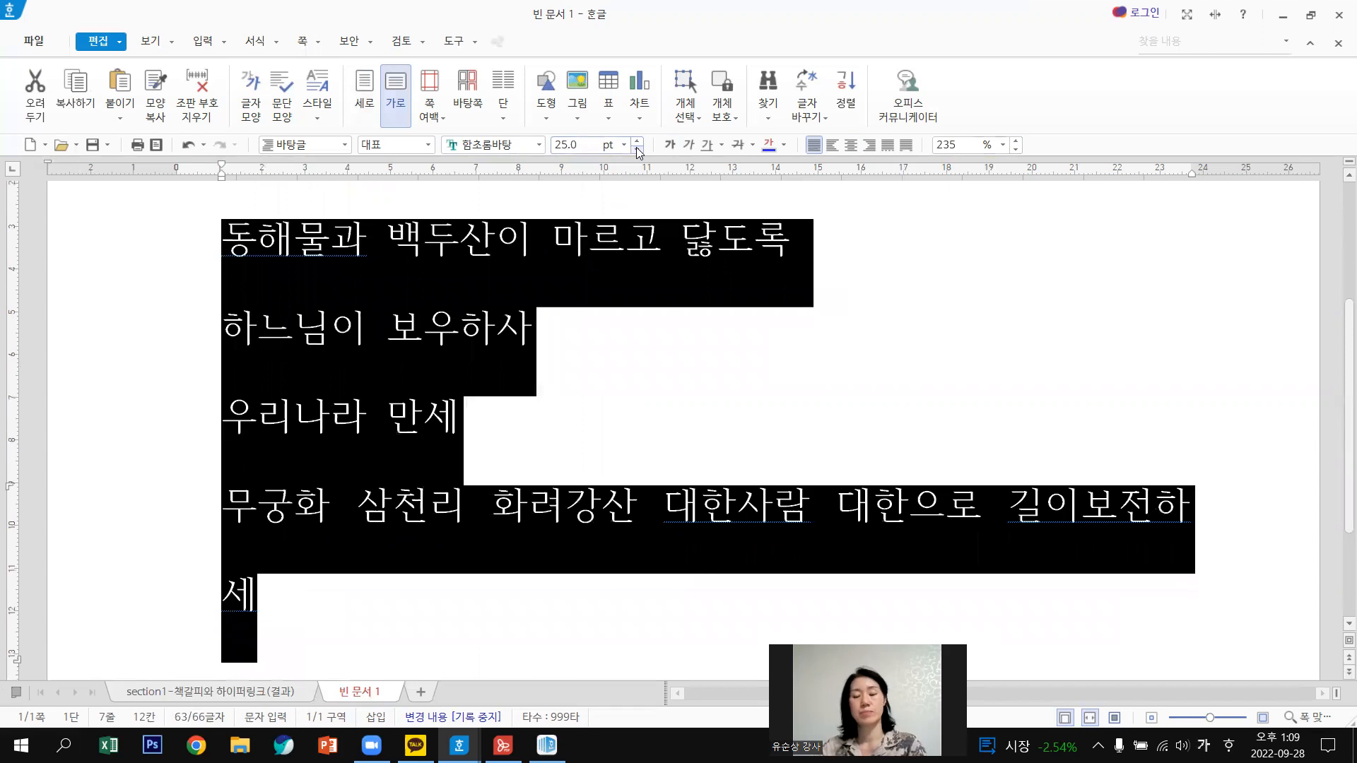
{"action": "left_click", "coordinate": [638, 149]}
{"action": "left_click", "coordinate": [637, 149]}
{"action": "left_click", "coordinate": [960, 373]}
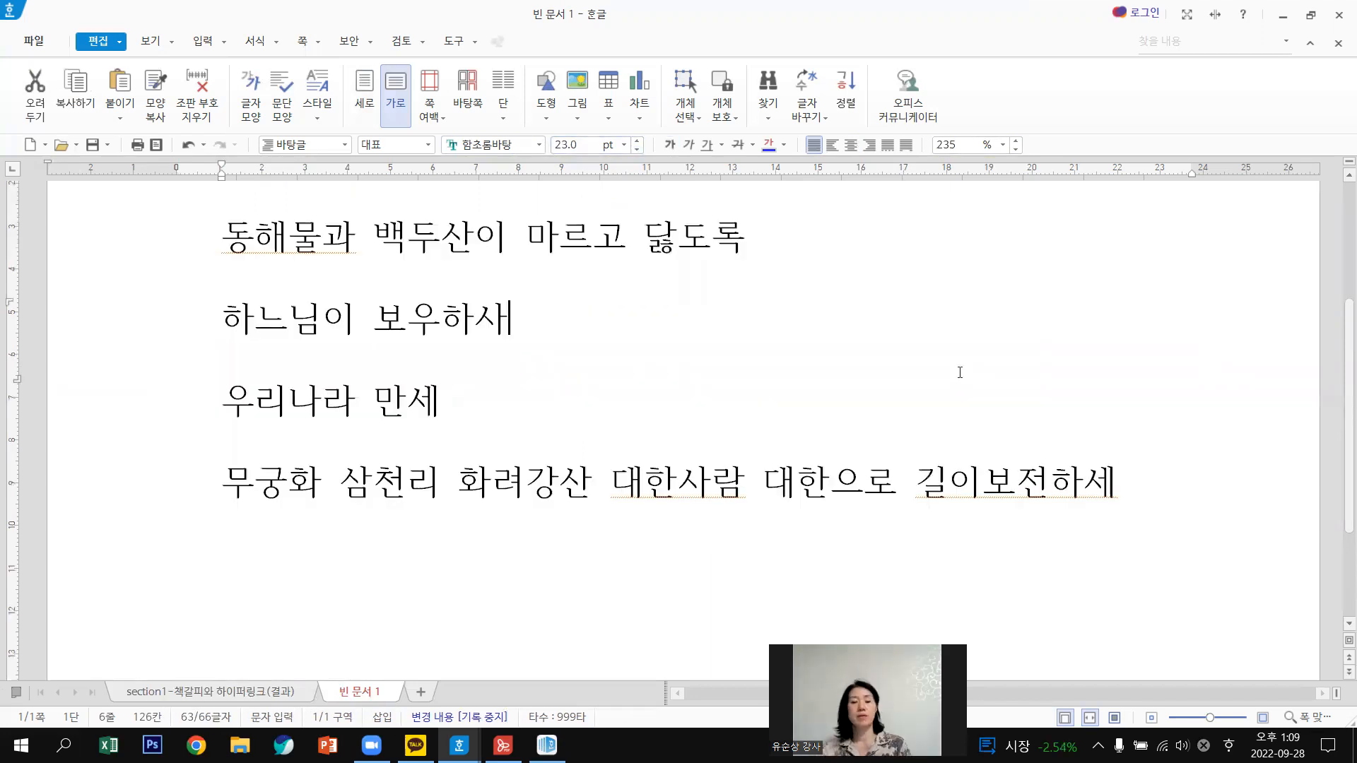
Insert a blank line between the 애국가 title and the first lyric line.
{"action": "scroll", "coordinate": [960, 373], "scroll_direction": "up", "scroll_amount": 3}
{"action": "left_click", "coordinate": [598, 267]}
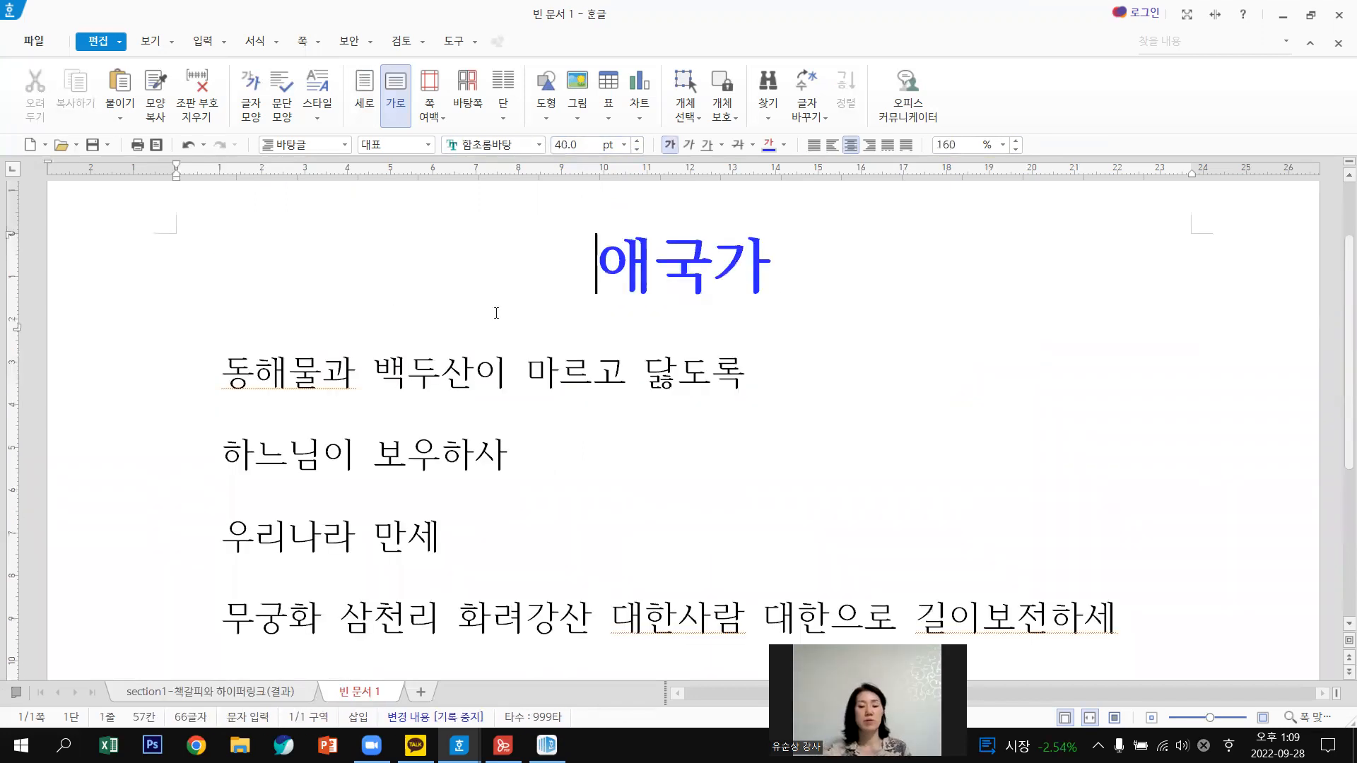
{"action": "left_click", "coordinate": [223, 371]}
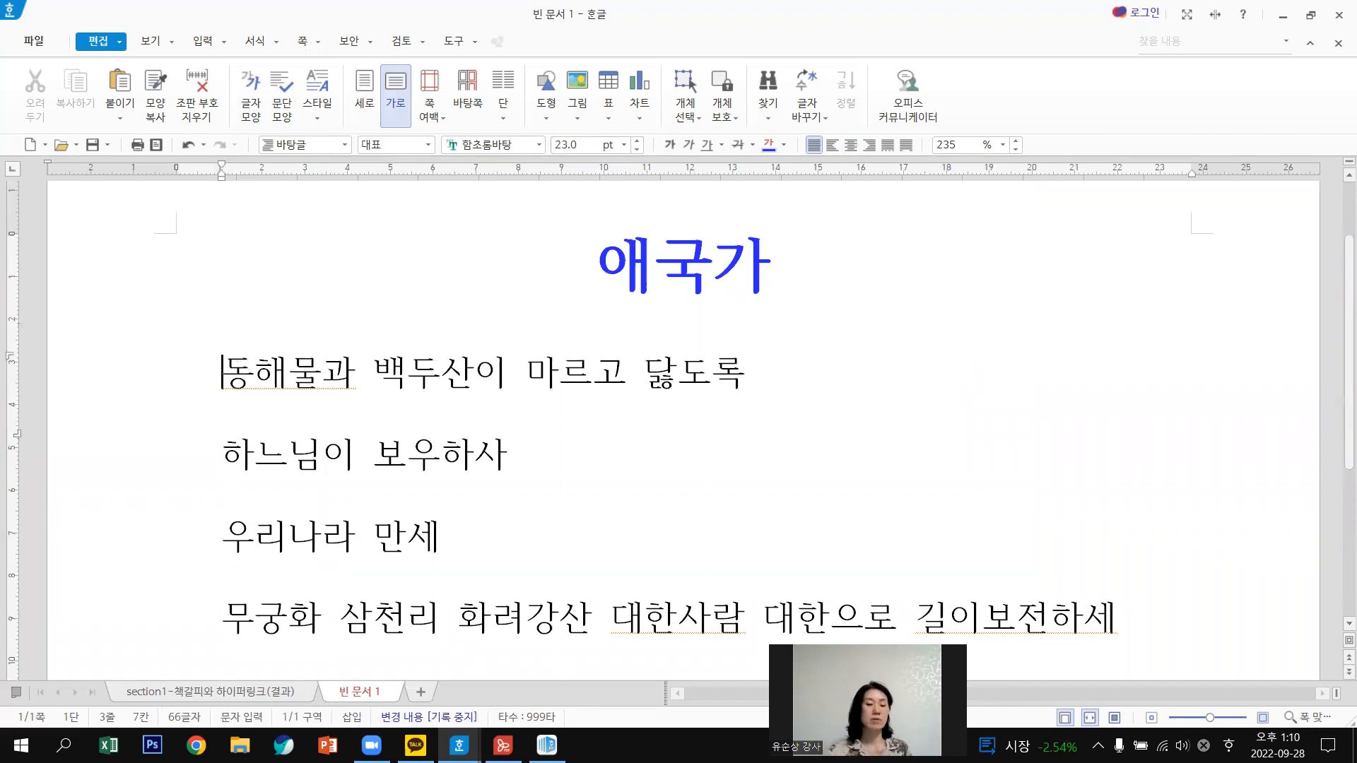
{"action": "key", "text": "Return"}
{"action": "scroll", "coordinate": [527, 410], "scroll_direction": "down", "scroll_amount": 3}
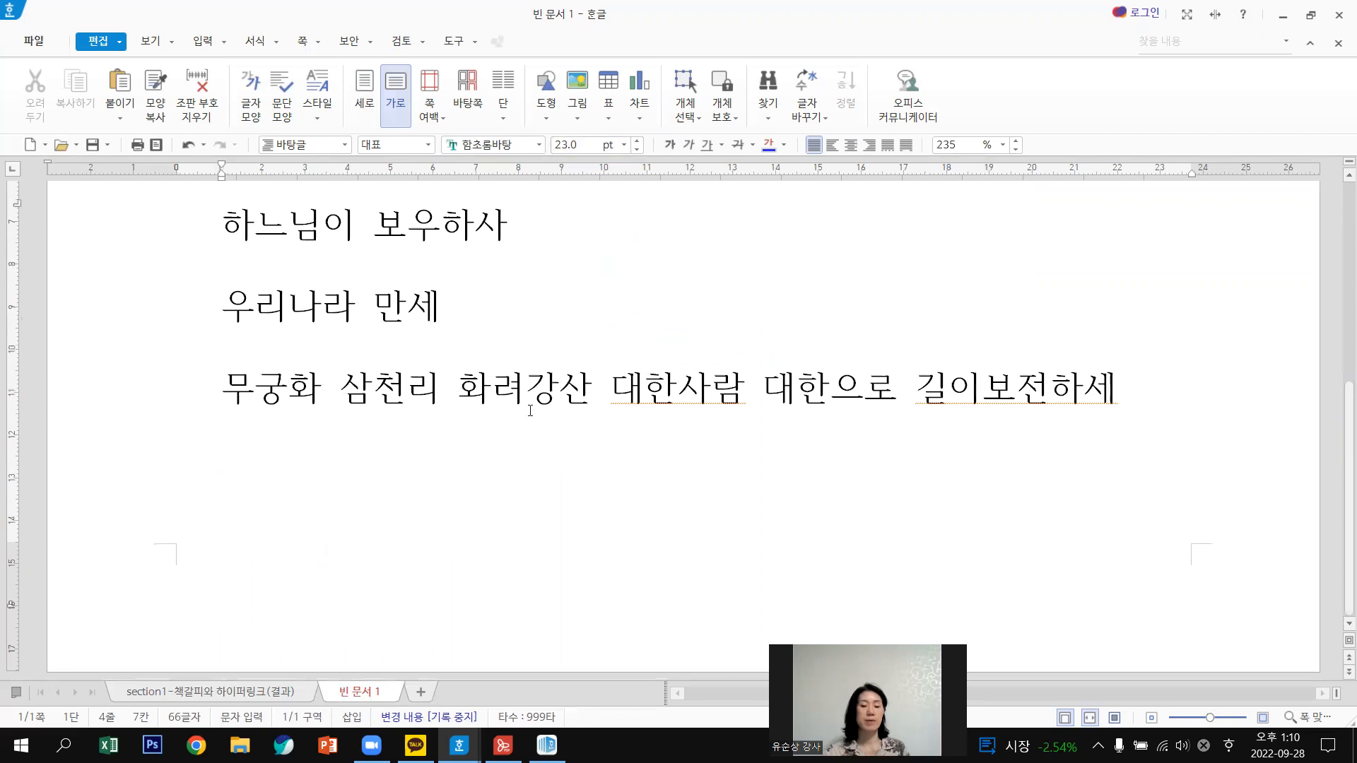
{"action": "scroll", "coordinate": [530, 410], "scroll_direction": "up", "scroll_amount": 1}
{"action": "scroll", "coordinate": [499, 280], "scroll_direction": "down", "scroll_amount": 1}
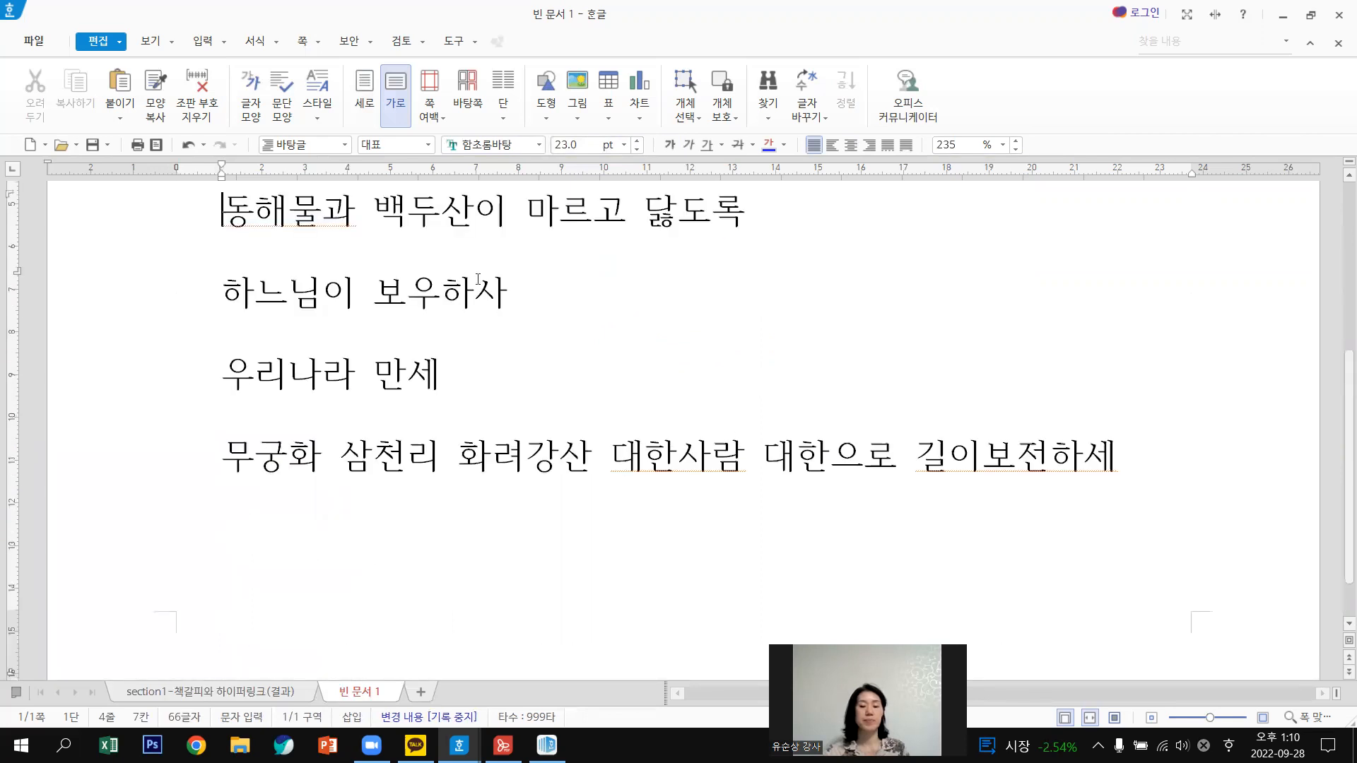
{"action": "scroll", "coordinate": [526, 545], "scroll_direction": "up", "scroll_amount": 1}
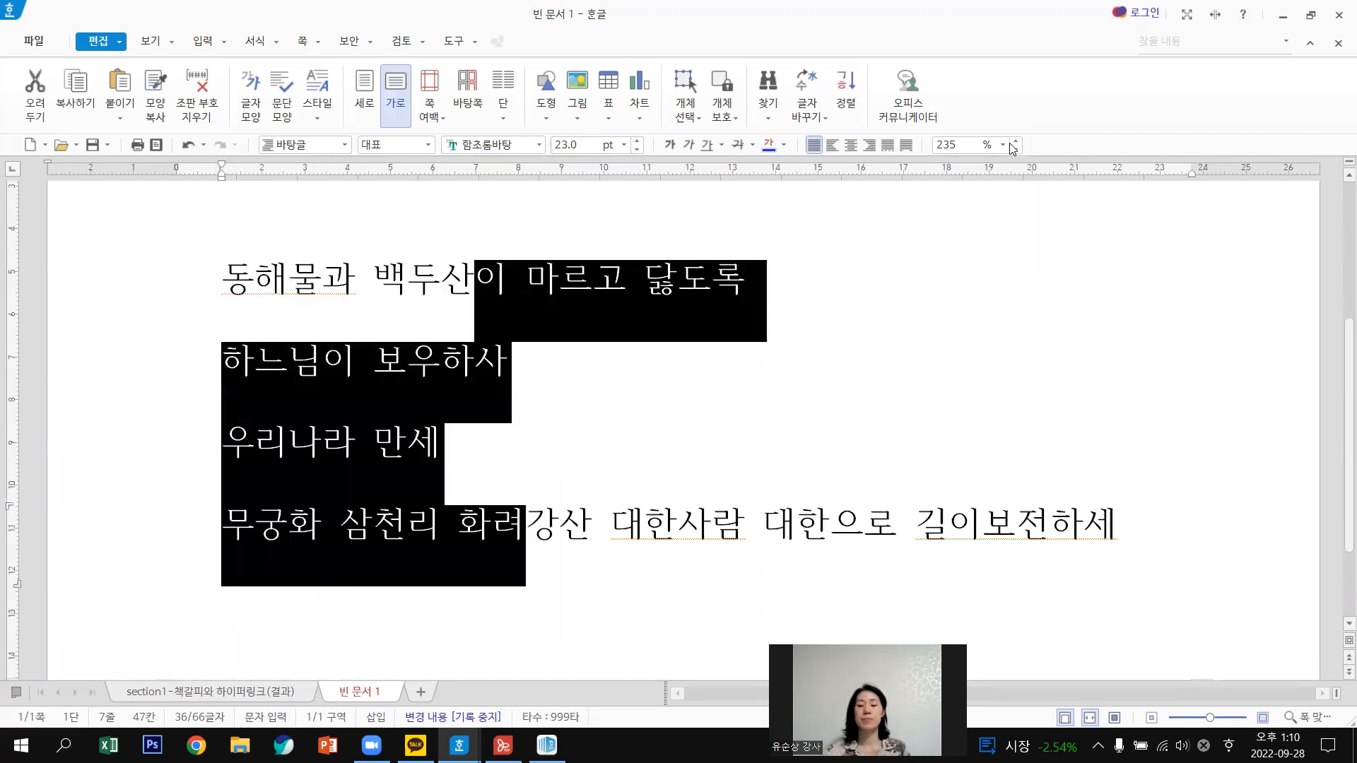
Widen the lyrics' line spacing to 250% and view the whole page.
{"action": "left_click", "coordinate": [1015, 142]}
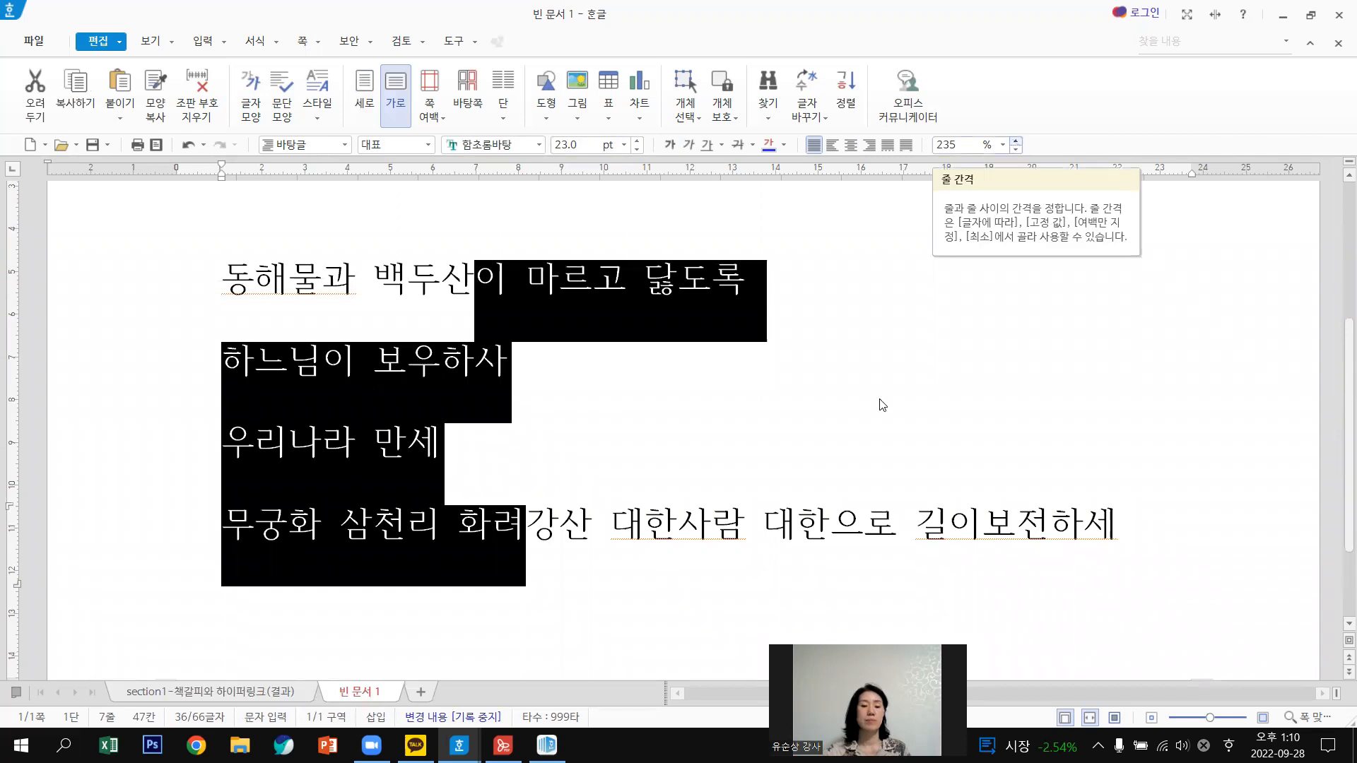
{"action": "left_click", "coordinate": [883, 395]}
{"action": "scroll", "coordinate": [883, 396], "scroll_direction": "up", "scroll_amount": 4}
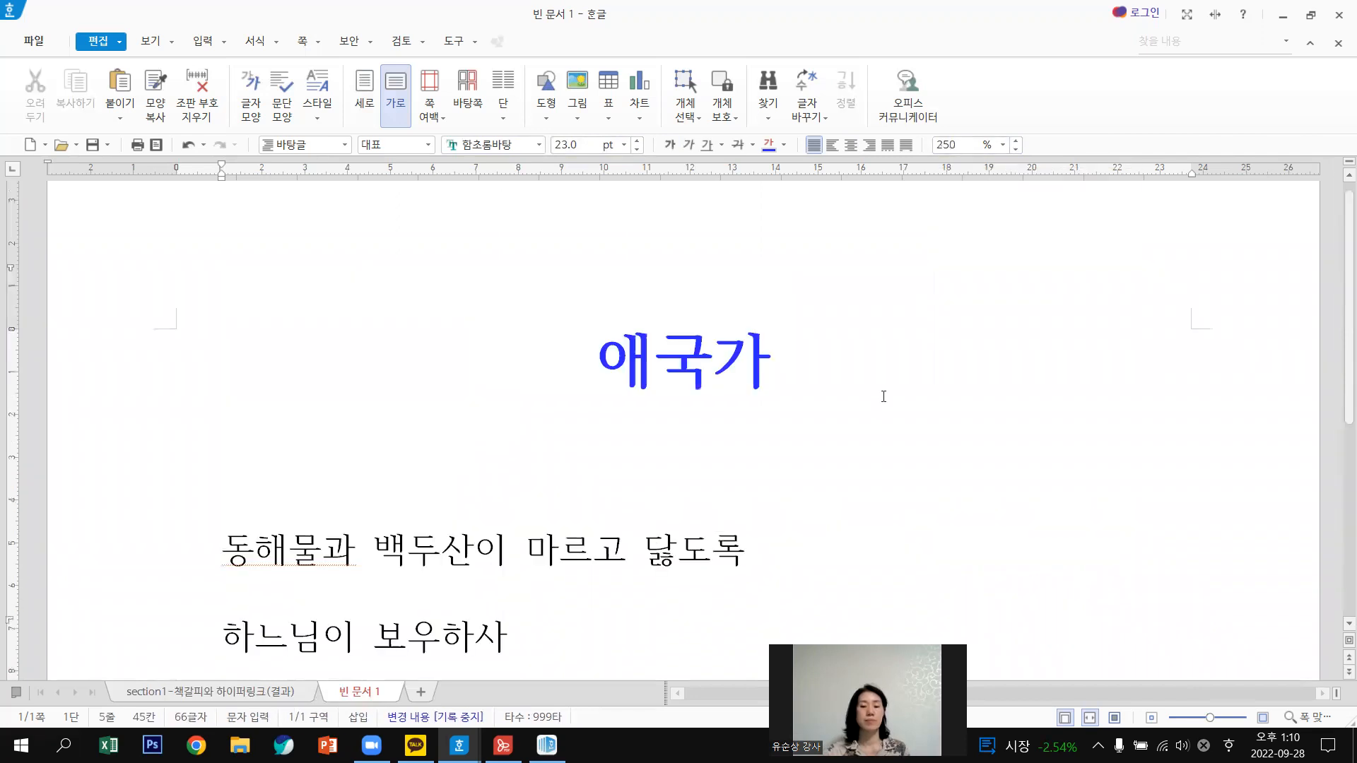
{"action": "scroll", "coordinate": [883, 396], "scroll_direction": "down", "scroll_amount": 4}
{"action": "scroll", "coordinate": [884, 396], "scroll_direction": "down", "scroll_amount": 2}
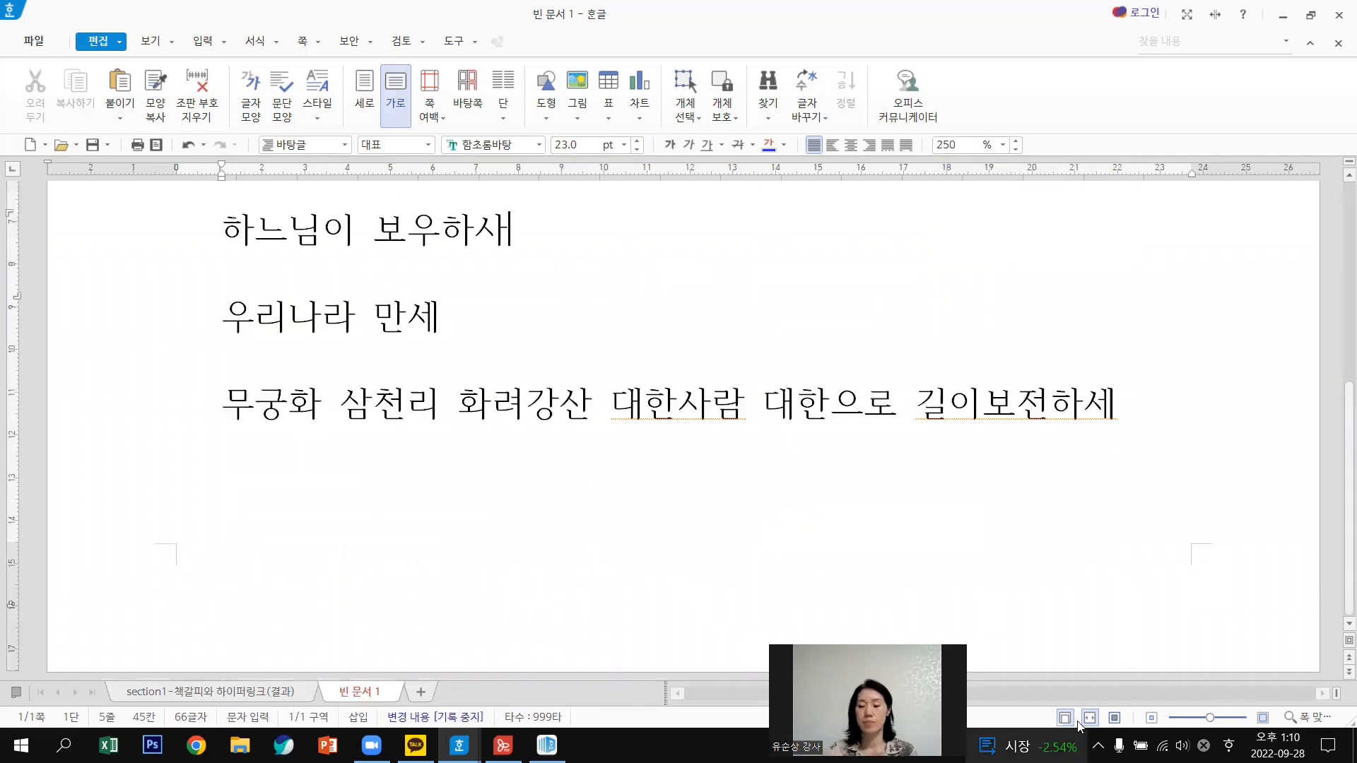
{"action": "left_click", "coordinate": [1115, 718]}
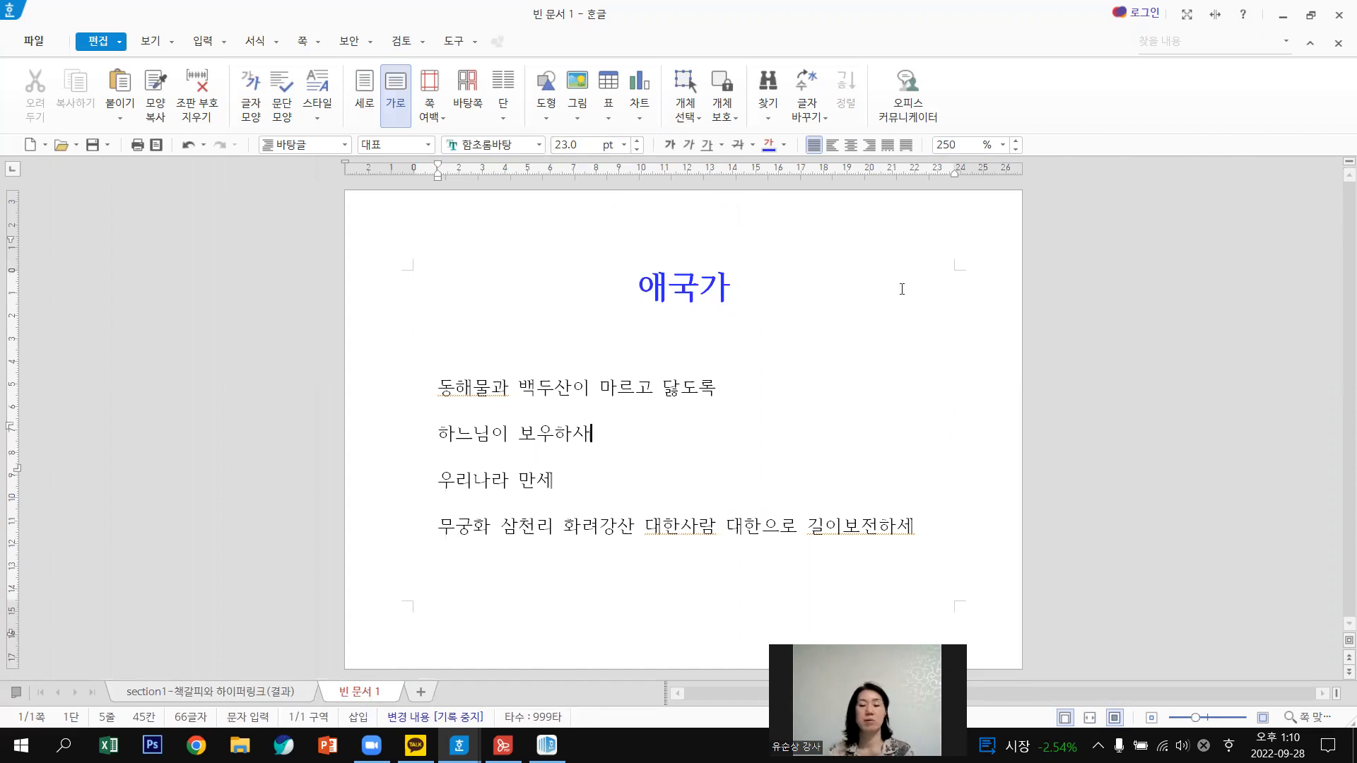
Right-align the lyric lines with Ctrl+Shift+R, then place the caret after 하느님이 보우하사.
{"action": "left_click_drag", "start_coordinate": [663, 387], "coordinate": [679, 527]}
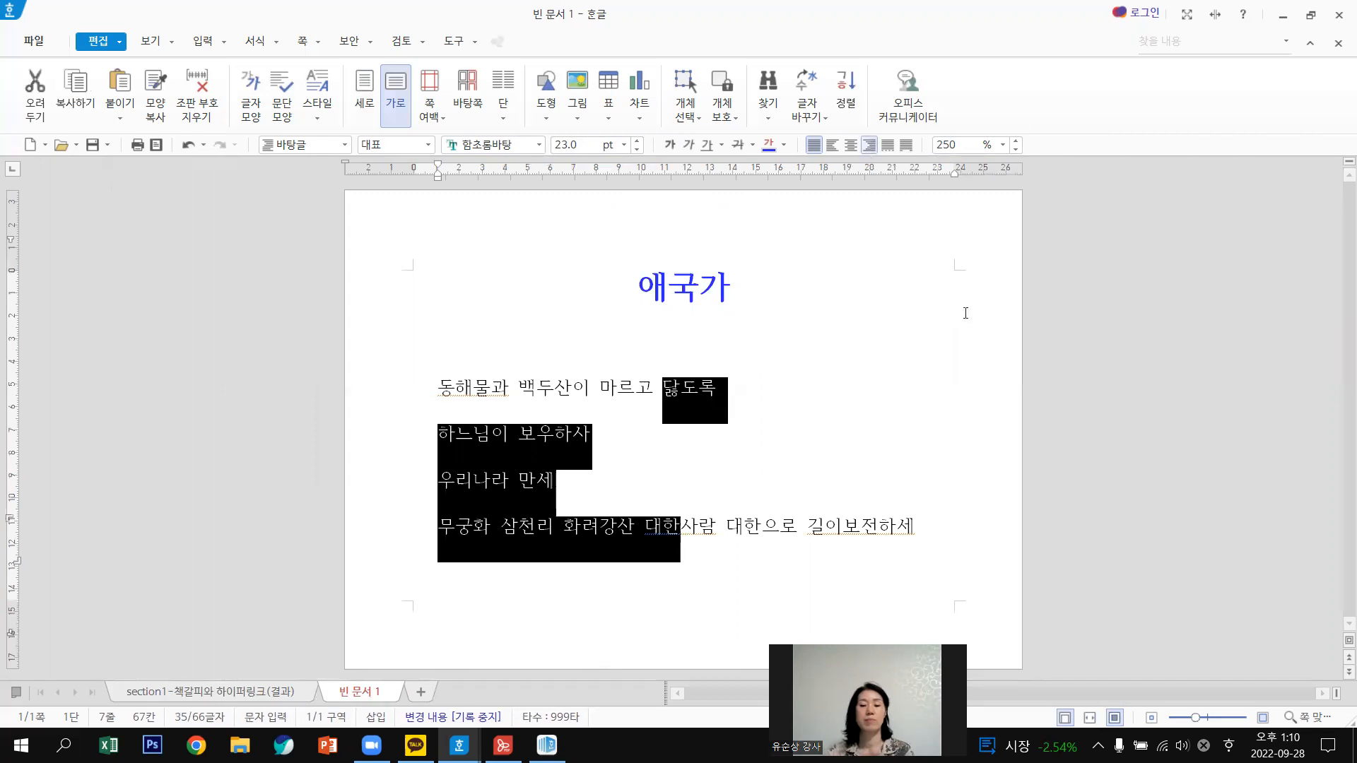
{"action": "key", "text": "ctrl+shift+r"}
{"action": "left_click", "coordinate": [985, 297]}
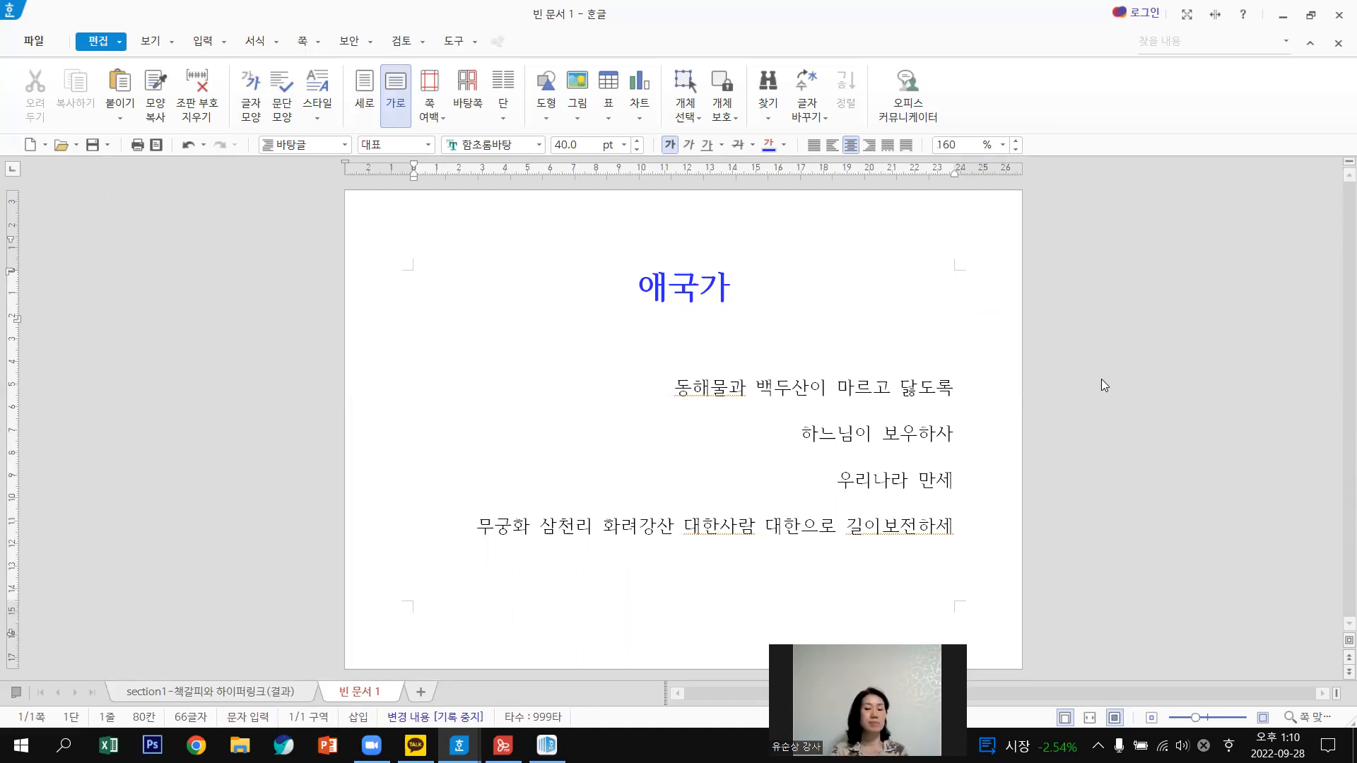
{"action": "left_click", "coordinate": [954, 431]}
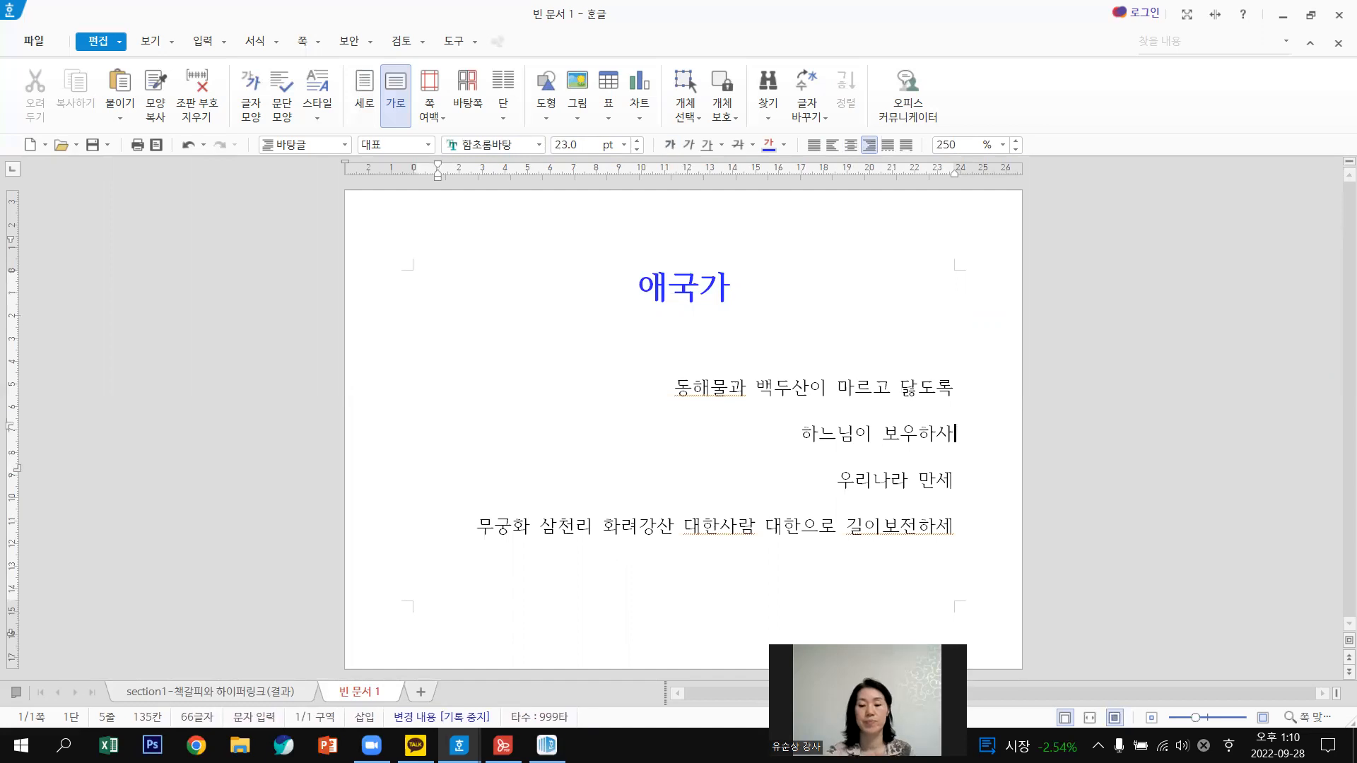
Fix the lyric line breaks: join 우리나라 만세, break after 화려강산, and space 대한 사람.
{"action": "key", "text": "Delete"}
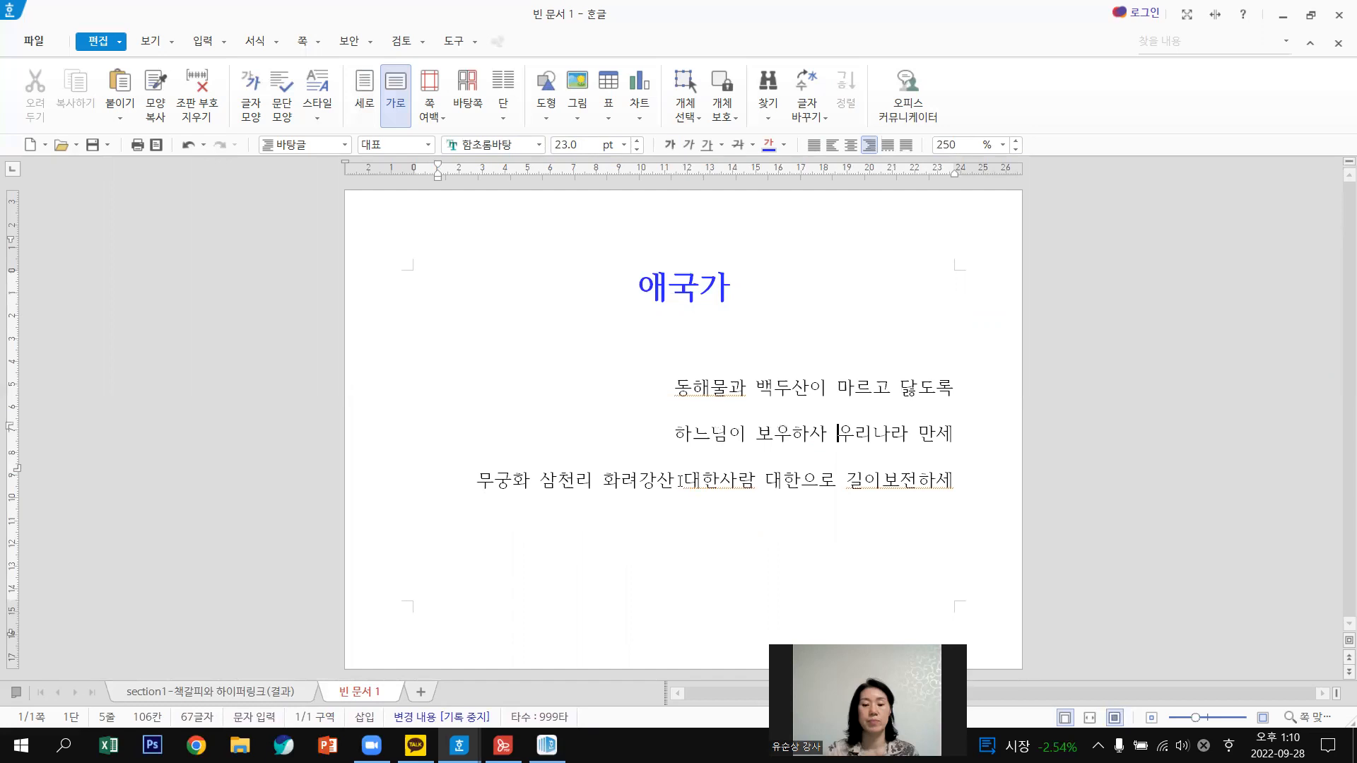
{"action": "left_click", "coordinate": [679, 480]}
{"action": "key", "text": "Return"}
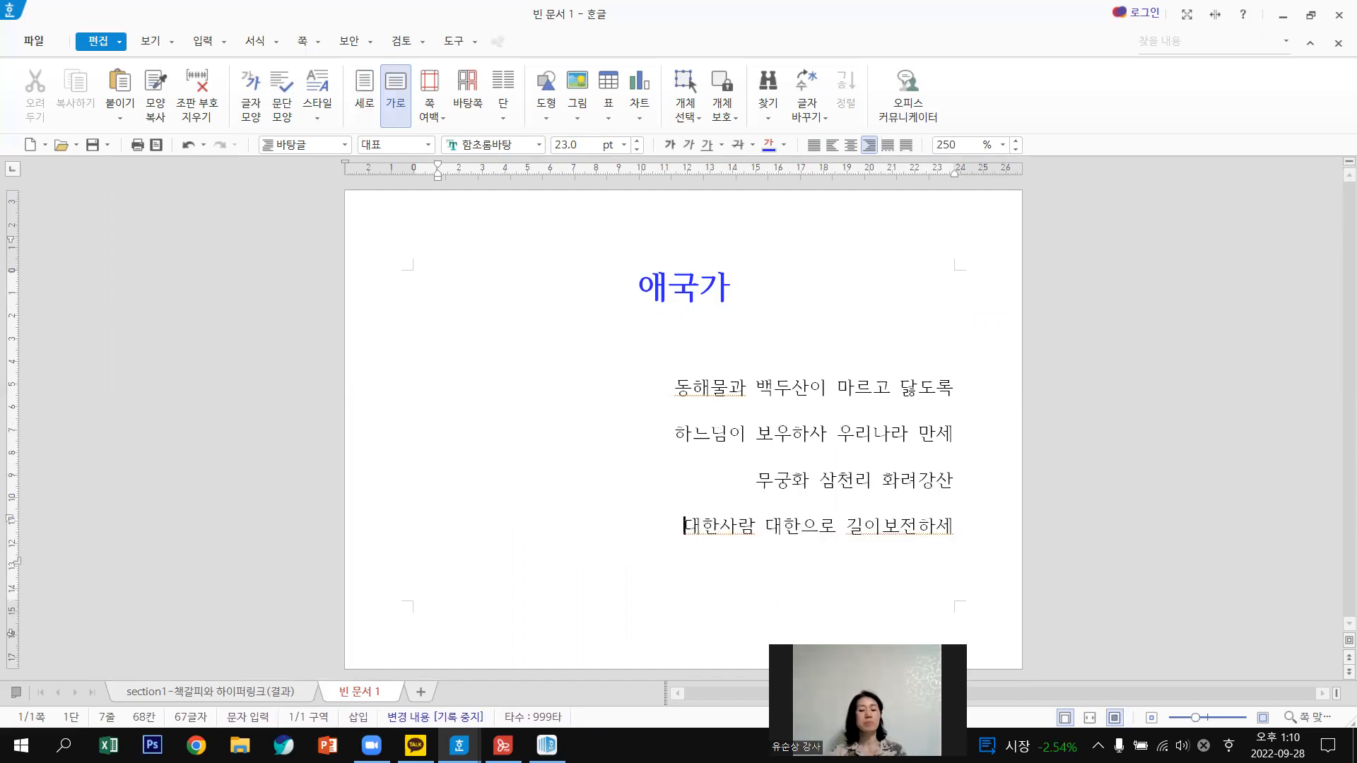
{"action": "left_click", "coordinate": [884, 523]}
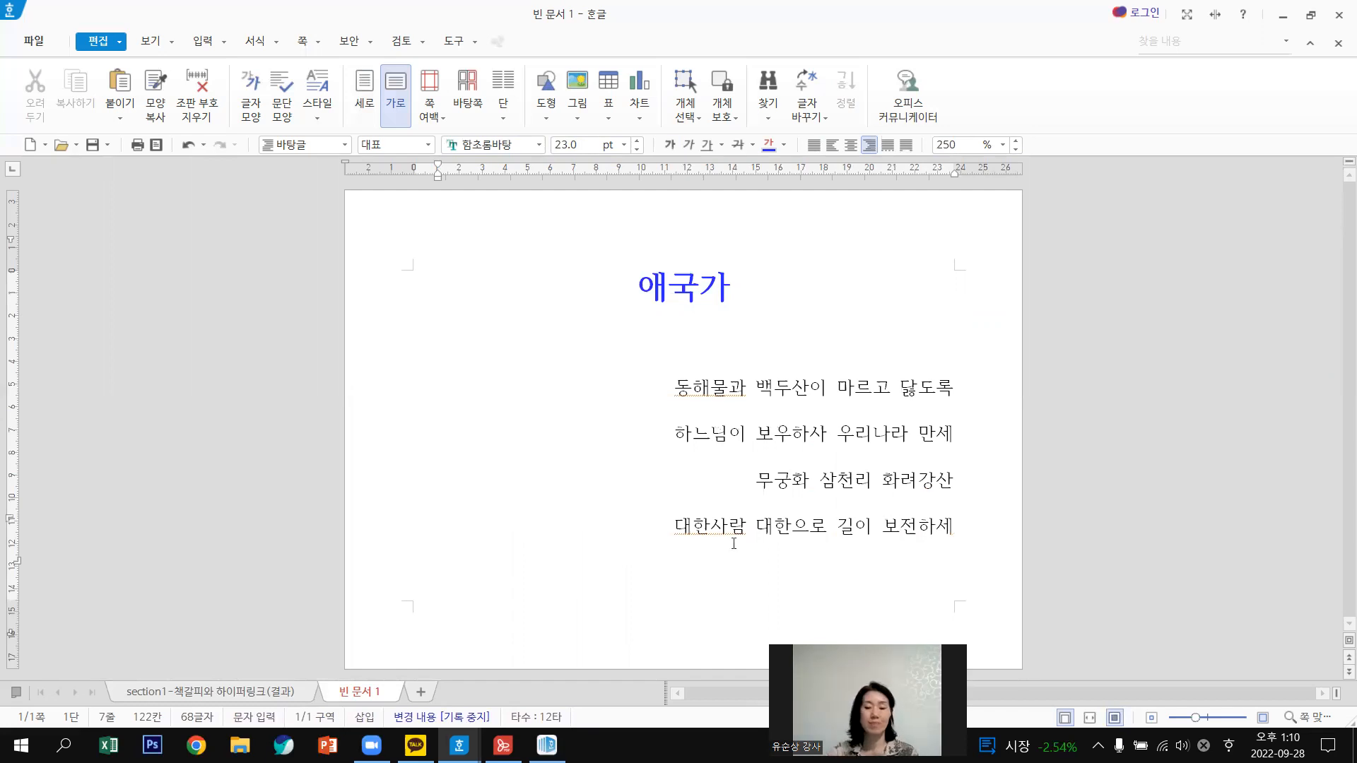
{"action": "left_click", "coordinate": [713, 537]}
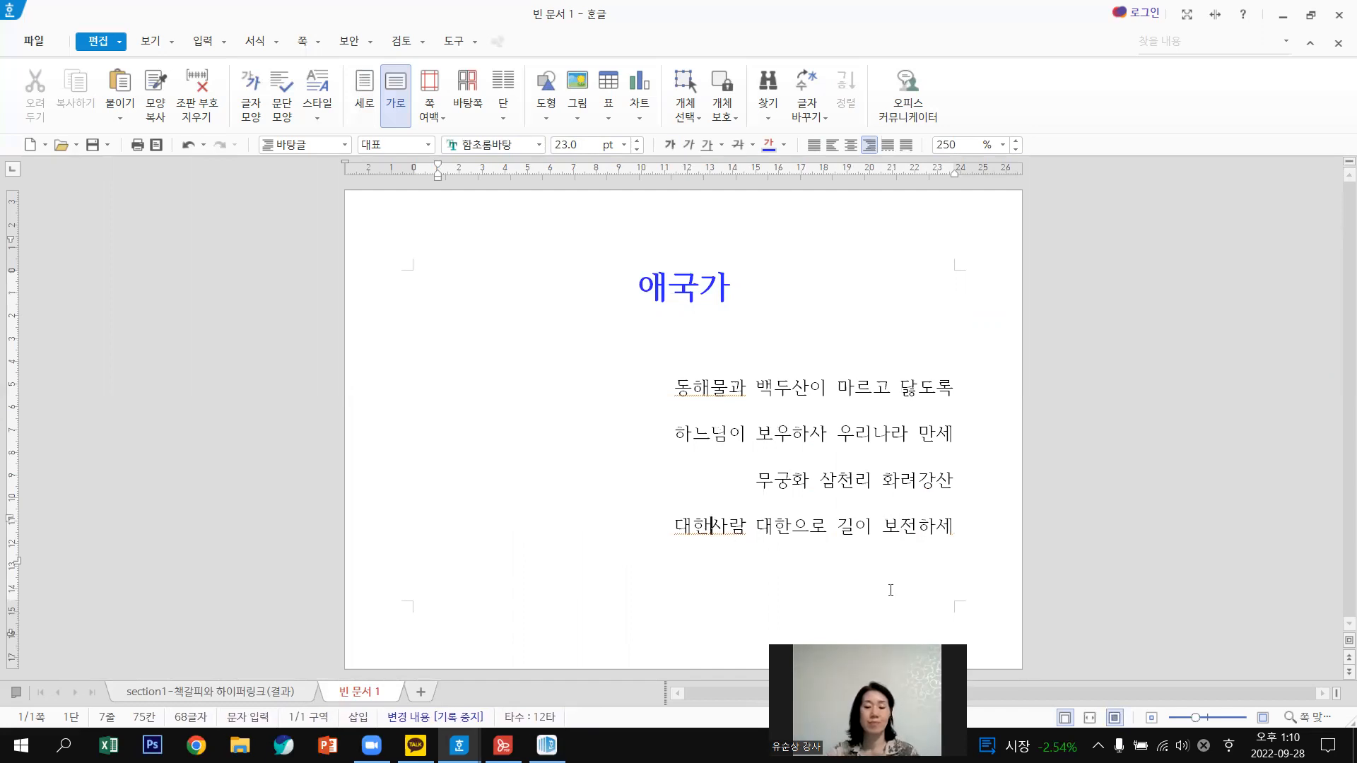
Select the four lyric lines through the final character for right alignment, then deselect.
{"action": "left_click", "coordinate": [775, 344]}
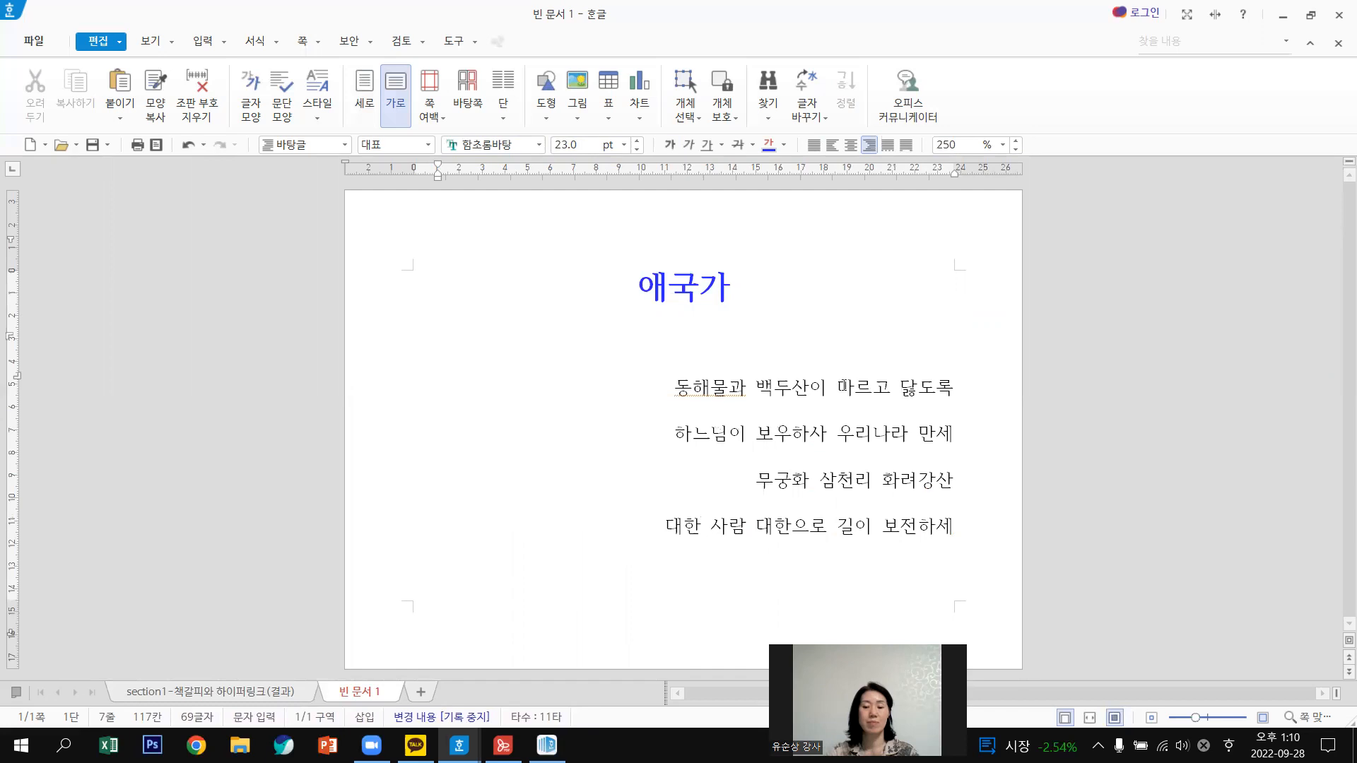
{"action": "left_click", "coordinate": [439, 343]}
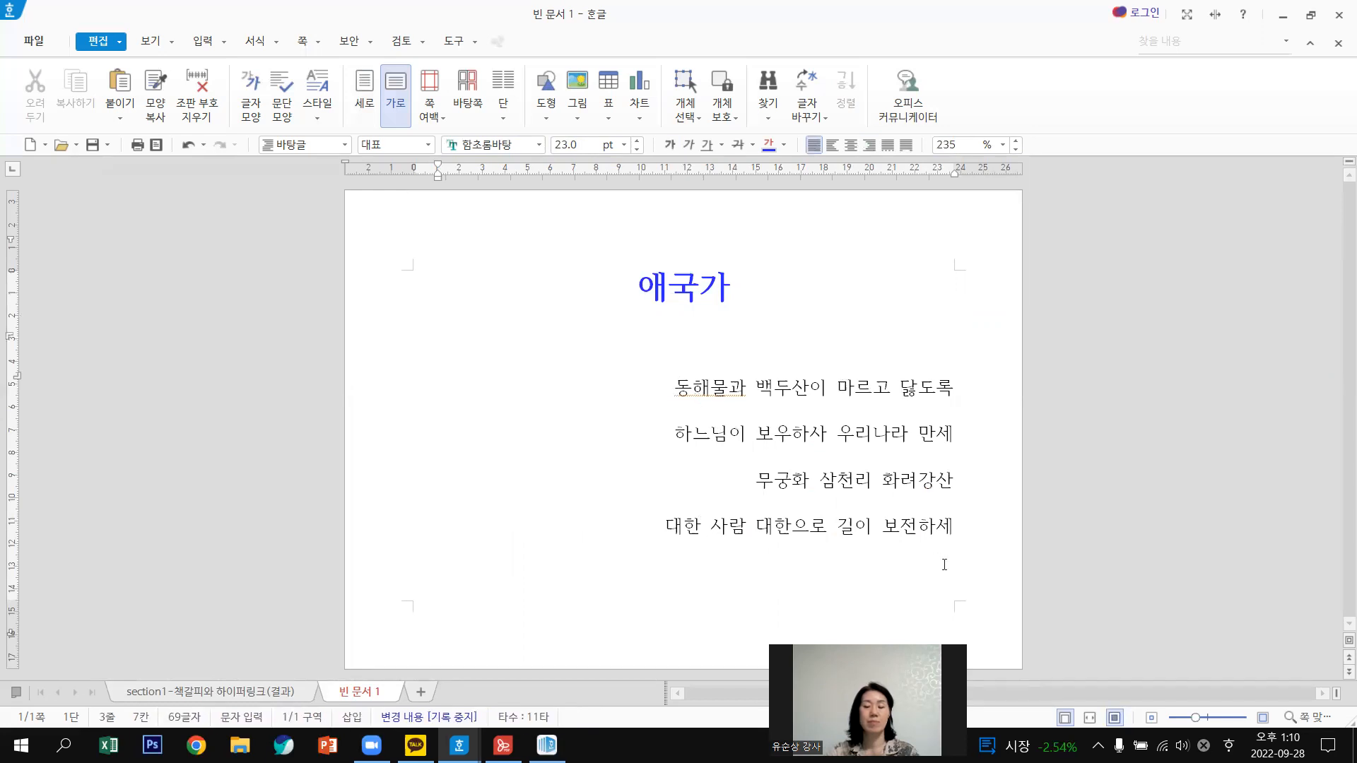
{"action": "left_click", "coordinate": [959, 555], "text": "shift"}
{"action": "key", "text": "shift+End"}
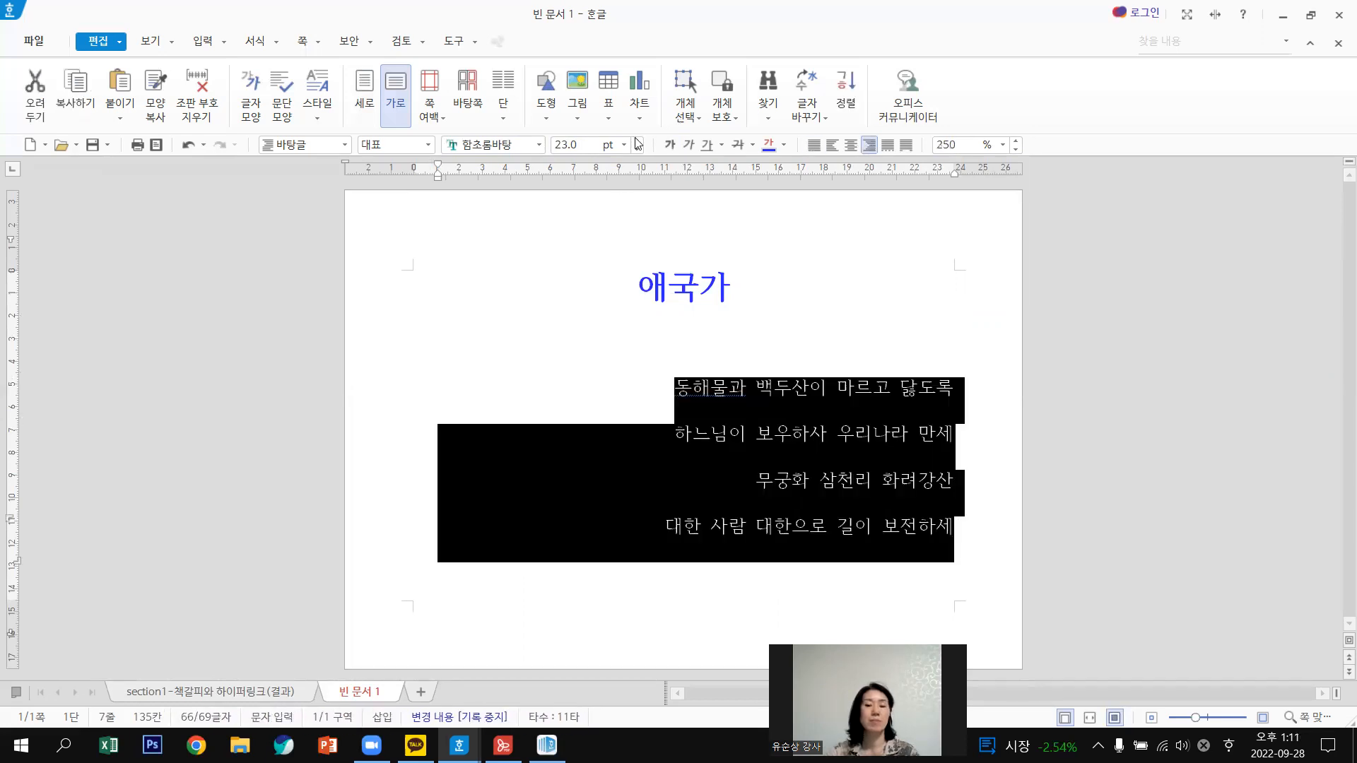
{"action": "left_click", "coordinate": [768, 277]}
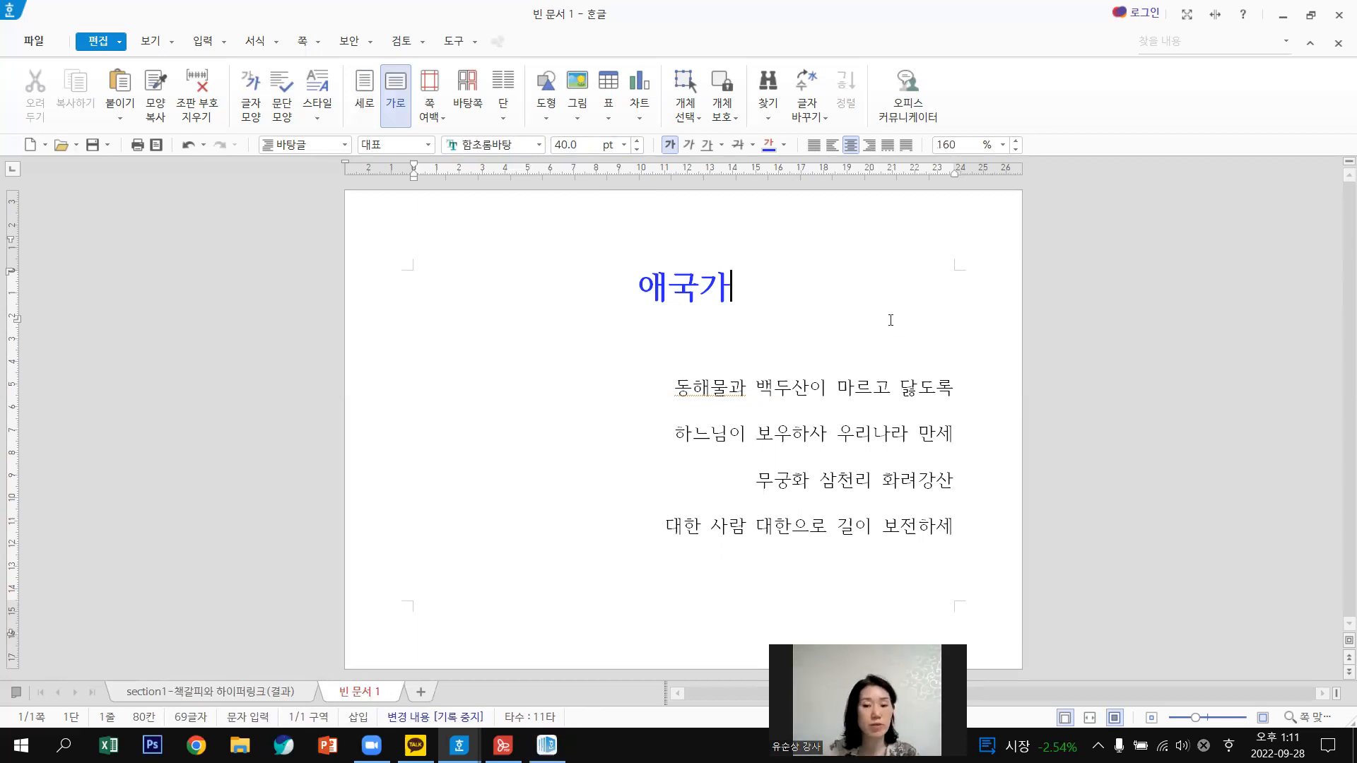
Save the page as 애국가.hwpx in the Desktop folder with Save As.
{"action": "left_click", "coordinate": [31, 44]}
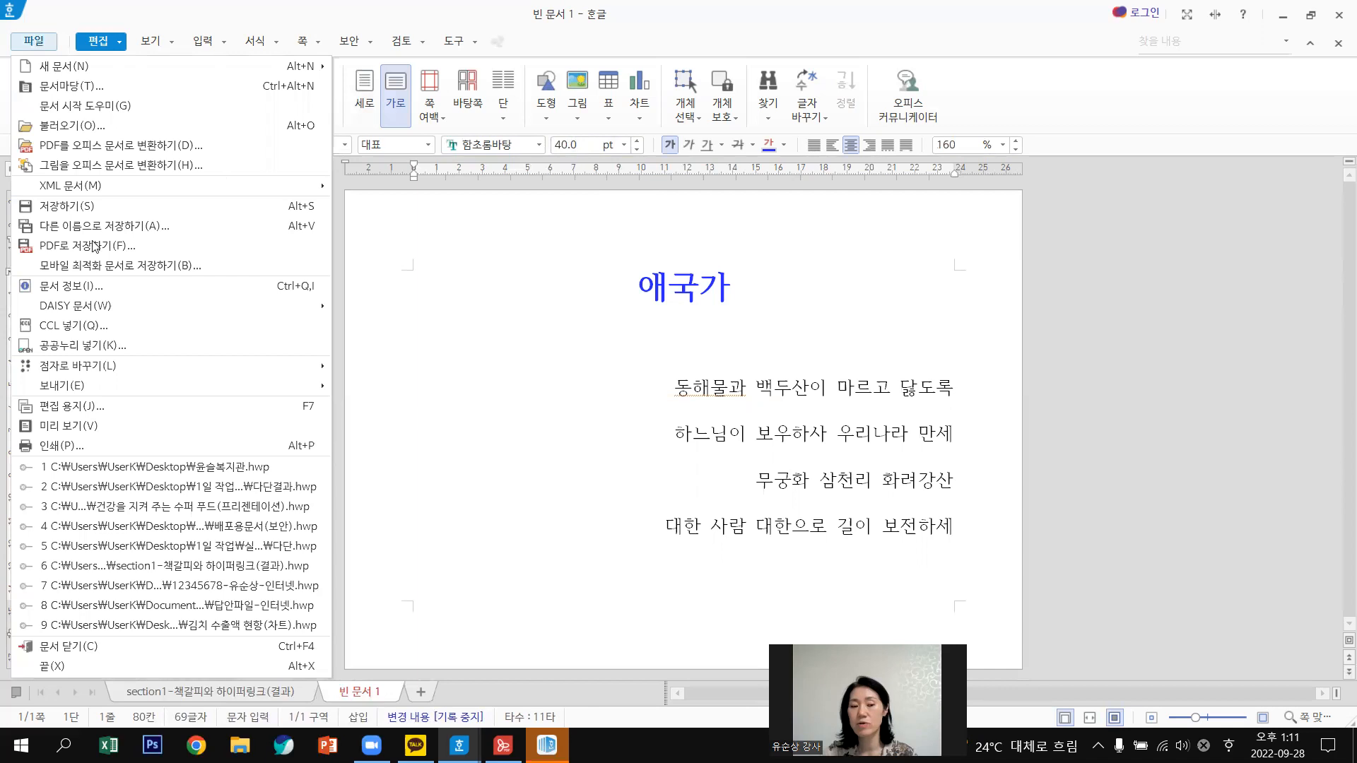
{"action": "left_click", "coordinate": [682, 330]}
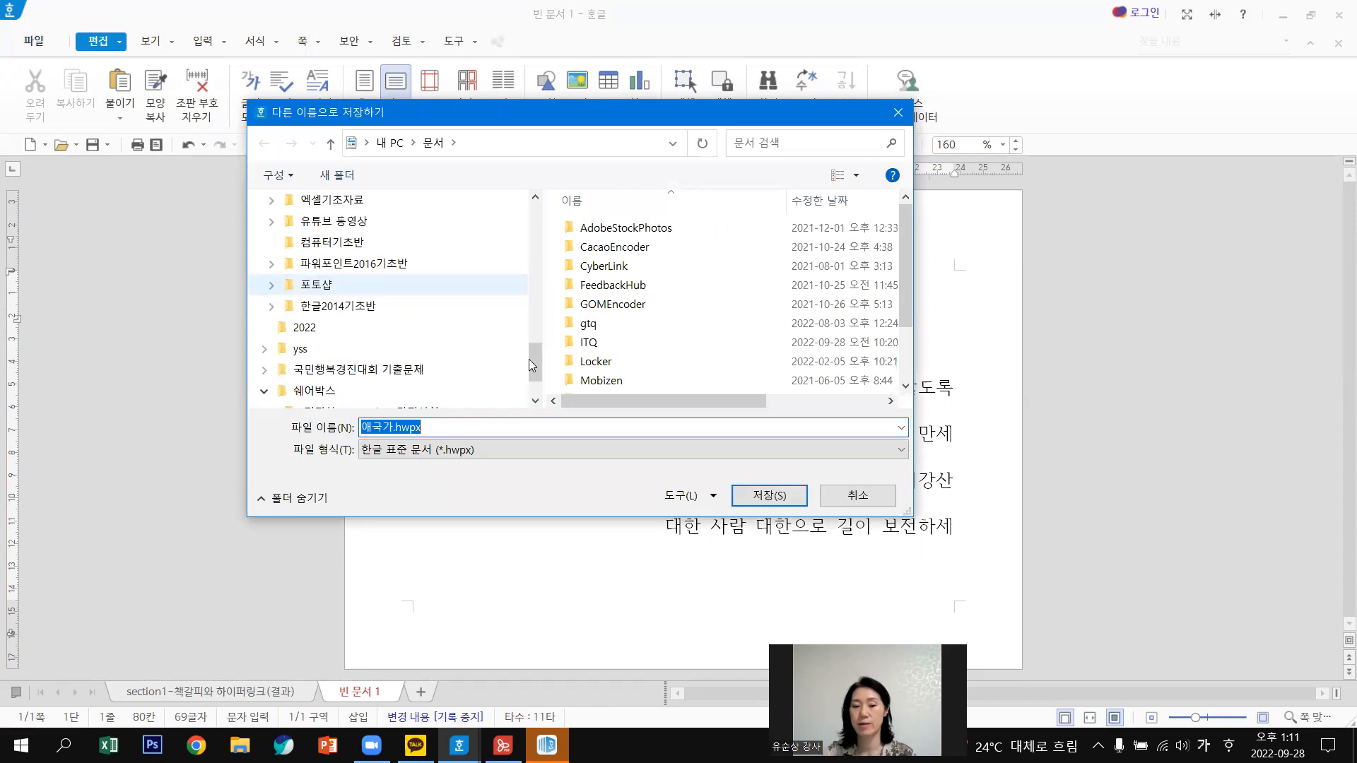
{"action": "scroll", "coordinate": [314, 235], "scroll_direction": "up", "scroll_amount": 10}
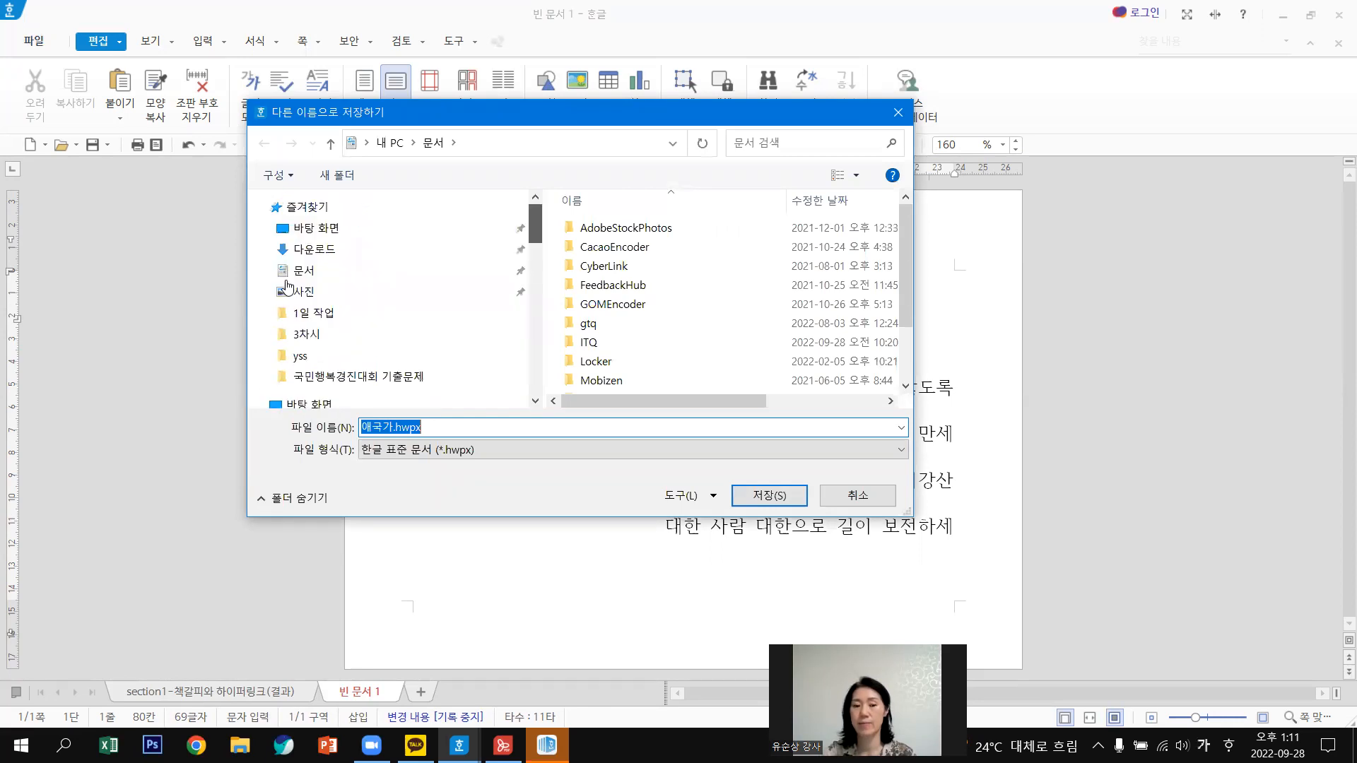
{"action": "left_click", "coordinate": [314, 236]}
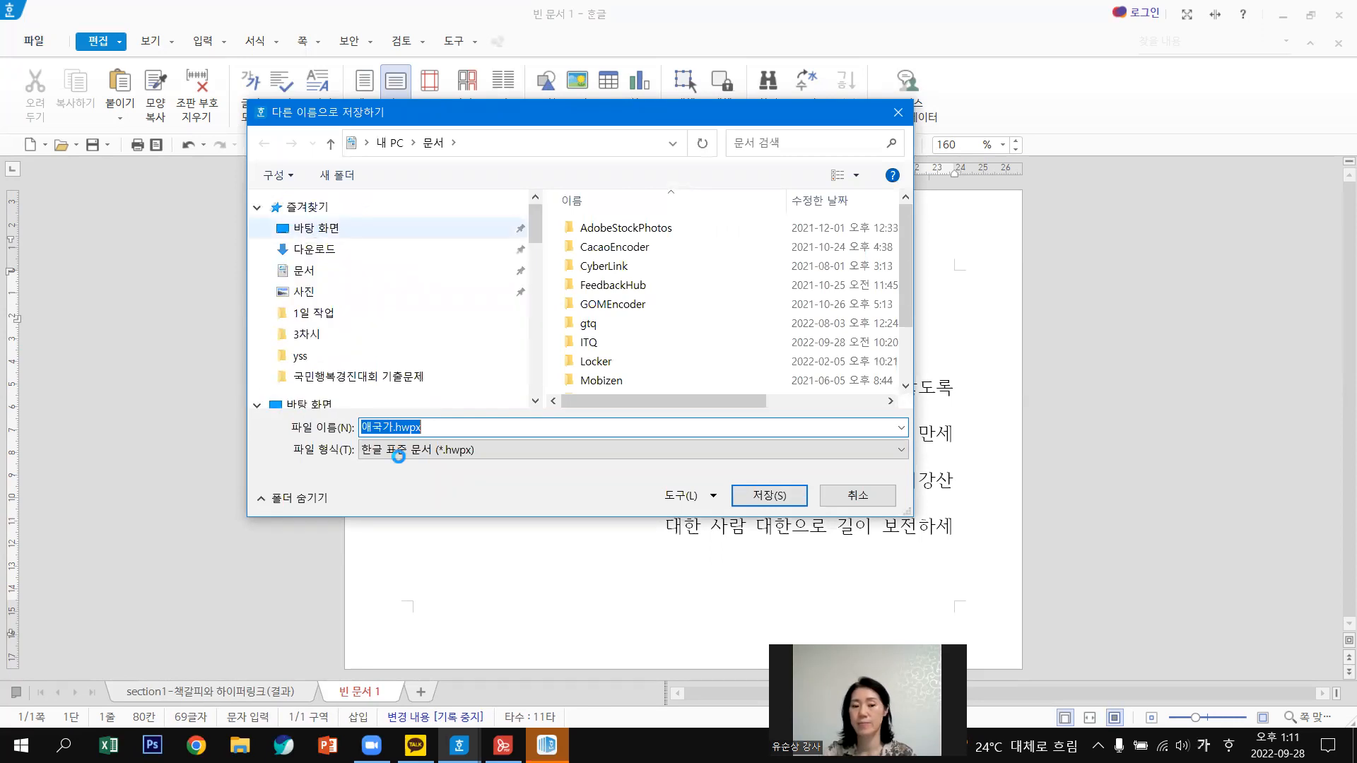
{"action": "left_click", "coordinate": [772, 499]}
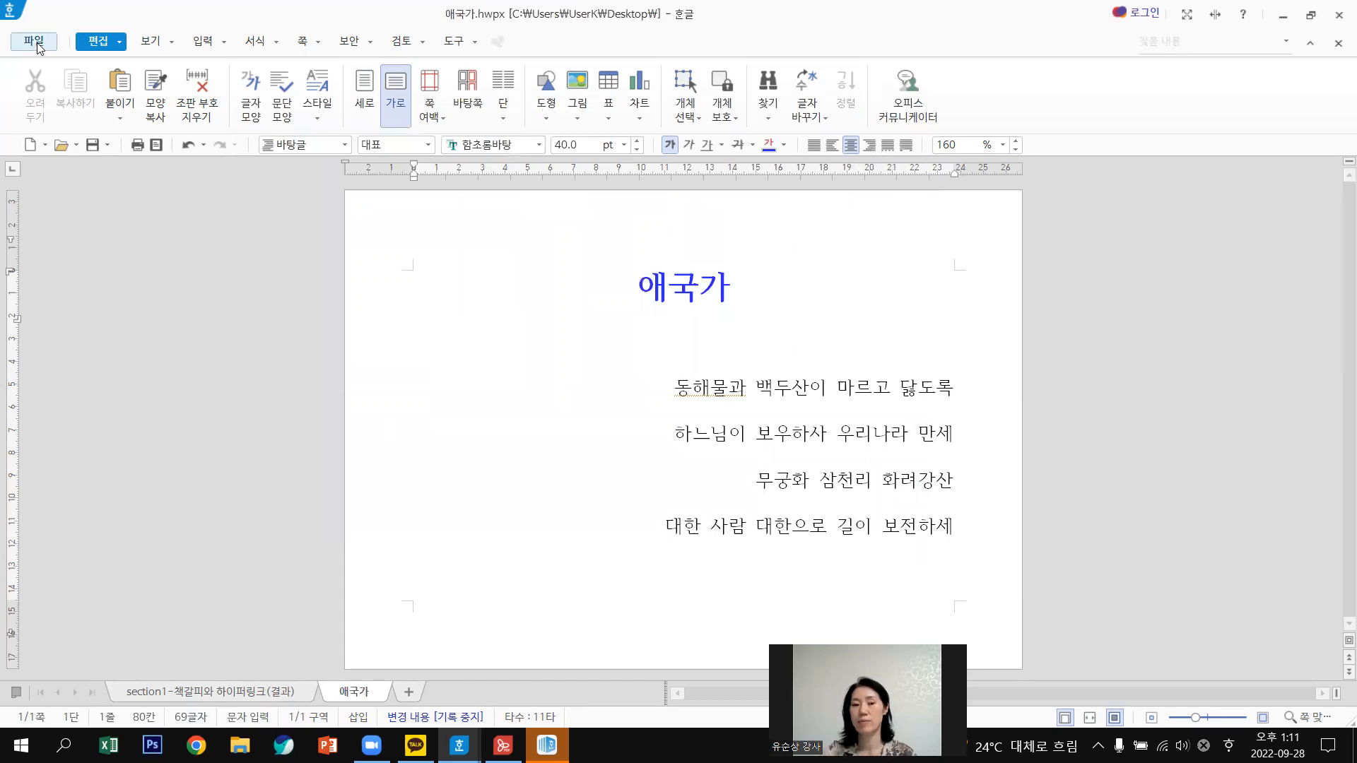
Close Hangul, dismiss the PDF error, and cancel the blocked deletions of the newsletter PDF.
{"action": "left_click", "coordinate": [1337, 18]}
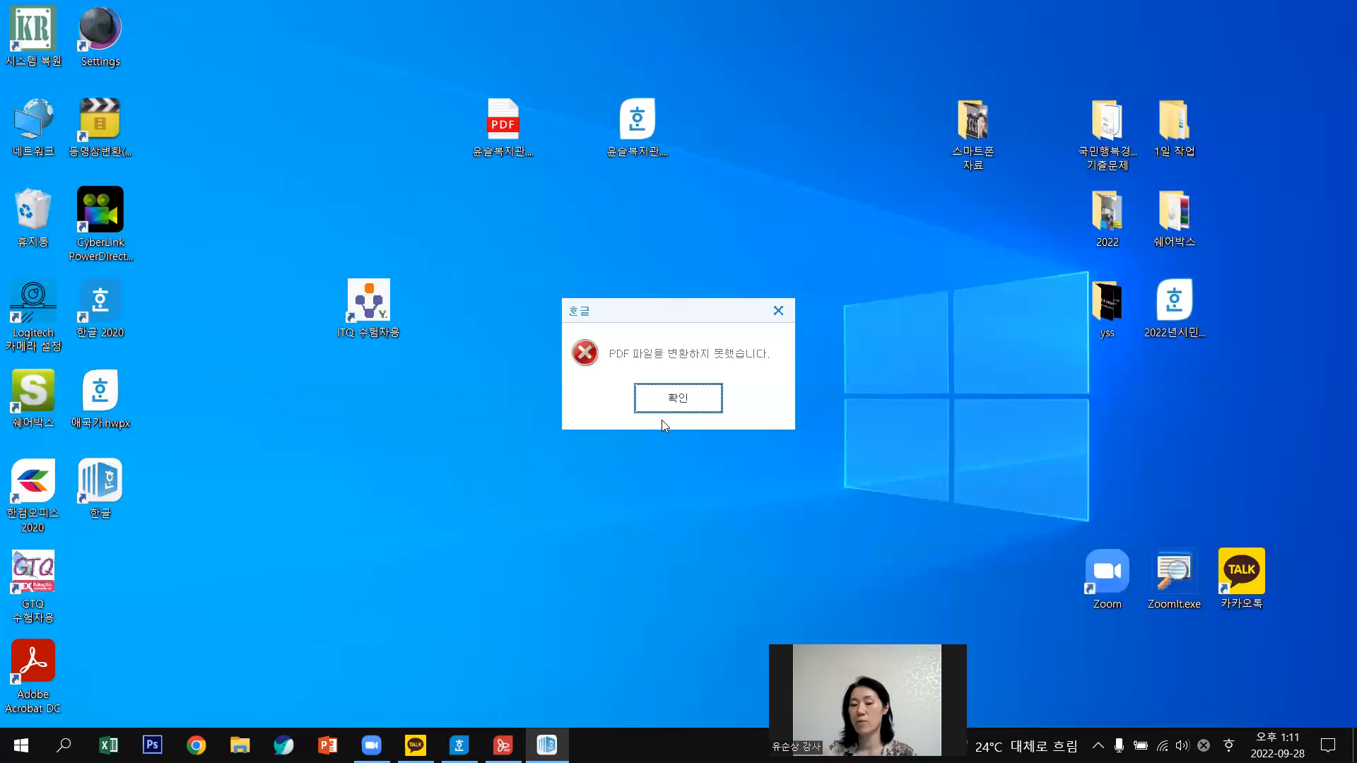
{"action": "left_click", "coordinate": [690, 406]}
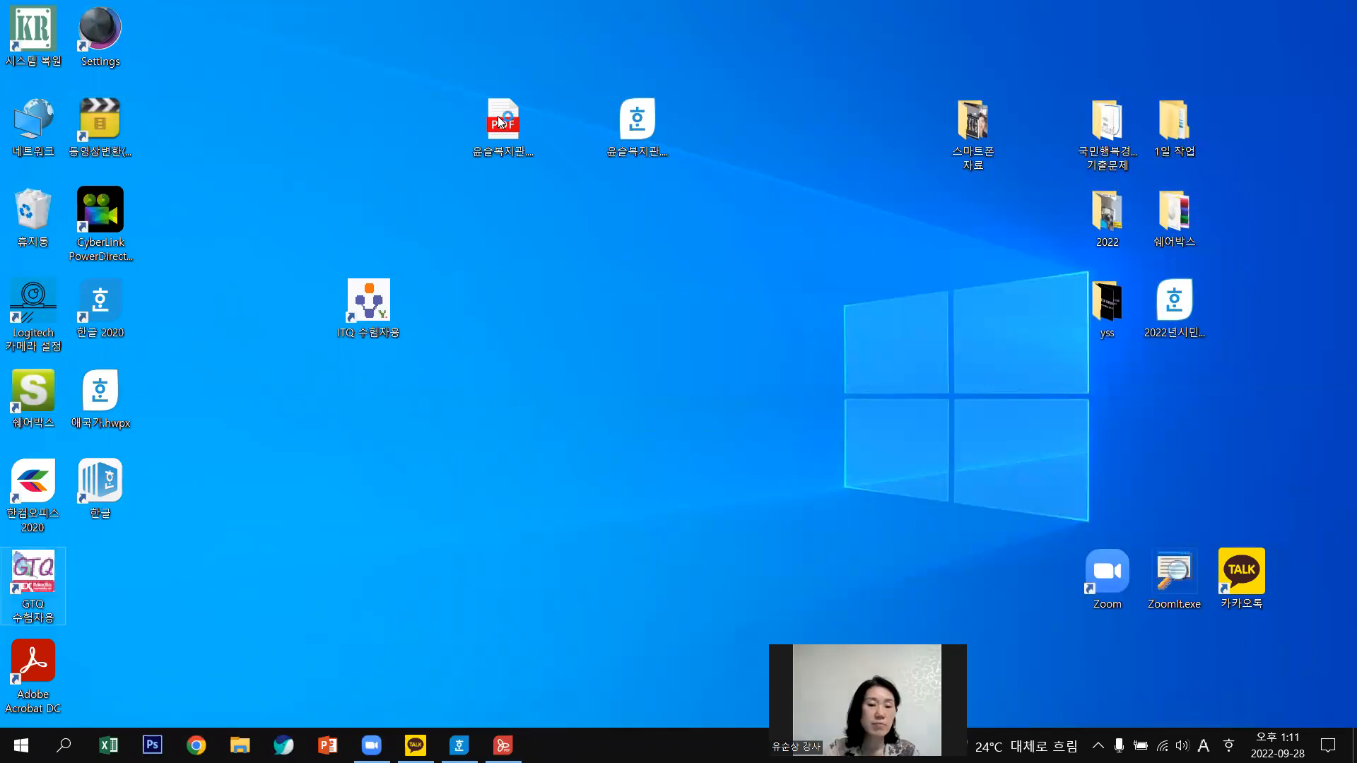
{"action": "left_click_drag", "start_coordinate": [497, 116], "coordinate": [25, 213]}
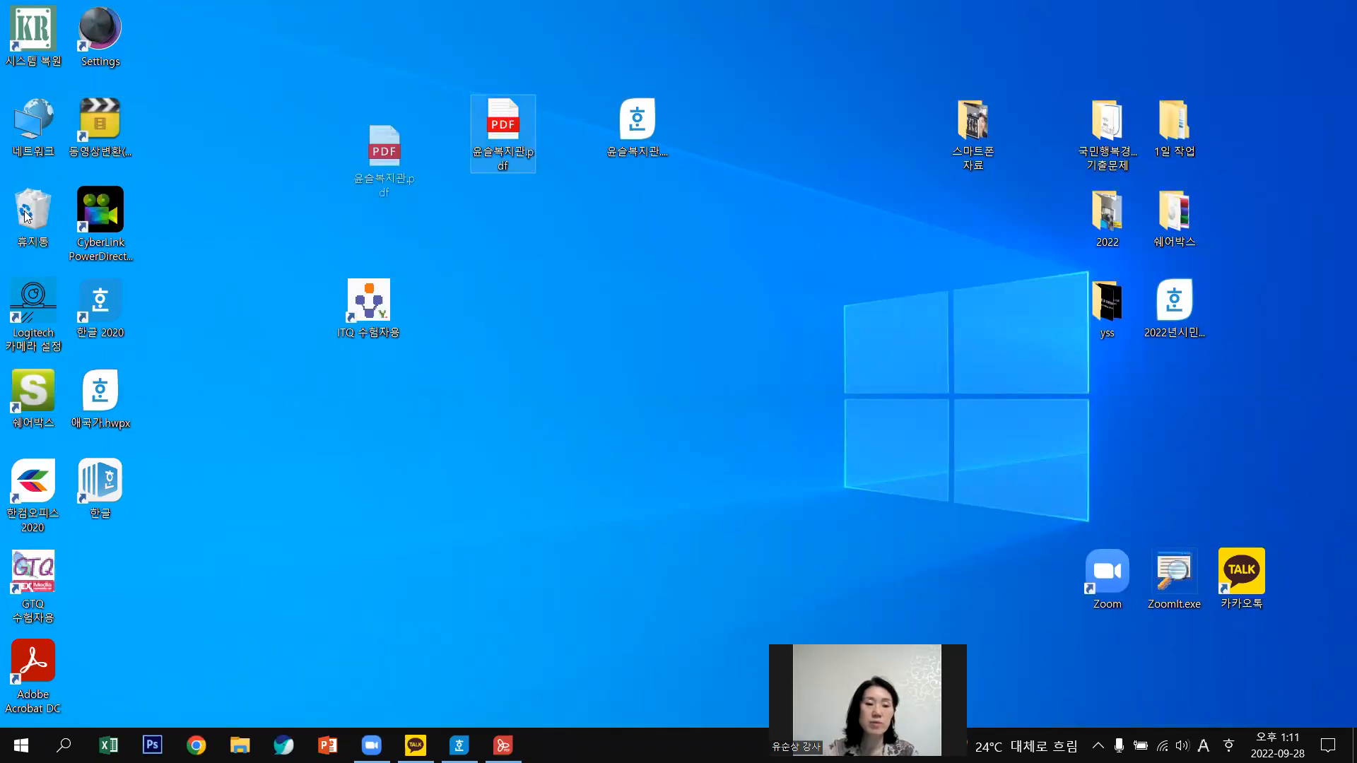
{"action": "left_click", "coordinate": [367, 425]}
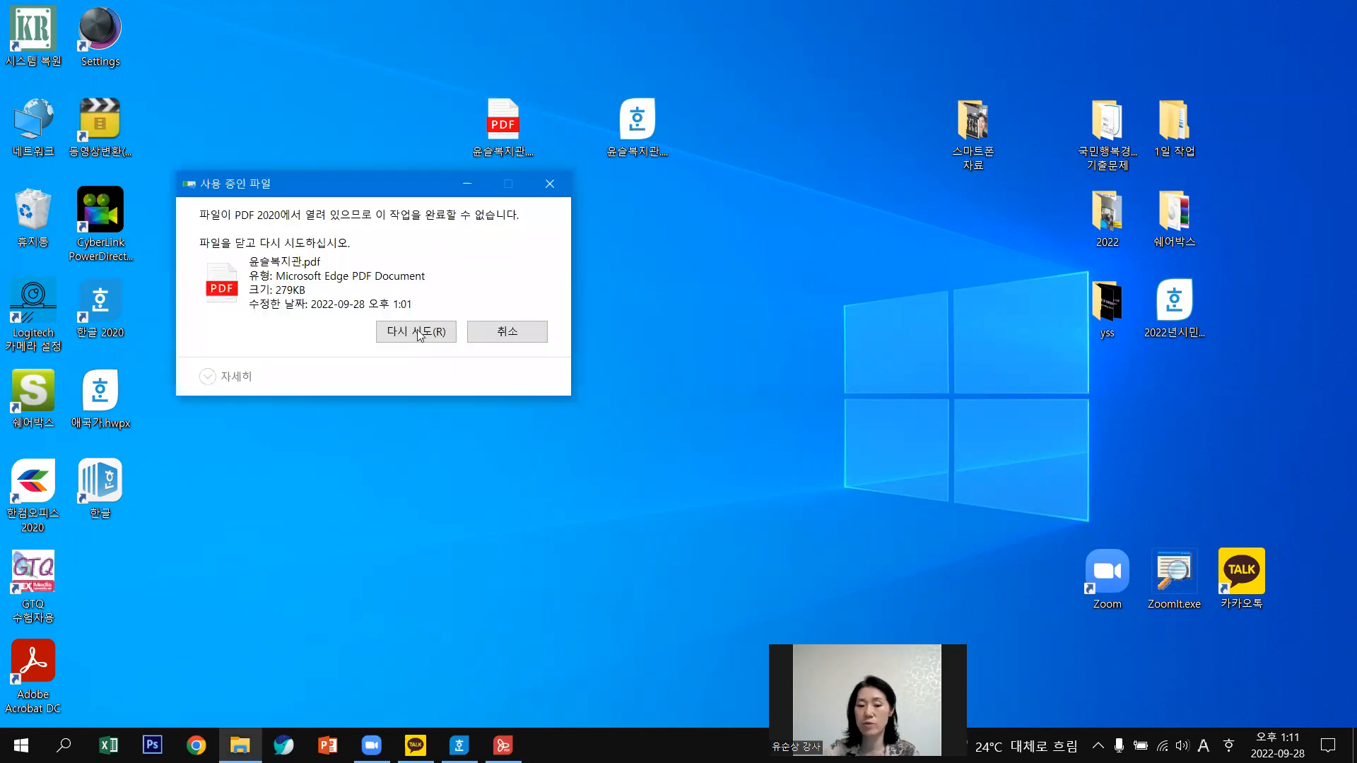
{"action": "left_click", "coordinate": [505, 339]}
{"action": "left_click", "coordinate": [502, 746]}
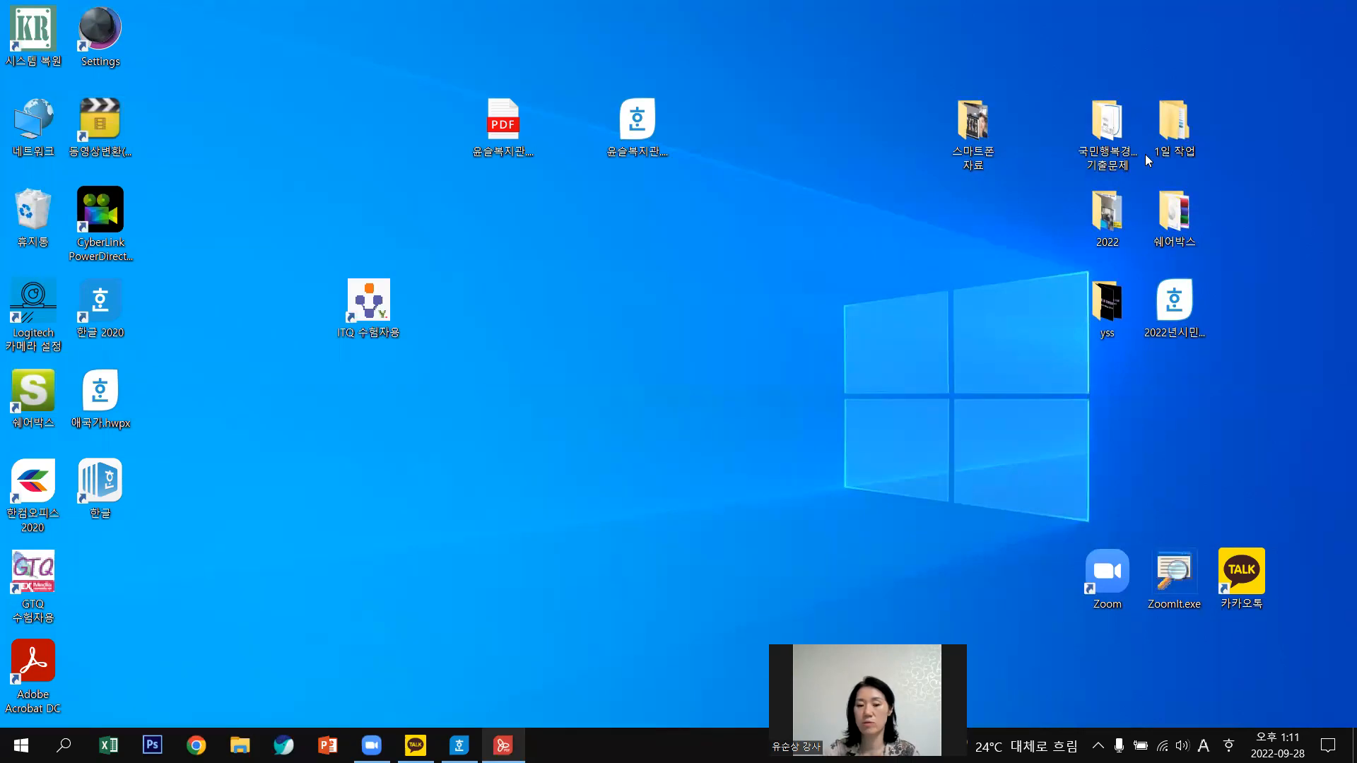
{"action": "left_click", "coordinate": [1338, 17]}
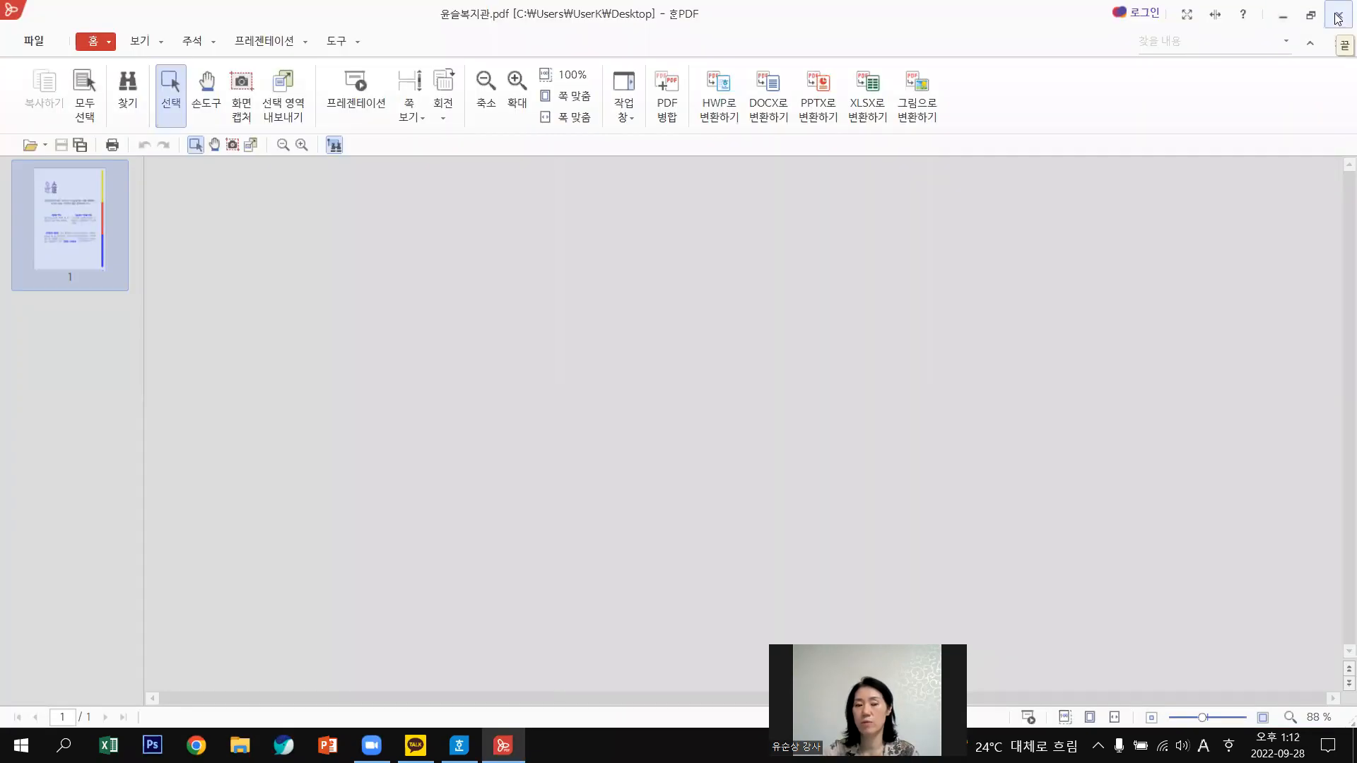
{"action": "left_click_drag", "start_coordinate": [502, 123], "coordinate": [39, 233]}
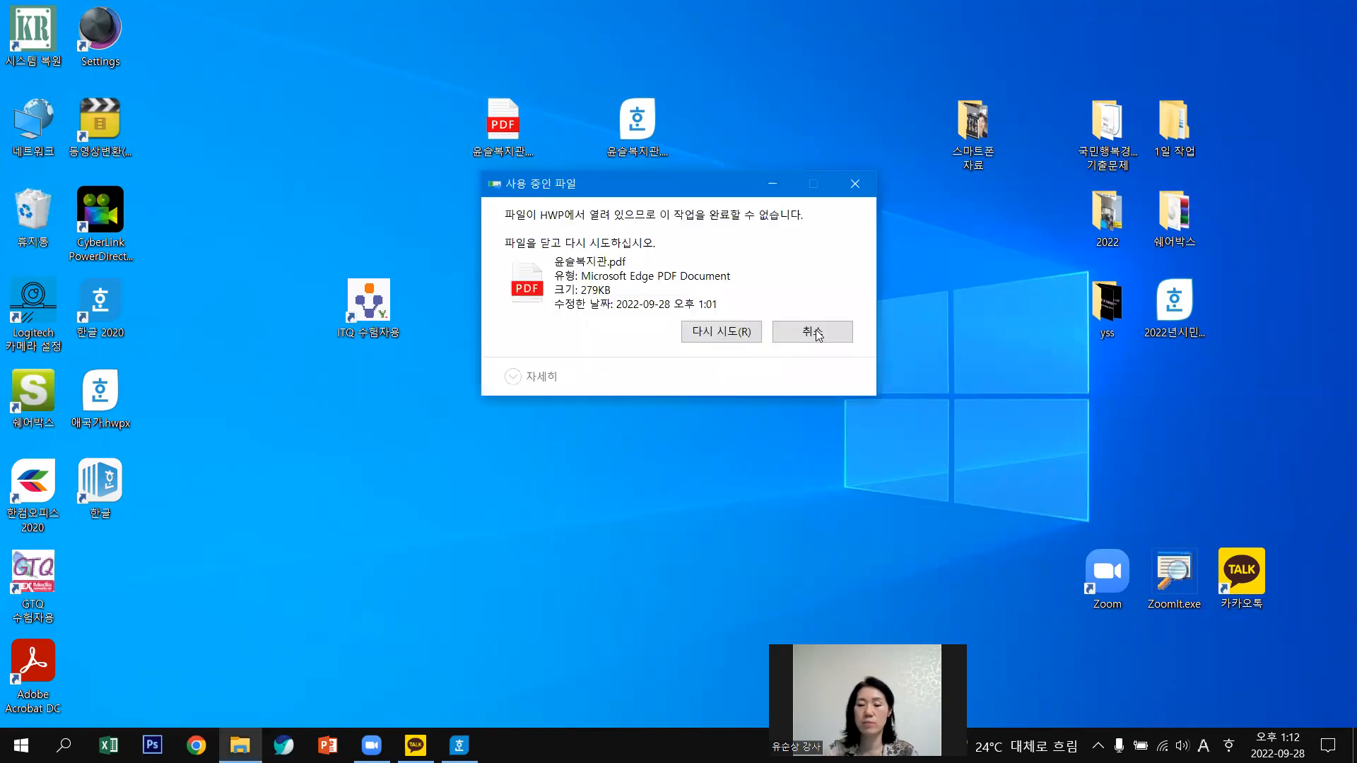
{"action": "left_click", "coordinate": [813, 332]}
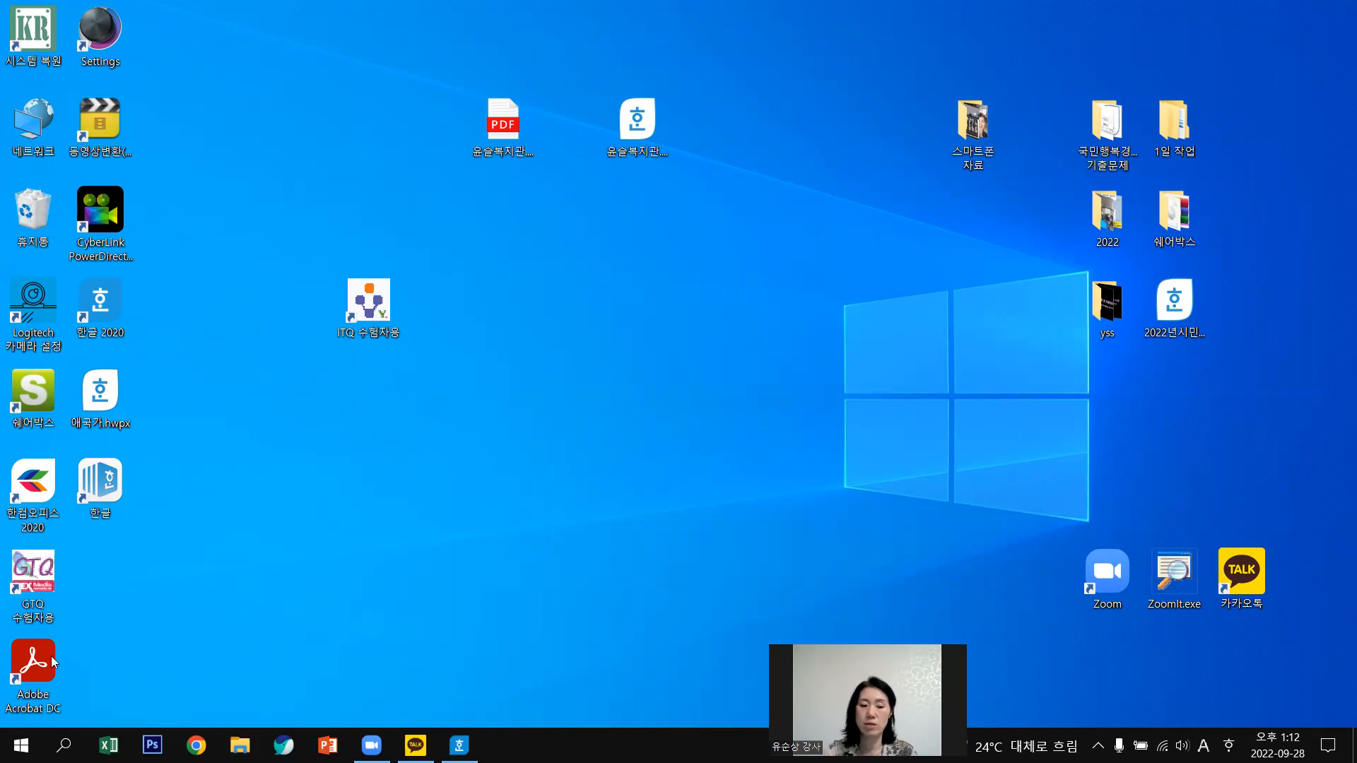
Move the newsletter PDF to the lower left and place 애국가.hwpx beside 윤슬복지관.hwp.
{"action": "left_click_drag", "start_coordinate": [99, 384], "coordinate": [732, 112]}
{"action": "left_click_drag", "start_coordinate": [495, 128], "coordinate": [219, 657]}
{"action": "left_click_drag", "start_coordinate": [634, 130], "coordinate": [570, 128]}
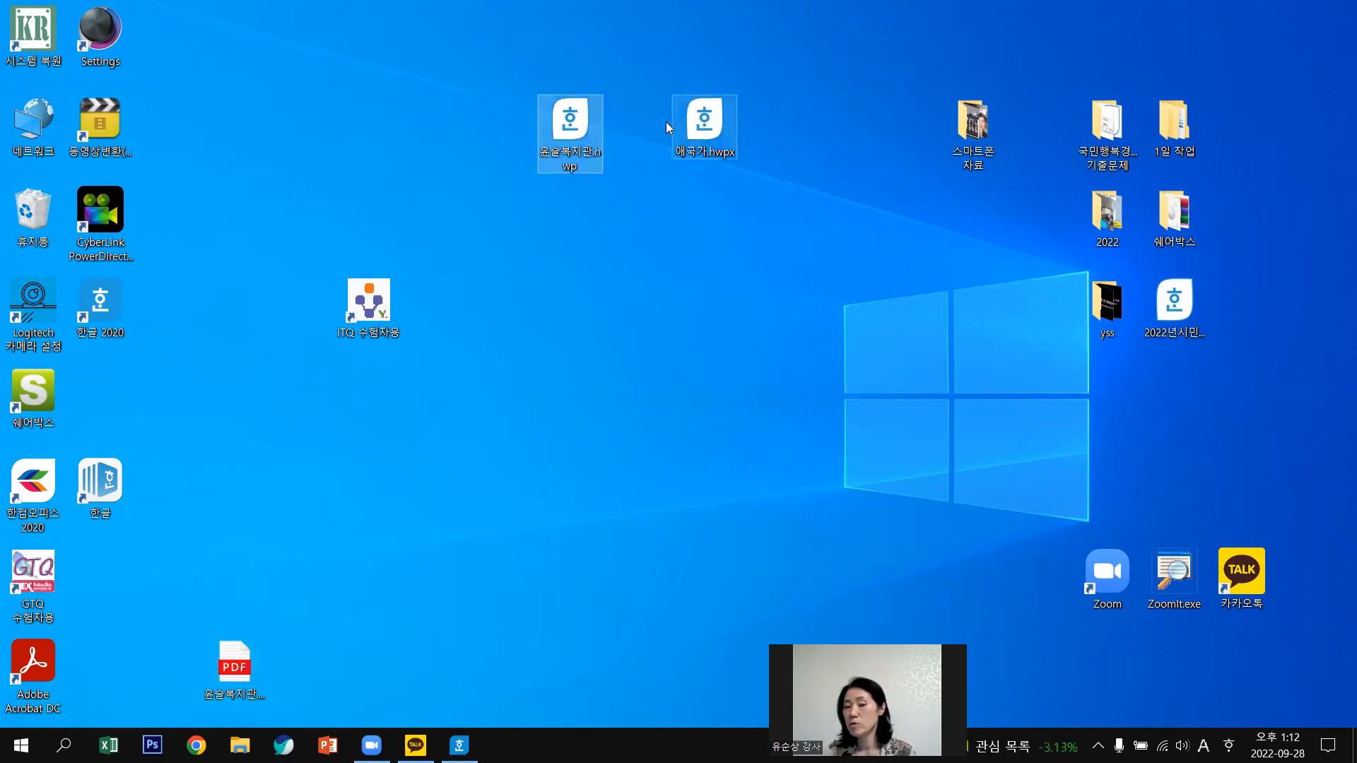
{"action": "left_click_drag", "start_coordinate": [696, 126], "coordinate": [637, 126]}
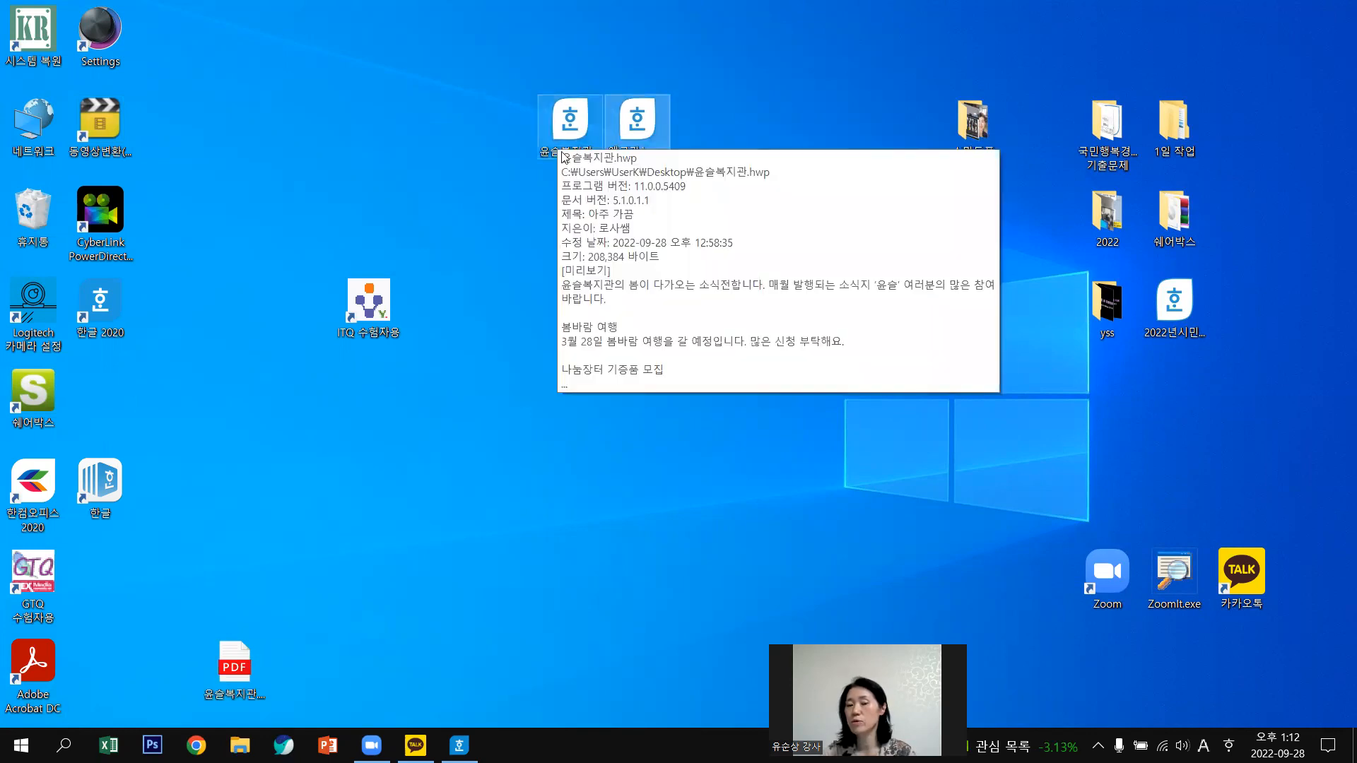
{"action": "left_click", "coordinate": [567, 132]}
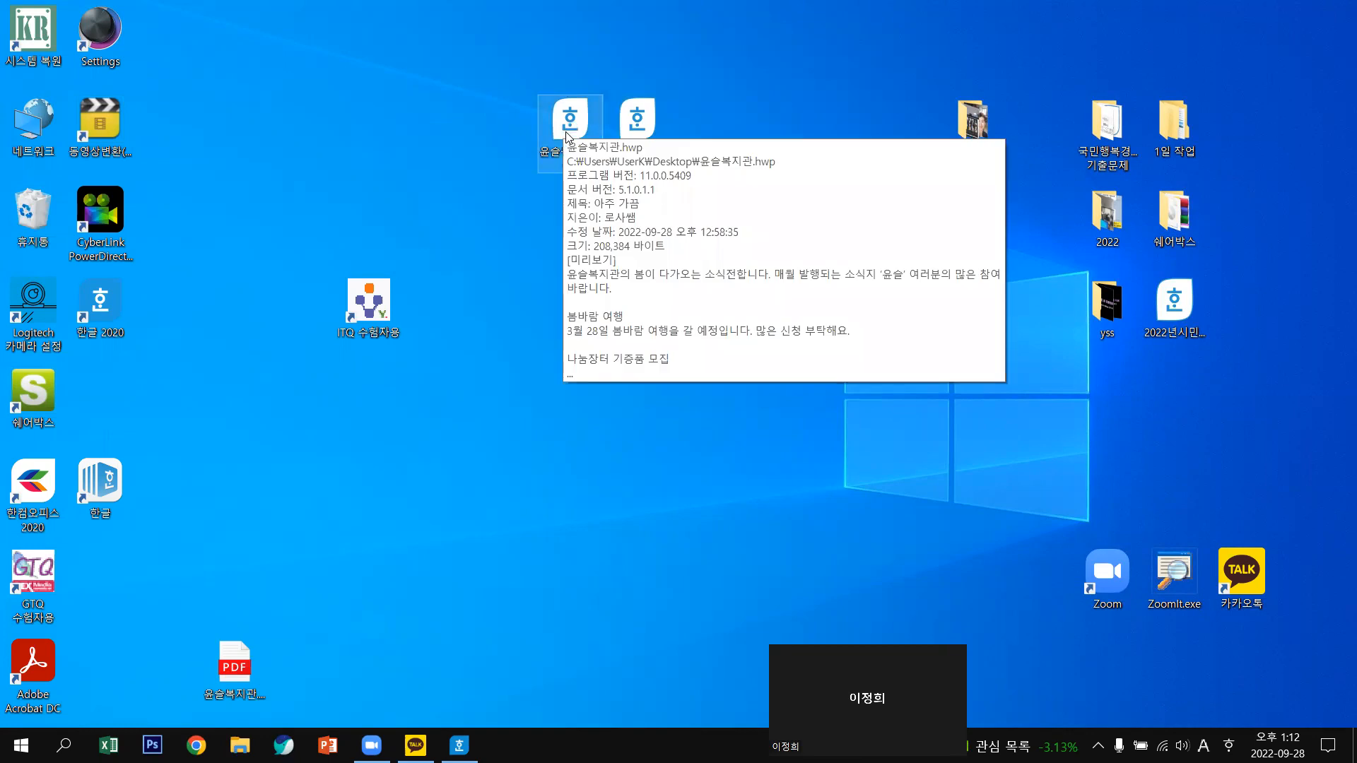
{"action": "left_click", "coordinate": [478, 191]}
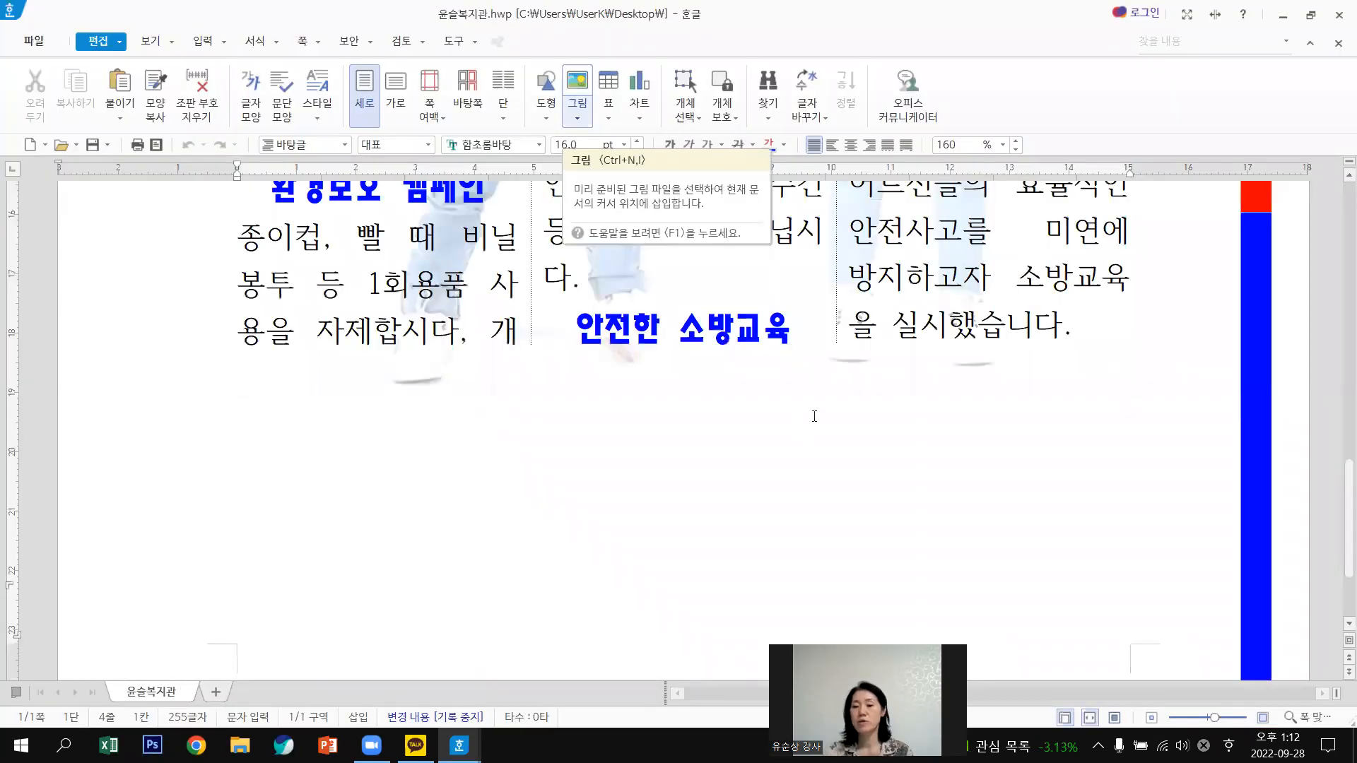
Add two empty lines below the newsletter's last article so a second page begins.
{"action": "scroll", "coordinate": [814, 416], "scroll_direction": "up", "scroll_amount": 5}
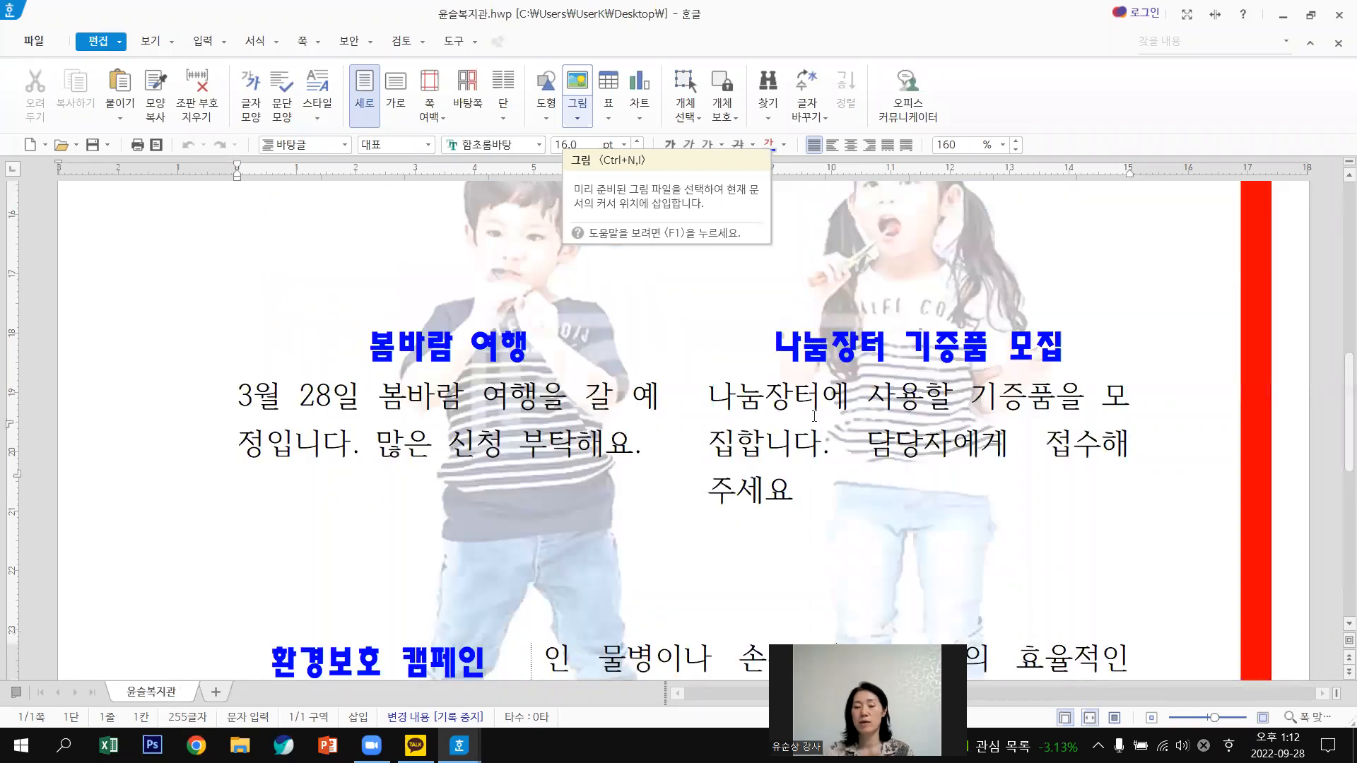
{"action": "scroll", "coordinate": [814, 417], "scroll_direction": "up", "scroll_amount": 10}
{"action": "scroll", "coordinate": [814, 416], "scroll_direction": "down", "scroll_amount": 3}
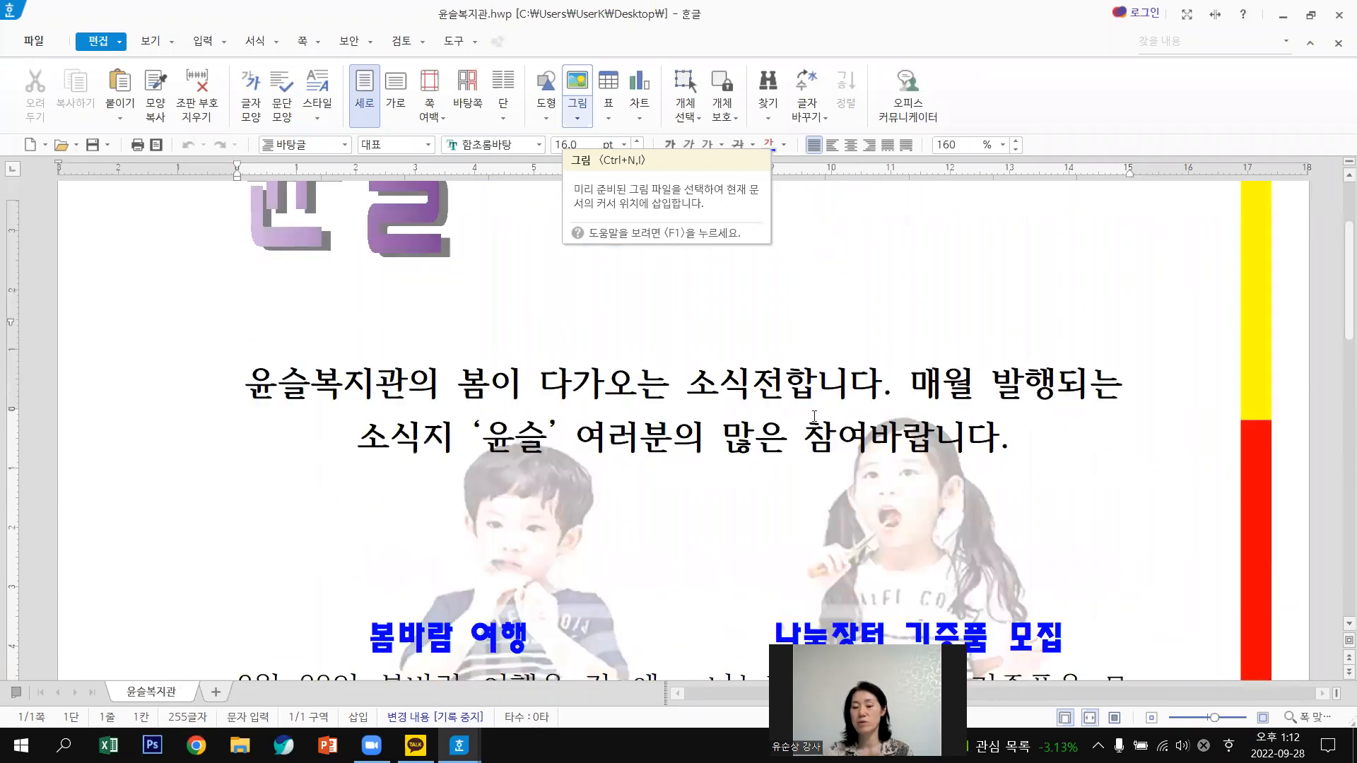
{"action": "scroll", "coordinate": [814, 417], "scroll_direction": "down", "scroll_amount": 20}
{"action": "scroll", "coordinate": [823, 411], "scroll_direction": "up", "scroll_amount": 4}
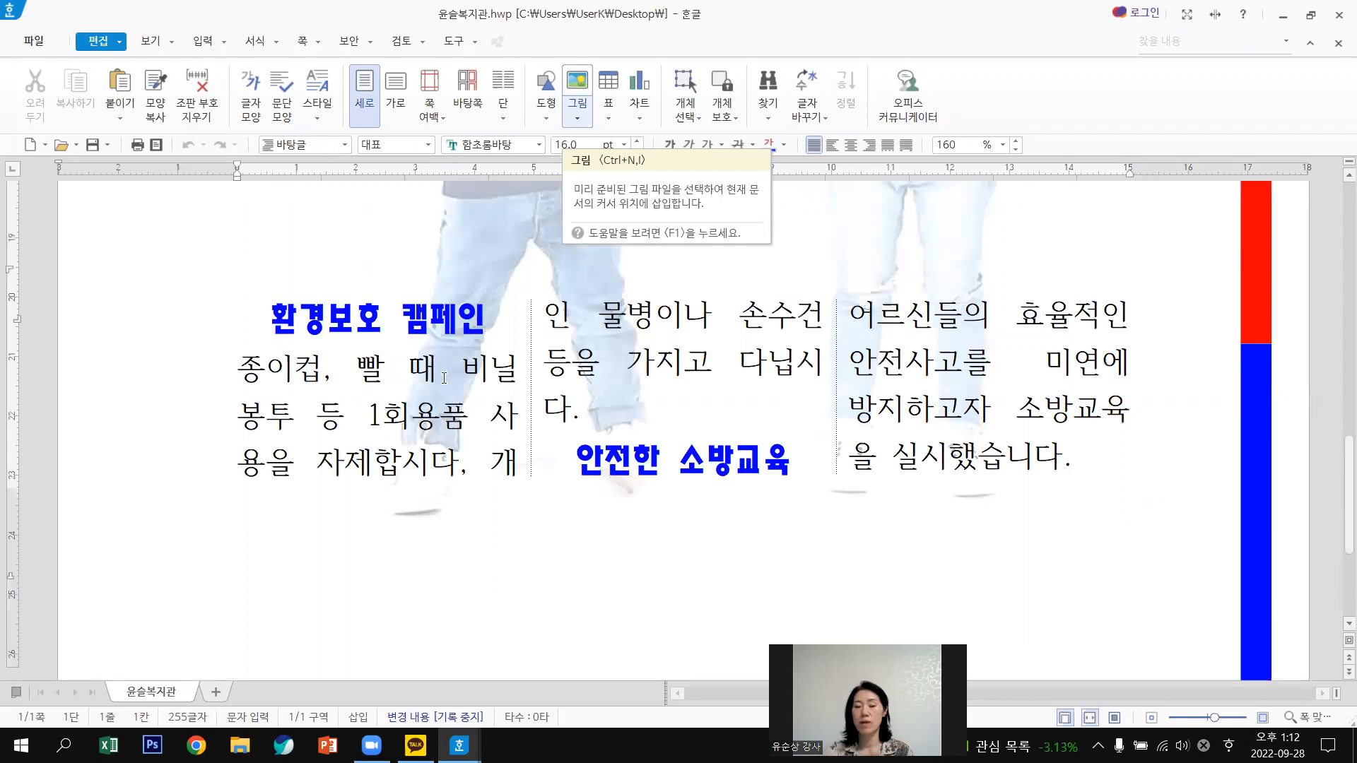
{"action": "scroll", "coordinate": [444, 379], "scroll_direction": "down", "scroll_amount": 4}
{"action": "left_click", "coordinate": [323, 345]}
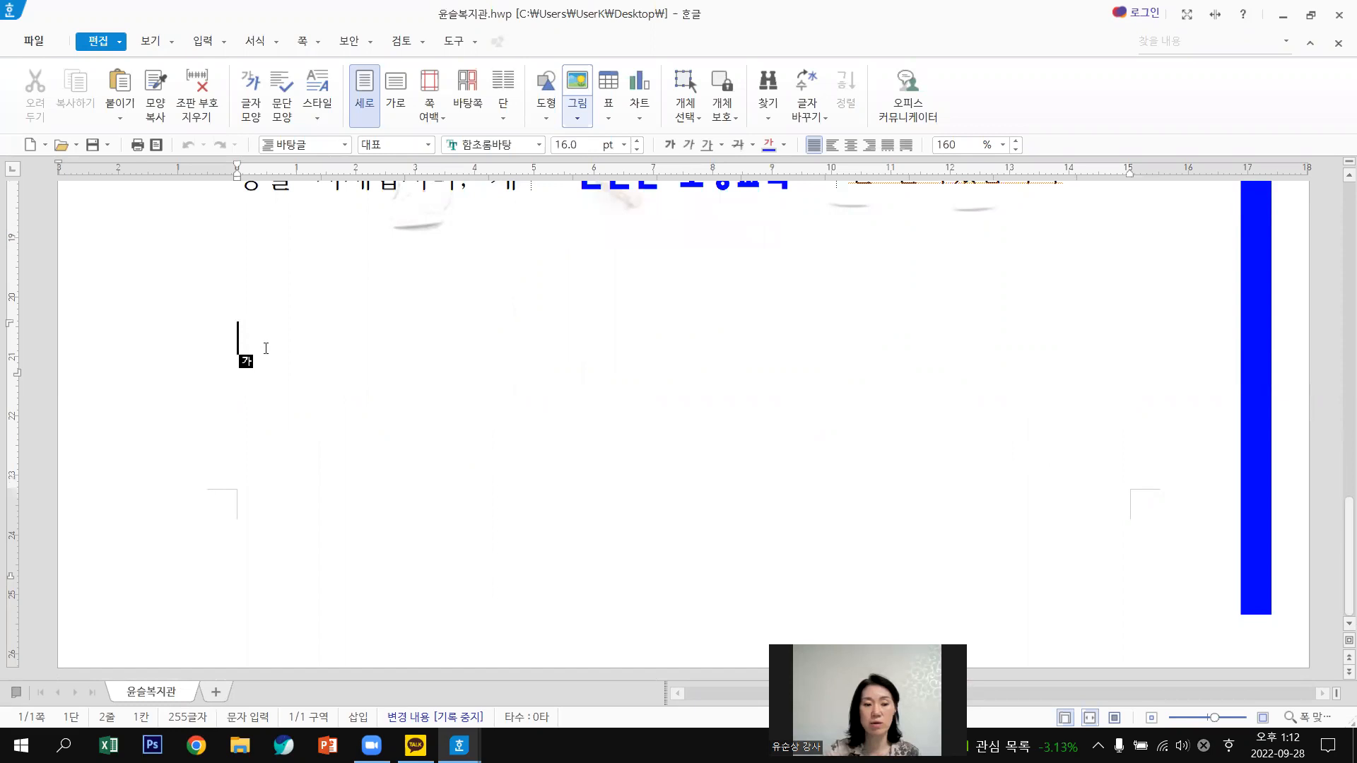
{"action": "key", "text": "Return"}
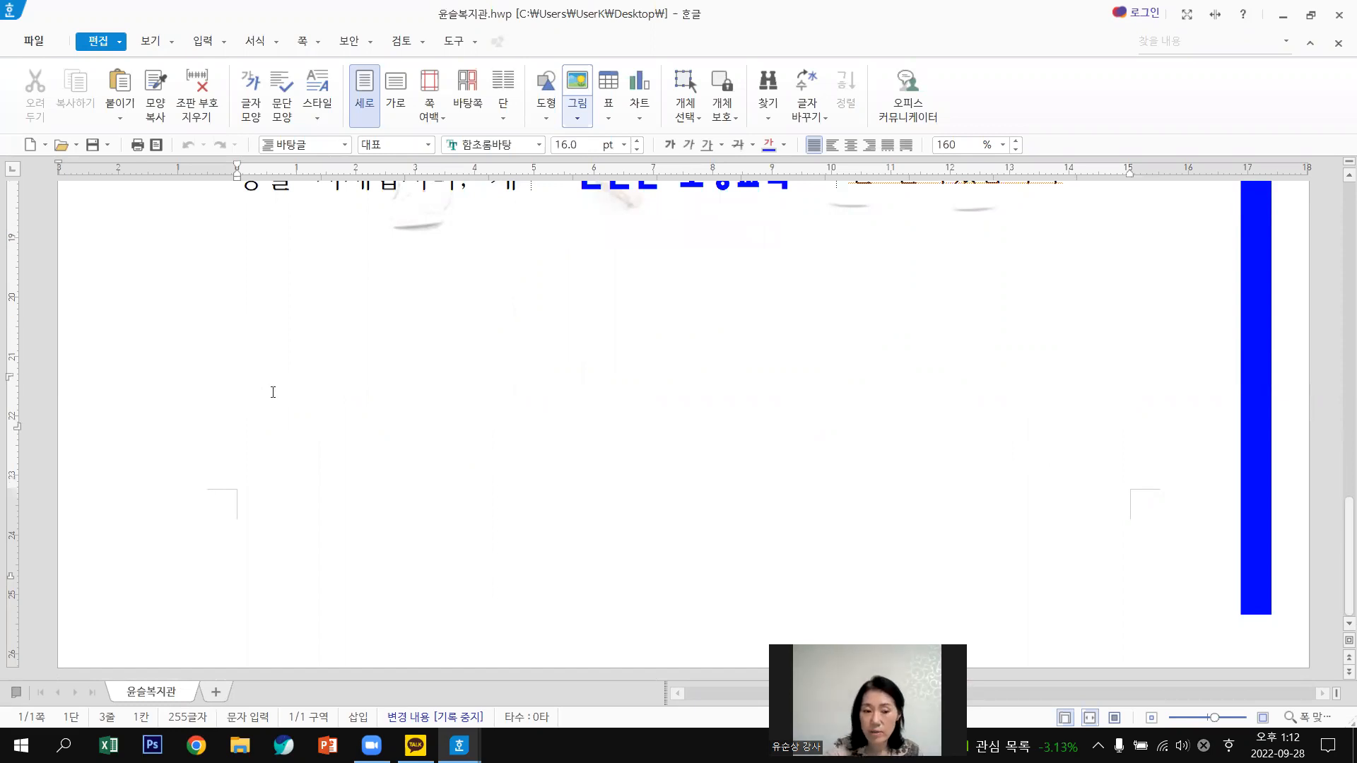
{"action": "key", "text": "Return"}
{"action": "key", "text": "Return"}
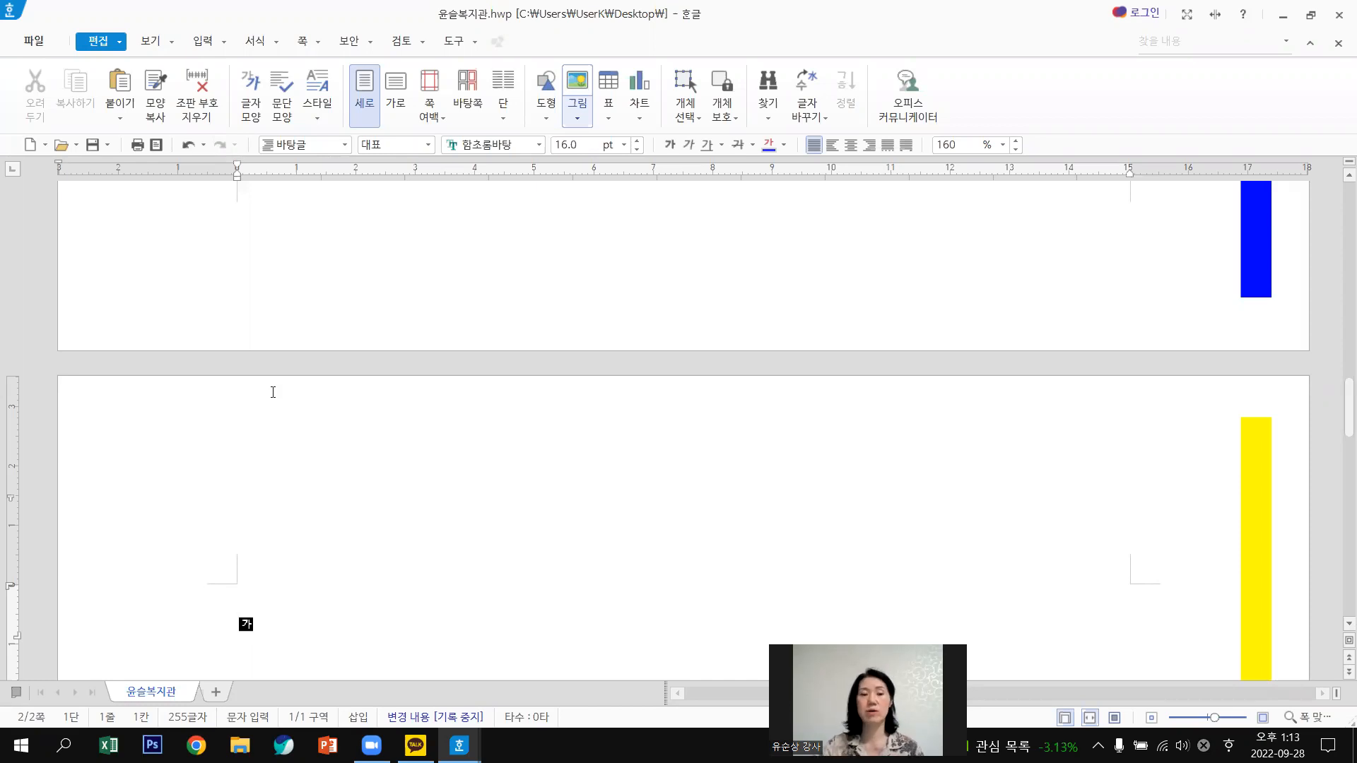
{"action": "left_click", "coordinate": [224, 44]}
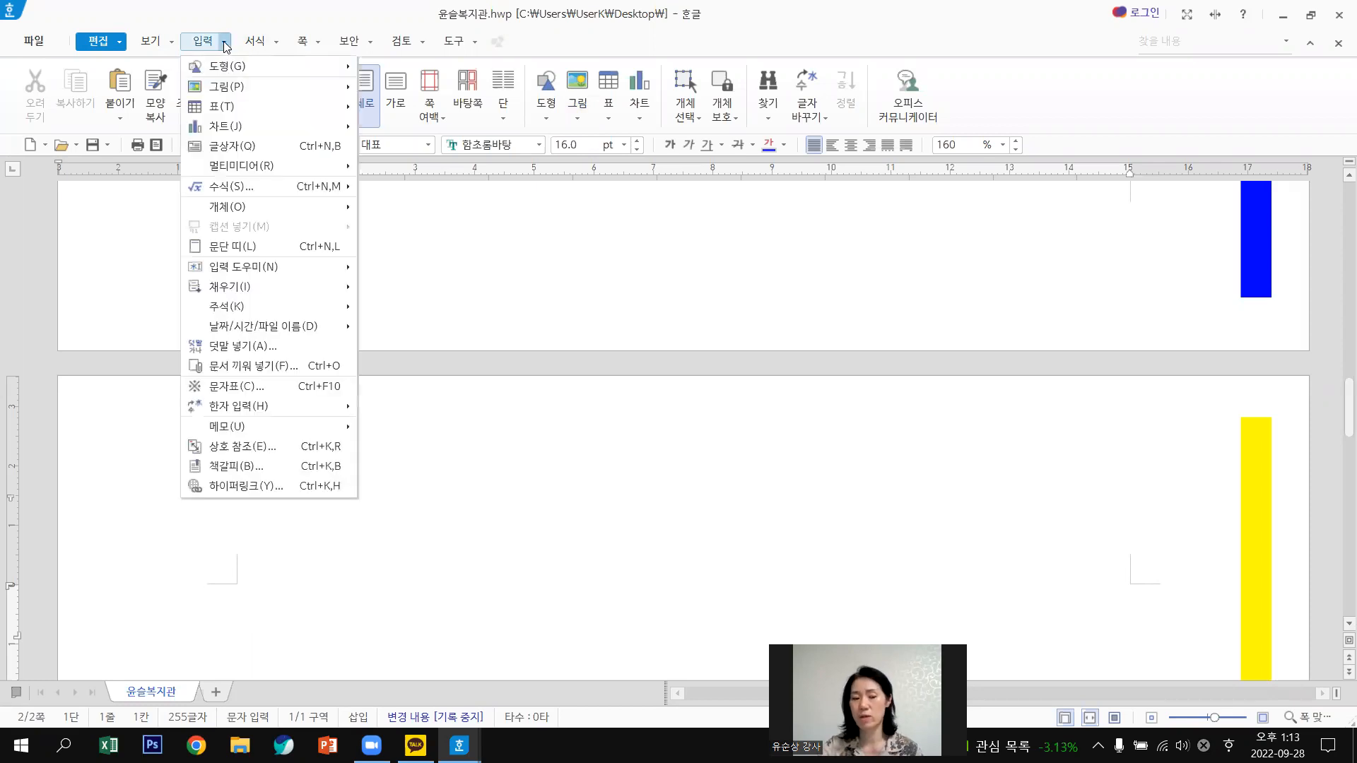
{"action": "left_click", "coordinate": [281, 369]}
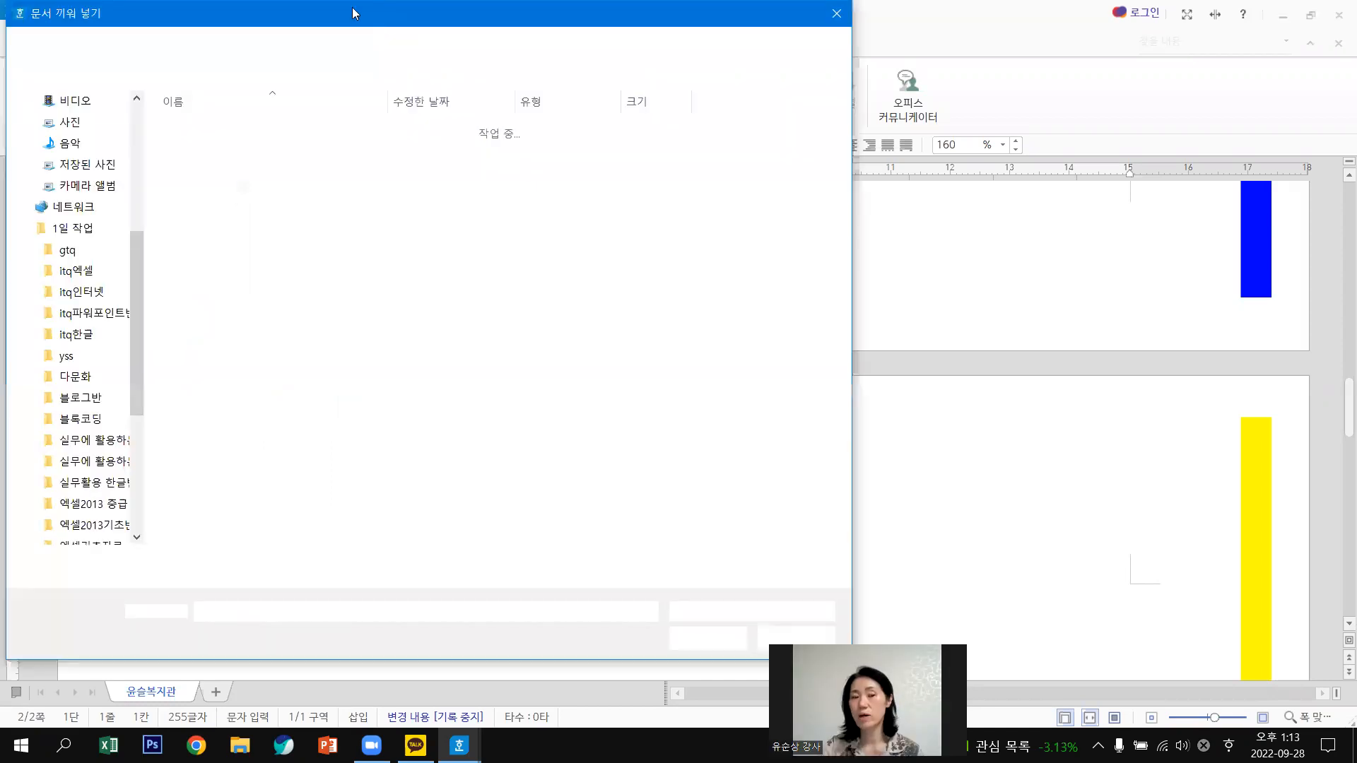
{"action": "left_click_drag", "start_coordinate": [352, 7], "coordinate": [765, 19]}
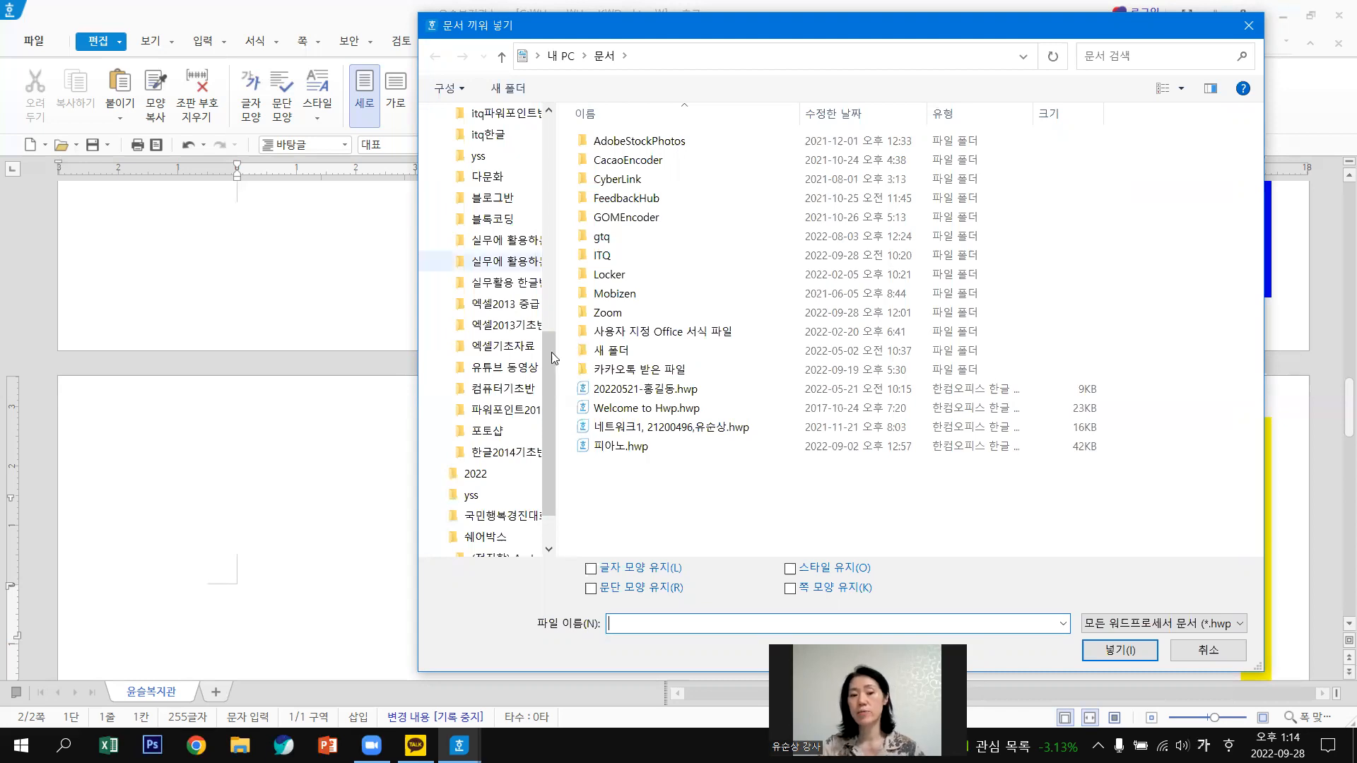
{"action": "scroll", "coordinate": [545, 115], "scroll_direction": "up", "scroll_amount": 4}
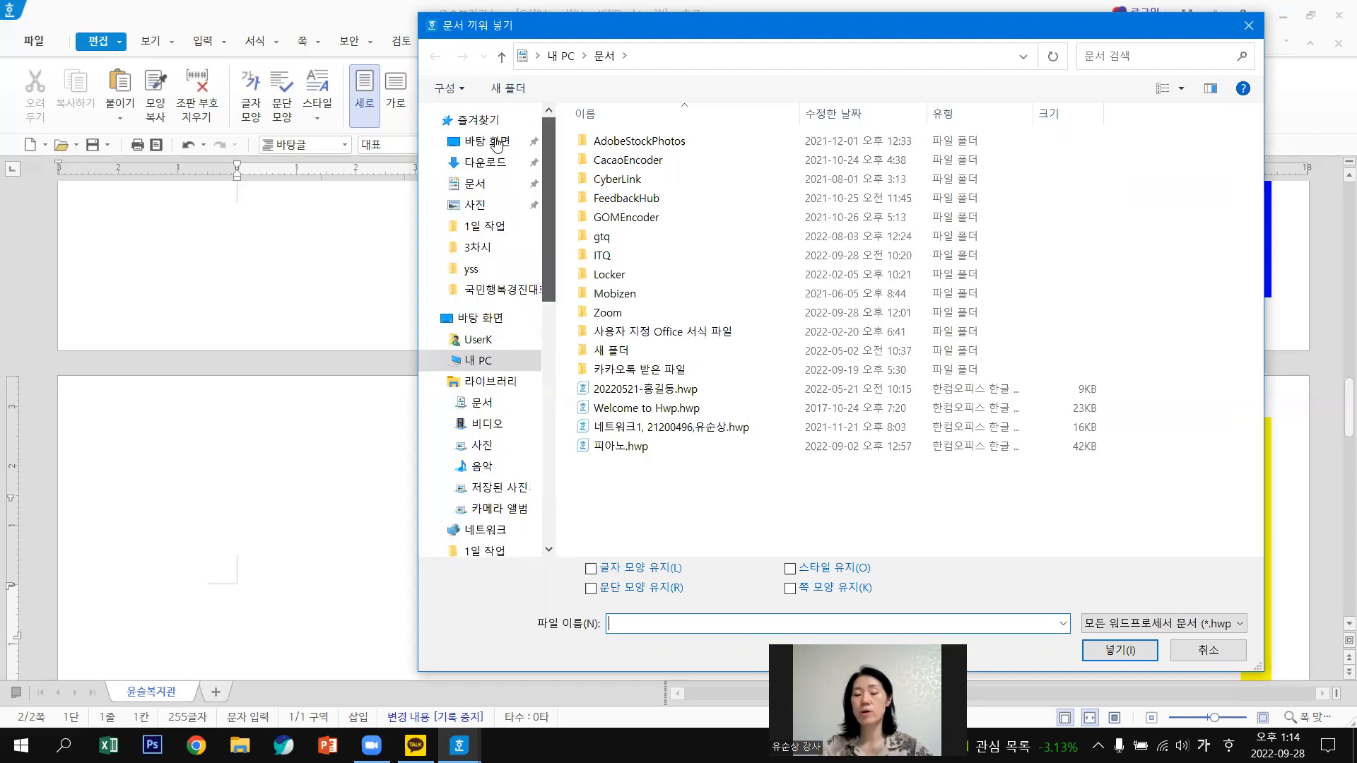
{"action": "left_click", "coordinate": [497, 144]}
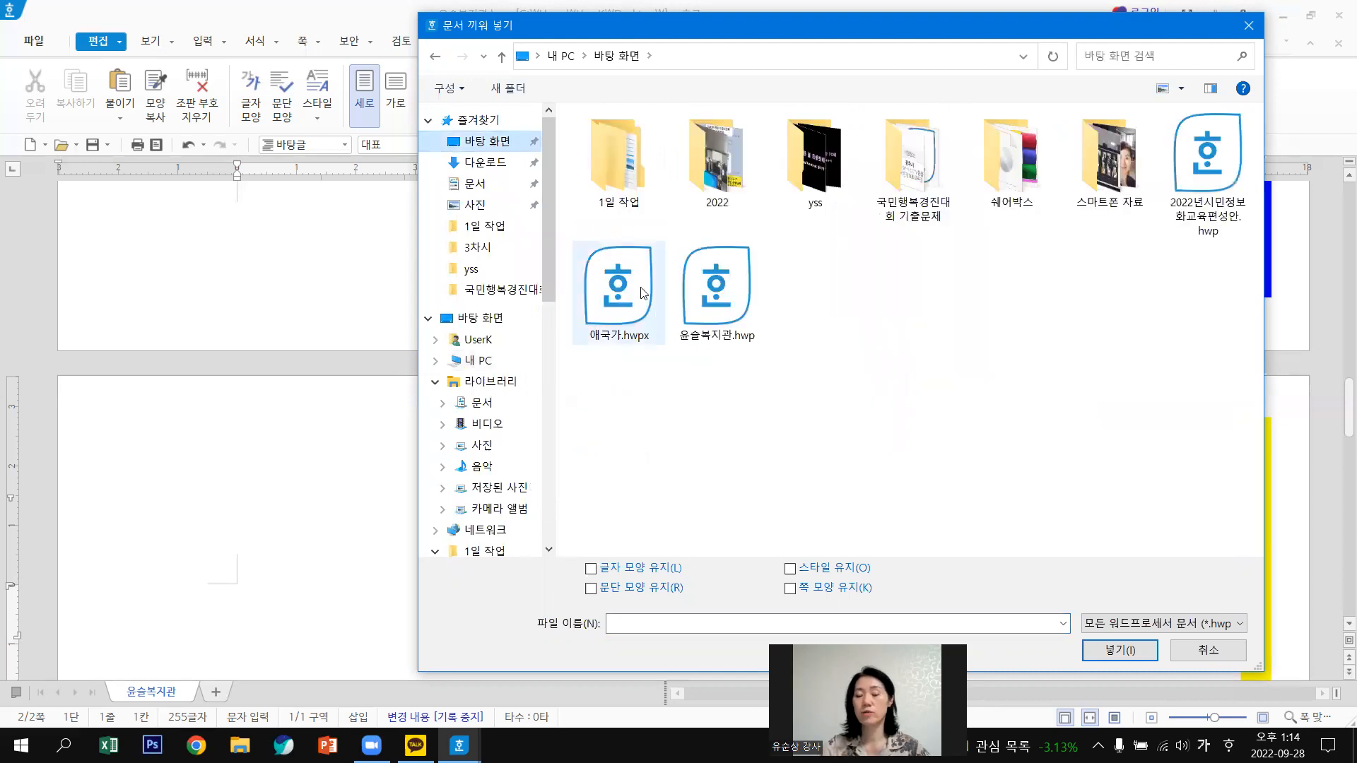
{"action": "left_click", "coordinate": [654, 302]}
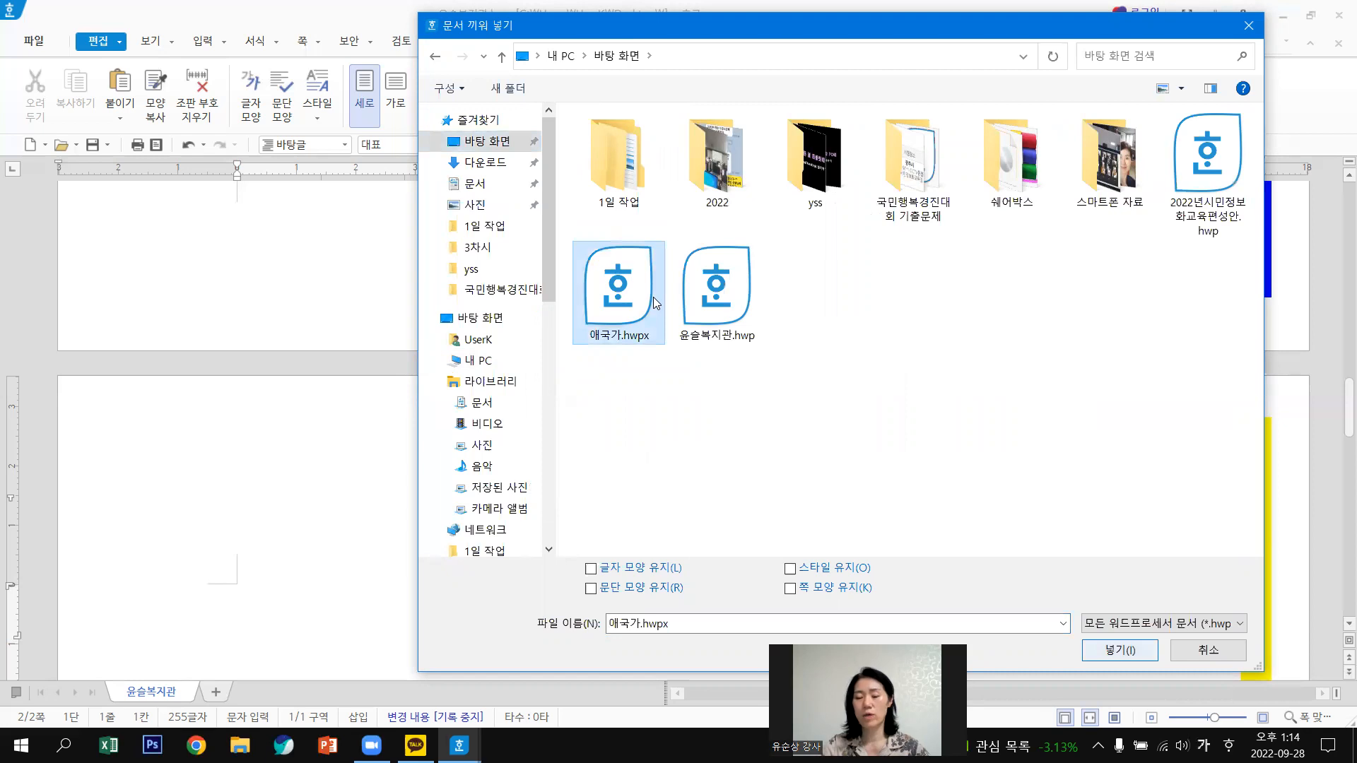
{"action": "double_click", "coordinate": [654, 302]}
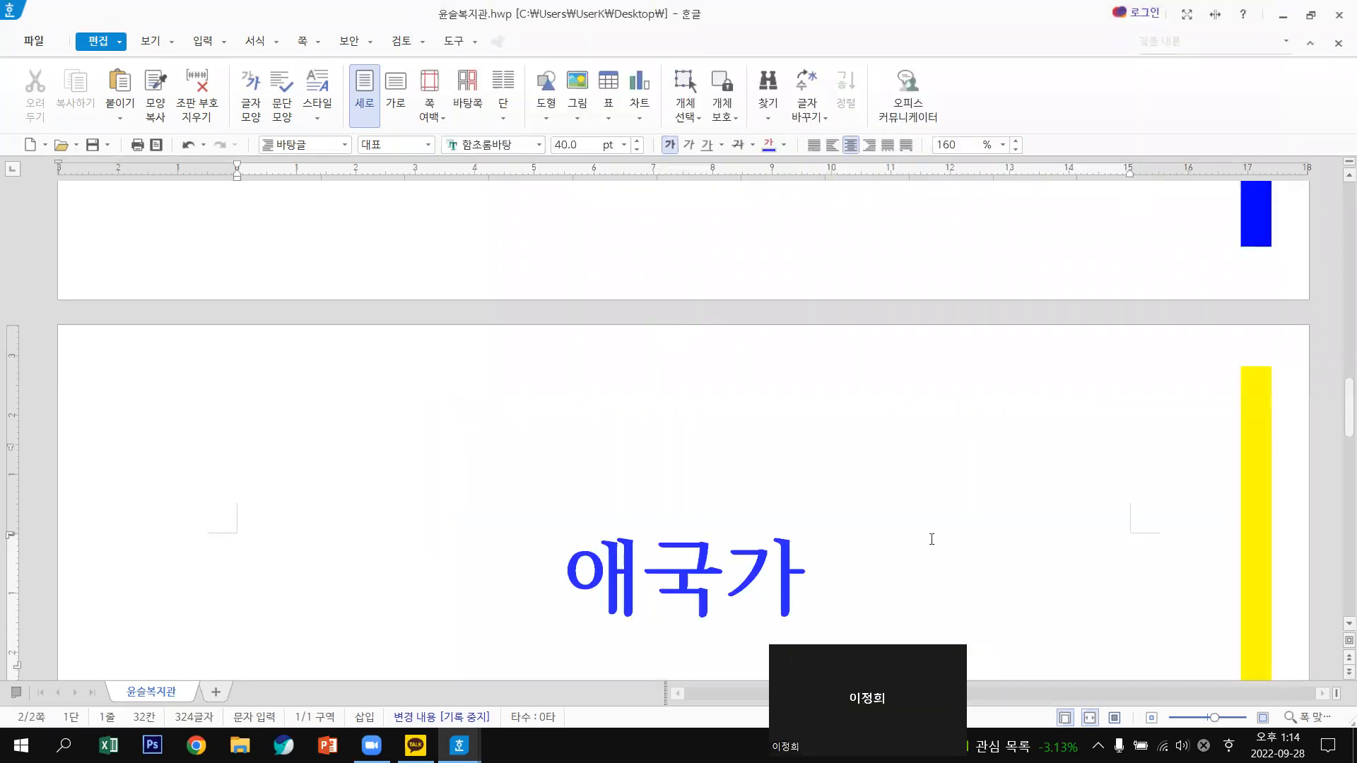
{"action": "scroll", "coordinate": [953, 523], "scroll_direction": "down", "scroll_amount": 5}
{"action": "scroll", "coordinate": [1015, 505], "scroll_direction": "down", "scroll_amount": 5}
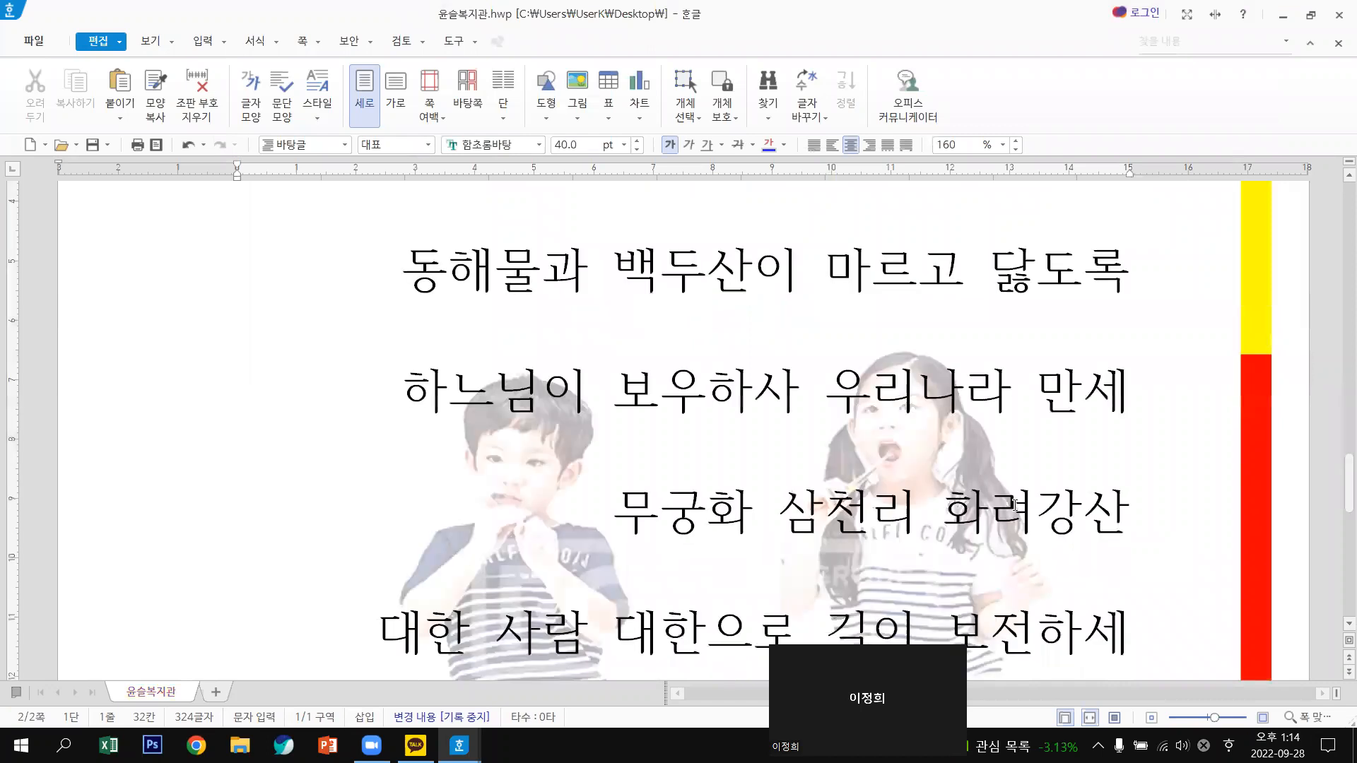
{"action": "scroll", "coordinate": [1016, 504], "scroll_direction": "down", "scroll_amount": 12}
{"action": "scroll", "coordinate": [1018, 504], "scroll_direction": "up", "scroll_amount": 2}
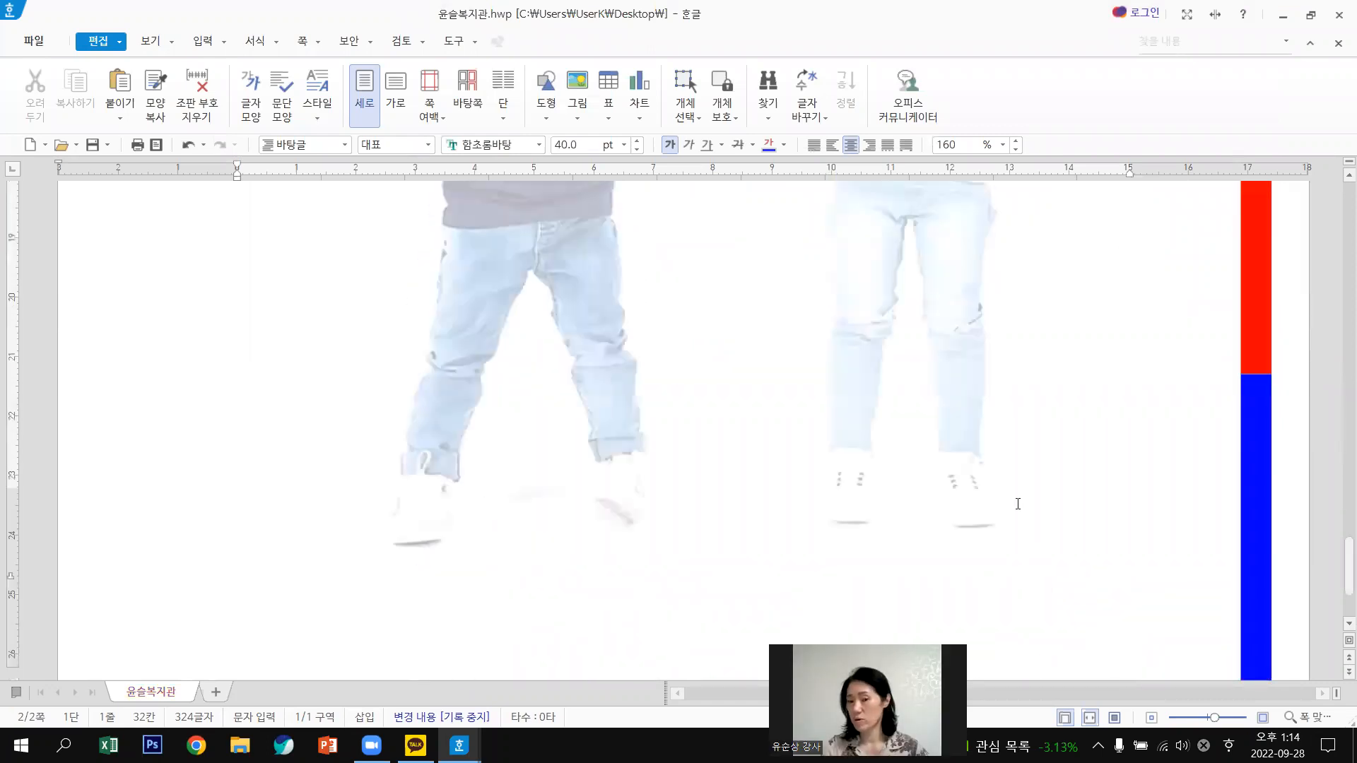
{"action": "scroll", "coordinate": [1018, 504], "scroll_direction": "up", "scroll_amount": 10}
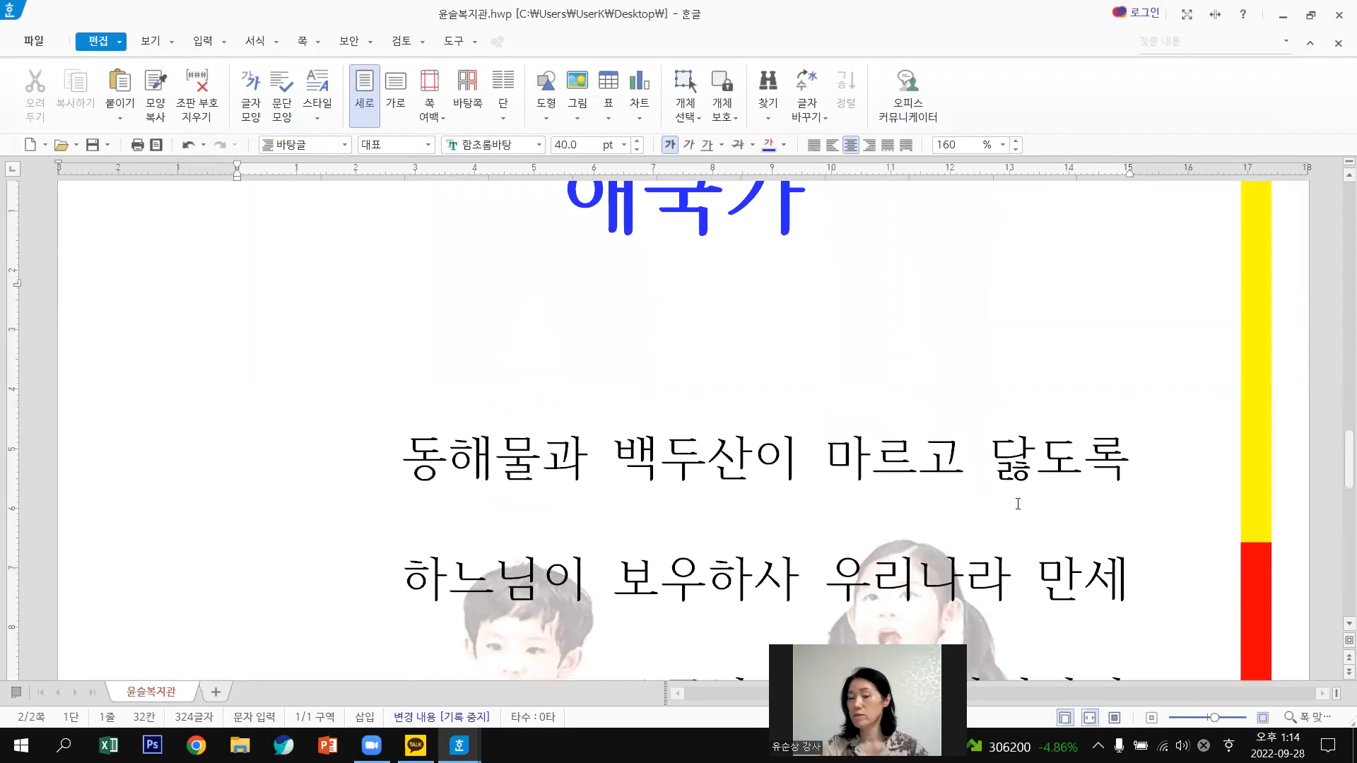
{"action": "scroll", "coordinate": [1018, 503], "scroll_direction": "up", "scroll_amount": 4}
{"action": "scroll", "coordinate": [1018, 504], "scroll_direction": "up", "scroll_amount": 1}
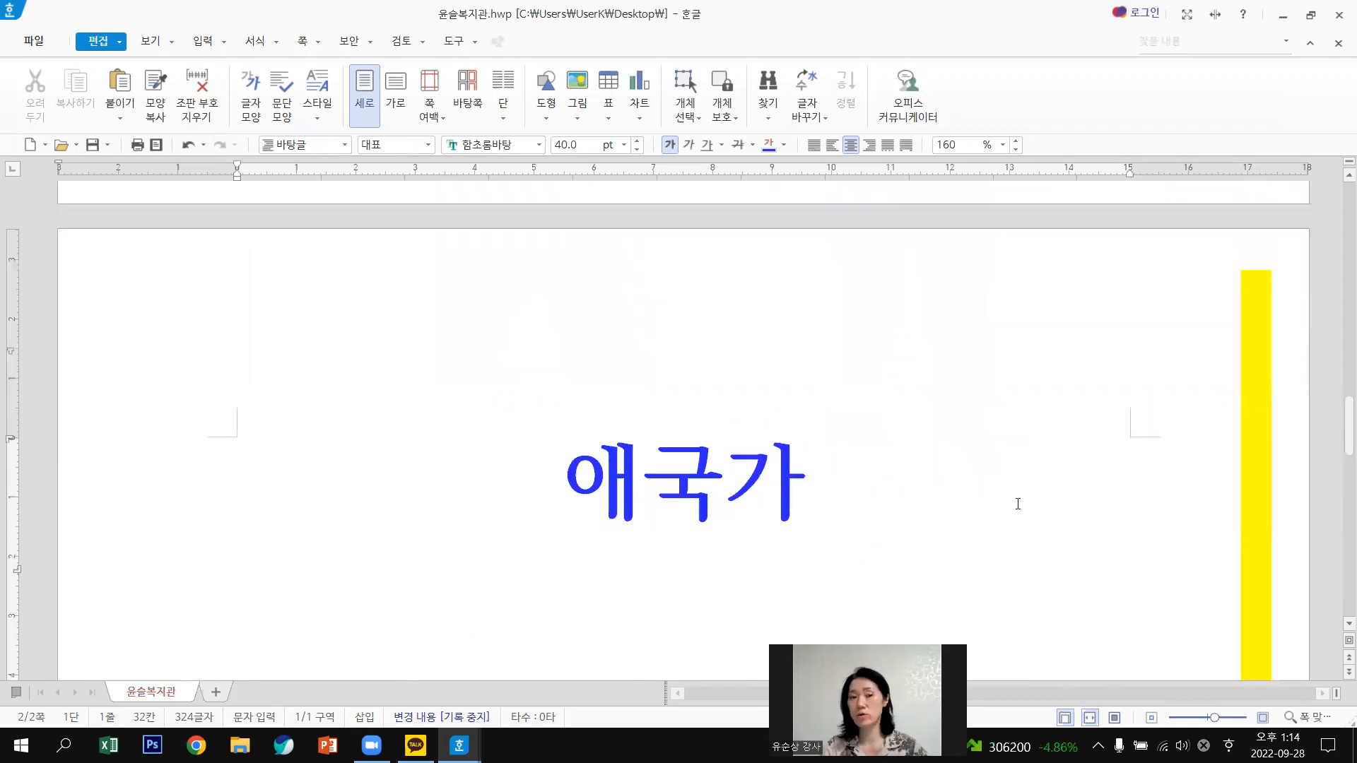
Switch to full-page view so the newsletter and 애국가 pages appear together.
{"action": "scroll", "coordinate": [1053, 444], "scroll_direction": "up", "scroll_amount": 5}
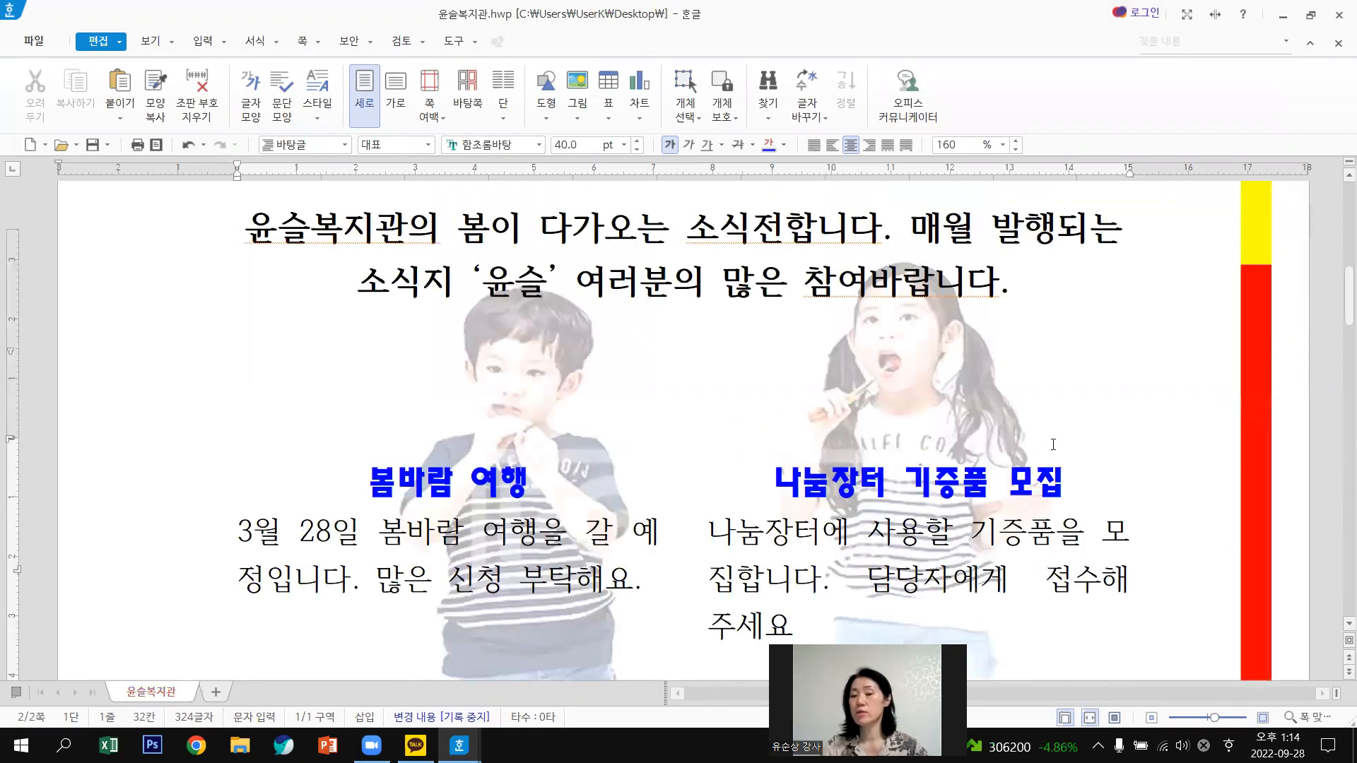
{"action": "scroll", "coordinate": [1053, 444], "scroll_direction": "up", "scroll_amount": 5}
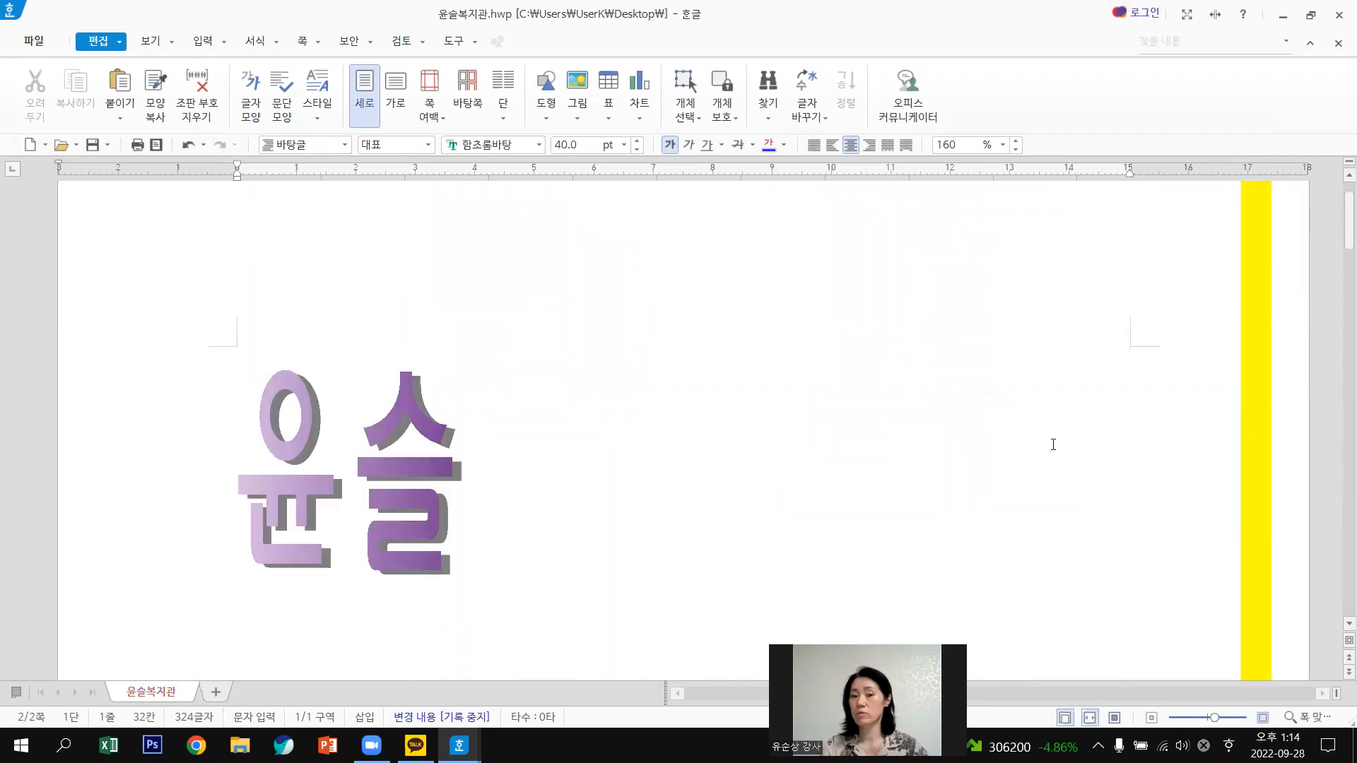
{"action": "scroll", "coordinate": [1053, 444], "scroll_direction": "down", "scroll_amount": 10}
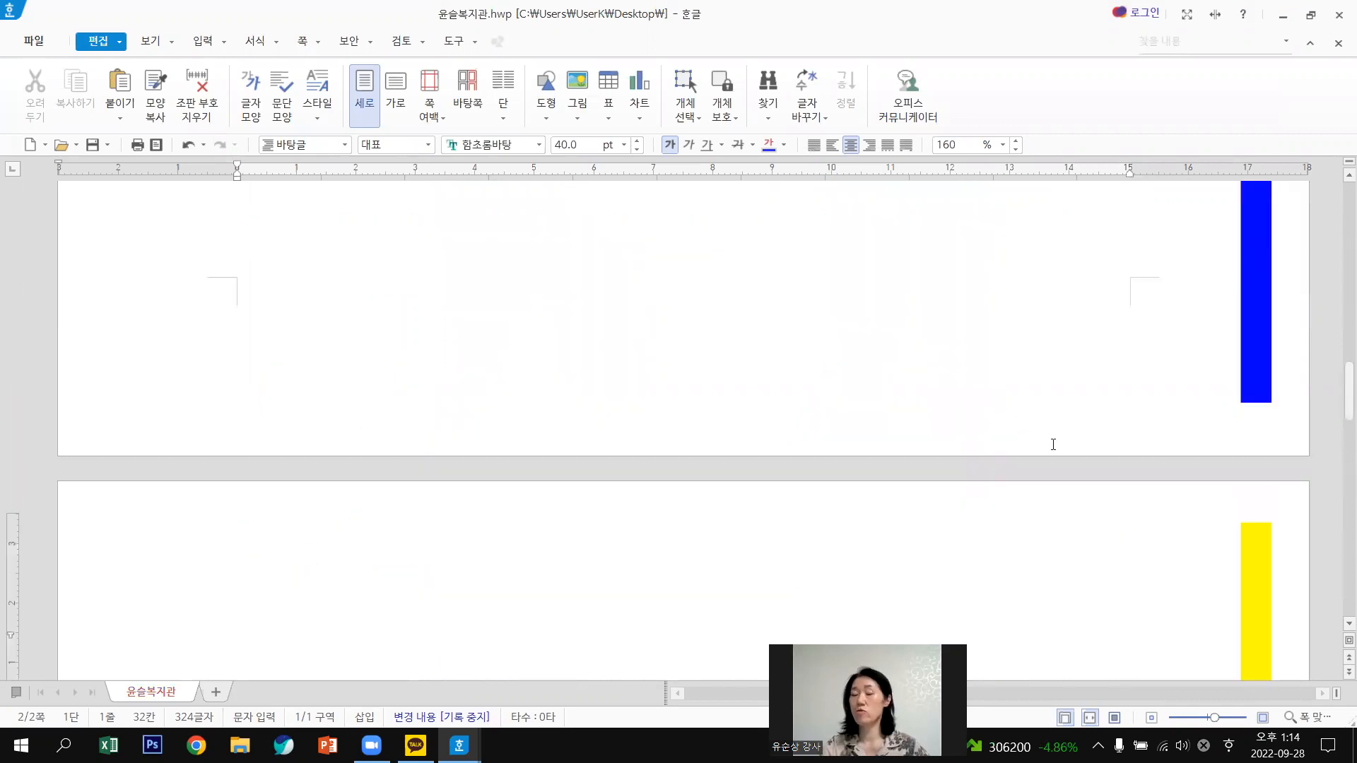
{"action": "scroll", "coordinate": [1053, 443], "scroll_direction": "down", "scroll_amount": 5}
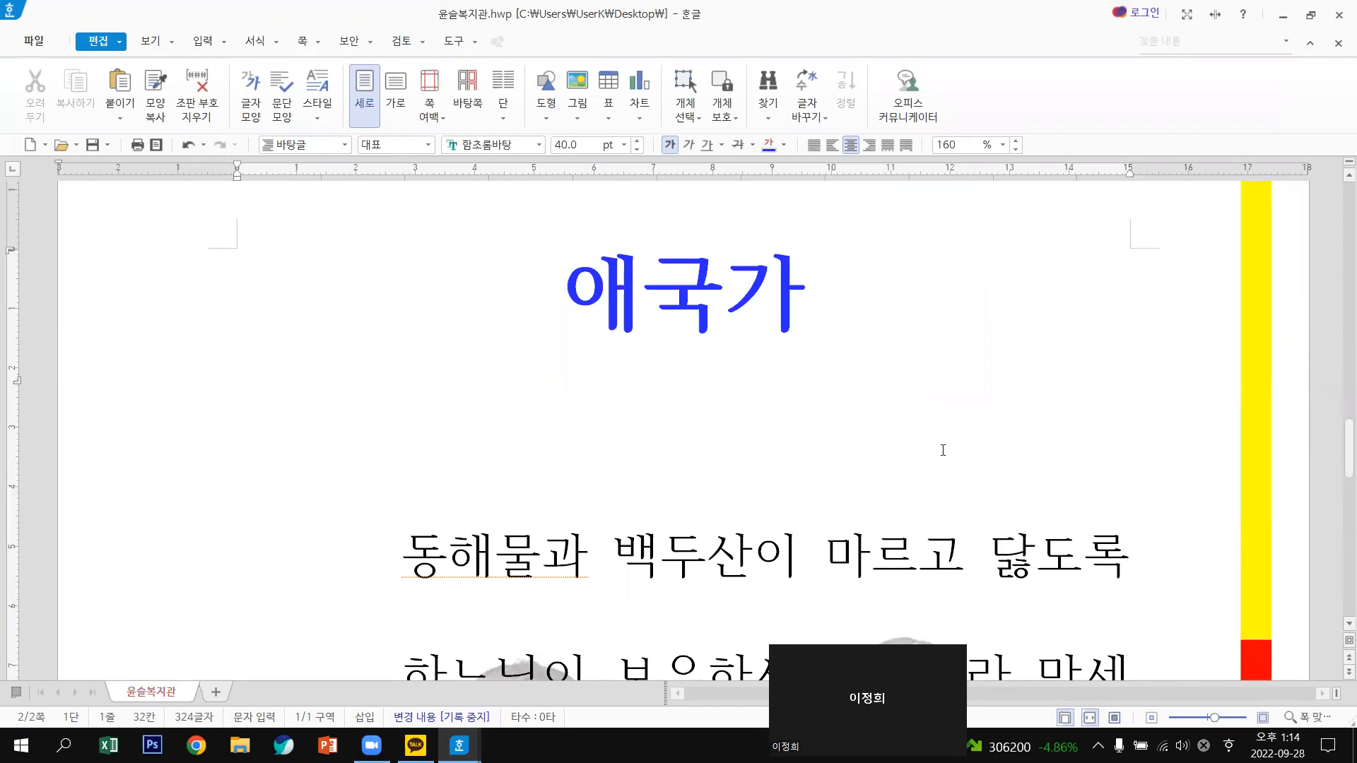
{"action": "scroll", "coordinate": [943, 450], "scroll_direction": "down", "scroll_amount": 5}
{"action": "scroll", "coordinate": [943, 446], "scroll_direction": "up", "scroll_amount": 2}
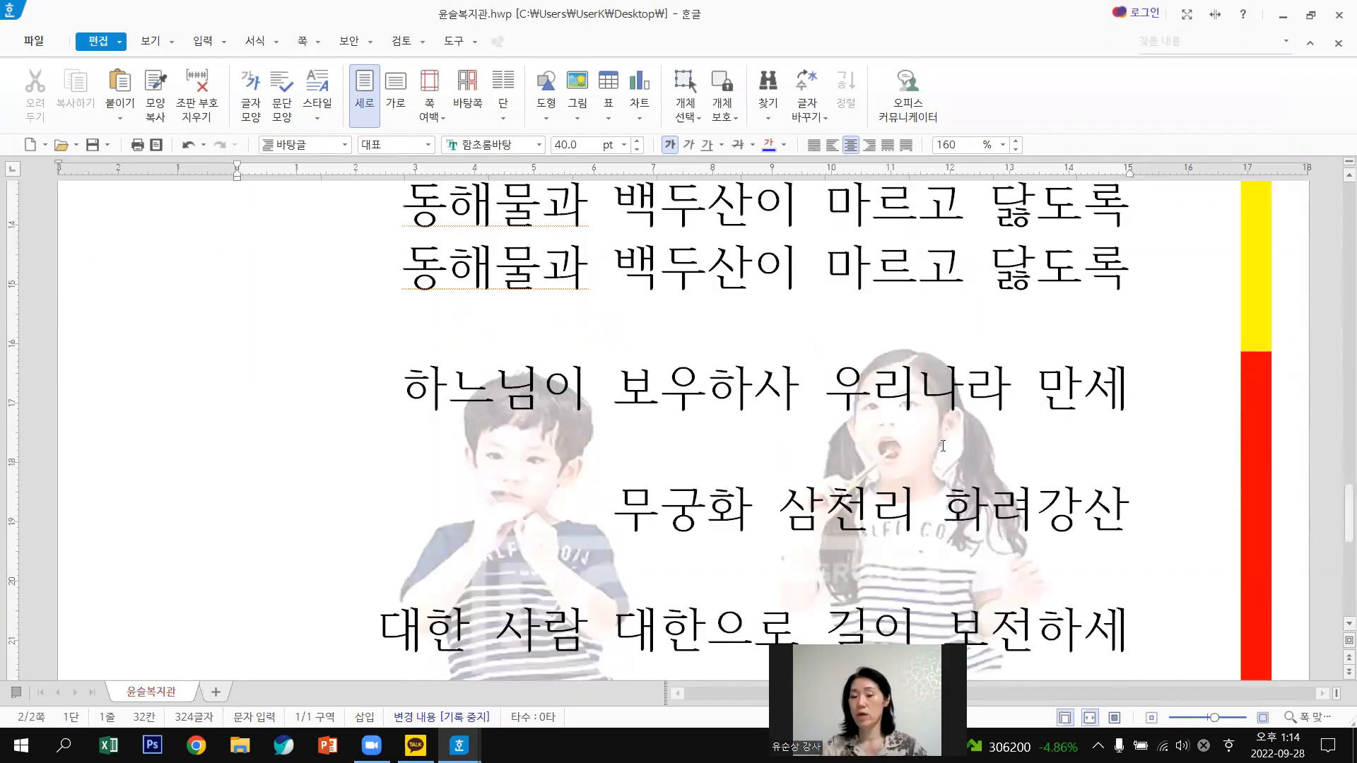
{"action": "scroll", "coordinate": [852, 424], "scroll_direction": "up", "scroll_amount": 1}
{"action": "left_click", "coordinate": [851, 423]}
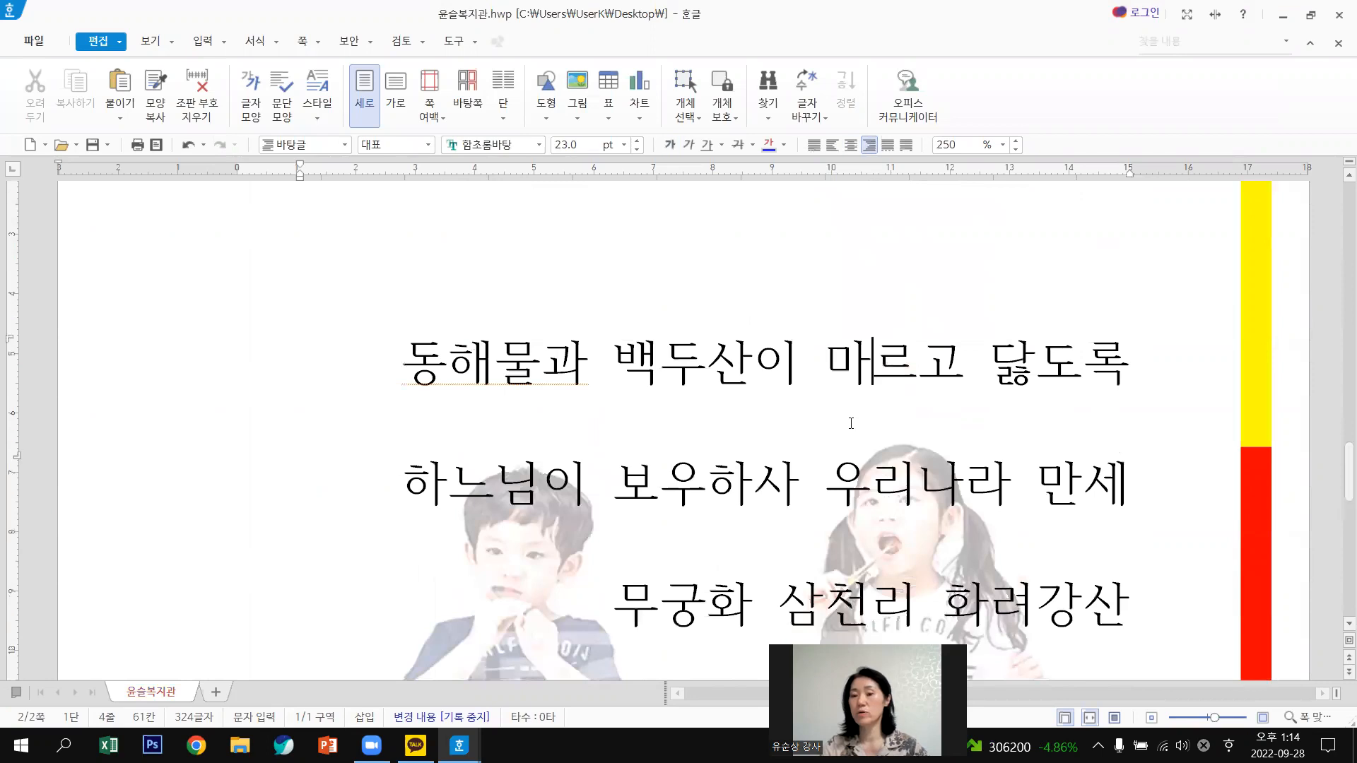
{"action": "left_click", "coordinate": [1115, 718]}
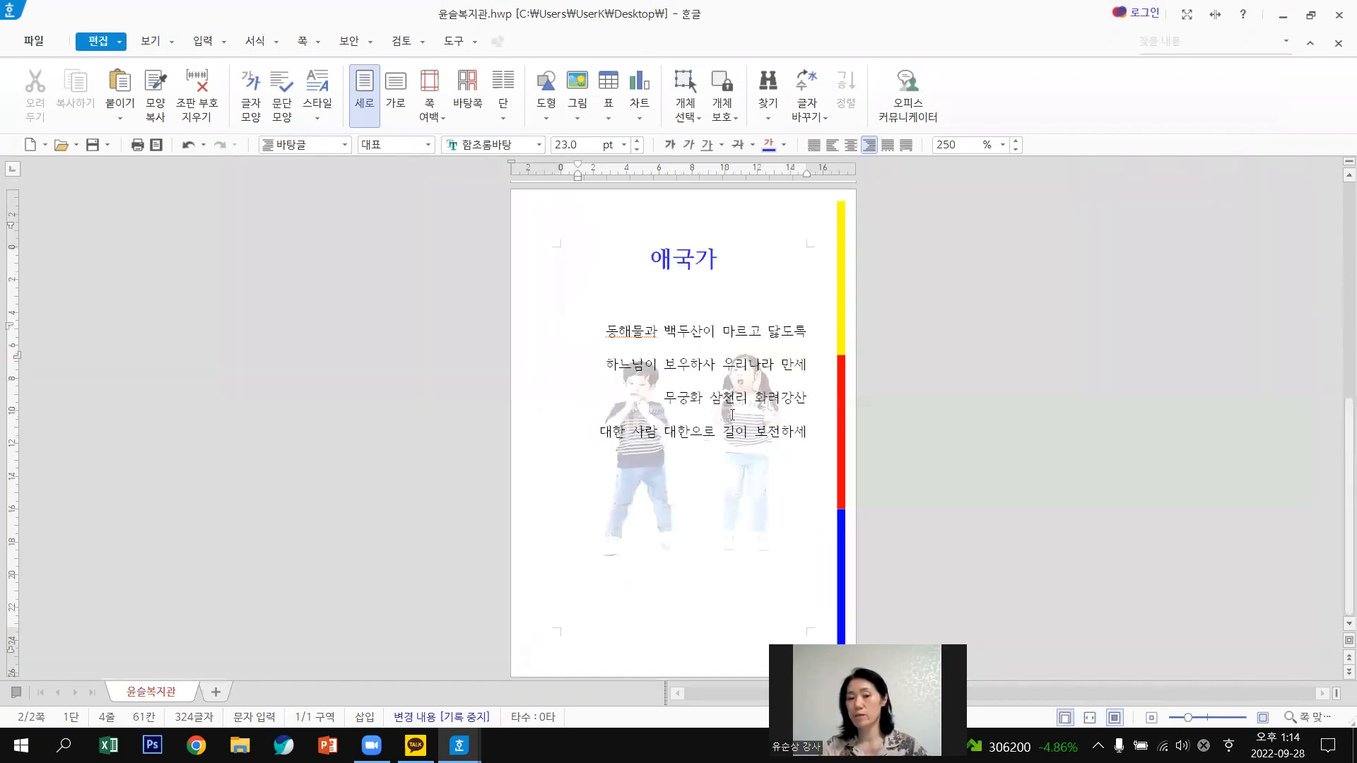
{"action": "scroll", "coordinate": [732, 415], "scroll_direction": "up", "scroll_amount": 5}
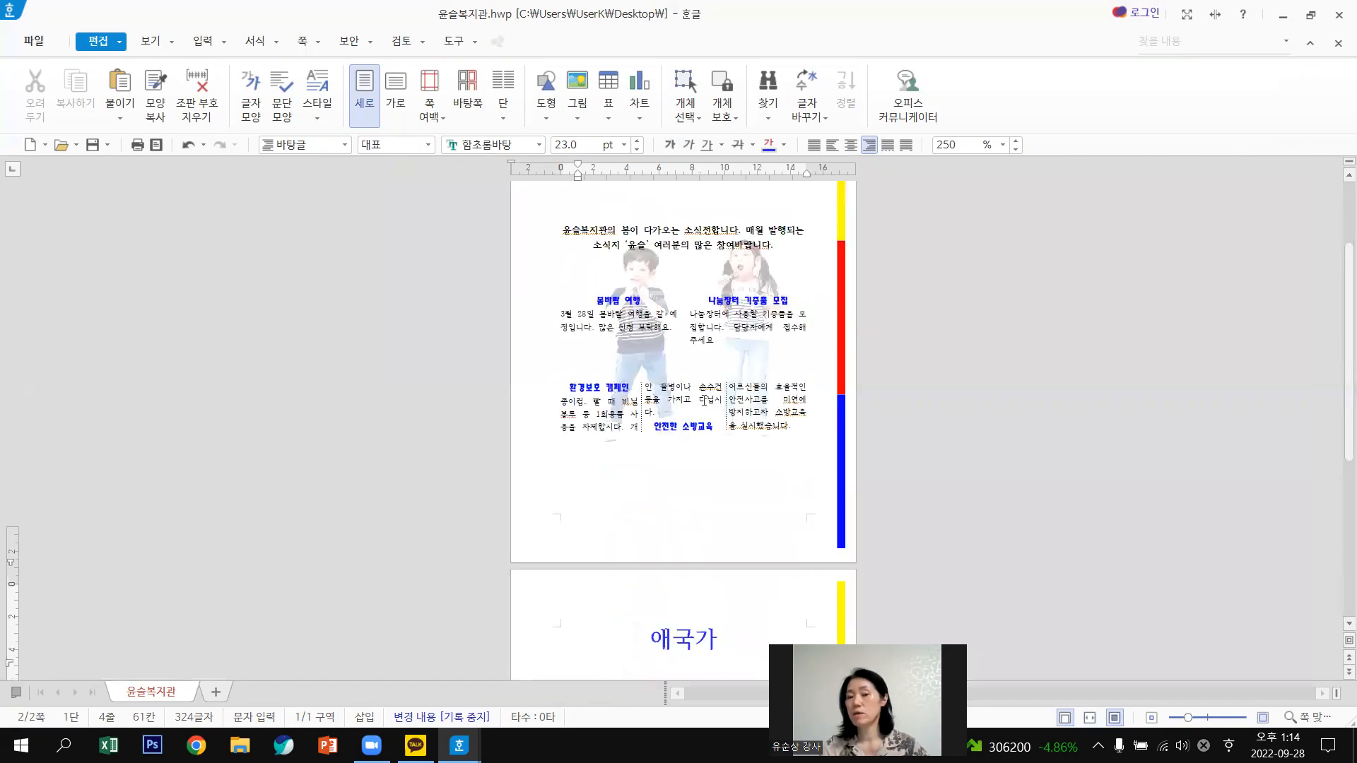
{"action": "scroll", "coordinate": [703, 402], "scroll_direction": "up", "scroll_amount": 1}
Place the insertion point on the blank line below the 애국가 title.
{"action": "left_click", "coordinate": [658, 413]}
{"action": "scroll", "coordinate": [657, 413], "scroll_direction": "down", "scroll_amount": 2}
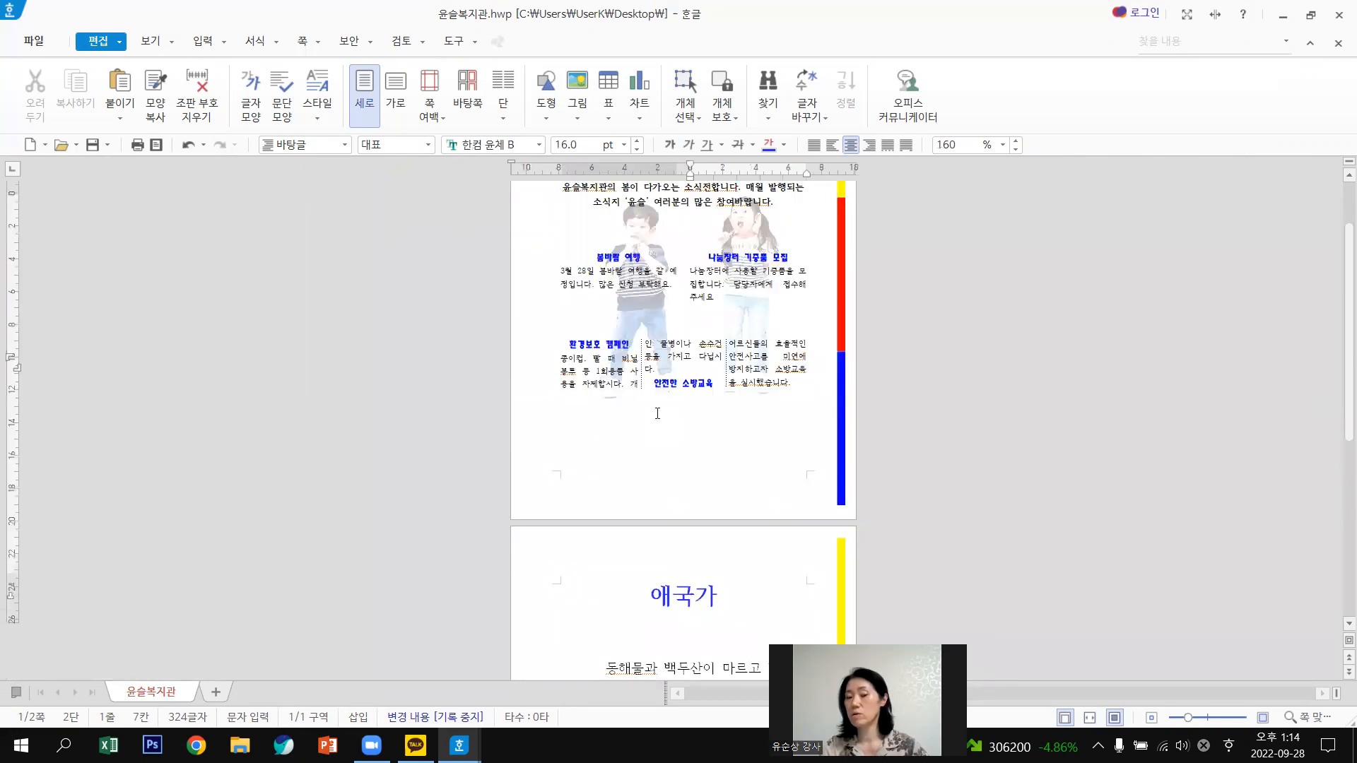
{"action": "scroll", "coordinate": [745, 470], "scroll_direction": "down", "scroll_amount": 3}
{"action": "left_click", "coordinate": [806, 433]}
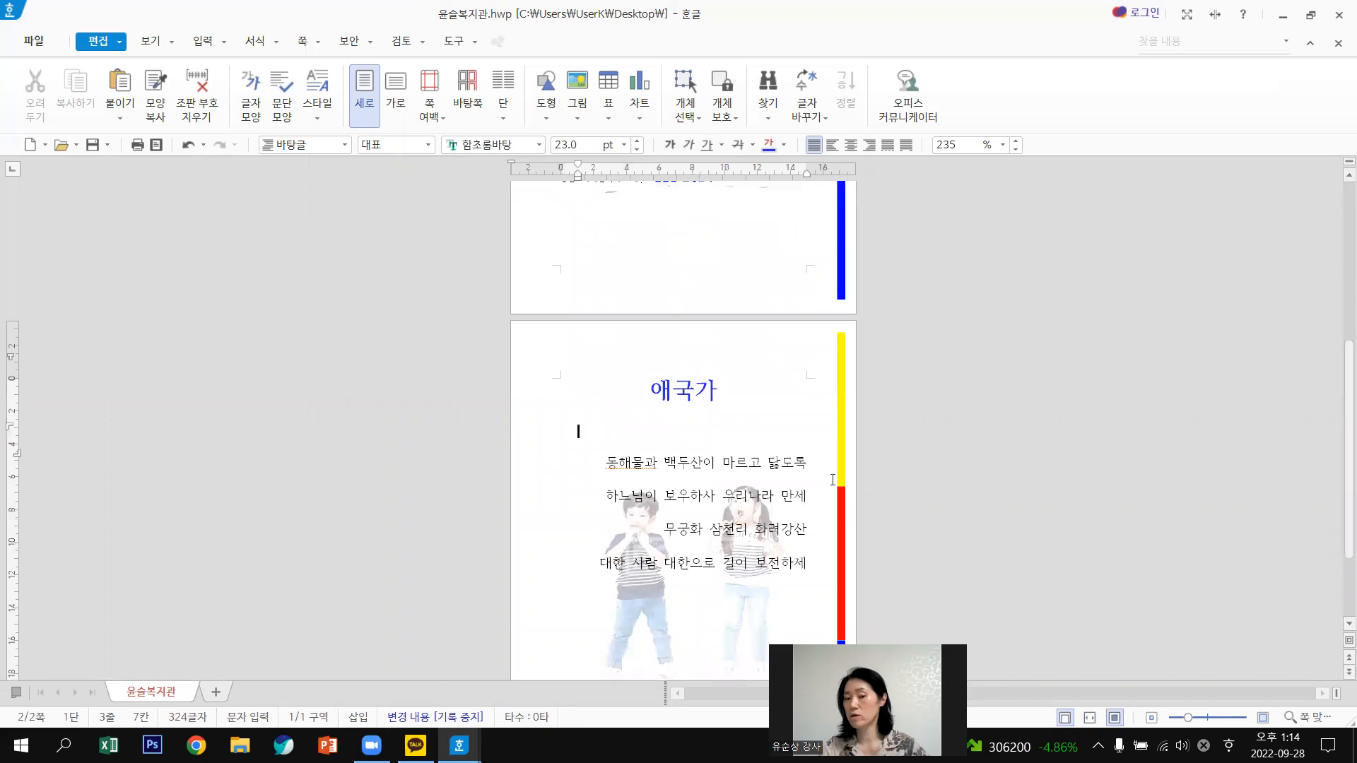
{"action": "scroll", "coordinate": [806, 440], "scroll_direction": "down", "scroll_amount": 1}
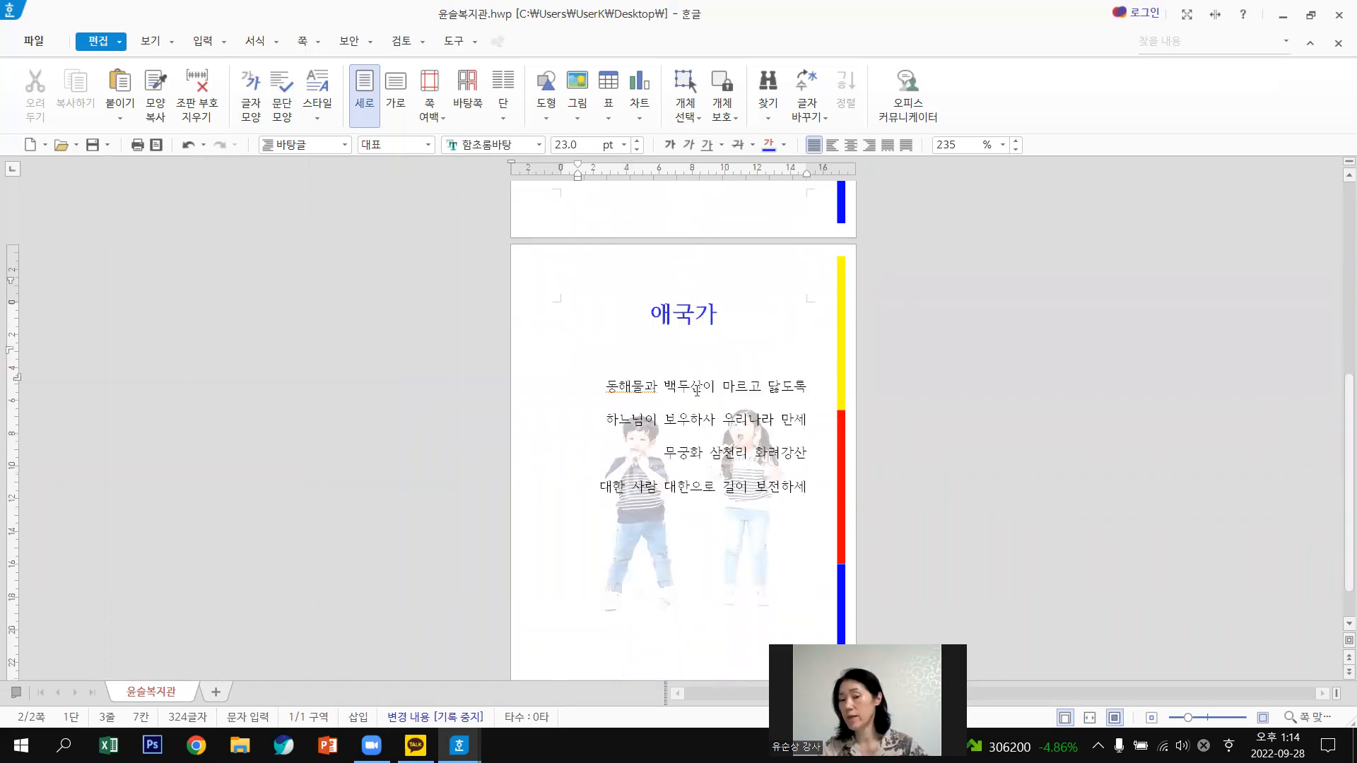
{"action": "scroll", "coordinate": [696, 390], "scroll_direction": "down", "scroll_amount": 1}
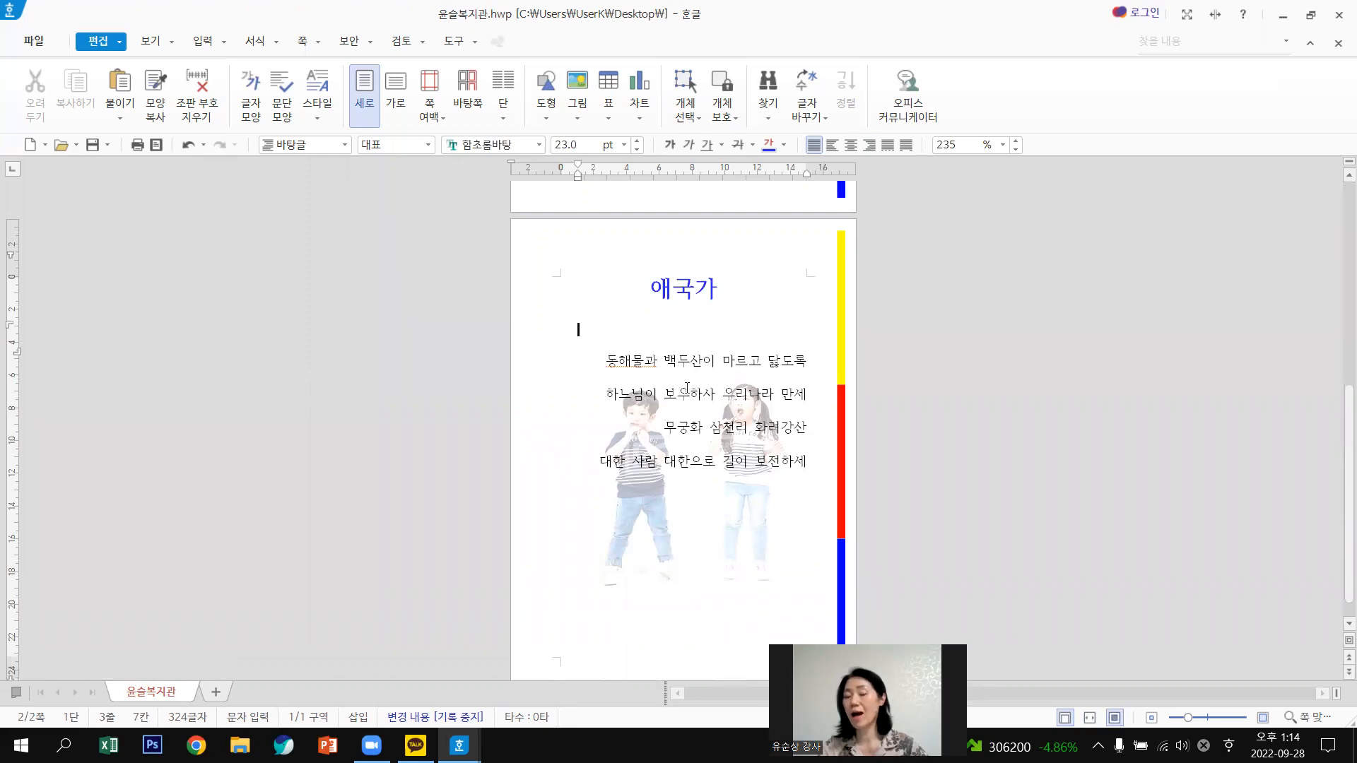
{"action": "scroll", "coordinate": [687, 387], "scroll_direction": "up", "scroll_amount": 3}
{"action": "scroll", "coordinate": [700, 397], "scroll_direction": "up", "scroll_amount": 5}
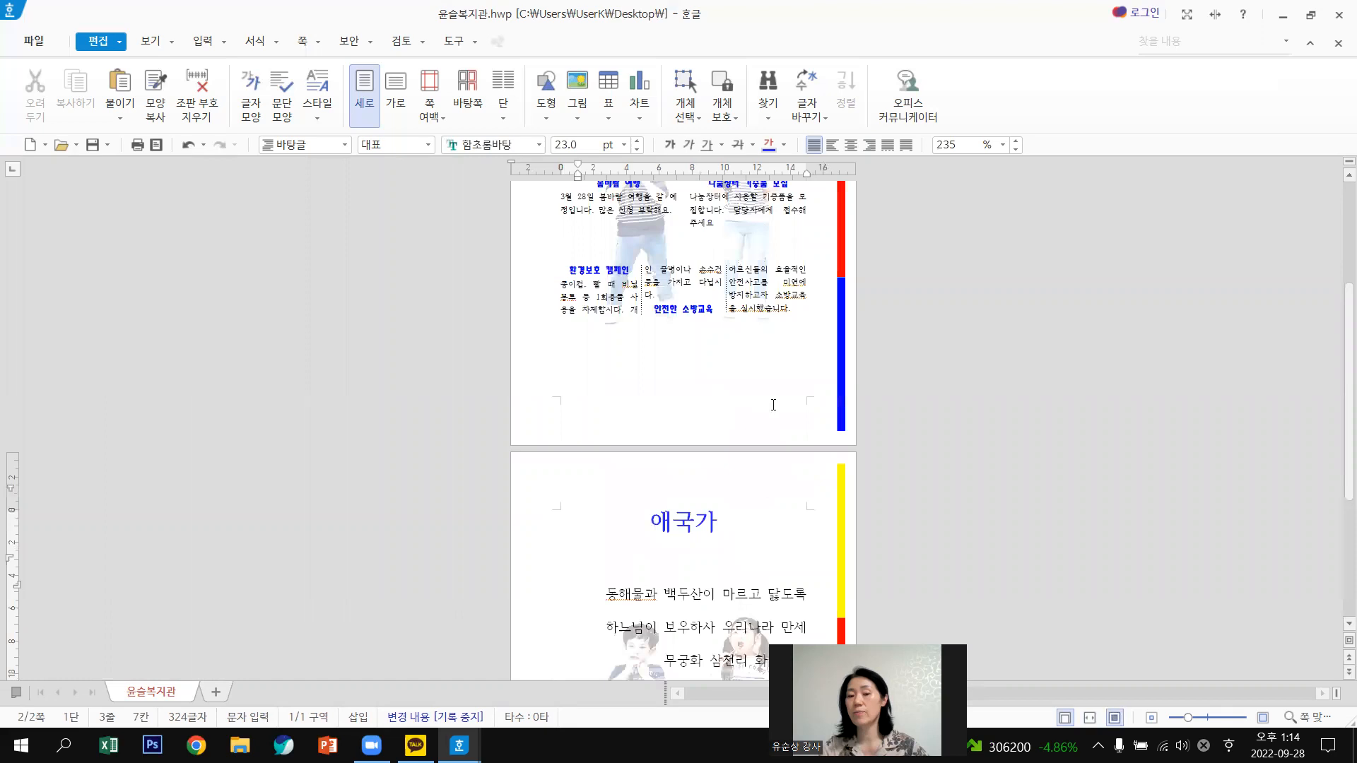
{"action": "scroll", "coordinate": [592, 345], "scroll_direction": "up", "scroll_amount": 3}
{"action": "left_click", "coordinate": [672, 322]}
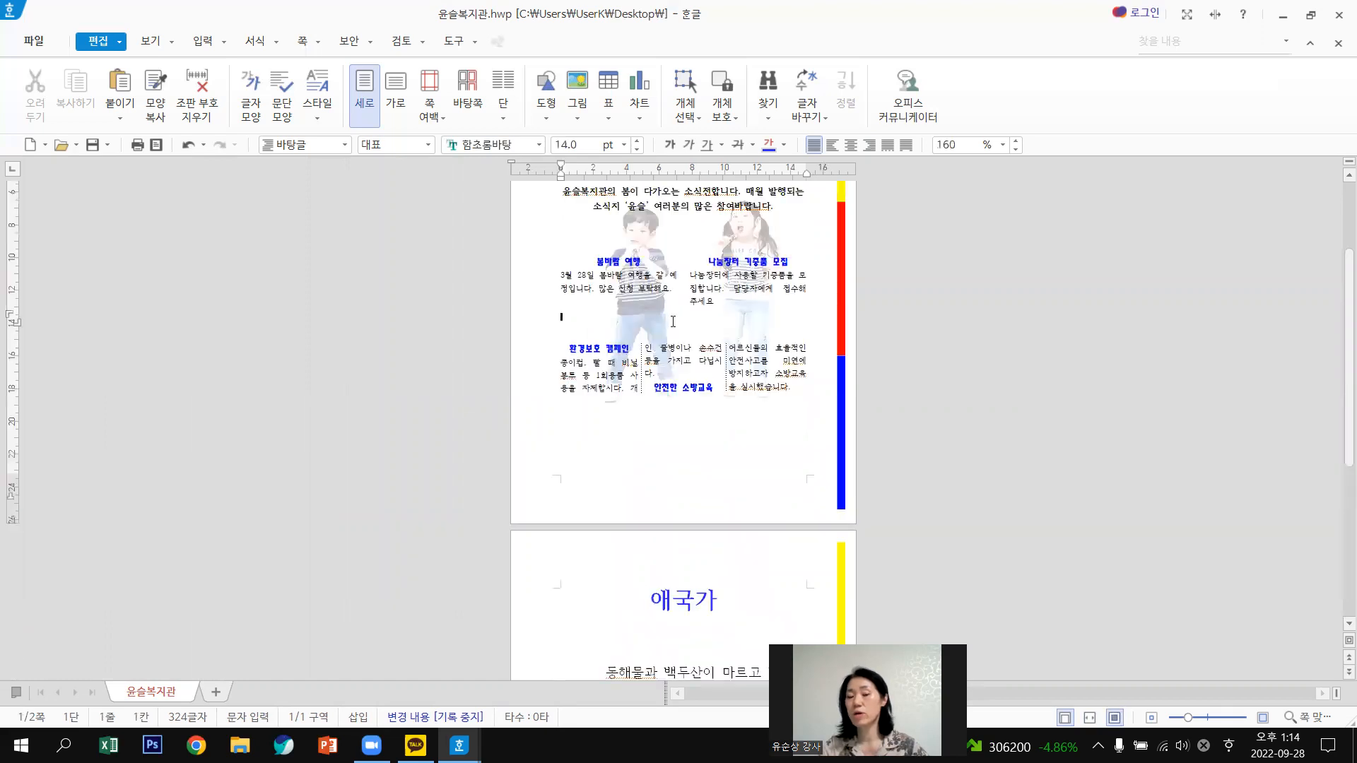
{"action": "scroll", "coordinate": [709, 382], "scroll_direction": "down", "scroll_amount": 8}
{"action": "left_click", "coordinate": [762, 398]}
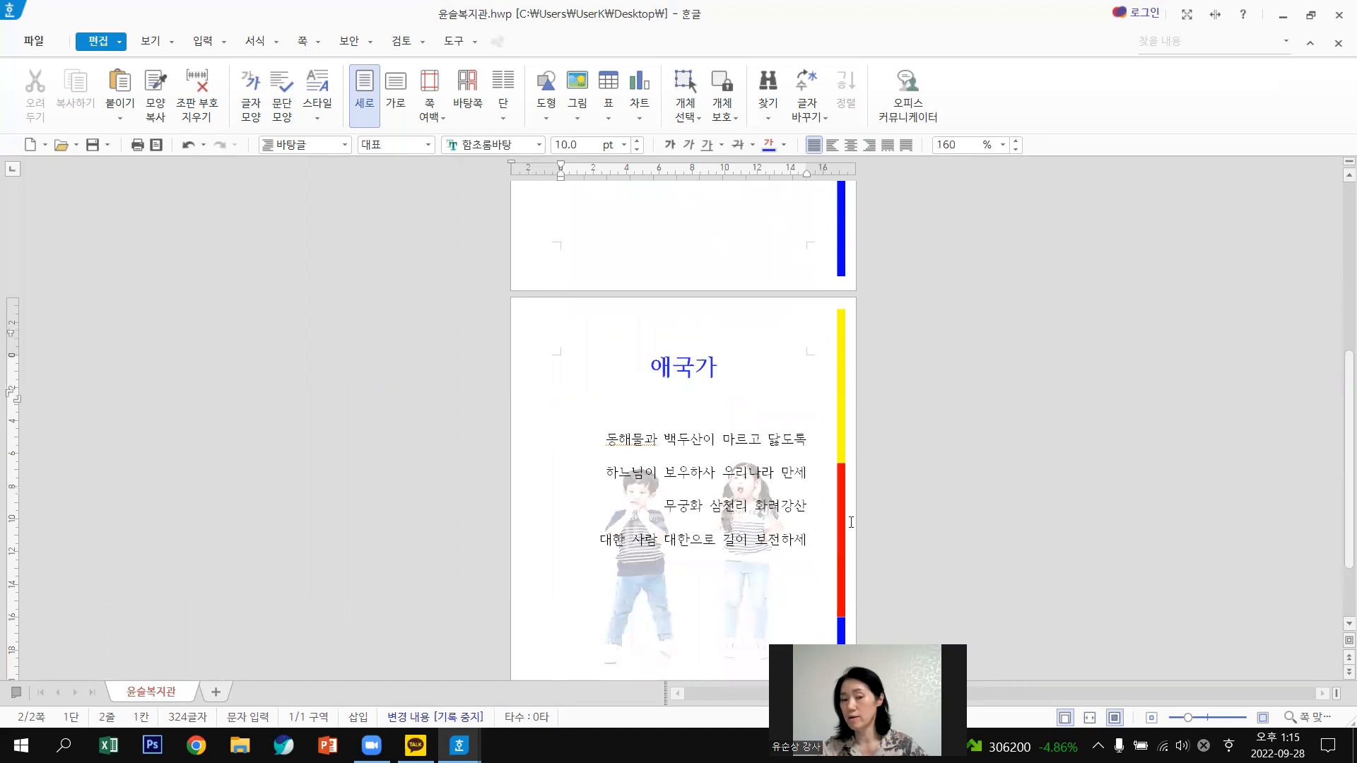
{"action": "left_click", "coordinate": [592, 374]}
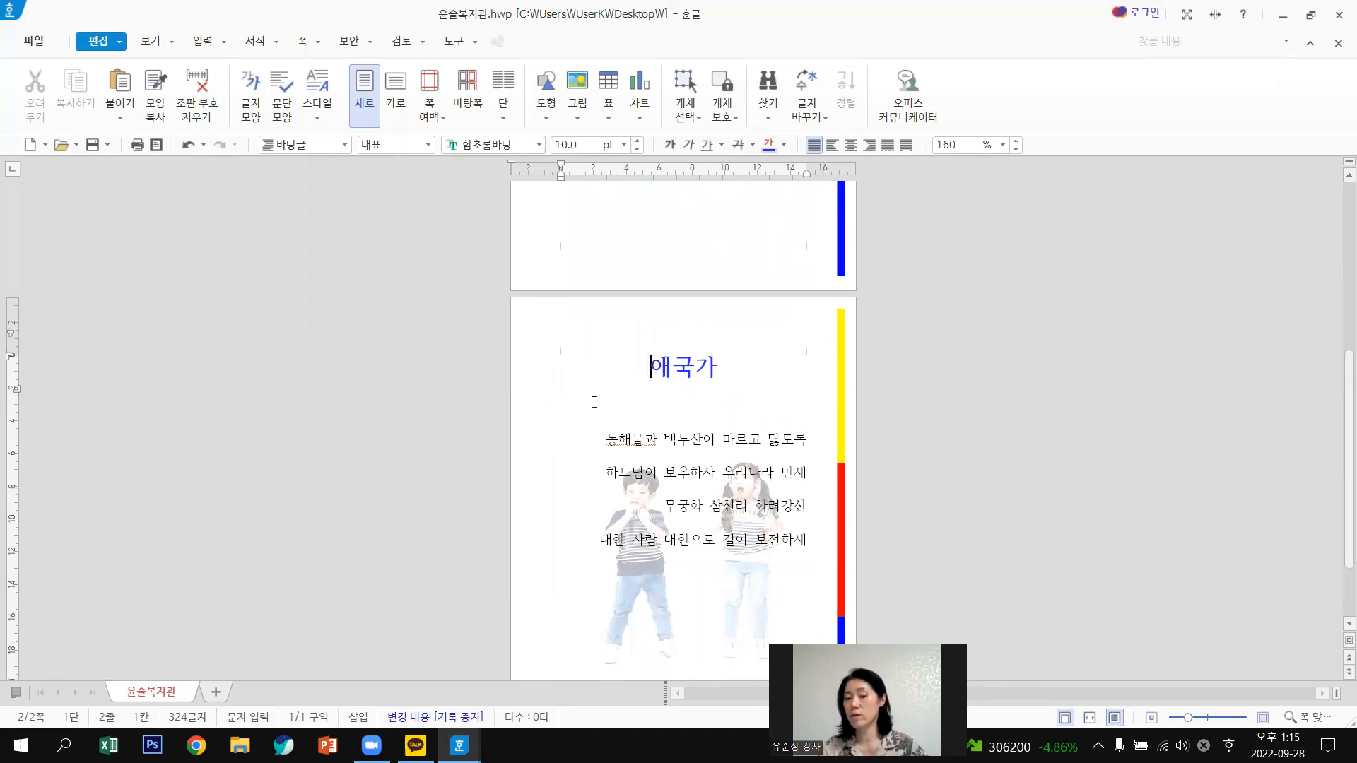
{"action": "left_click", "coordinate": [594, 403]}
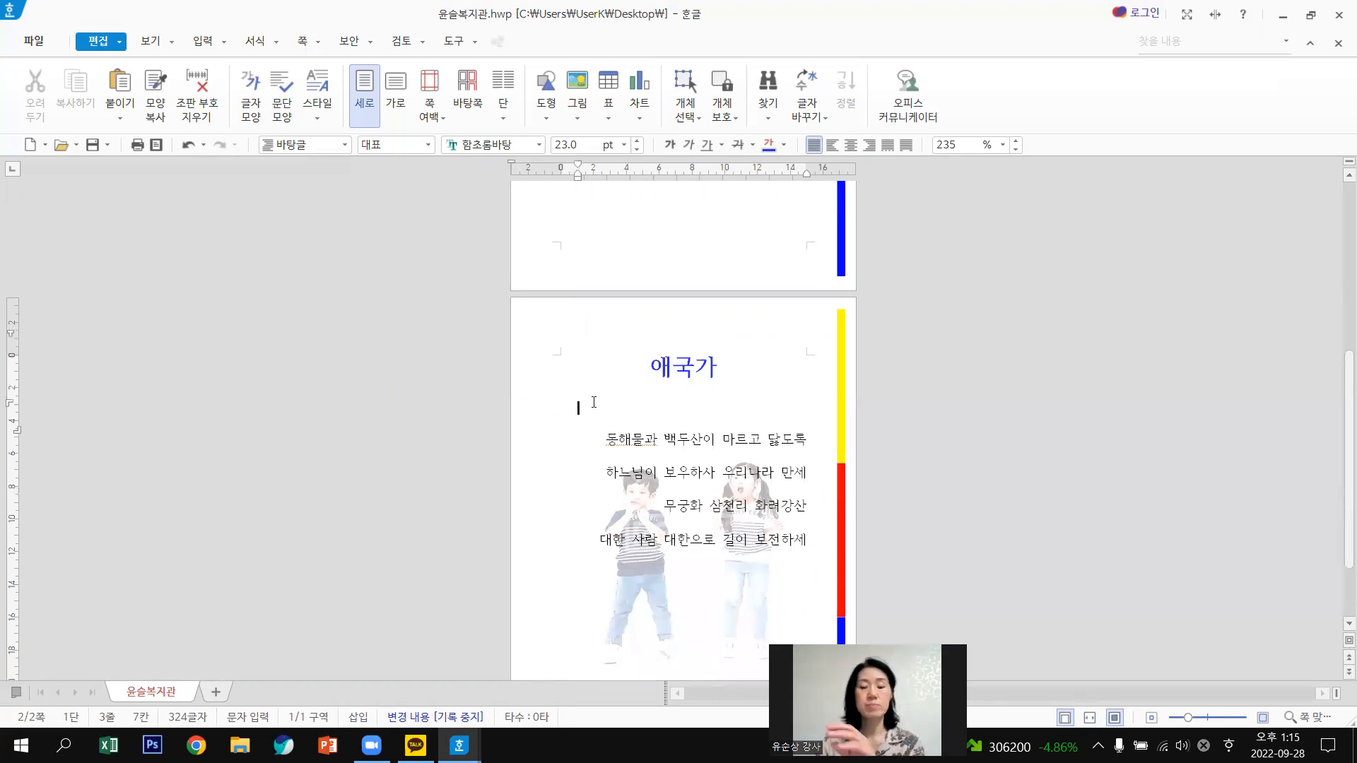
In 편집 용지 (F7), choose 가로 orientation and set the scope to 새 구역으로.
{"action": "key", "text": "F7"}
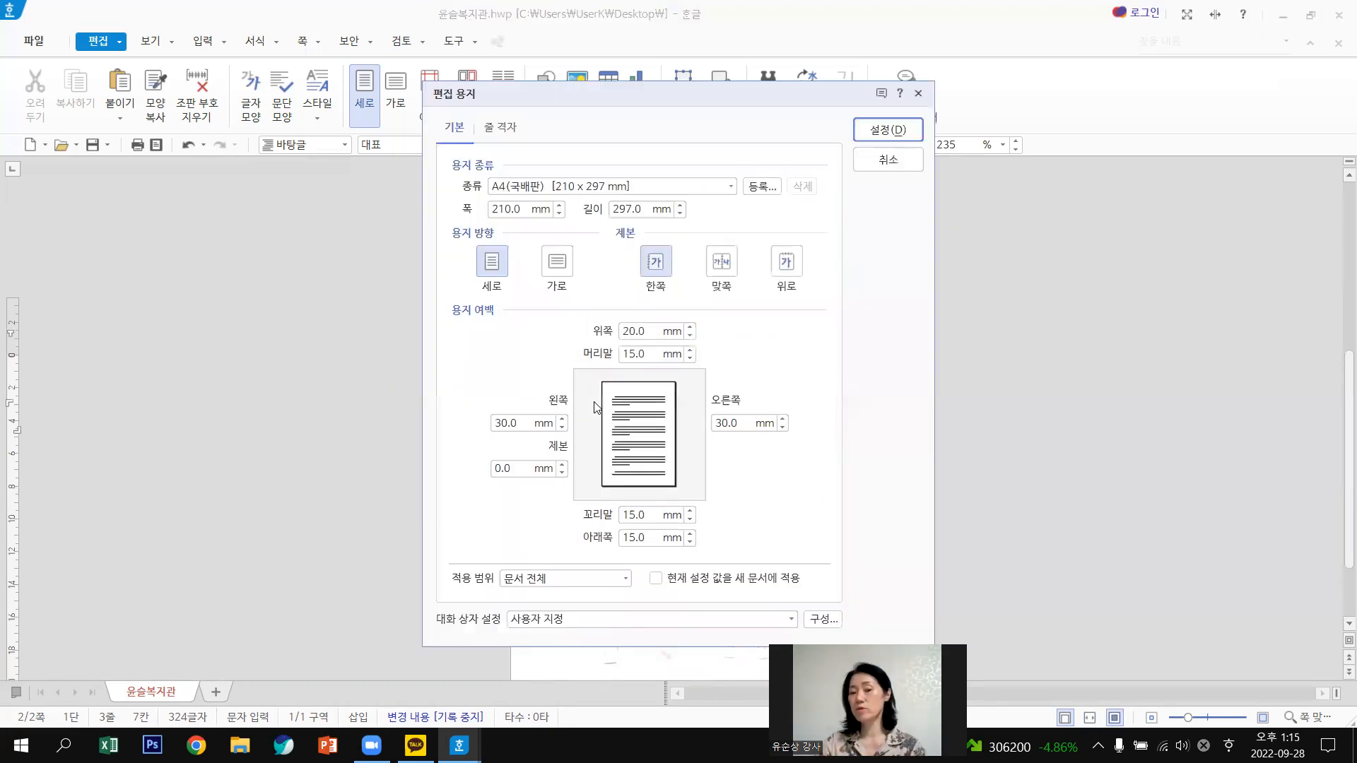
{"action": "left_click", "coordinate": [558, 267]}
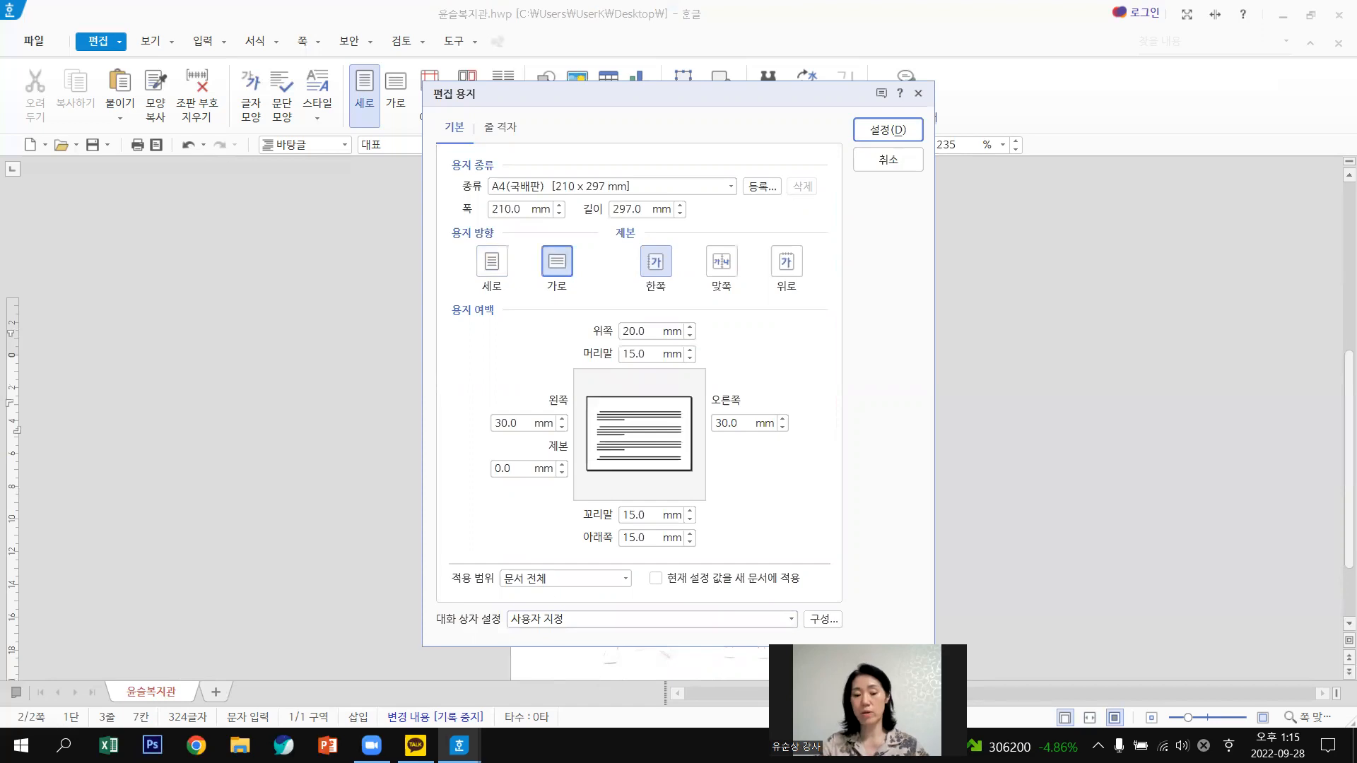
{"action": "key", "text": "ctrl+1"}
{"action": "mouse_move", "coordinate": [596, 600]}
{"action": "left_mouse_down"}
{"action": "mouse_move", "coordinate": [551, 518]}
{"action": "mouse_move", "coordinate": [550, 639]}
{"action": "left_mouse_up"}
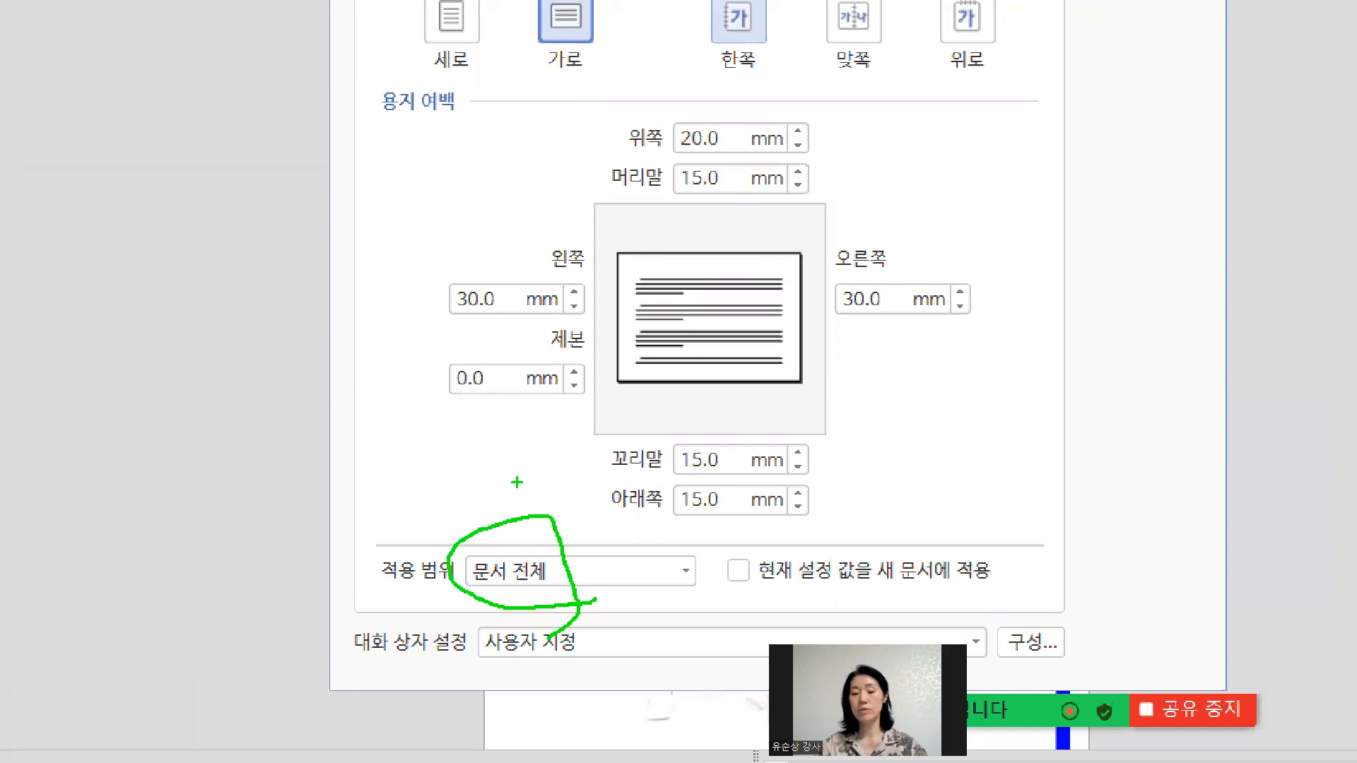
{"action": "key", "text": "Escape"}
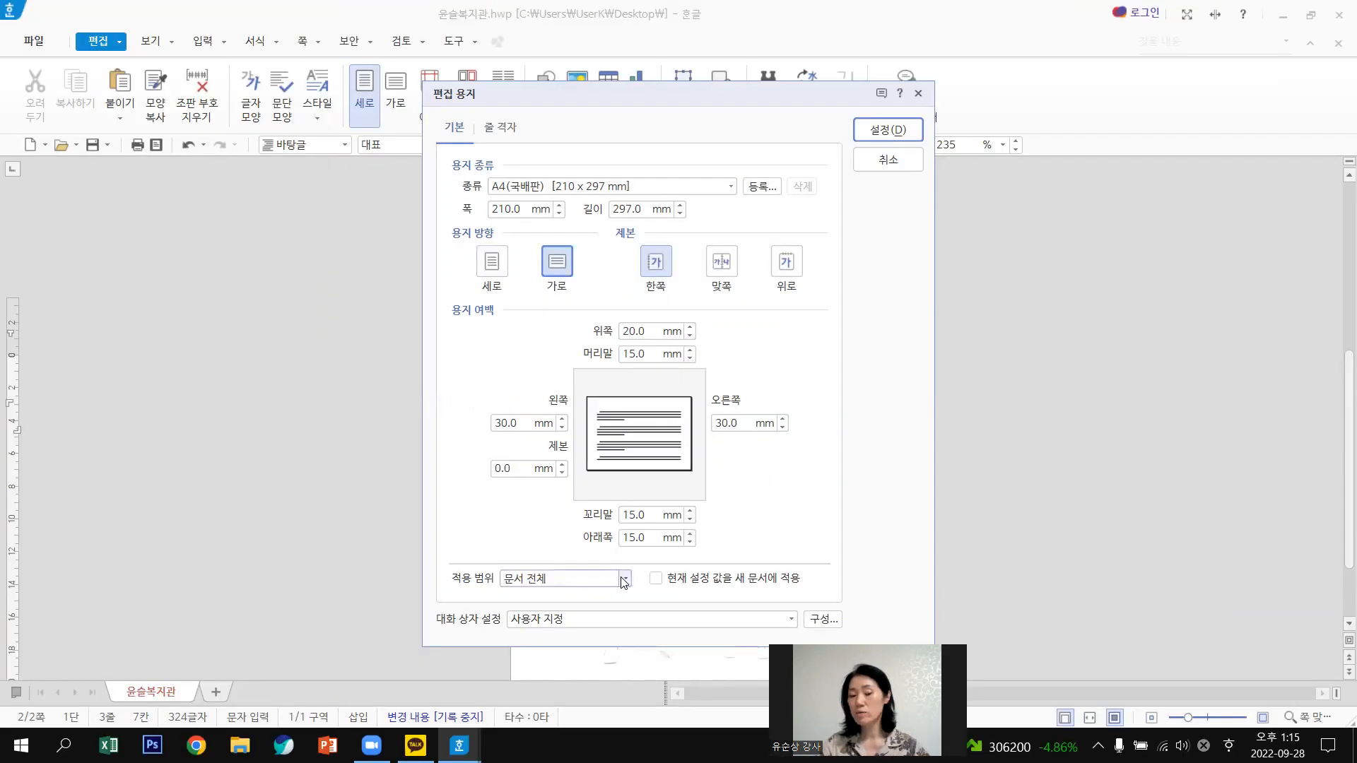
{"action": "left_click", "coordinate": [624, 580]}
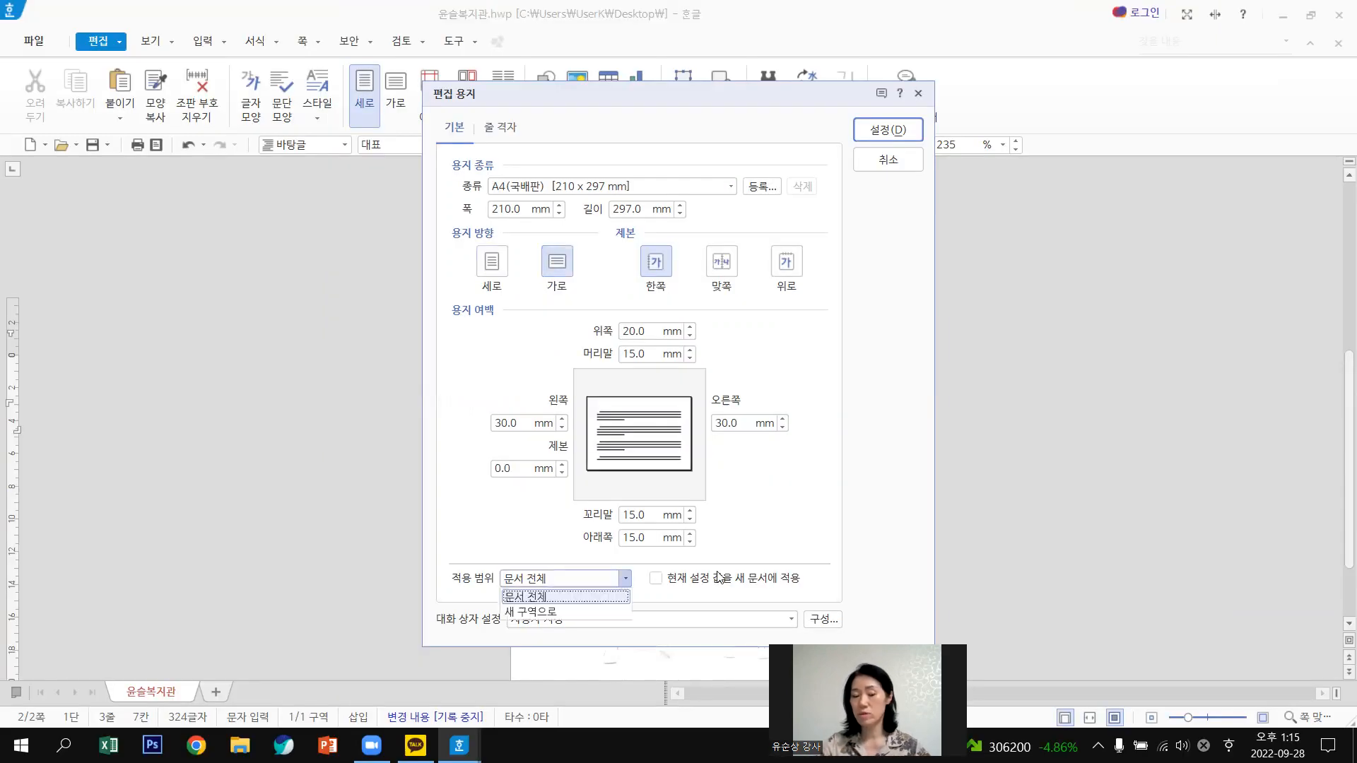
{"action": "left_click", "coordinate": [535, 612]}
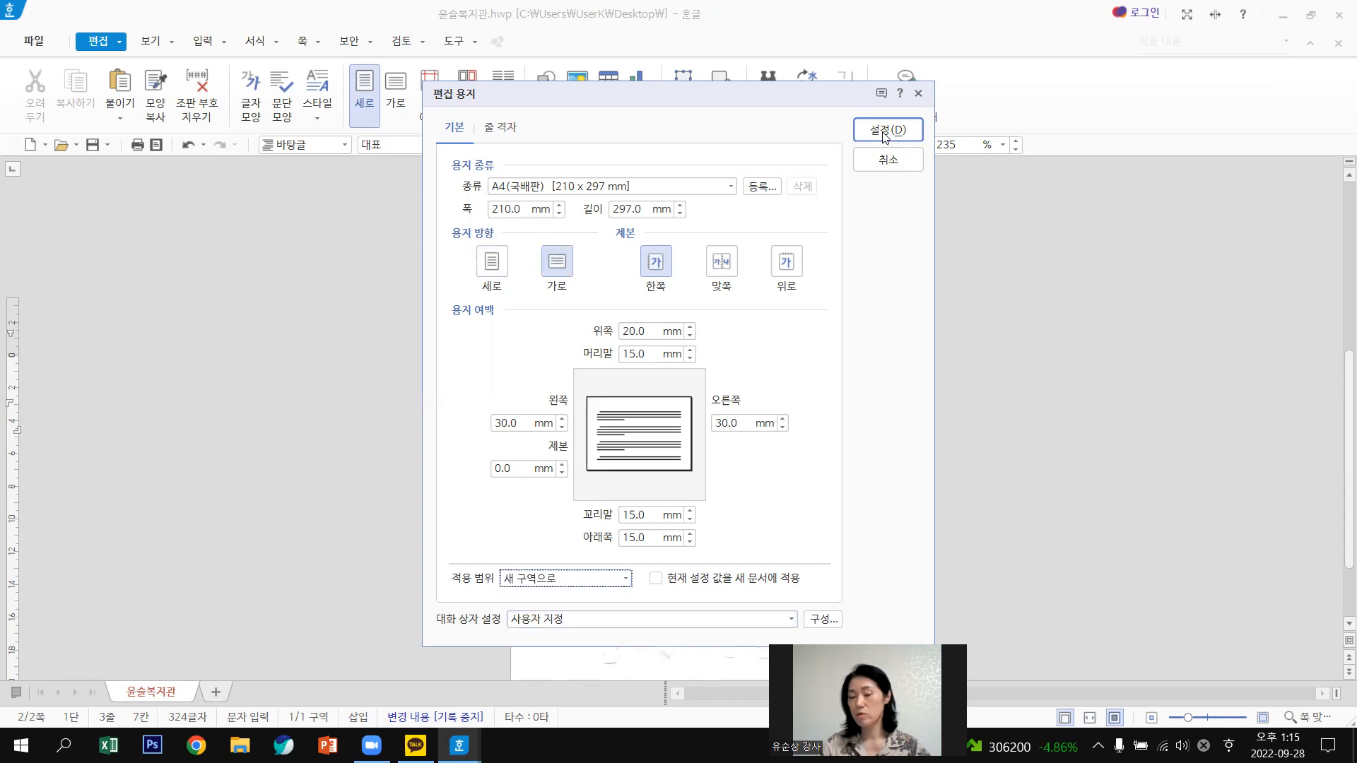
Confirm the landscape setup for the new section and review the resulting pages.
{"action": "key", "text": "Return"}
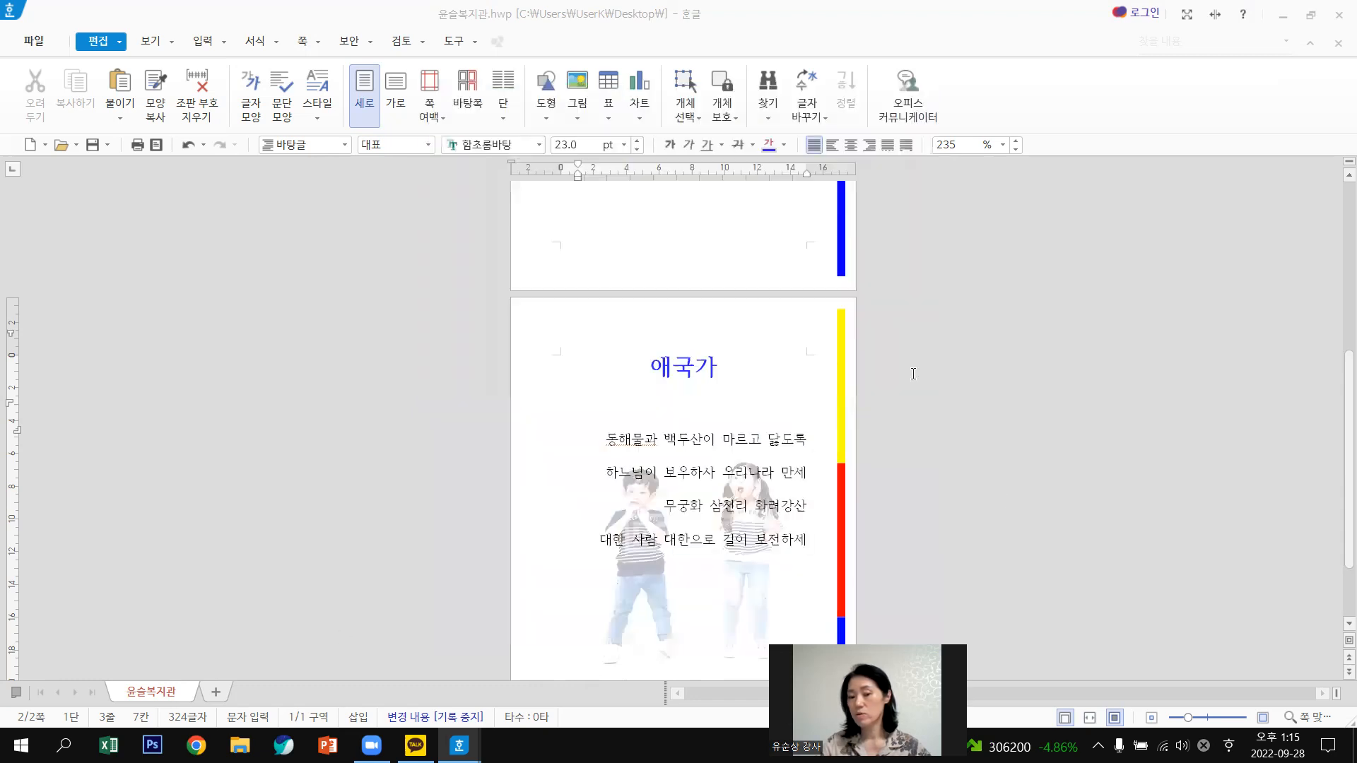
{"action": "scroll", "coordinate": [1044, 407], "scroll_direction": "down", "scroll_amount": 1}
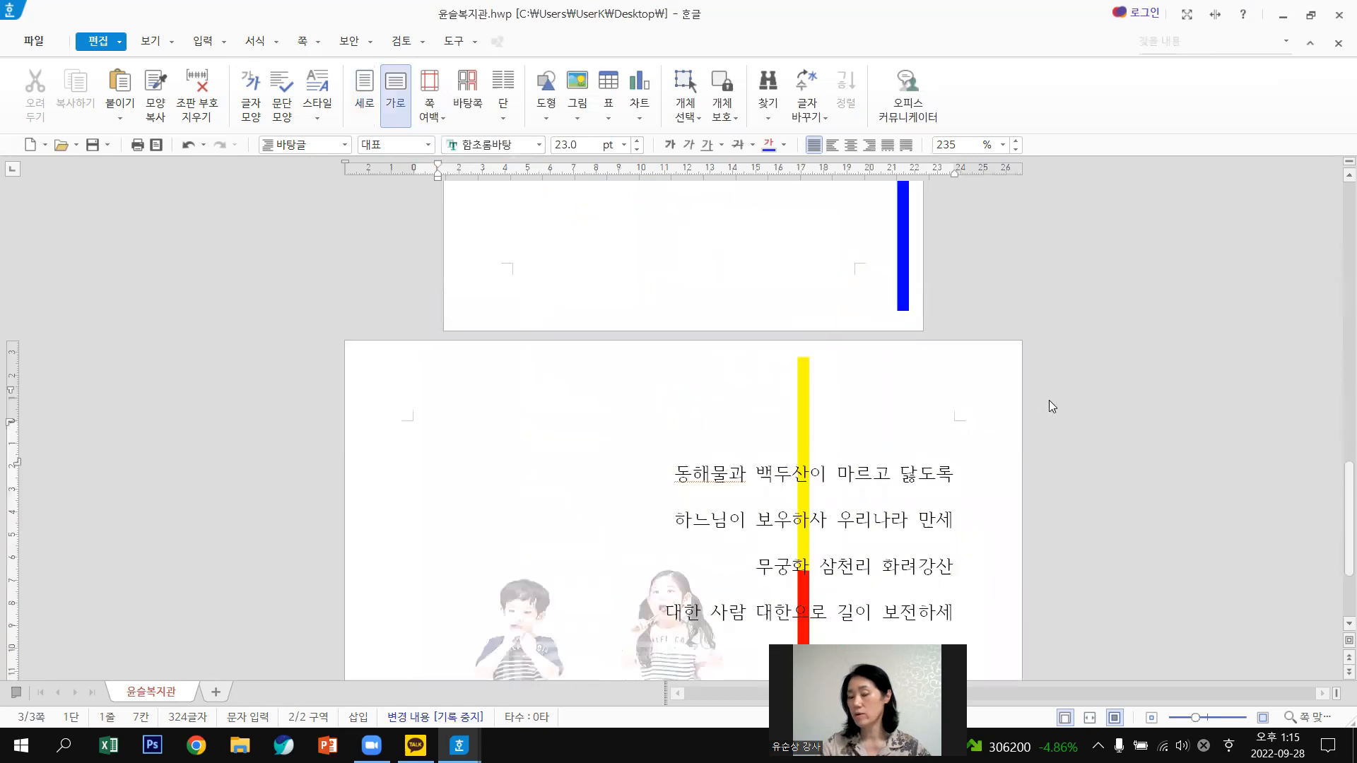
{"action": "scroll", "coordinate": [1049, 400], "scroll_direction": "down", "scroll_amount": 1}
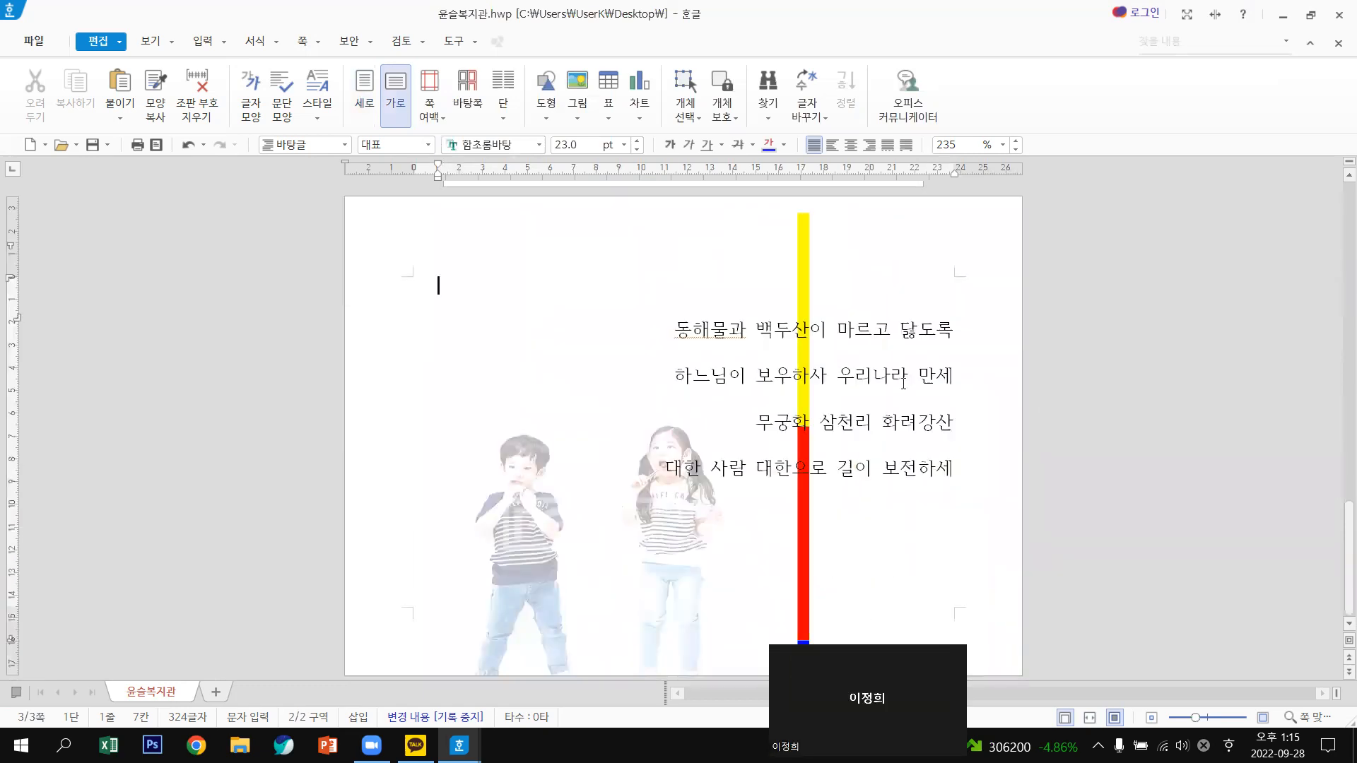
{"action": "scroll", "coordinate": [903, 384], "scroll_direction": "up", "scroll_amount": 2}
{"action": "scroll", "coordinate": [848, 379], "scroll_direction": "up", "scroll_amount": 4}
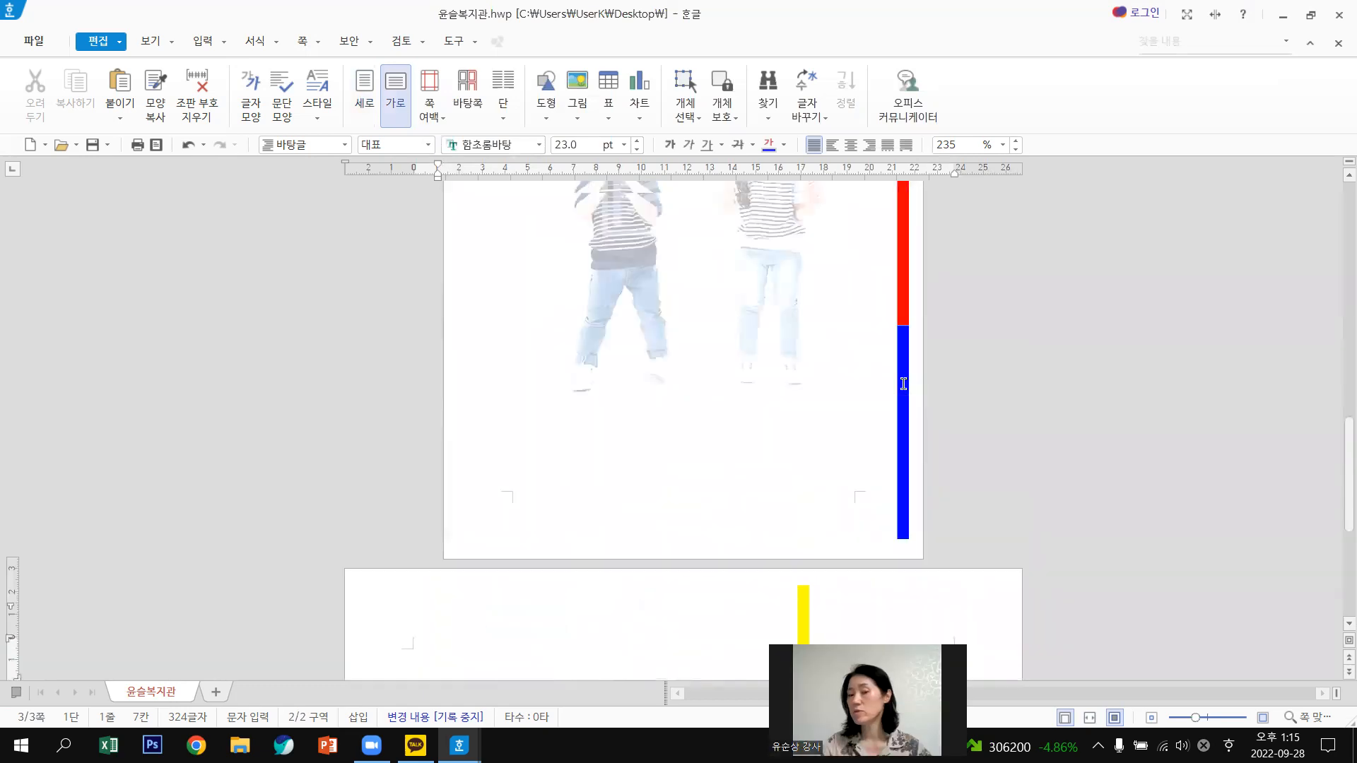
{"action": "scroll", "coordinate": [829, 375], "scroll_direction": "up", "scroll_amount": 1}
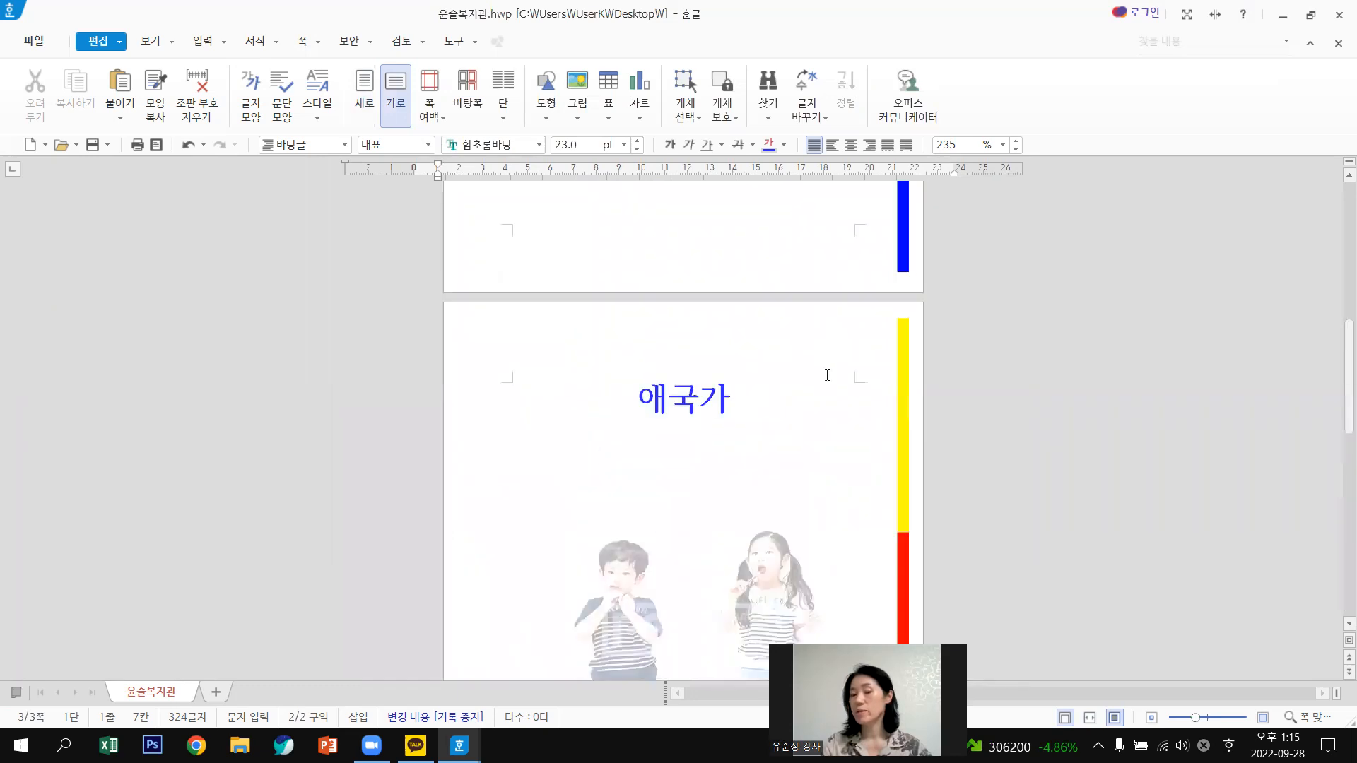
{"action": "scroll", "coordinate": [827, 374], "scroll_direction": "up", "scroll_amount": 1}
{"action": "scroll", "coordinate": [798, 471], "scroll_direction": "up", "scroll_amount": 1}
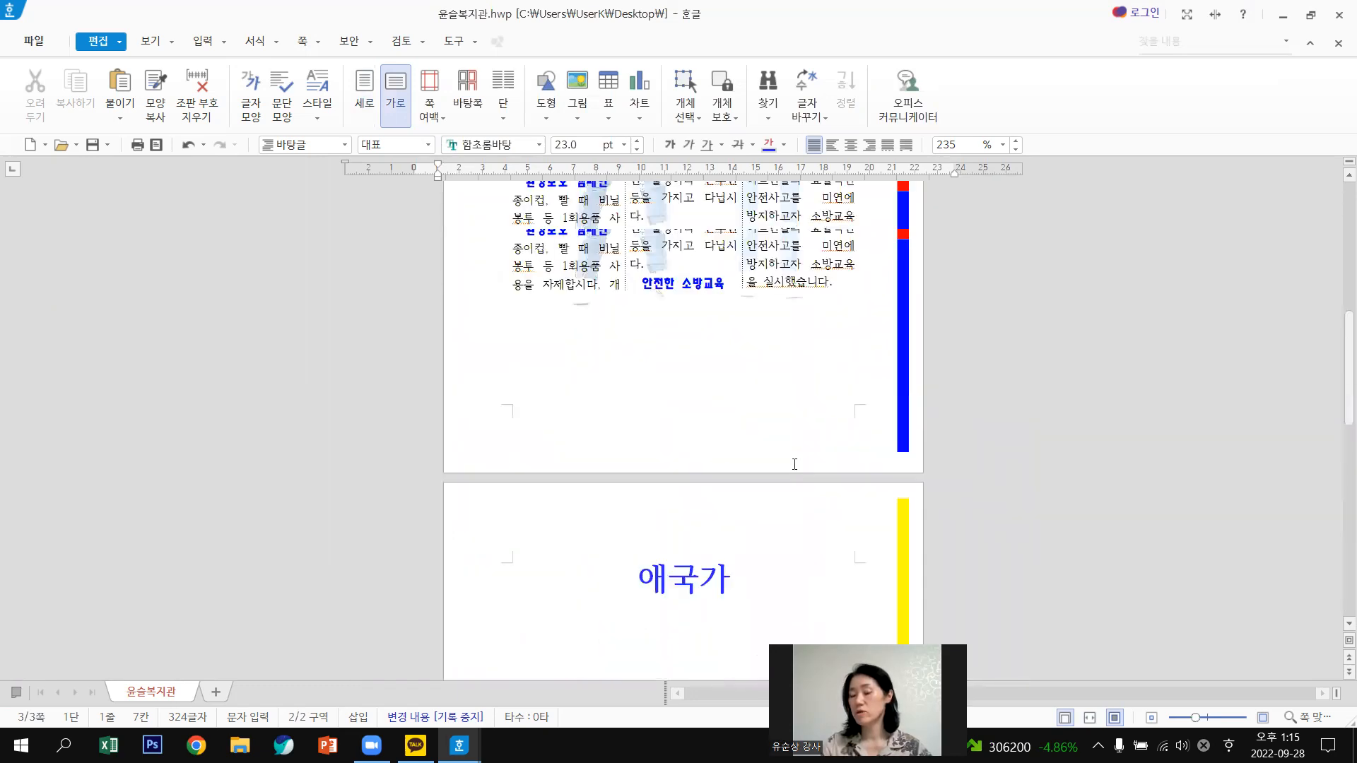
{"action": "scroll", "coordinate": [797, 463], "scroll_direction": "down", "scroll_amount": 4}
{"action": "scroll", "coordinate": [800, 452], "scroll_direction": "down", "scroll_amount": 2}
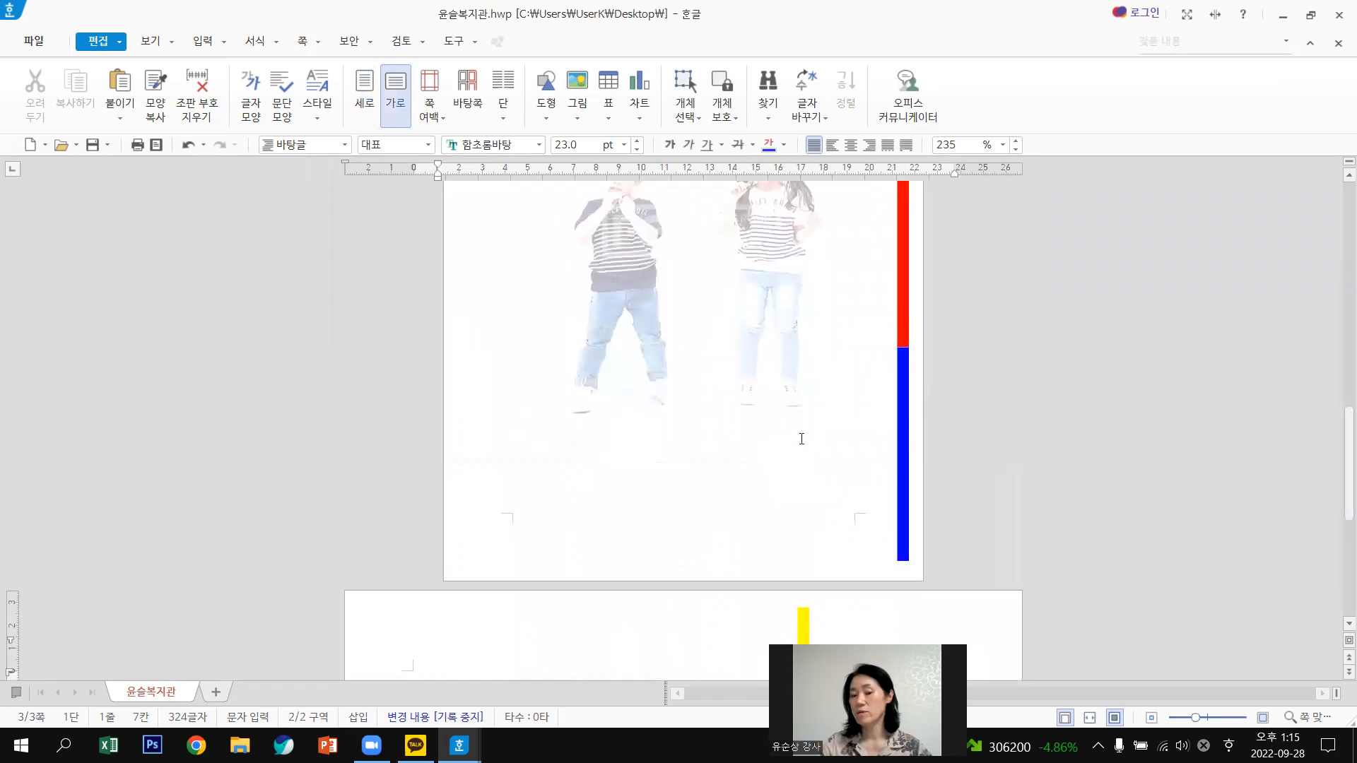
{"action": "scroll", "coordinate": [801, 432], "scroll_direction": "down", "scroll_amount": 2}
{"action": "scroll", "coordinate": [622, 230], "scroll_direction": "up", "scroll_amount": 2}
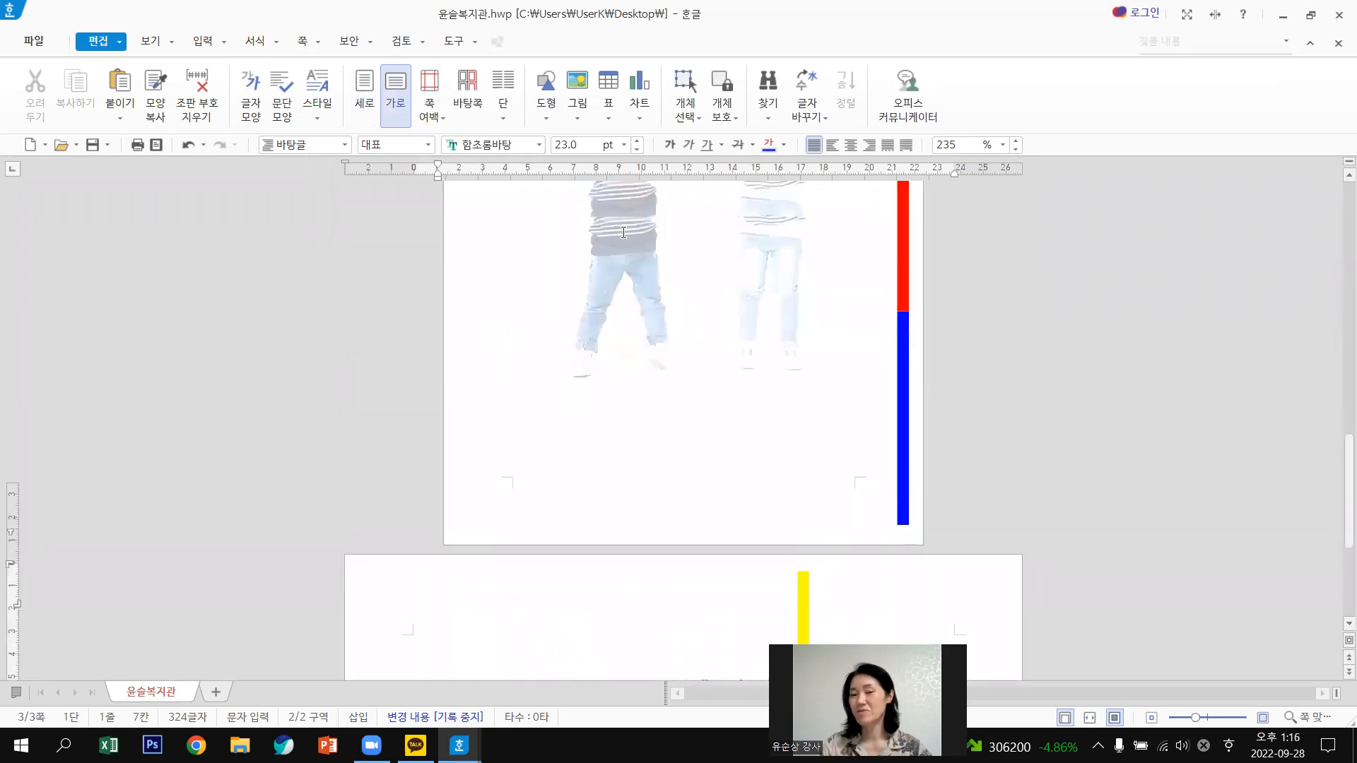
{"action": "scroll", "coordinate": [632, 249], "scroll_direction": "up", "scroll_amount": 4}
Push the 애국가 title down with blank lines toward the lyrics page.
{"action": "left_click", "coordinate": [650, 248]}
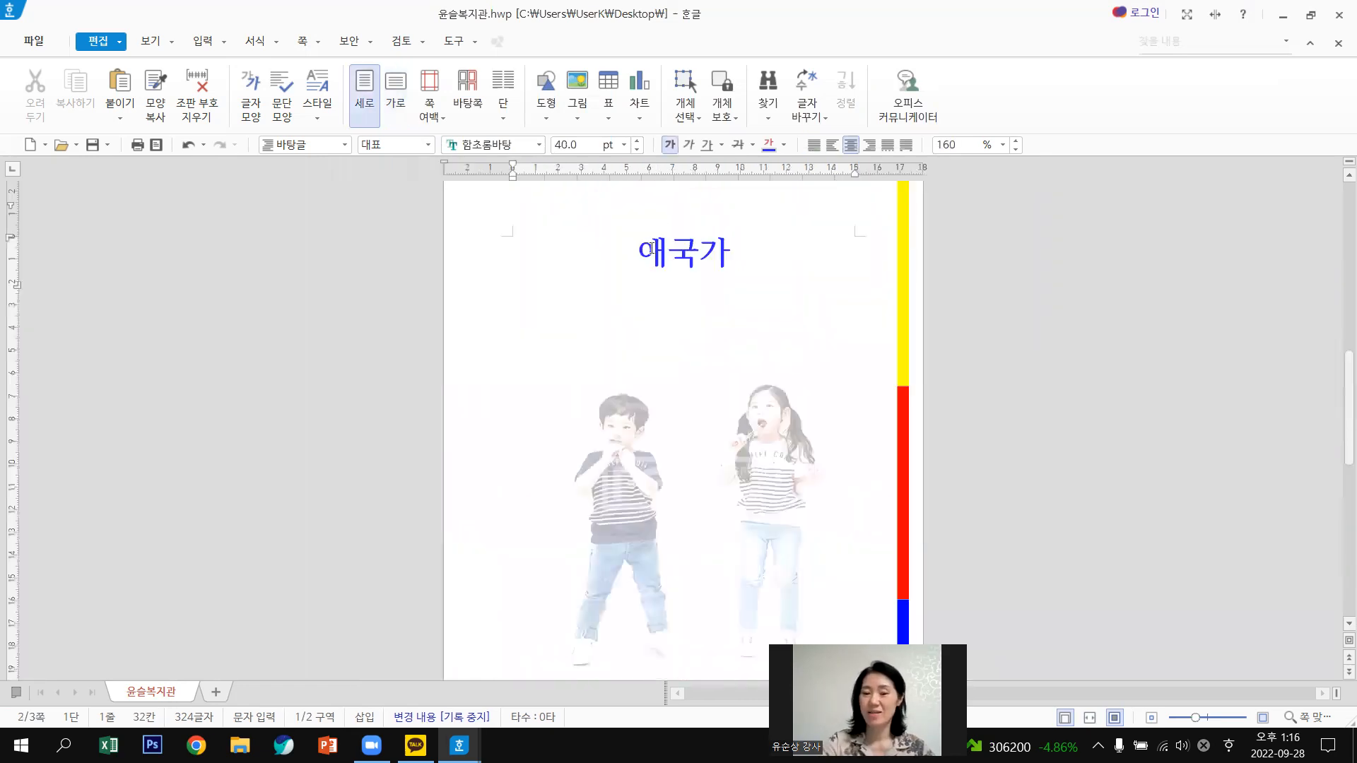
{"action": "scroll", "coordinate": [717, 297], "scroll_direction": "up", "scroll_amount": 4}
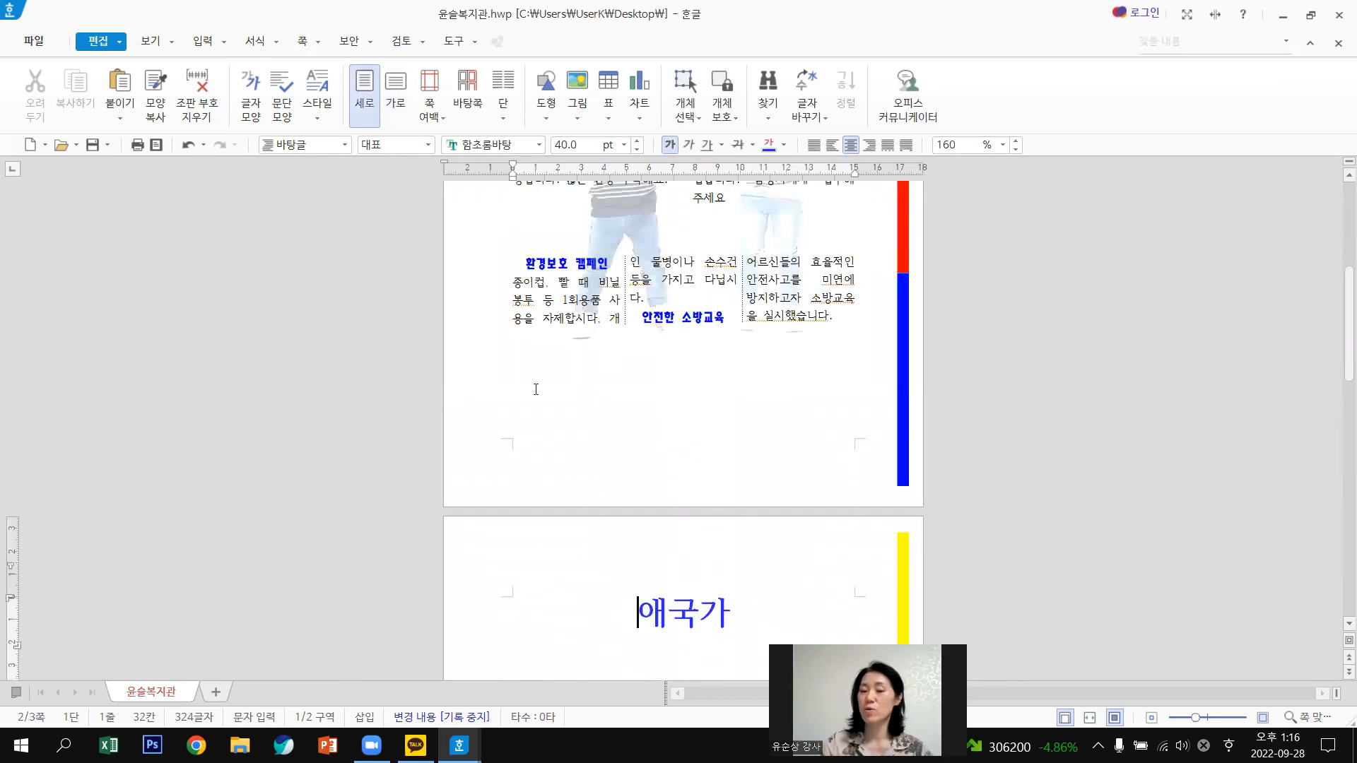
{"action": "left_click", "coordinate": [566, 371]}
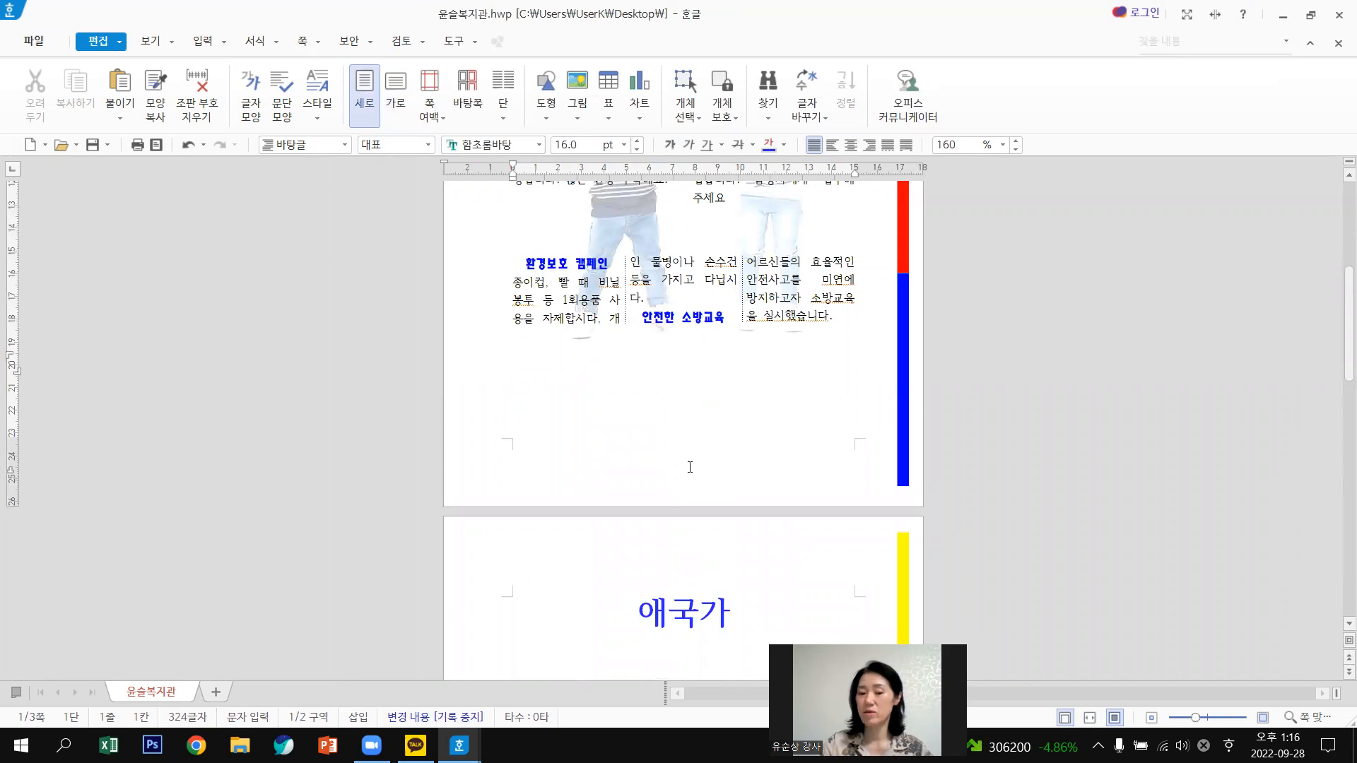
{"action": "scroll", "coordinate": [690, 486], "scroll_direction": "down", "scroll_amount": 3}
{"action": "scroll", "coordinate": [636, 373], "scroll_direction": "down", "scroll_amount": 1}
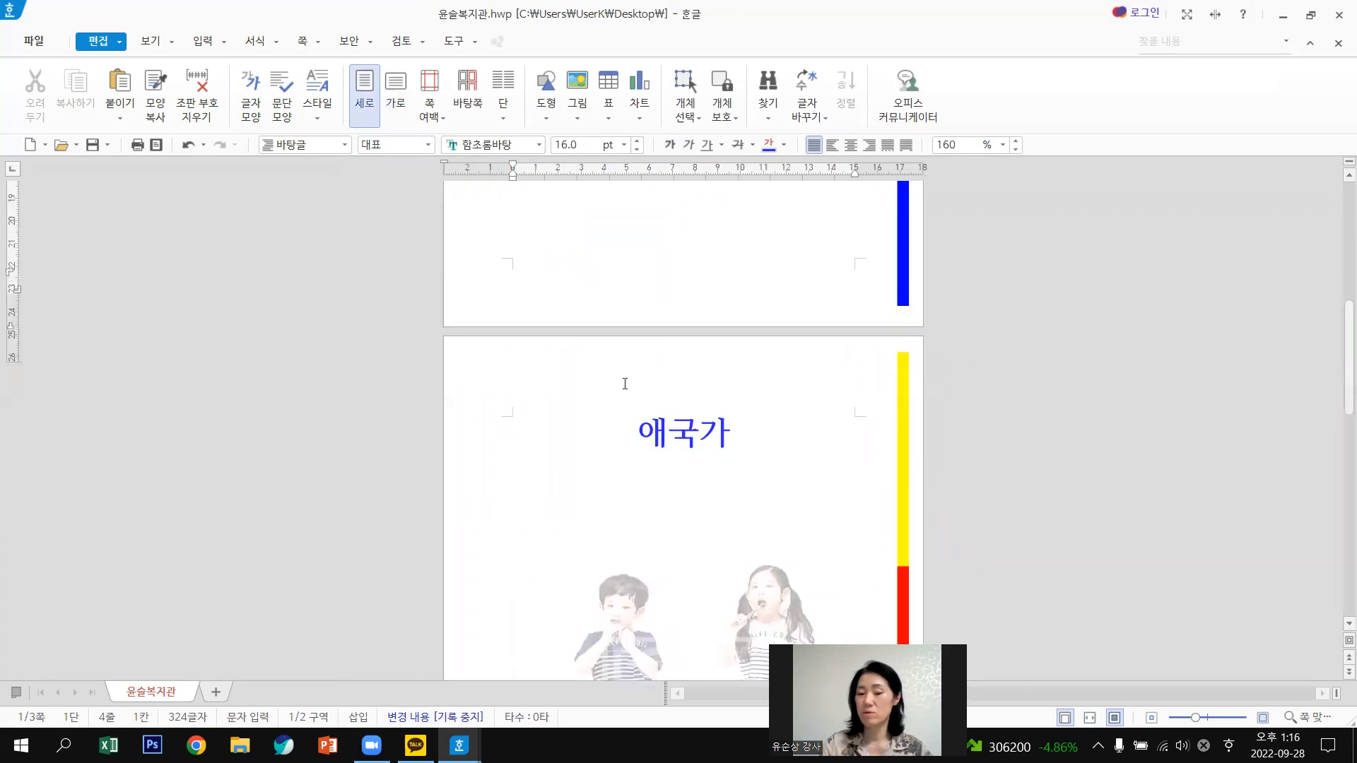
{"action": "scroll", "coordinate": [878, 379], "scroll_direction": "down", "scroll_amount": 1}
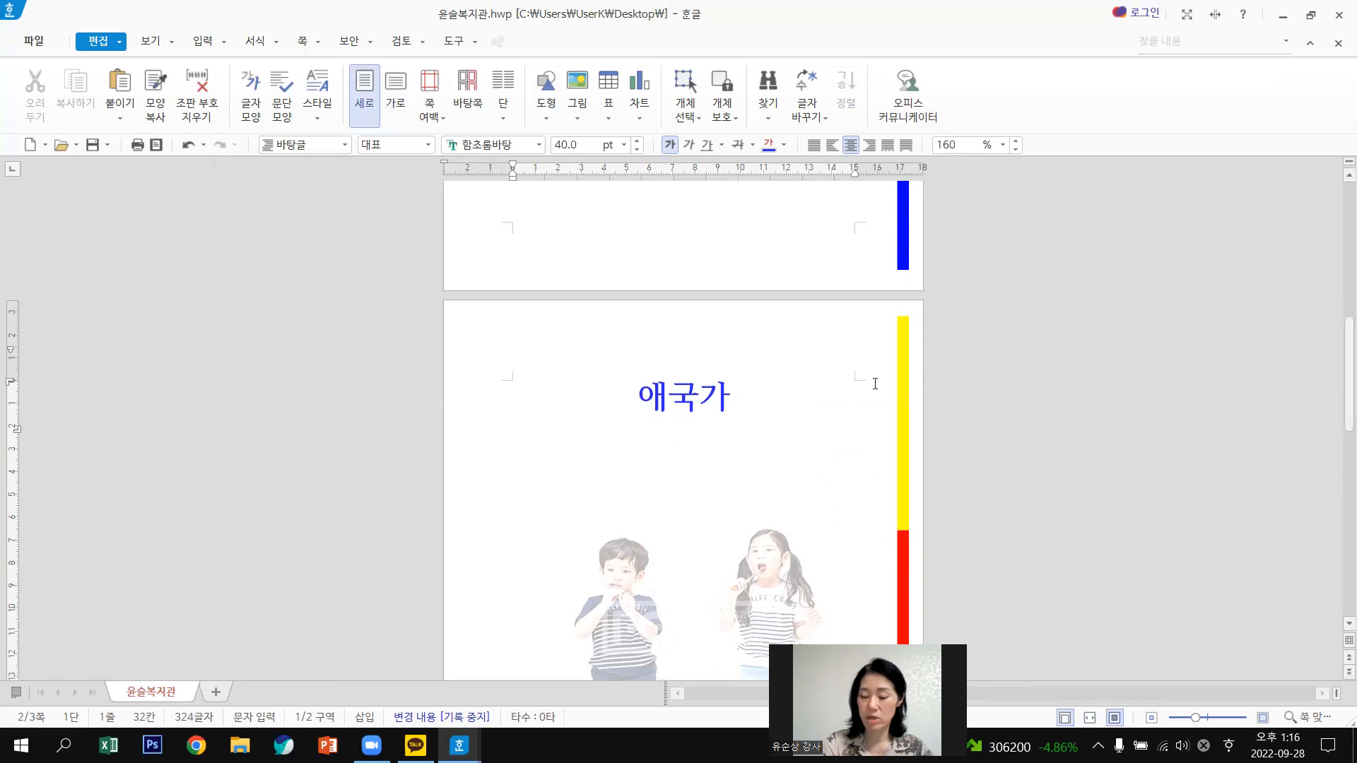
{"action": "key", "text": "Return"}
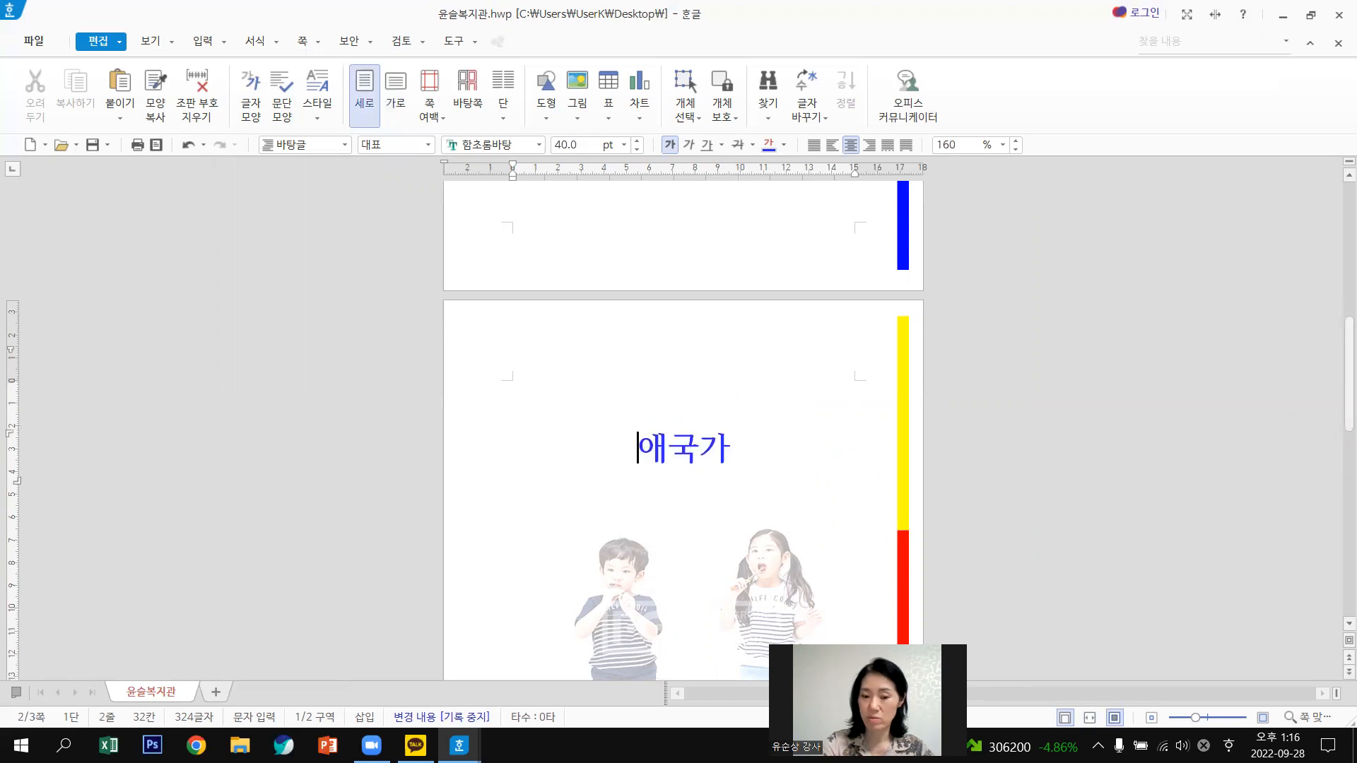
{"action": "key", "text": "Return"}
{"action": "key", "text": "Return"}
{"action": "key", "text": "Return"}
{"action": "key", "text": "Return"}
{"action": "key", "text": "Return"}
{"action": "key", "text": "Return"}
{"action": "key", "text": "Return"}
{"action": "key", "text": "Return"}
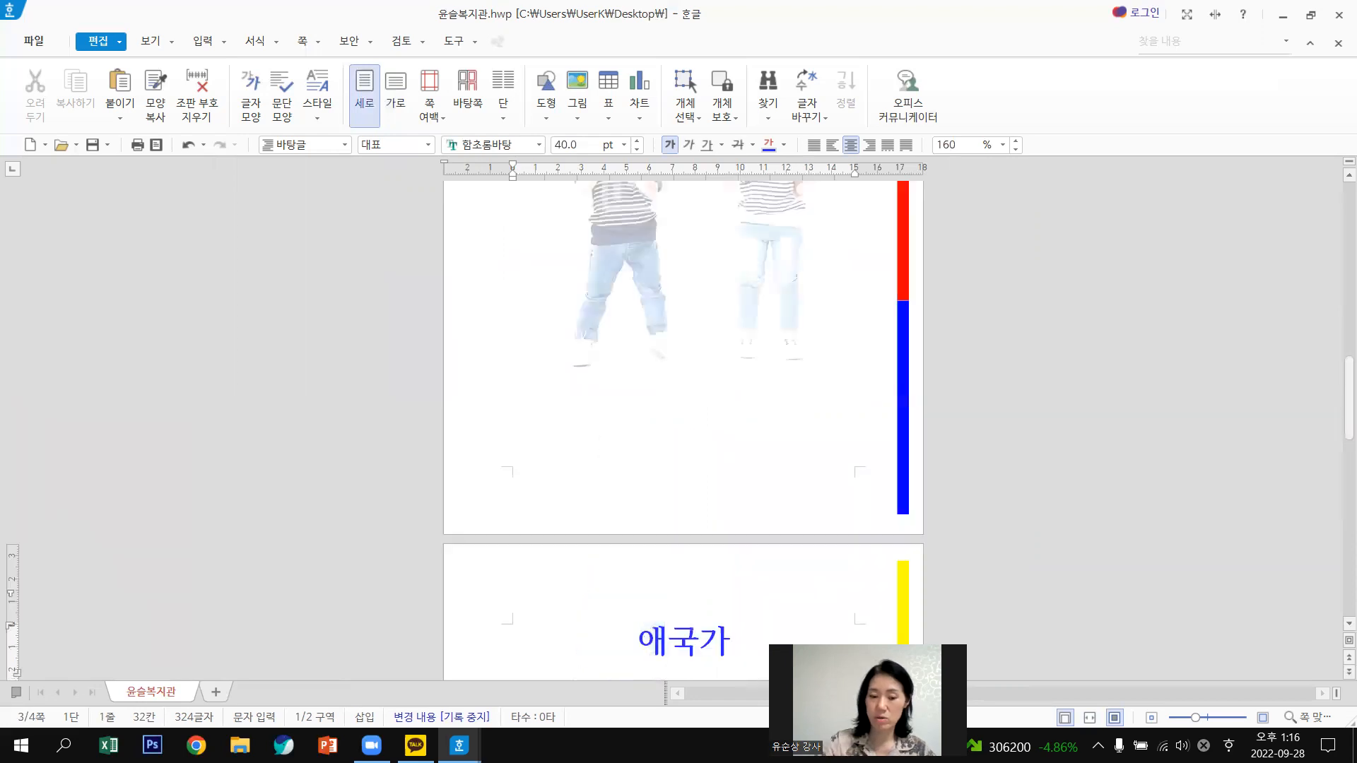
{"action": "scroll", "coordinate": [680, 416], "scroll_direction": "down", "scroll_amount": 3}
{"action": "scroll", "coordinate": [679, 430], "scroll_direction": "down", "scroll_amount": 1}
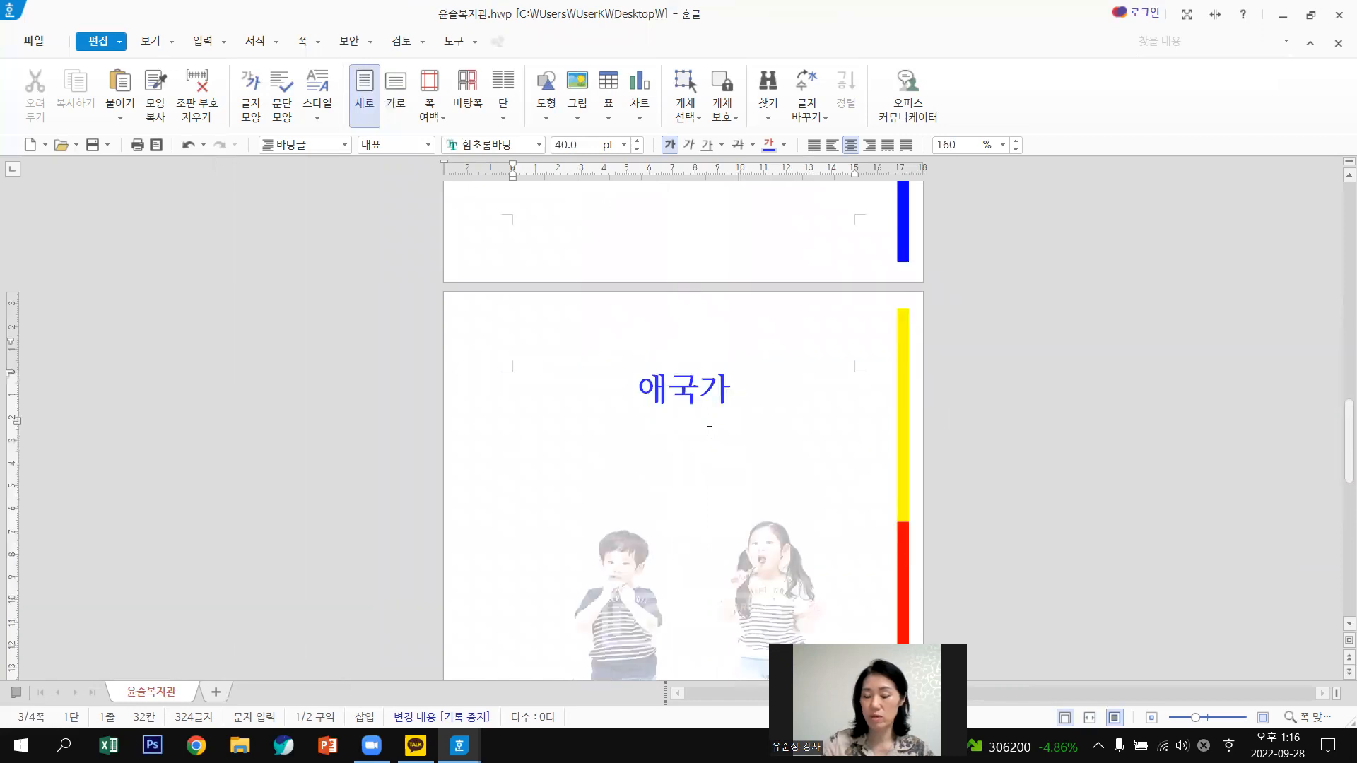
{"action": "left_click", "coordinate": [710, 431]}
{"action": "key", "text": "Down"}
{"action": "key", "text": "Down"}
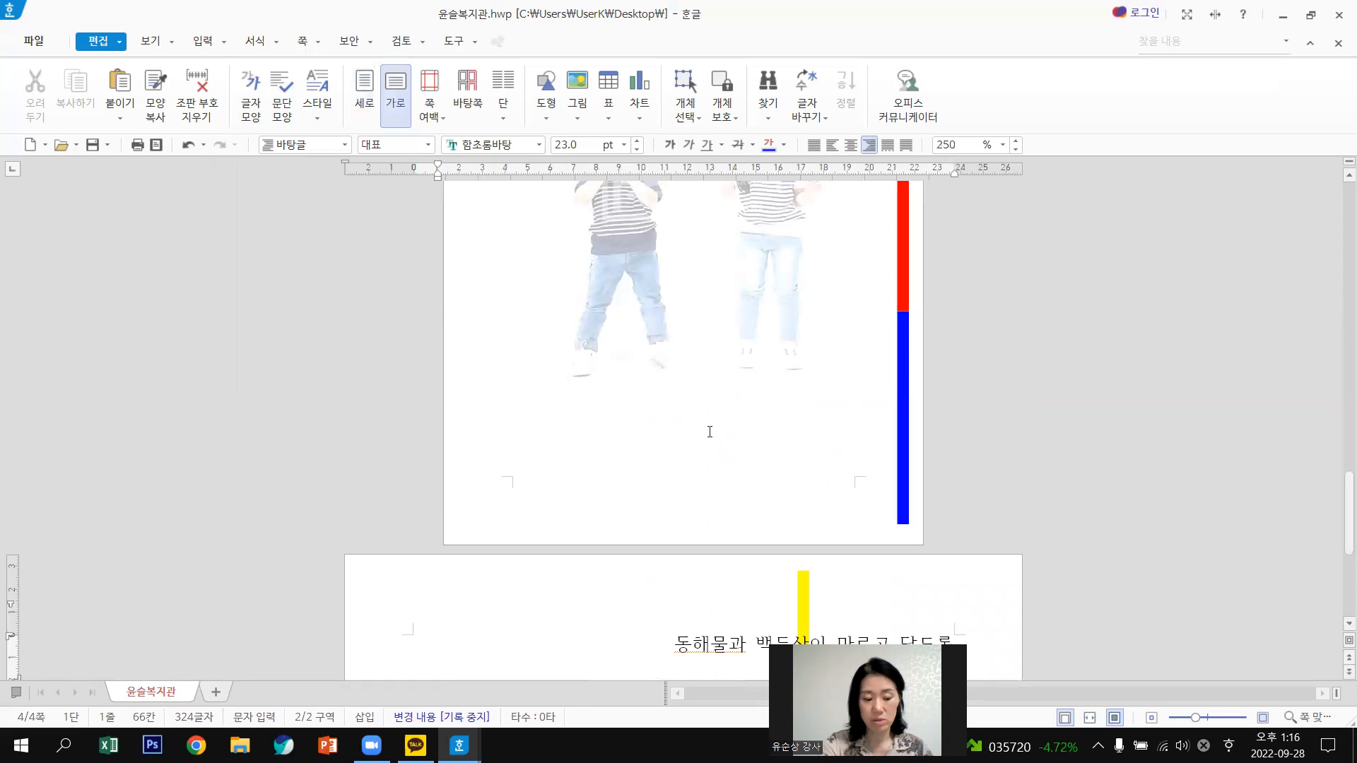
{"action": "key", "text": "Down"}
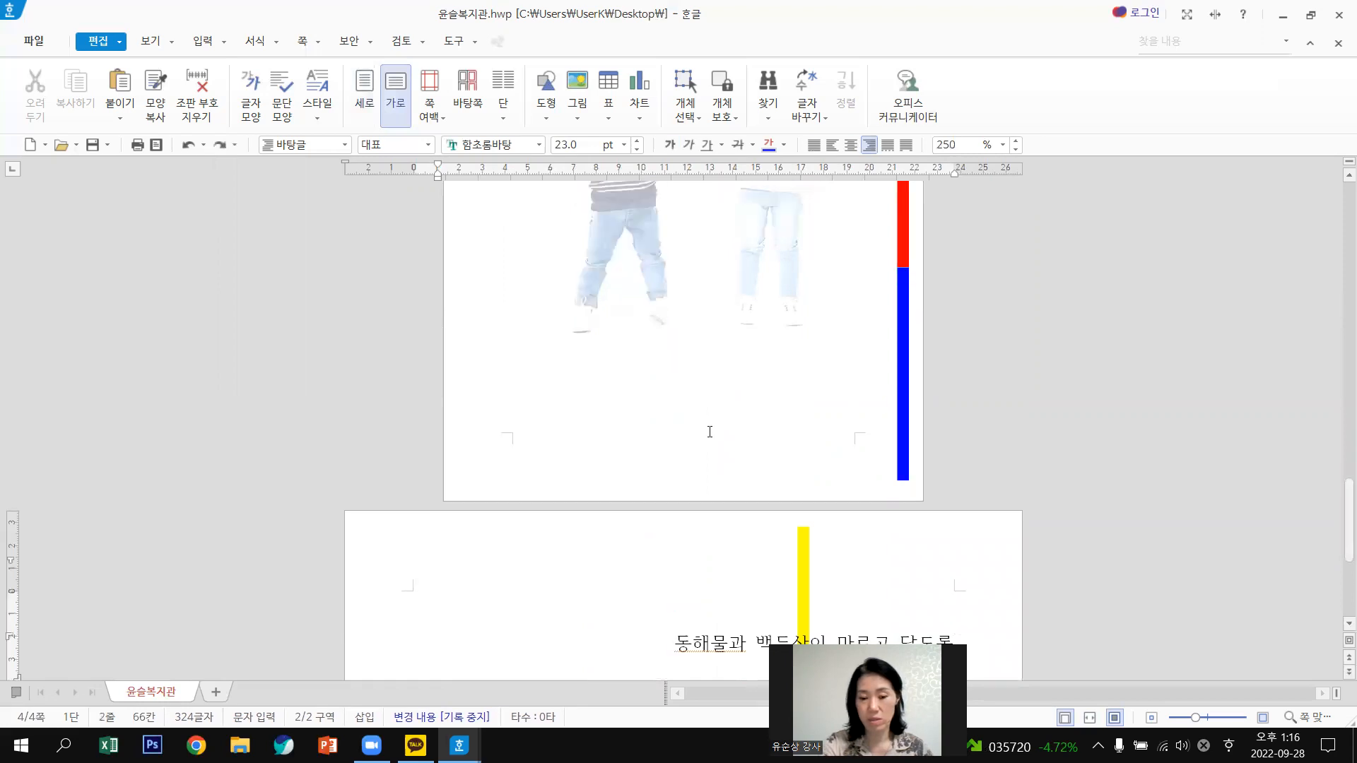
{"action": "key", "text": "Up"}
{"action": "key", "text": "Up"}
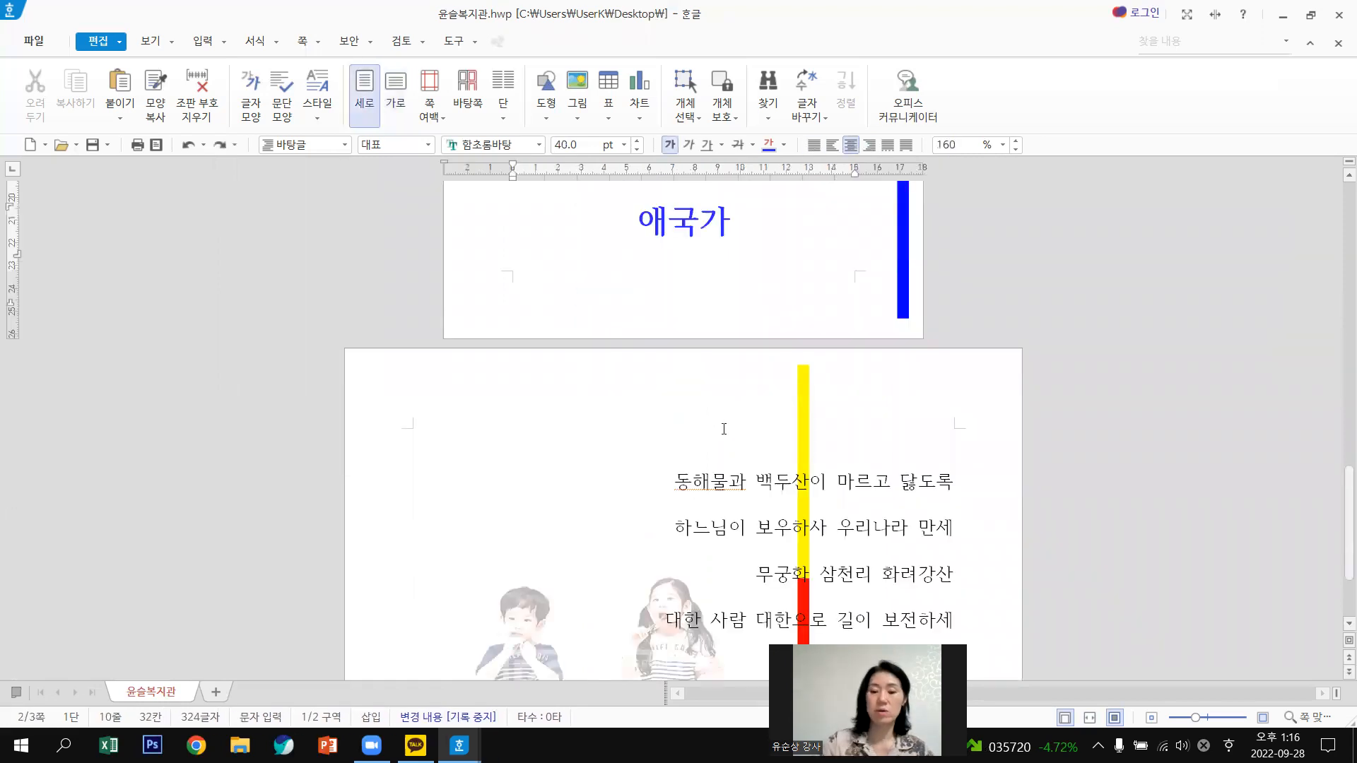
Insert a page break to move the 애국가 title onto a new page.
{"action": "scroll", "coordinate": [628, 337], "scroll_direction": "up", "scroll_amount": 2}
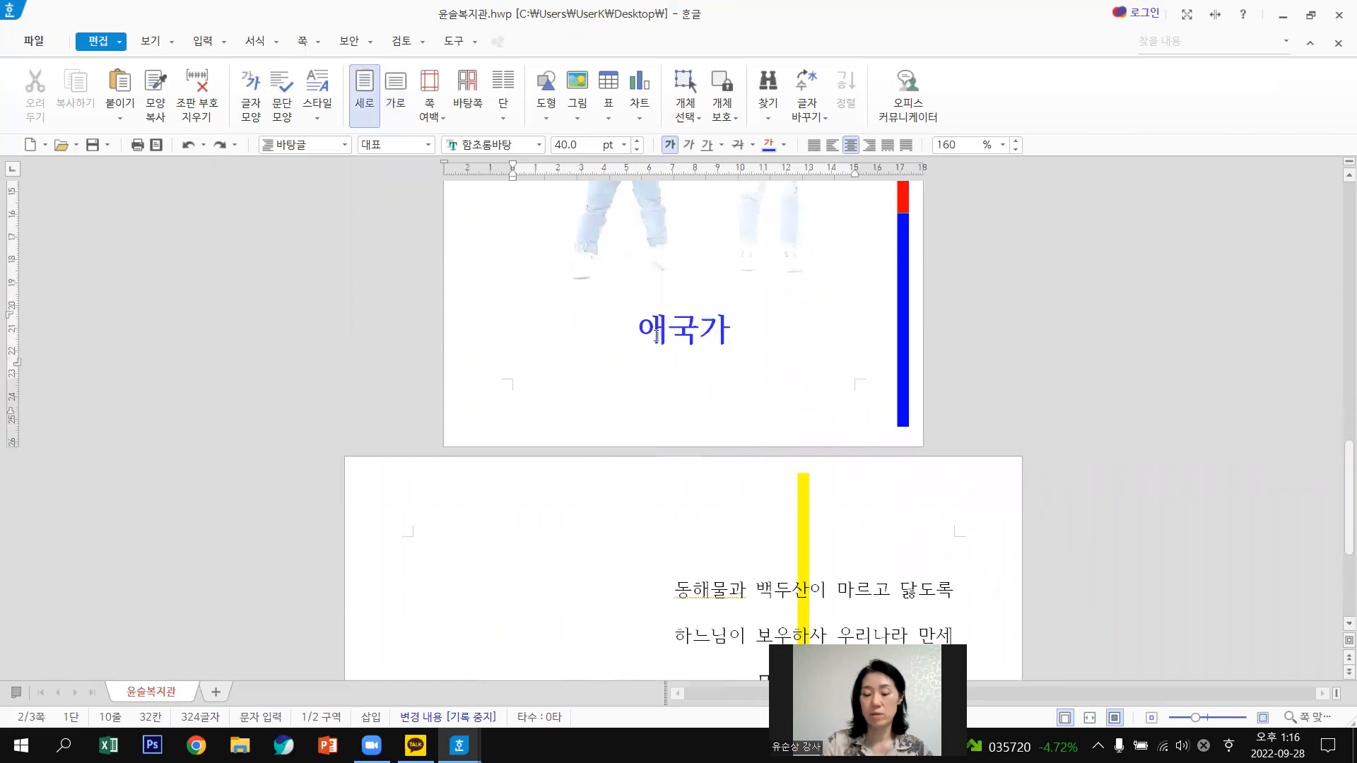
{"action": "key", "text": "ctrl+Return"}
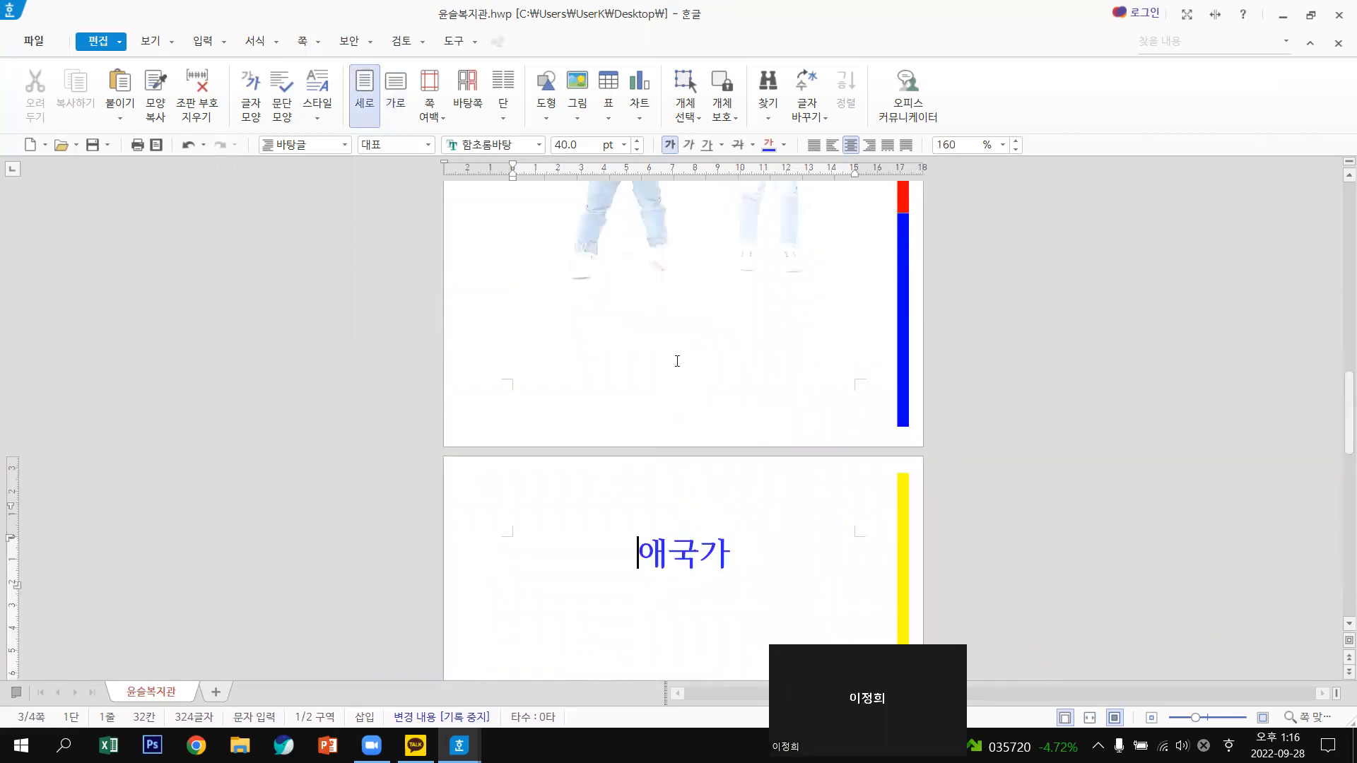
{"action": "scroll", "coordinate": [629, 284], "scroll_direction": "down", "scroll_amount": 9}
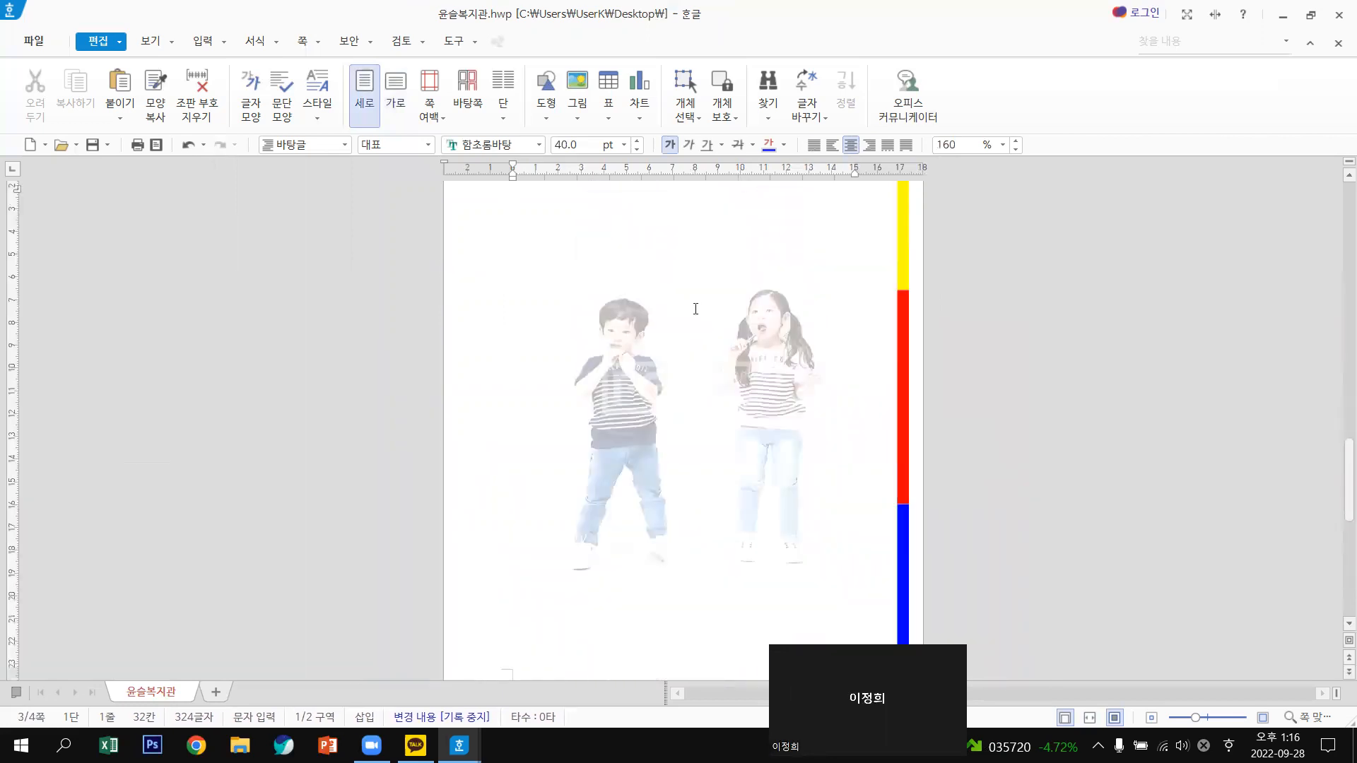
{"action": "scroll", "coordinate": [689, 332], "scroll_direction": "up", "scroll_amount": 9}
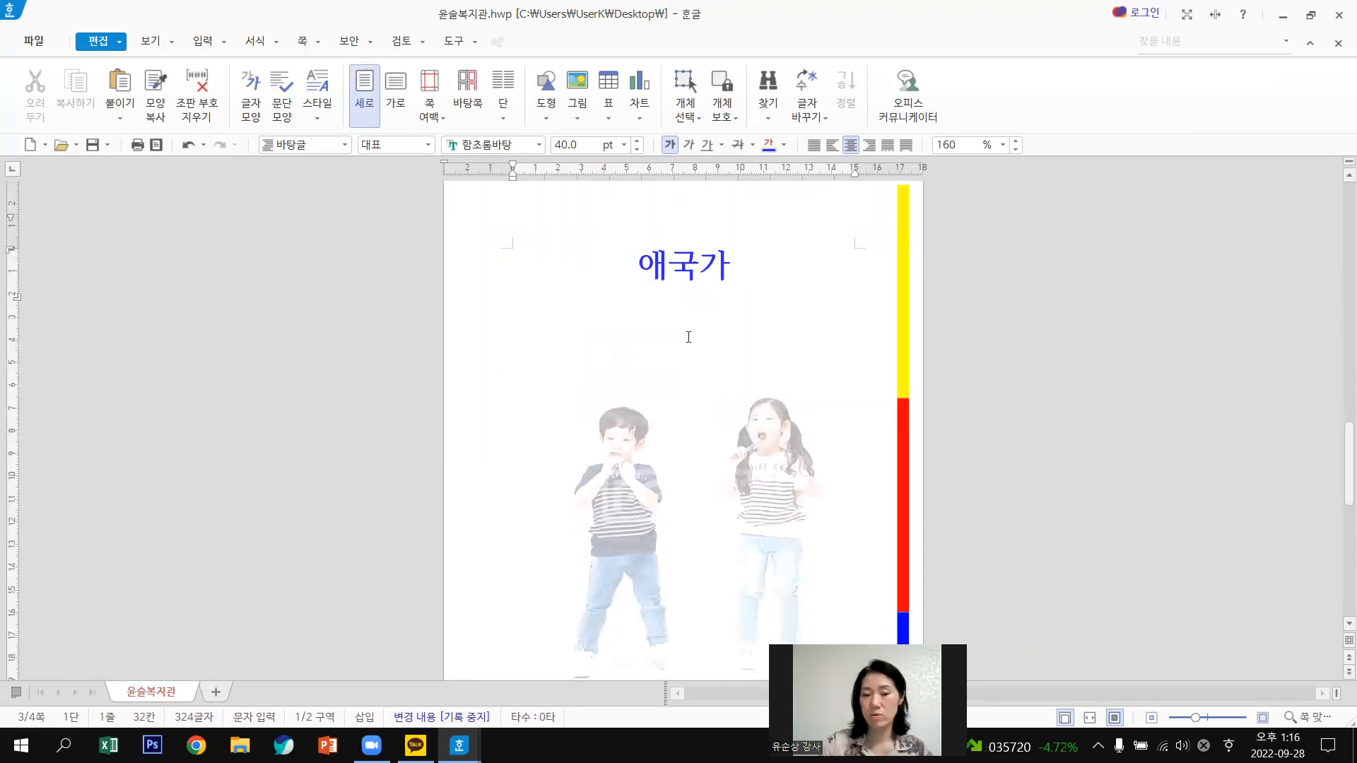
{"action": "left_click", "coordinate": [688, 337]}
{"action": "scroll", "coordinate": [689, 337], "scroll_direction": "down", "scroll_amount": 10}
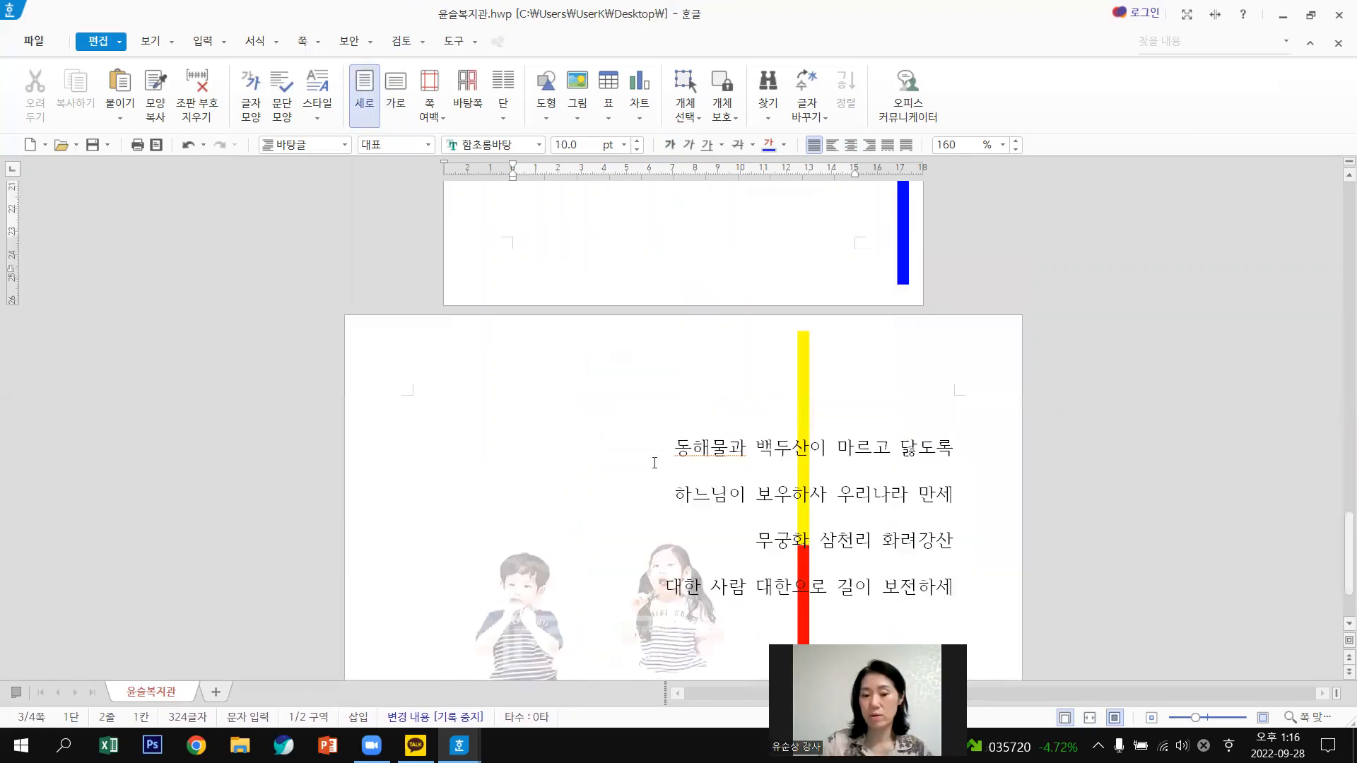
{"action": "scroll", "coordinate": [730, 424], "scroll_direction": "up", "scroll_amount": 8}
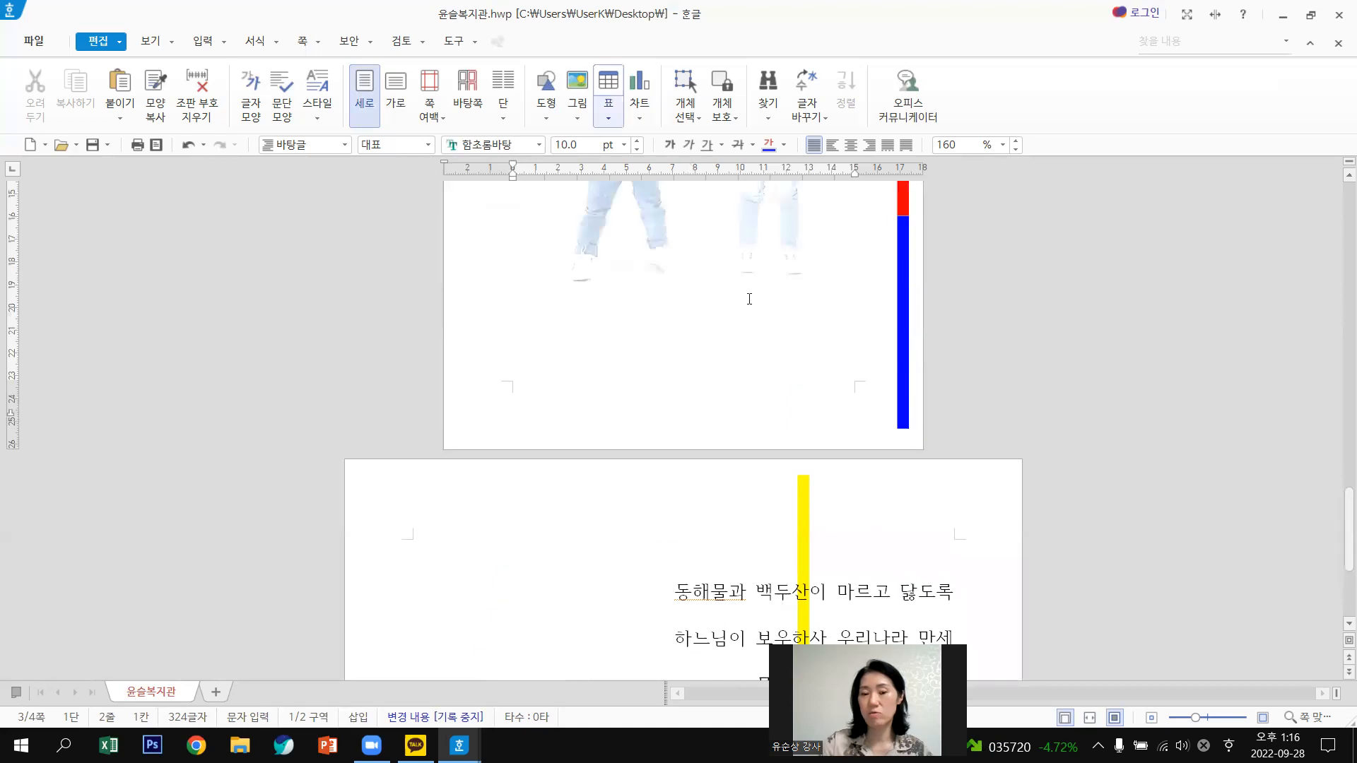
{"action": "scroll", "coordinate": [700, 326], "scroll_direction": "up", "scroll_amount": 3}
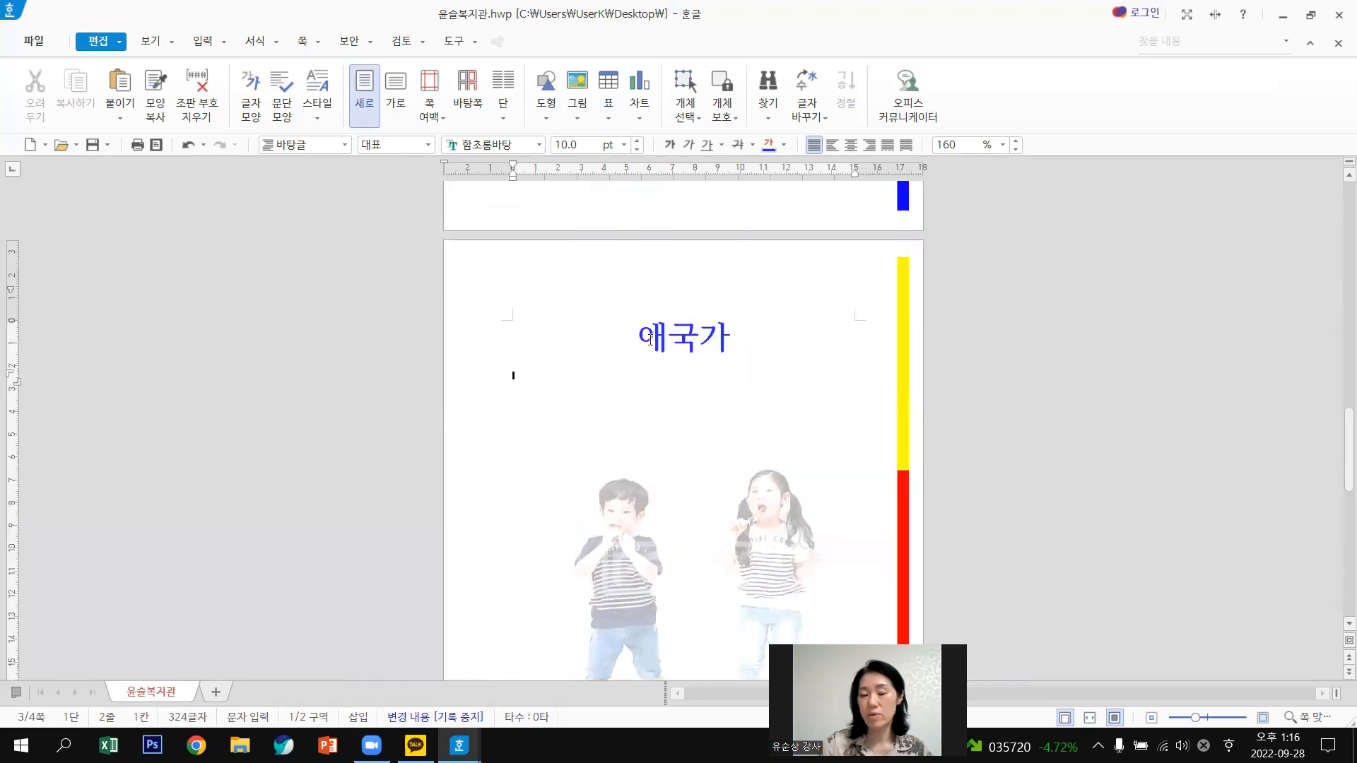
Take out the 애국가 title, delete the empty portrait page, and paste the title above the lyrics.
{"action": "double_click", "coordinate": [775, 336]}
{"action": "key", "text": "ctrl+c"}
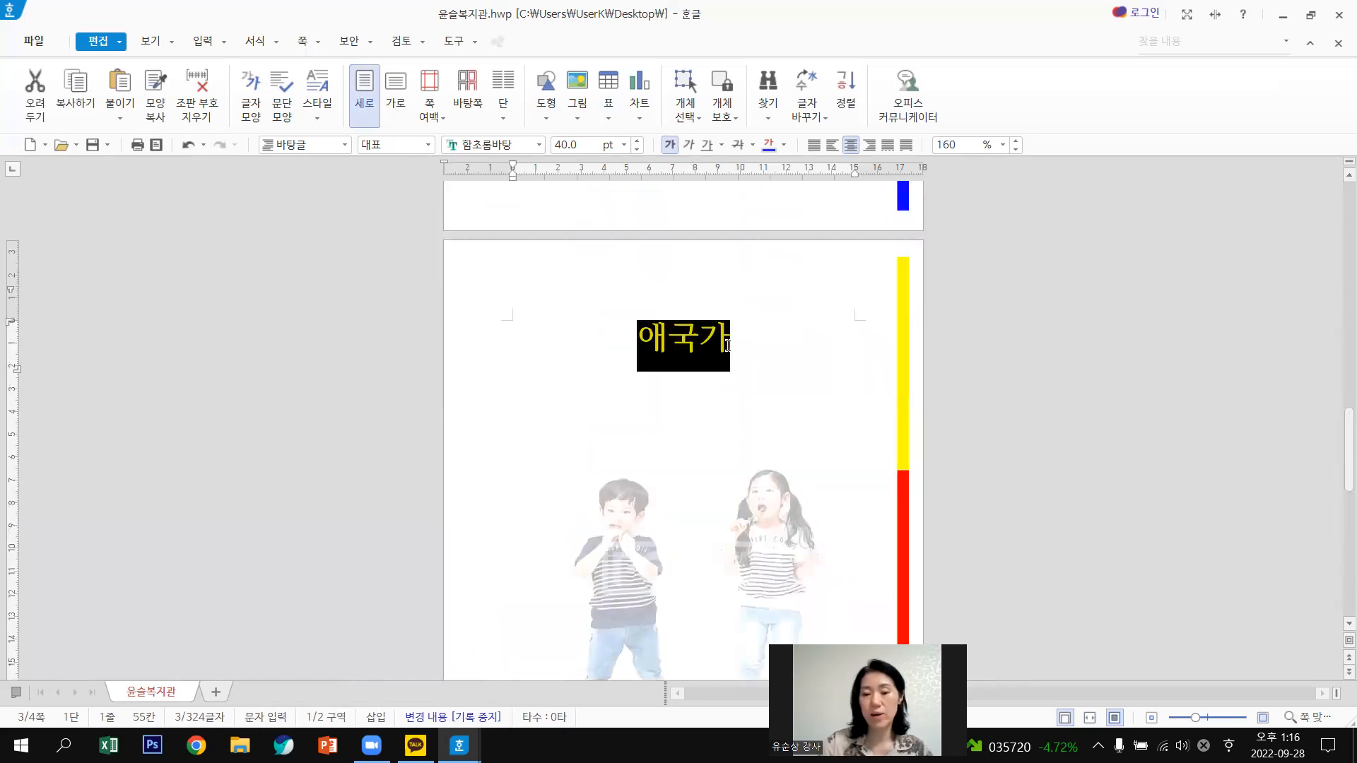
{"action": "key", "text": "Delete"}
{"action": "scroll", "coordinate": [730, 340], "scroll_direction": "down", "scroll_amount": 6}
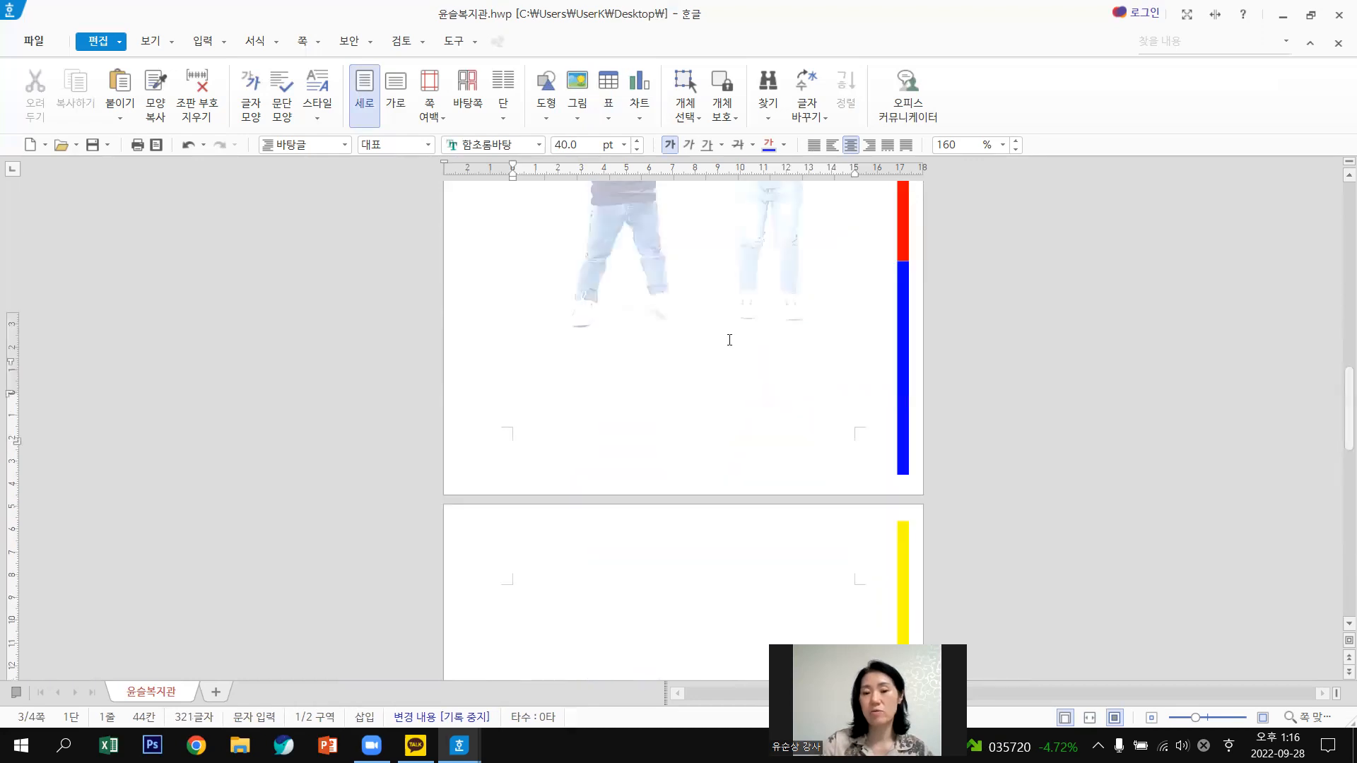
{"action": "scroll", "coordinate": [693, 339], "scroll_direction": "down", "scroll_amount": 7}
{"action": "scroll", "coordinate": [671, 354], "scroll_direction": "up", "scroll_amount": 4}
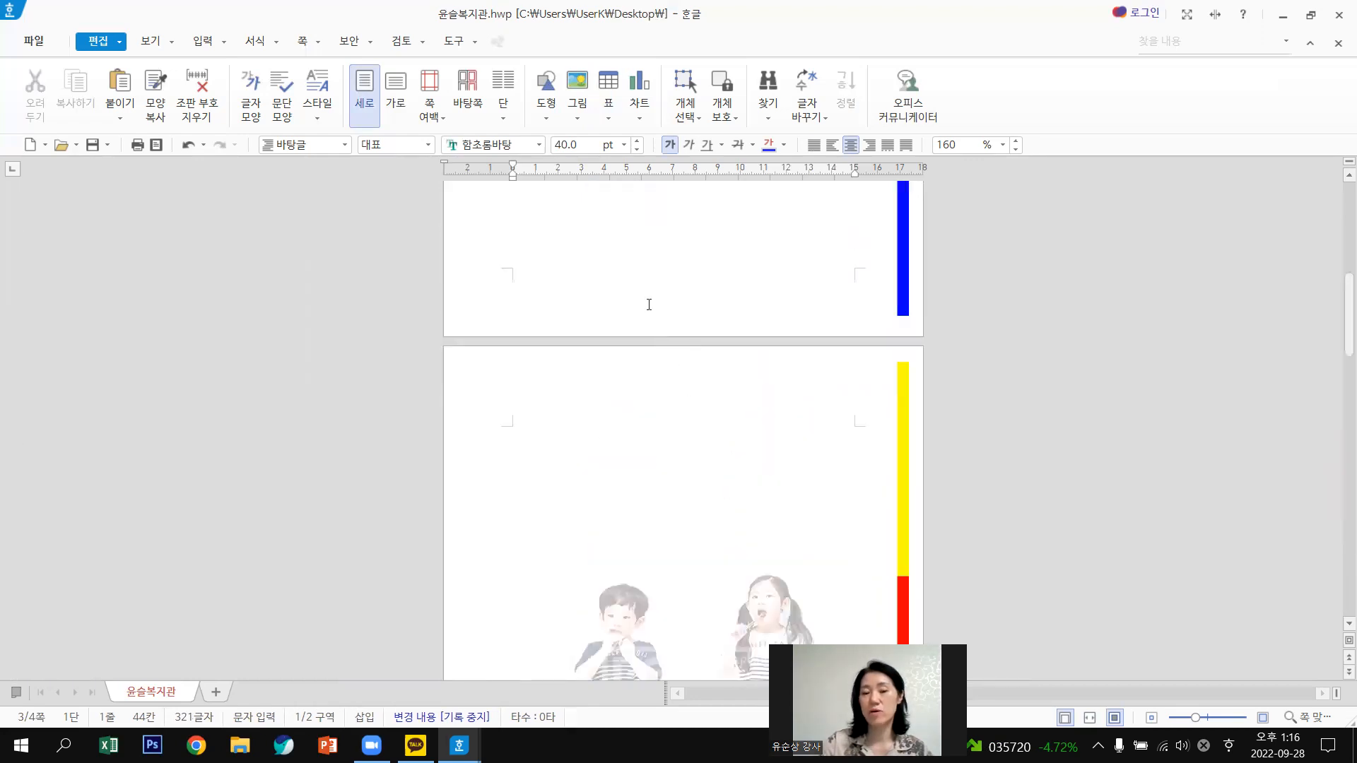
{"action": "left_click", "coordinate": [648, 305]}
{"action": "left_click", "coordinate": [666, 453]}
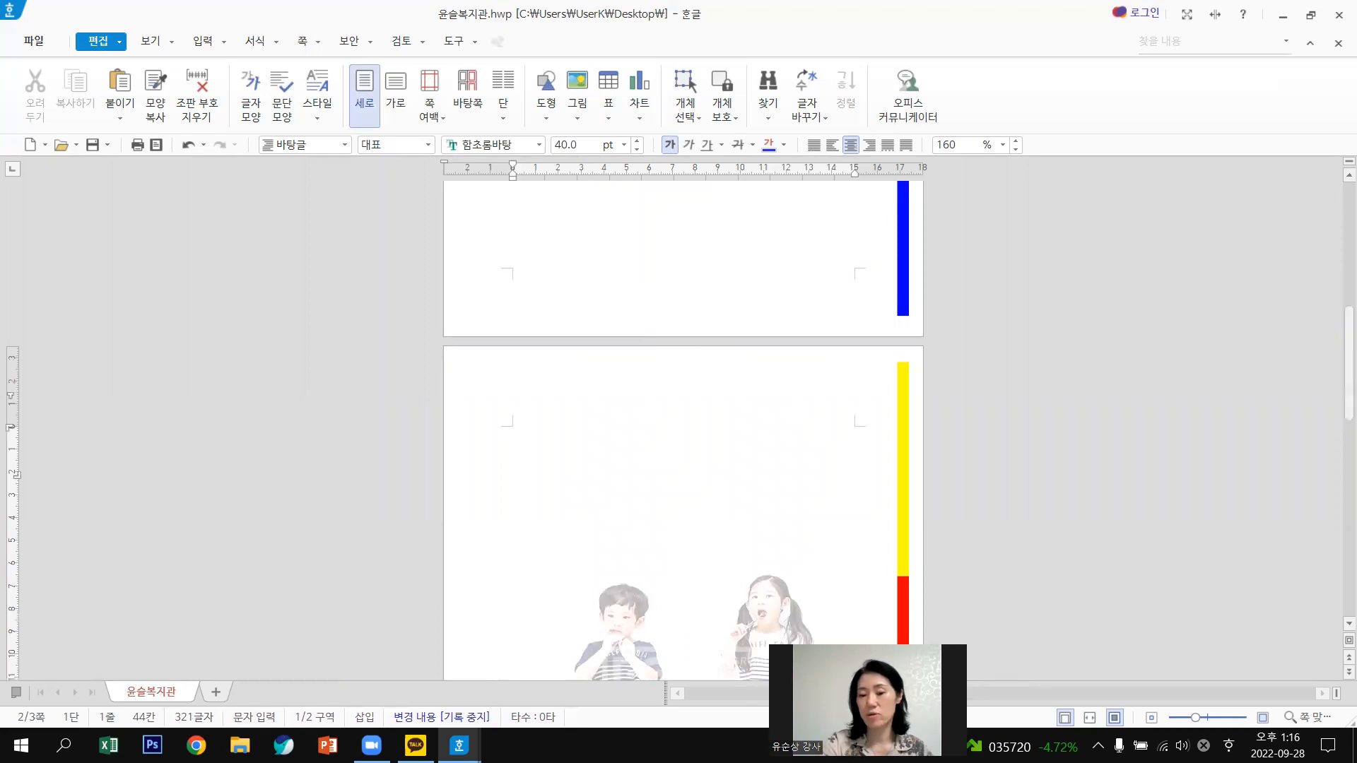
{"action": "key", "text": "Delete"}
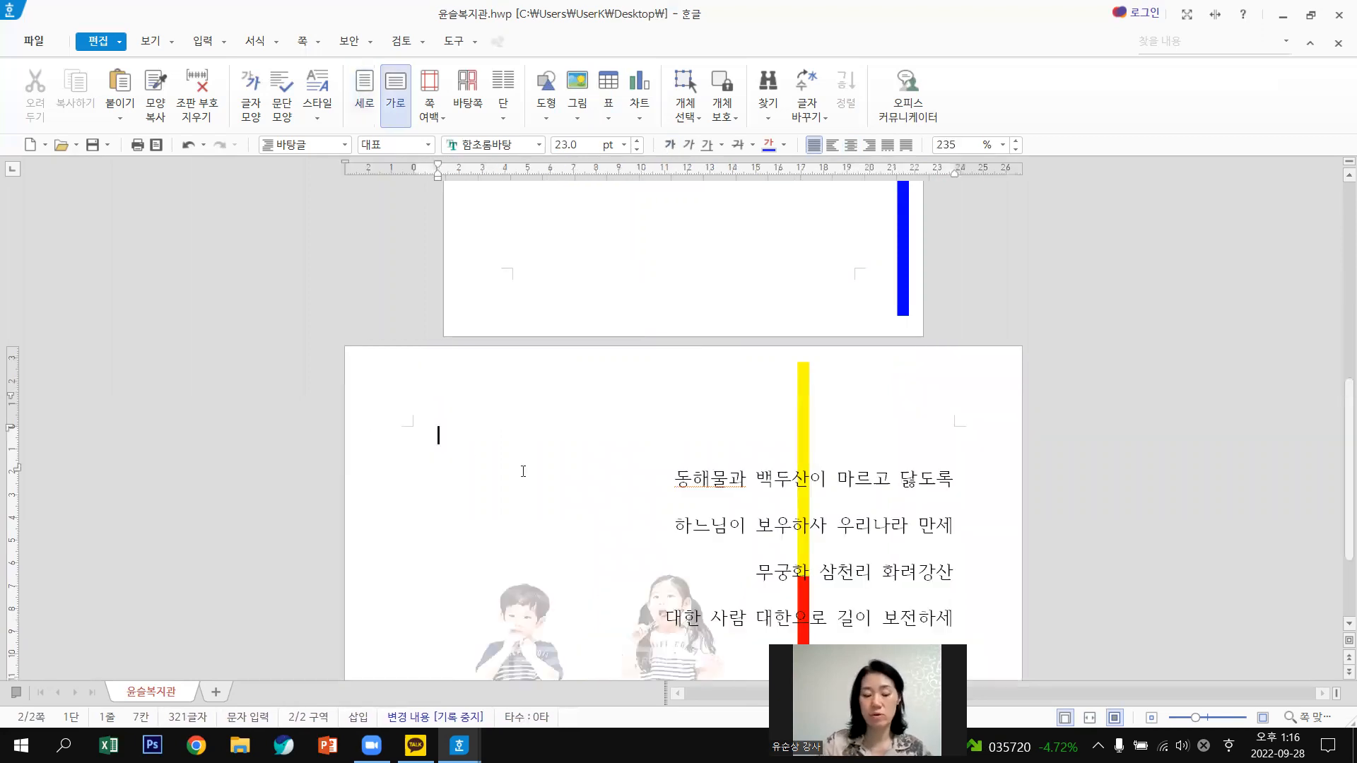
{"action": "key", "text": "ctrl+v"}
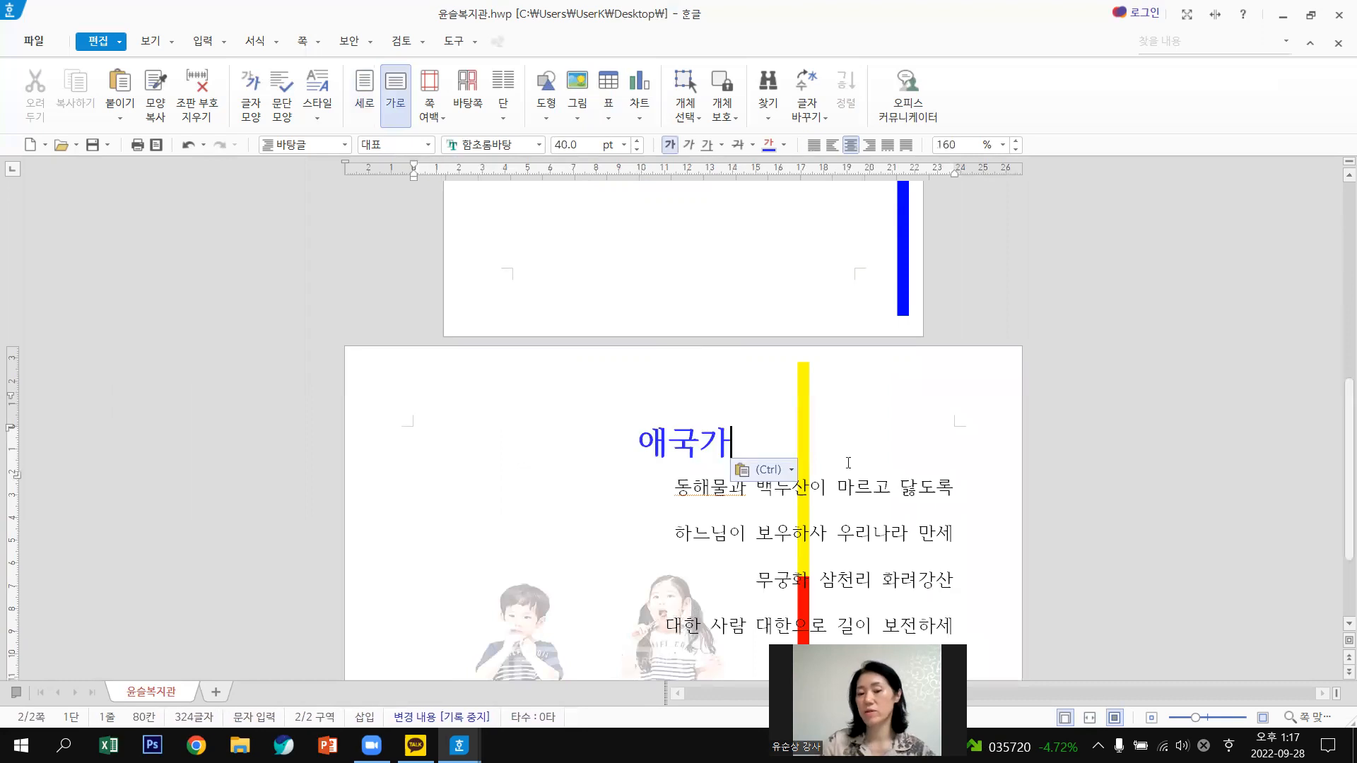
{"action": "scroll", "coordinate": [848, 463], "scroll_direction": "down", "scroll_amount": 3}
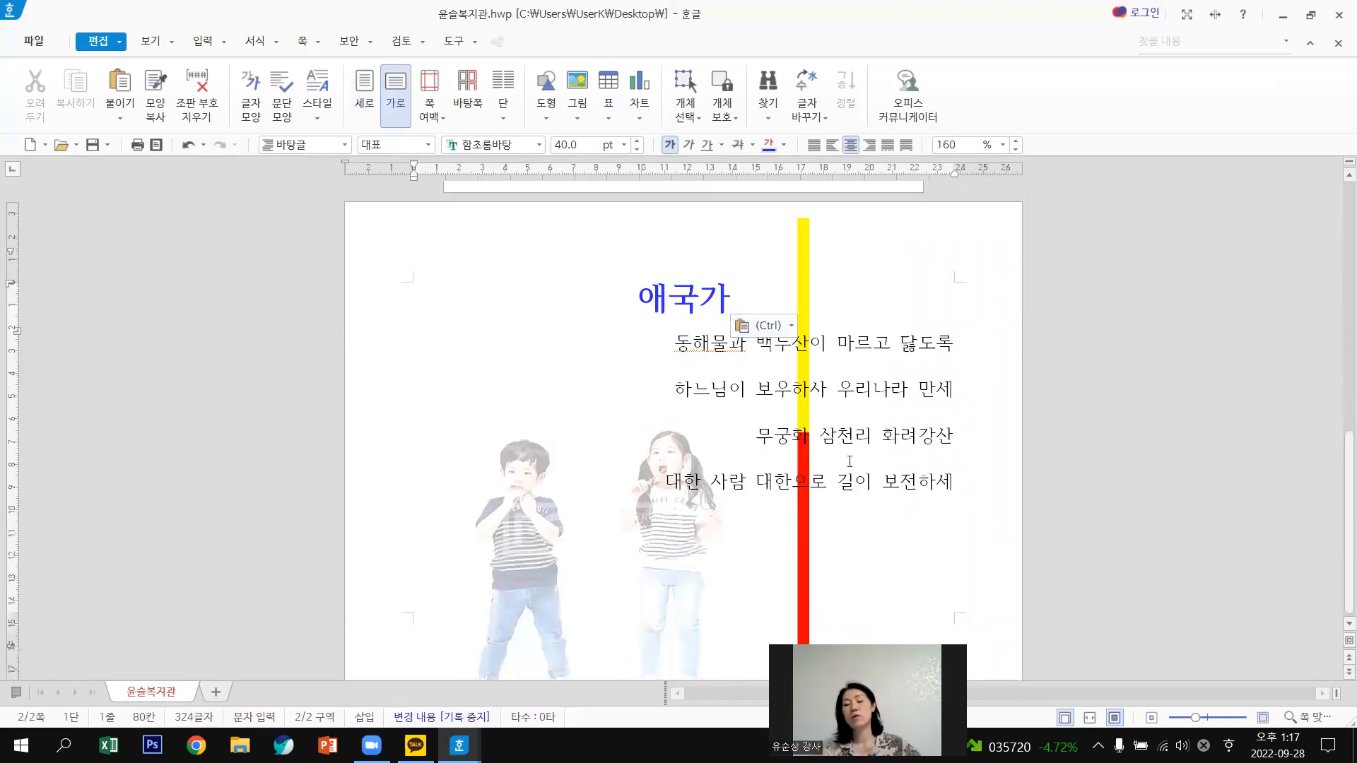
{"action": "scroll", "coordinate": [707, 438], "scroll_direction": "up", "scroll_amount": 5}
Insert an empty line before 동해물과, just under the 애국가 title on the landscape page.
{"action": "scroll", "coordinate": [604, 458], "scroll_direction": "up", "scroll_amount": 3}
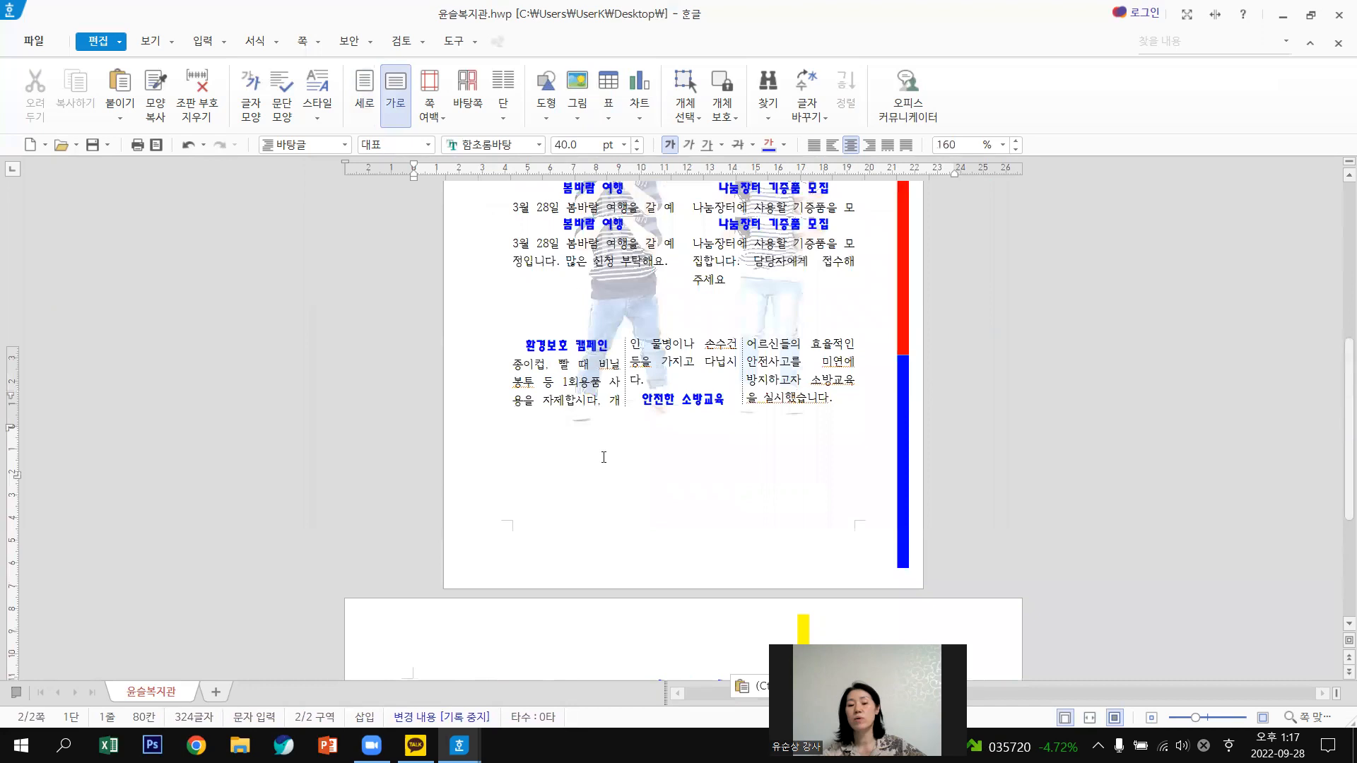
{"action": "scroll", "coordinate": [555, 532], "scroll_direction": "up", "scroll_amount": 2}
{"action": "left_click", "coordinate": [631, 556]}
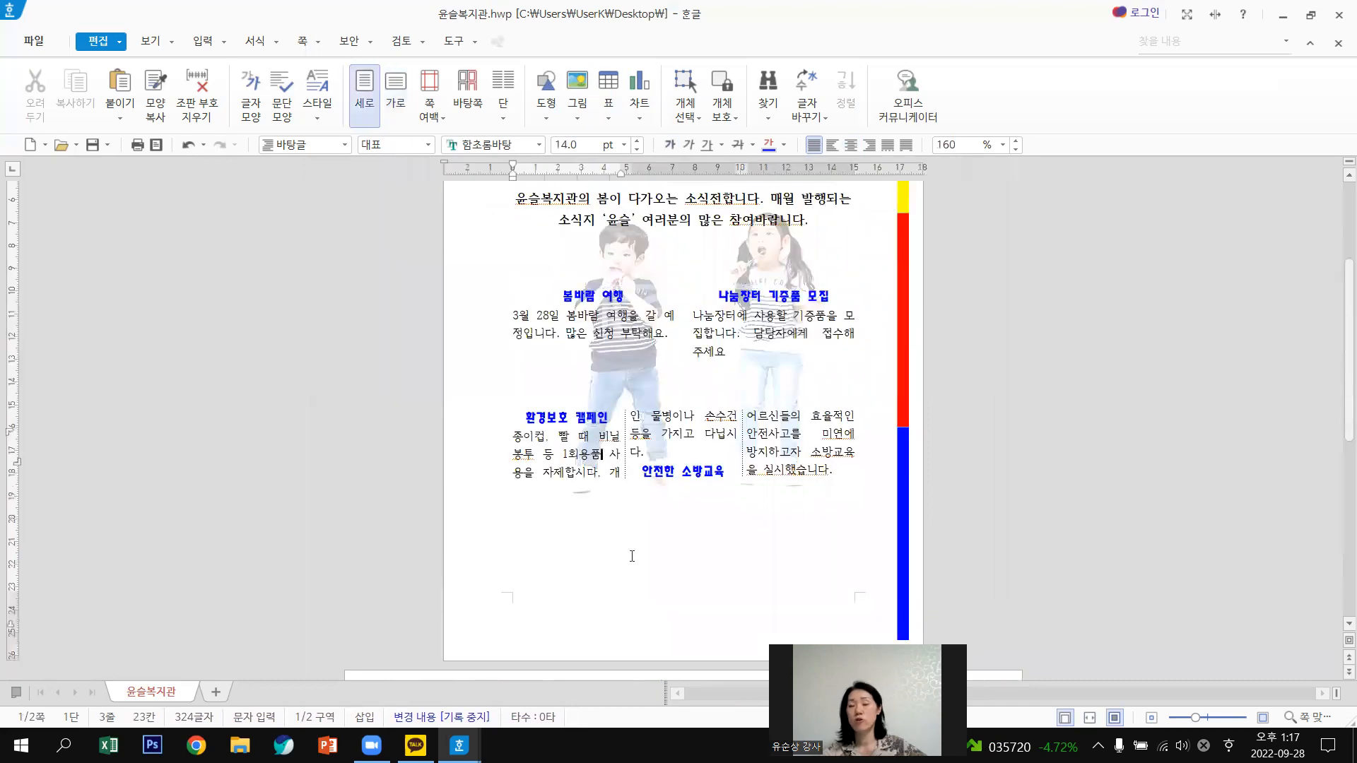
{"action": "scroll", "coordinate": [649, 563], "scroll_direction": "down", "scroll_amount": 5}
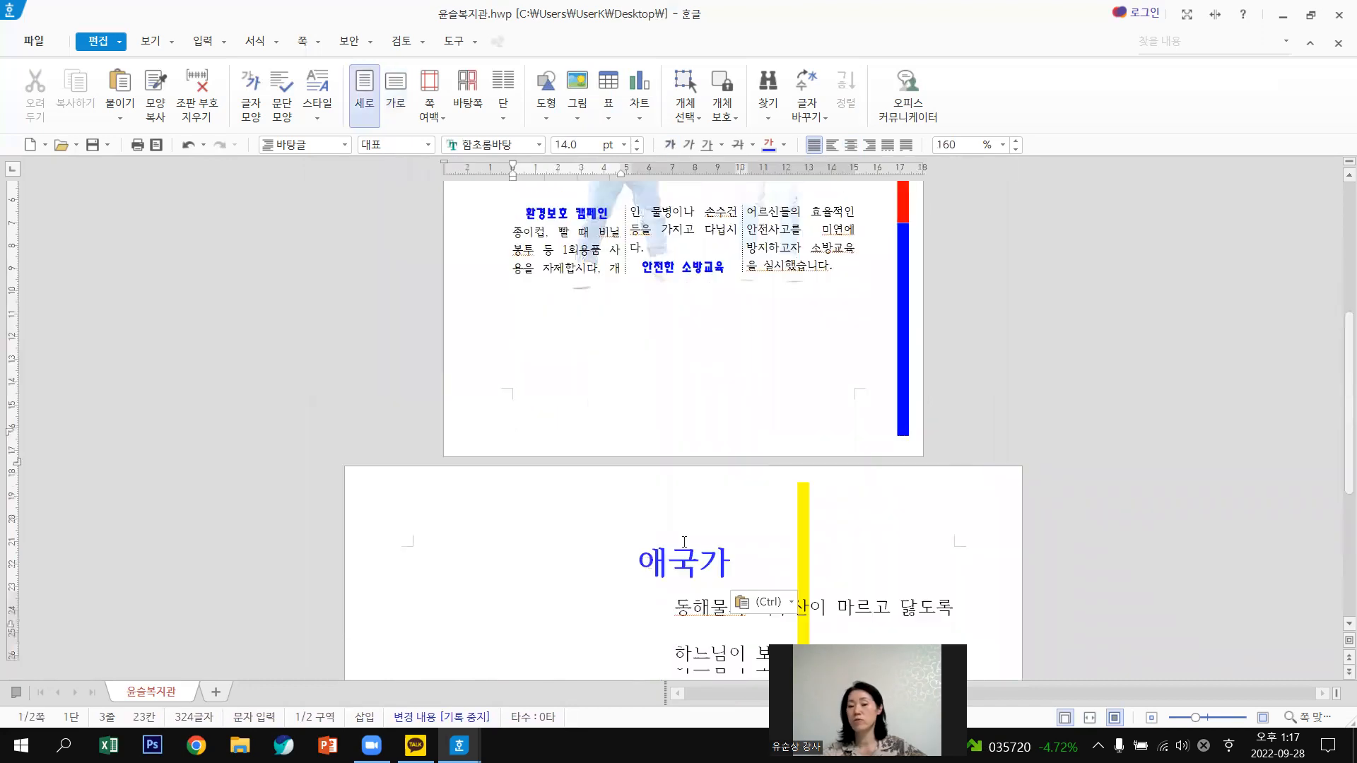
{"action": "scroll", "coordinate": [741, 571], "scroll_direction": "down", "scroll_amount": 3}
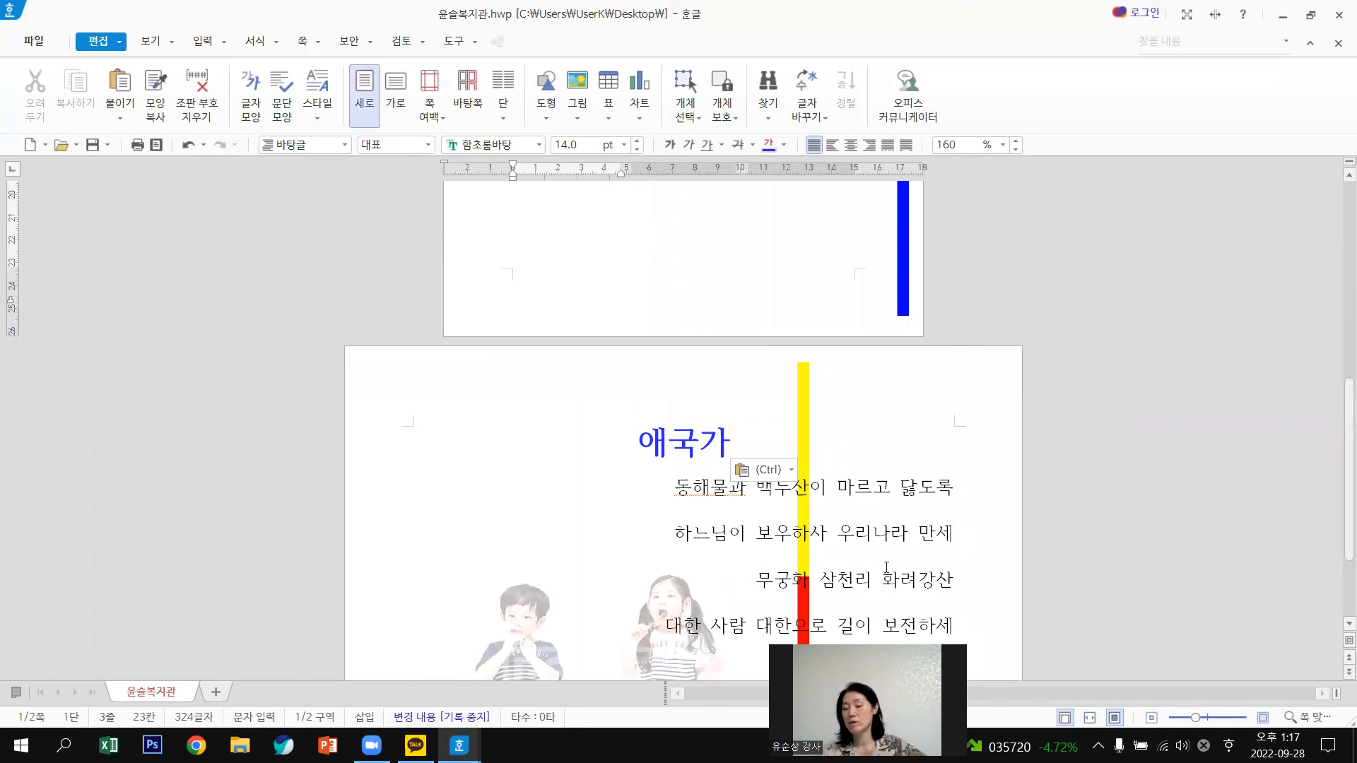
{"action": "scroll", "coordinate": [887, 567], "scroll_direction": "down", "scroll_amount": 4}
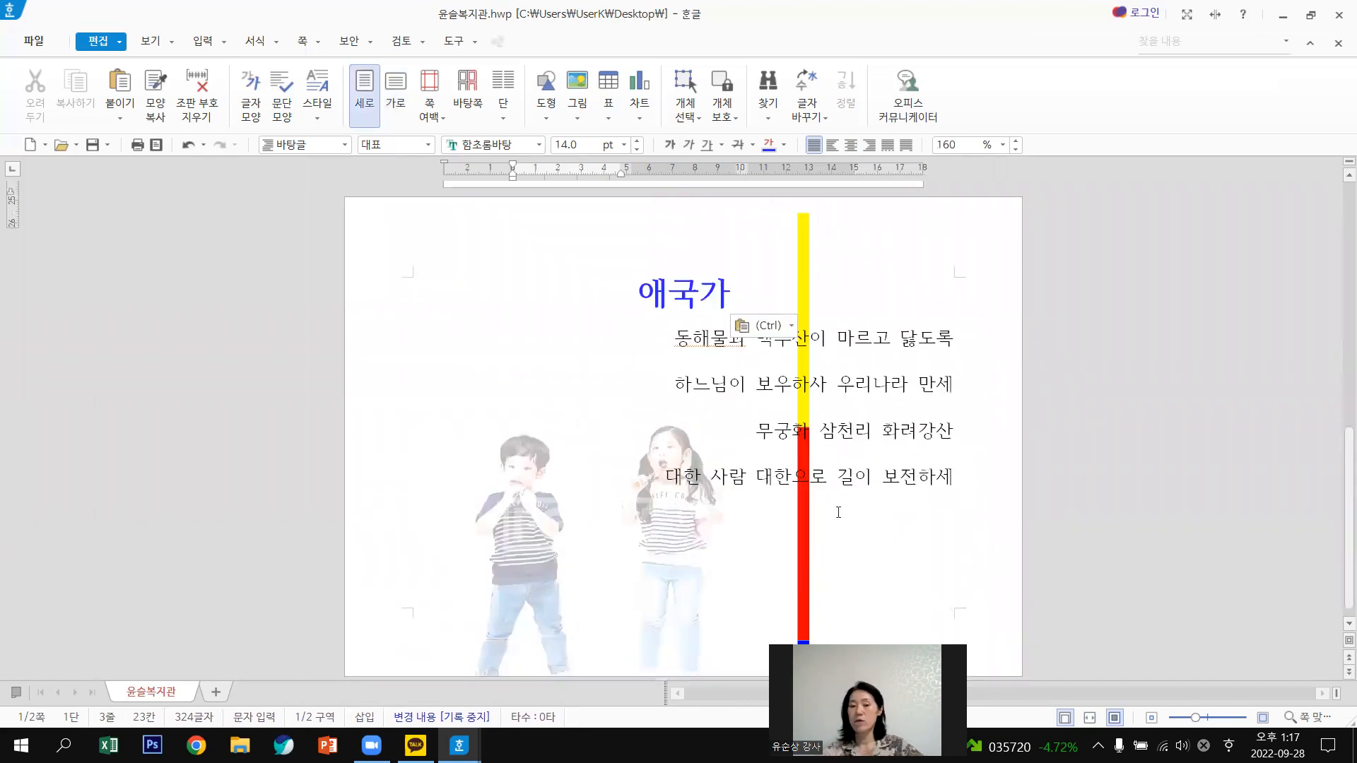
{"action": "left_click", "coordinate": [677, 339]}
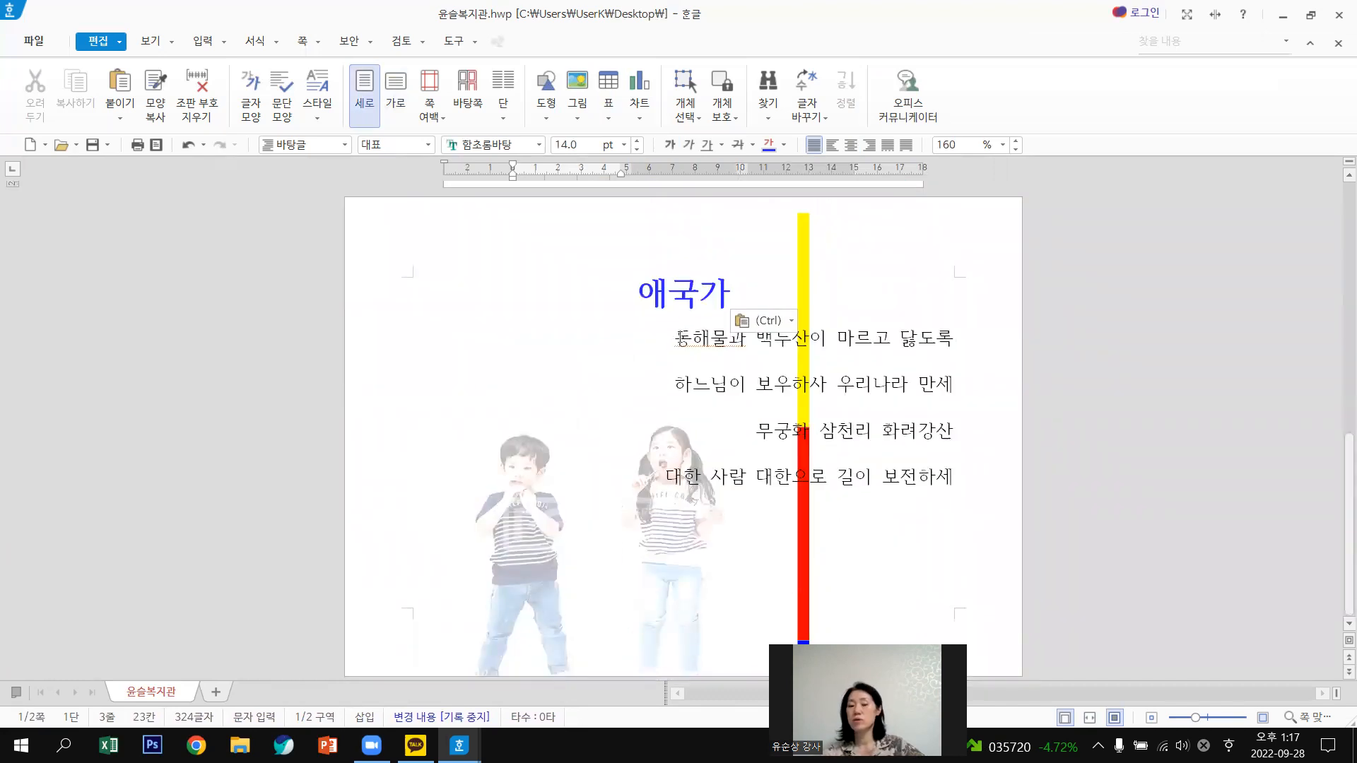
{"action": "key", "text": "Return"}
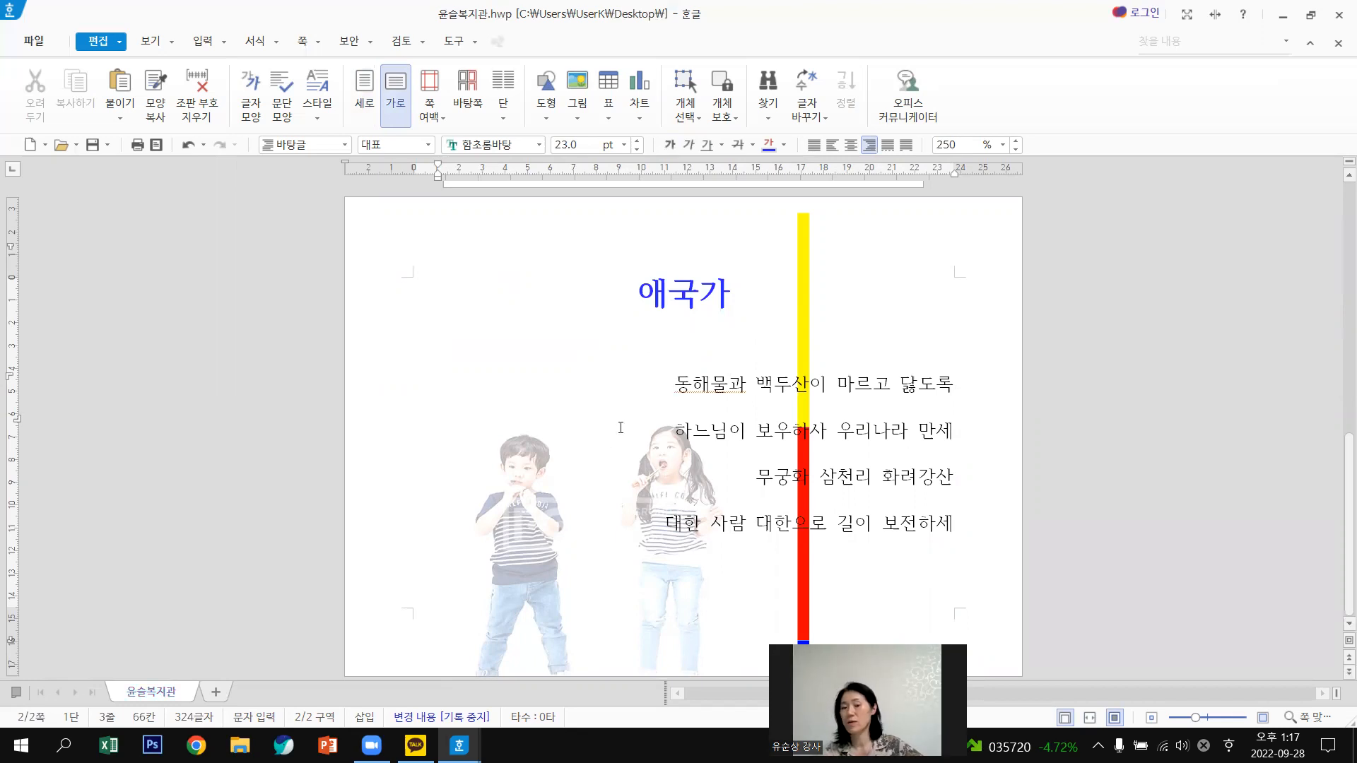
{"action": "scroll", "coordinate": [621, 427], "scroll_direction": "up", "scroll_amount": 5}
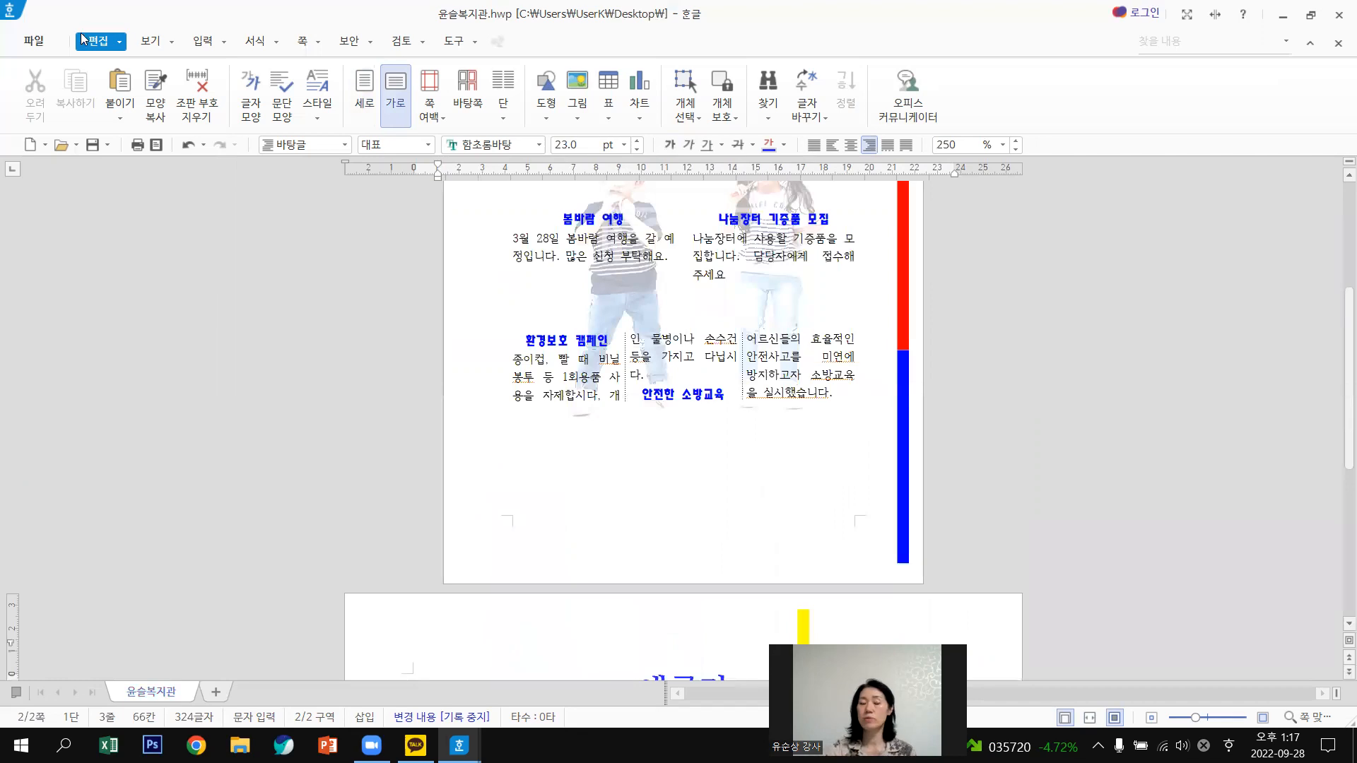
{"action": "left_click", "coordinate": [222, 42]}
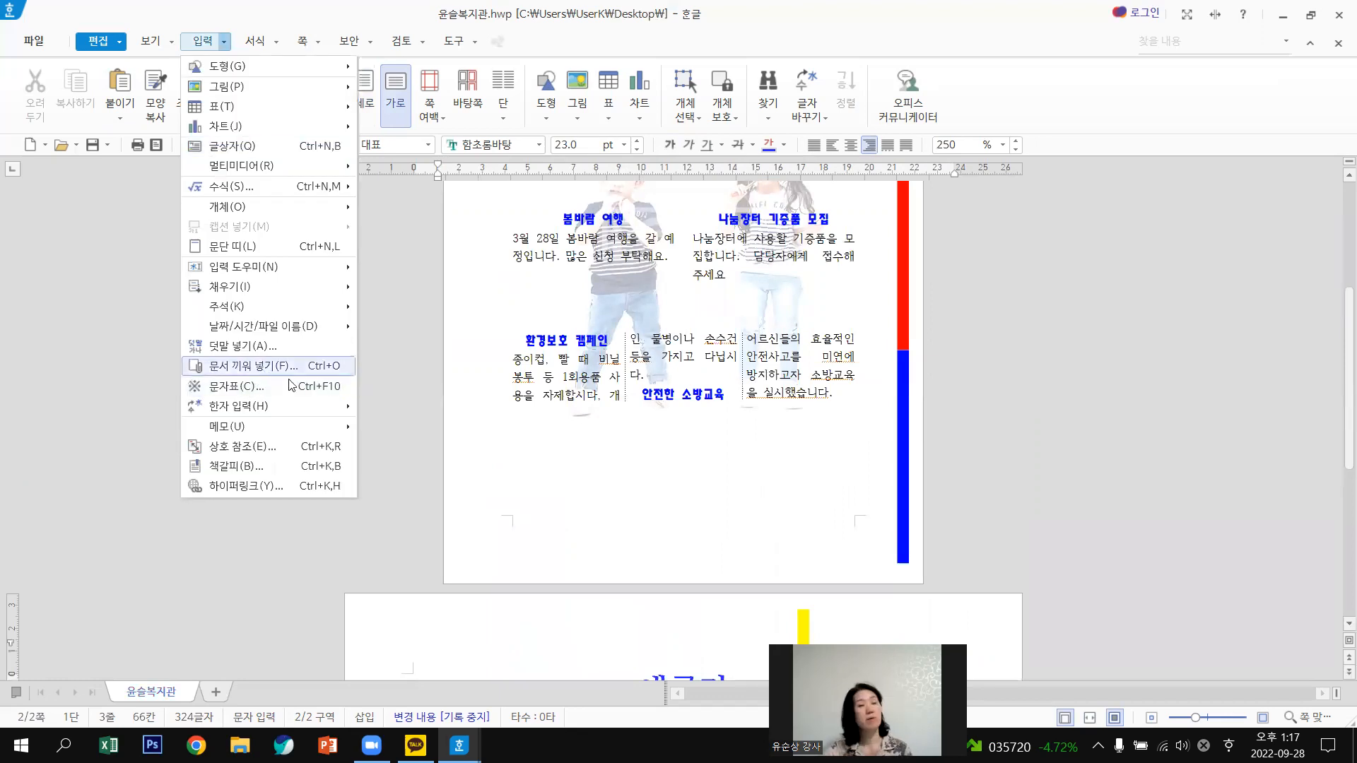
{"action": "scroll", "coordinate": [1090, 464], "scroll_direction": "down", "scroll_amount": 3}
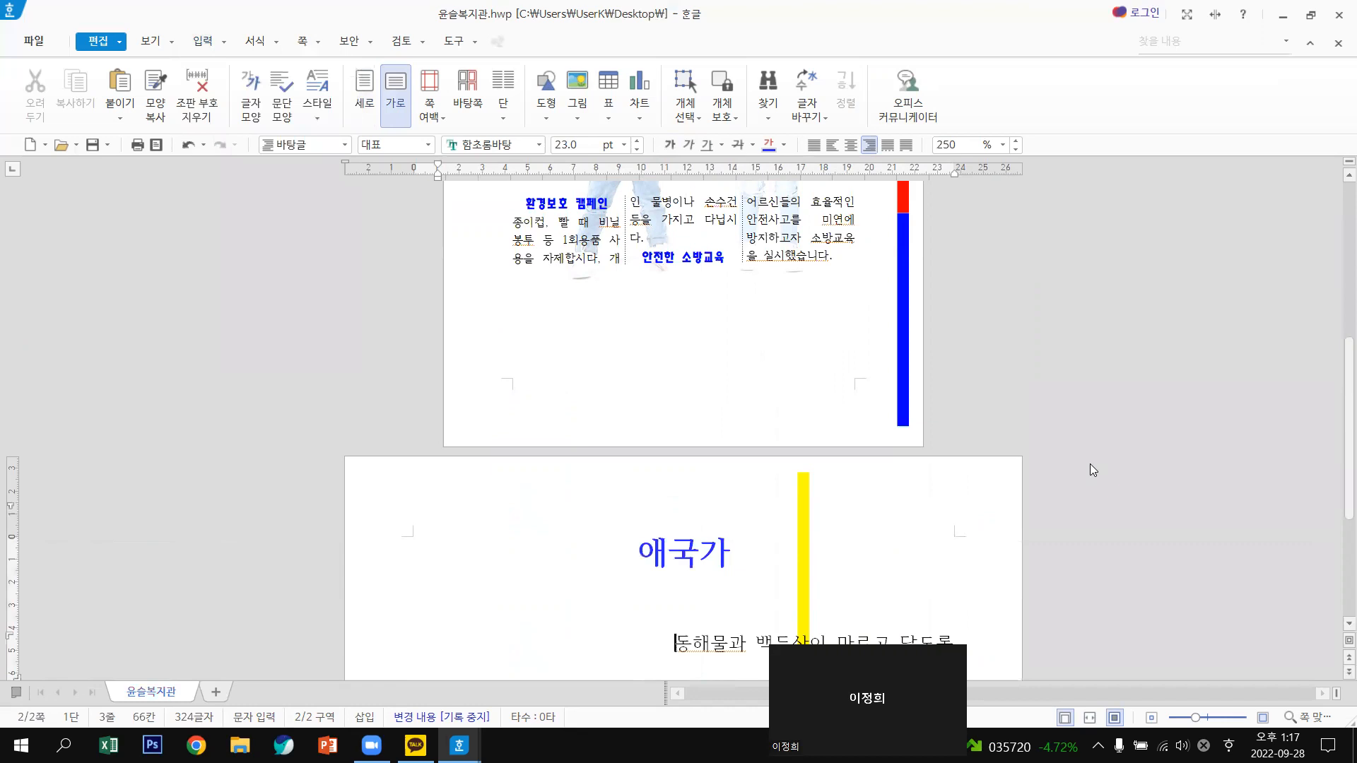
{"action": "scroll", "coordinate": [661, 316], "scroll_direction": "up", "scroll_amount": 10}
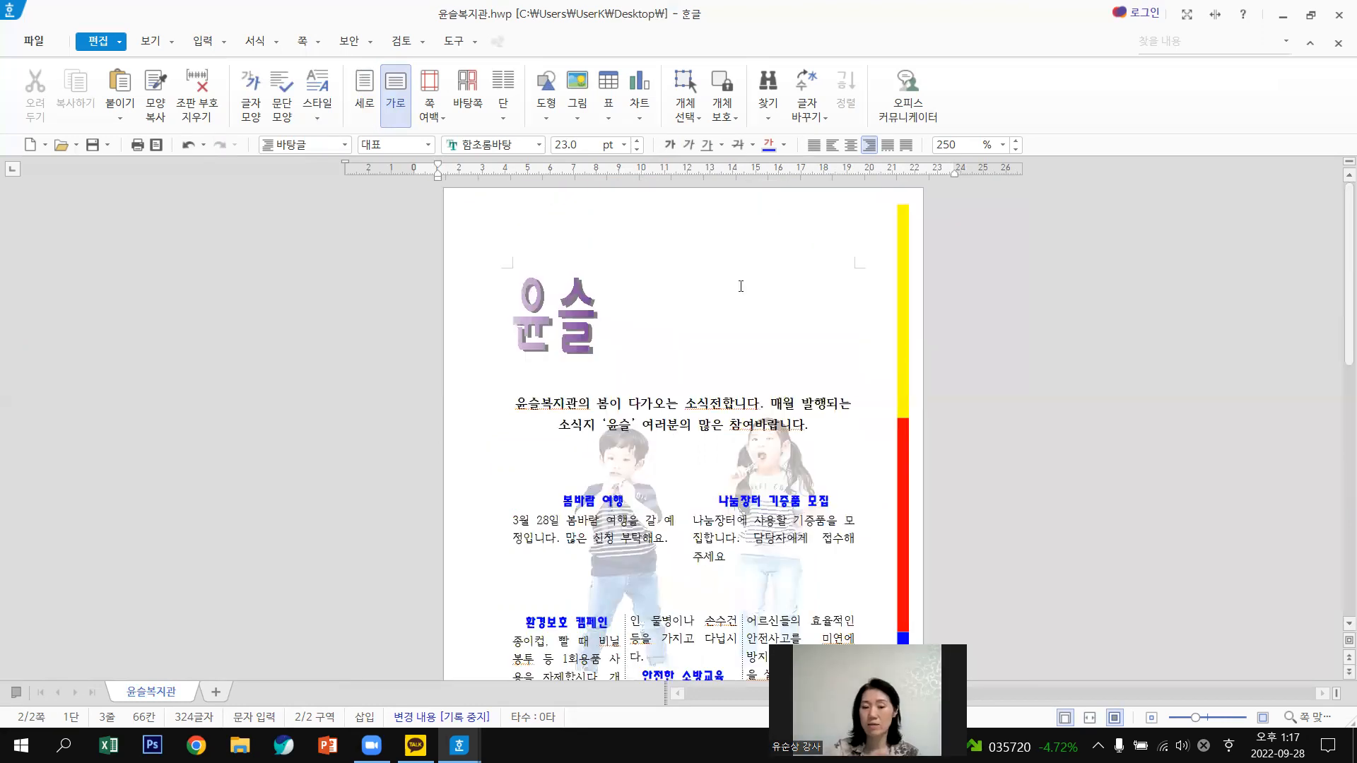
{"action": "scroll", "coordinate": [741, 286], "scroll_direction": "down", "scroll_amount": 7}
{"action": "scroll", "coordinate": [773, 295], "scroll_direction": "up", "scroll_amount": 7}
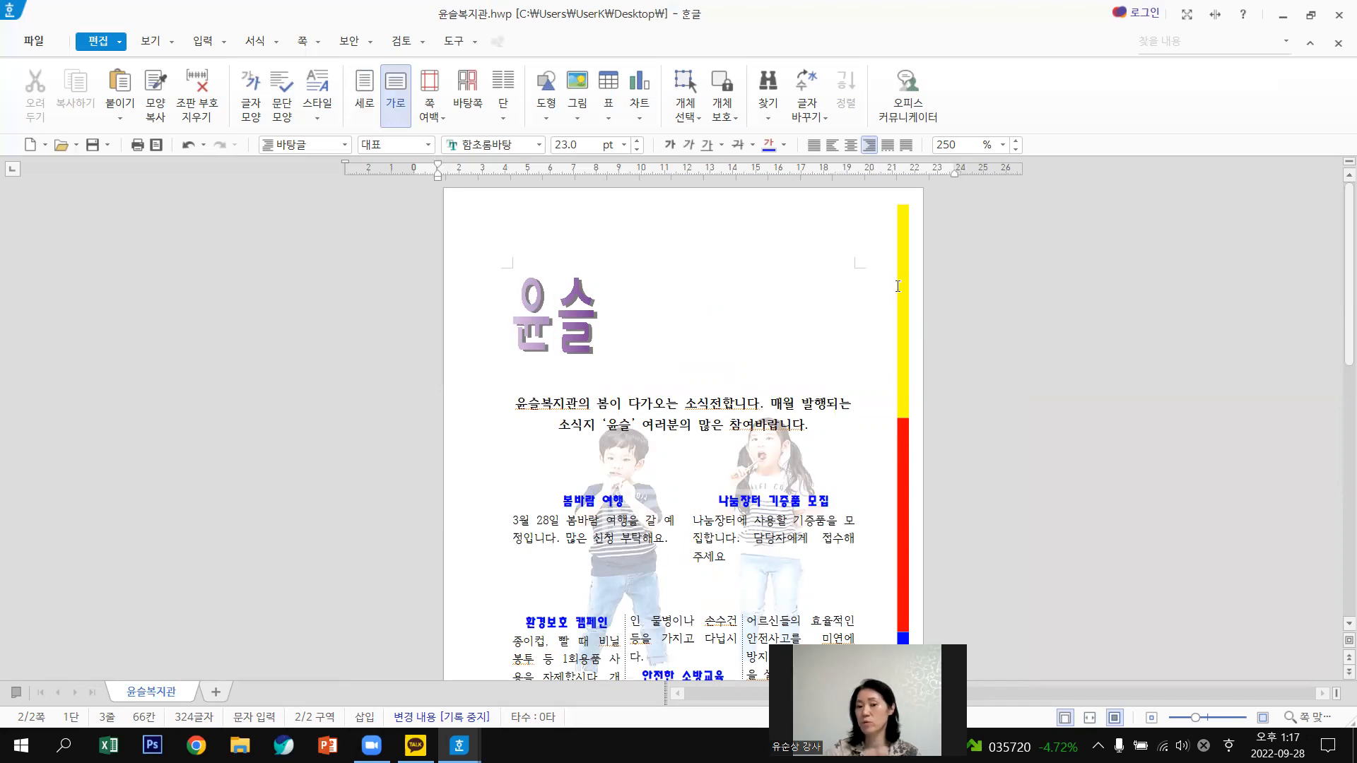
{"action": "scroll", "coordinate": [901, 463], "scroll_direction": "down", "scroll_amount": 1}
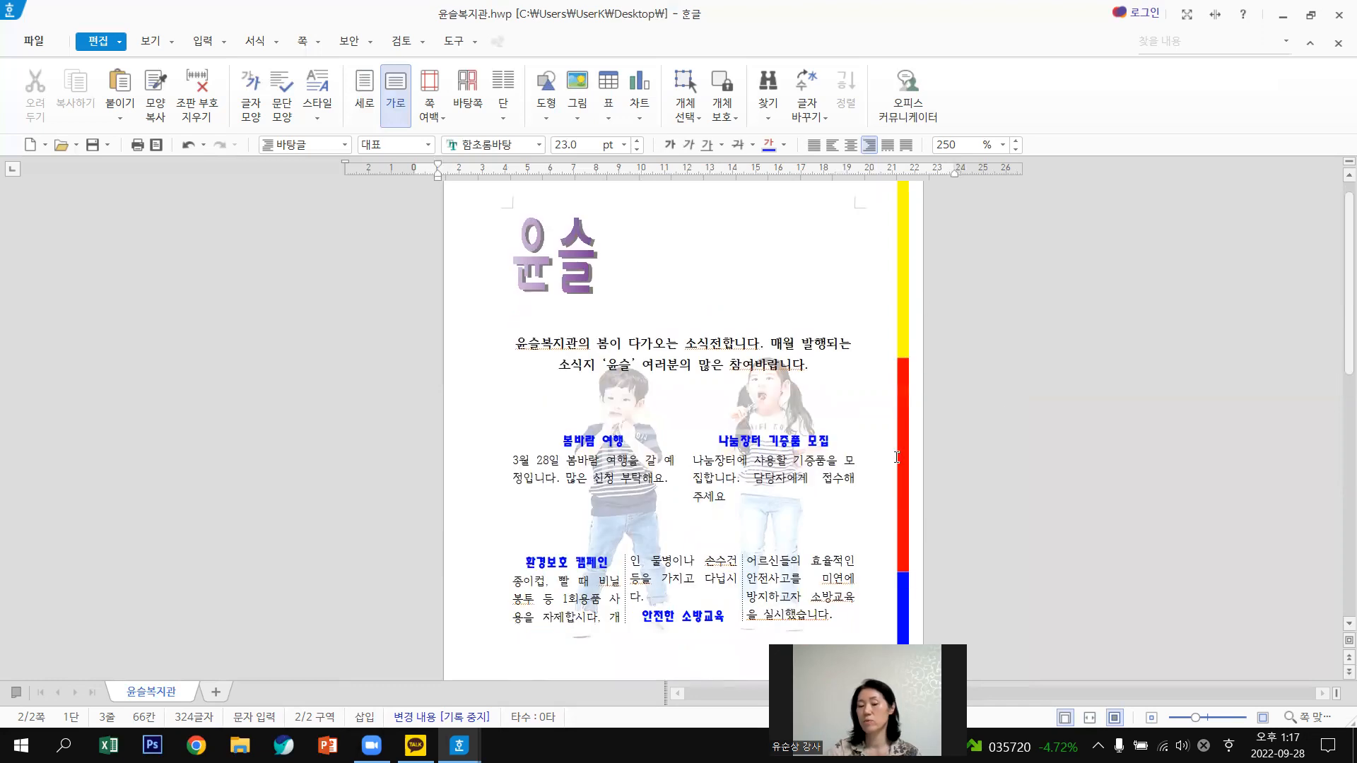
{"action": "scroll", "coordinate": [902, 404], "scroll_direction": "down", "scroll_amount": 1}
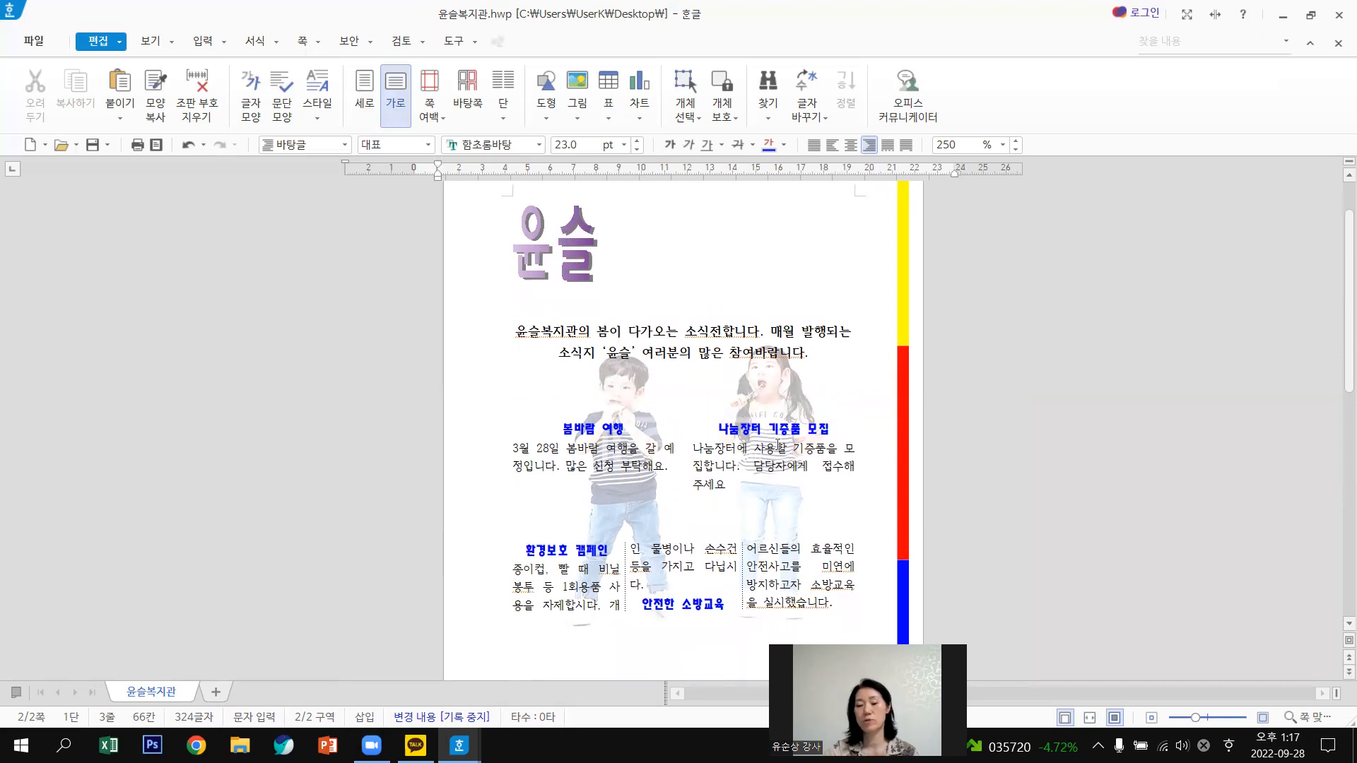
{"action": "scroll", "coordinate": [789, 422], "scroll_direction": "down", "scroll_amount": 5}
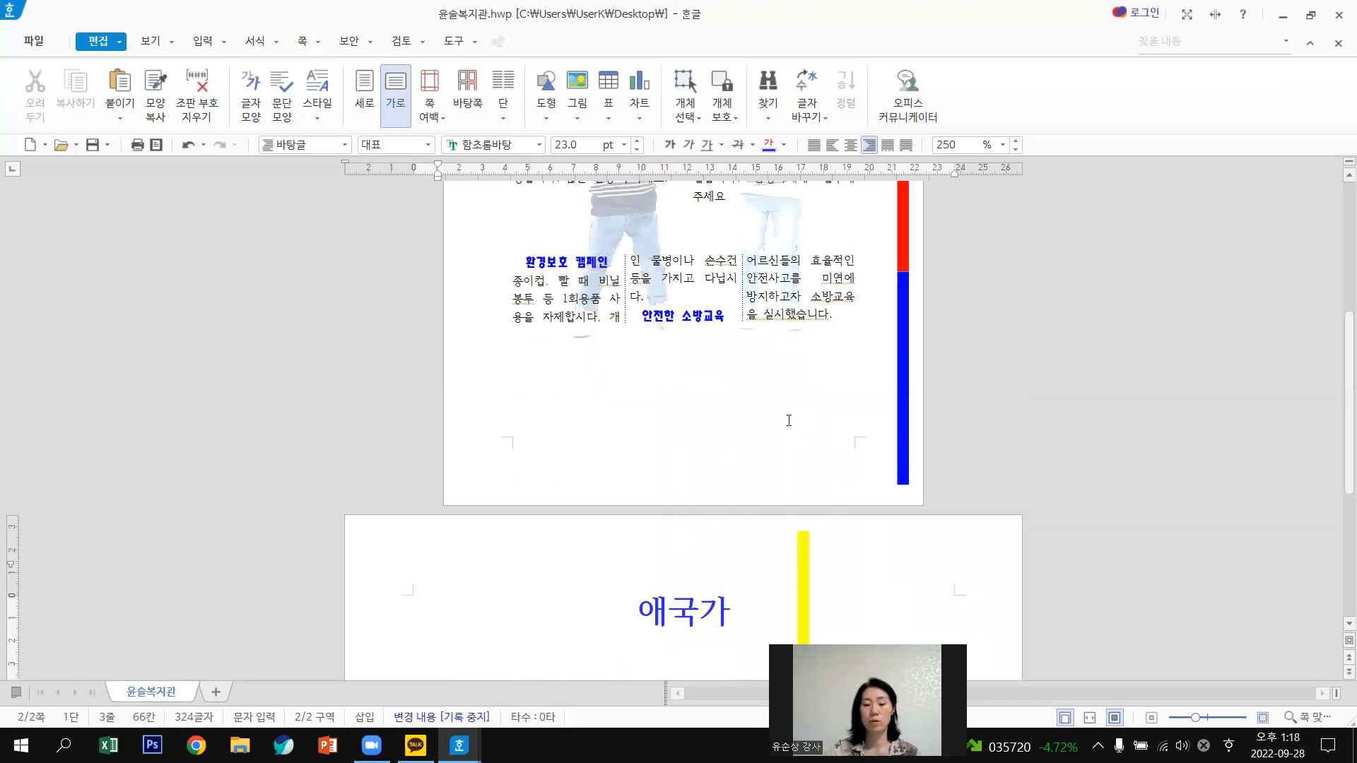
{"action": "scroll", "coordinate": [789, 420], "scroll_direction": "down", "scroll_amount": 5}
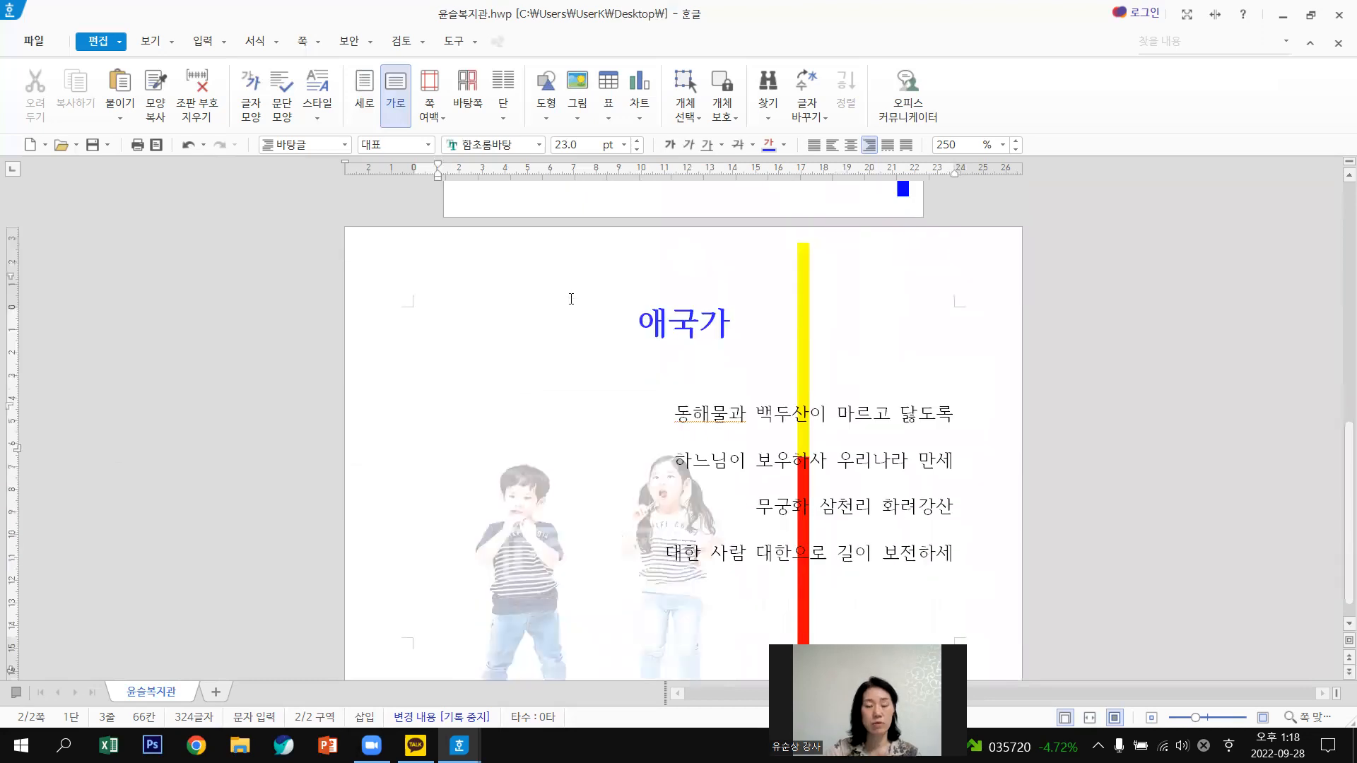
{"action": "scroll", "coordinate": [500, 494], "scroll_direction": "up", "scroll_amount": 6}
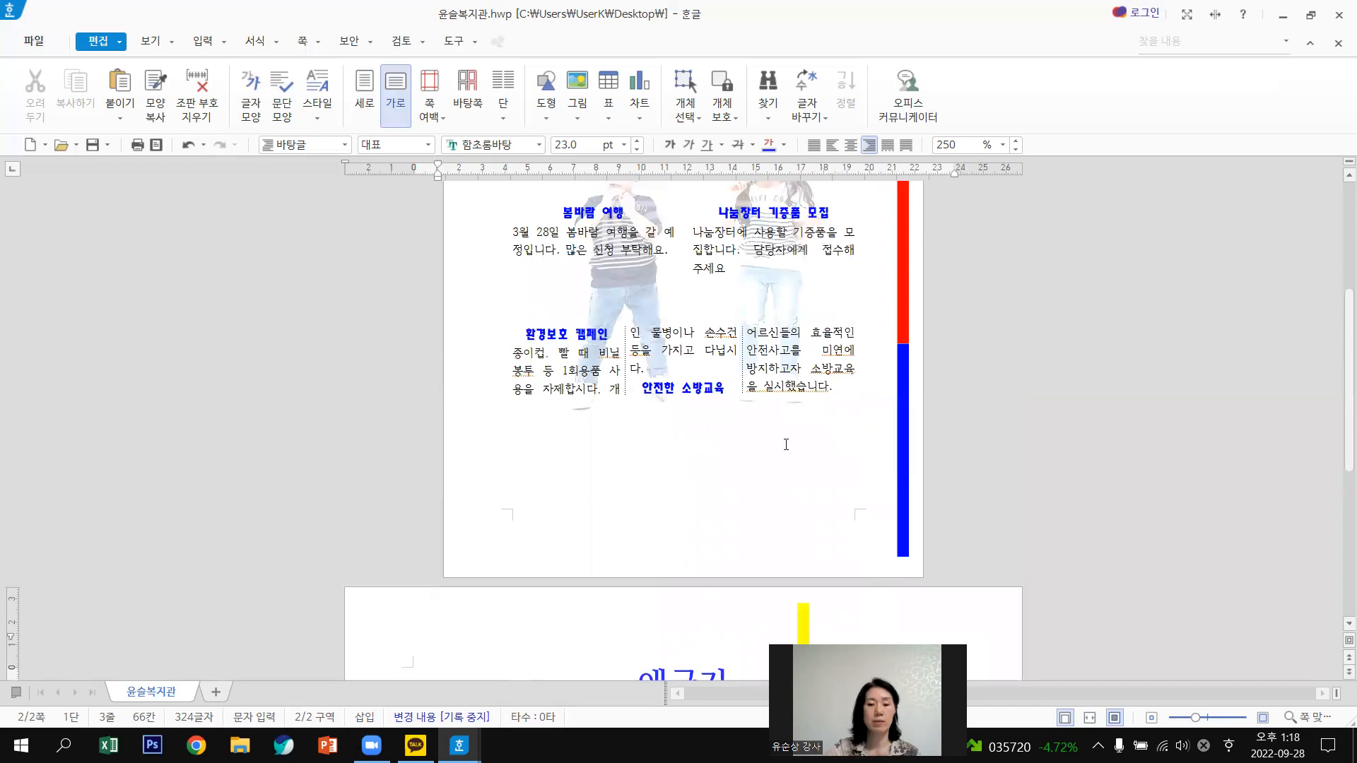
{"action": "scroll", "coordinate": [786, 444], "scroll_direction": "down", "scroll_amount": 1}
{"action": "scroll", "coordinate": [786, 444], "scroll_direction": "down", "scroll_amount": 3}
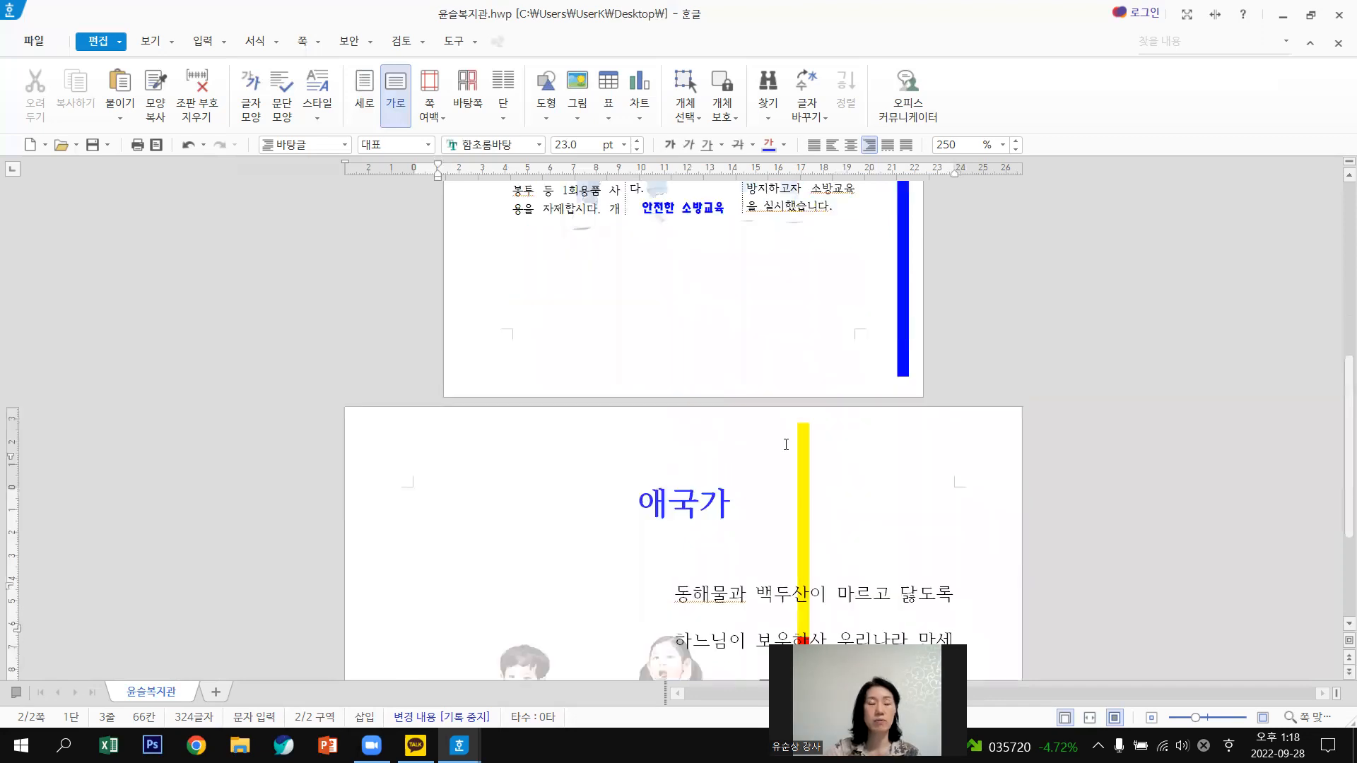
Look through the File and Insert menus without choosing any command.
{"action": "left_click", "coordinate": [34, 44]}
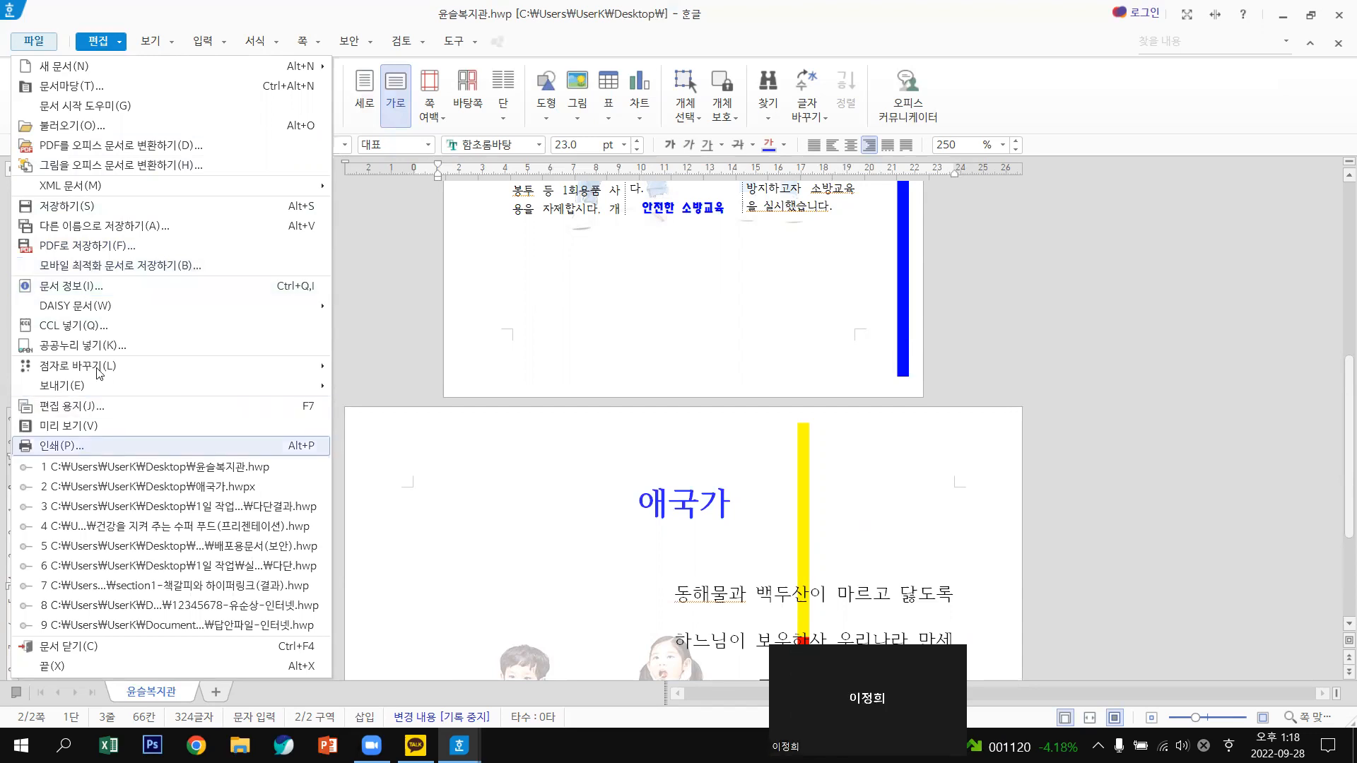
{"action": "mouse_move", "coordinate": [98, 370]}
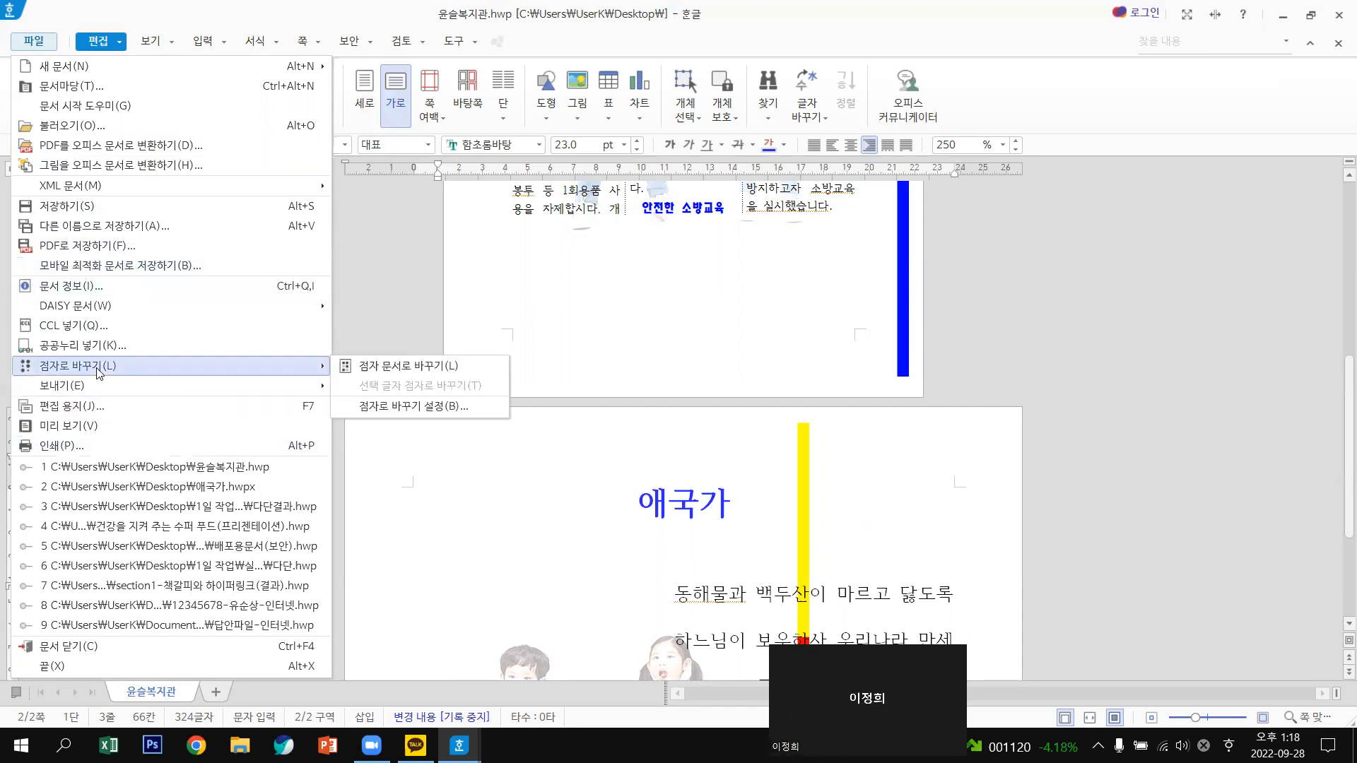
{"action": "left_click", "coordinate": [1125, 292]}
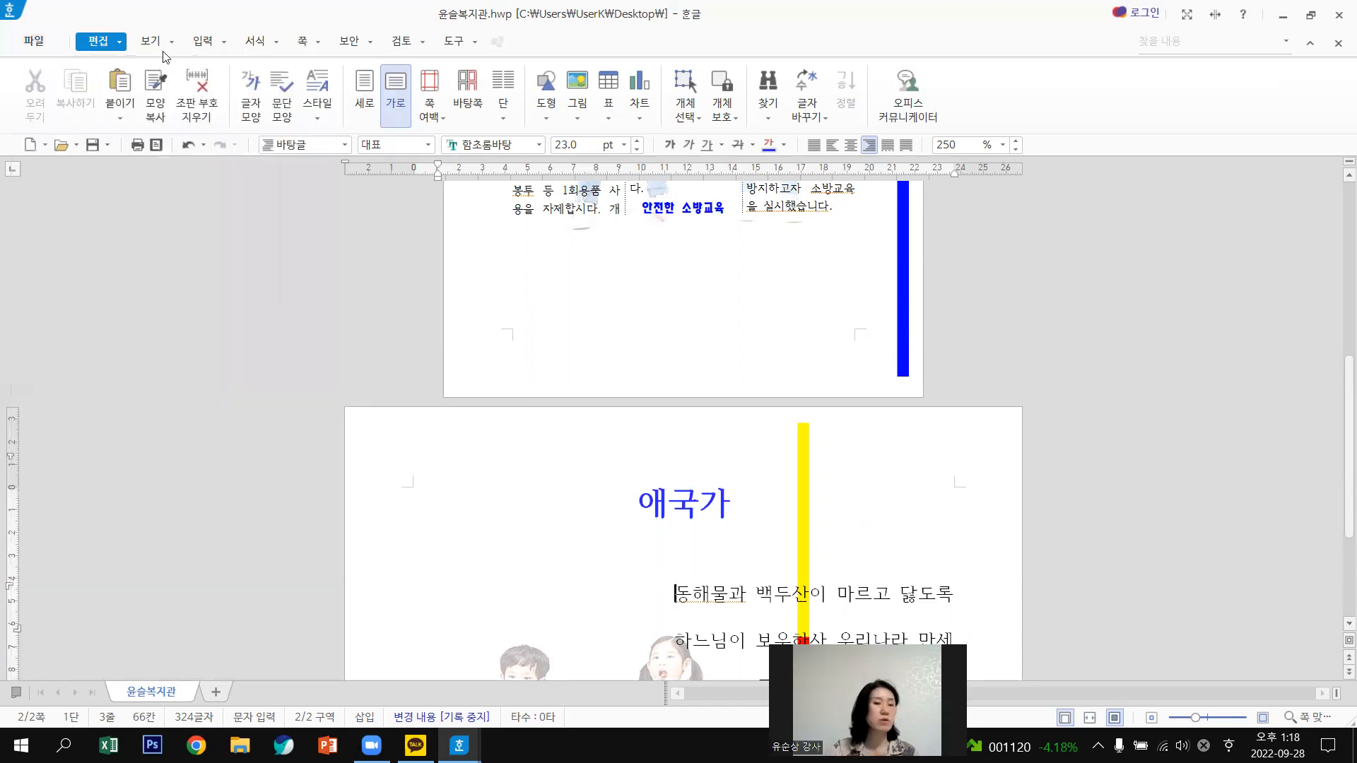
{"action": "left_click", "coordinate": [226, 41]}
{"action": "left_click", "coordinate": [1047, 349]}
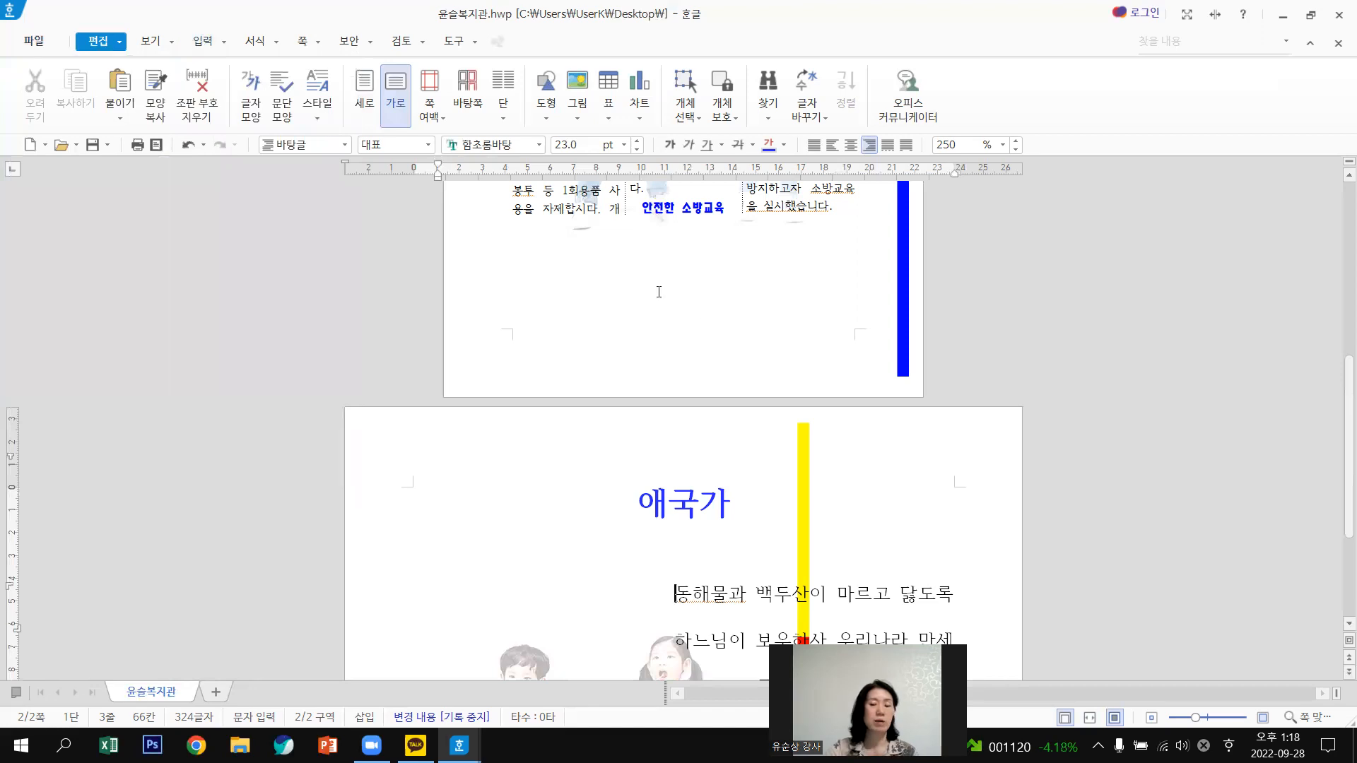
{"action": "scroll", "coordinate": [659, 292], "scroll_direction": "up", "scroll_amount": 5}
{"action": "scroll", "coordinate": [659, 292], "scroll_direction": "down", "scroll_amount": 1}
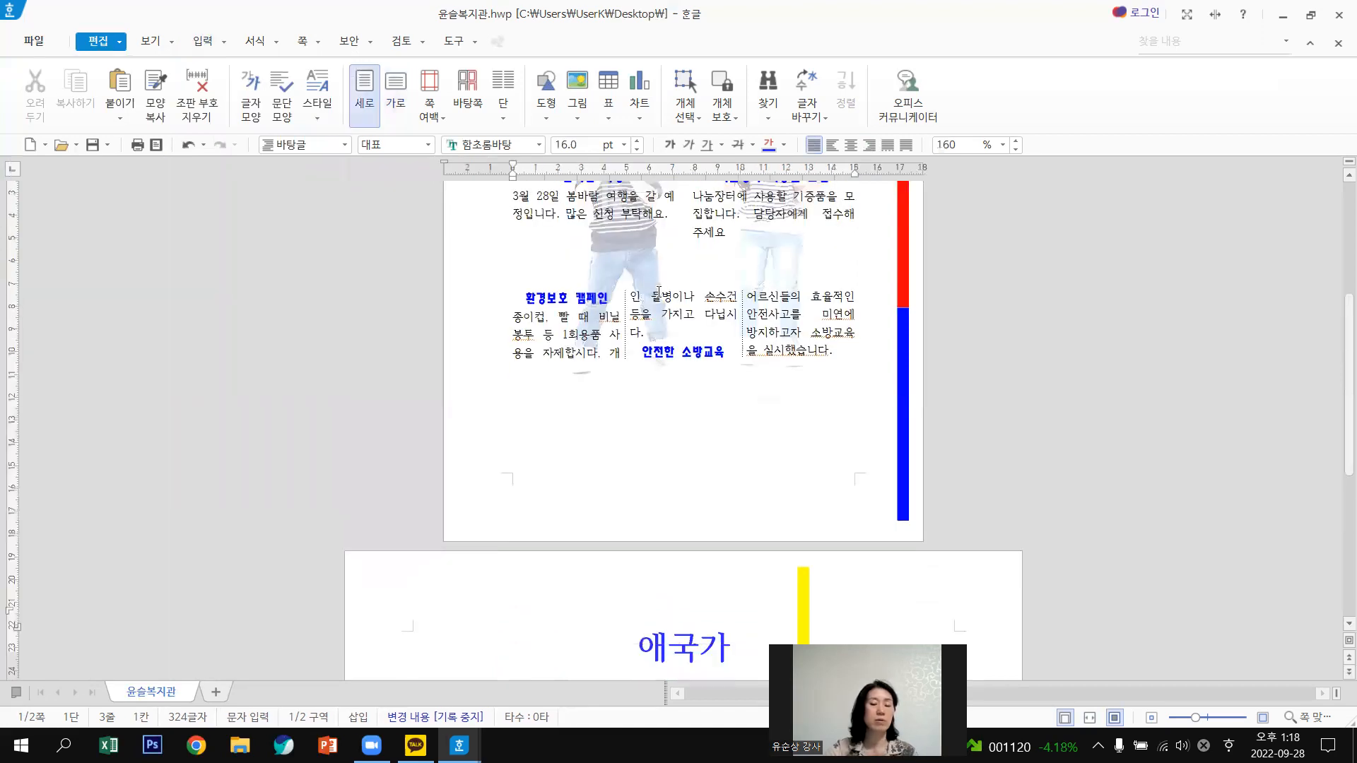
{"action": "scroll", "coordinate": [659, 292], "scroll_direction": "down", "scroll_amount": 5}
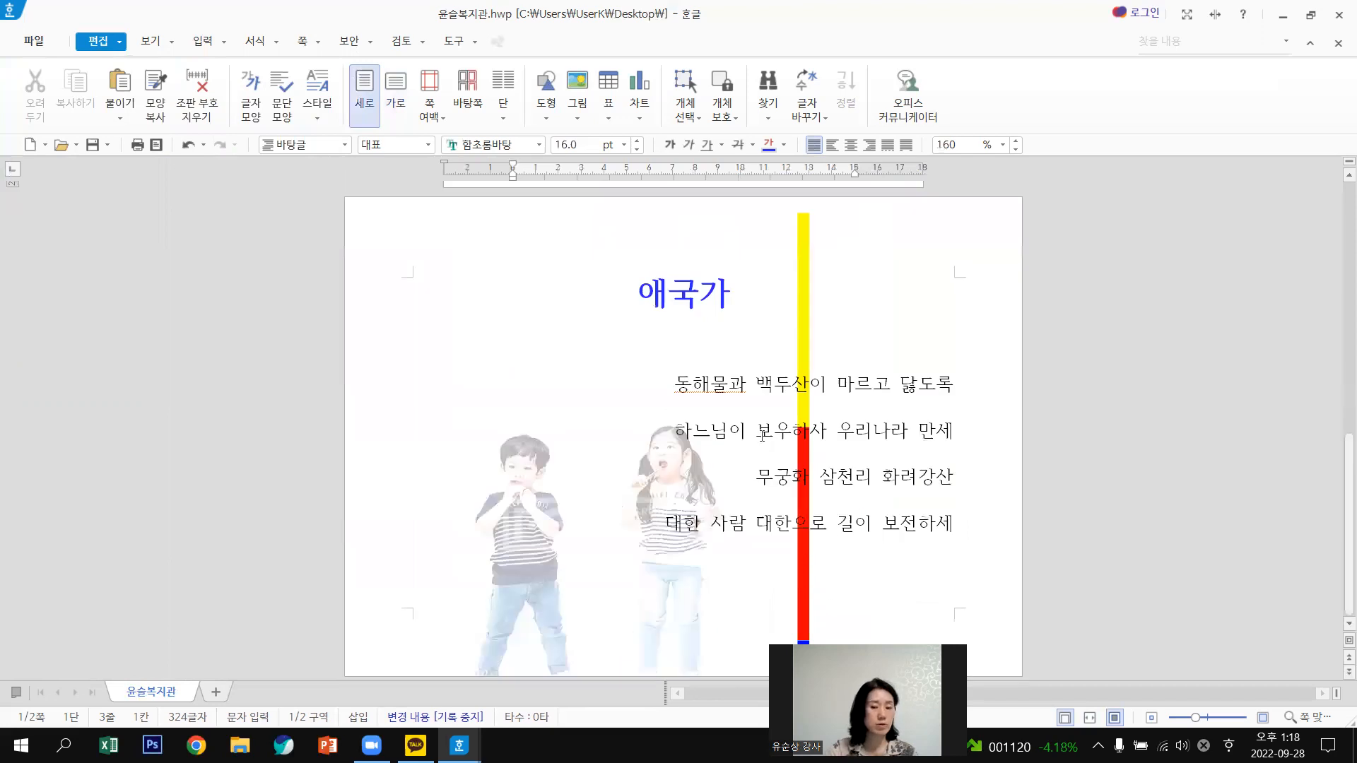
Close 윤슬복지관.hwp, choosing 저장 안 함 to discard the changes.
{"action": "left_click", "coordinate": [764, 433]}
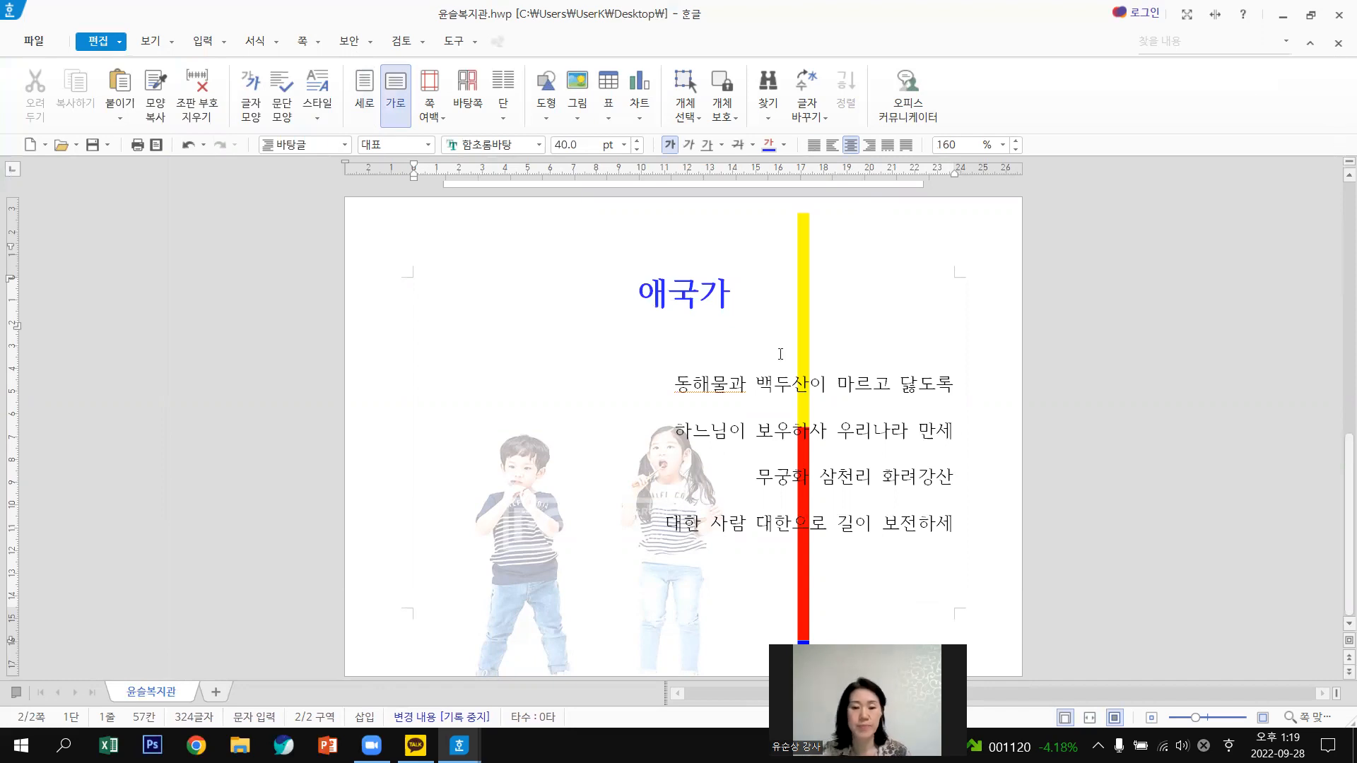
{"action": "left_click", "coordinate": [510, 398]}
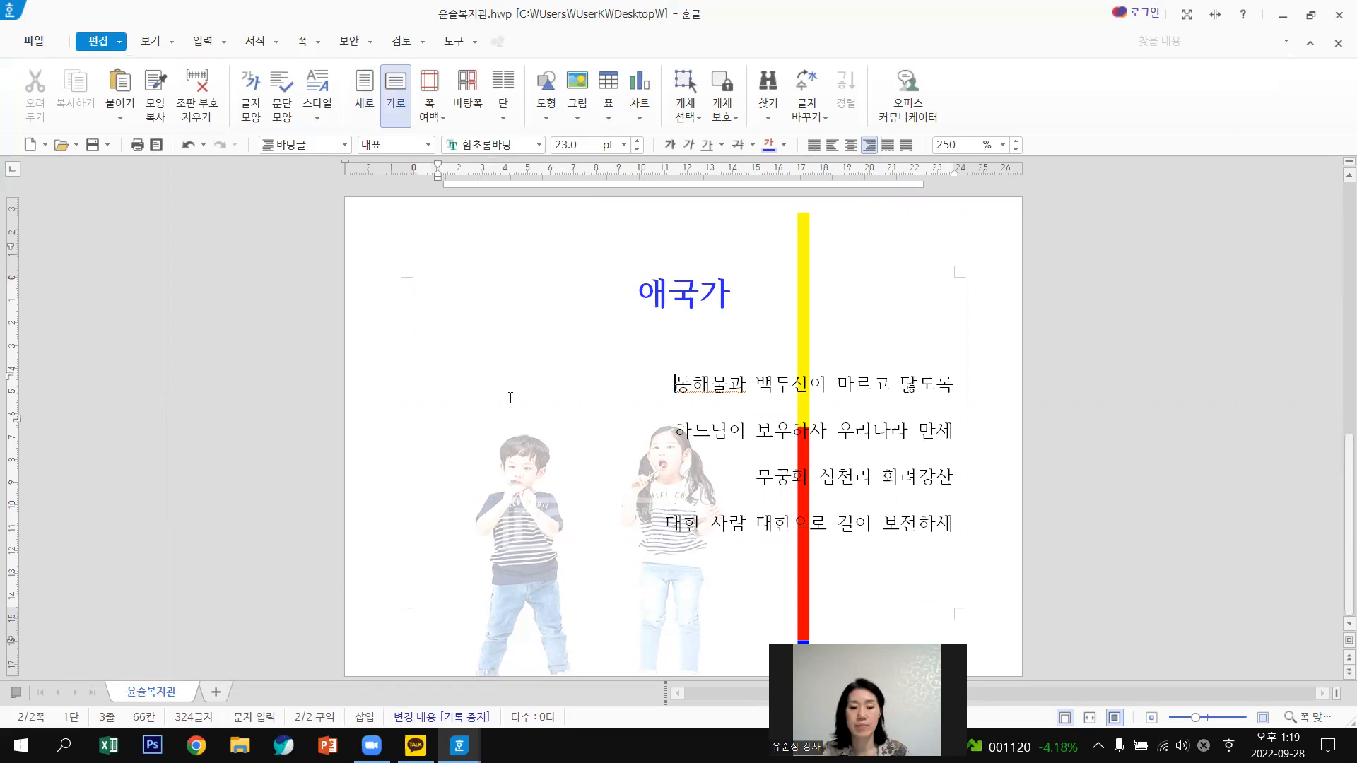
{"action": "left_click", "coordinate": [1338, 15]}
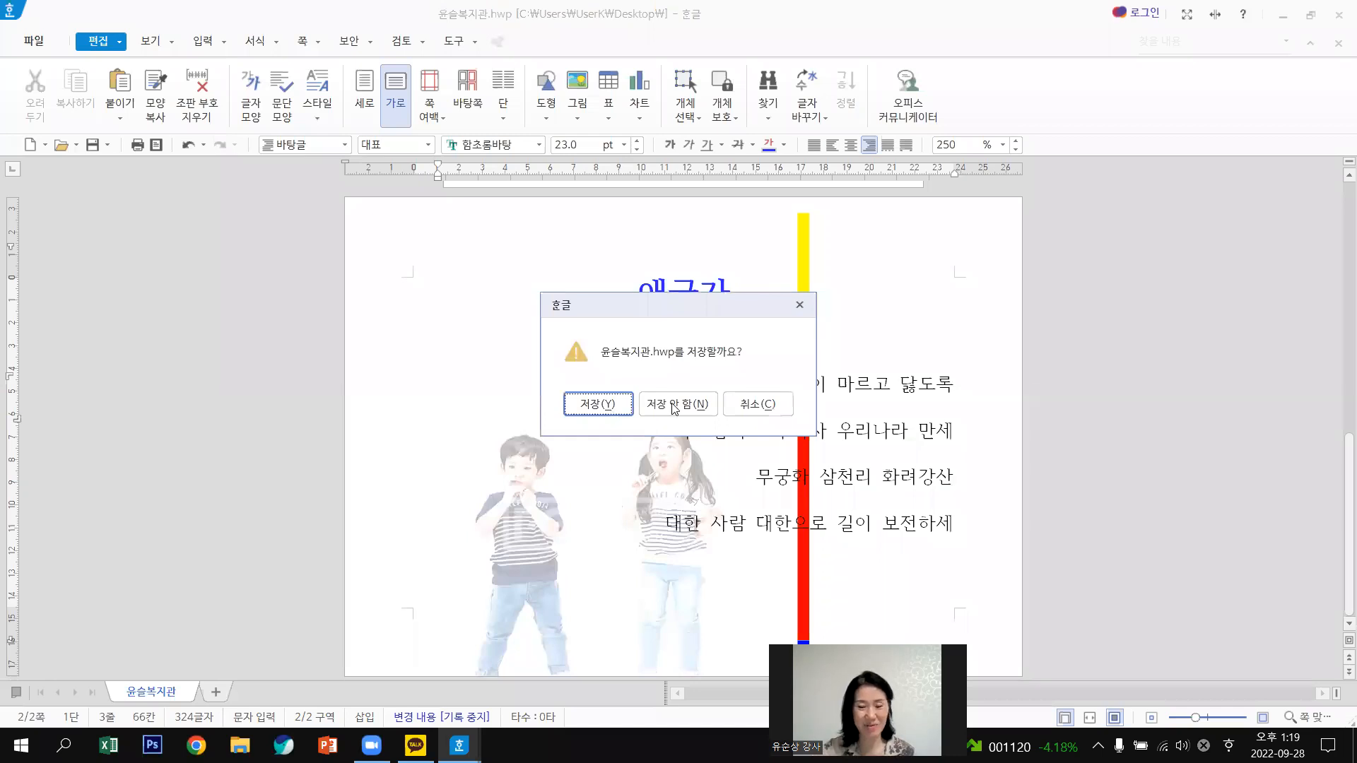
{"action": "left_click", "coordinate": [687, 405]}
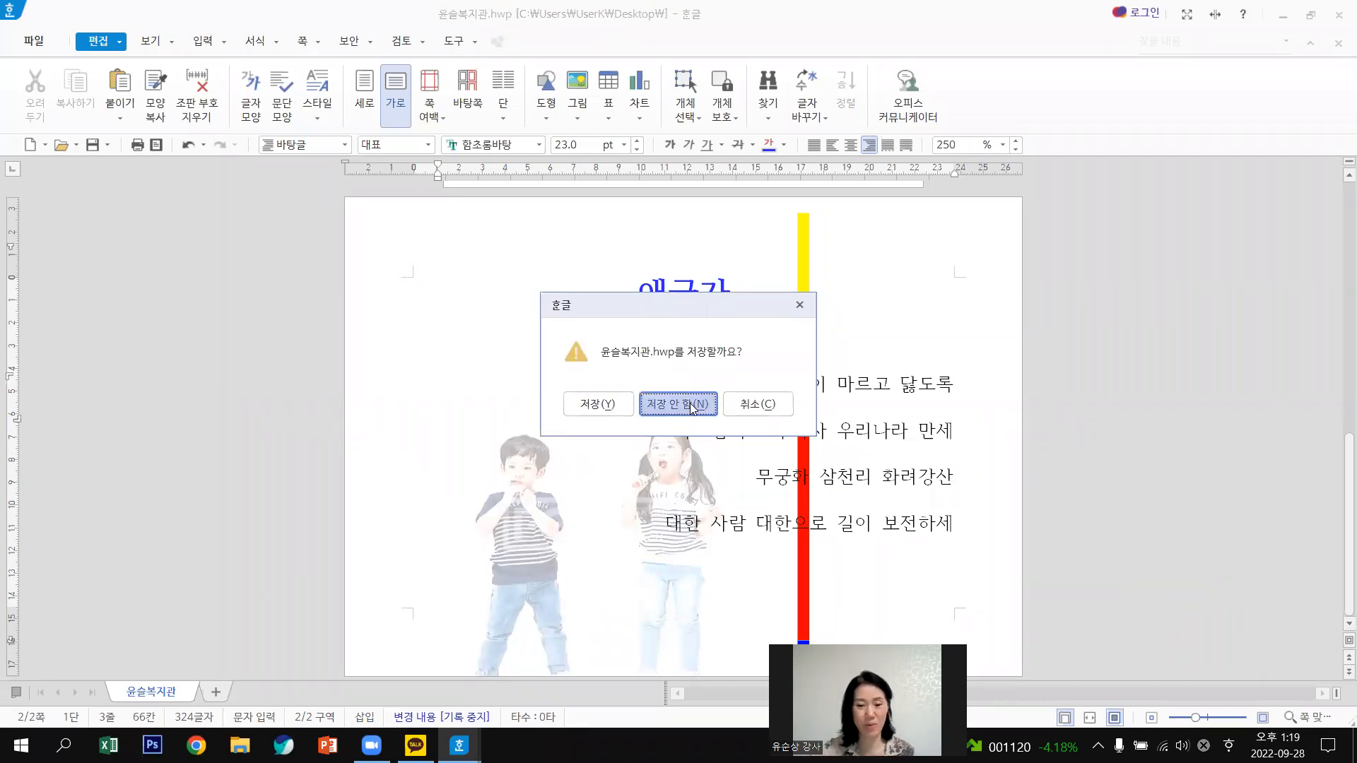